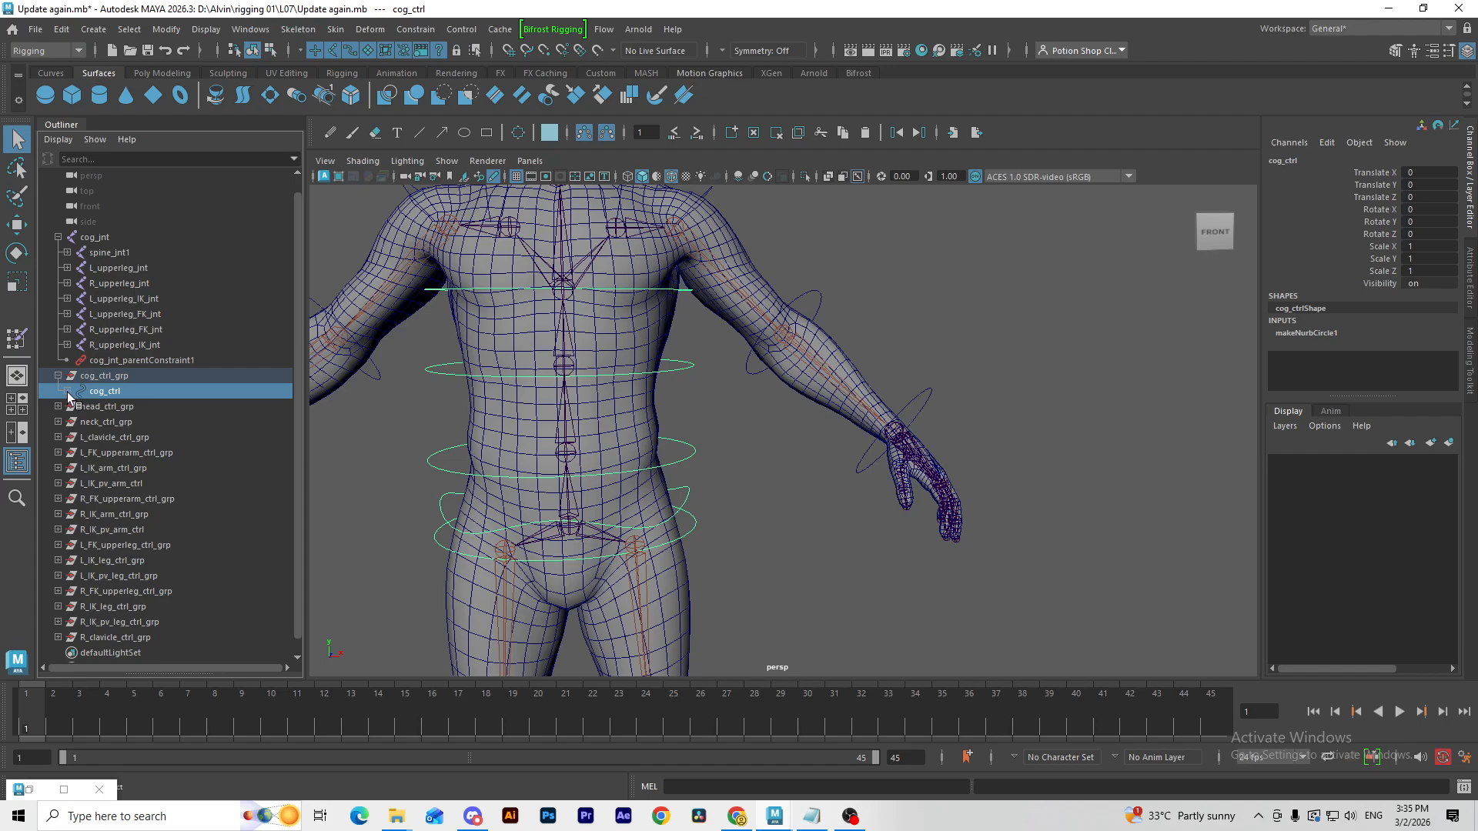
Step: Expand cog_ctrl in the hierarchy and try moving the hips control in the viewport, undoing each trial move
click(67, 392)
click(132, 406)
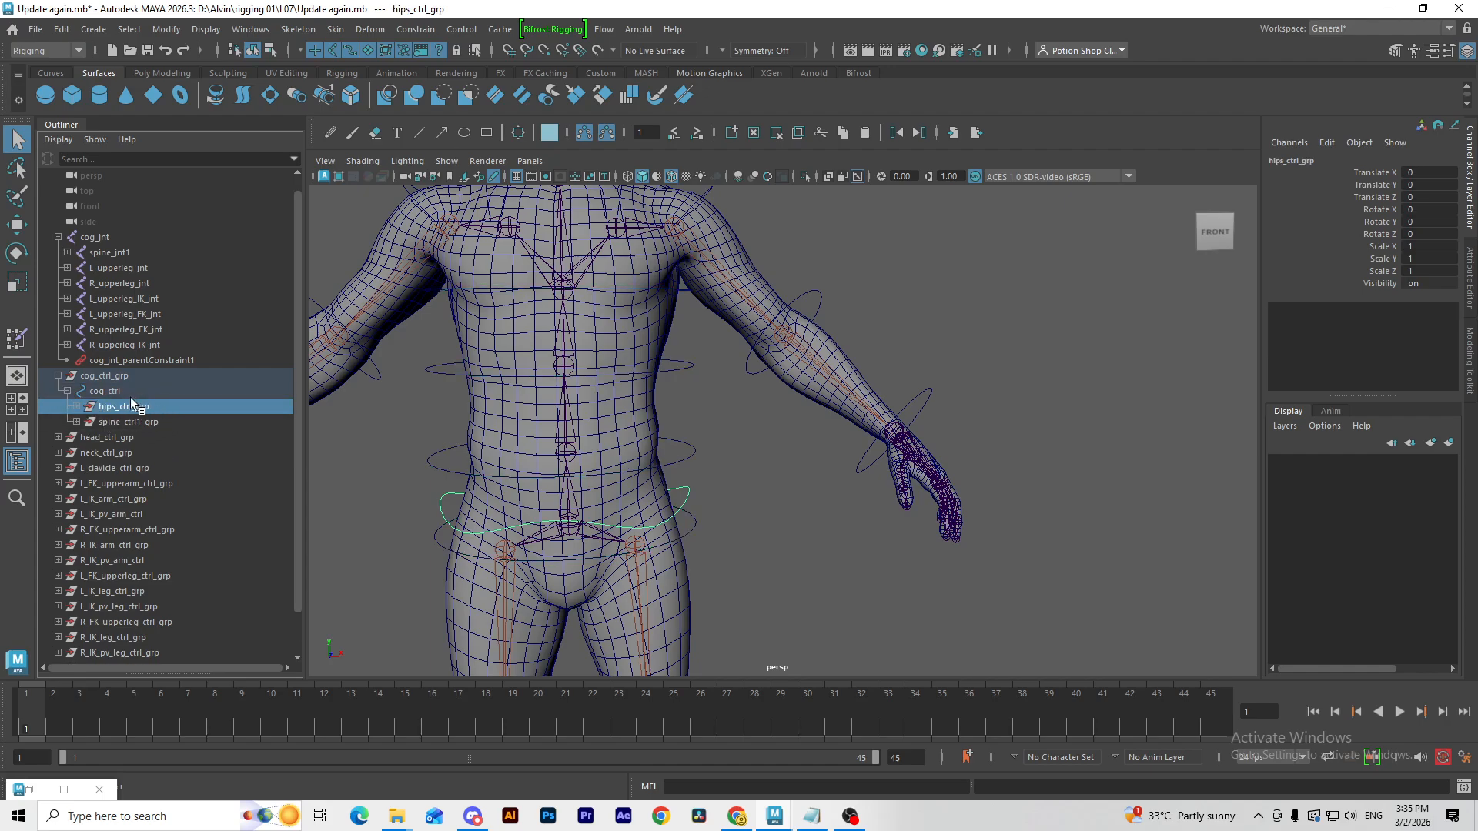
click(688, 518)
key(w)
drag(568, 526, 599, 500)
key(ctrl+z)
click(682, 492)
alt+middle_drag(642, 516, 666, 435)
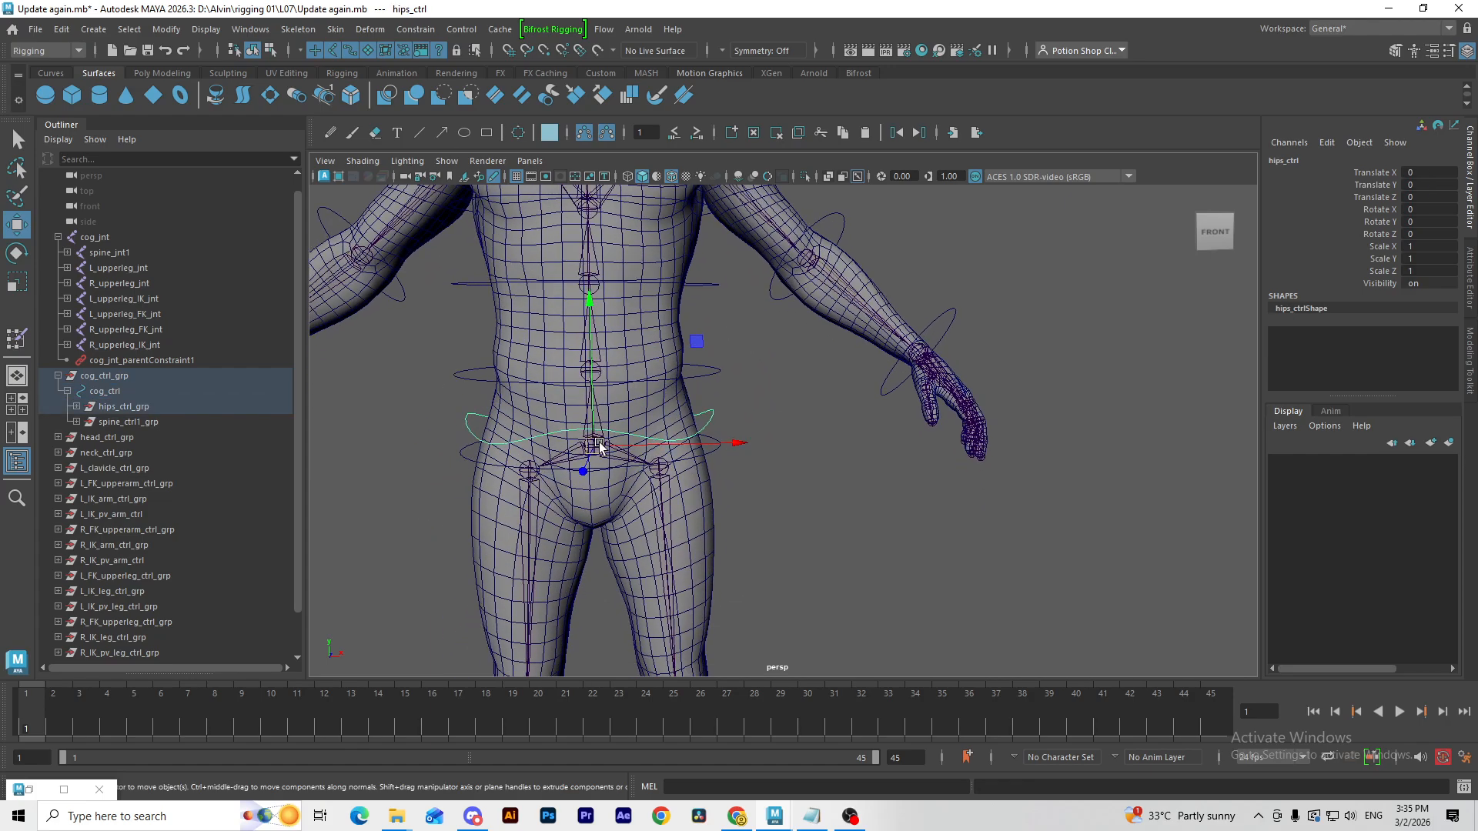
mouse_move(598, 444)
mouse_down()
mouse_move(572, 476)
mouse_move(592, 425)
mouse_up()
key(ctrl+z)
key(q)
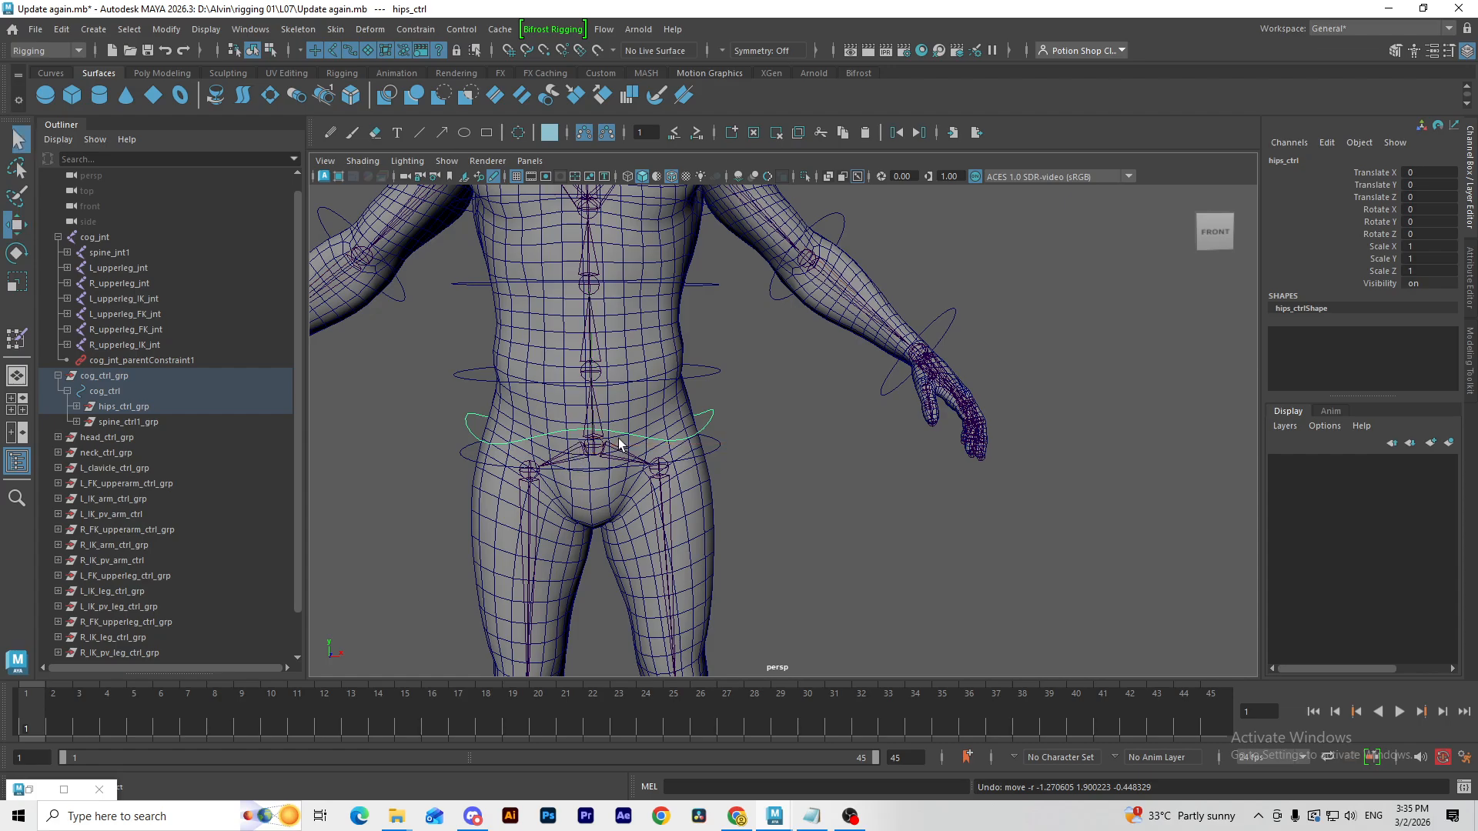
alt+middle_drag(666, 398, 679, 425)
Step: Expand the full spine_ctrl1_grp branch and select each spine control in turn to check the chain up to spine_ctrl3
click(142, 426)
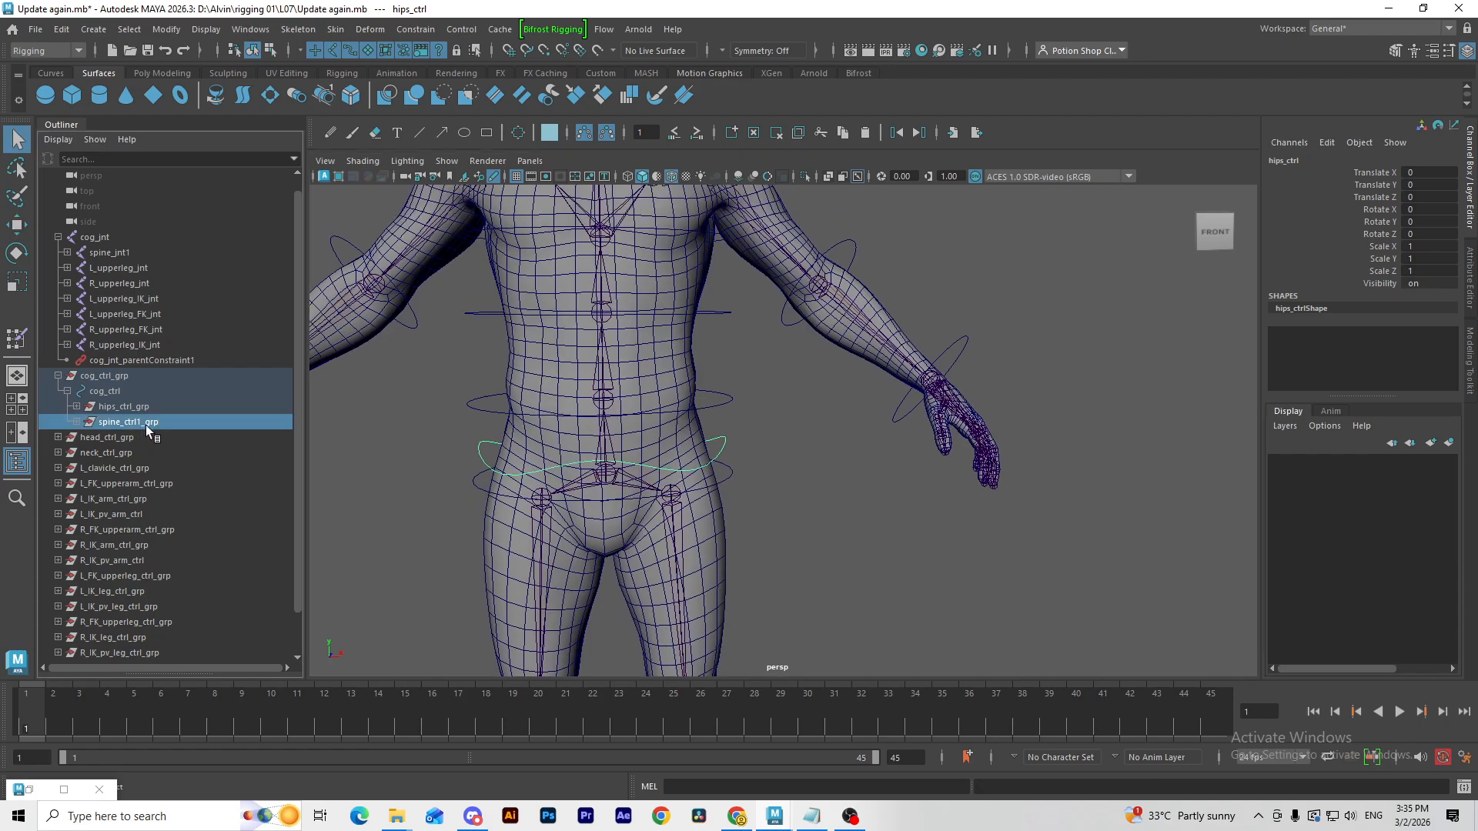
shift+click(77, 422)
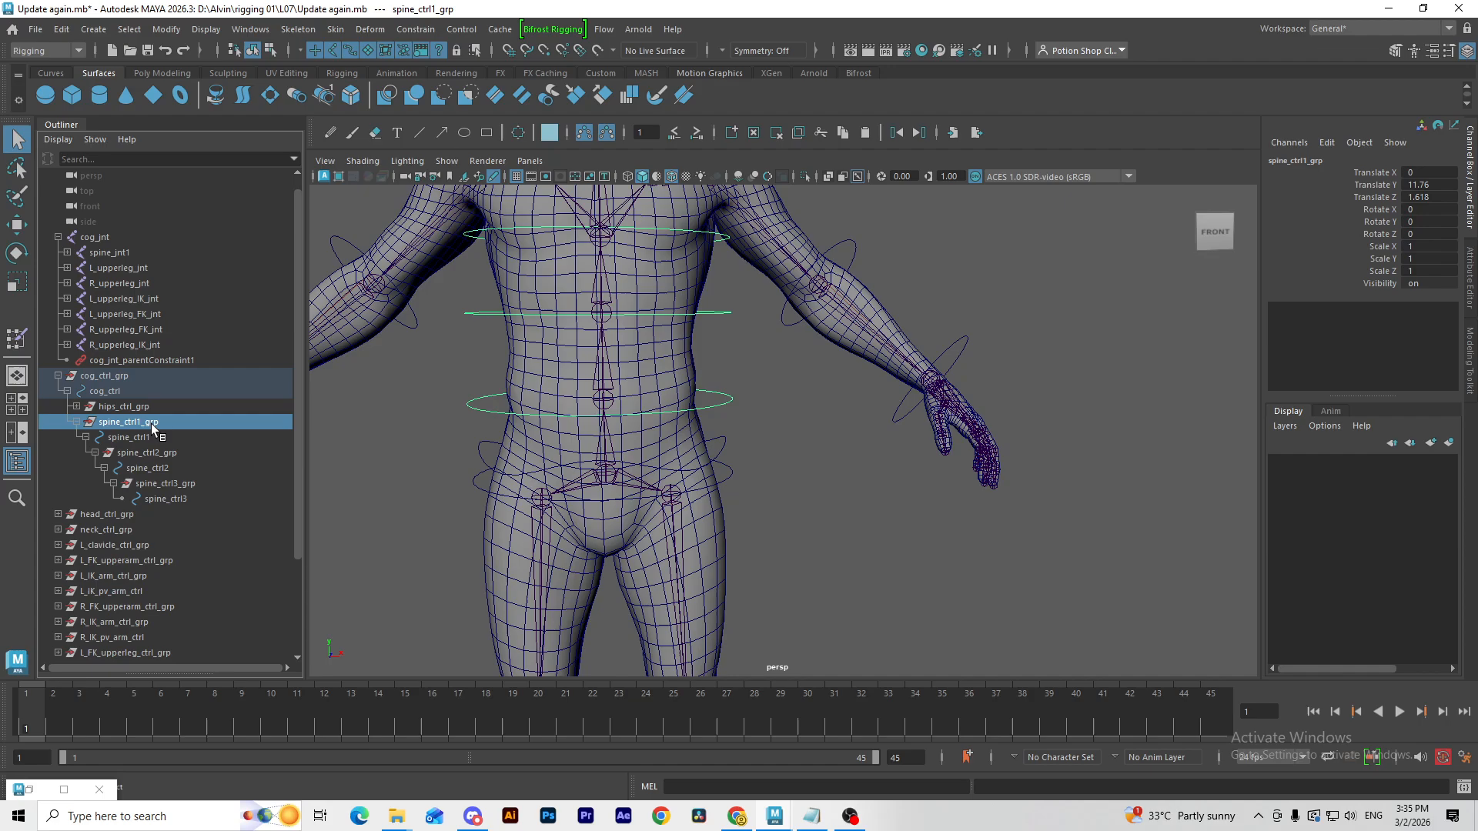
alt+middle_drag(649, 433, 661, 455)
click(740, 421)
click(740, 334)
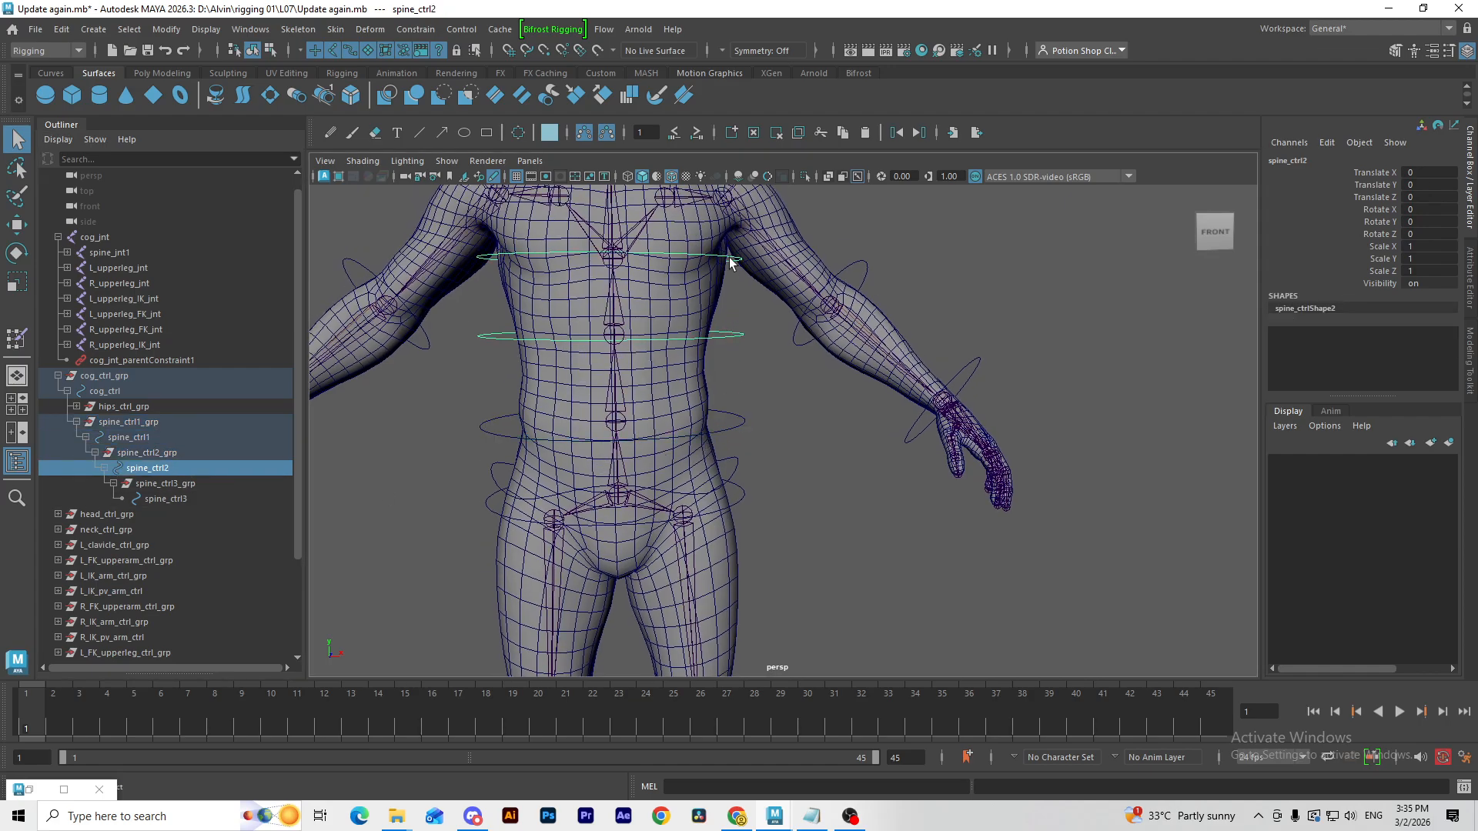
click(729, 254)
Step: Select cog_ctrl at the pelvis, try moving it with the whole body in view, and undo the move
alt+middle_drag(733, 346, 737, 407)
drag(747, 569, 744, 573)
scroll(731, 539, down, 7)
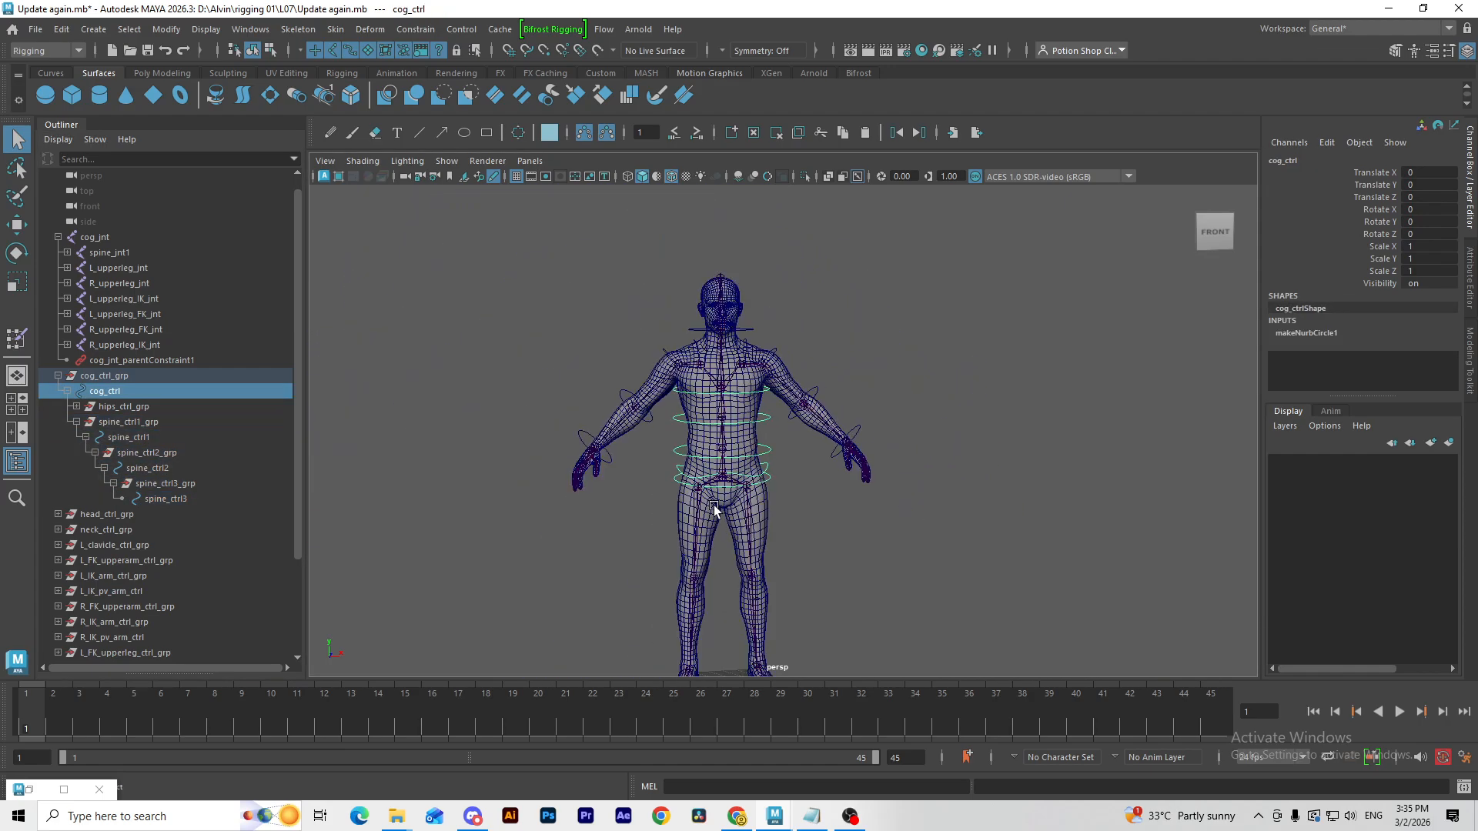
key(w)
mouse_move(721, 481)
mouse_down()
mouse_move(600, 366)
mouse_move(760, 512)
mouse_move(680, 442)
mouse_move(763, 432)
mouse_move(686, 455)
mouse_move(725, 458)
mouse_up()
key(ctrl+z)
alt+middle_drag(725, 459, 712, 482)
scroll(713, 483, up, 5)
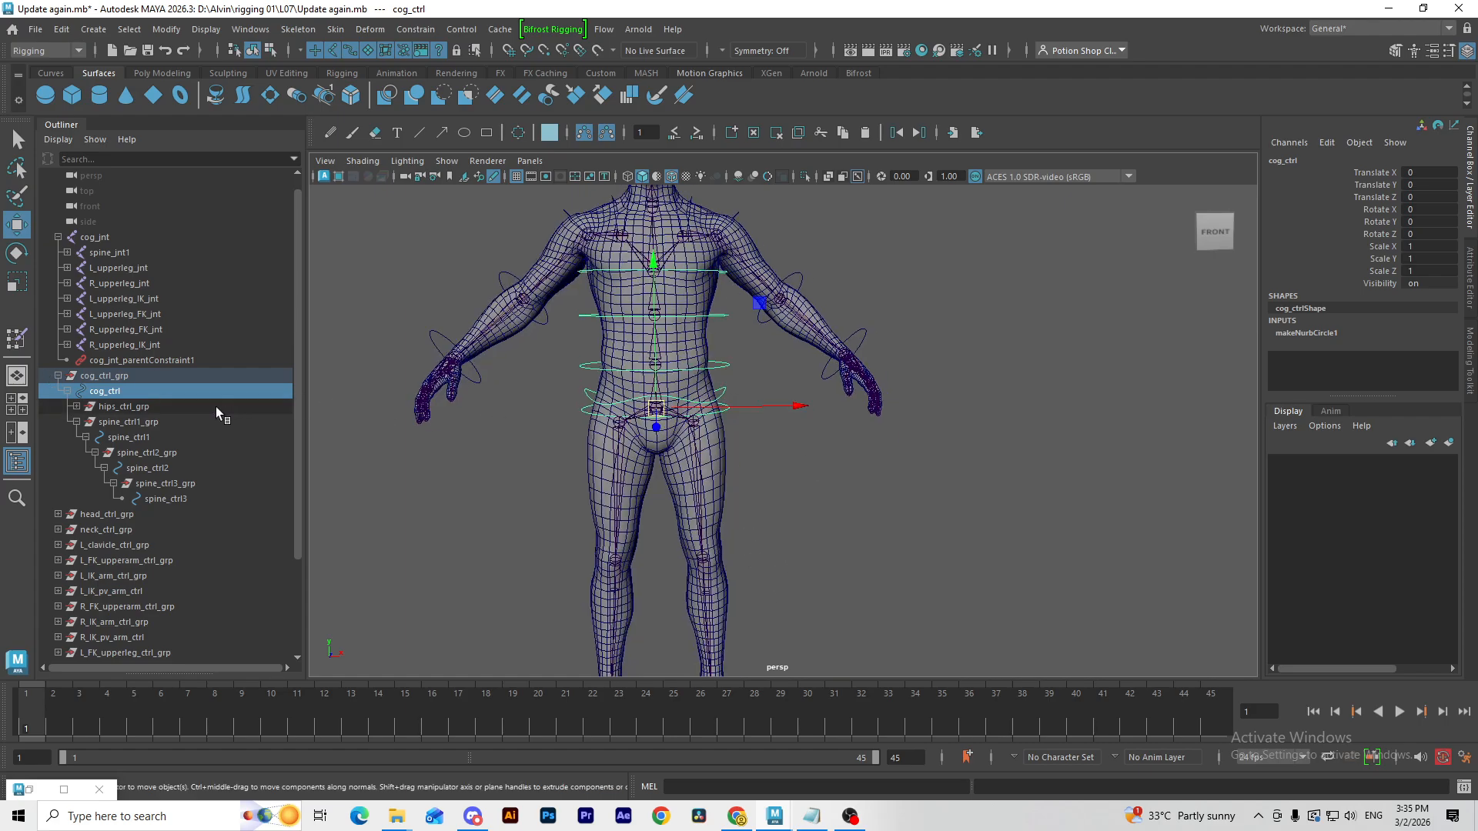
Step: Expand hips_ctrl_grp and parent R_FK_upperleg_ctrl_grp and L_FK_upperleg_ctrl_grp under hips_ctrl
click(76, 406)
click(123, 422)
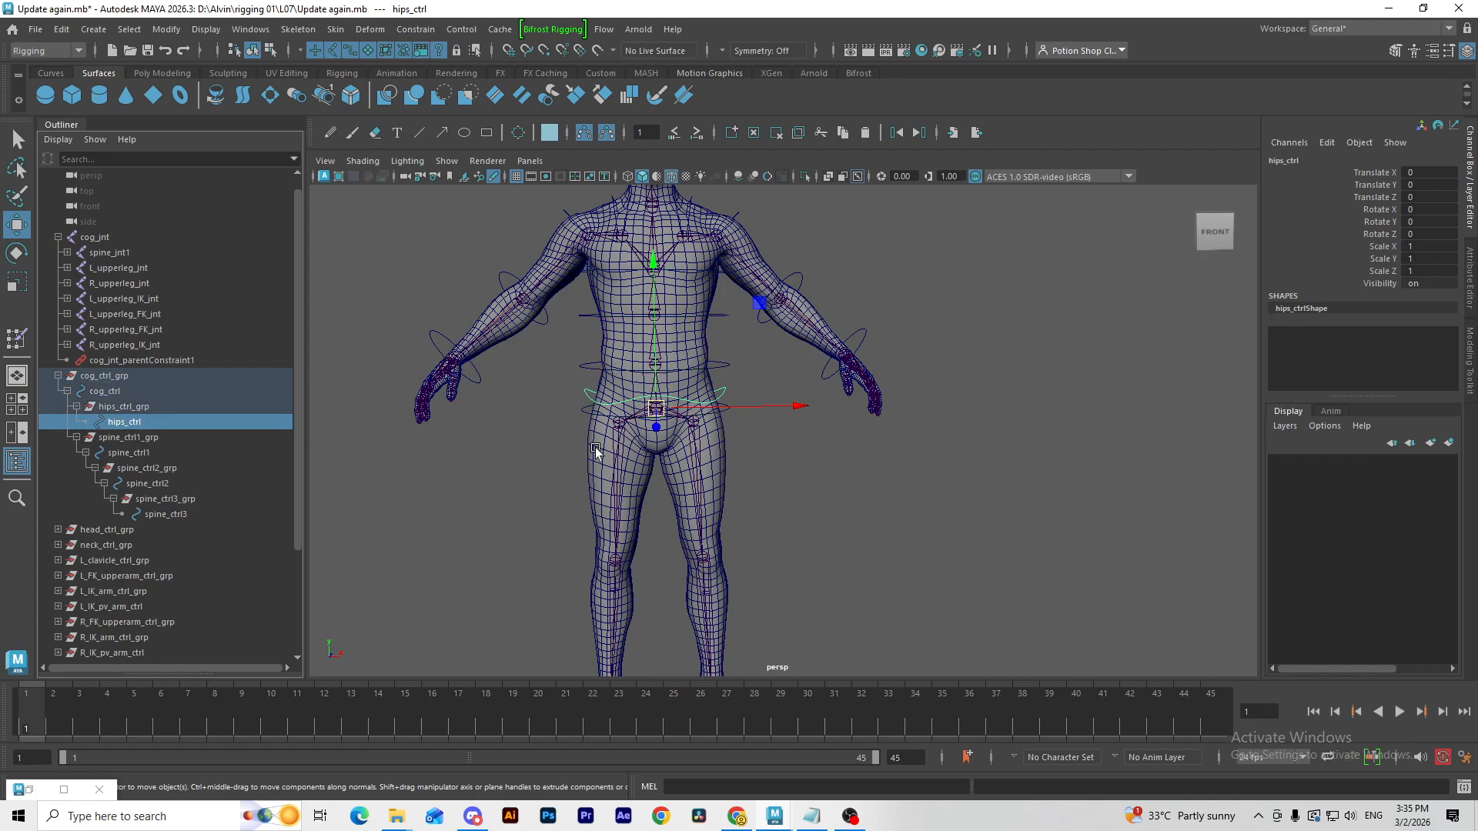
alt+middle_drag(595, 448, 585, 376)
alt+right_drag(585, 376, 660, 389)
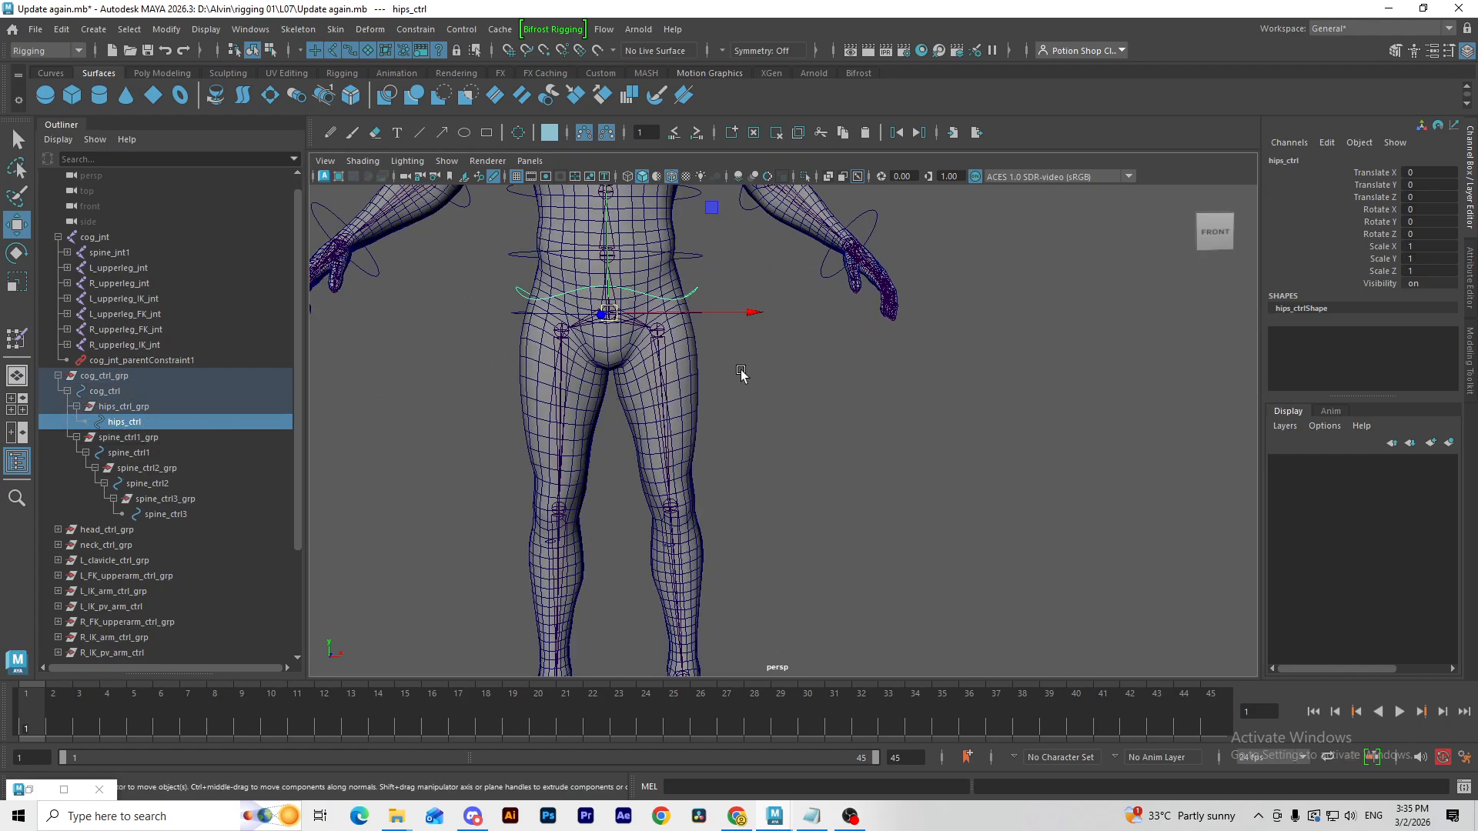
scroll(178, 455, down, 3)
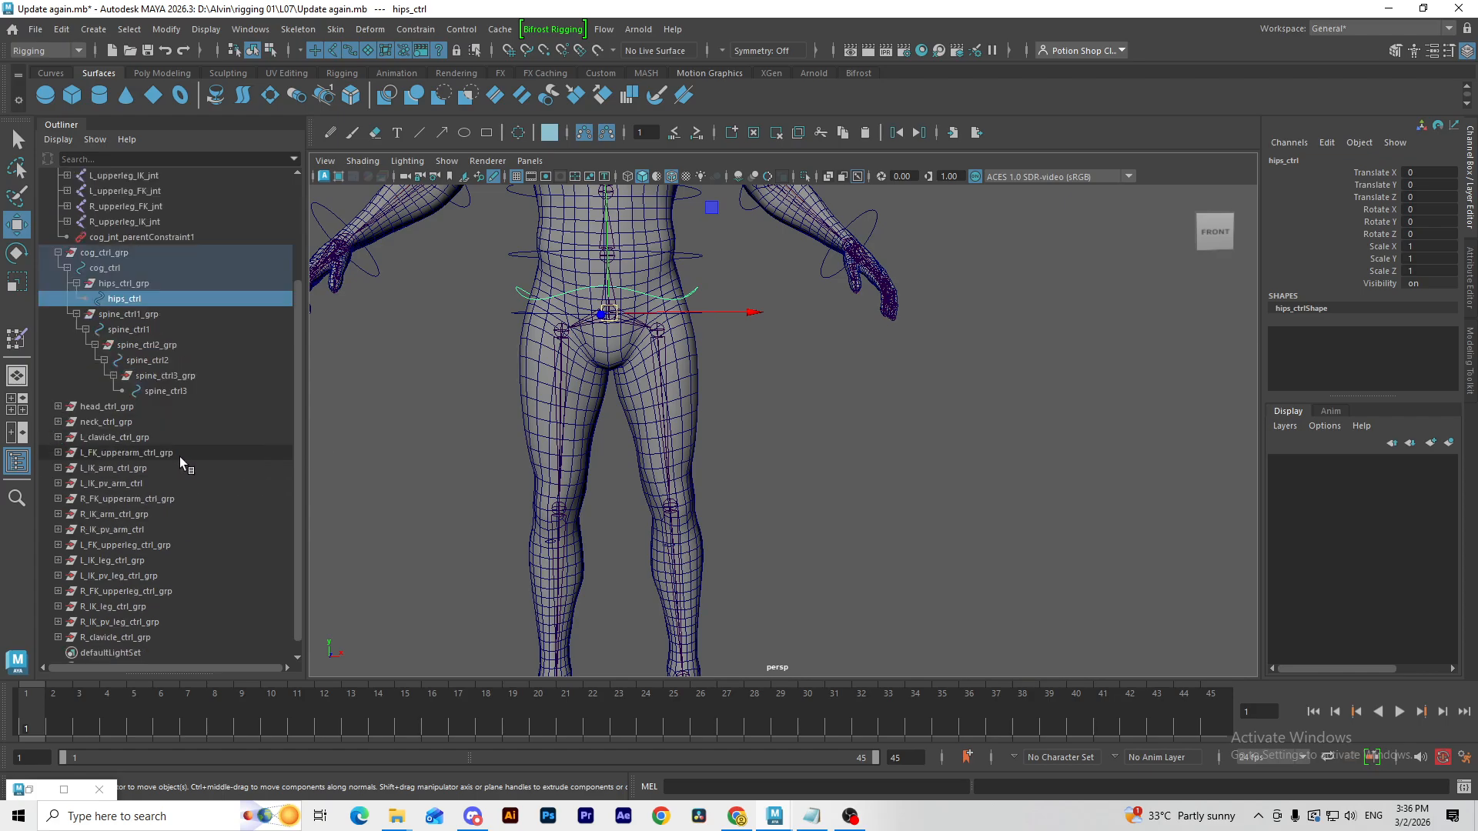
click(150, 576)
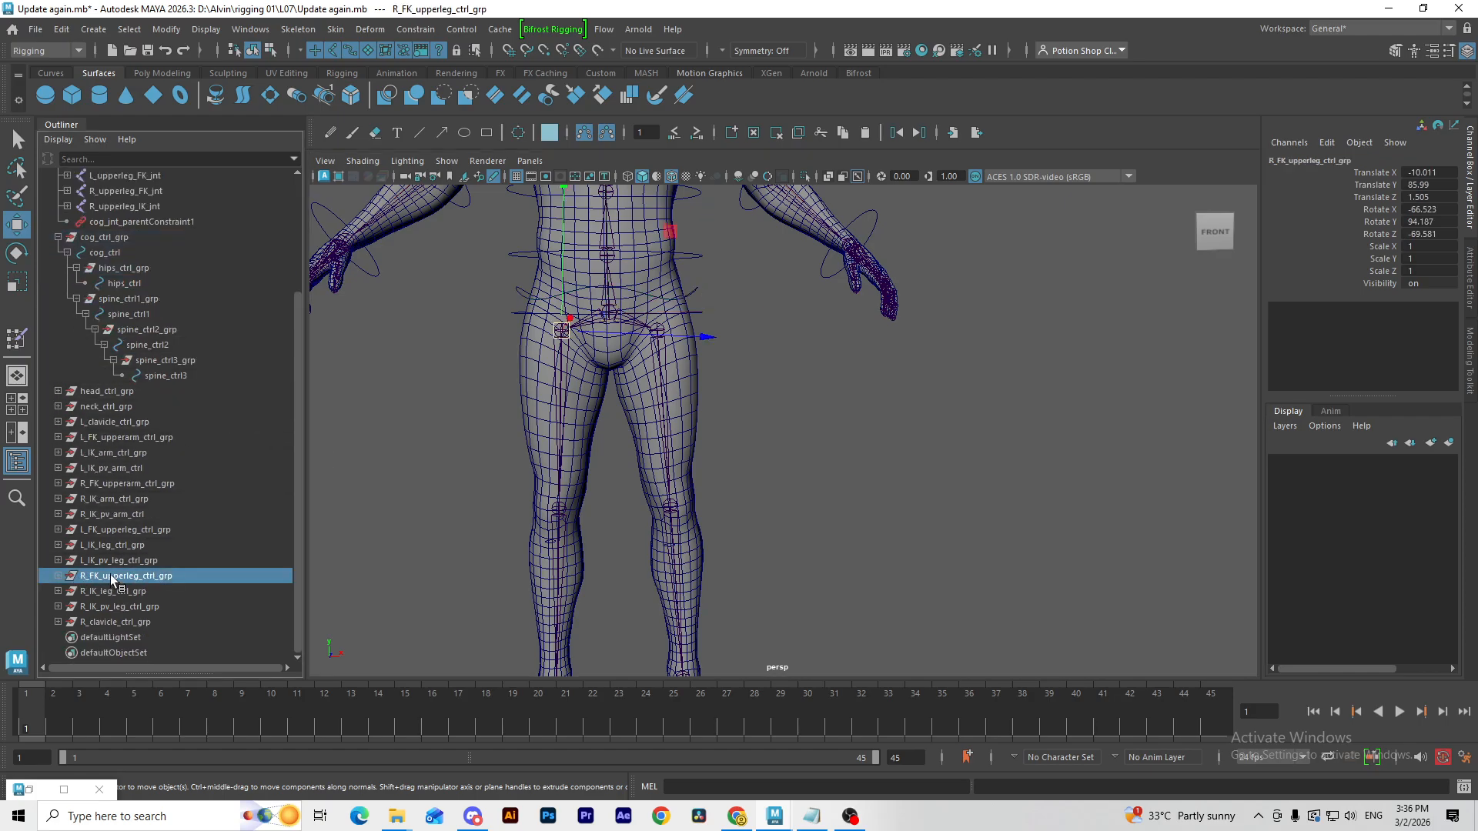
ctrl+click(119, 531)
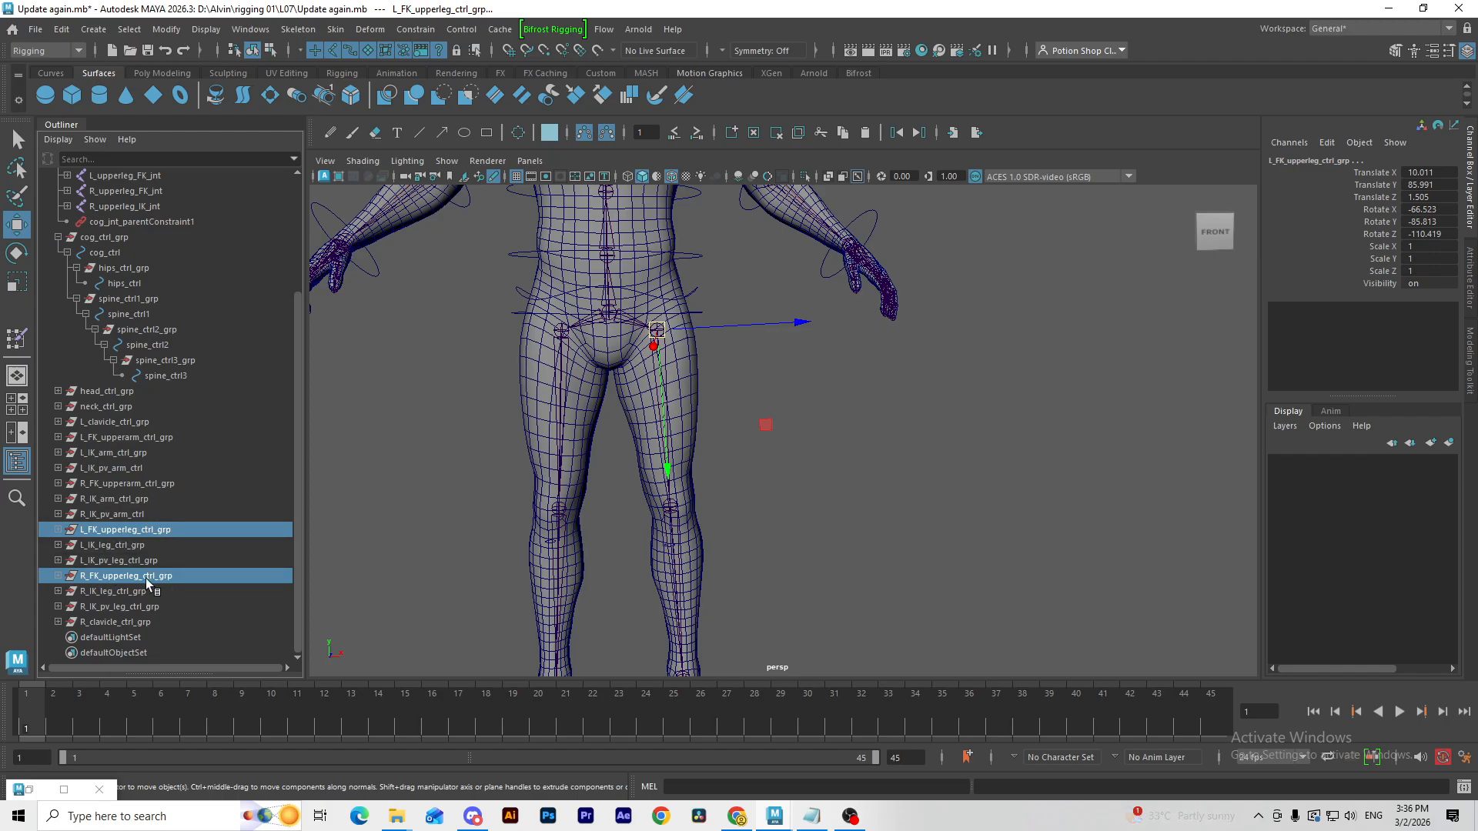
ctrl+click(164, 285)
key(p)
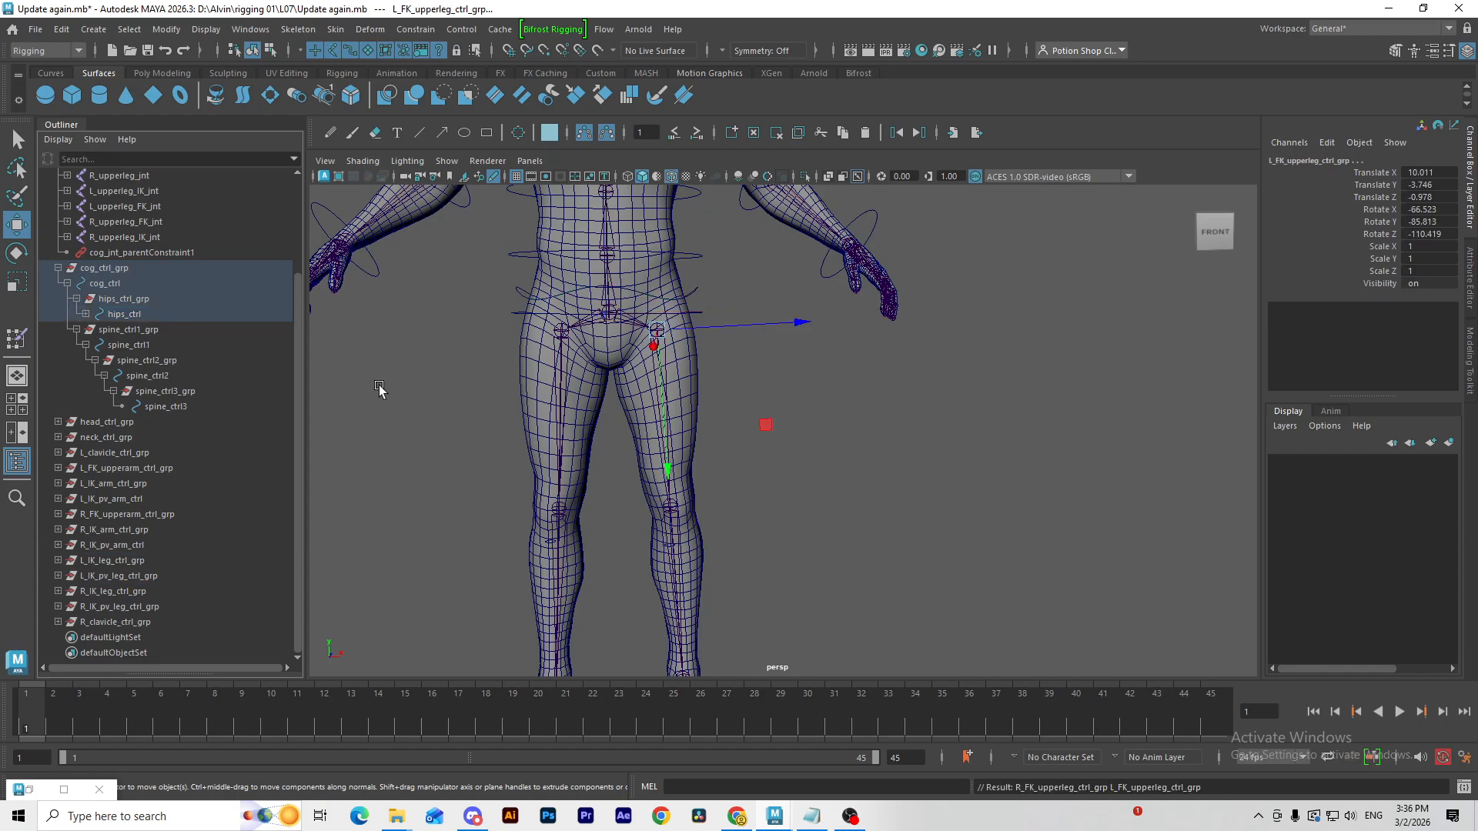
Step: Parent head_ctrl_grp under spine_ctrl3
click(145, 421)
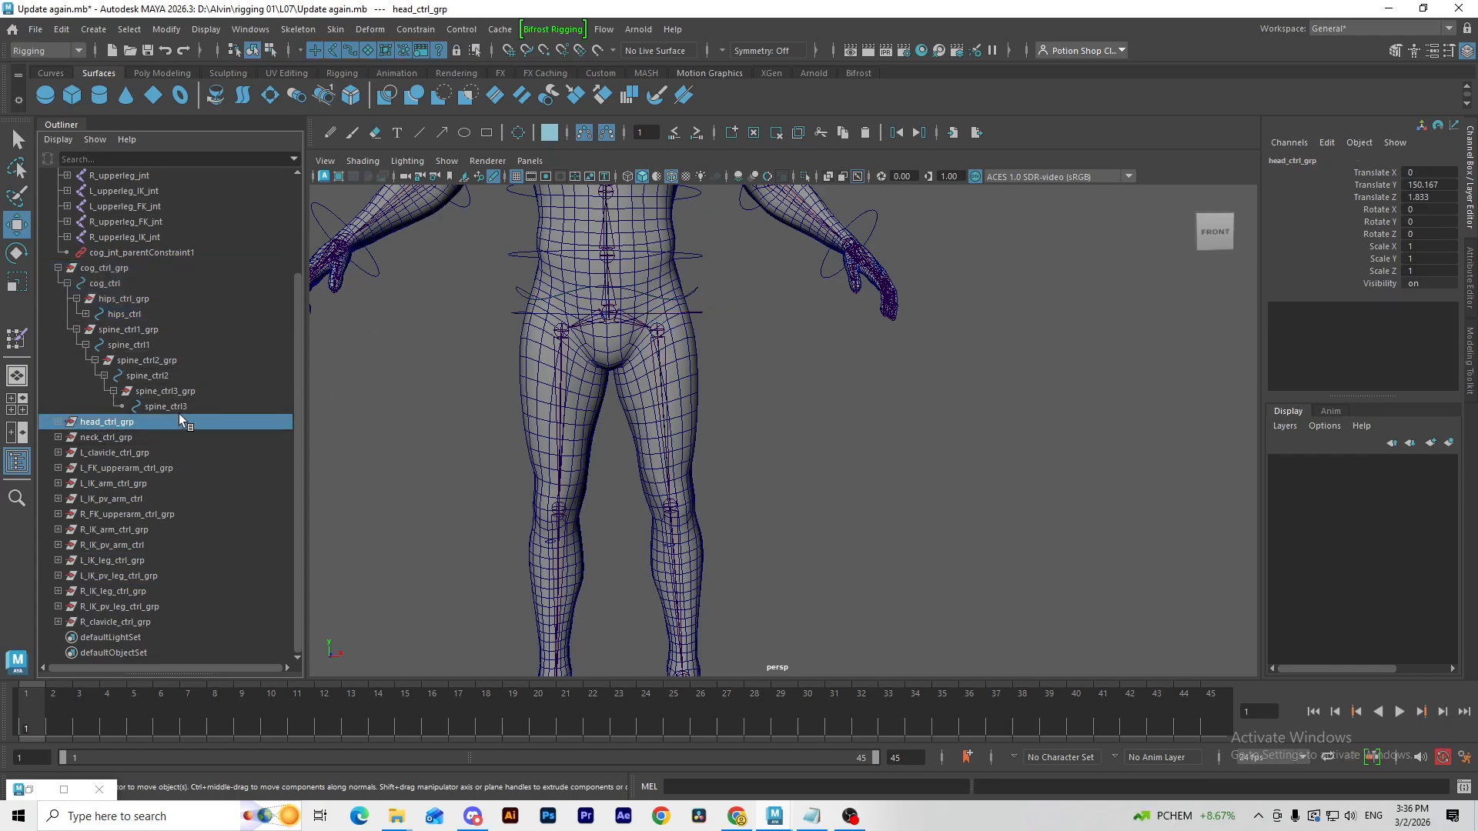
alt+middle_drag(567, 303, 590, 450)
middle_drag(182, 423, 177, 407)
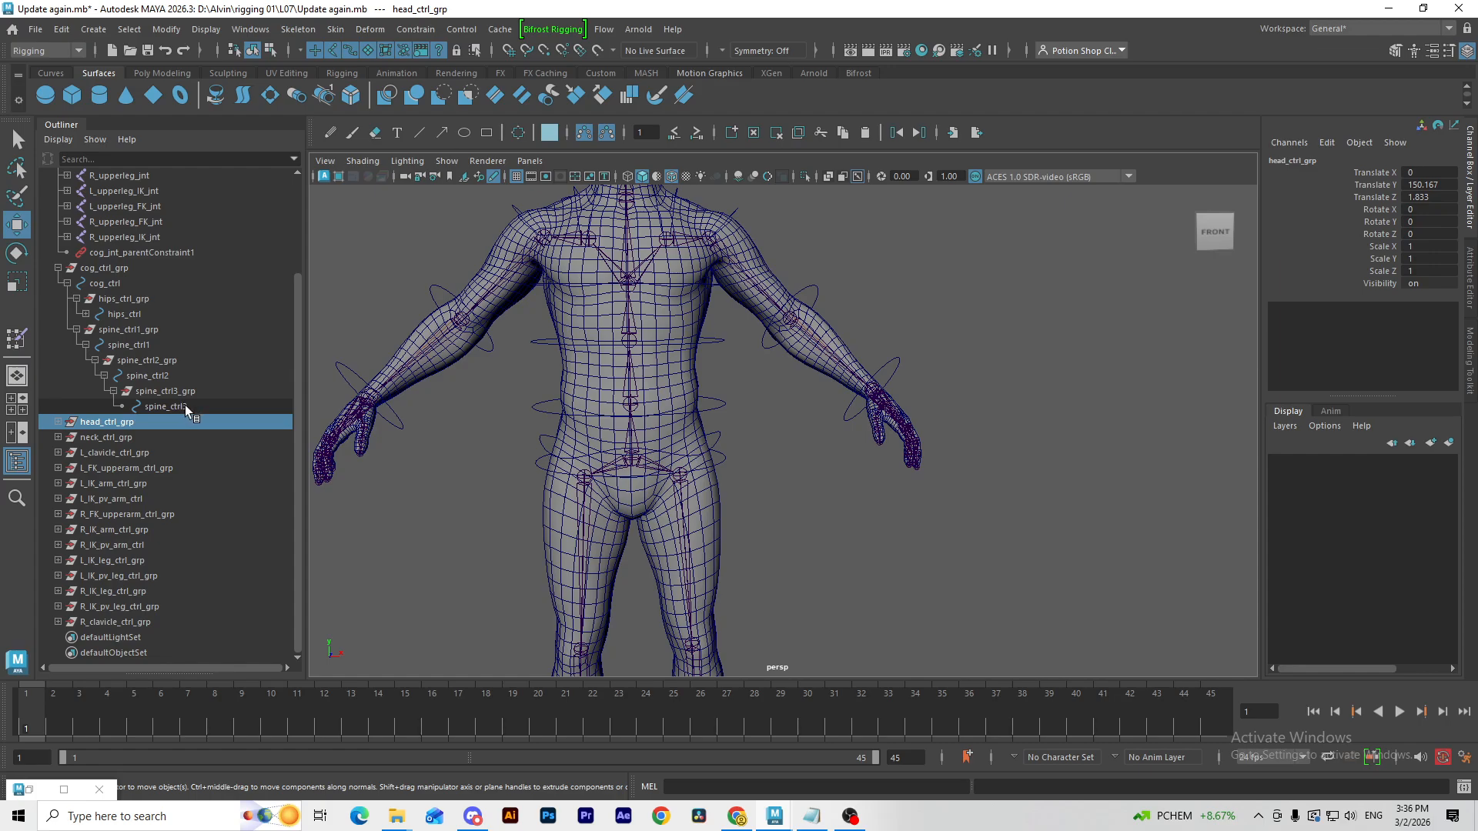
ctrl+click(185, 406)
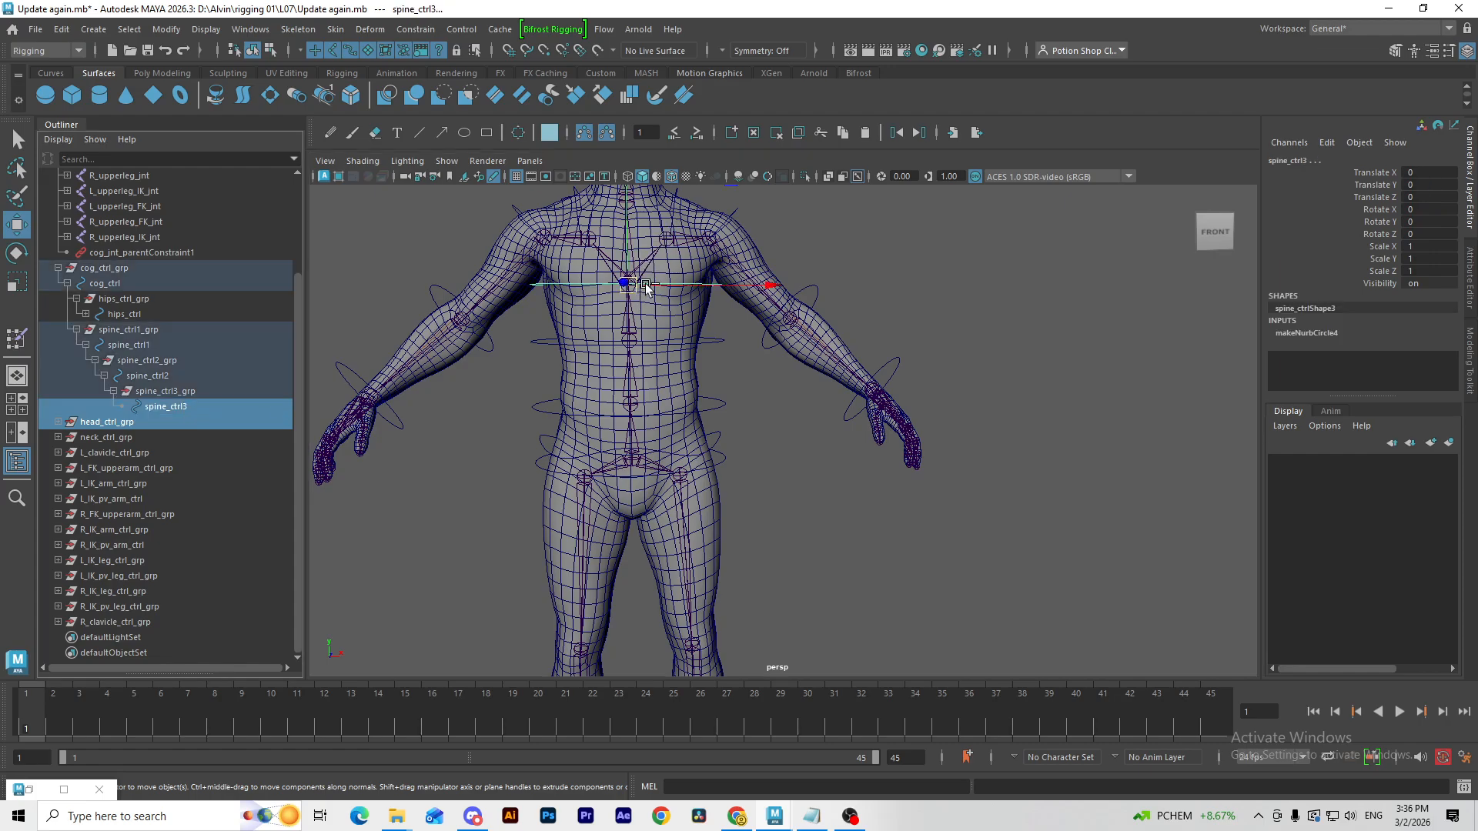
key(p)
alt+middle_drag(620, 264, 620, 360)
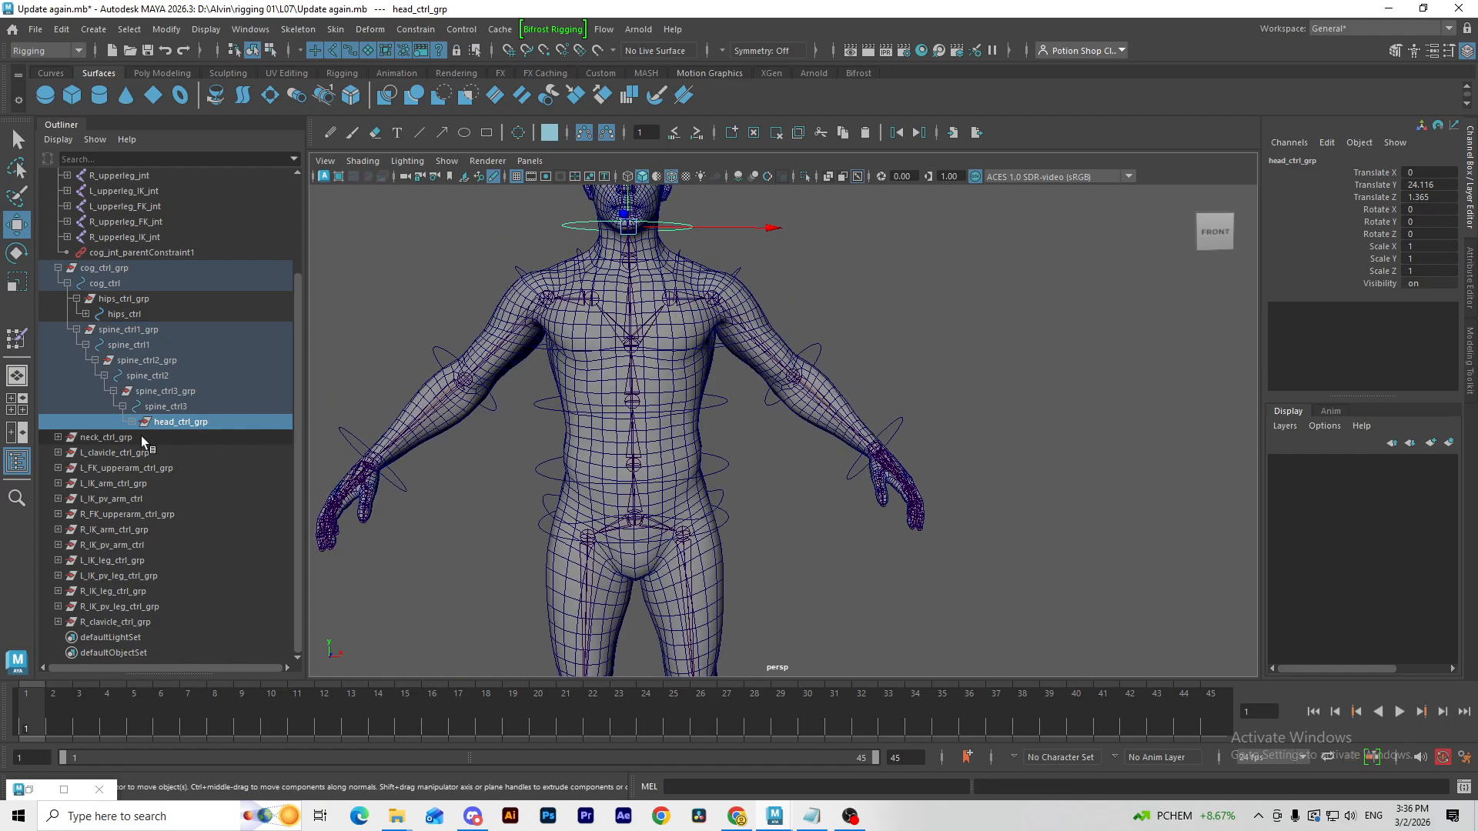
Step: Expand neck_ctrl_grp and parent head_ctrl_grp under neck_ctrl
click(58, 437)
click(108, 453)
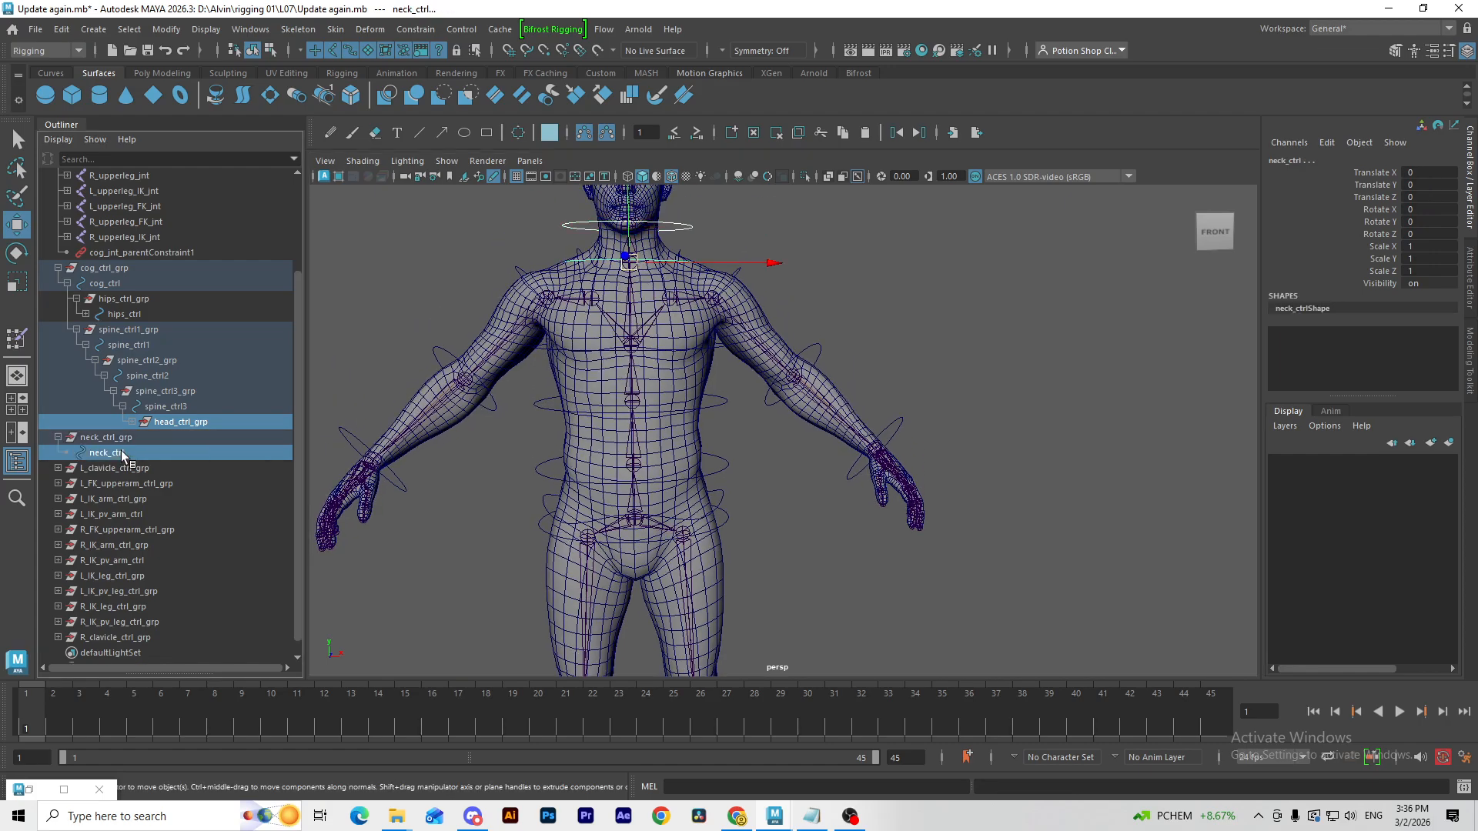
key(p)
Step: Parent neck_ctrl_grp under spine_ctrl3, and expand the new branch to check the neck and head order
click(134, 423)
ctrl+click(178, 408)
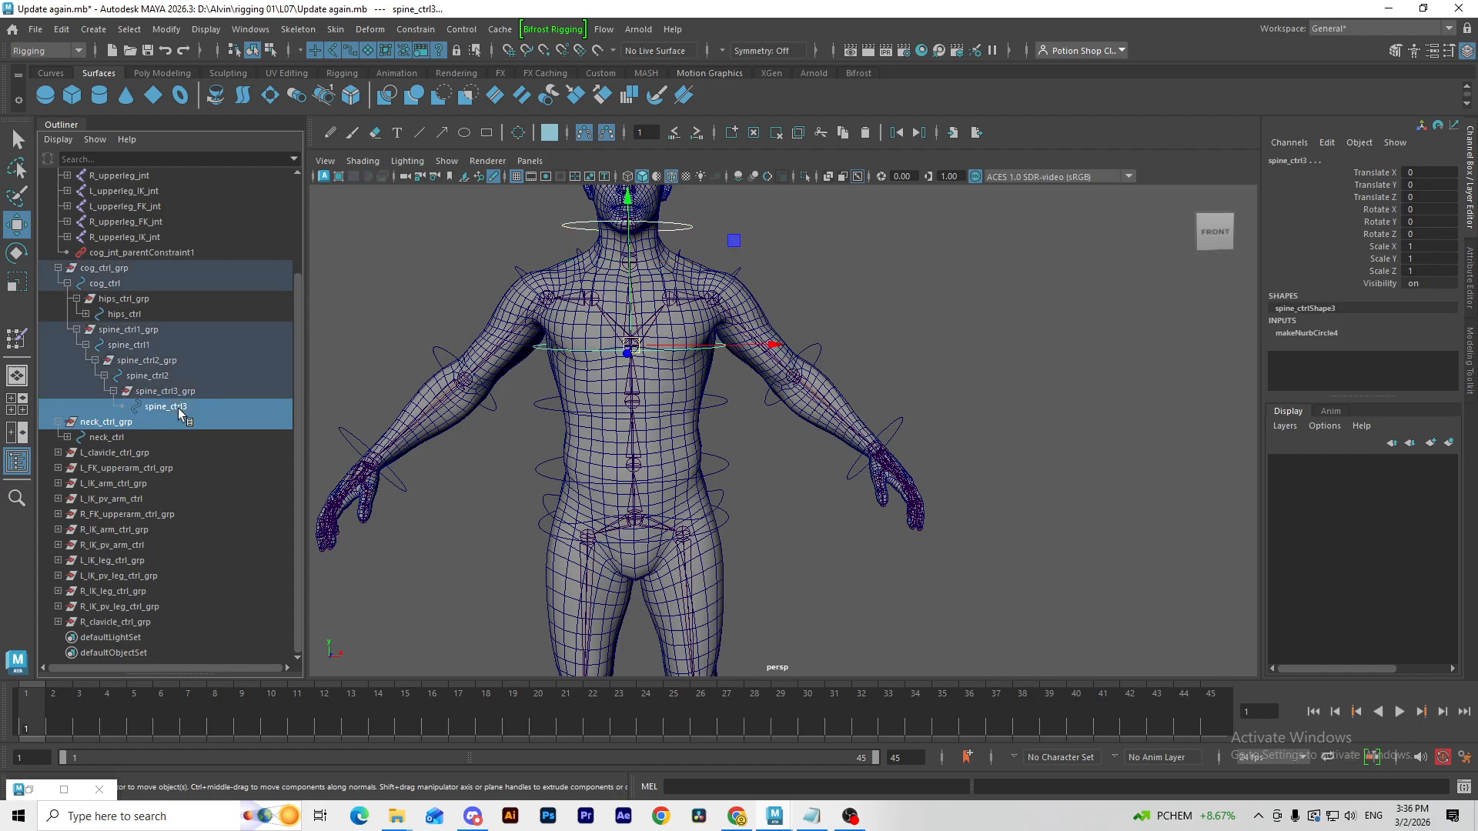
key(p)
click(127, 438)
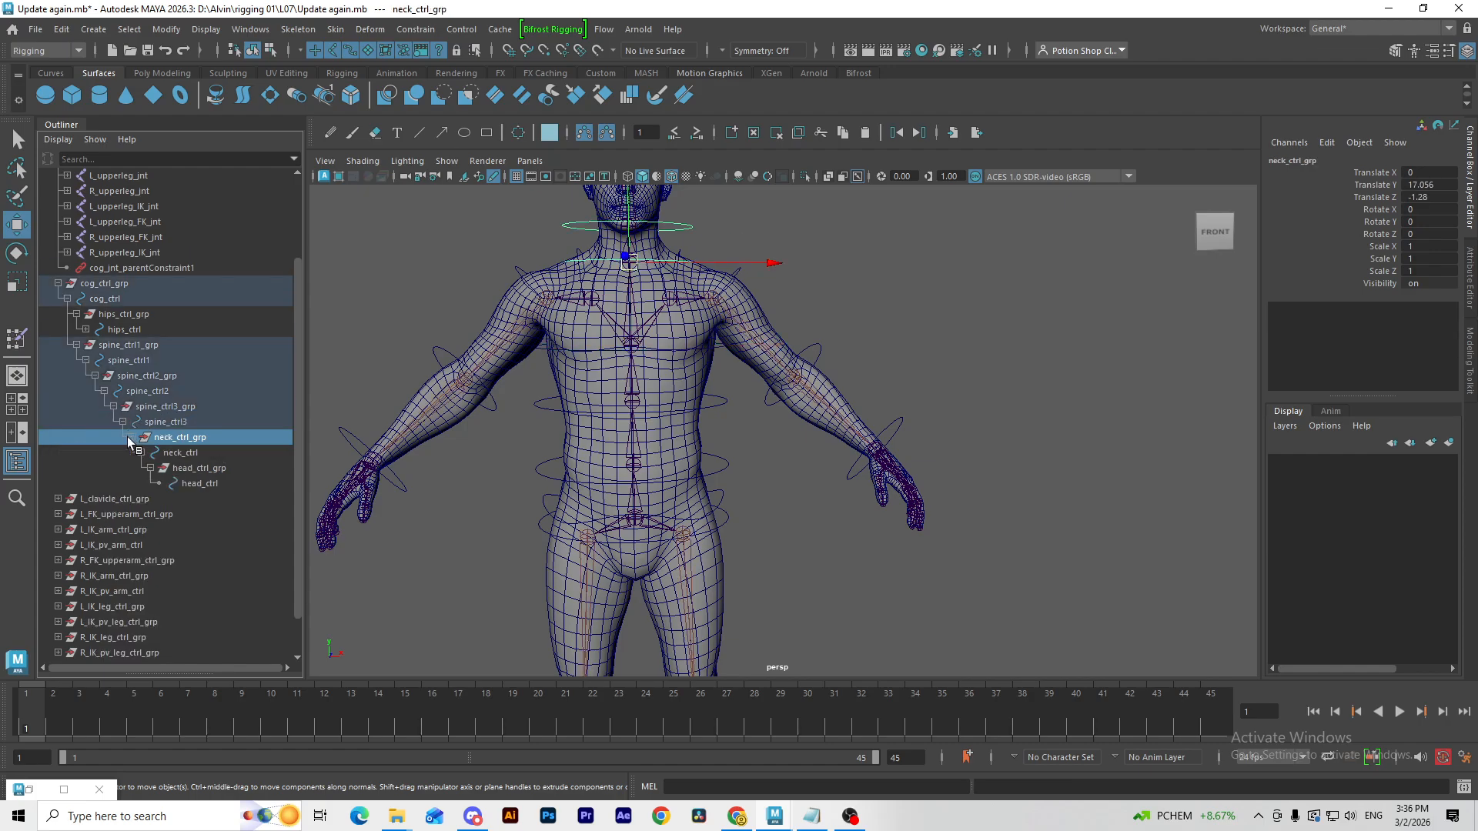
click(168, 422)
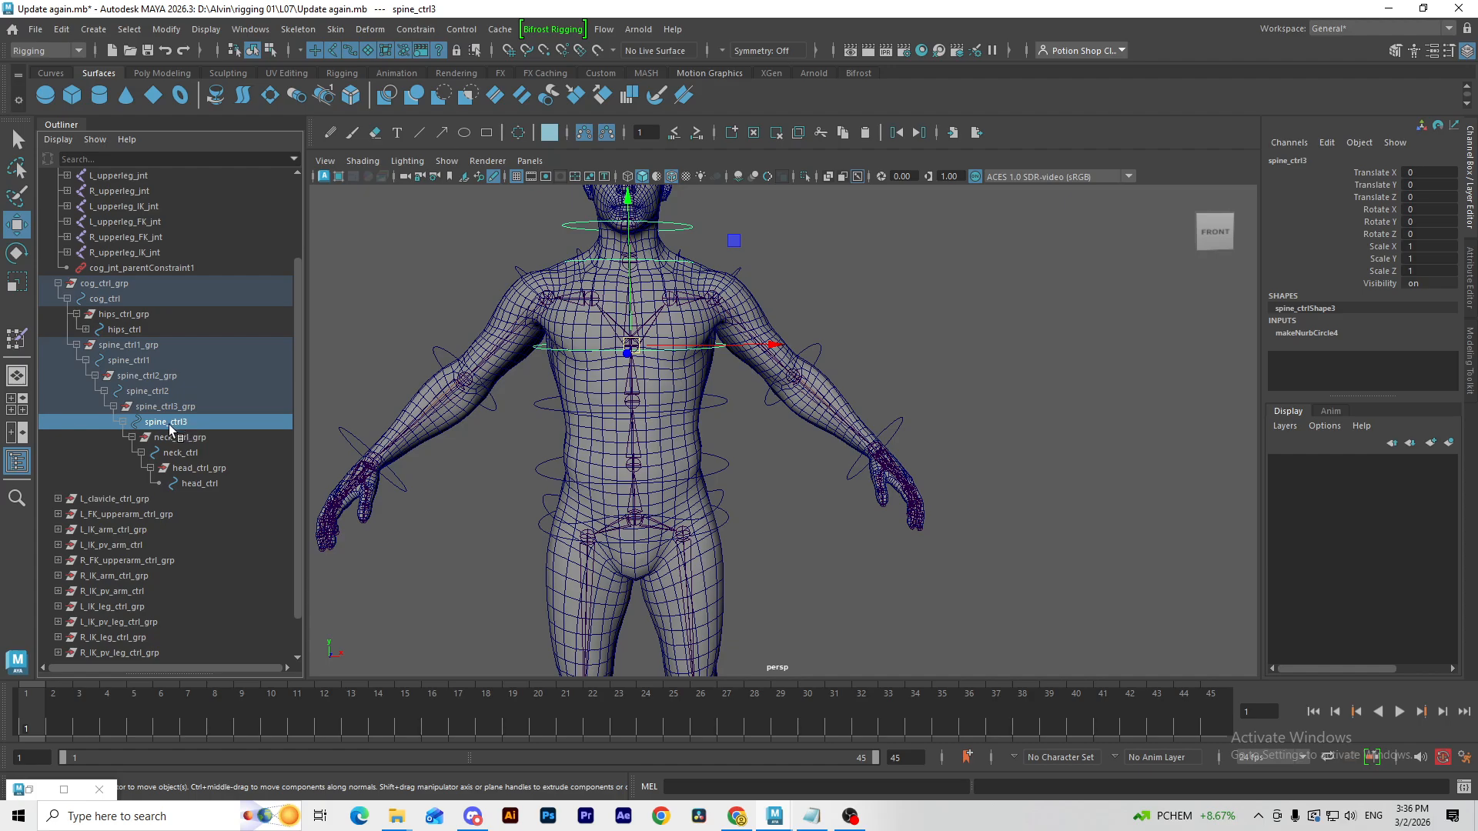
click(223, 467)
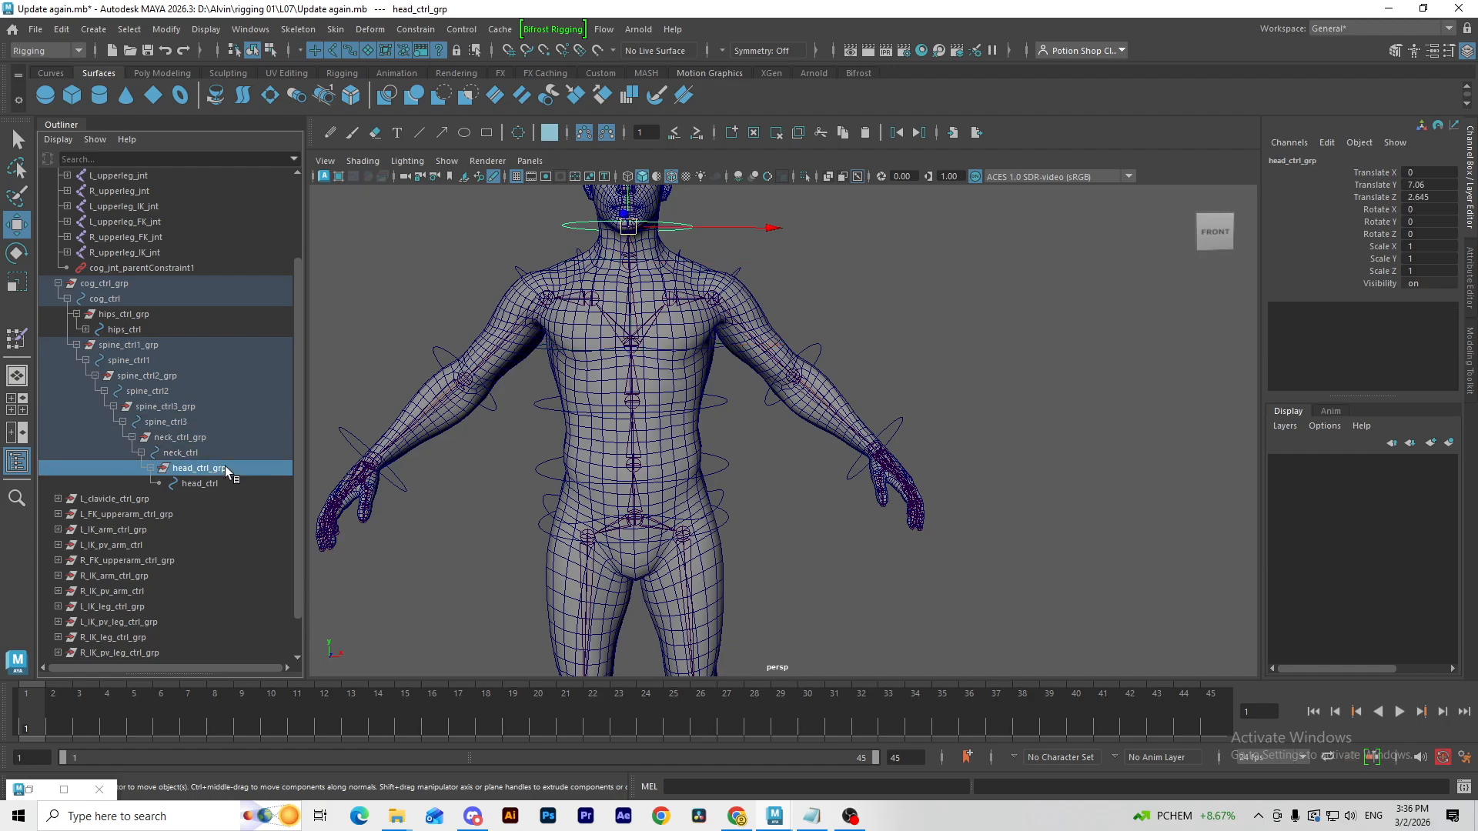
Step: Pick both clavicle controls in the viewport, go up to their parent groups, and parent these groups under spine_ctrl3
click(671, 259)
key(q)
shift+click(579, 256)
scroll(211, 469, down, 1)
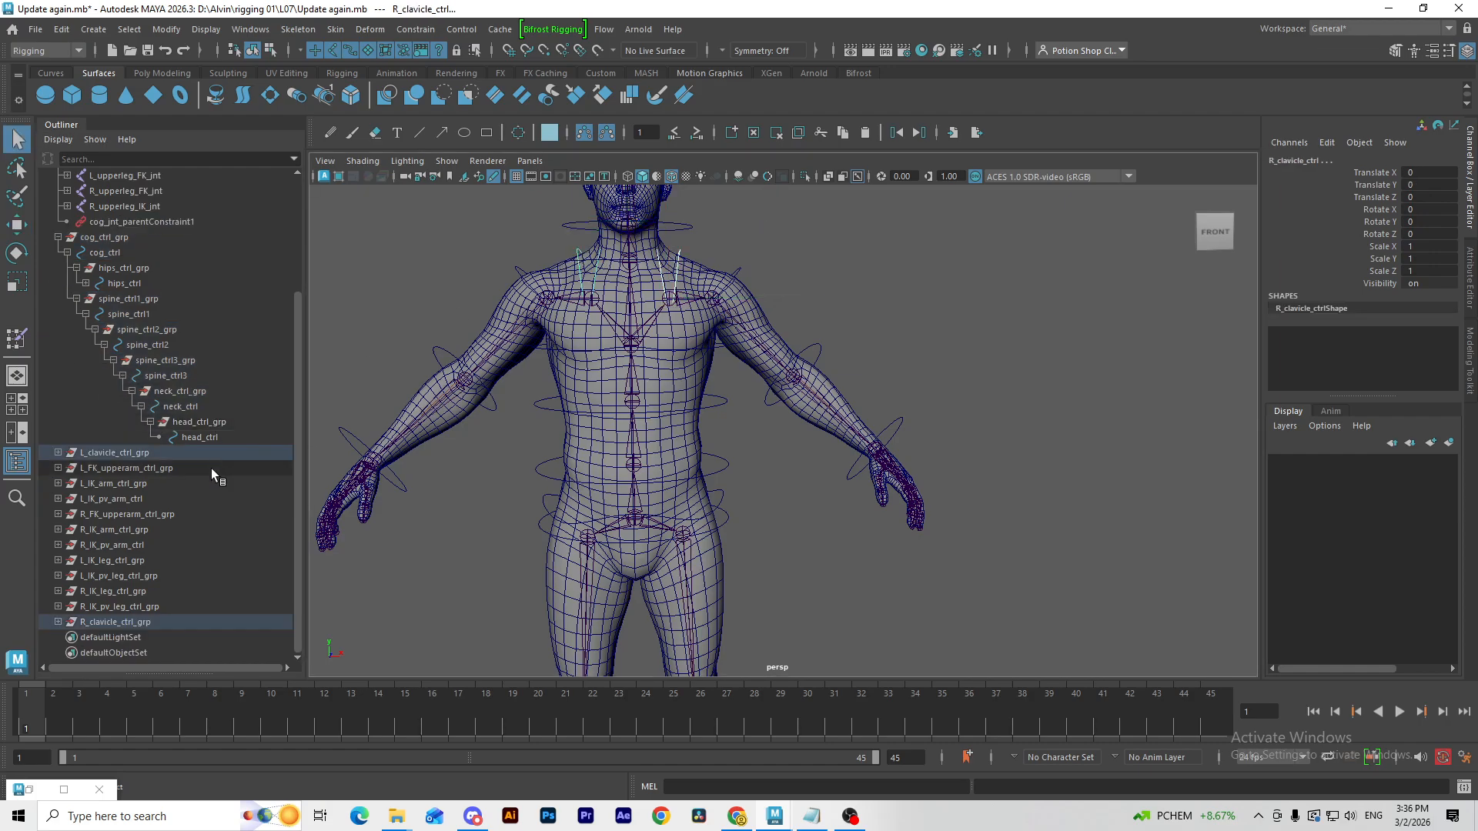
key(Up)
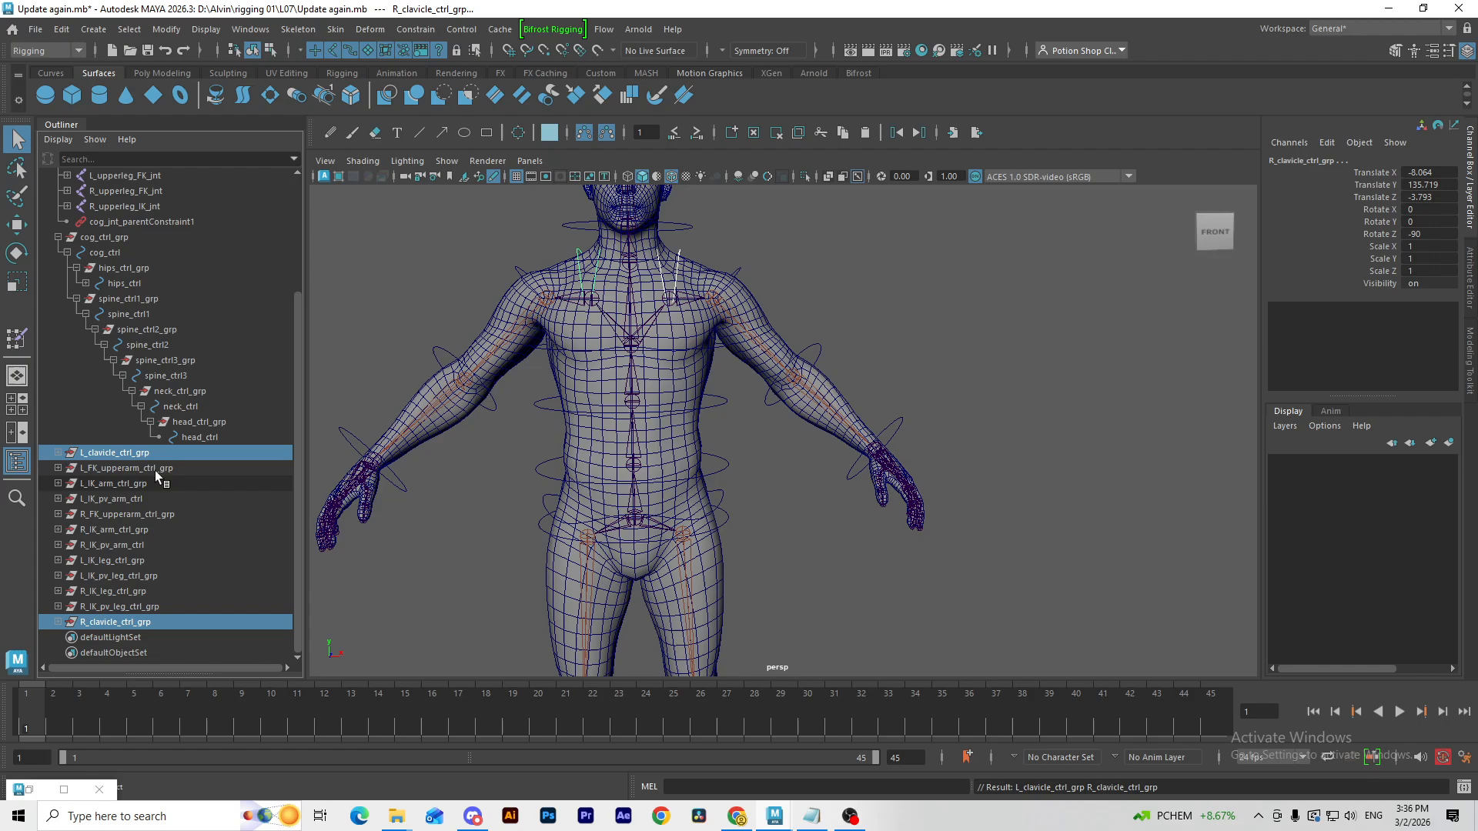
ctrl+click(213, 375)
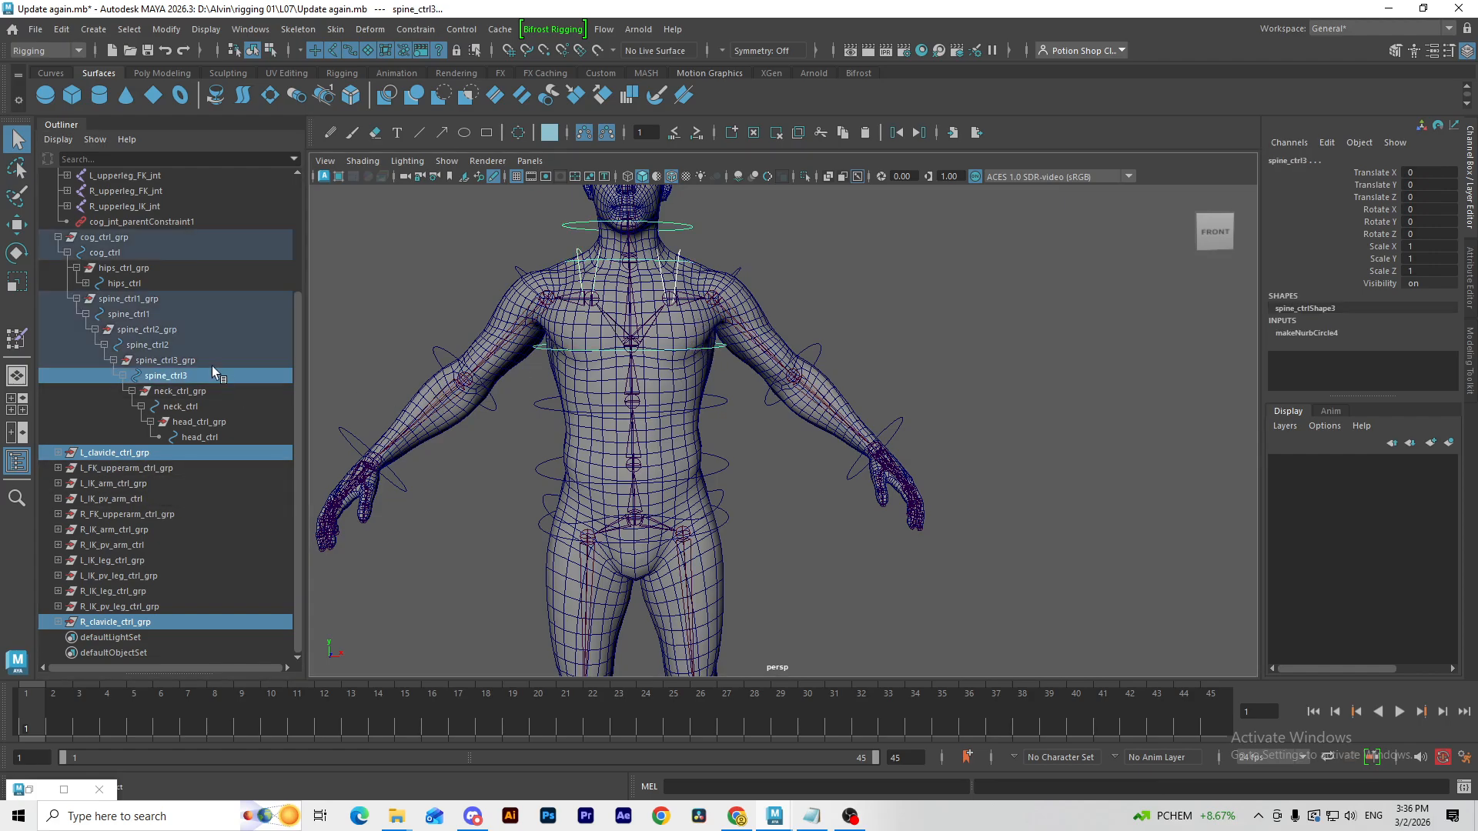
key(p)
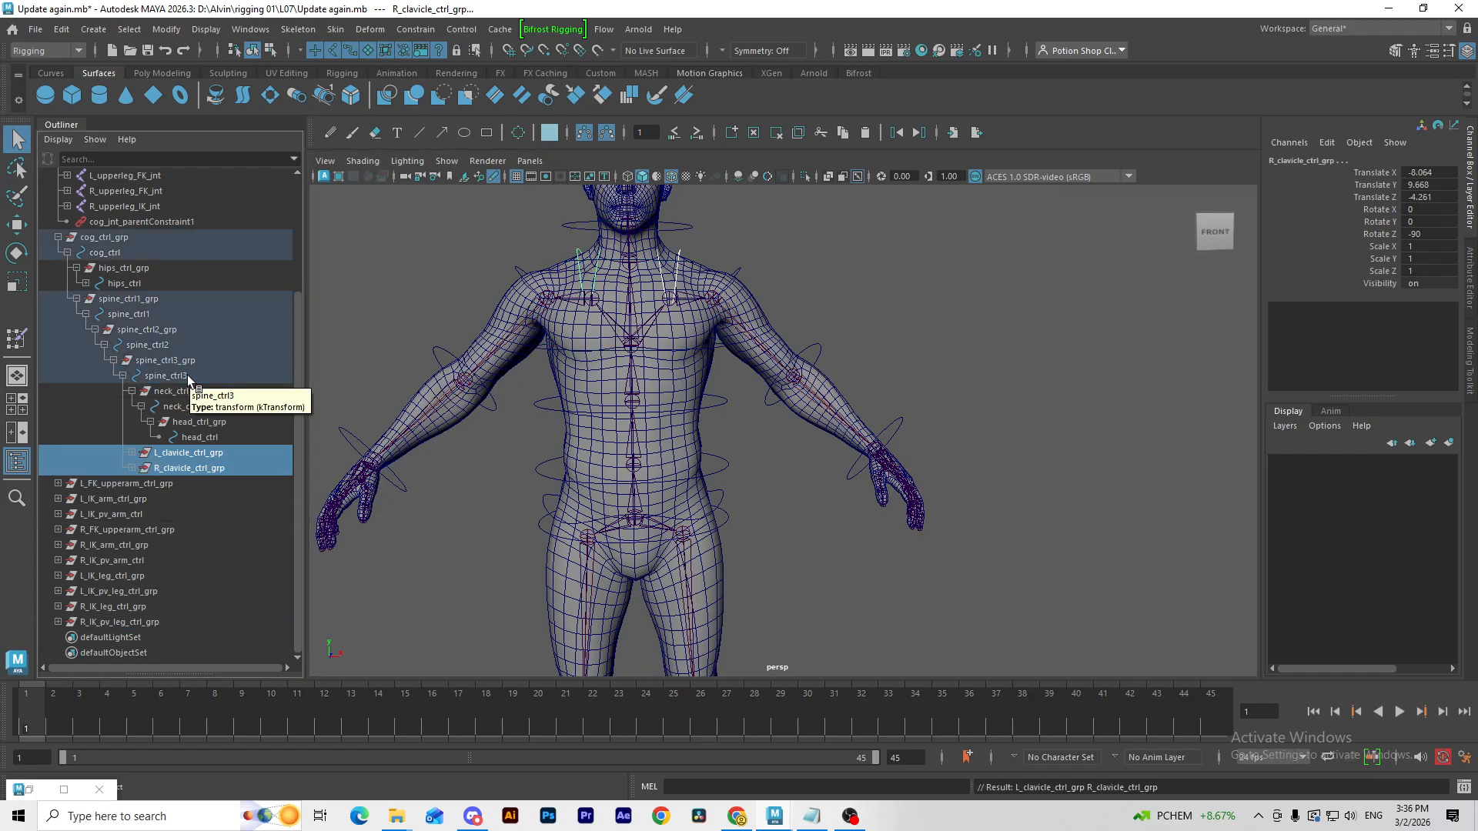
Step: Parent L_FK_upperarm_ctrl_grp under the left clavicle control
click(140, 483)
alt+drag(655, 270, 643, 314)
scroll(693, 269, up, 5)
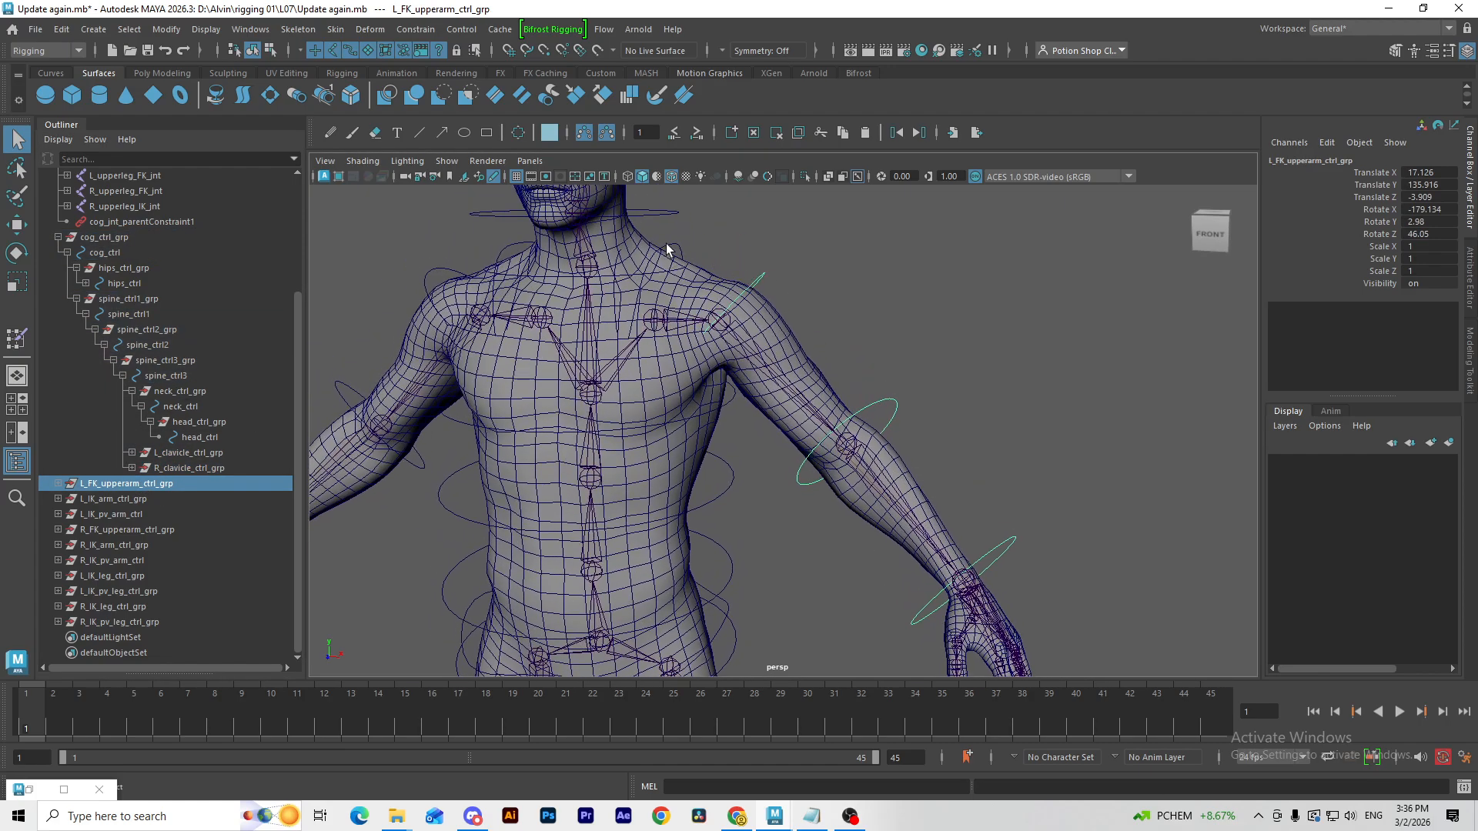
click(672, 248)
key(p)
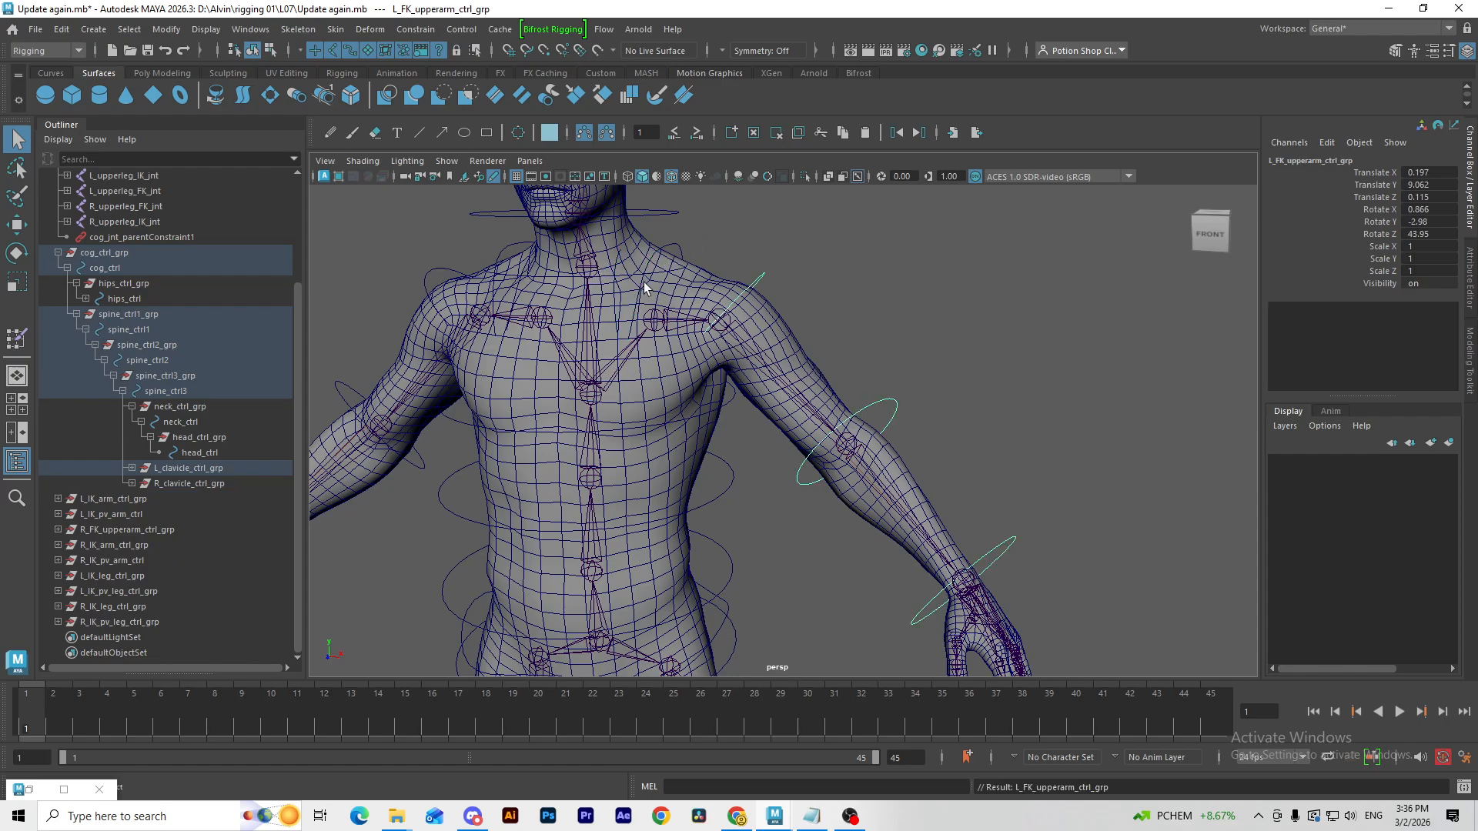
Step: Parent R_FK_upperarm_ctrl_grp under the right clavicle control
click(182, 529)
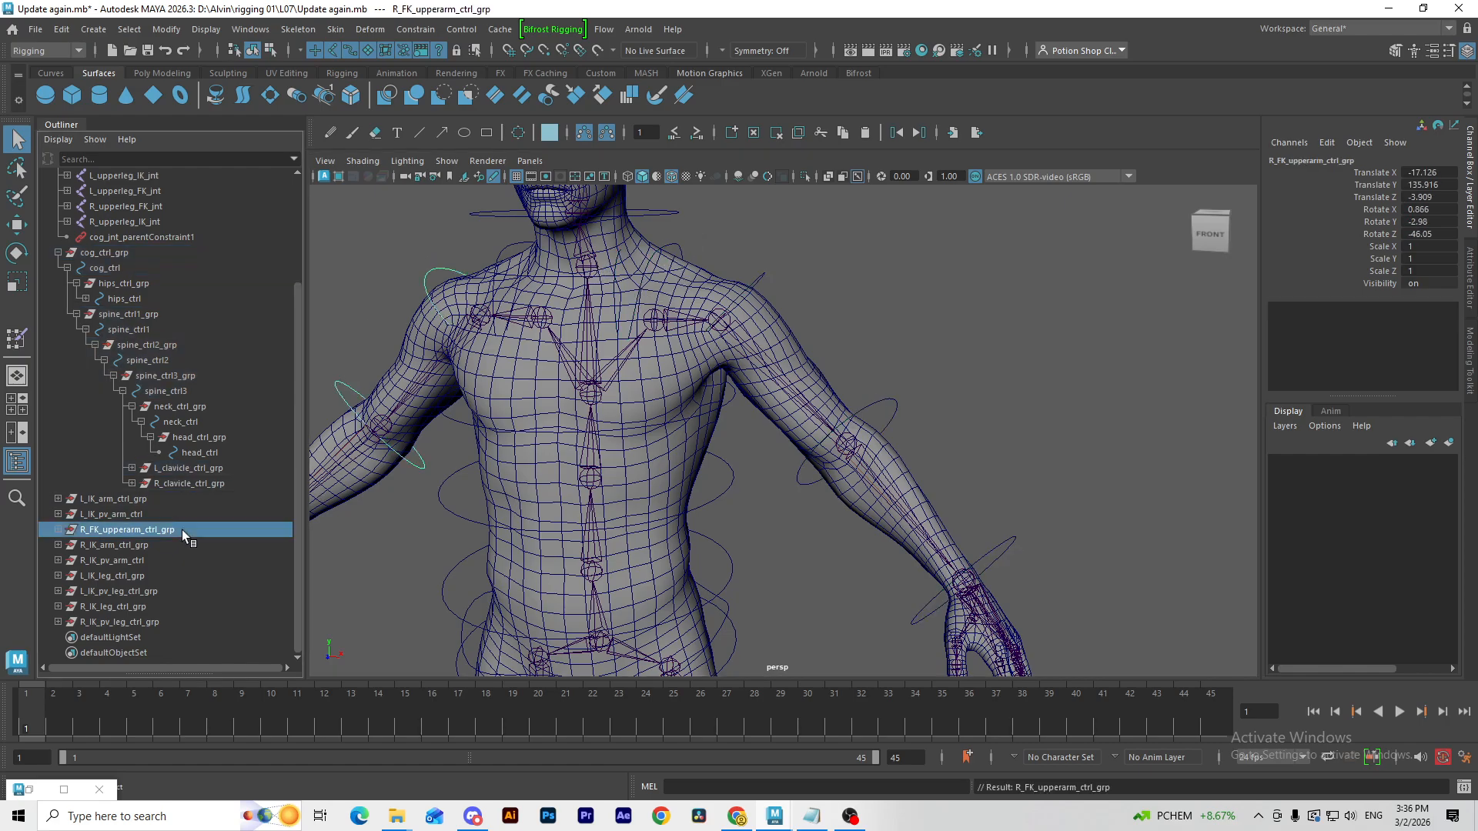
shift+click(504, 258)
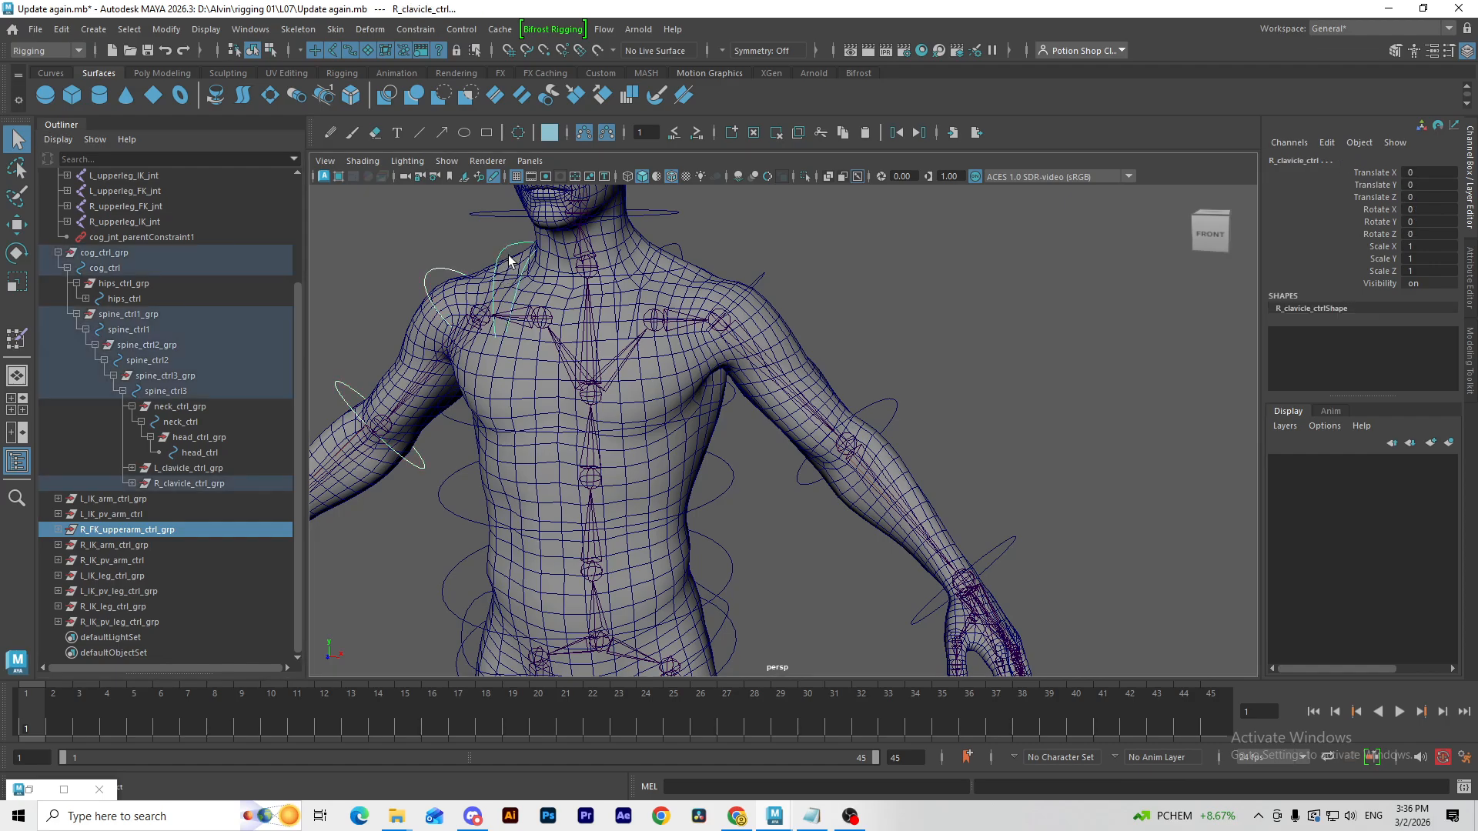
key(p)
Step: Select the remaining groups from L_IK_arm_ctrl_grp to R_IK_pv_leg_ctrl_grp, inspect the IK controls on the body, and clear the selection
drag(140, 513, 154, 622)
key(f)
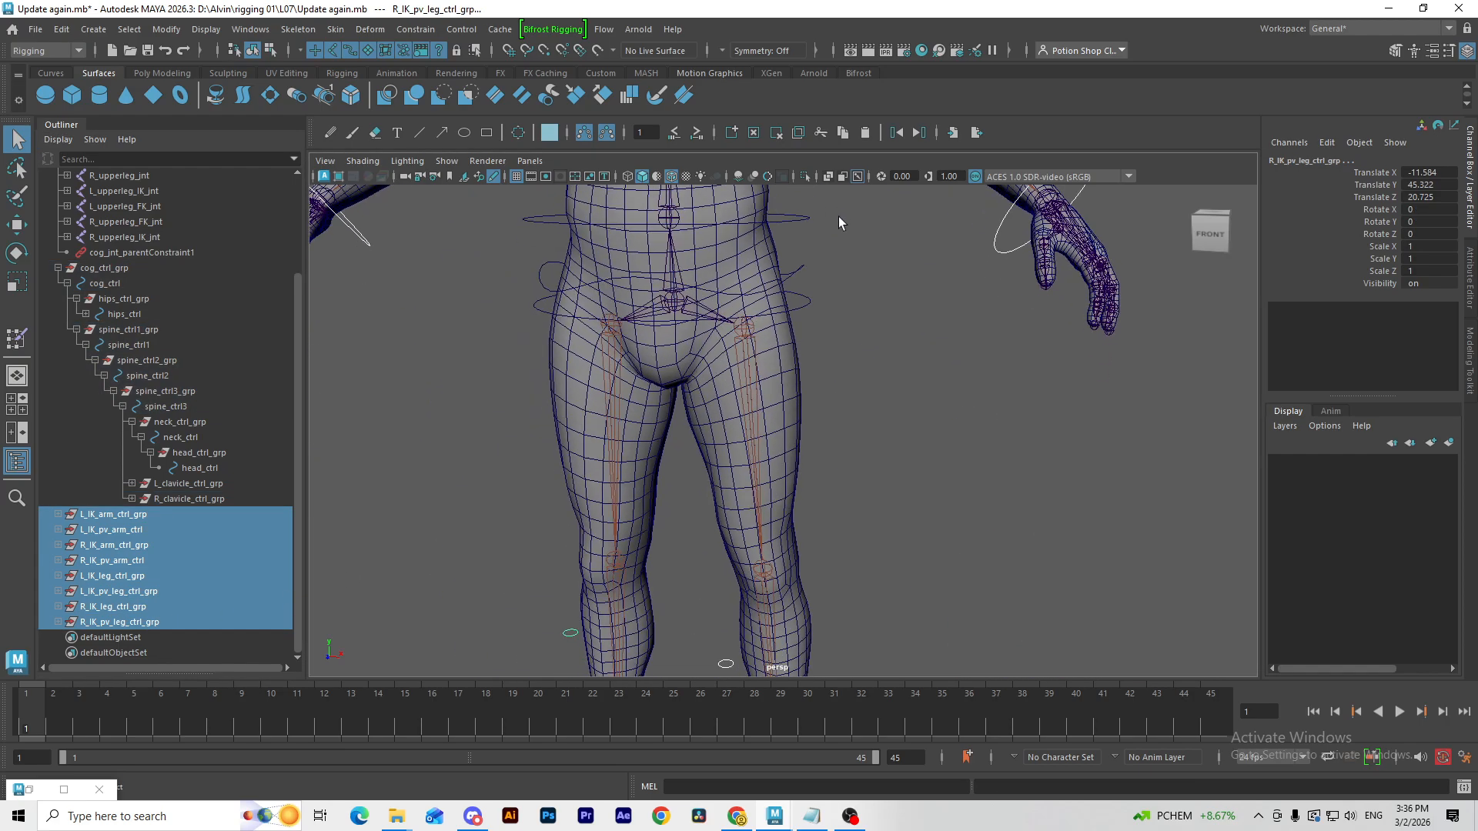
alt+middle_drag(714, 444, 666, 277)
scroll(594, 496, down, 2)
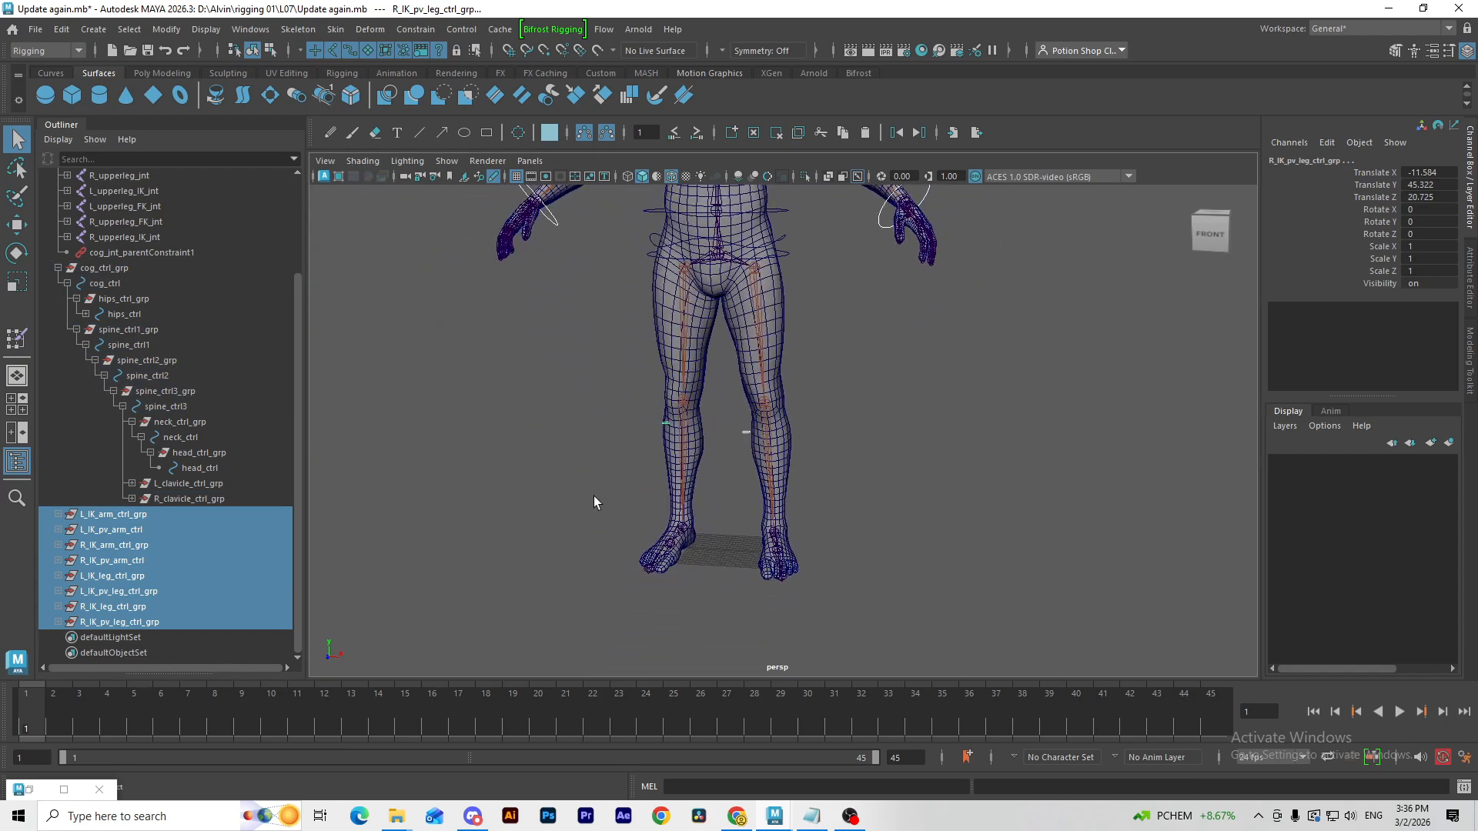
alt+middle_drag(848, 348, 865, 412)
click(855, 336)
alt+middle_drag(778, 346, 775, 380)
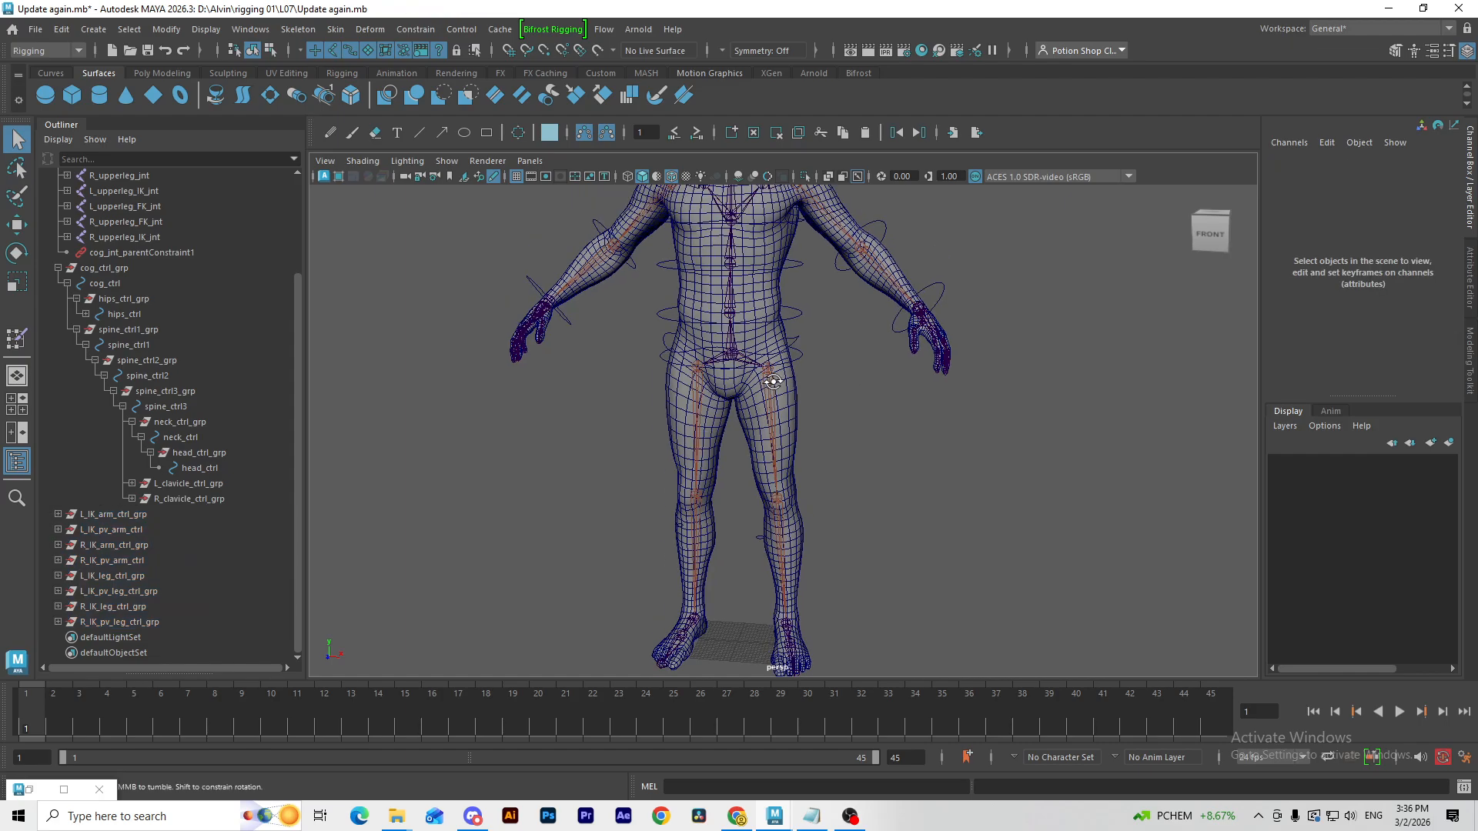
alt+drag(776, 380, 793, 385)
scroll(801, 387, up, 2)
alt+right_drag(801, 387, 805, 387)
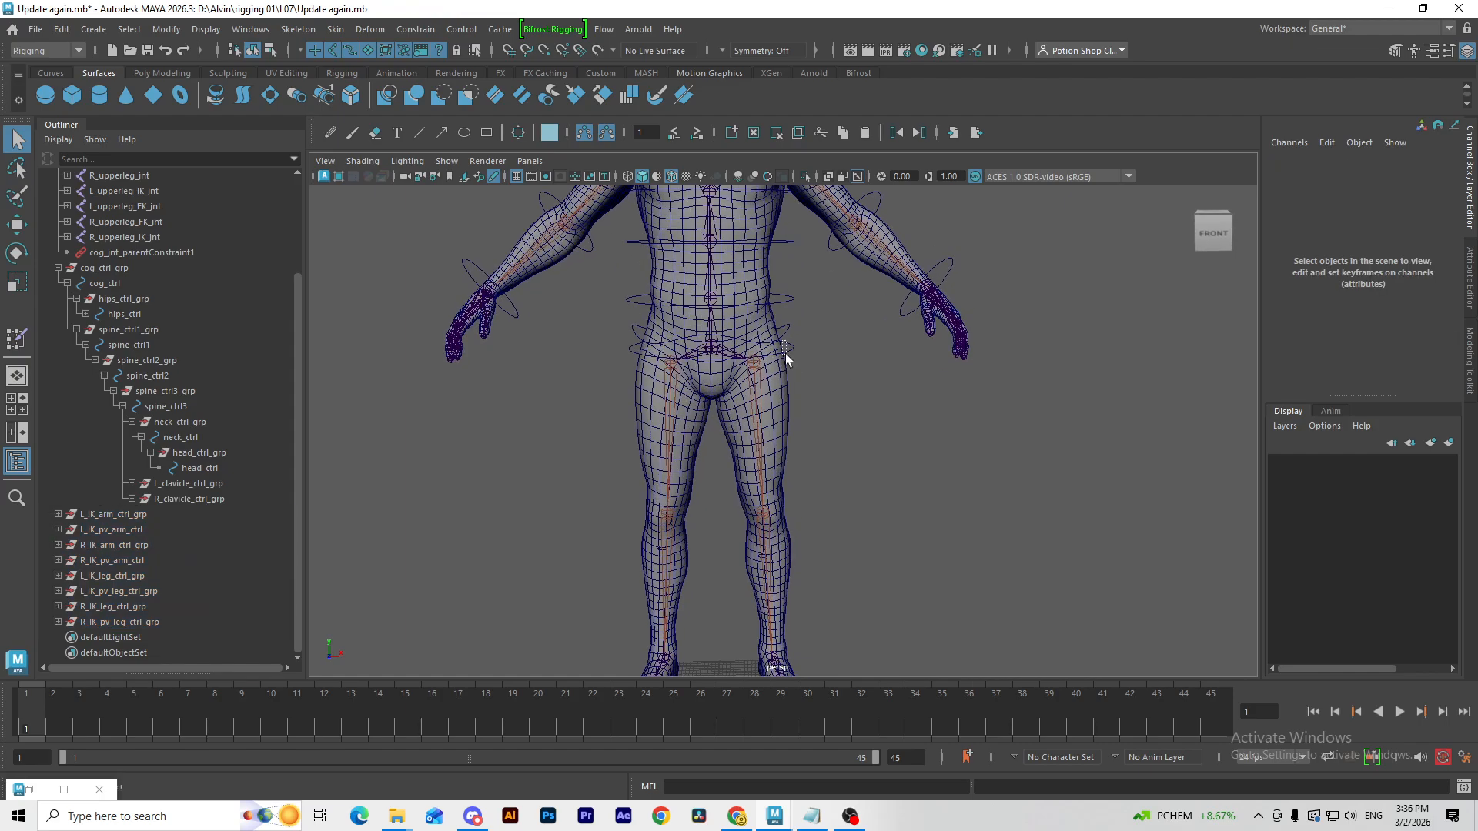
Step: Try moving cog_ctrl about 126 units in negative X to test which controls and joints follow, and undo the move
click(786, 353)
key(w)
scroll(791, 361, down, 3)
scroll(719, 348, up, 2)
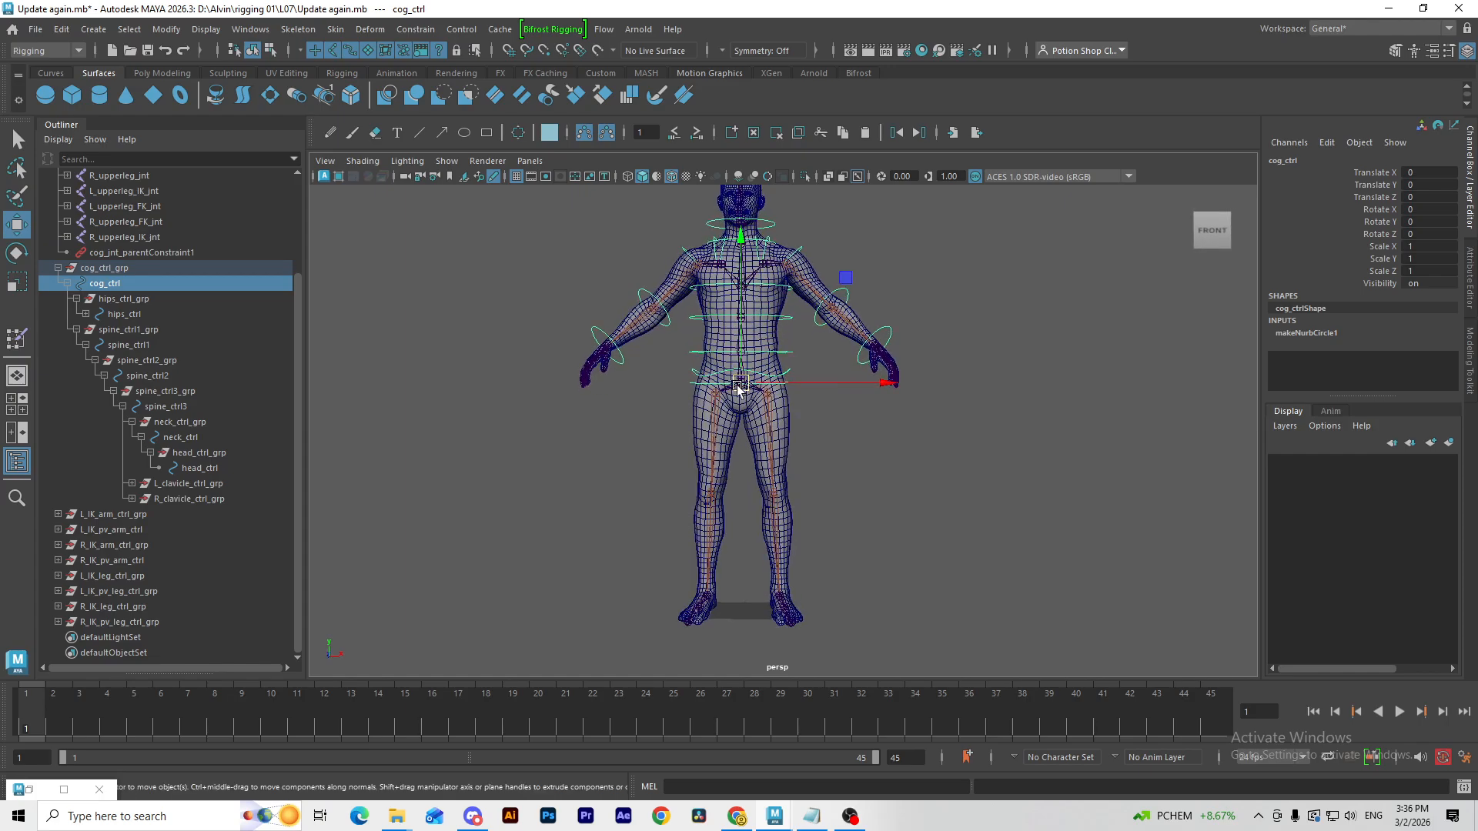
drag(744, 389, 414, 422)
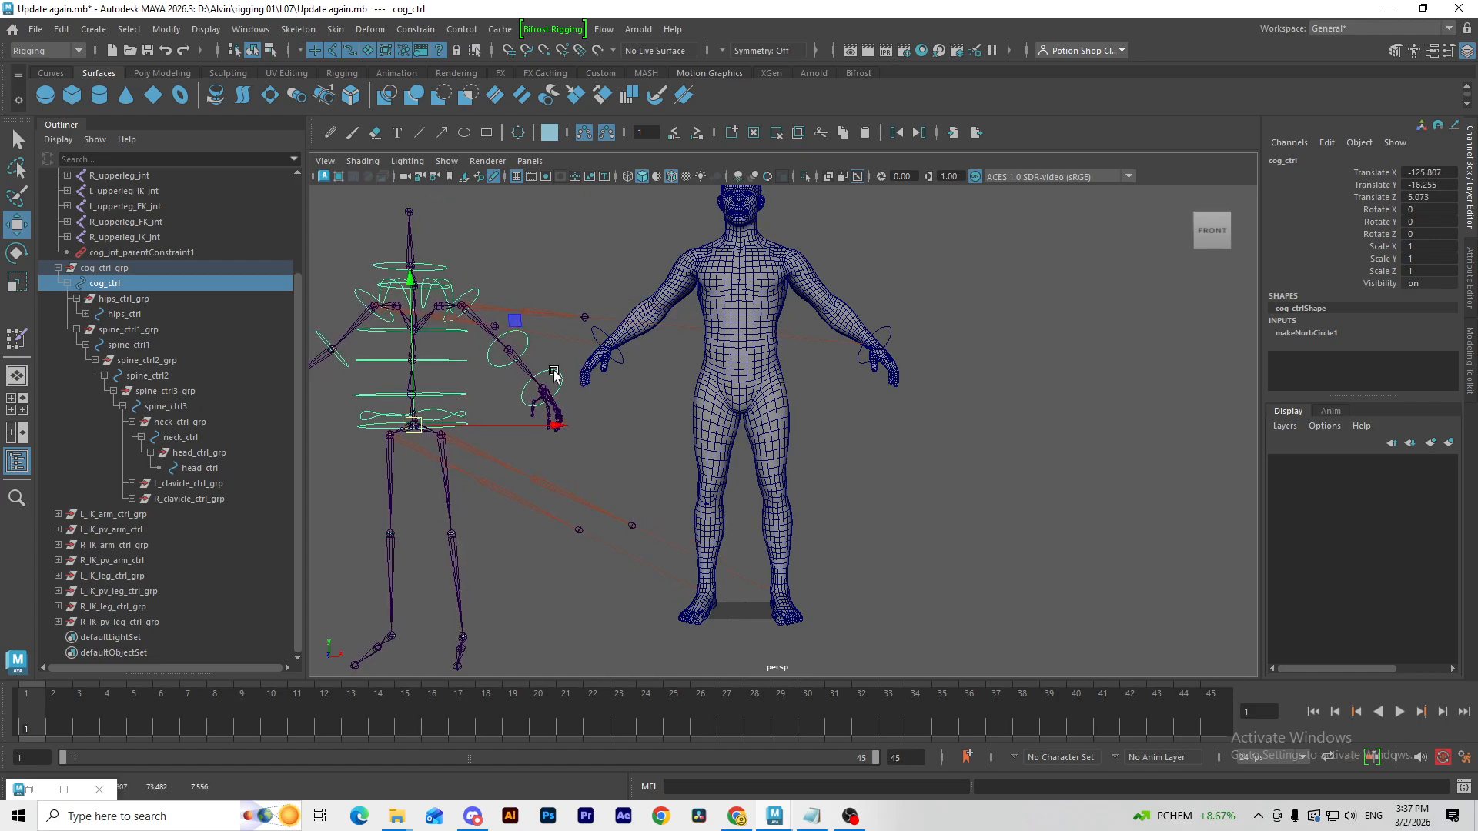
alt+middle_drag(549, 369, 608, 263)
alt+drag(704, 322, 606, 300)
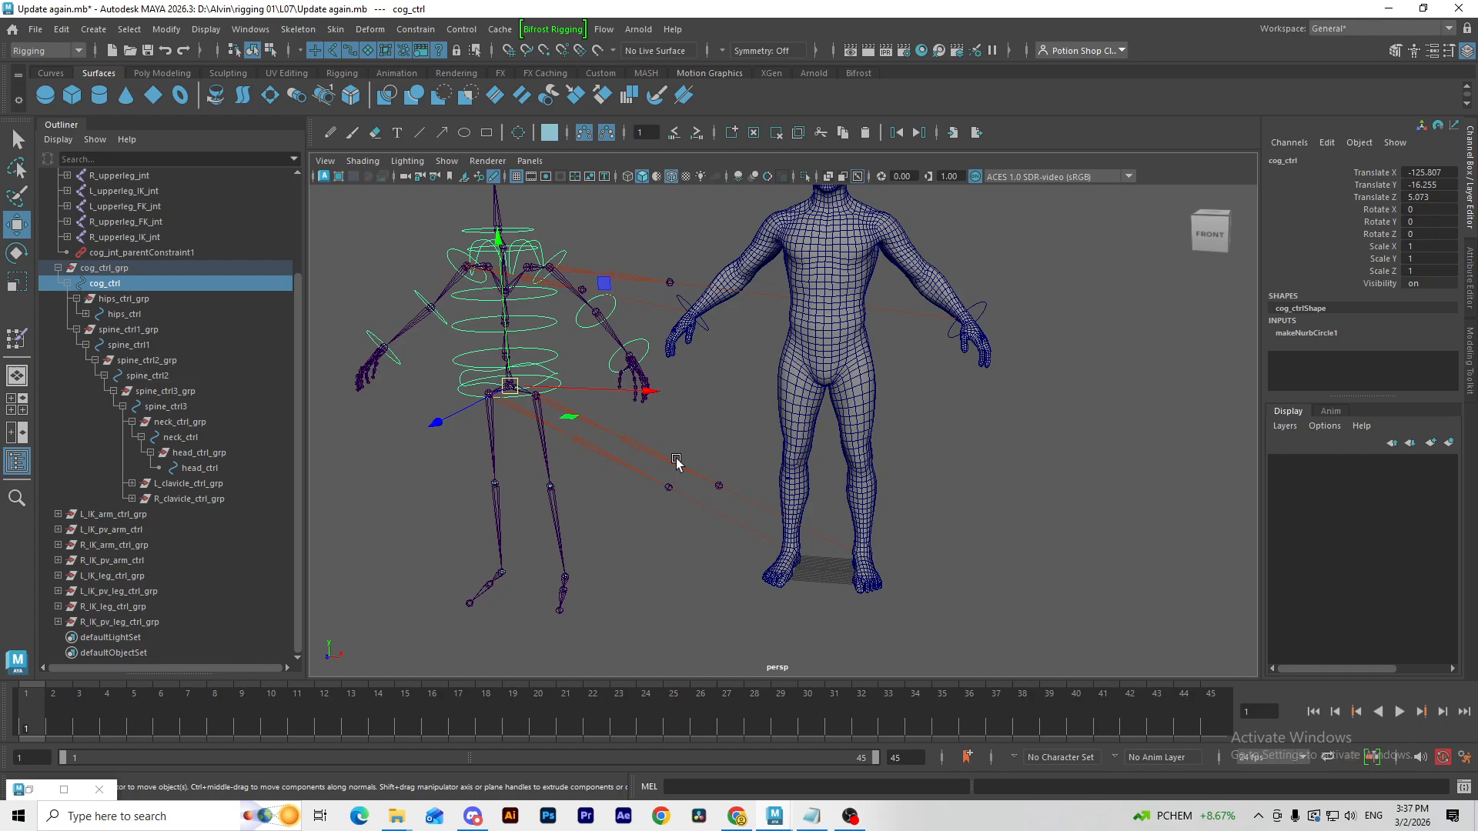
key(ctrl+z)
Step: Inspect the legs and review the remaining groups from L_IK_arm_ctrl_grp to R_IK_pv_leg_ctrl_grp, leaving nothing selected
alt+middle_drag(1016, 407, 924, 475)
scroll(870, 469, up, 3)
alt+drag(831, 482, 835, 460)
alt+middle_drag(758, 560, 773, 444)
scroll(773, 443, down, 1)
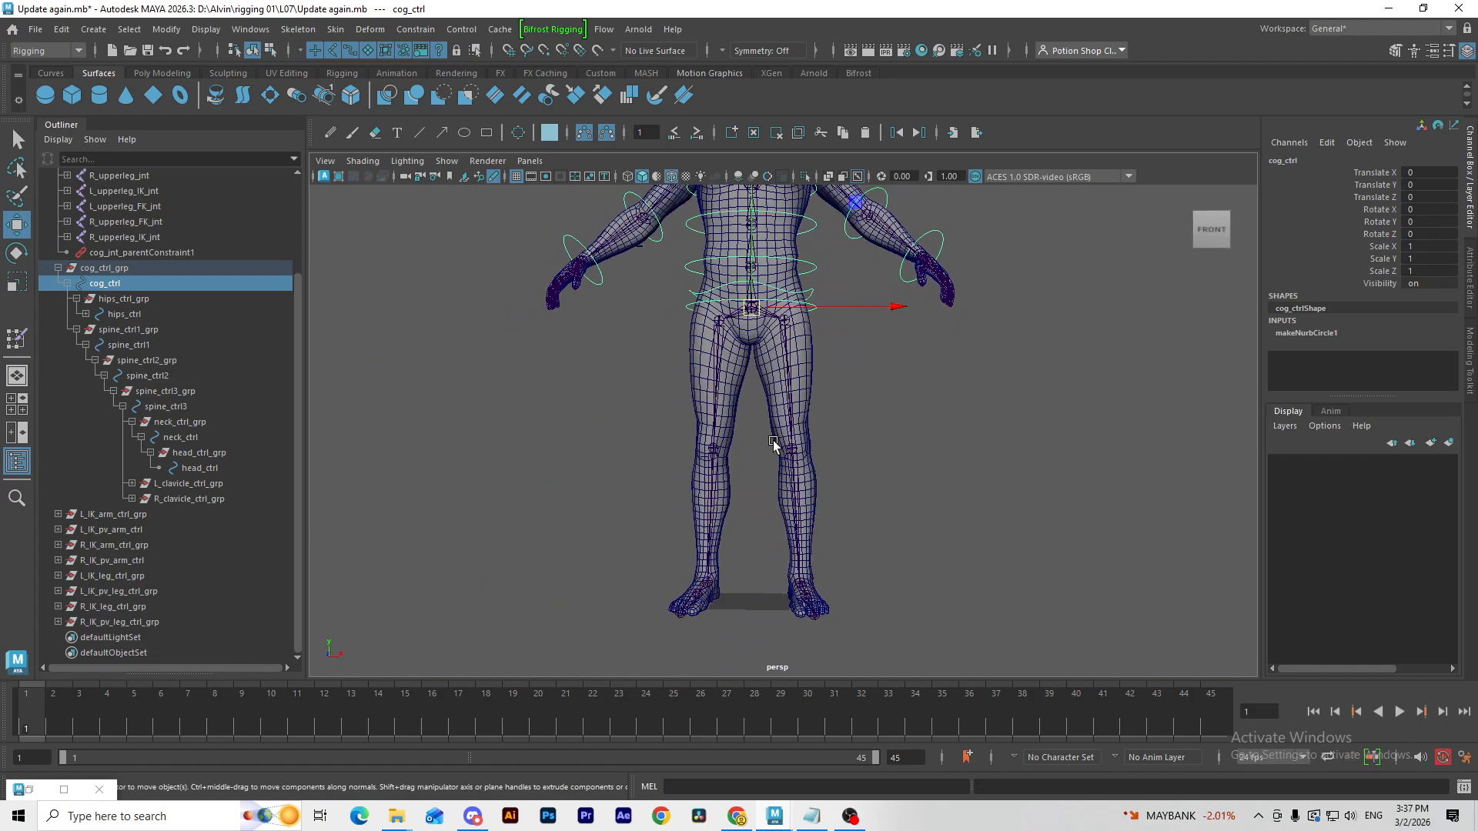
scroll(774, 445, up, 1)
click(929, 531)
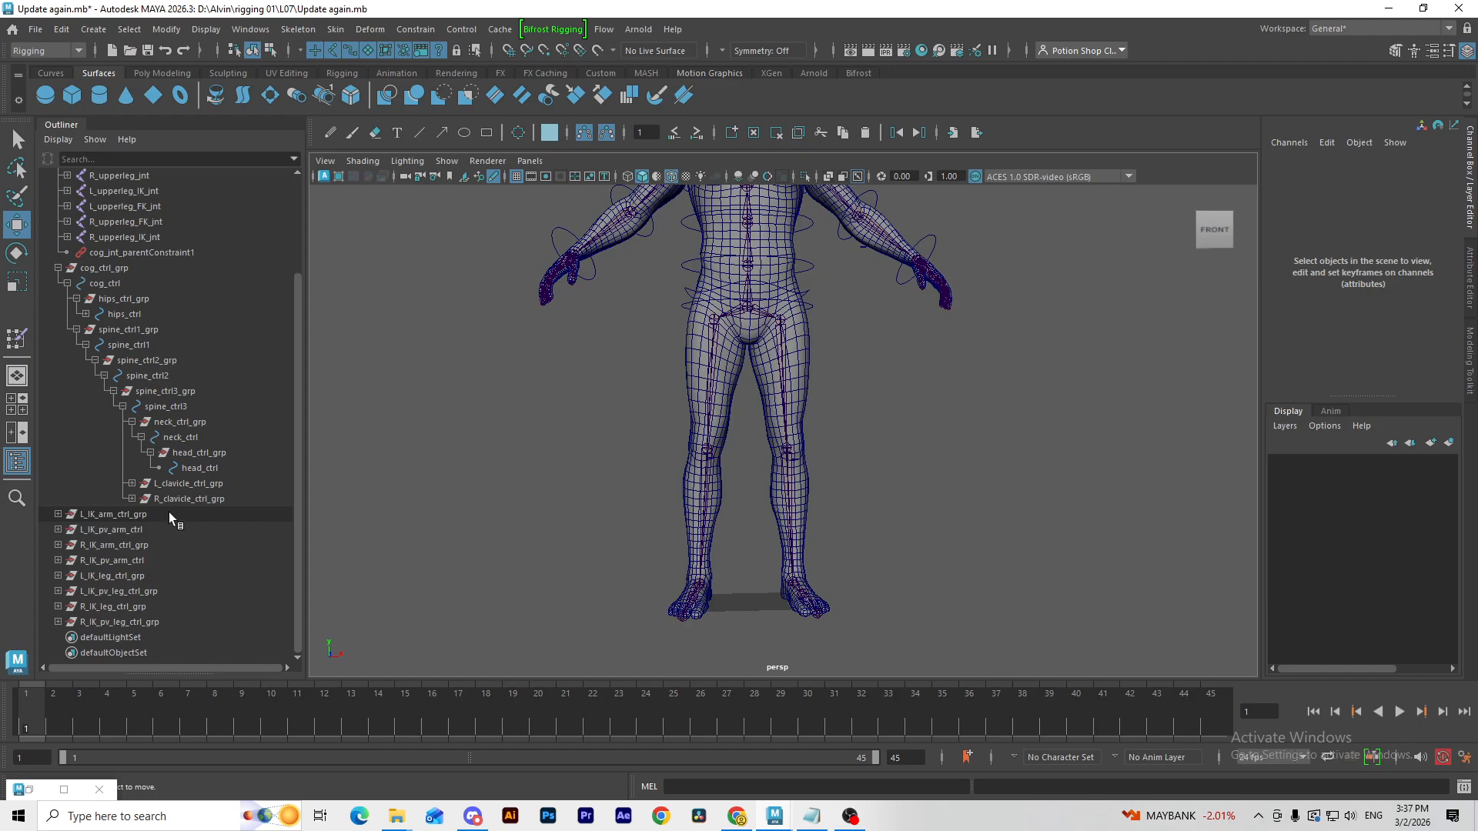
drag(168, 511, 173, 618)
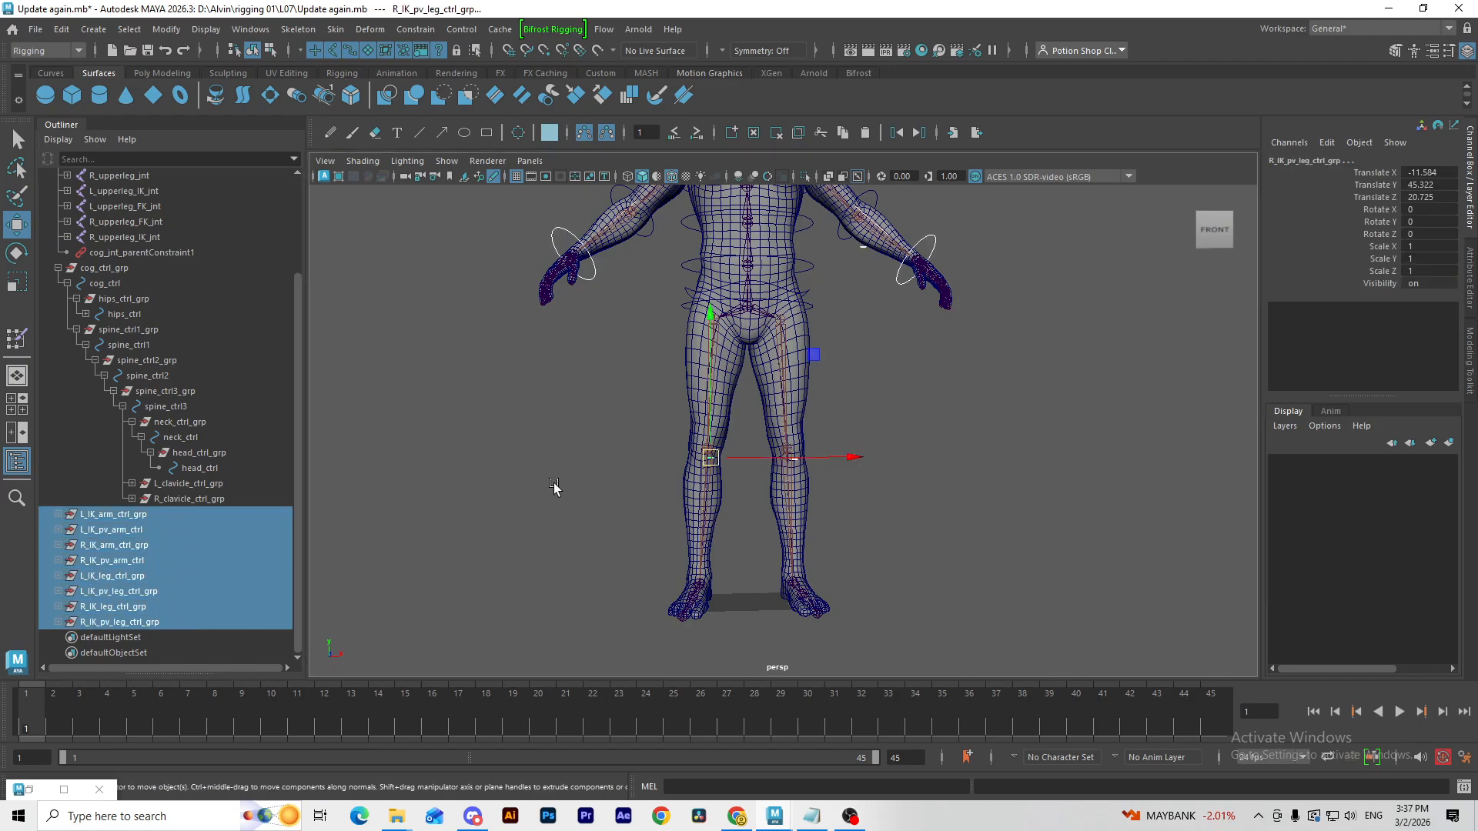
click(554, 485)
Step: Create a NURBS circle at the character's feet and rename it master_character_ctrl
click(51, 72)
click(46, 95)
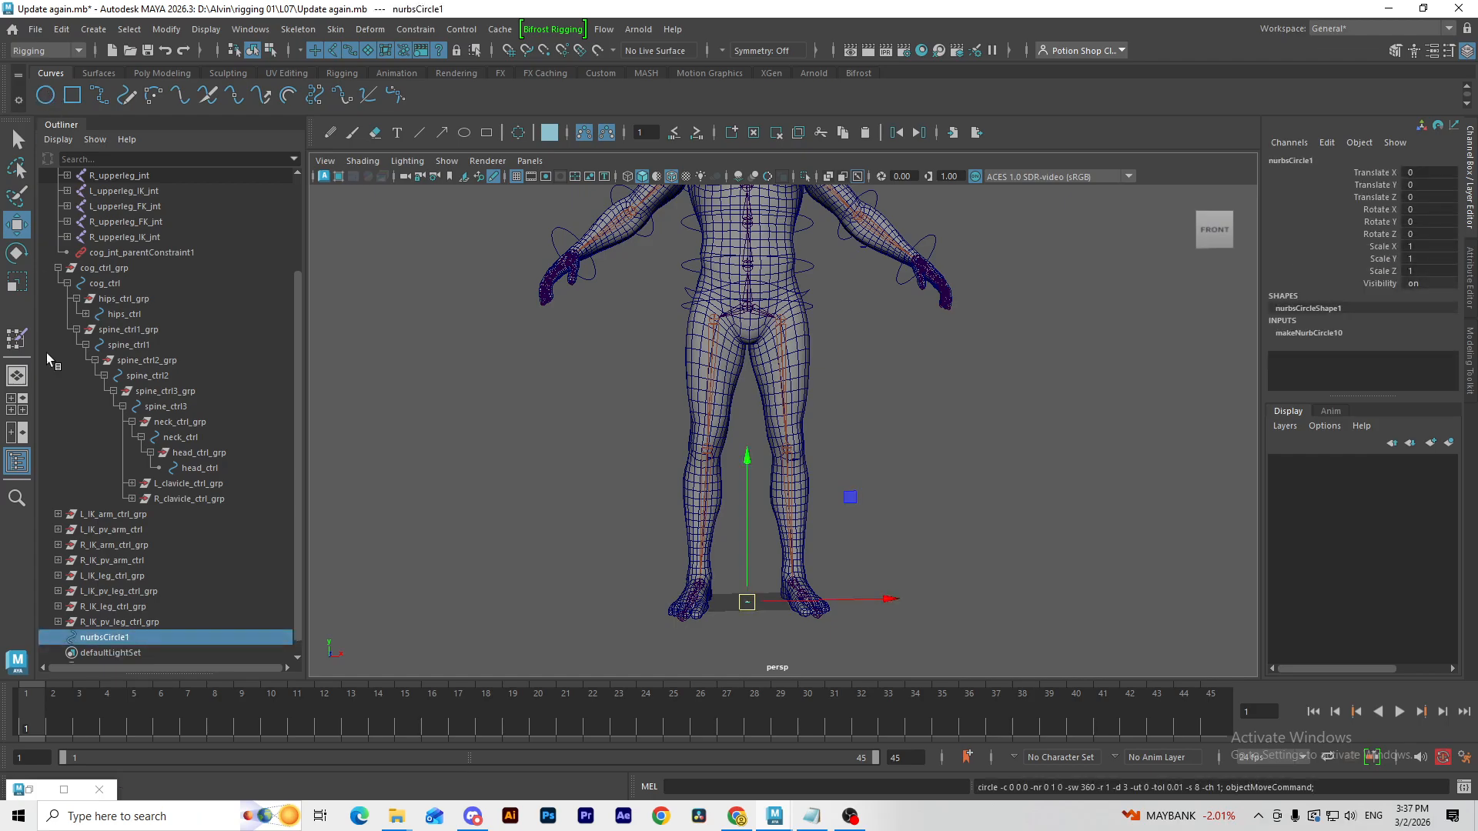
double_click(104, 637)
text(ma)
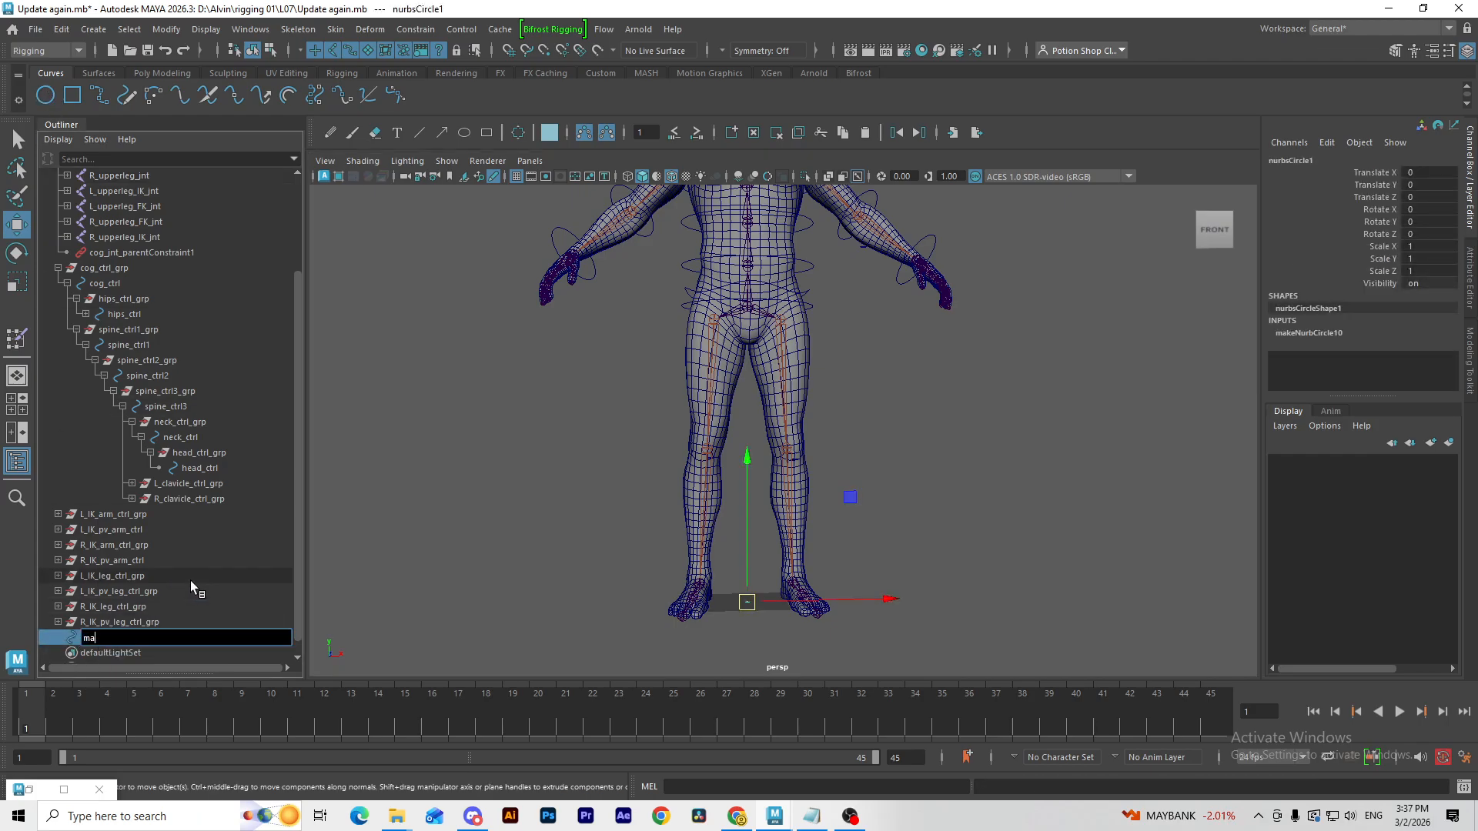
text(ster character_ctrl)
key(Return)
Step: Group master_character_ctrl and rename the new group master_character_ctrl_grp
key(ctrl+g)
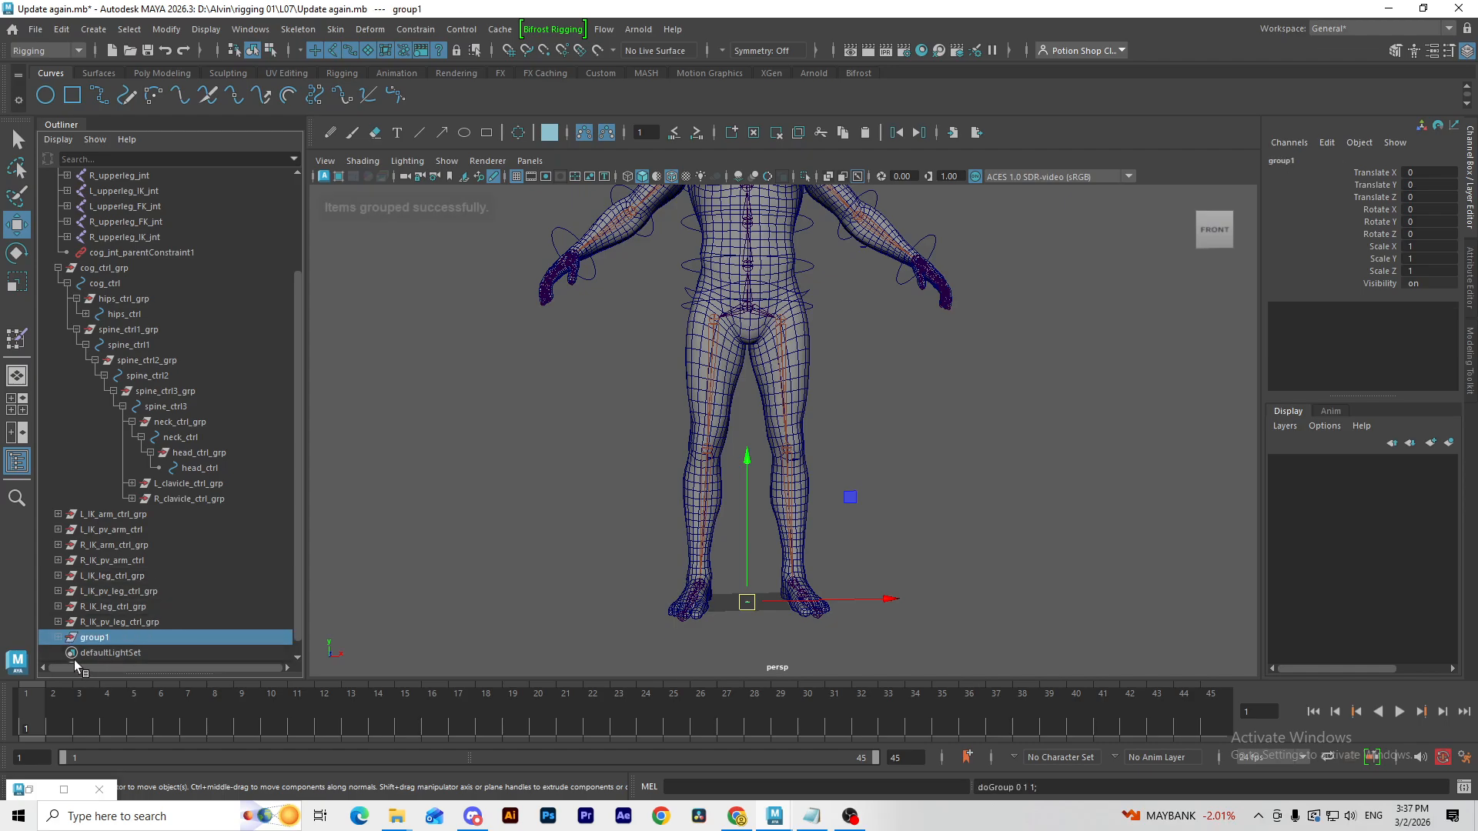
double_click(145, 652)
double_click(165, 637)
text(master_character_ctrl)
text(gr)
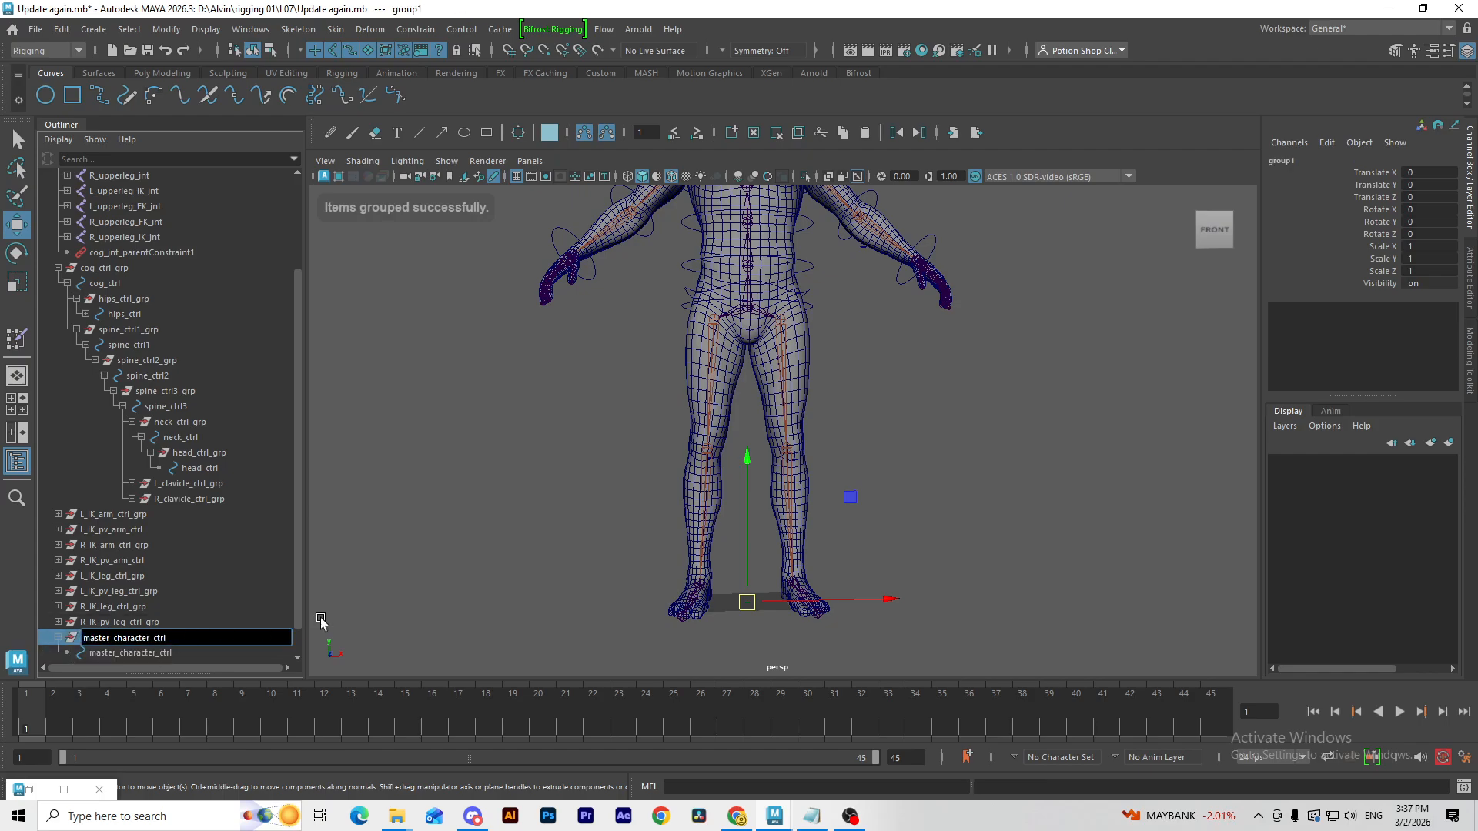
key(BackSpace)
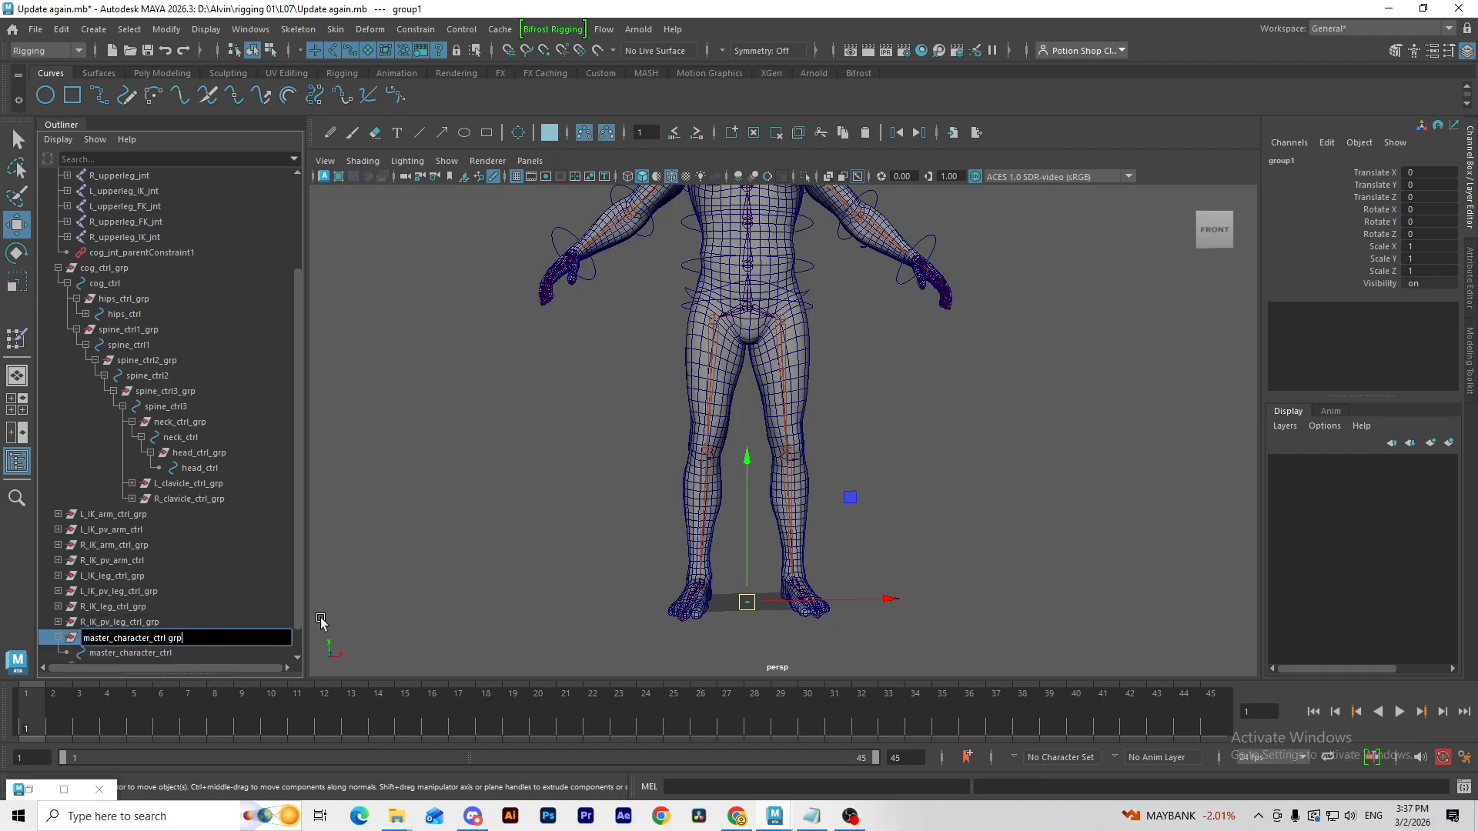
key(Return)
Step: Collapse cog_ctrl_grp and select the groups from cog_ctrl_grp to R_IK_pv_leg_ctrl_grp together with master_character_ctrl
click(58, 268)
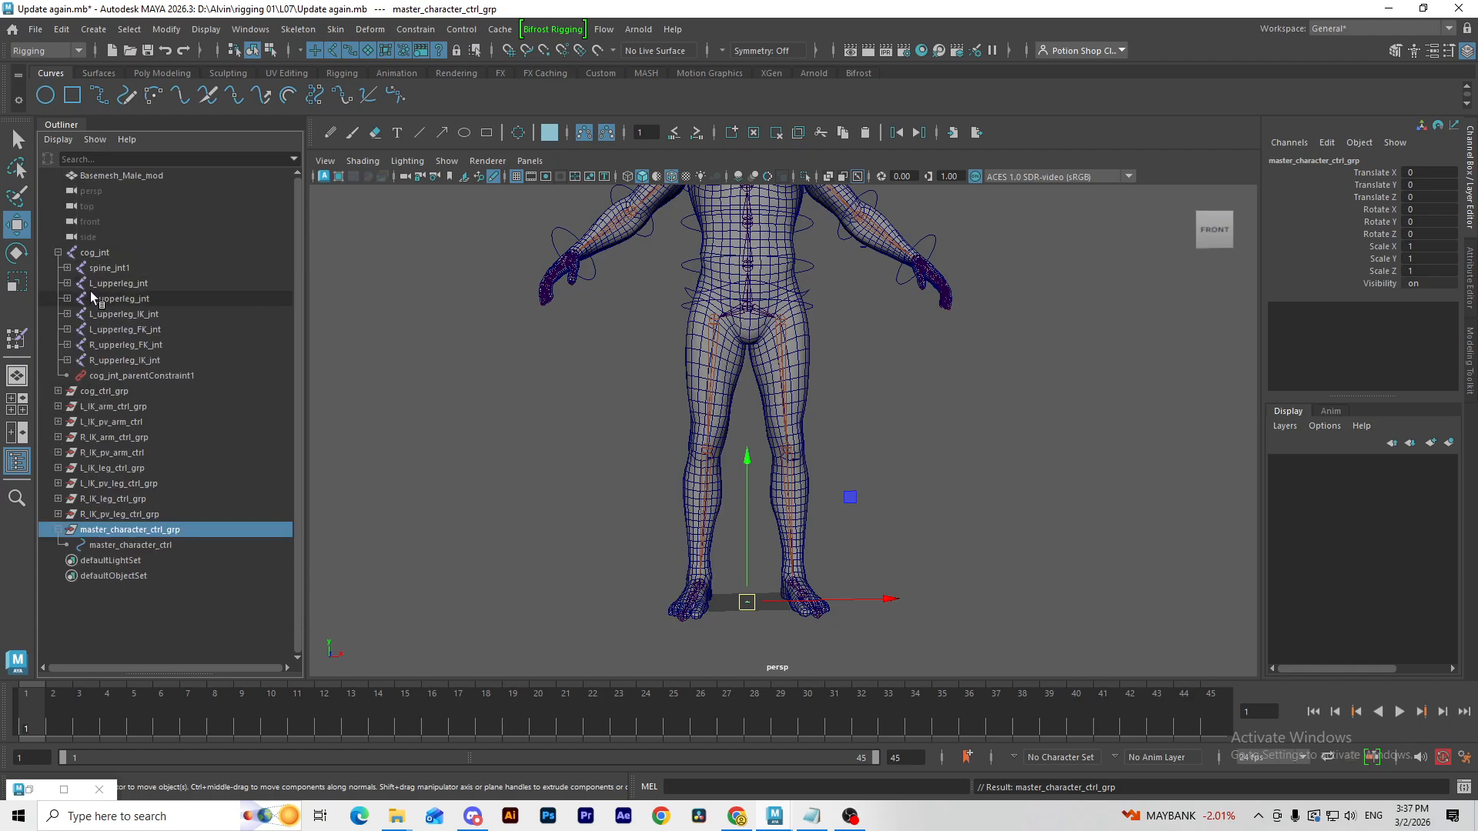
drag(109, 393, 137, 514)
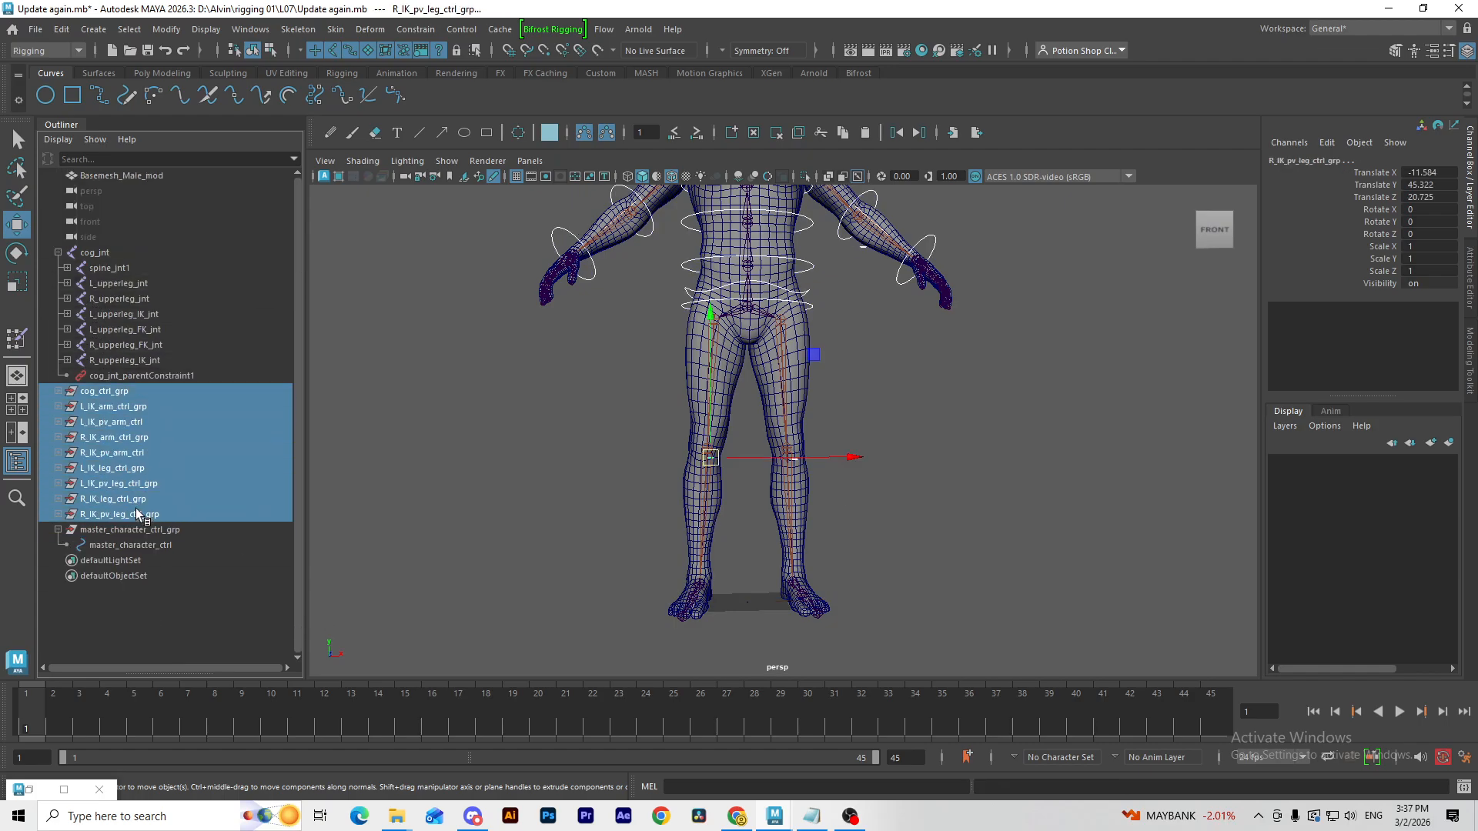
ctrl+click(164, 545)
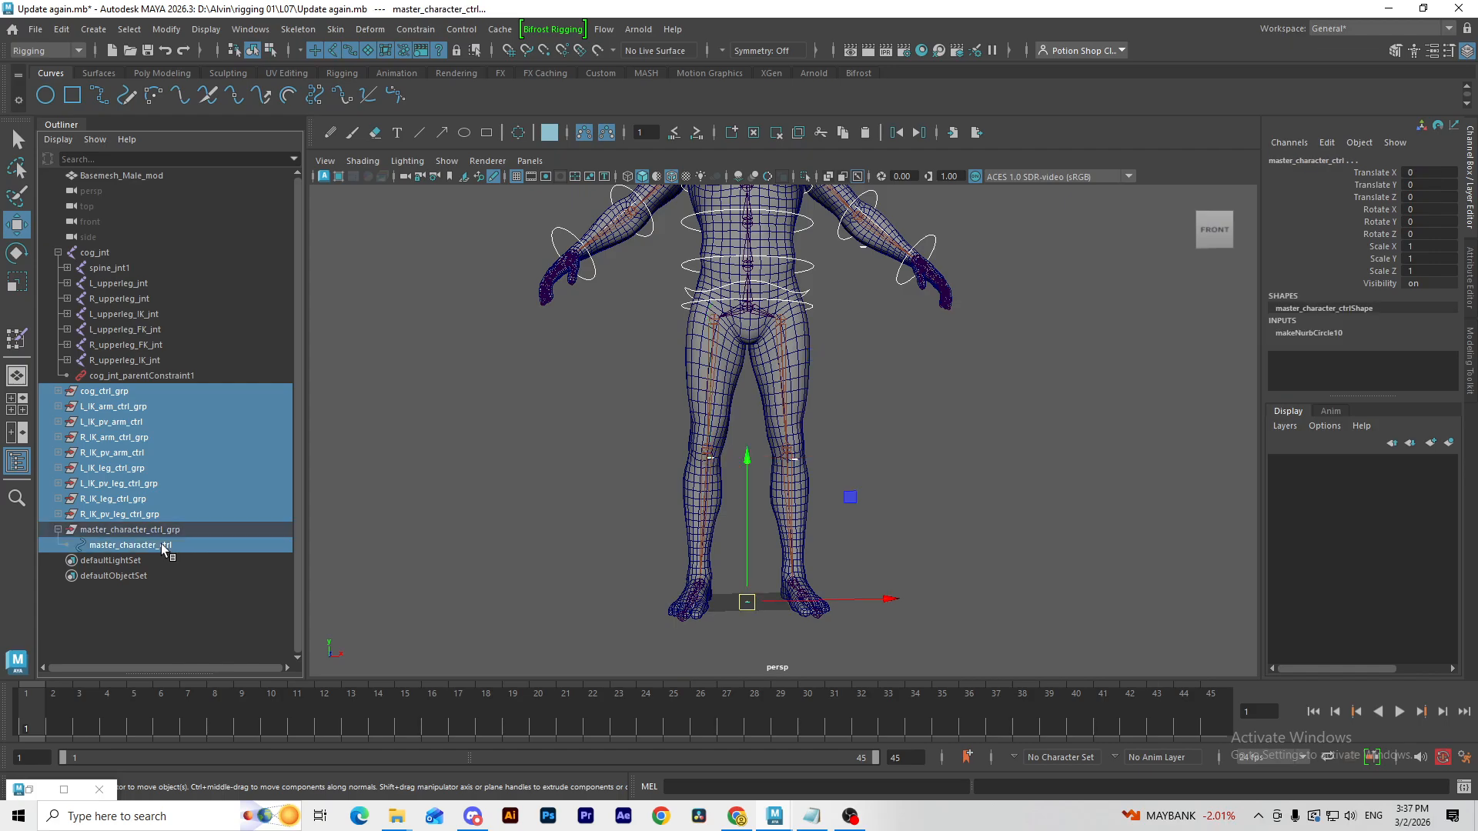
Step: Scale up the CVs of master_character_ctrl until the circle surrounds both feet, and return to object selection
click(850, 612)
key(F8)
drag(755, 611, 955, 601)
key(r)
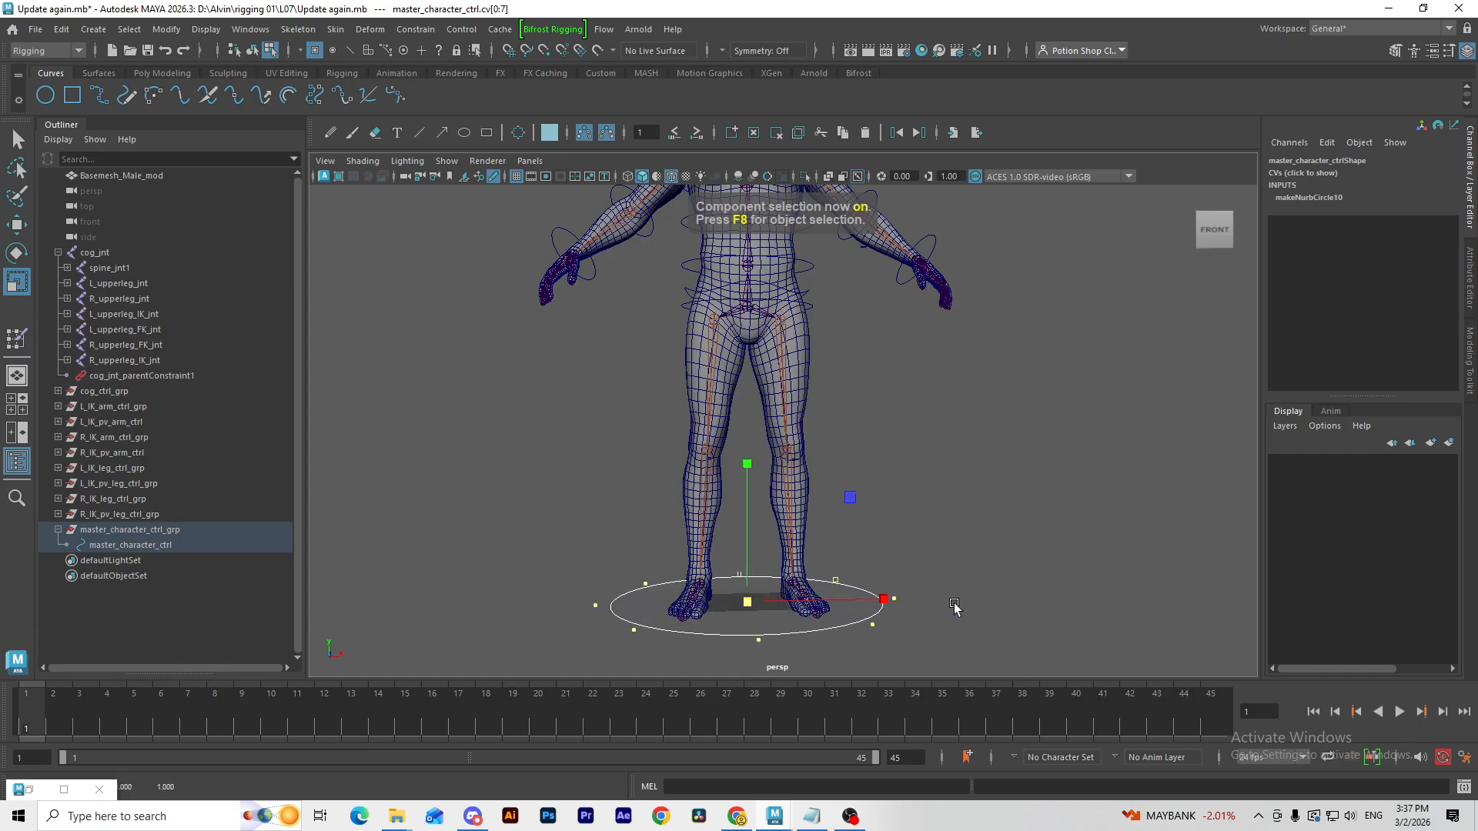
key(F8)
Step: Parent all groups from cog_ctrl_grp to R_IK_pv_leg_ctrl_grp under master_character_ctrl
drag(129, 395, 142, 514)
ctrl+click(142, 546)
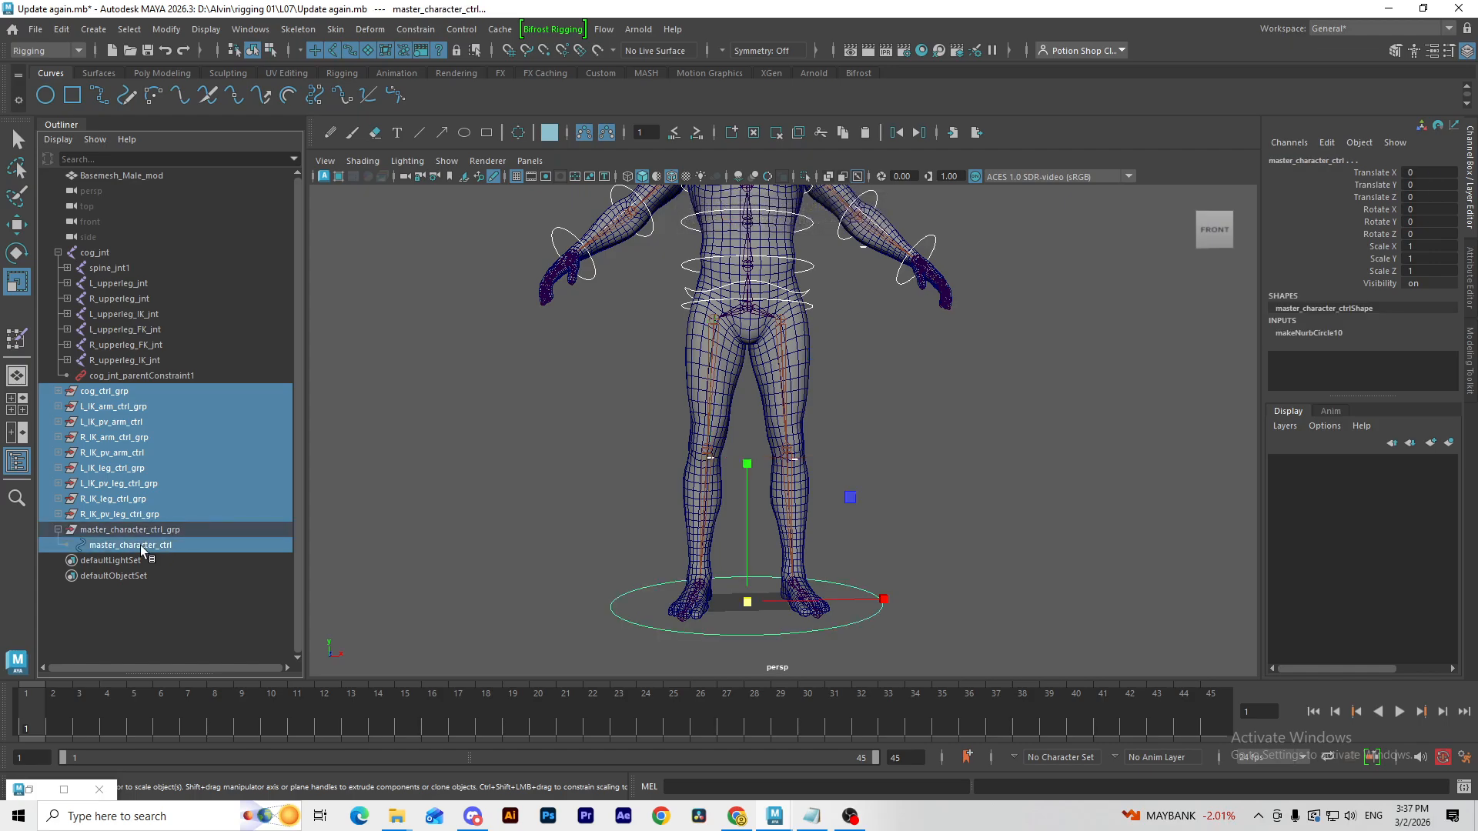
key(p)
Step: Try moving master_character_ctrl about 50 units along X to test the whole hierarchy, and undo the move
click(799, 613)
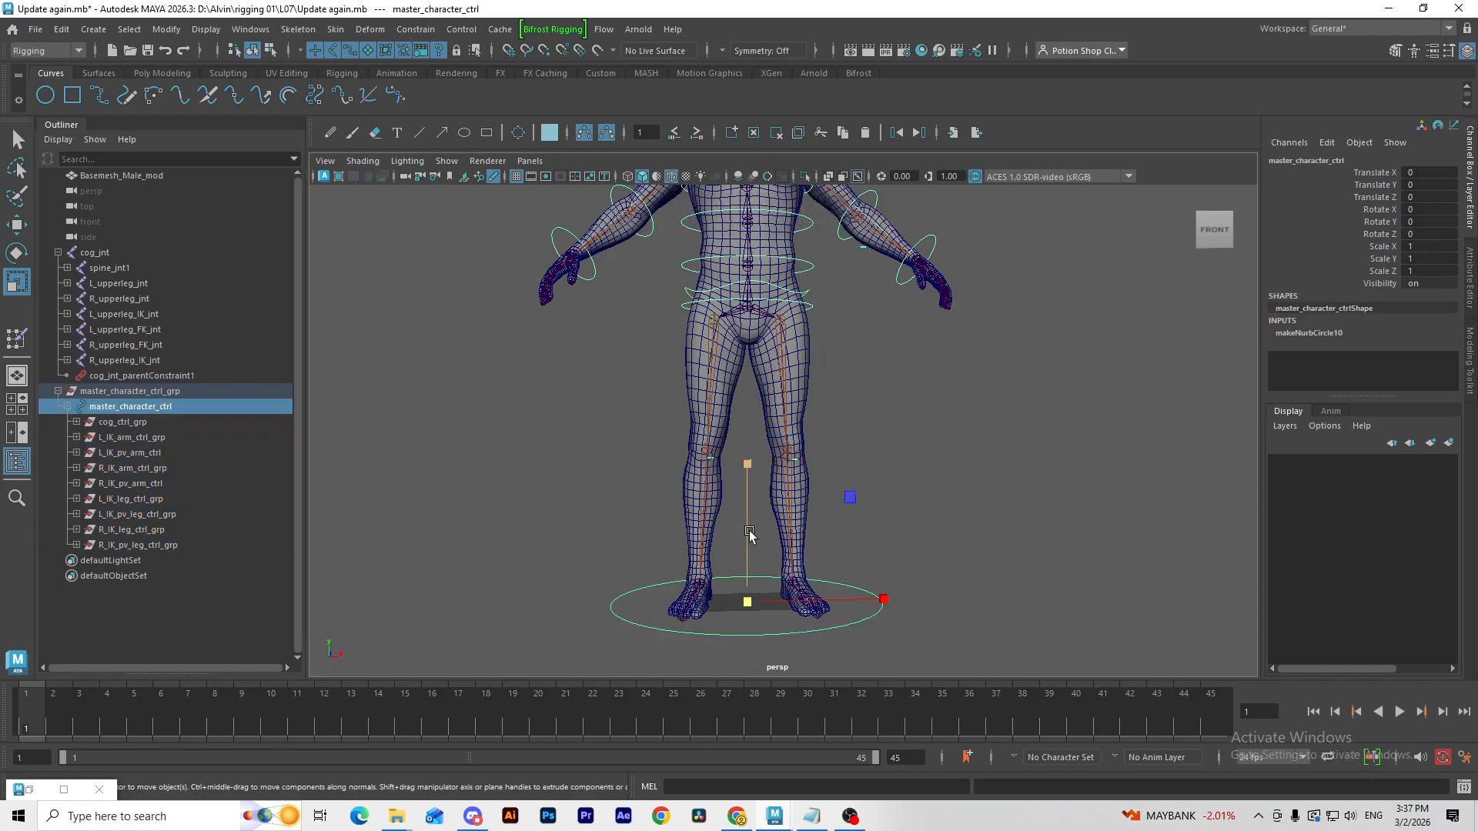
key(w)
scroll(770, 585, down, 5)
drag(765, 522, 855, 497)
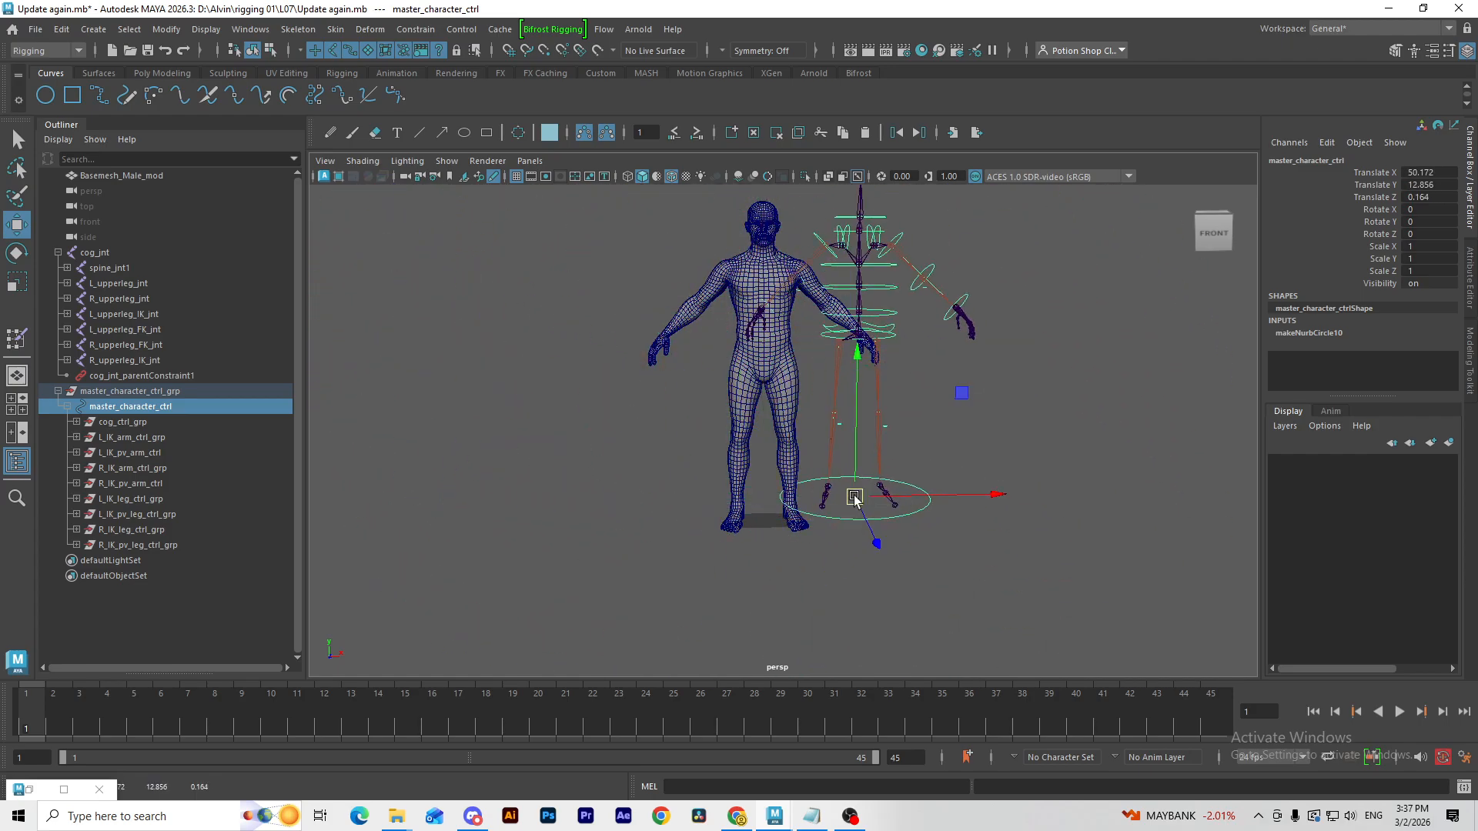
key(ctrl+z)
click(511, 508)
drag(178, 391, 198, 548)
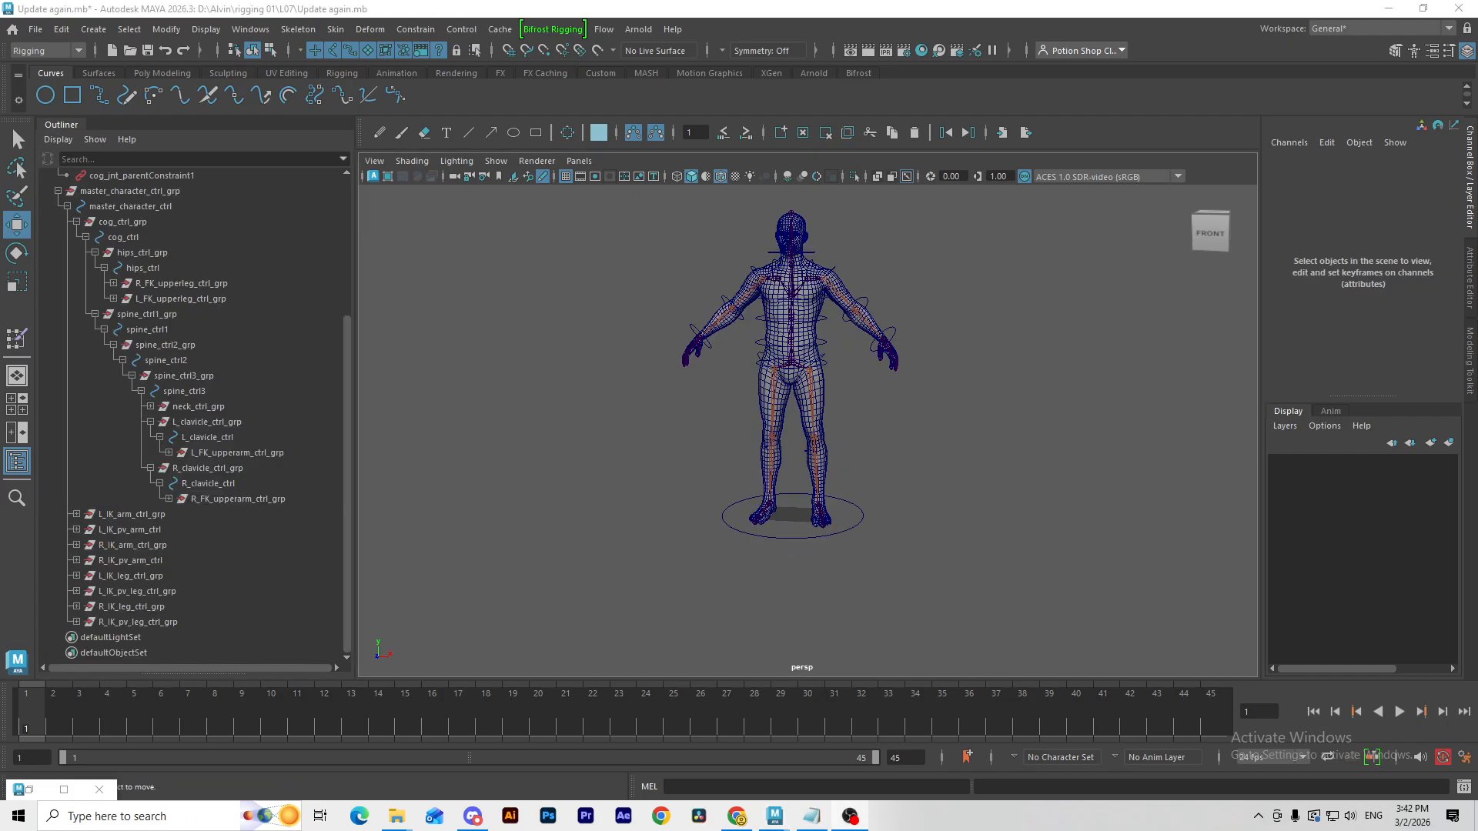
Step: Select the right leg's base, FK and IK joint chains in the viewport and examine them along the leg
drag(713, 399, 800, 394)
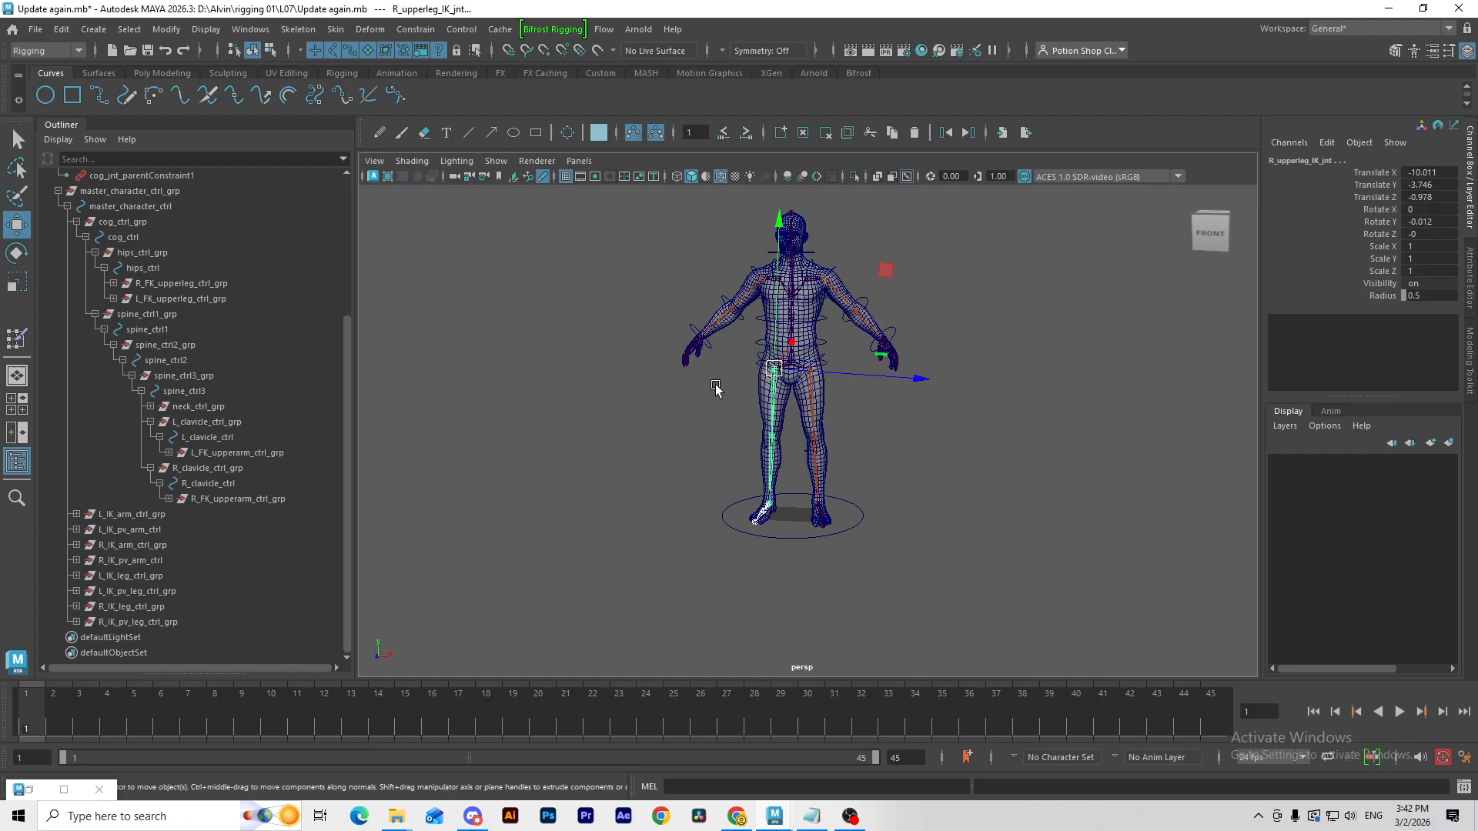
scroll(185, 302, up, 5)
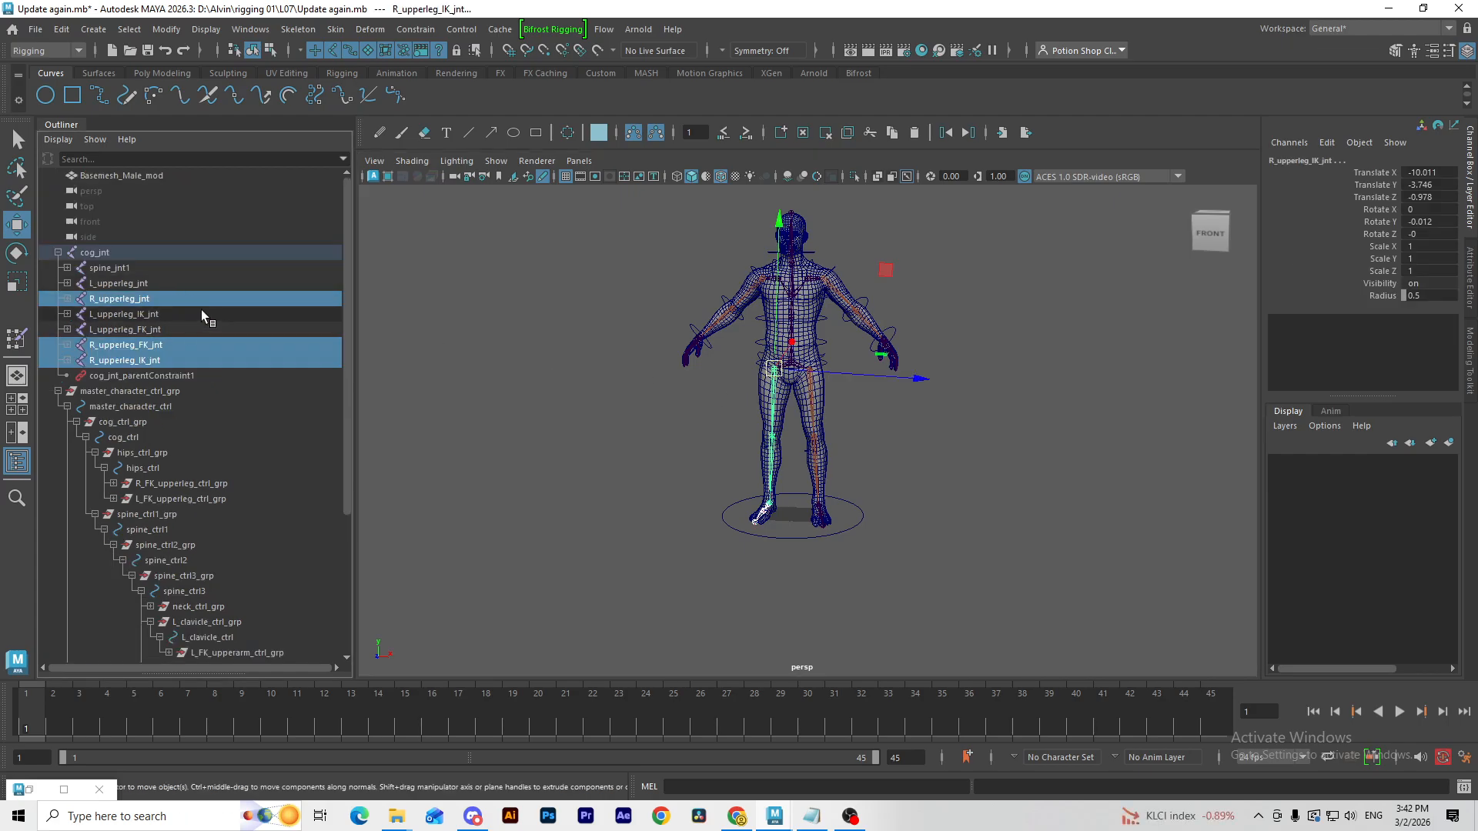
scroll(750, 389, up, 5)
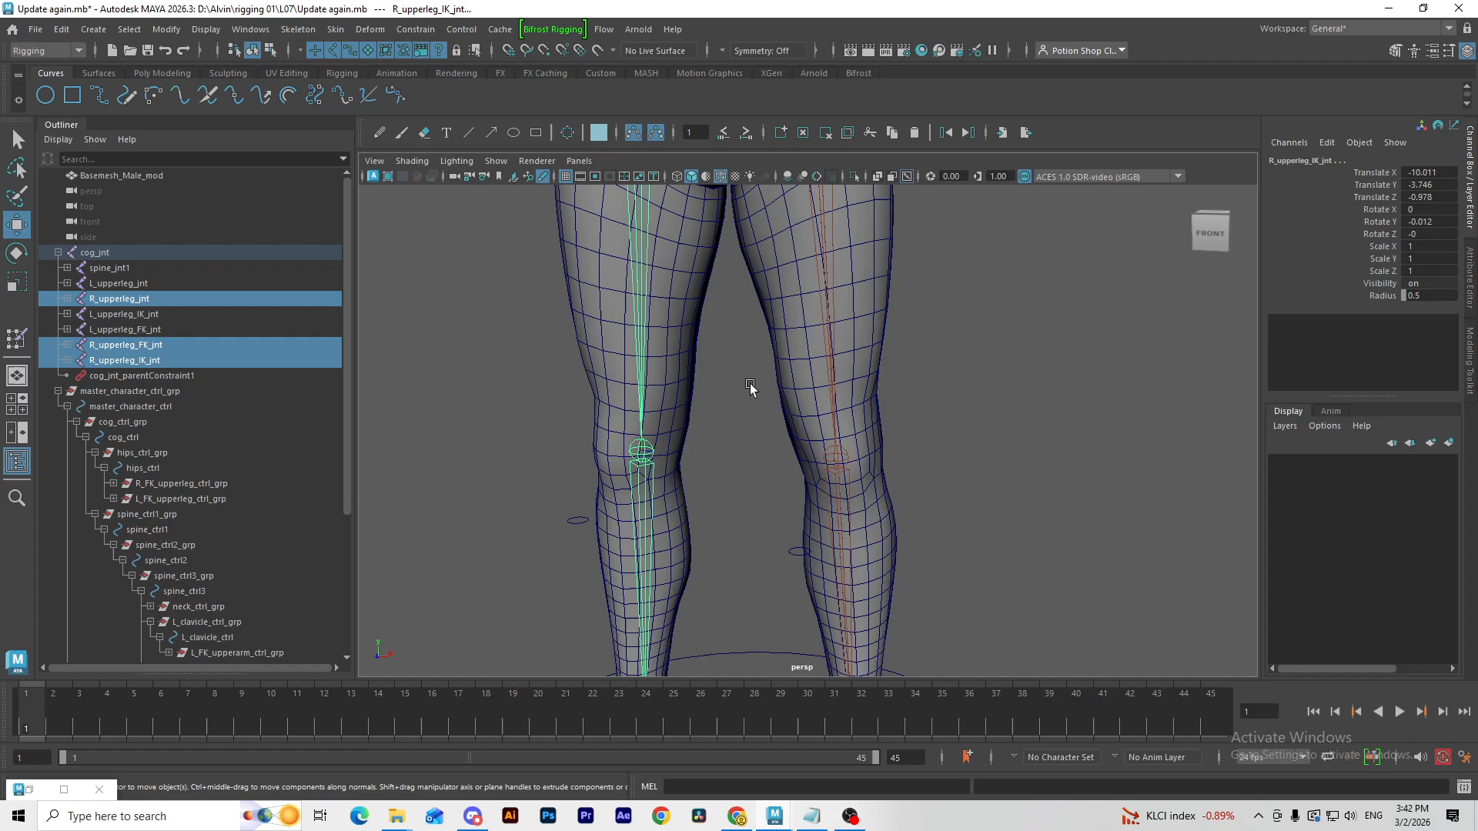
click(579, 422)
drag(579, 421, 668, 454)
key(f)
alt+drag(683, 508, 746, 468)
alt+right_drag(746, 468, 812, 408)
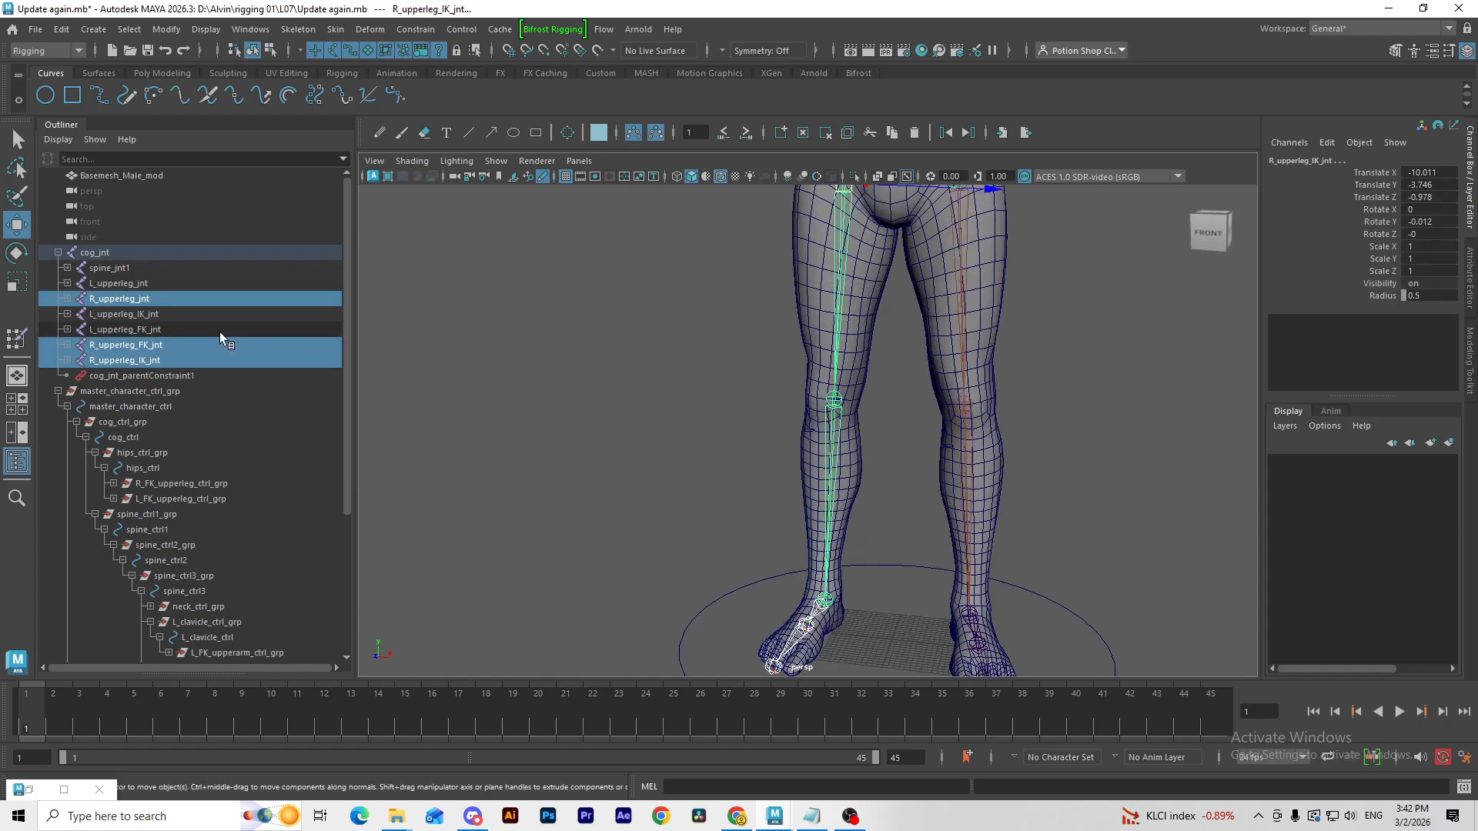
alt+middle_drag(835, 373, 777, 439)
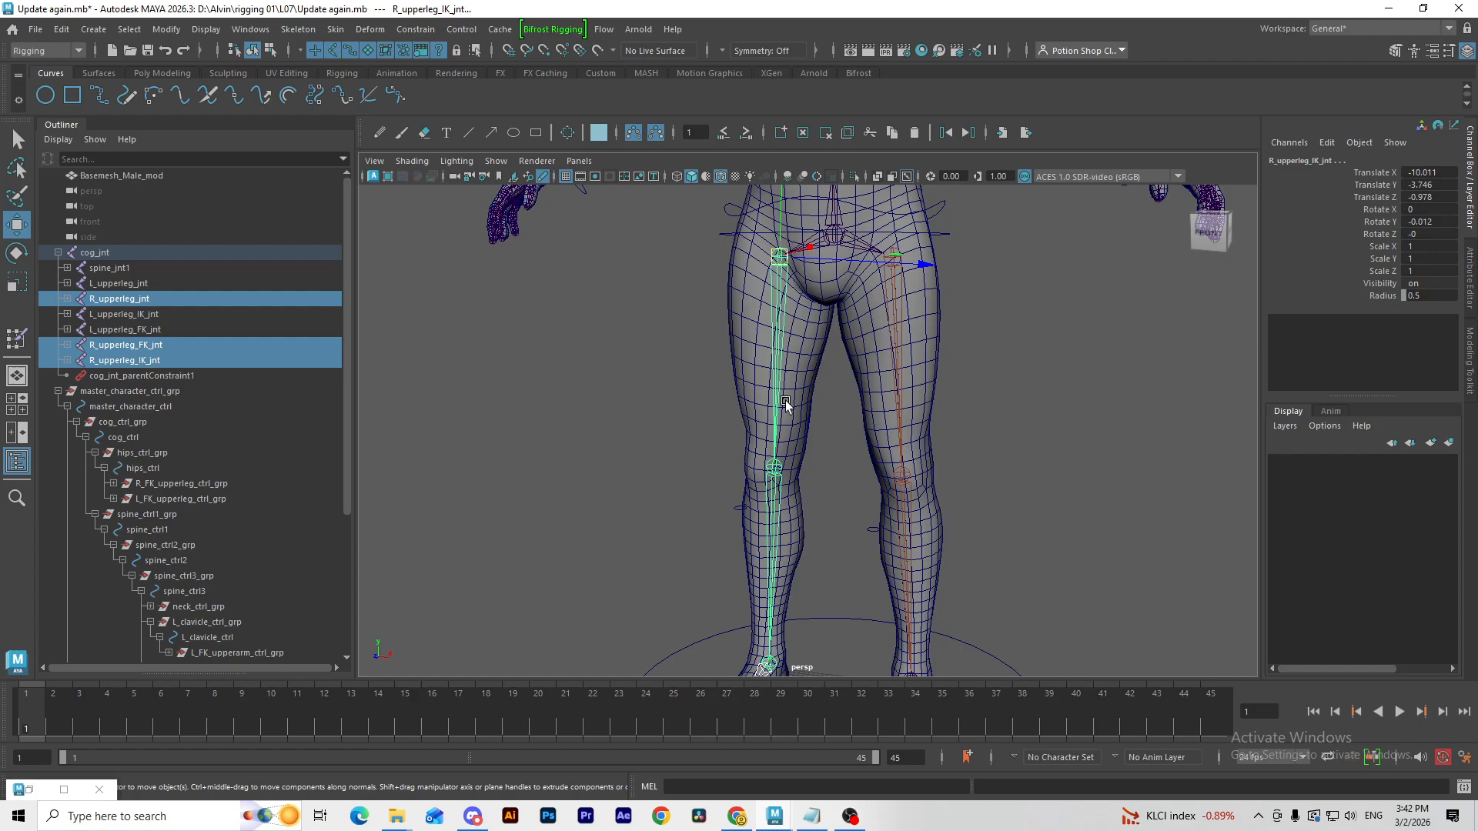
Step: Reorder R_upperleg_jnt to sit directly above R_upperleg_FK_jnt under cog_jnt, and select the three left upper leg joints
click(121, 299)
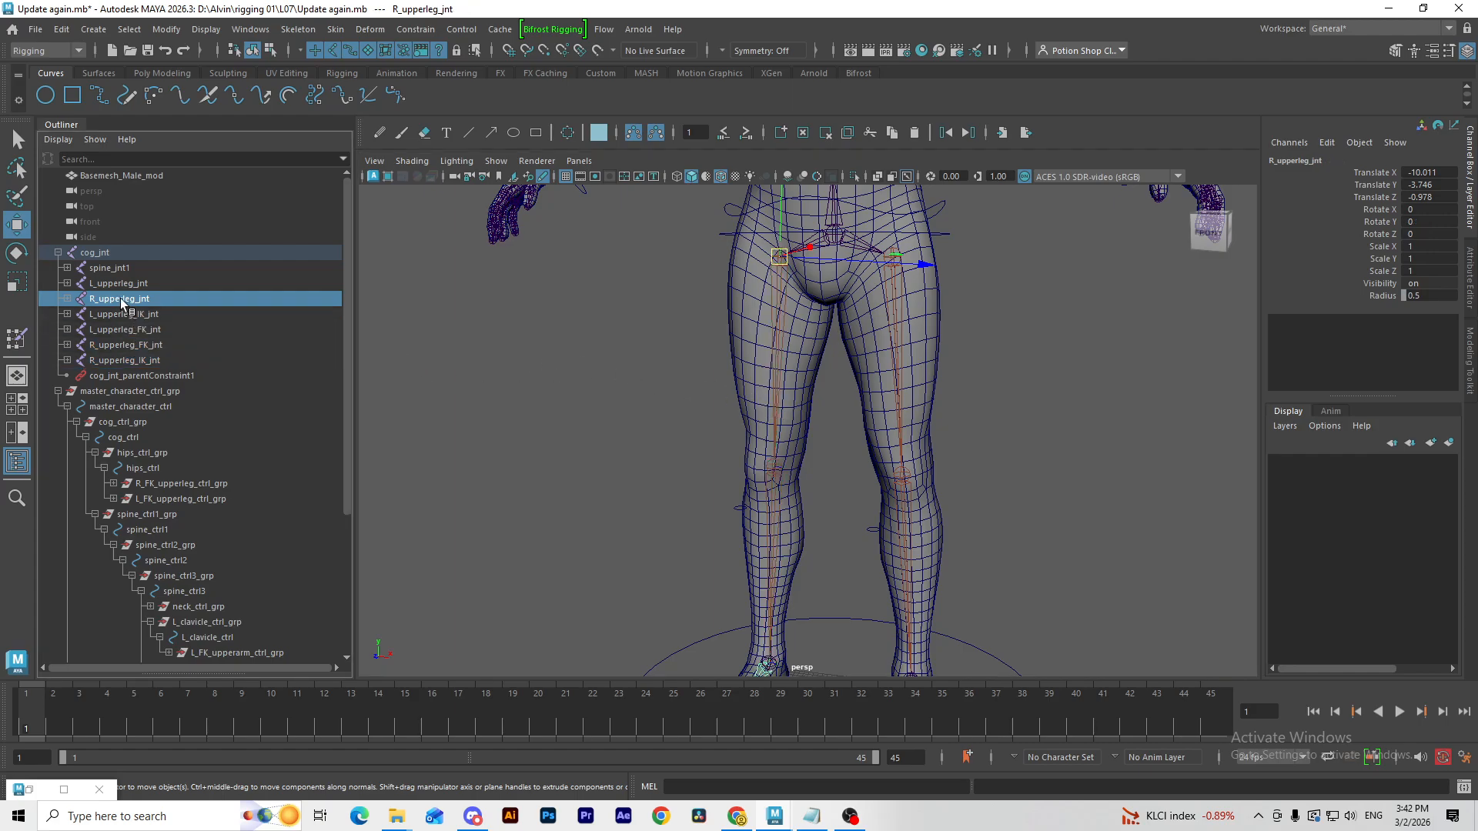
drag(126, 328, 131, 337)
shift+click(141, 365)
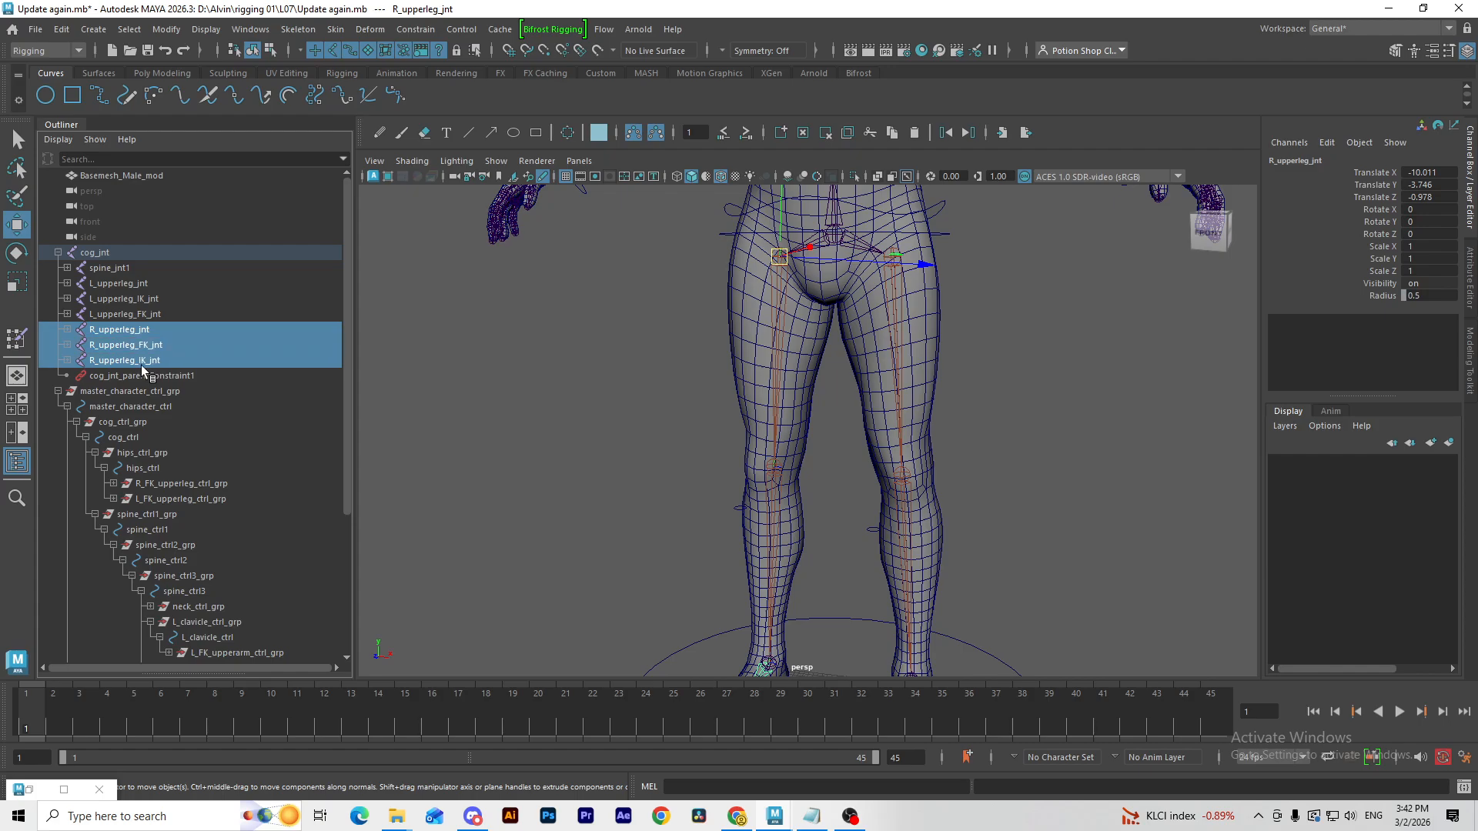
drag(147, 283, 154, 313)
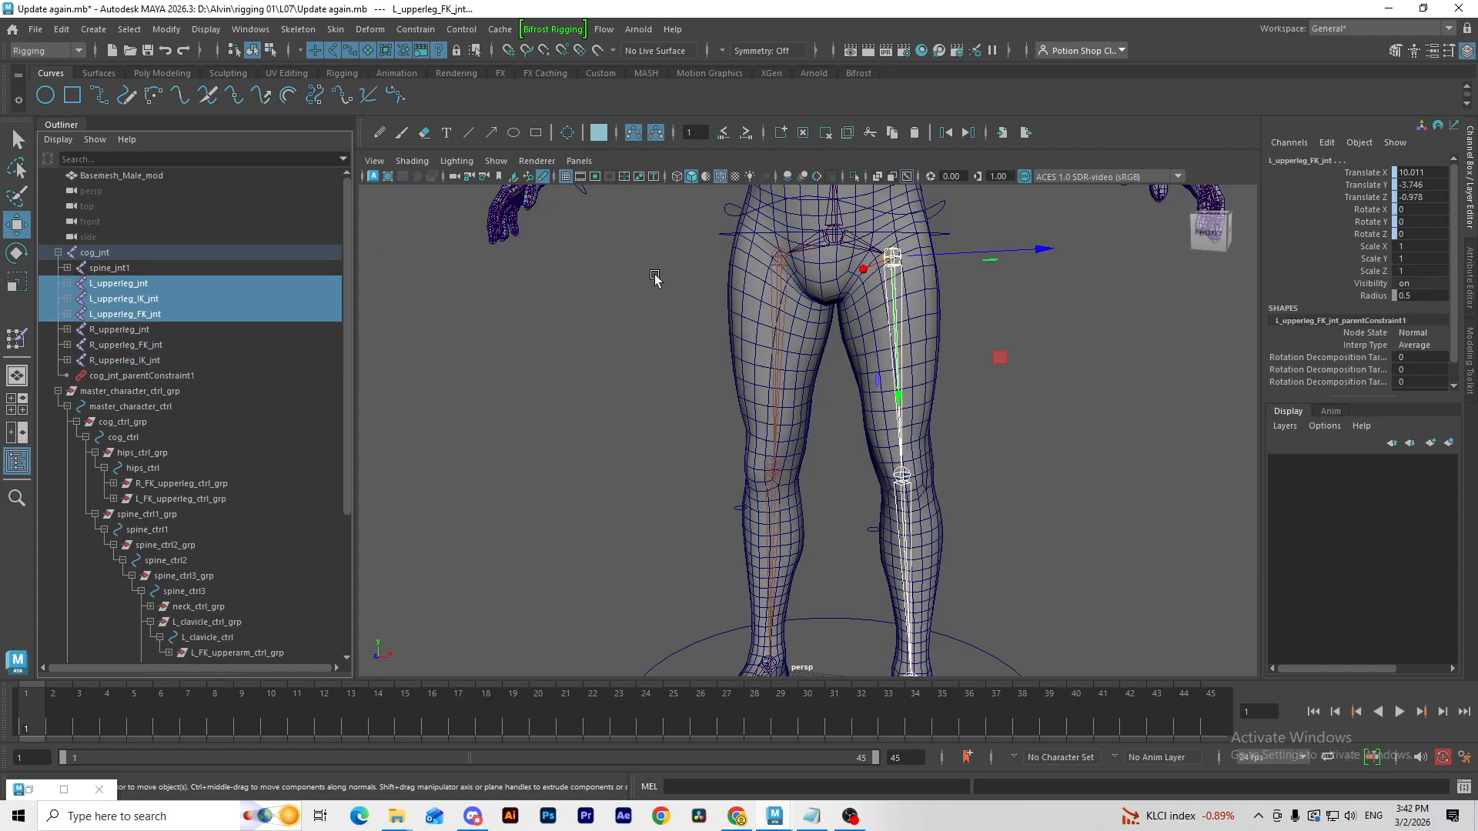
Step: Select the left and right upper arm joint chains in turn and reveal each set in the joint hierarchy
alt+middle_drag(877, 279, 705, 554)
key(q)
drag(810, 257, 770, 304)
key(f)
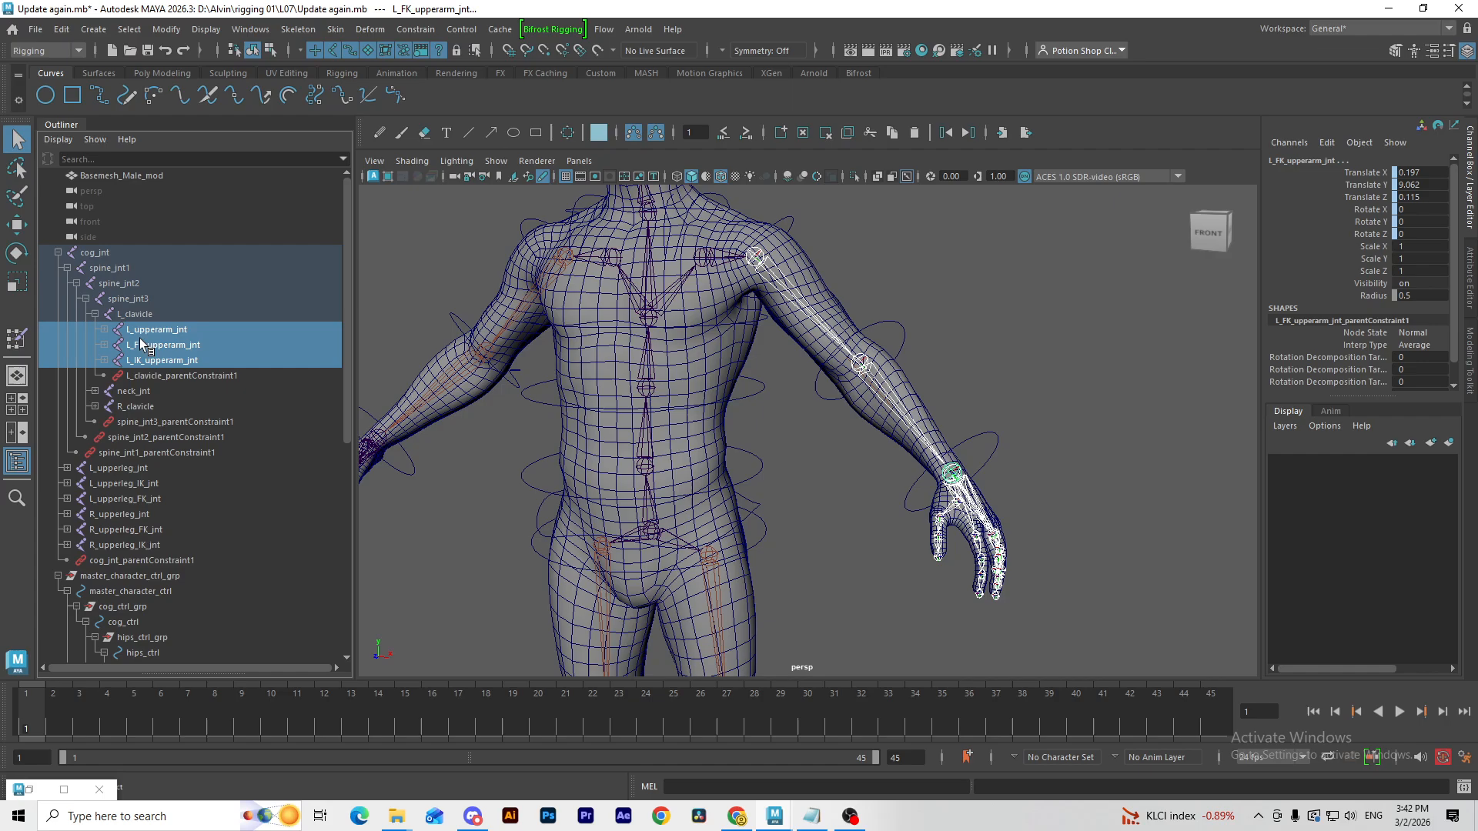
drag(556, 302, 496, 332)
key(f)
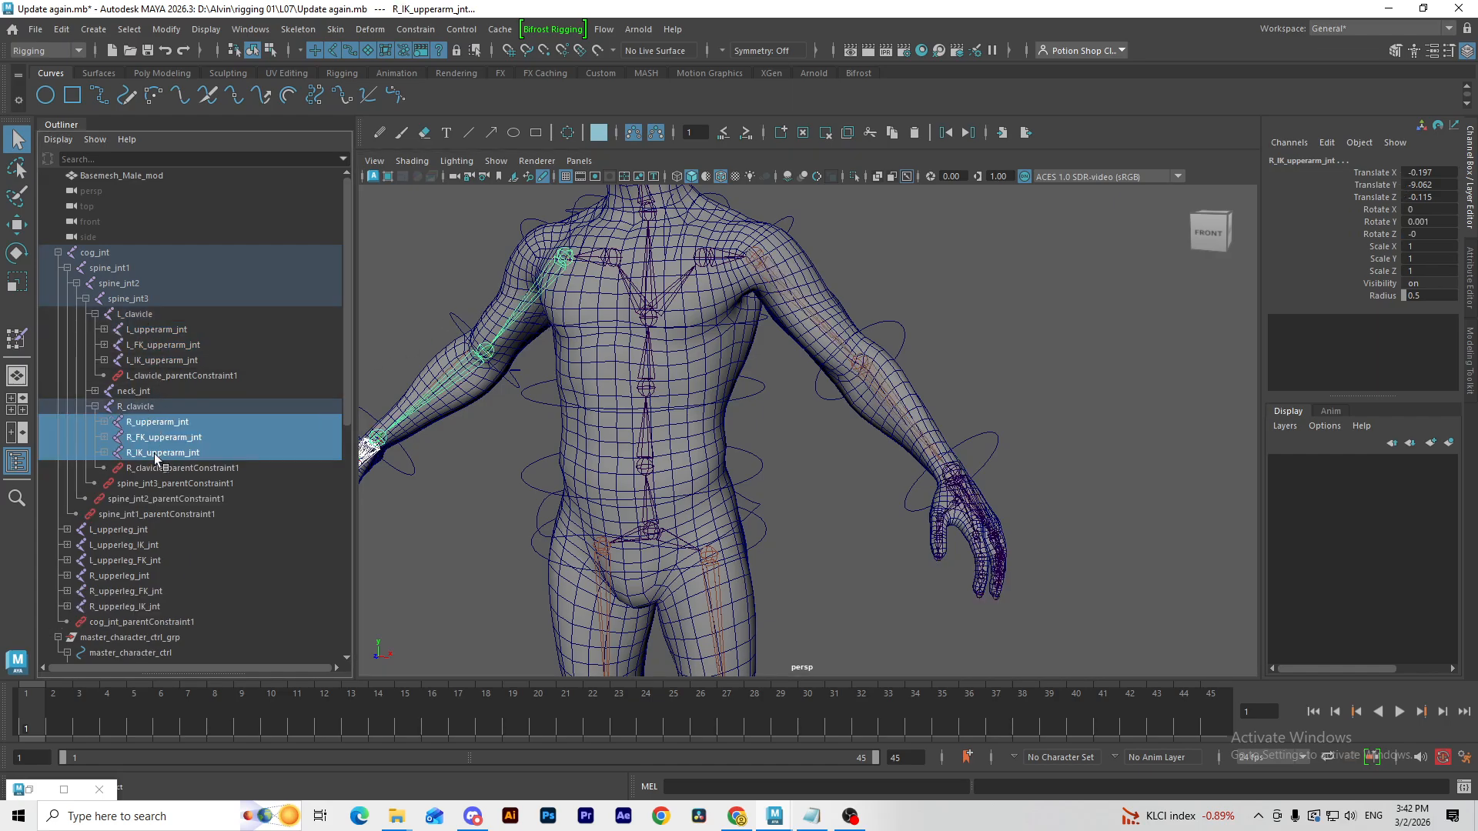
Step: Examine the control circles and joints around the elbows, left wrist, hips and left knee
alt+drag(539, 450, 600, 442)
alt+middle_drag(600, 442, 658, 458)
scroll(549, 404, up, 5)
alt+middle_drag(547, 390, 700, 485)
scroll(701, 485, up, 2)
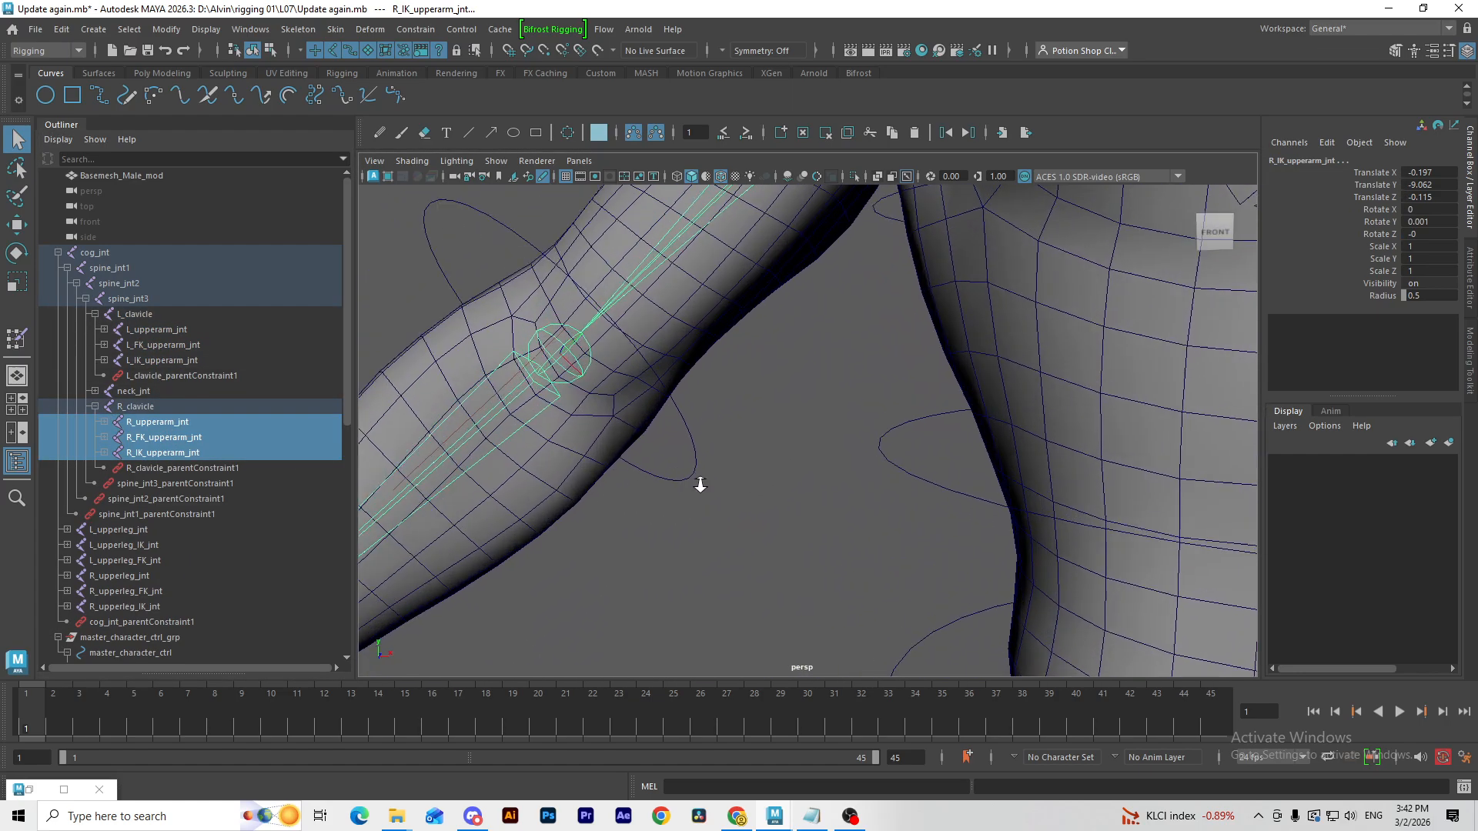
scroll(701, 485, up, 2)
click(906, 433)
alt+right_drag(906, 433, 626, 317)
alt+middle_drag(1013, 367, 328, 363)
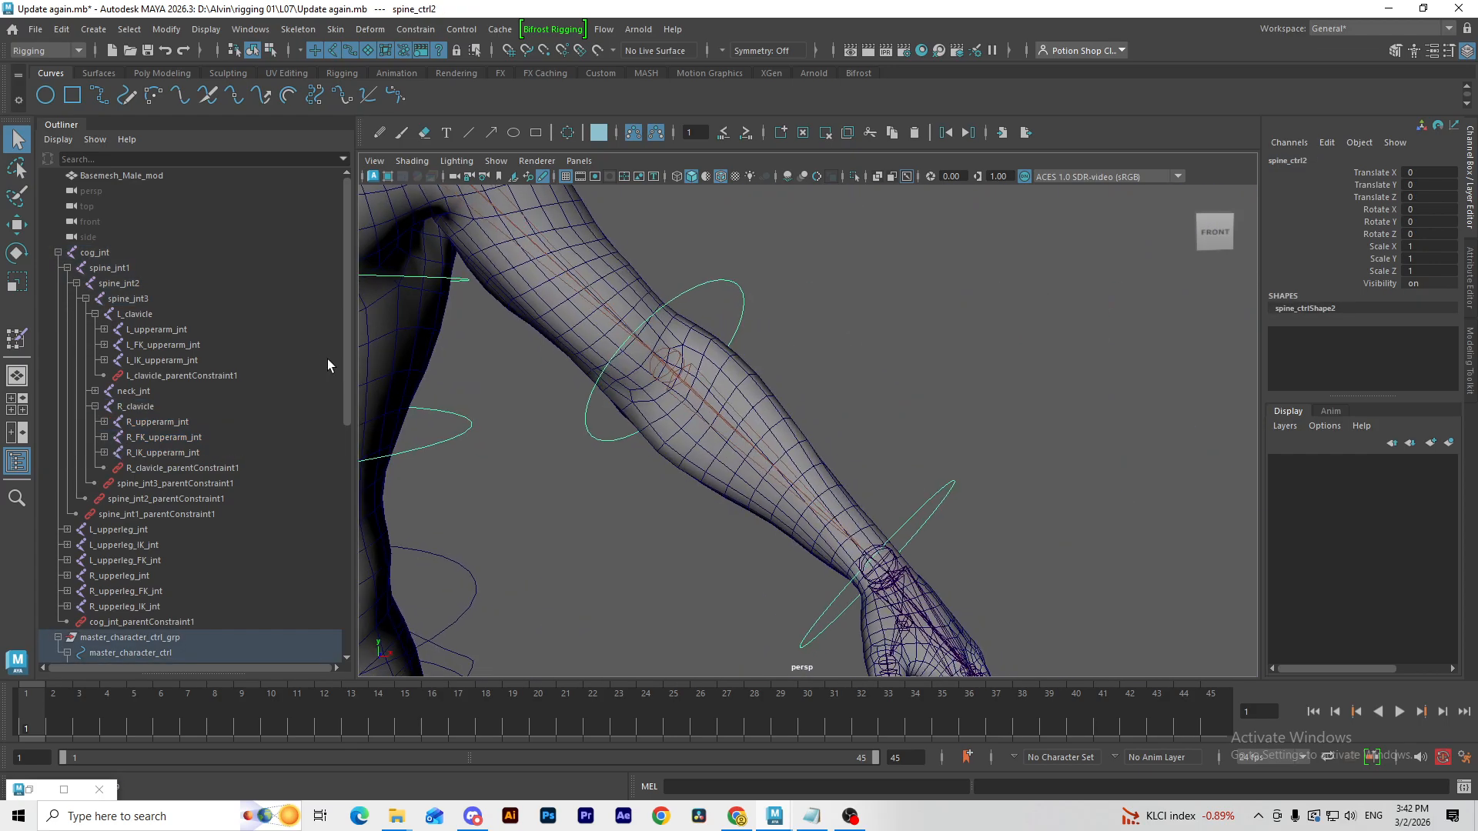
alt+middle_drag(686, 389, 735, 379)
mouse_move(735, 379)
alt+right_down()
mouse_move(948, 387)
mouse_move(739, 373)
alt+right_up()
alt+middle_drag(681, 339, 1023, 208)
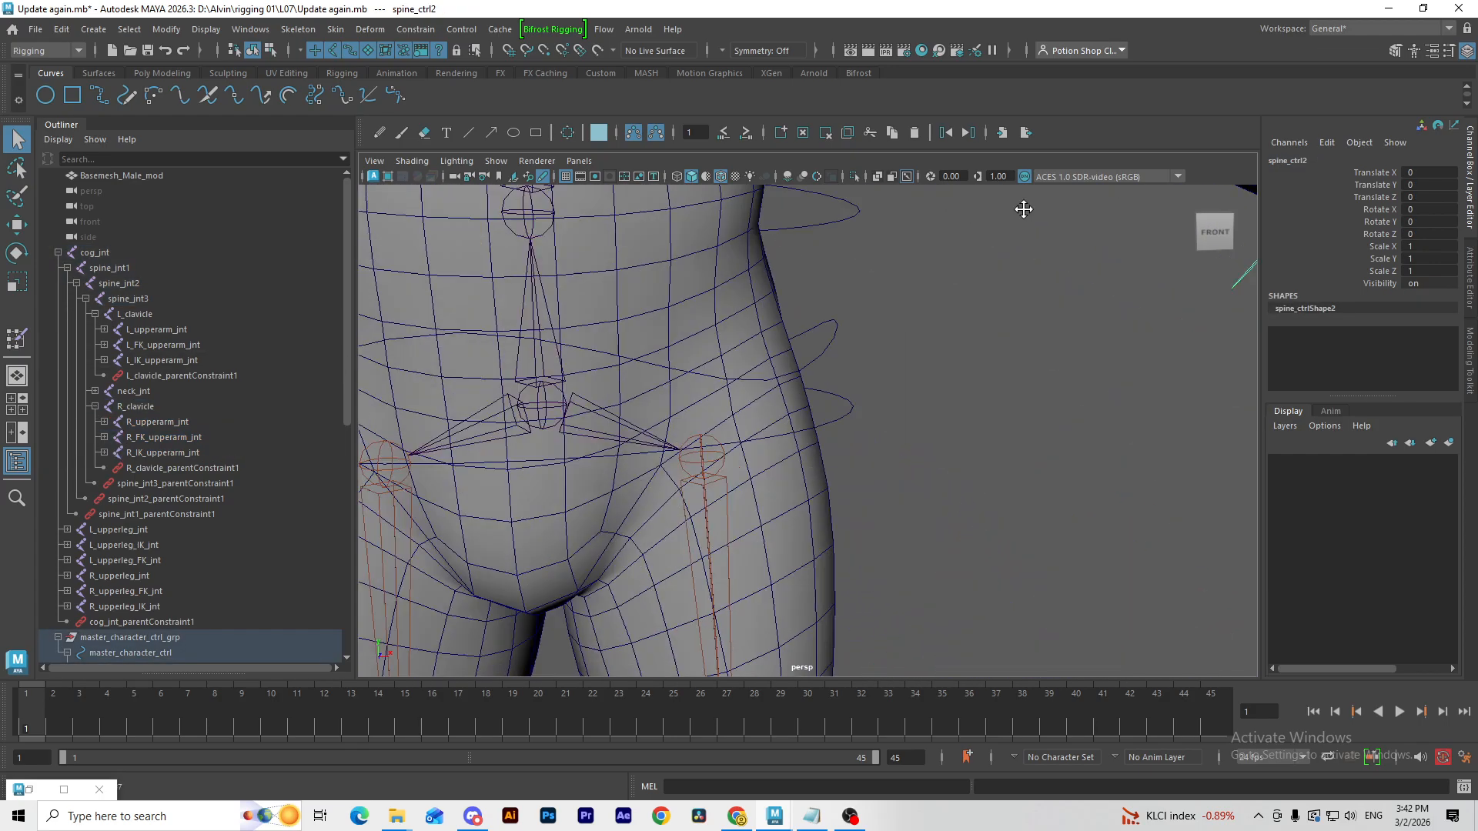
alt+middle_drag(770, 585, 983, 208)
alt+middle_drag(658, 521, 709, 236)
alt+right_drag(709, 235, 655, 331)
alt+middle_drag(976, 347, 723, 399)
alt+right_drag(724, 398, 820, 416)
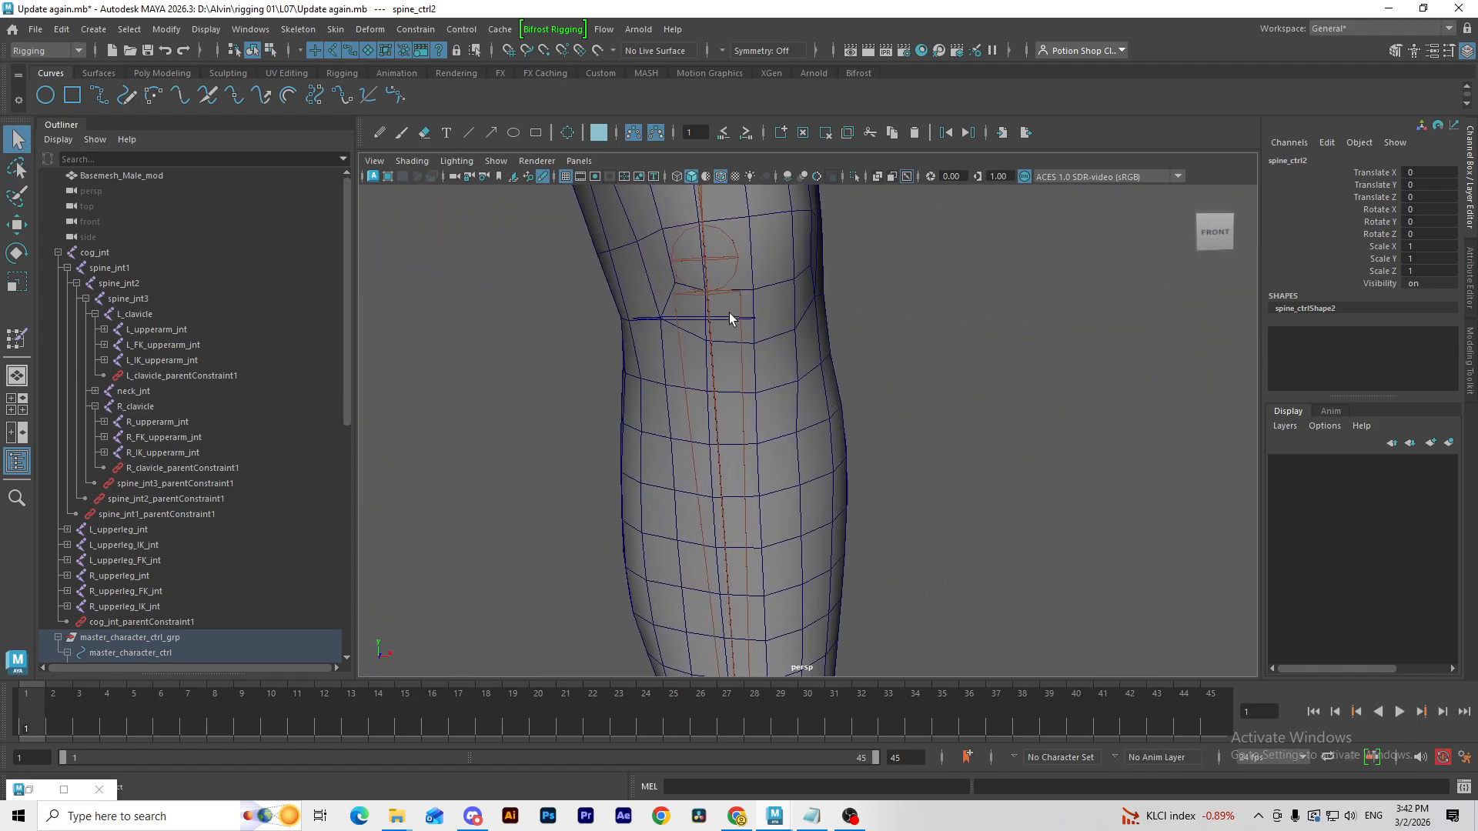
Step: Pick the left leg's pole vector control in front of the knee and select its parent group L_IK_pv_leg_ctrl_grp
alt+drag(677, 320, 570, 492)
alt+right_drag(832, 523, 701, 537)
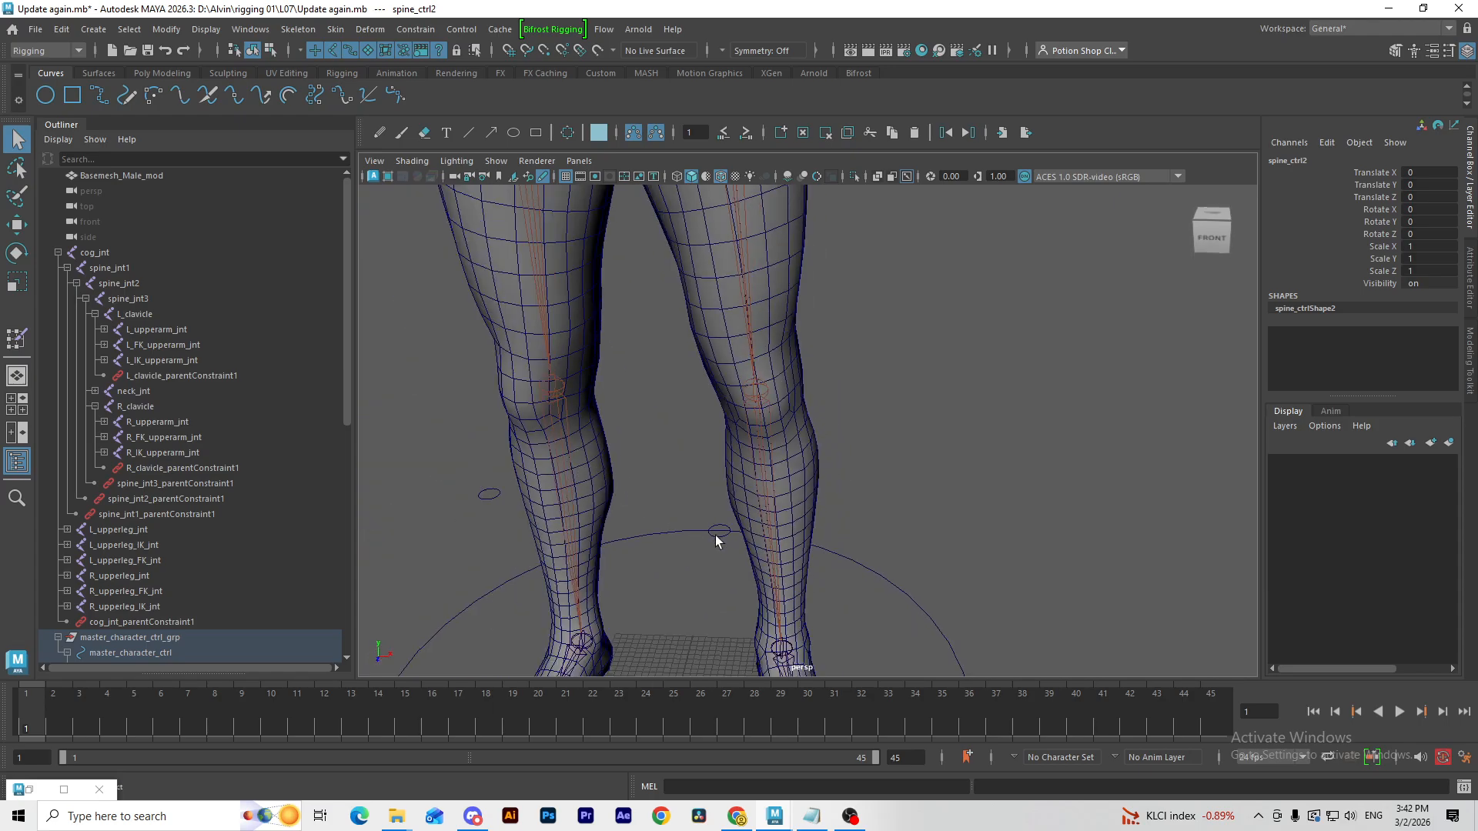
click(717, 537)
click(185, 579)
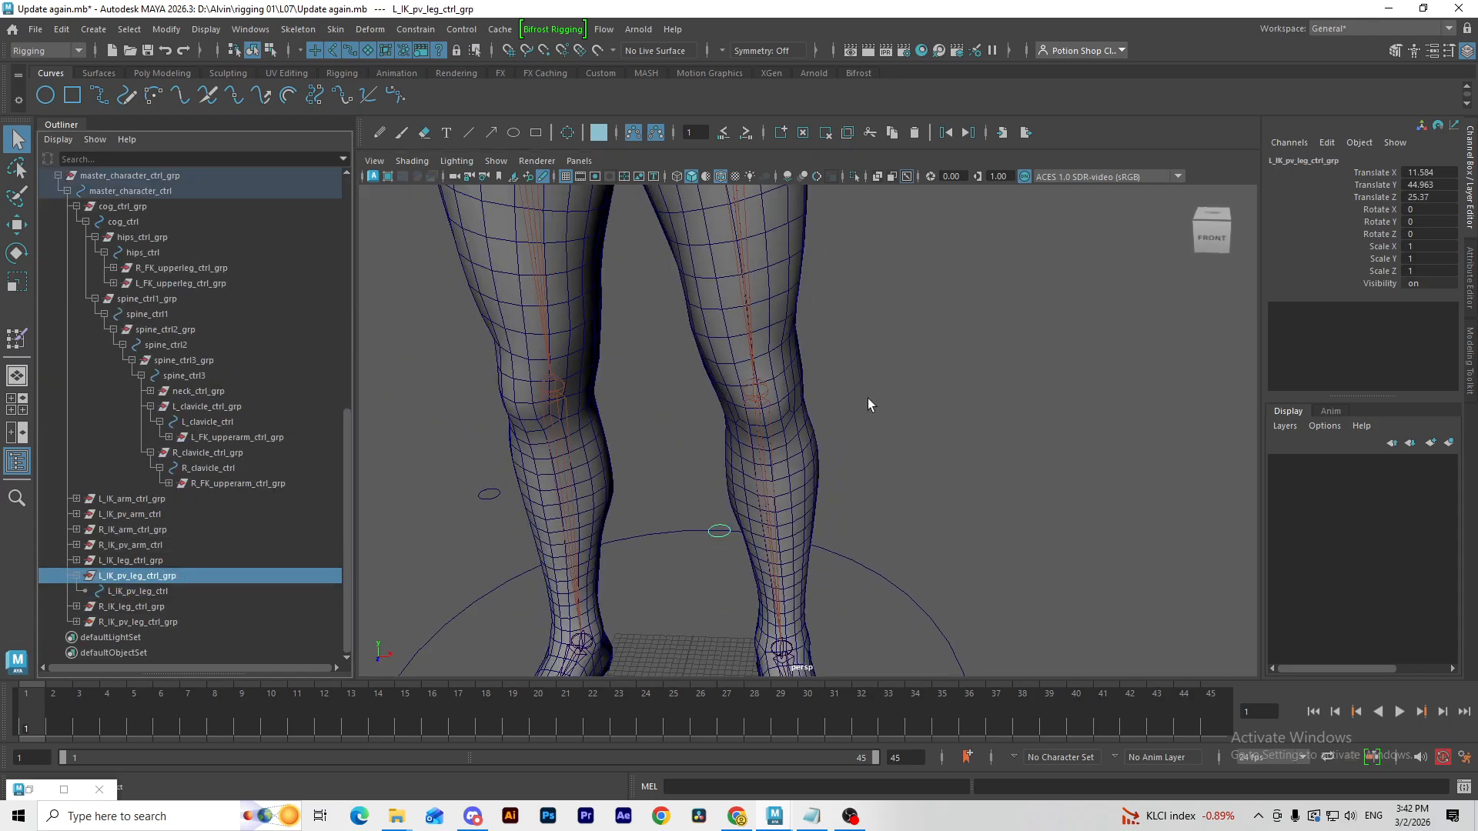
Step: Locate the left leg's FK chain in the joint hierarchy and parent L_IK_pv_leg_ctrl_grp under L_lowerleg_FK_jnt
scroll(869, 404, up, 3)
scroll(253, 362, up, 8)
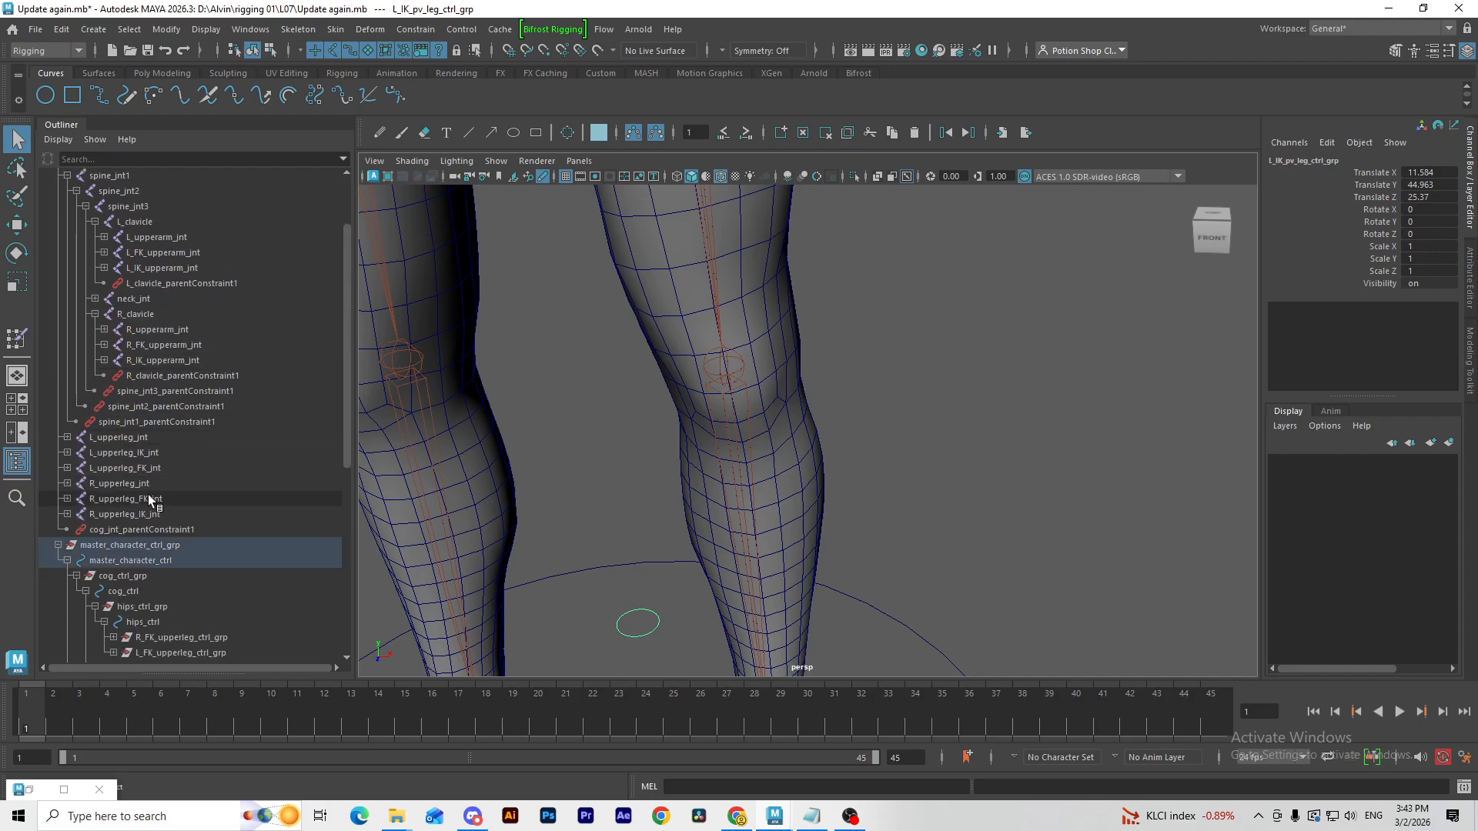
click(68, 499)
click(68, 484)
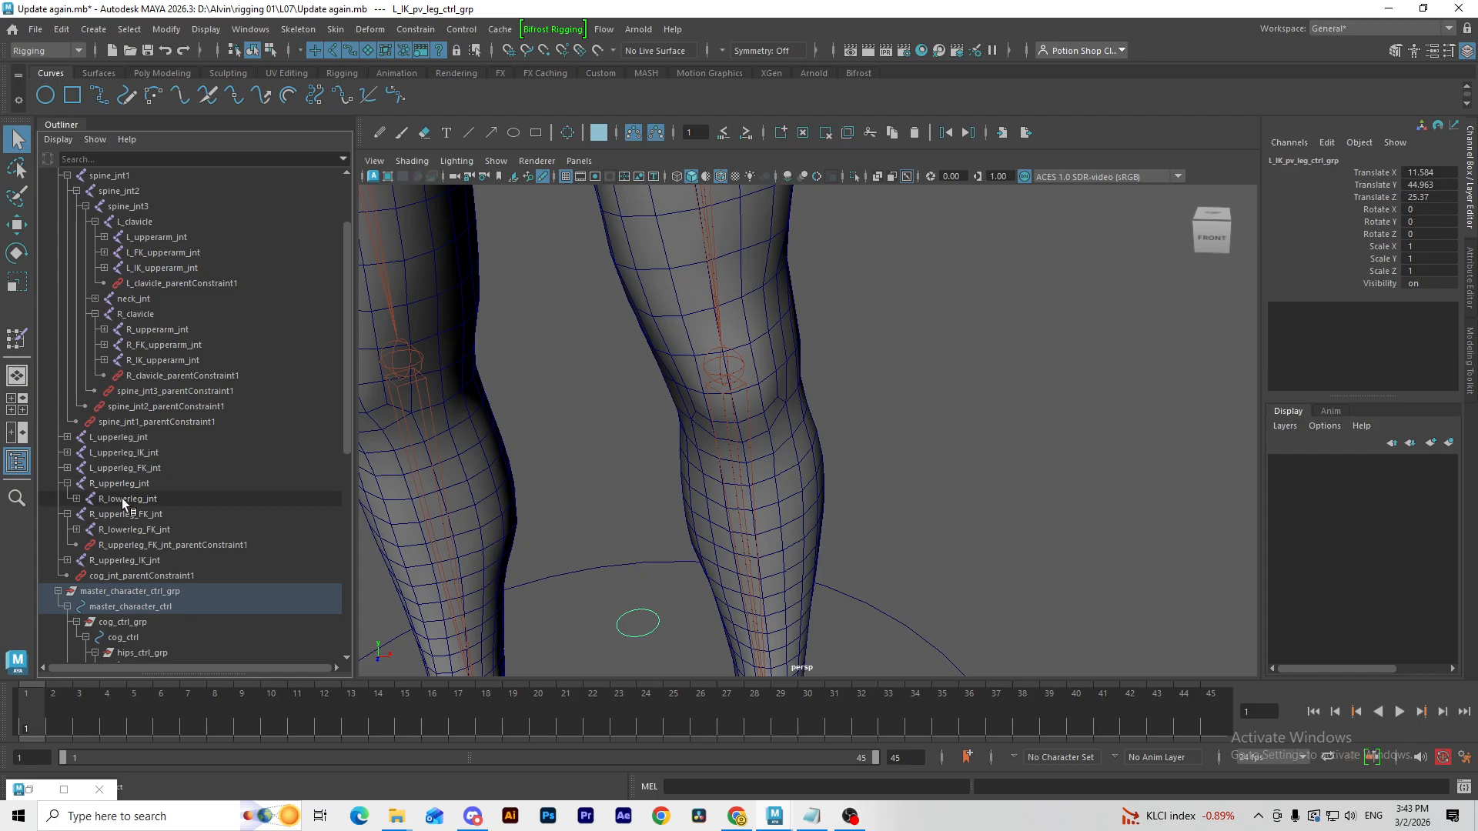
click(126, 500)
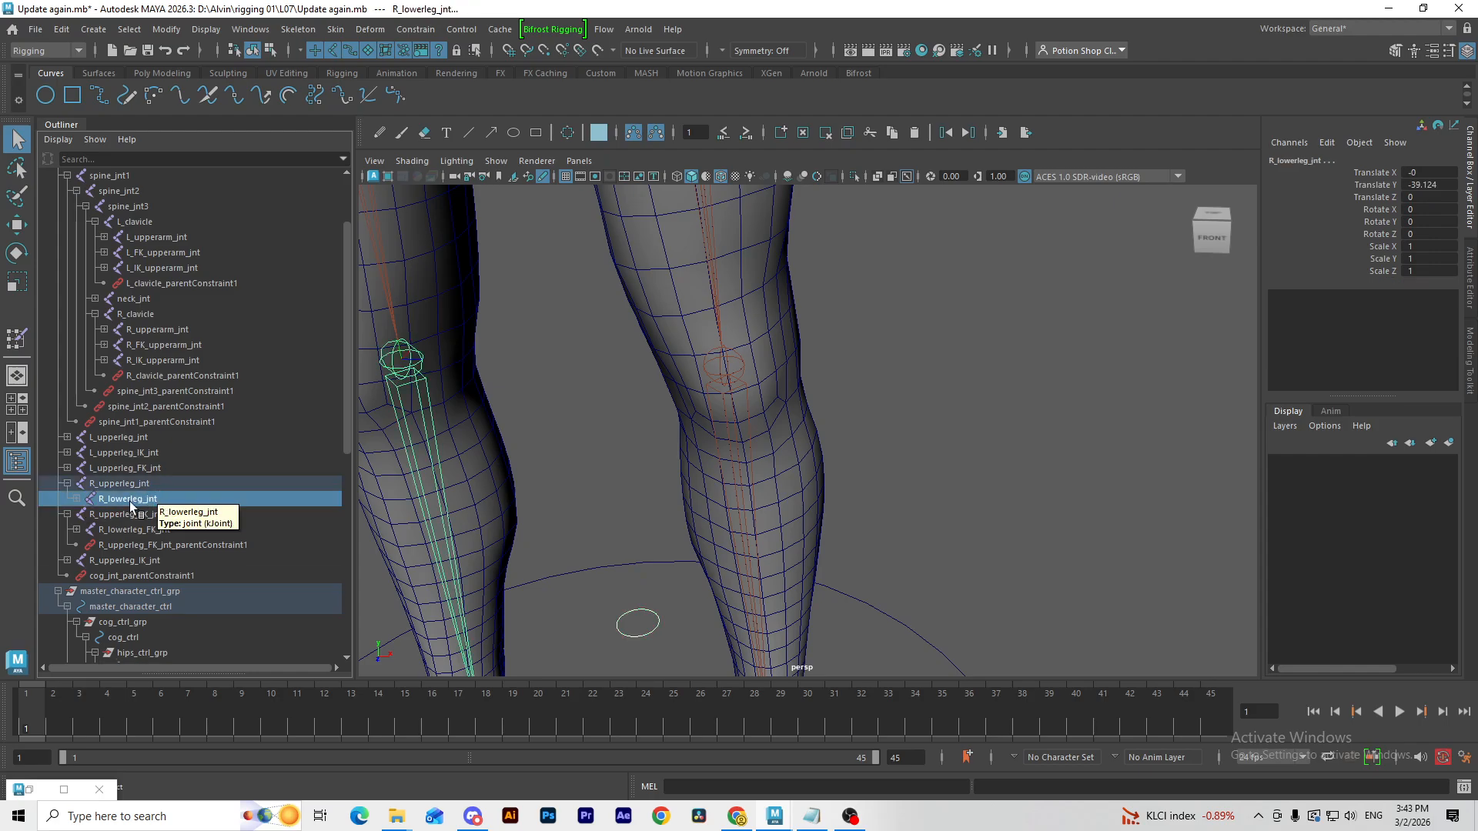
ctrl+click(129, 501)
click(67, 468)
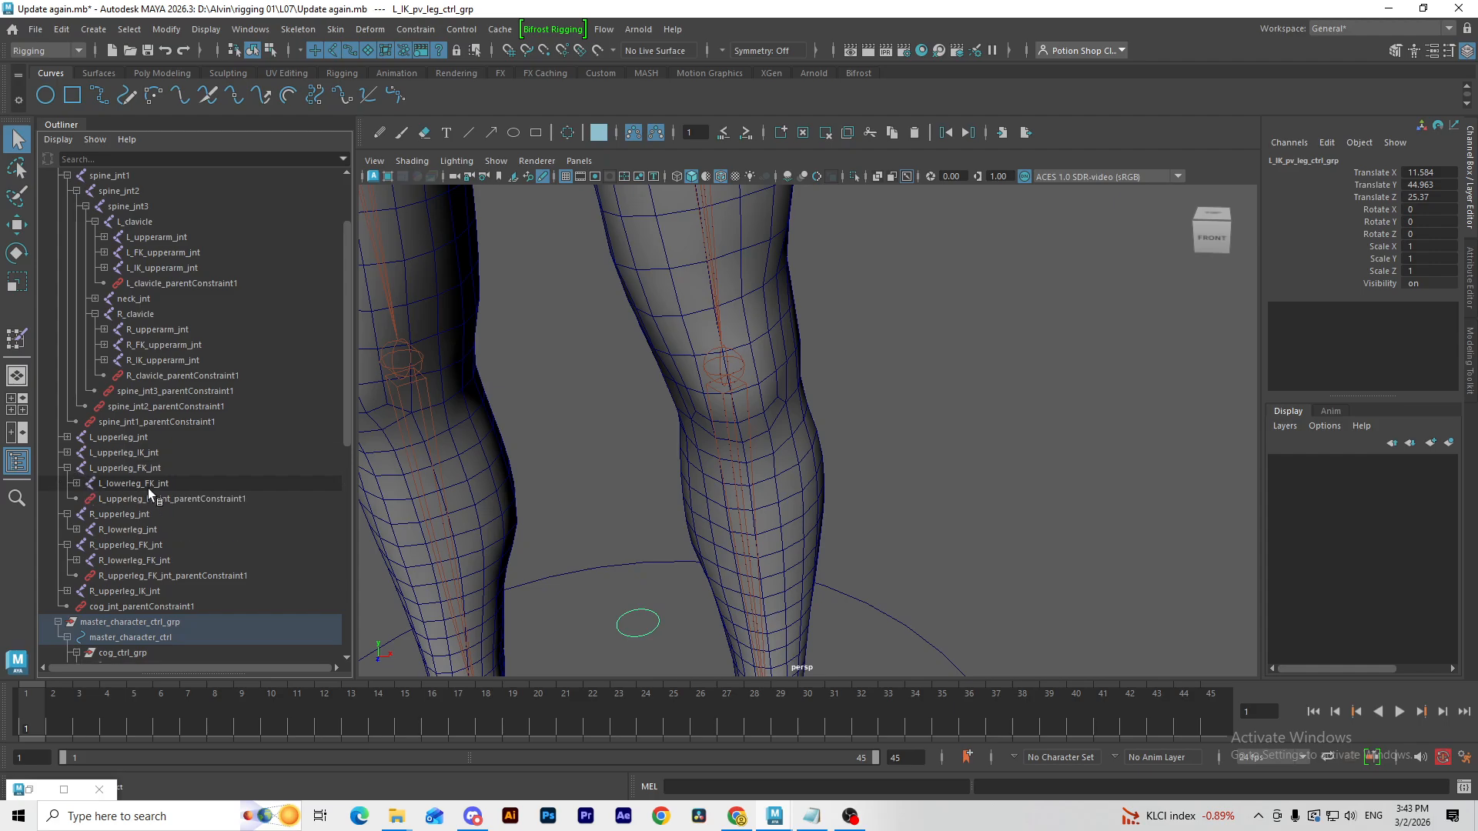
click(149, 483)
key(p)
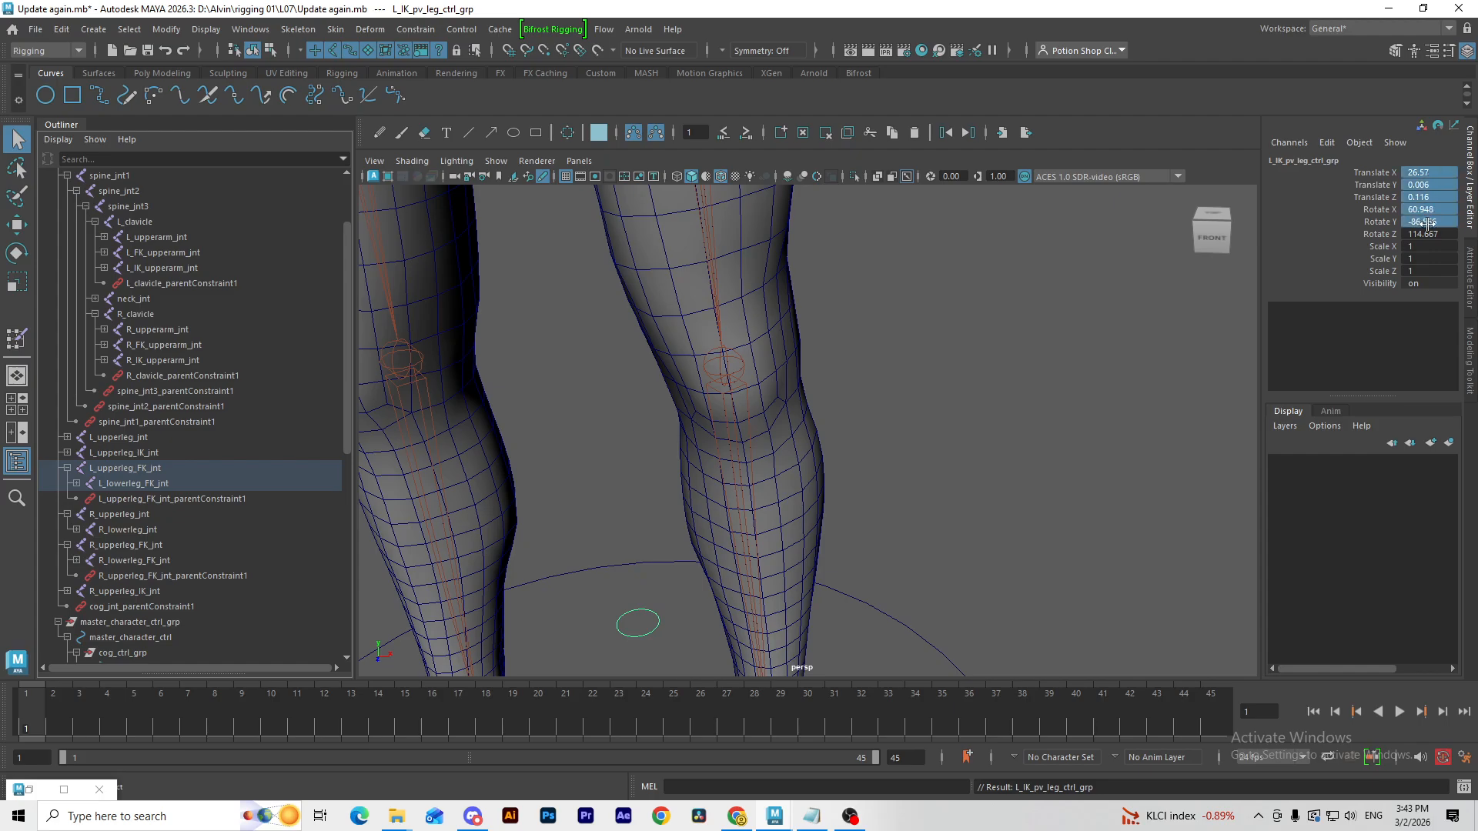
Step: Set Translate Y and Translate Z of L_IK_pv_leg_ctrl_grp to 0 to align it with the lower leg joint
click(1430, 186)
double_click(1430, 185)
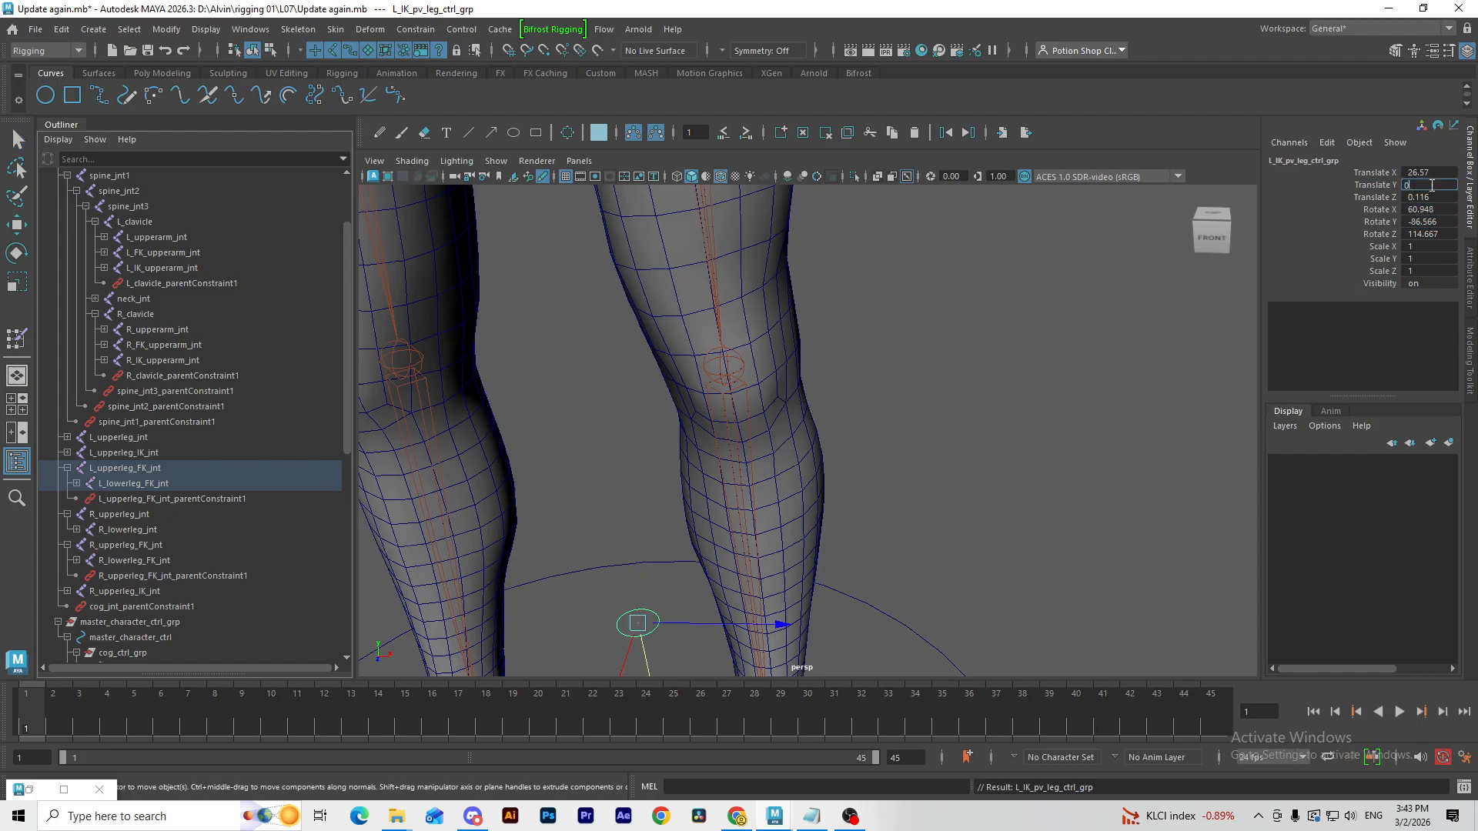
text(0)
alt+middle_drag(686, 352, 750, 340)
key(ctrl+z)
alt+right_drag(749, 339, 788, 363)
click(1428, 199)
text(0)
key(Return)
Step: Unparent L_IK_pv_leg_ctrl_grp from the lower leg FK joint
alt+middle_drag(789, 363, 816, 316)
key(shift+p)
key(q)
scroll(989, 350, down, 7)
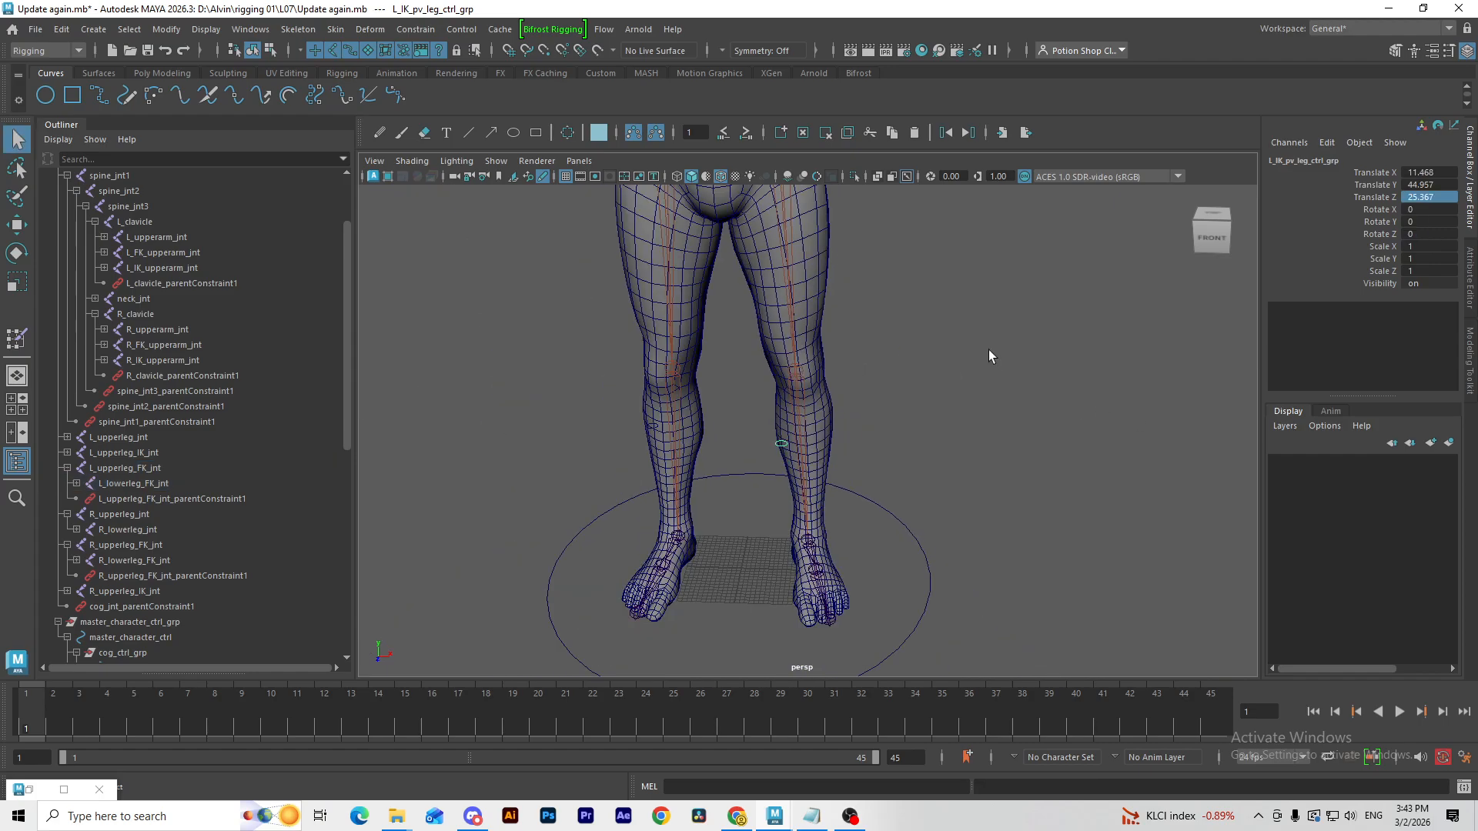
Step: Select the upper leg joints of both legs and expand the left main, IK and FK chains to show their lower leg joints
alt+drag(945, 436, 708, 393)
key(w)
key(q)
drag(725, 304, 885, 317)
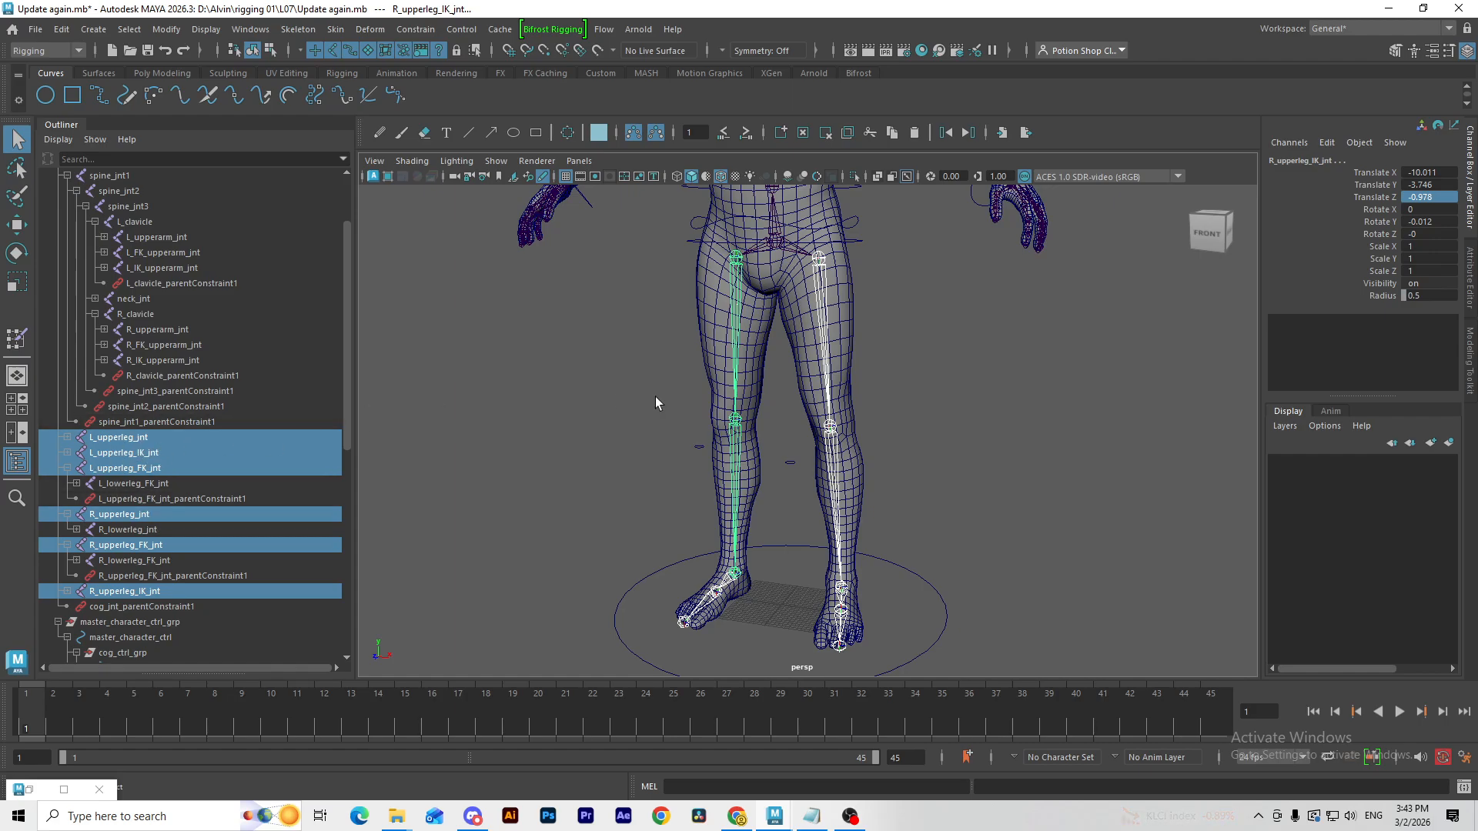
alt+middle_drag(726, 403, 712, 501)
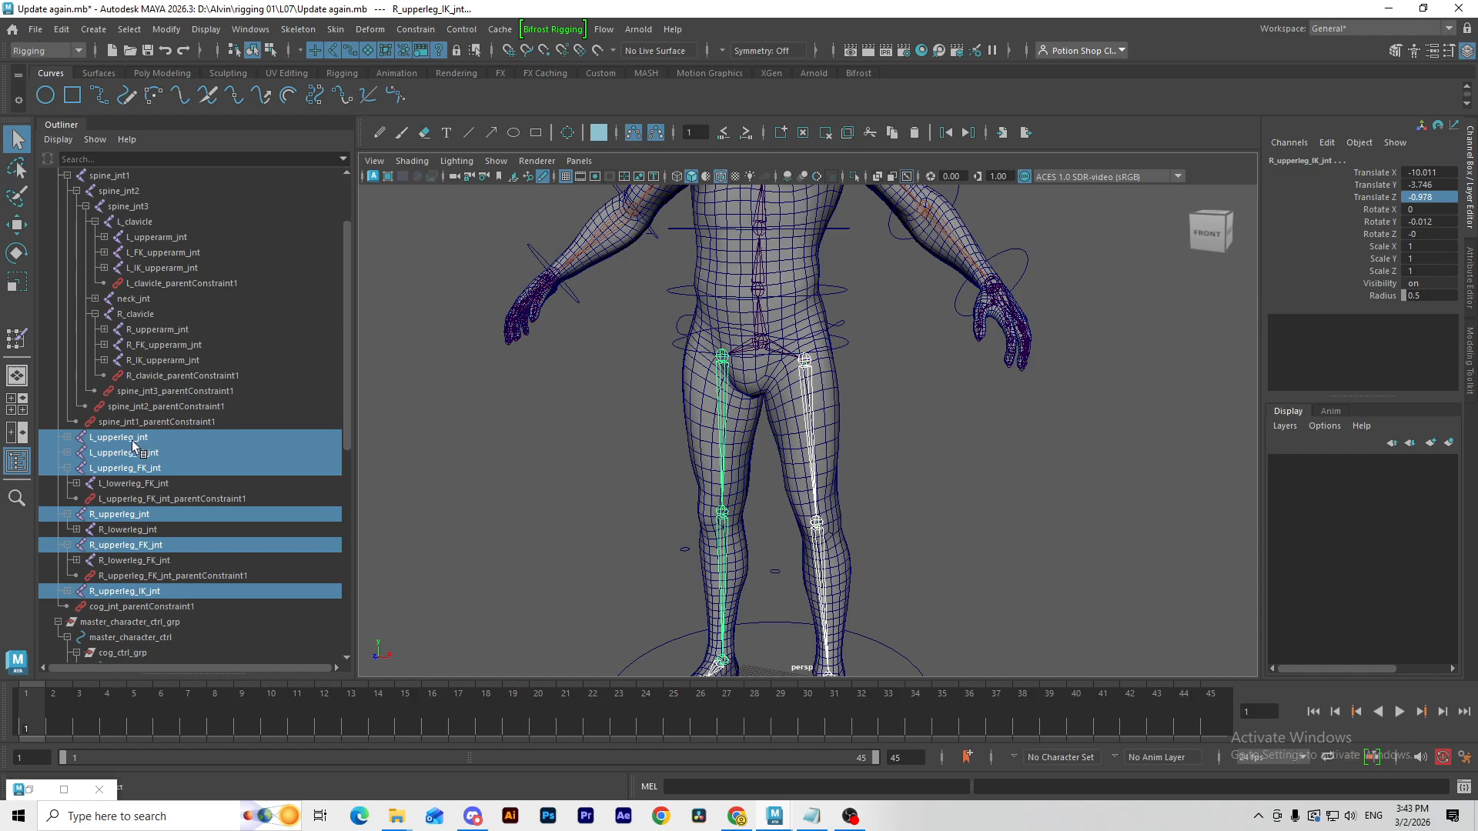
click(67, 468)
click(67, 438)
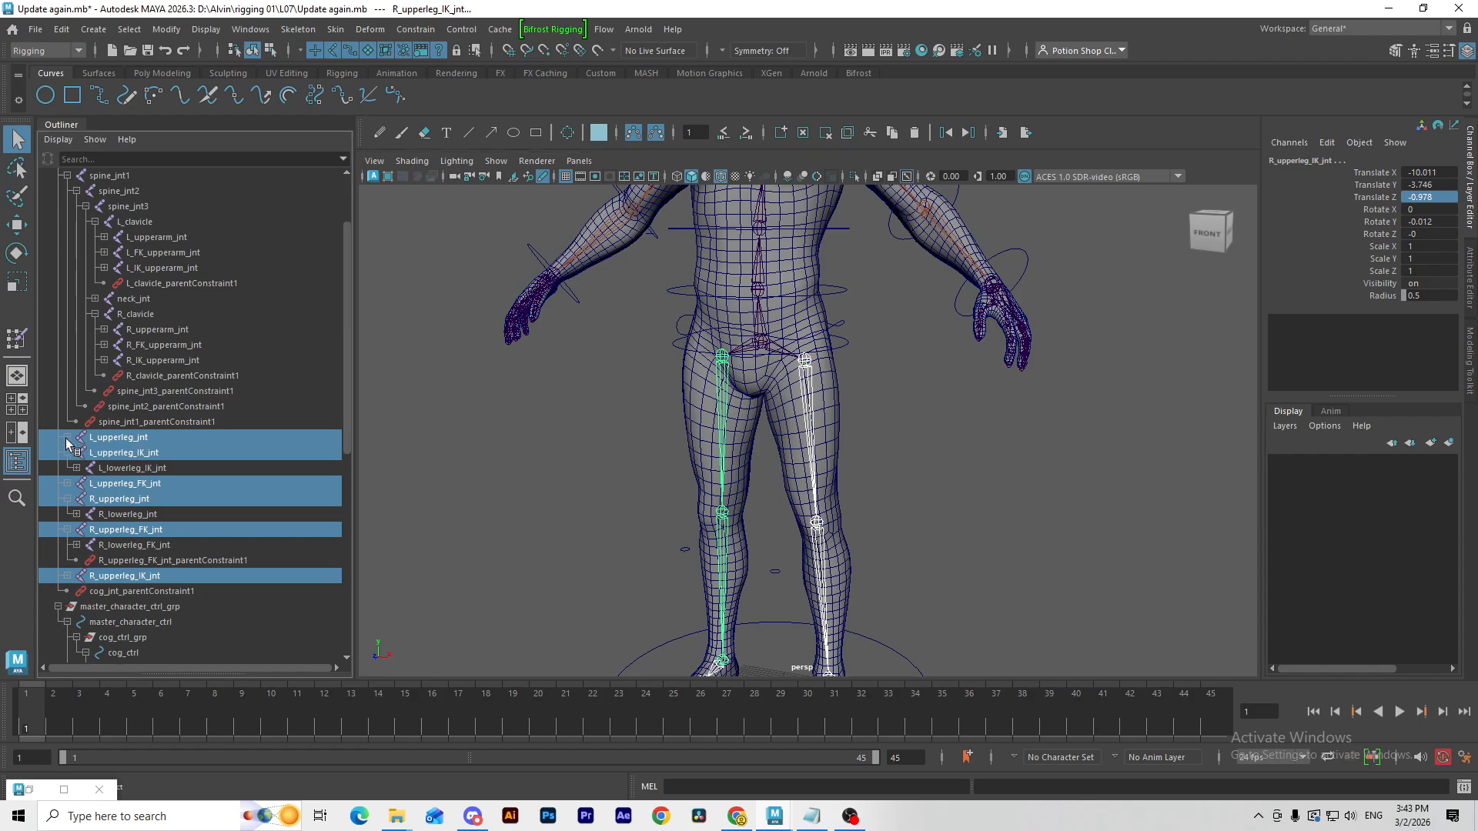
click(67, 468)
Step: Select the three left lower leg joints at the knee and expand each of them to show the ankle joints
click(841, 616)
alt+middle_drag(850, 619, 841, 511)
drag(801, 522, 858, 539)
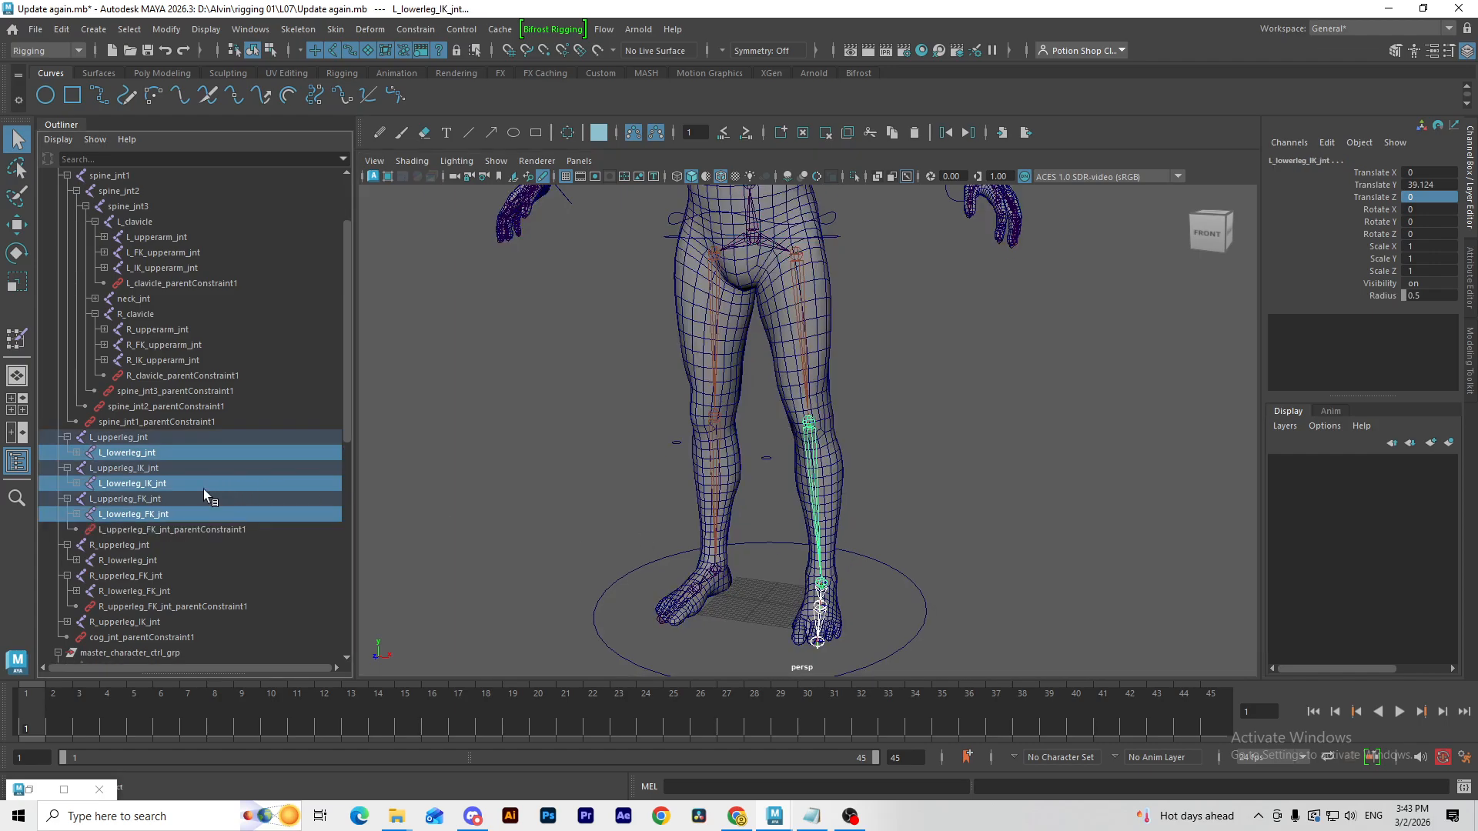
click(77, 515)
click(77, 483)
click(77, 453)
click(151, 453)
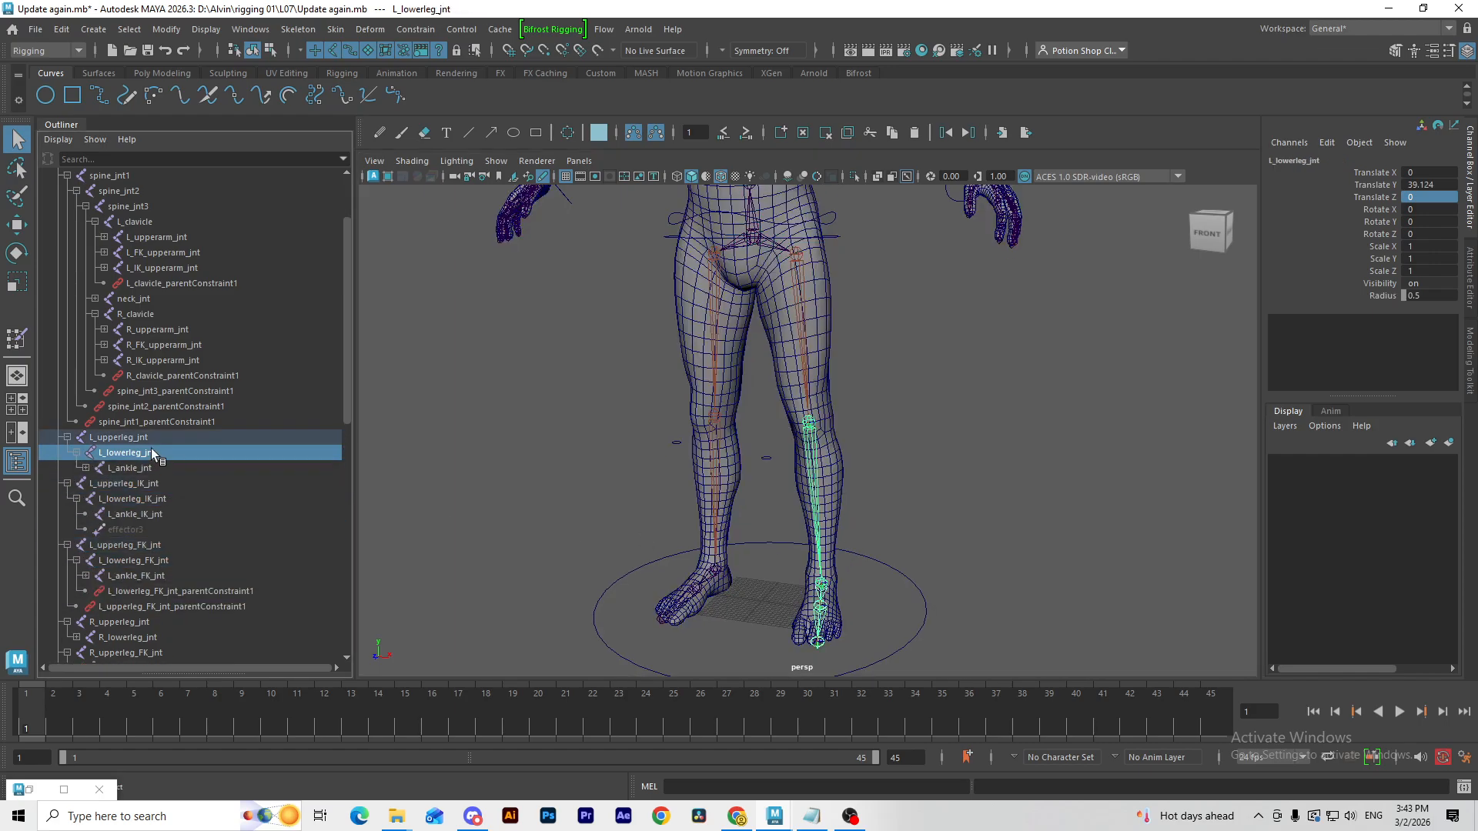
click(153, 483)
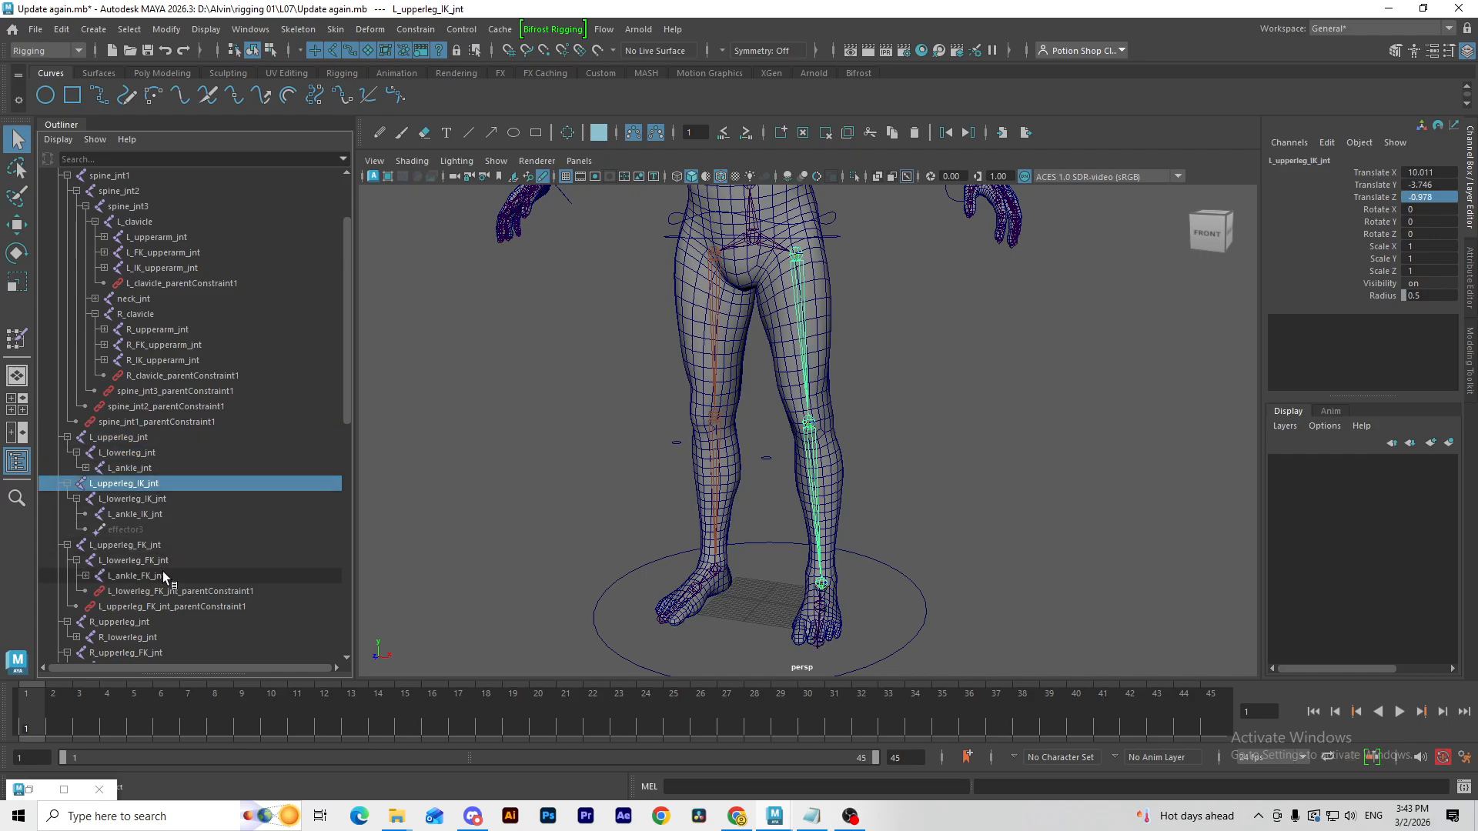
click(163, 574)
ctrl+click(154, 514)
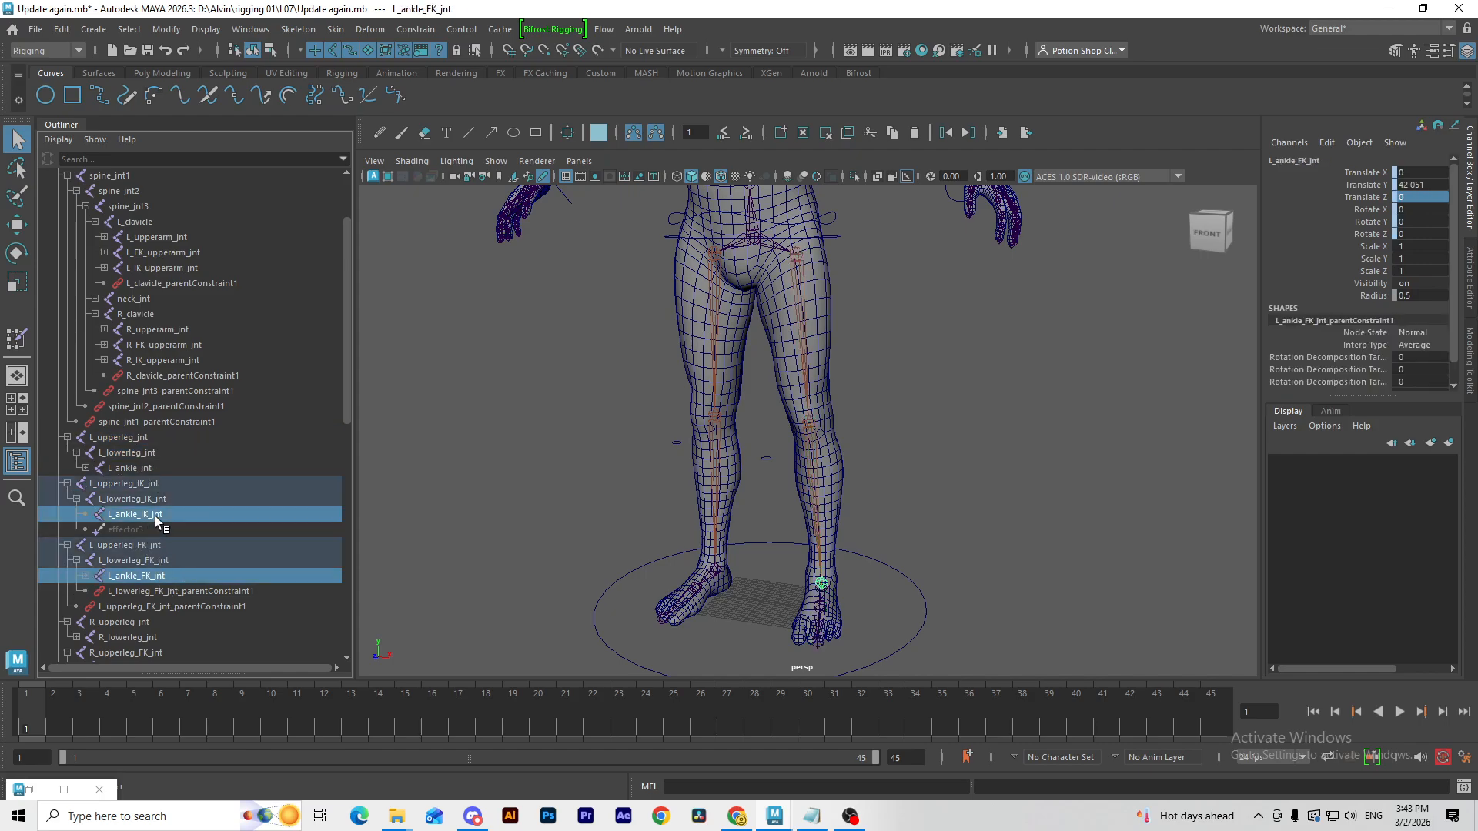
ctrl+click(161, 467)
click(157, 513)
ctrl+click(161, 576)
ctrl+click(162, 469)
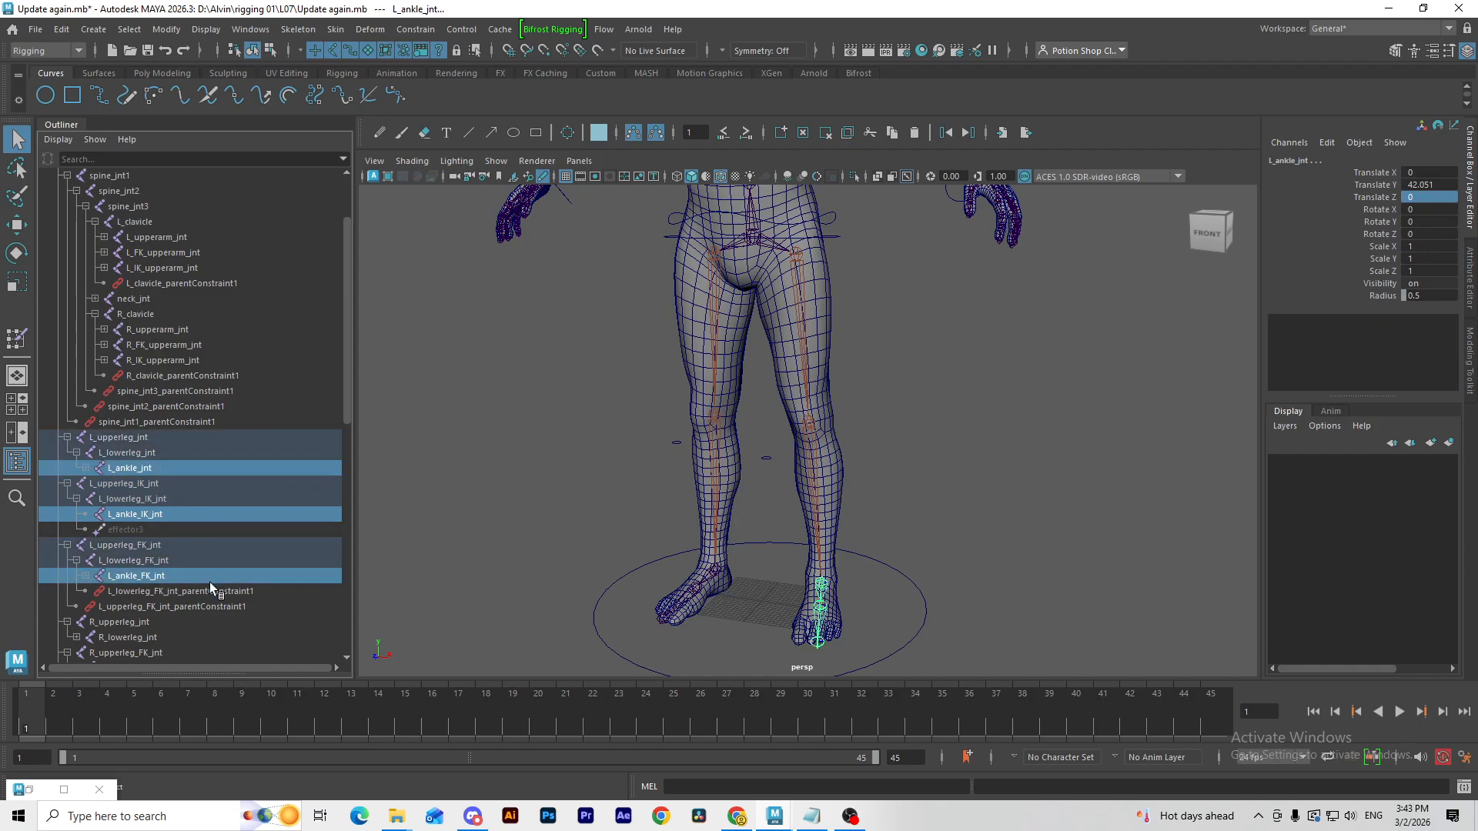
Step: Create a parent constraint driving L_ankle_jnt from L_ankle_FK_jnt and L_ankle_IK_jnt
click(179, 575)
scroll(169, 511, down, 3)
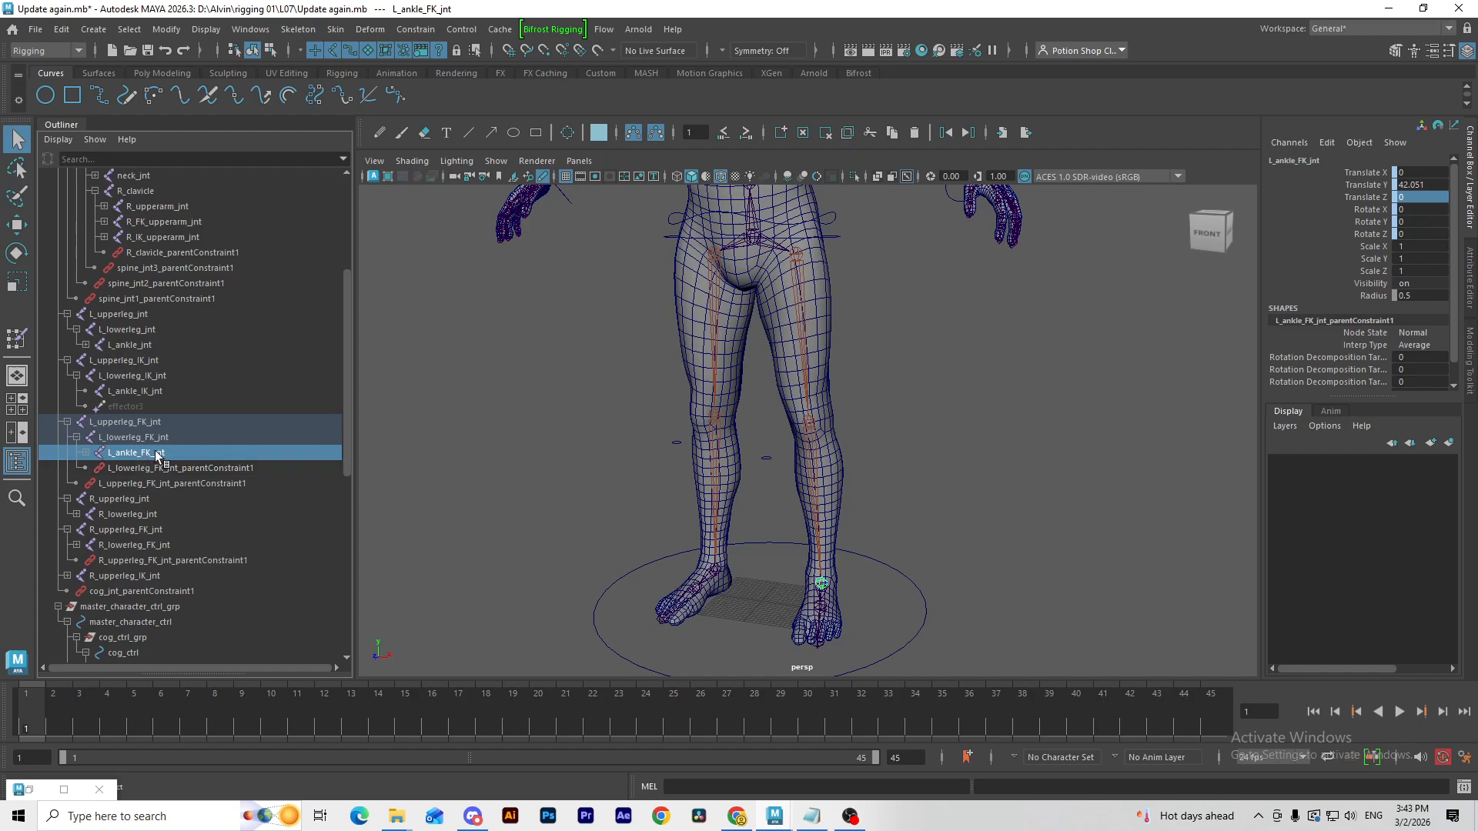
ctrl+click(163, 391)
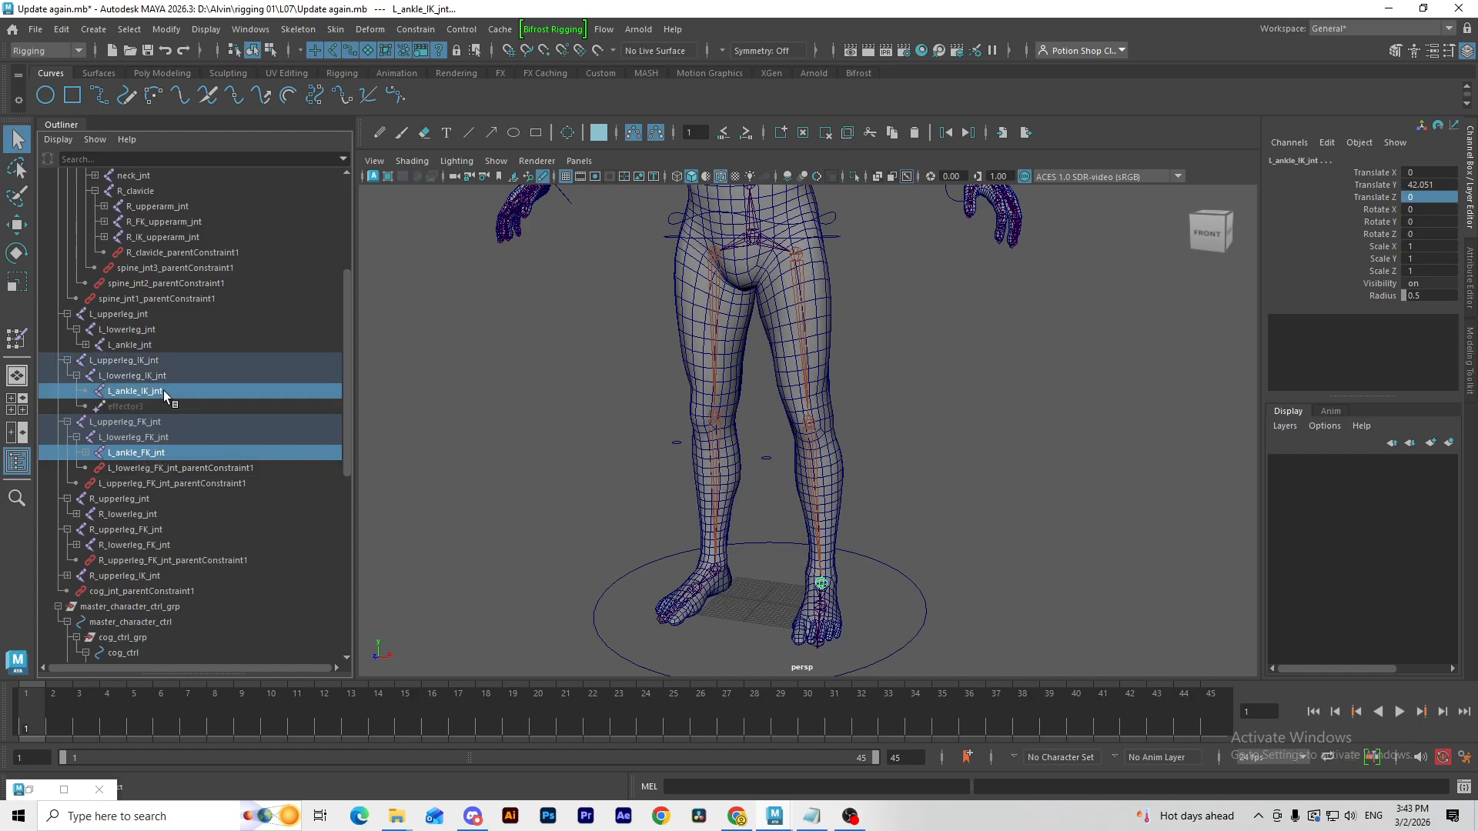
ctrl+click(169, 344)
click(414, 30)
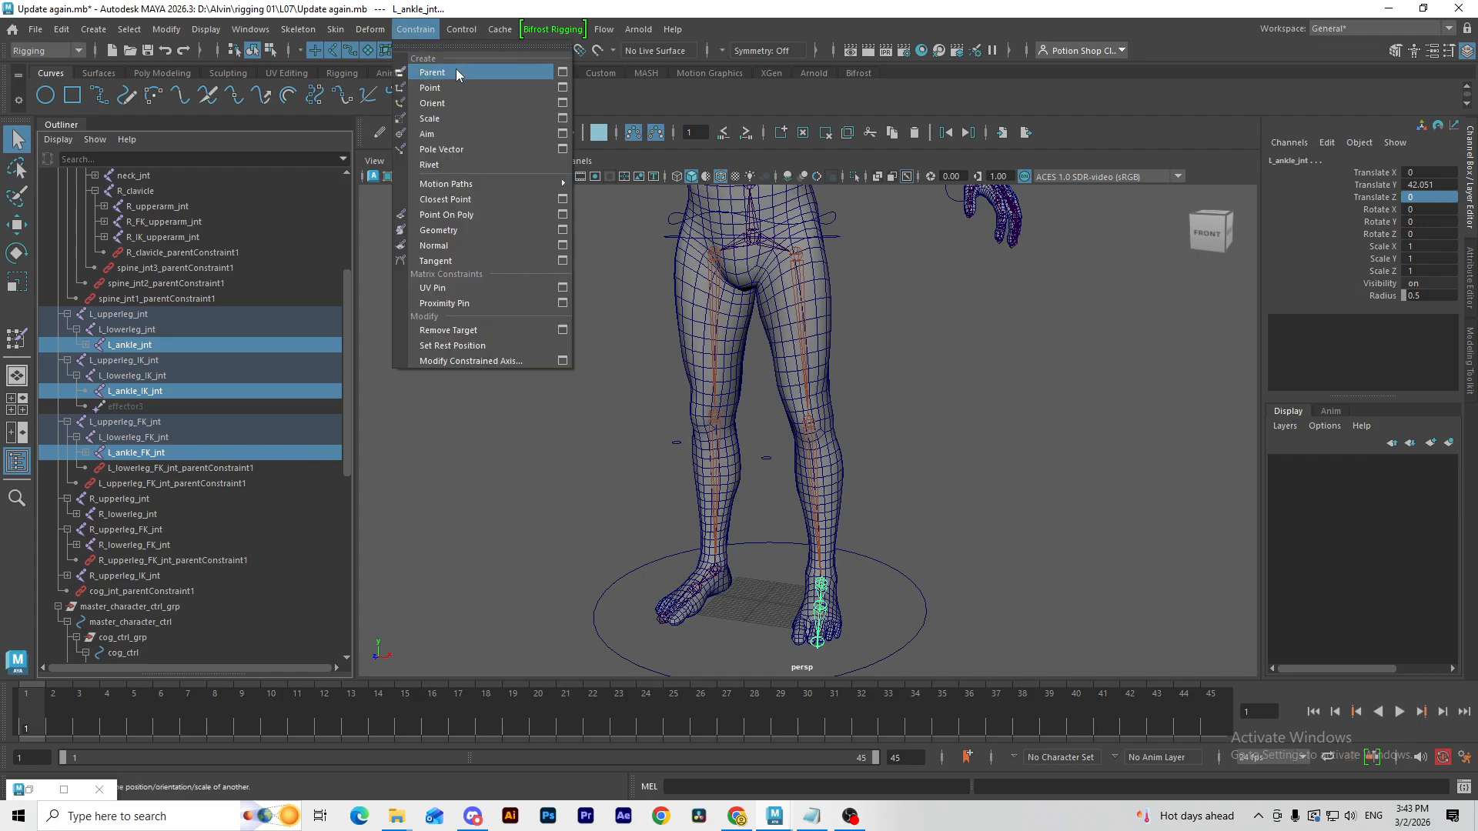
click(539, 69)
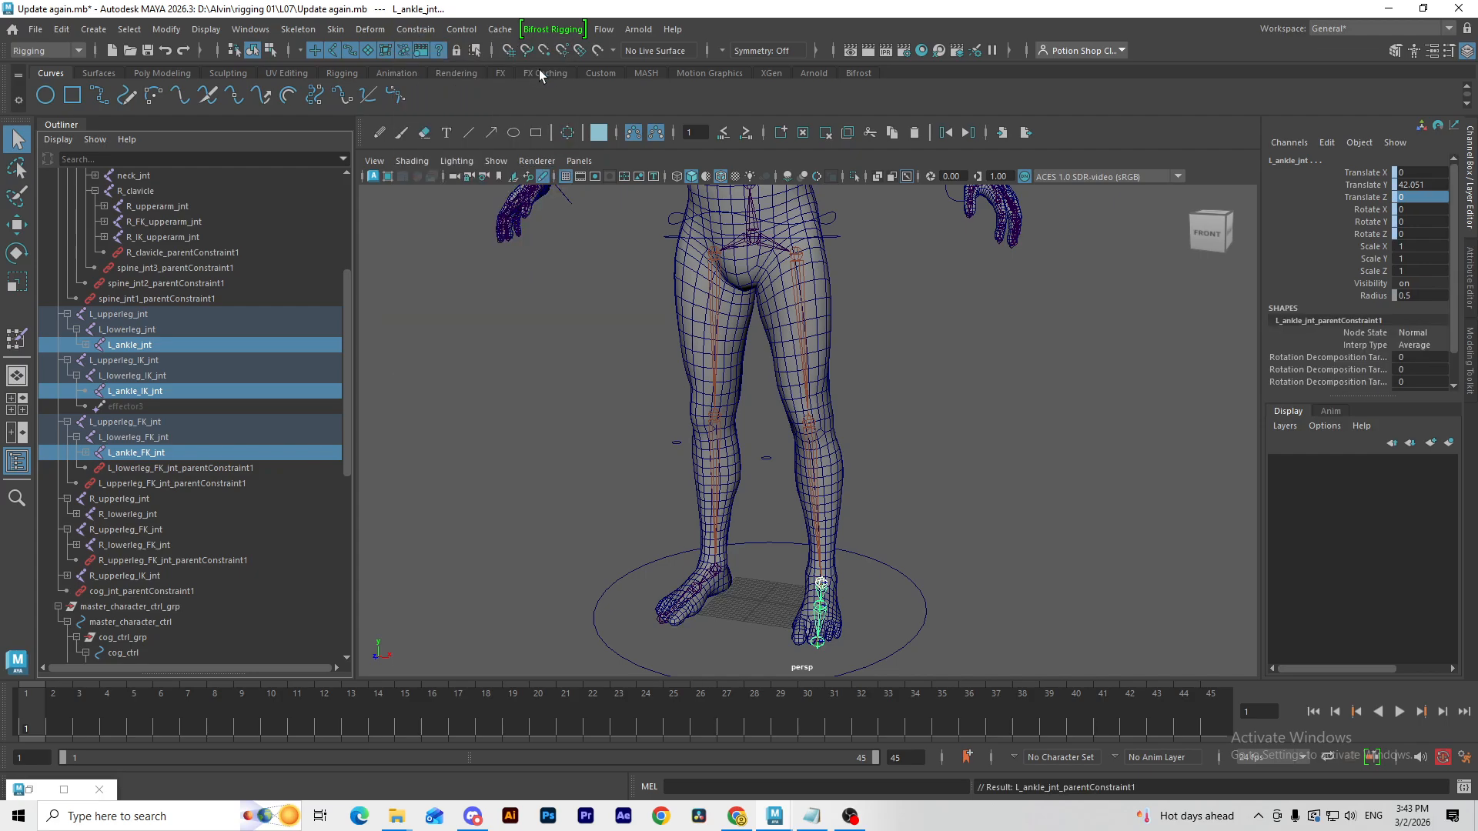
Step: Repeat the parent constraint so that L_lowerleg_FK_jnt and L_lowerleg_IK_jnt drive L_lowerleg_jnt
click(159, 437)
ctrl+click(169, 375)
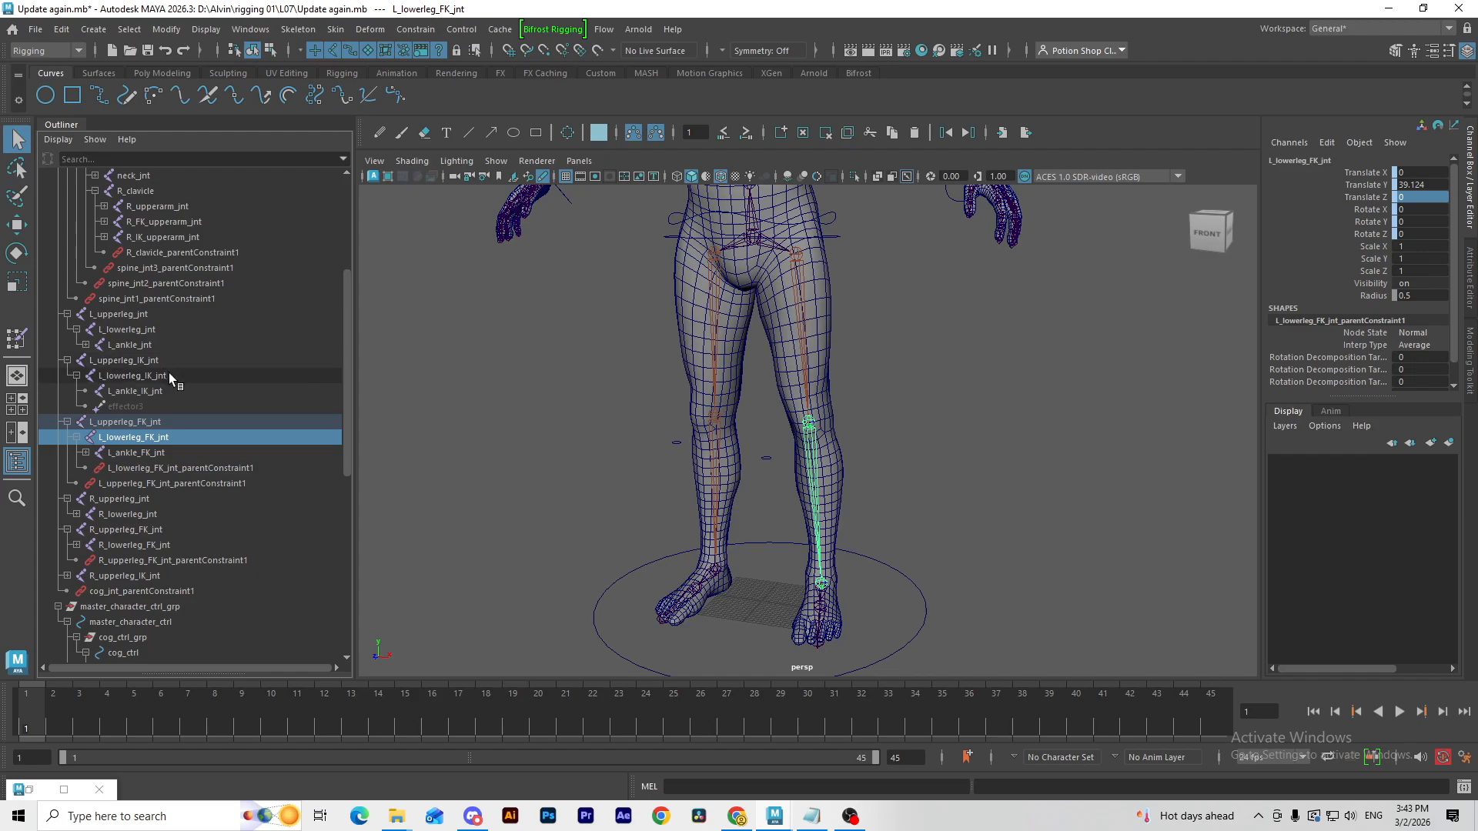
ctrl+click(164, 329)
key(g)
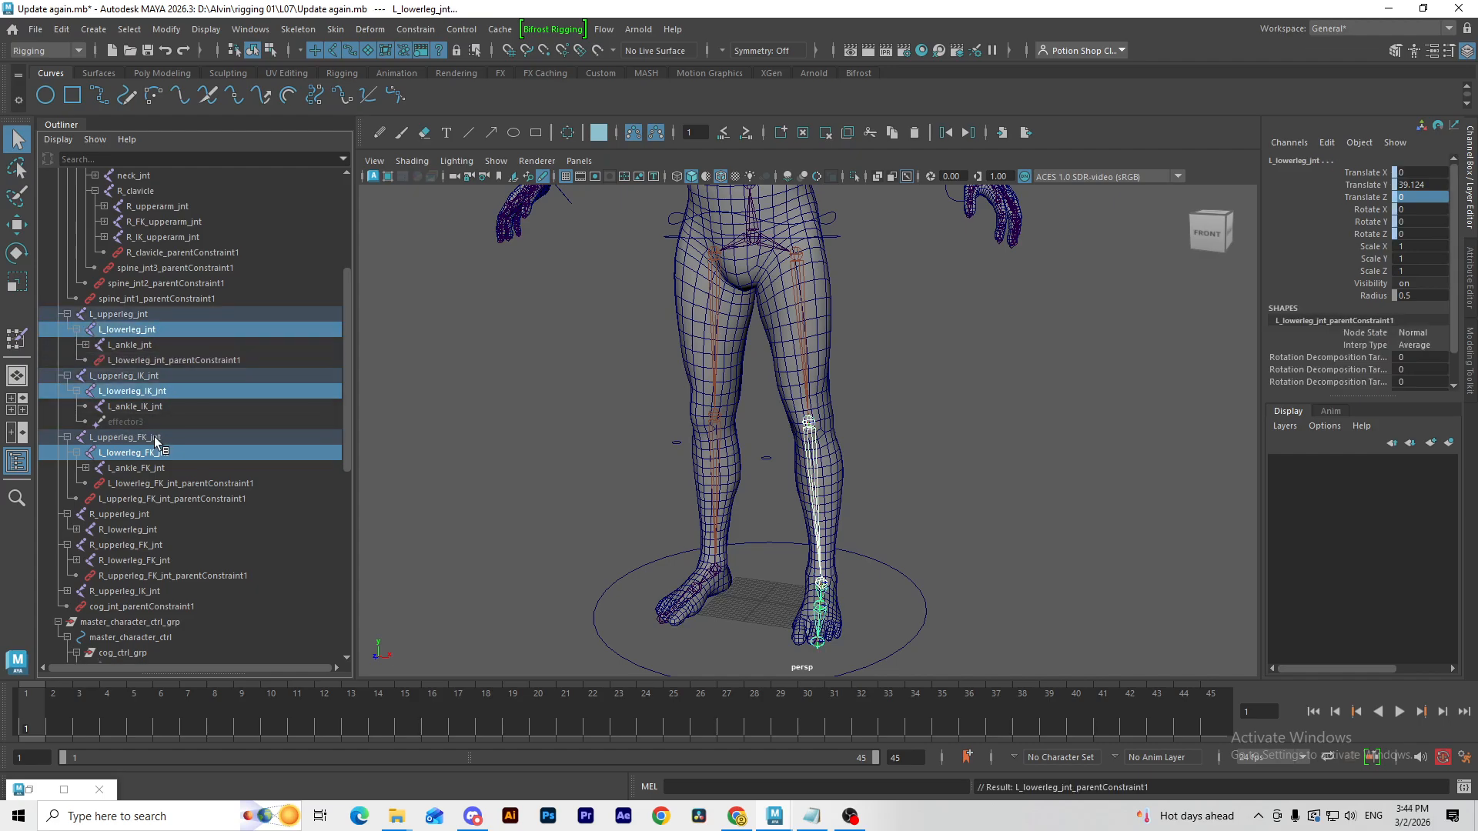
Step: Repeat the parent constraint so that L_upperleg_FK_jnt and L_upperleg_IK_jnt drive L_upperleg_jnt
click(154, 436)
ctrl+click(154, 375)
ctrl+click(151, 313)
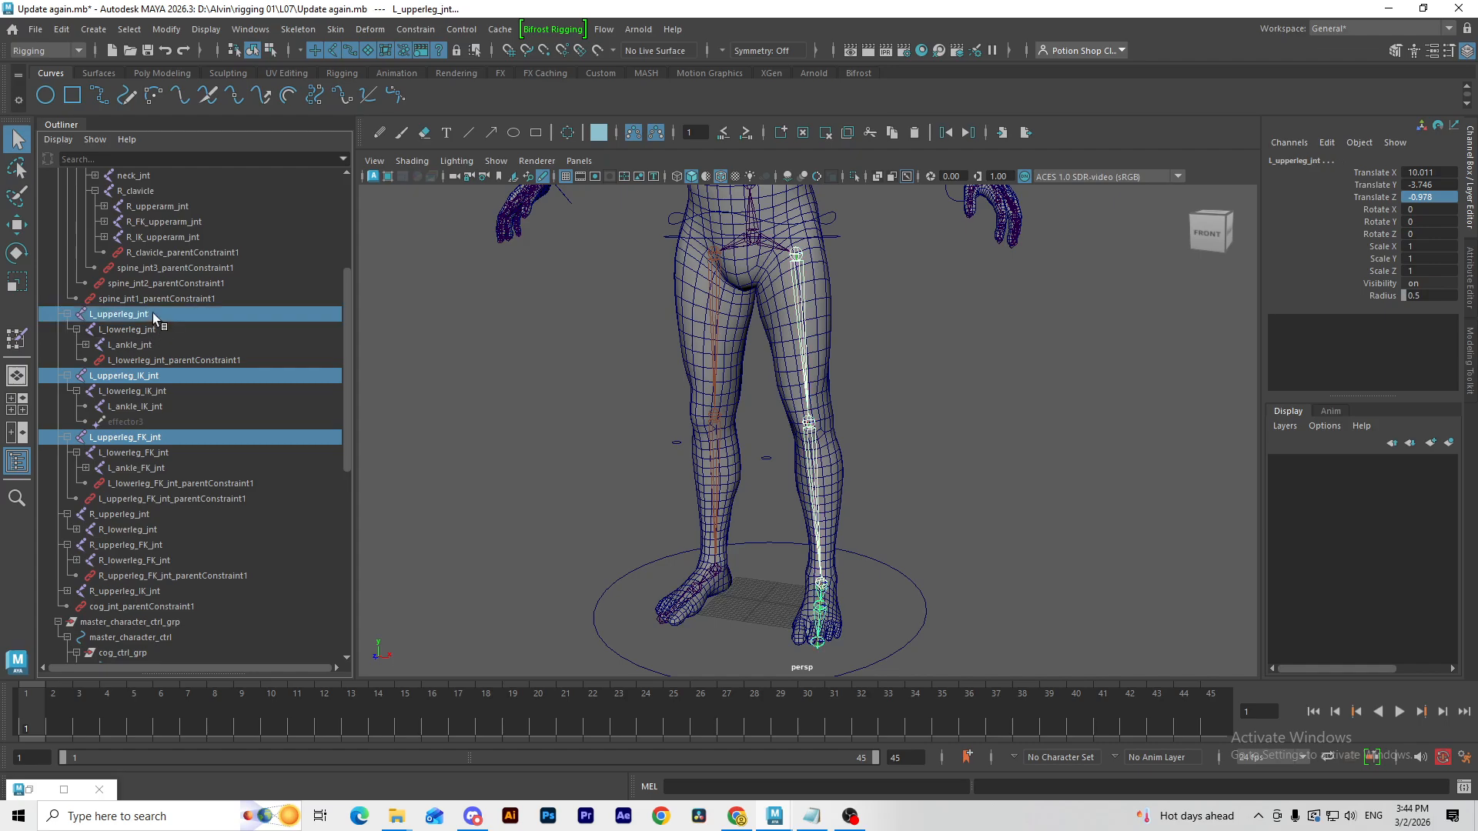
key(g)
Step: Inspect the FK and IK weights of the parent constraints on the left ankle, lower leg and upper leg joints
click(85, 345)
click(142, 316)
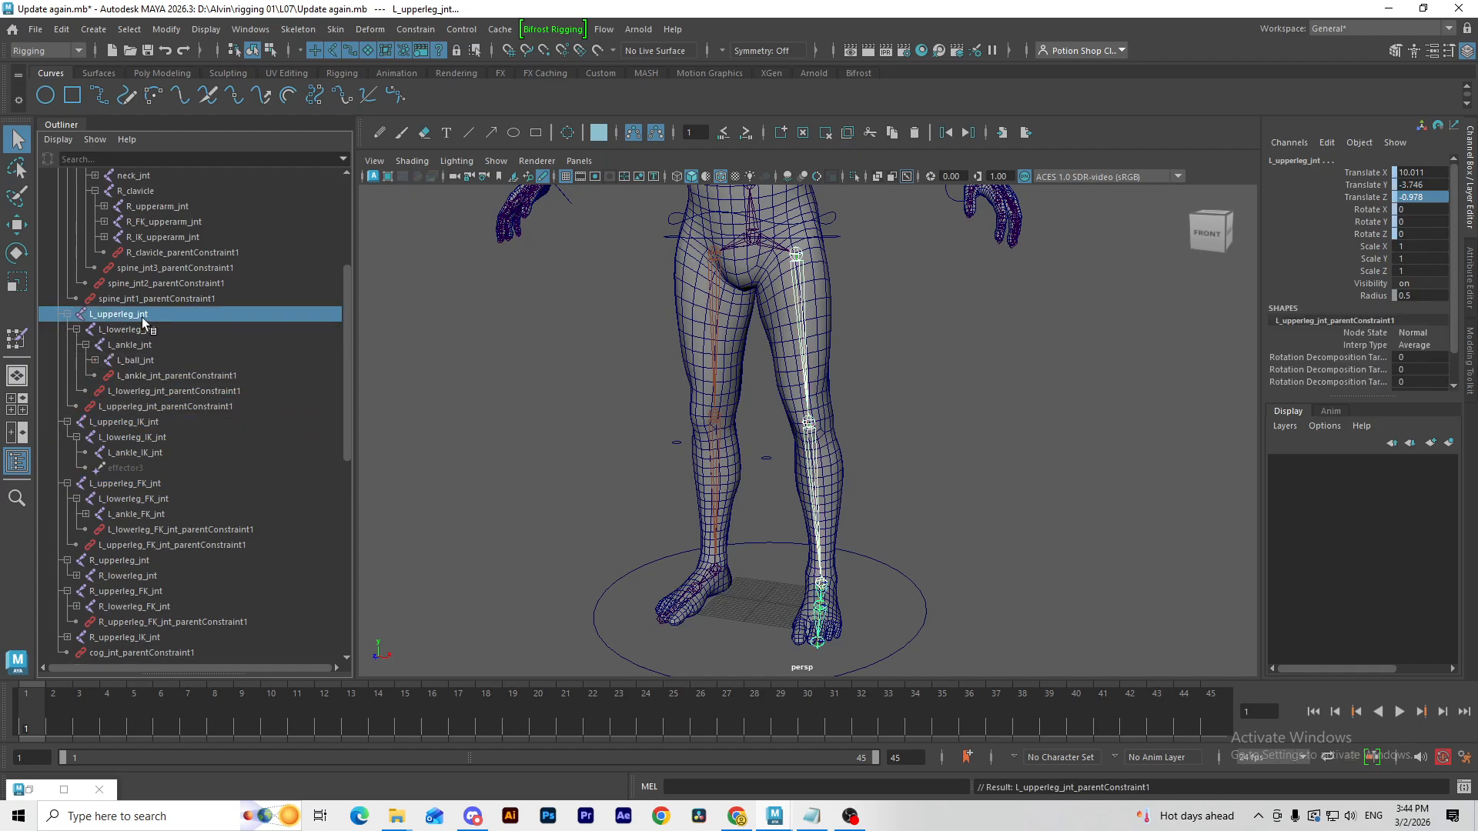
scroll(1354, 328, down, 2)
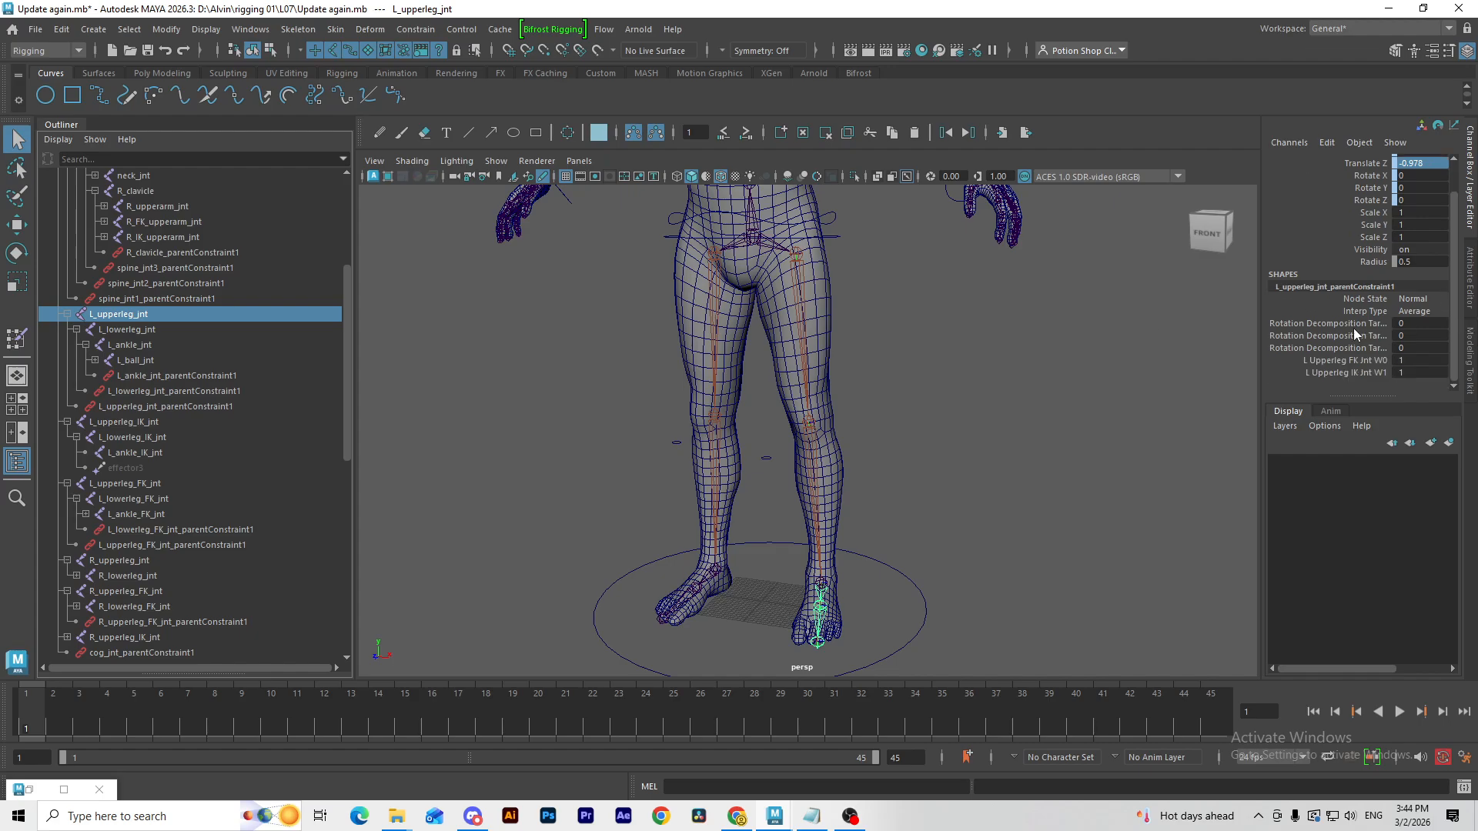
click(186, 375)
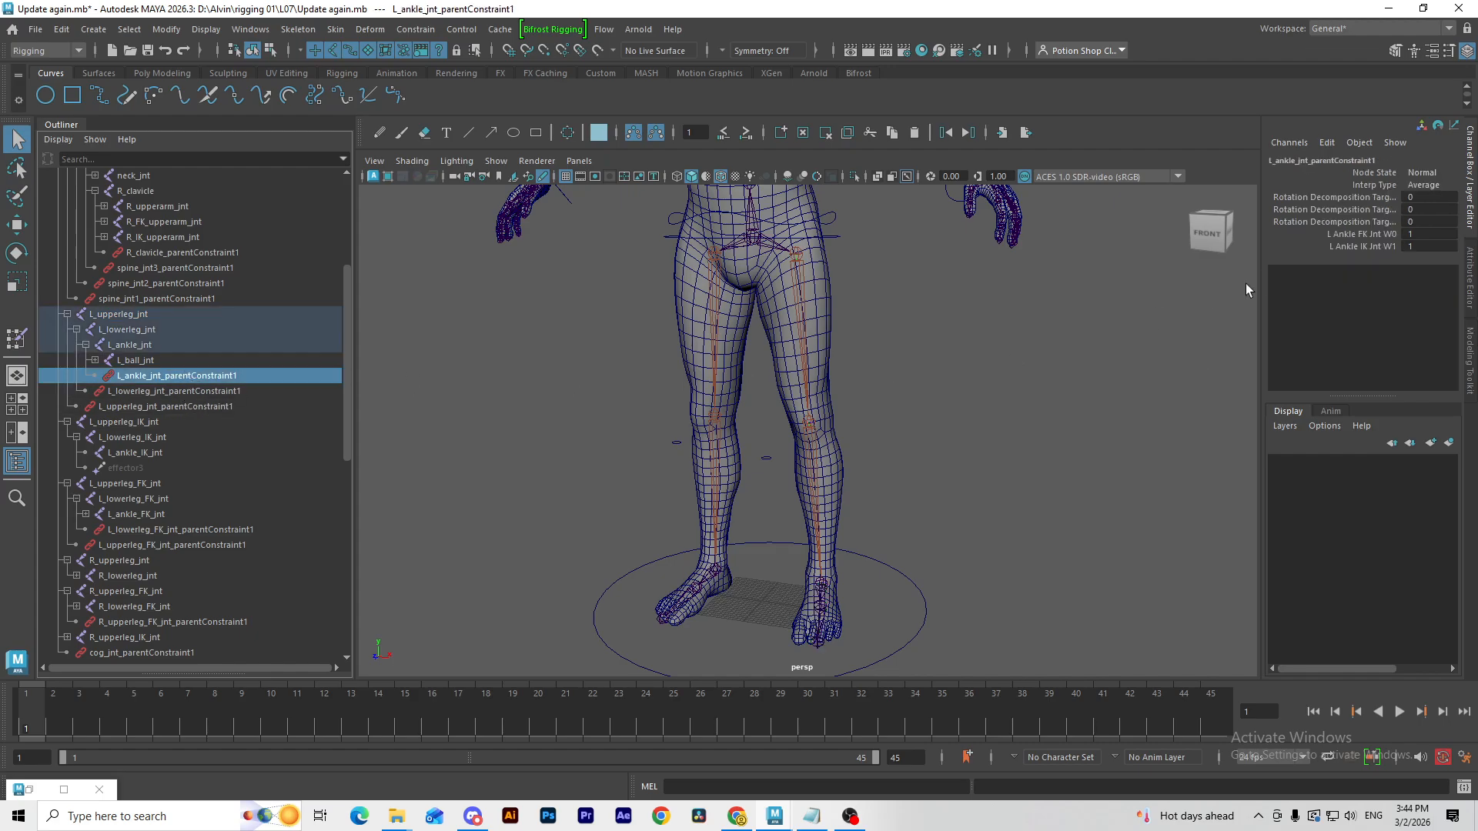
click(253, 394)
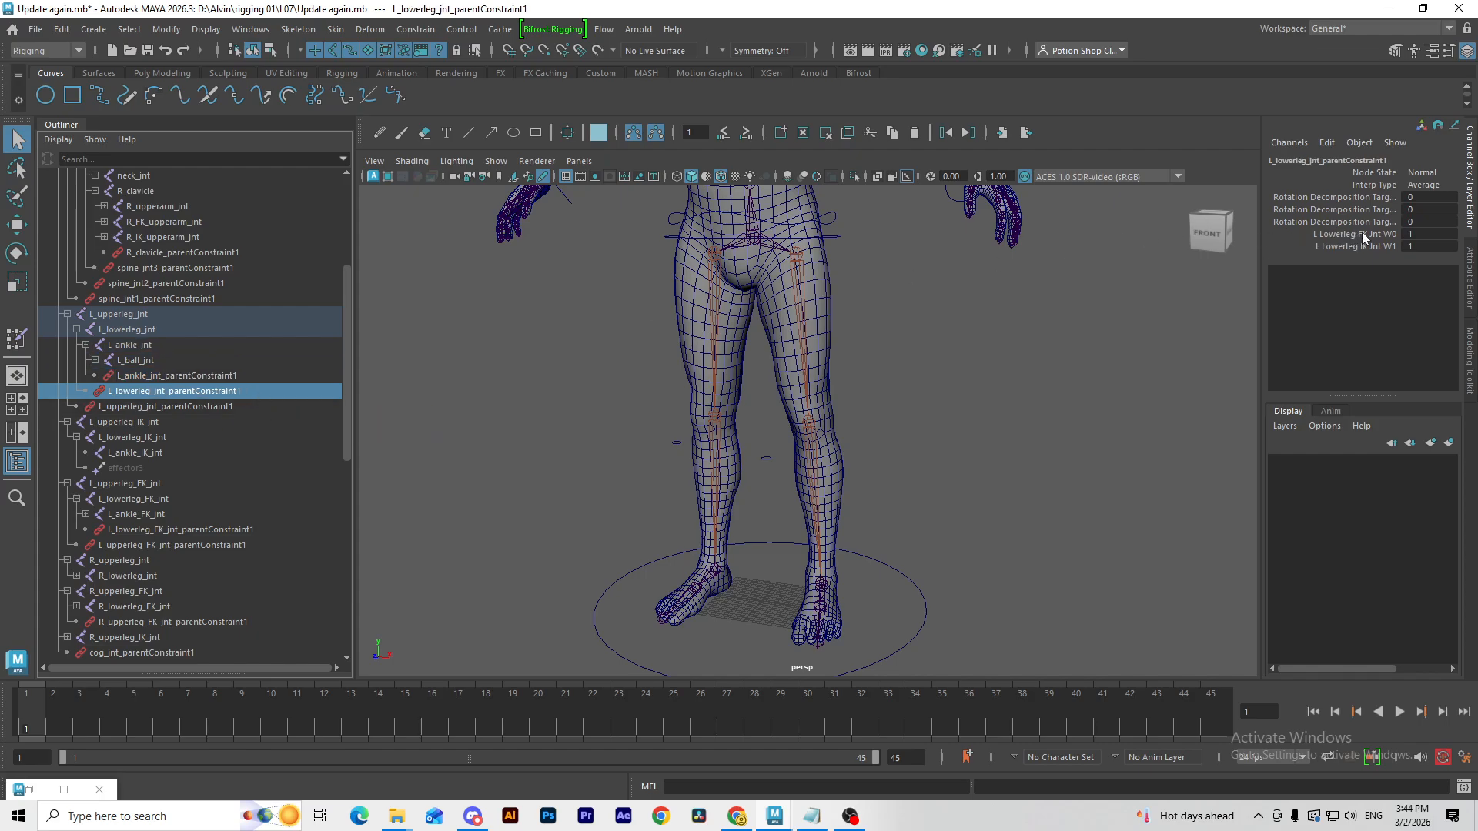
click(225, 408)
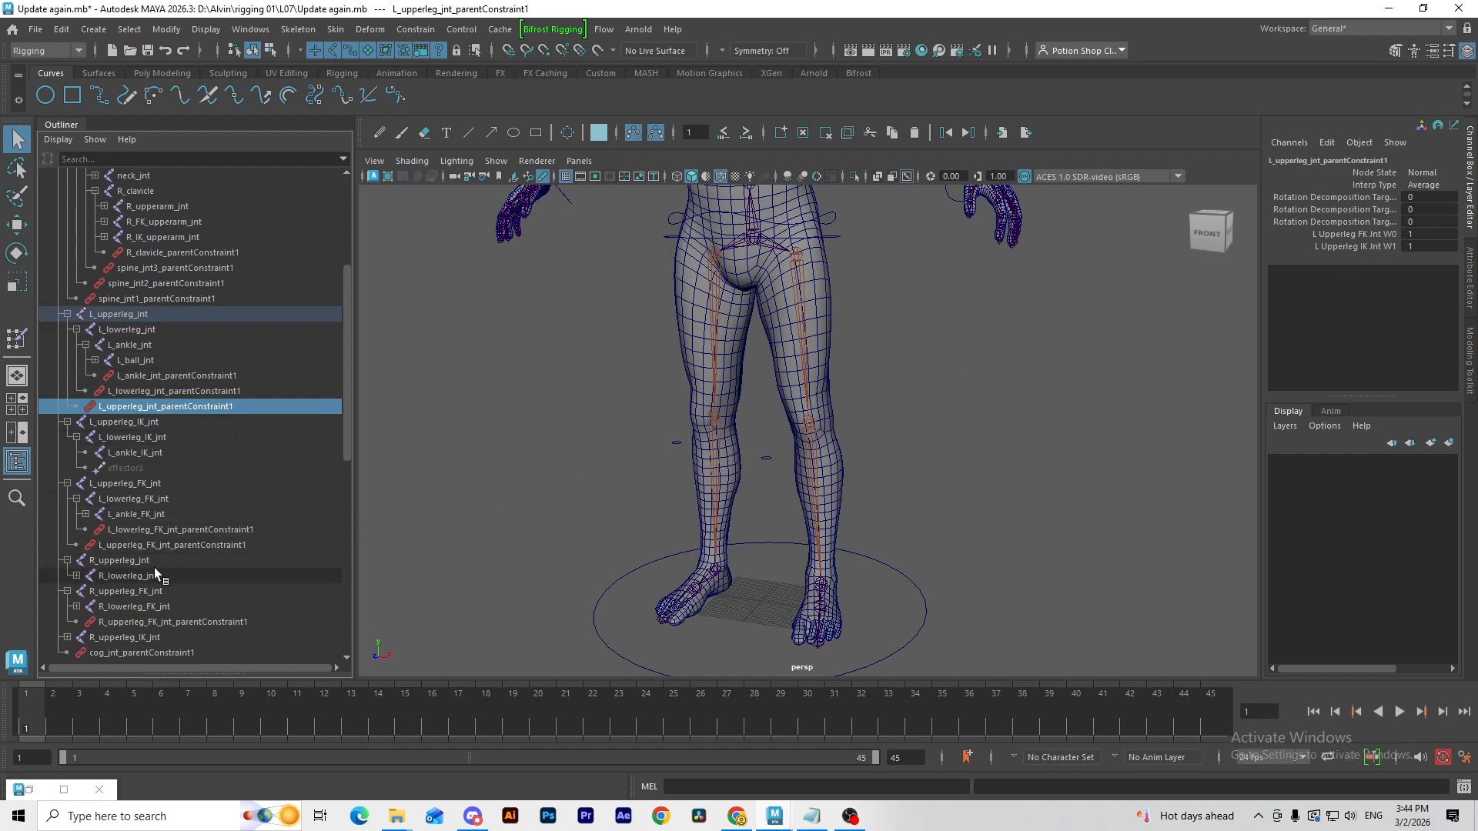
Step: Expand the right leg's main, FK and IK joint chains down to their ankle joints
scroll(154, 570, down, 5)
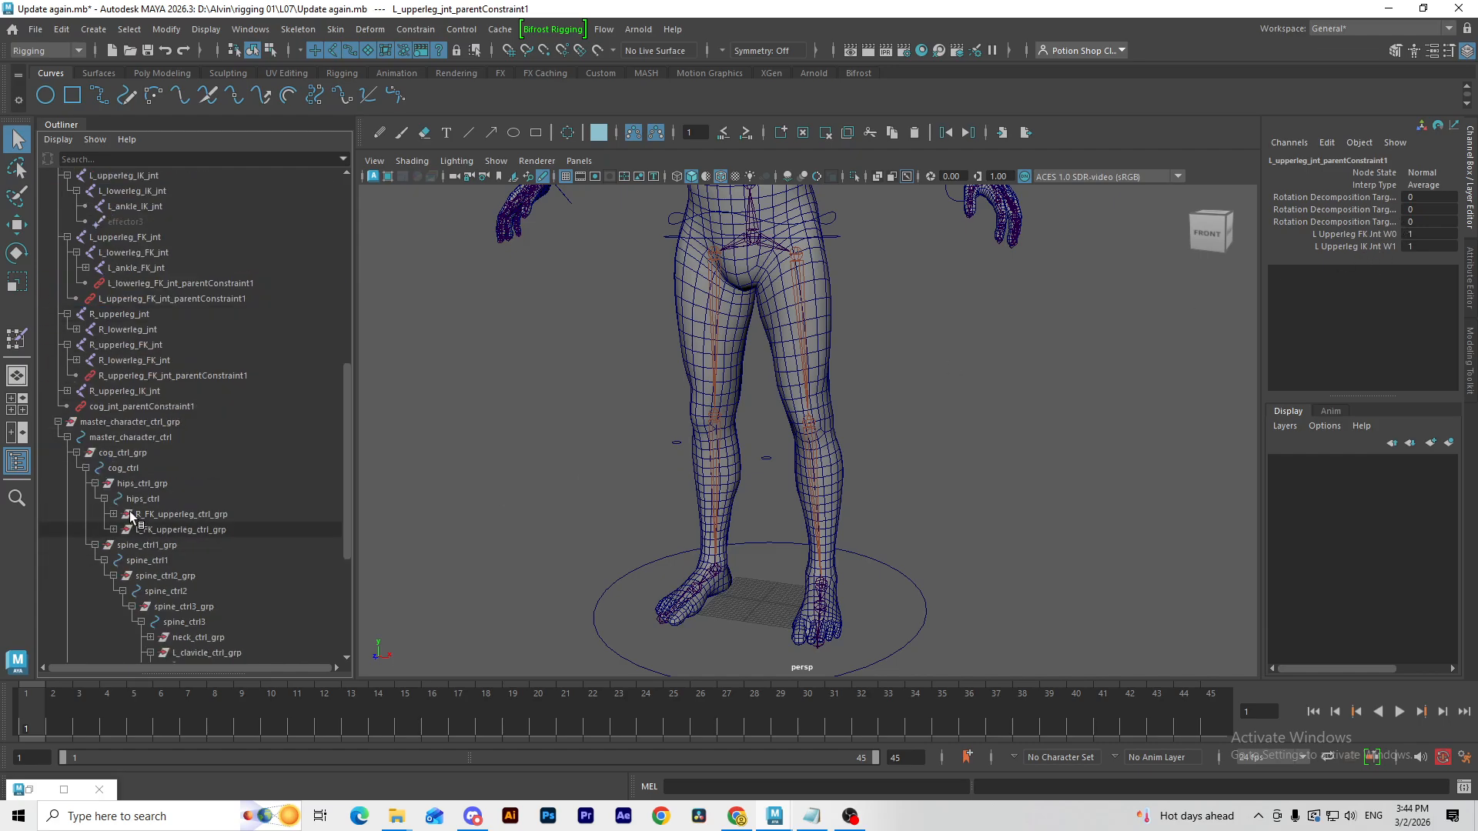
click(68, 391)
click(76, 406)
click(76, 360)
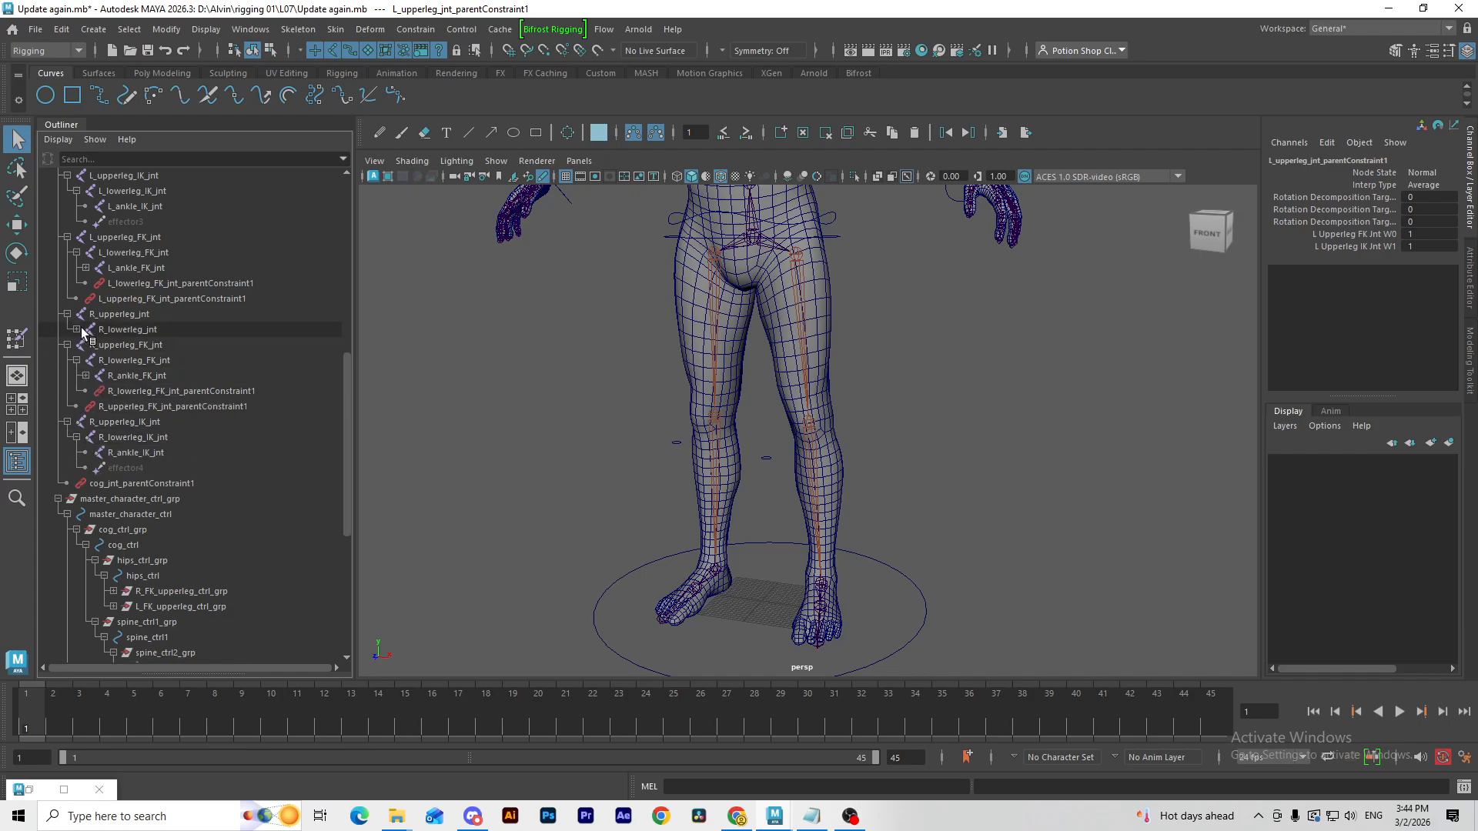
click(77, 329)
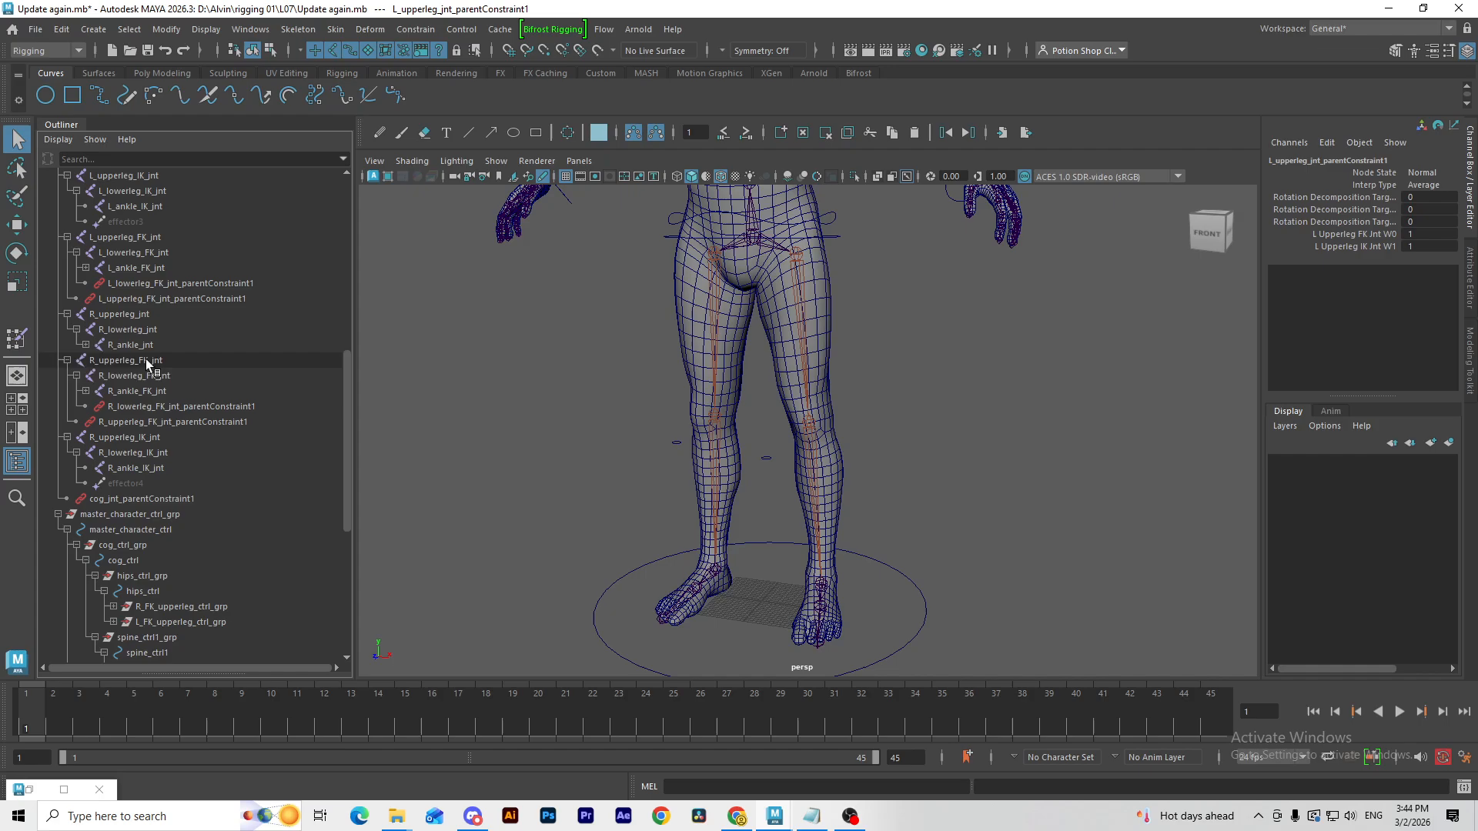
Step: Reorder R_upperleg_IK_jnt to sit directly above R_upperleg_FK_jnt and expand its chain to the ankle
click(108, 361)
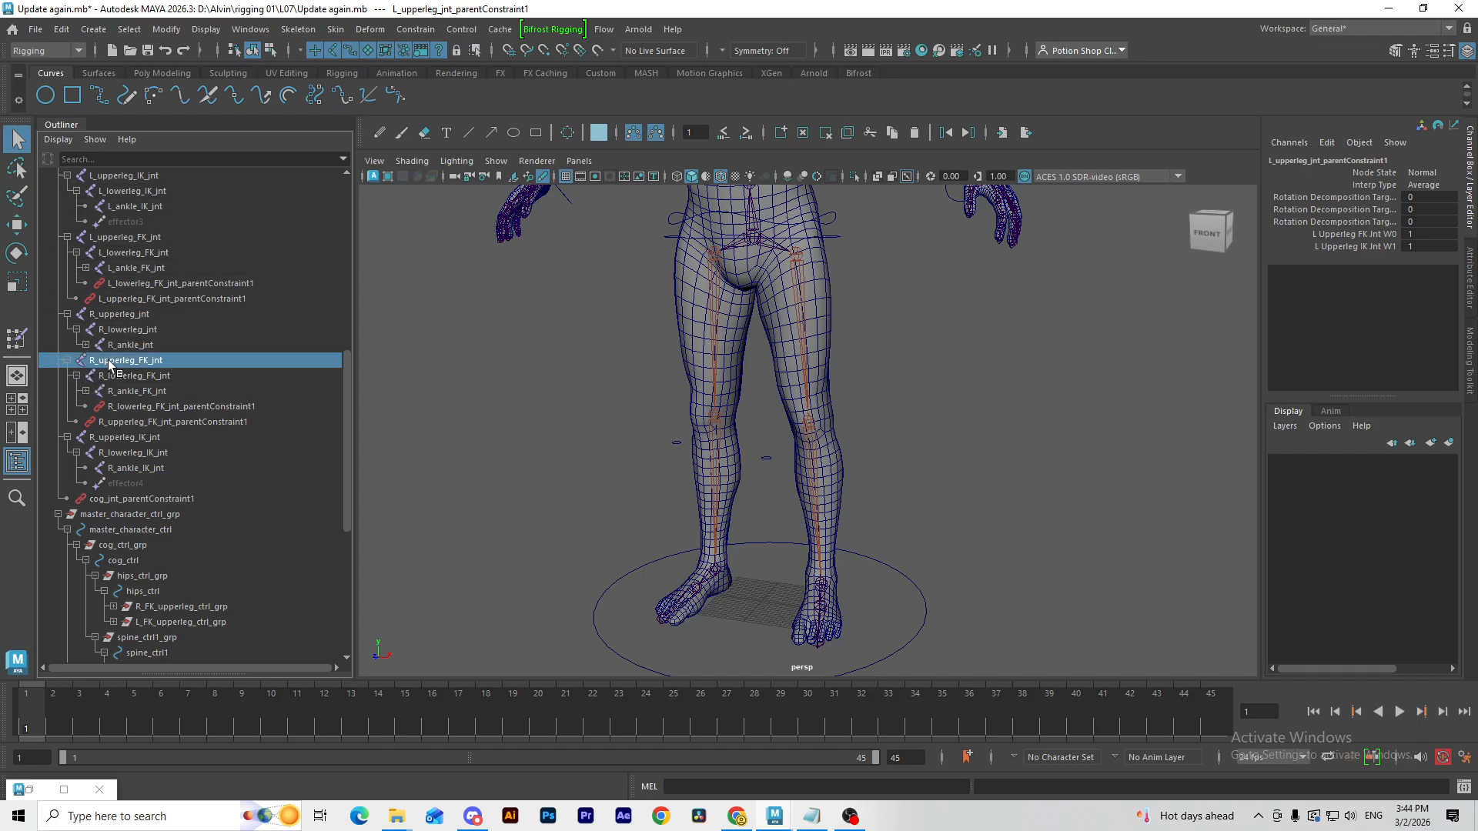
click(123, 437)
middle_drag(128, 441, 100, 374)
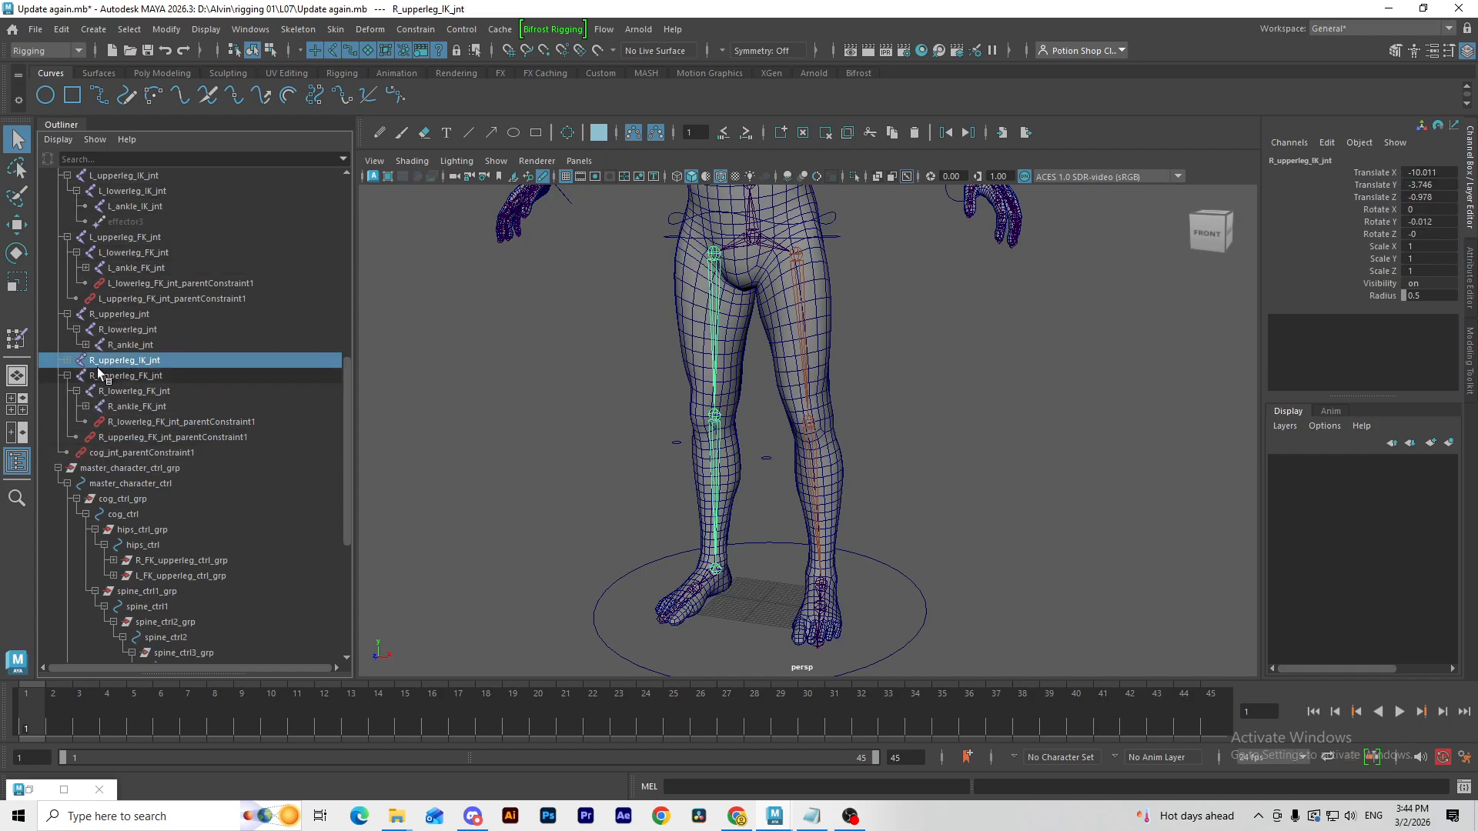
click(67, 360)
click(76, 375)
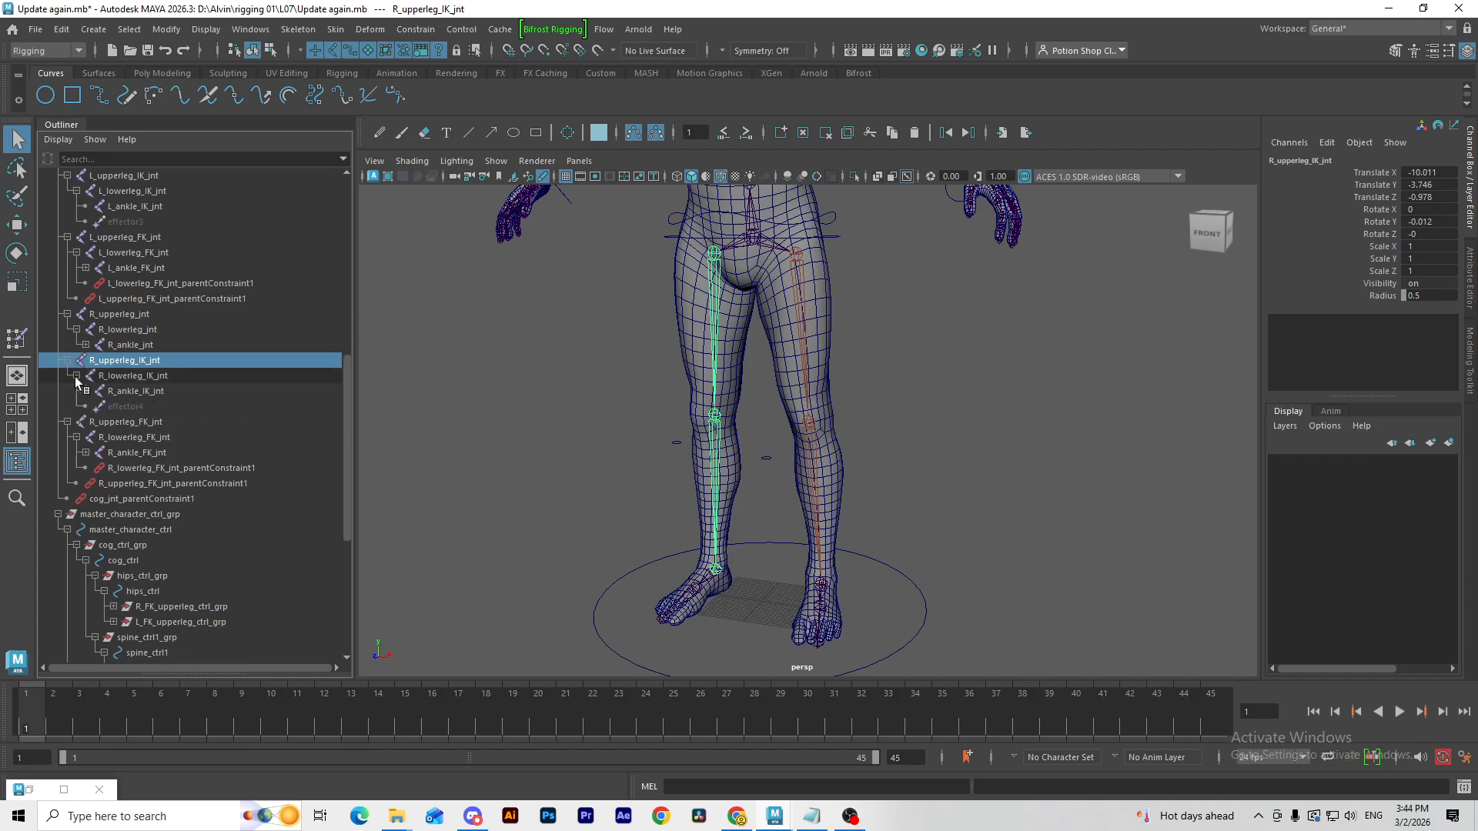
Step: Create a parent constraint driving R_ankle_jnt from R_ankle_FK_jnt and R_ankle_IK_jnt
click(169, 454)
ctrl+click(159, 391)
ctrl+click(161, 345)
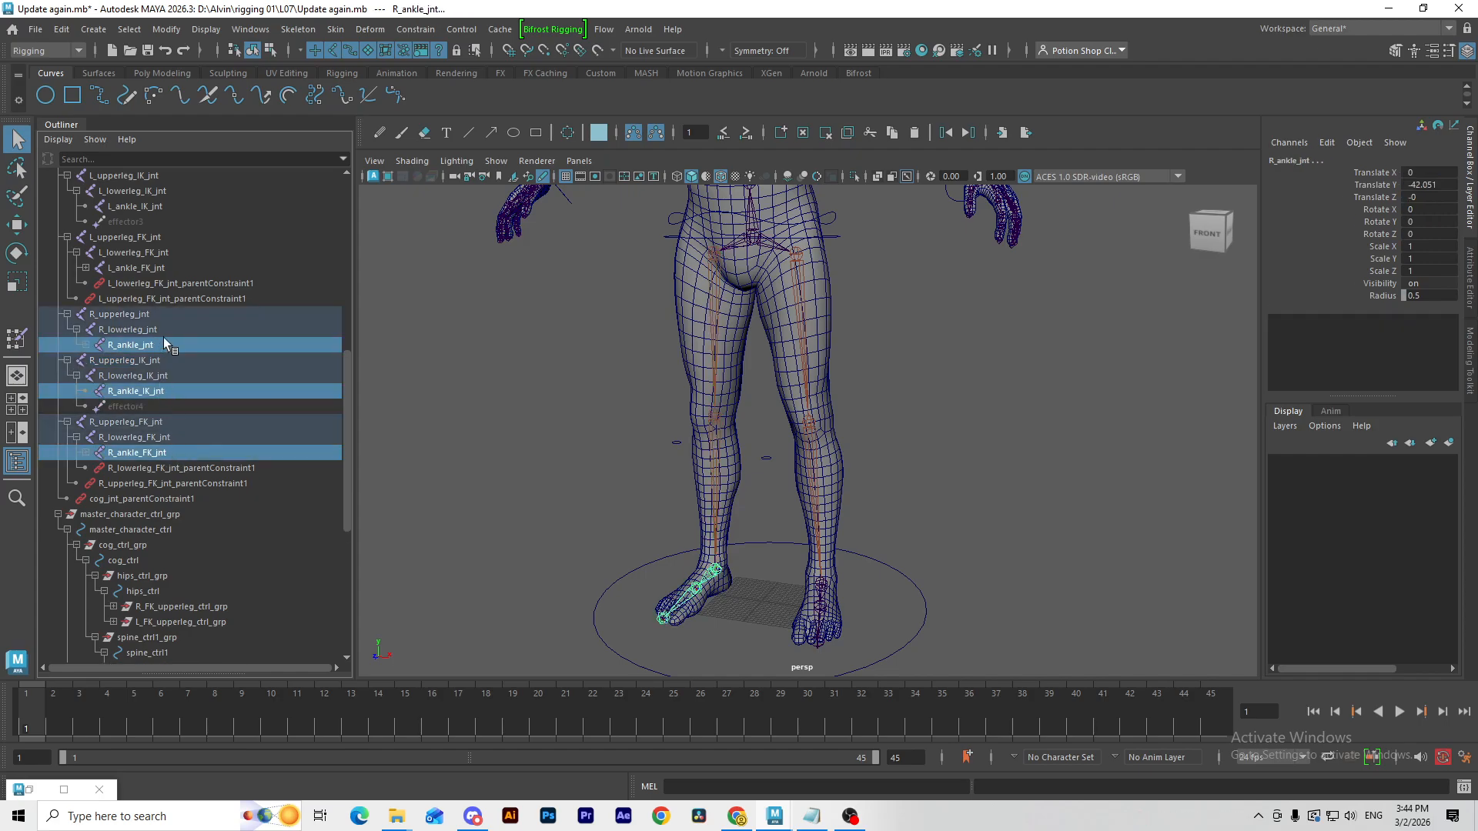
click(416, 29)
click(454, 63)
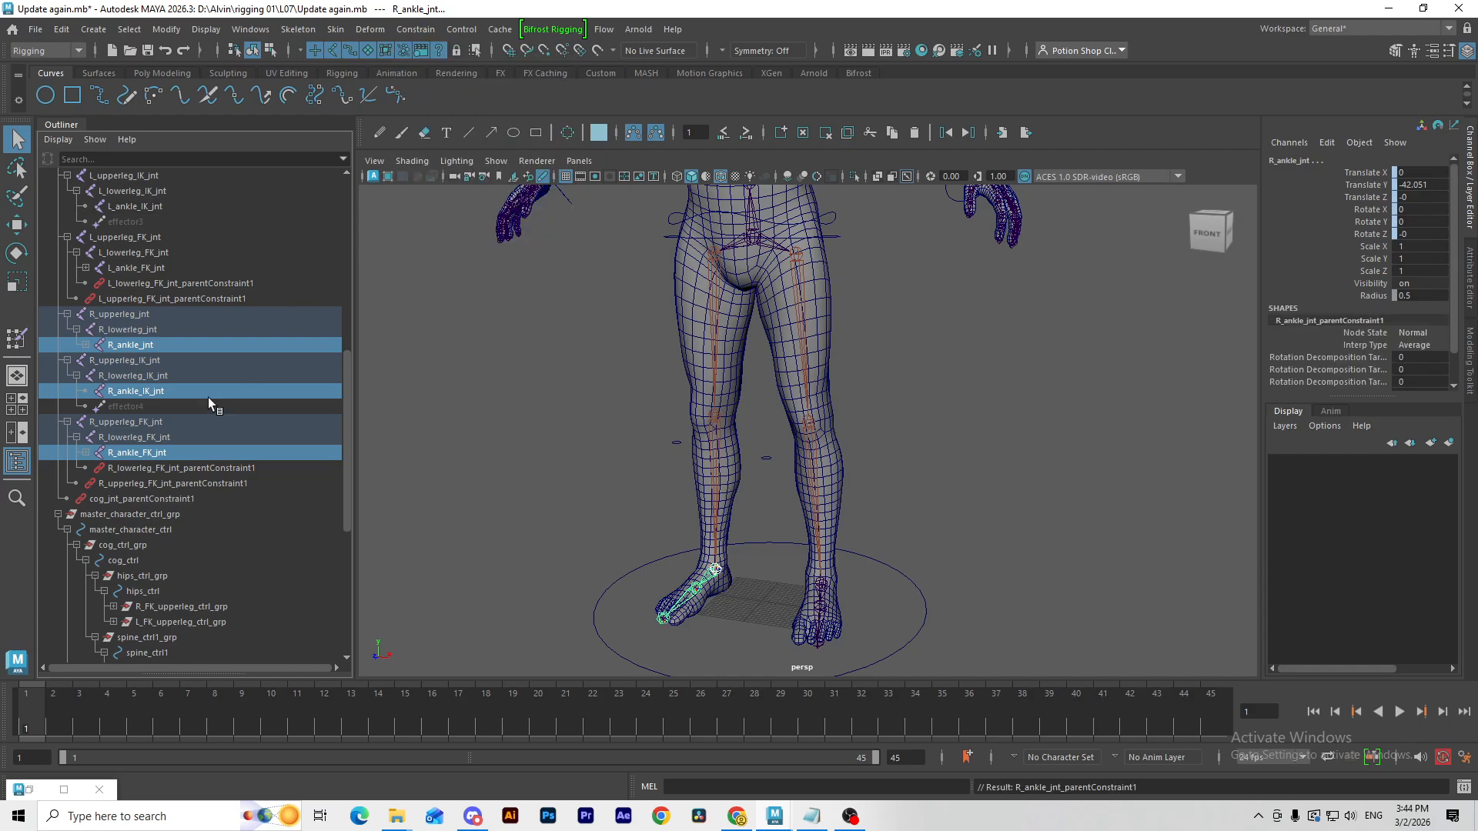
Step: Create a parent constraint driving R_lowerleg_jnt from R_lowerleg_FK_jnt and R_lowerleg_IK_jnt
click(160, 438)
ctrl+click(168, 376)
ctrl+click(164, 331)
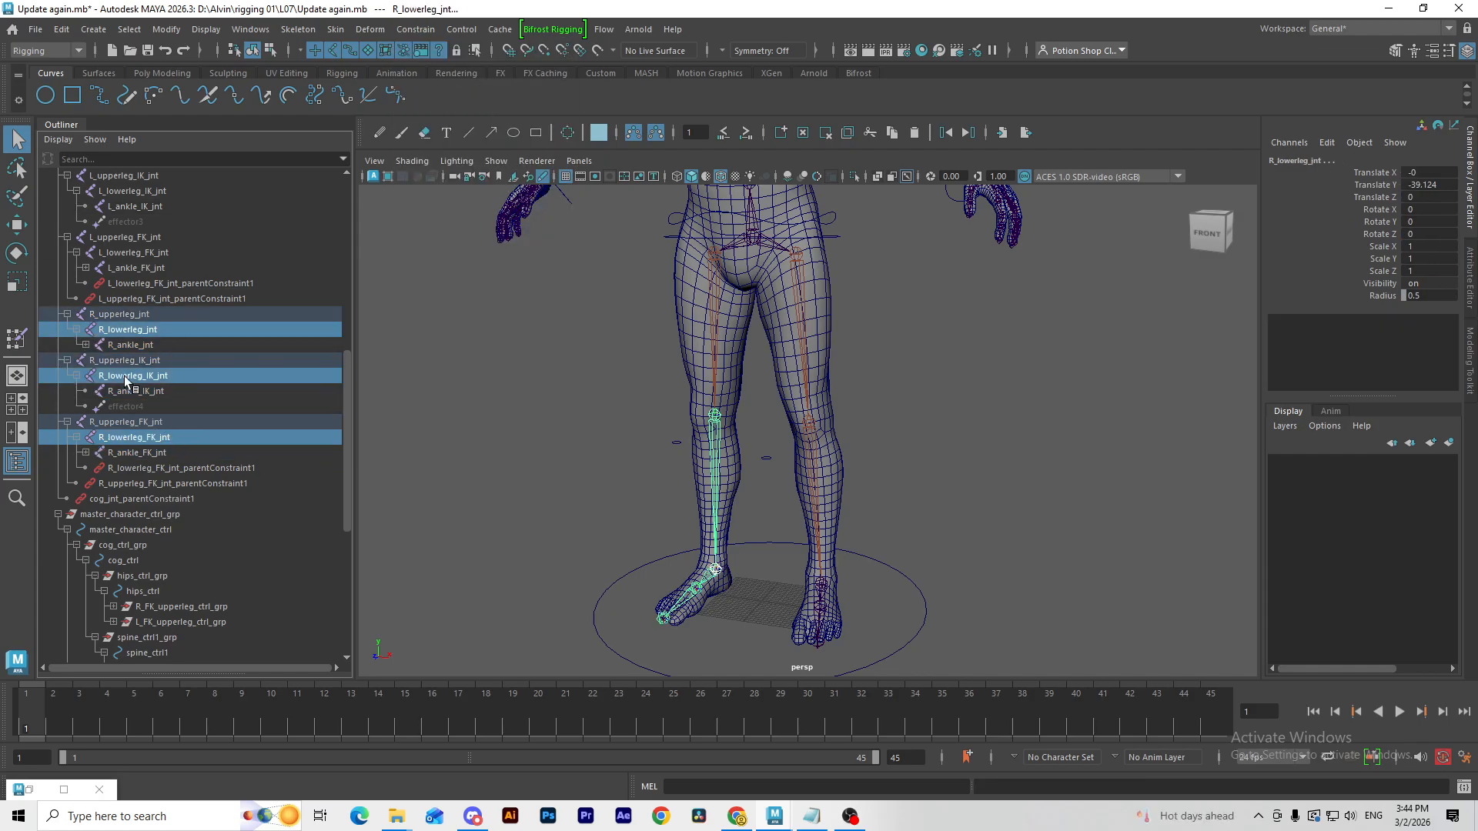
key(g)
Step: Create a parent constraint driving R_upperleg_jnt from R_upperleg_FK_jnt and R_upperleg_IK_jnt
click(146, 438)
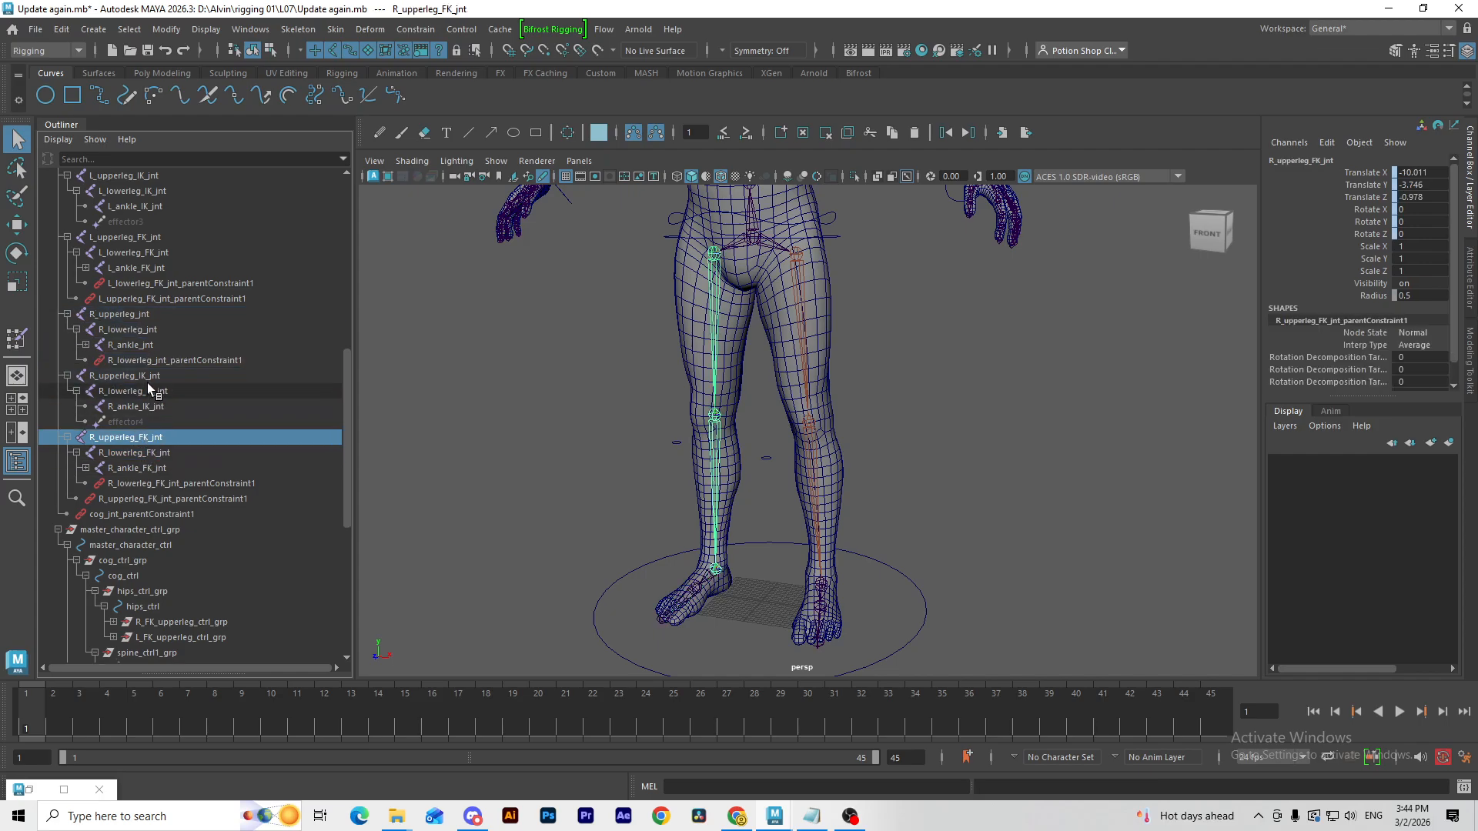
ctrl+click(147, 377)
ctrl+click(153, 315)
key(g)
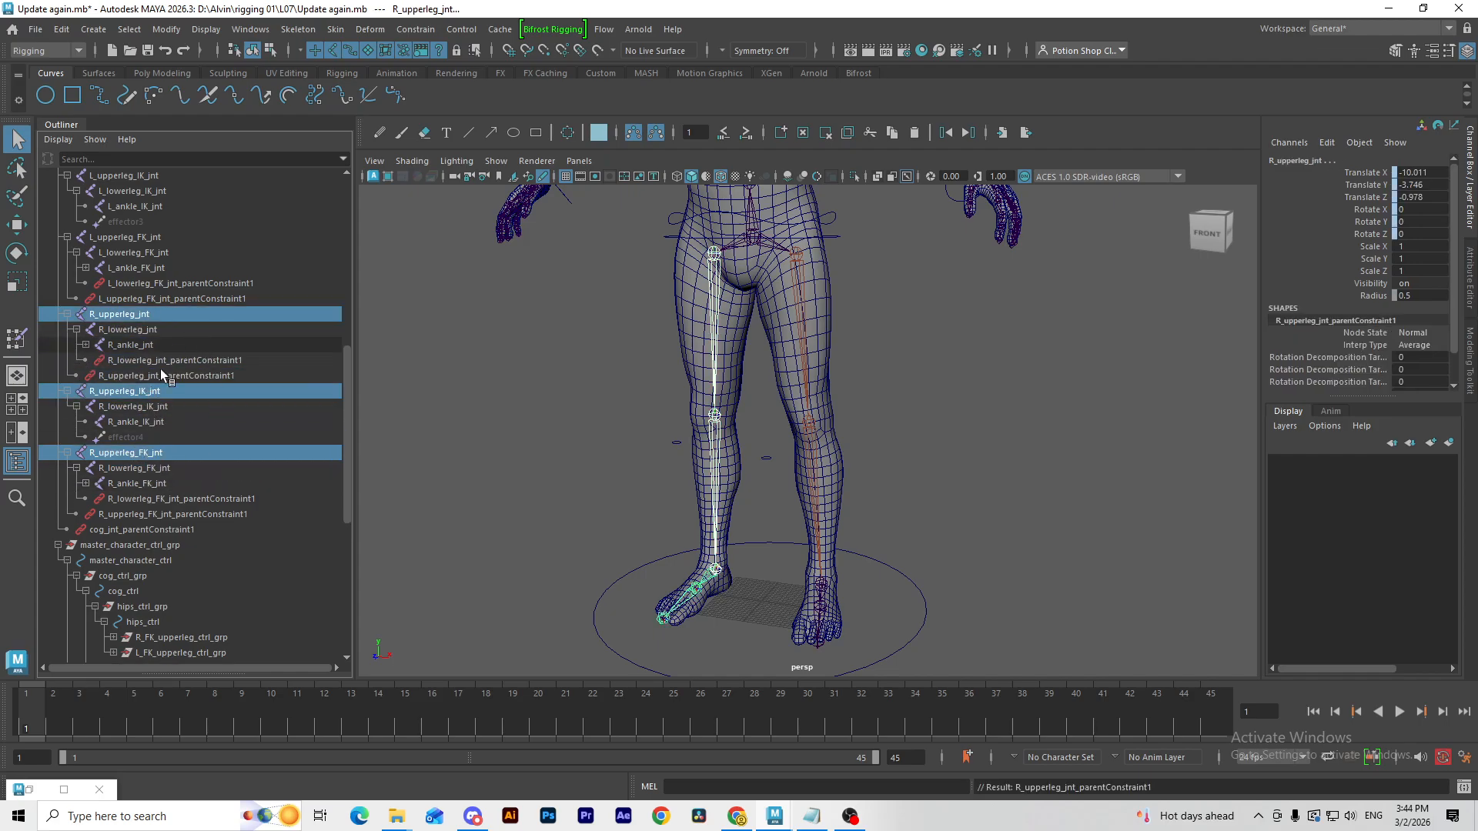
Step: Expand the left arm's main, FK and IK joint chains under L_clavicle down to their wrist joints
scroll(160, 368, up, 3)
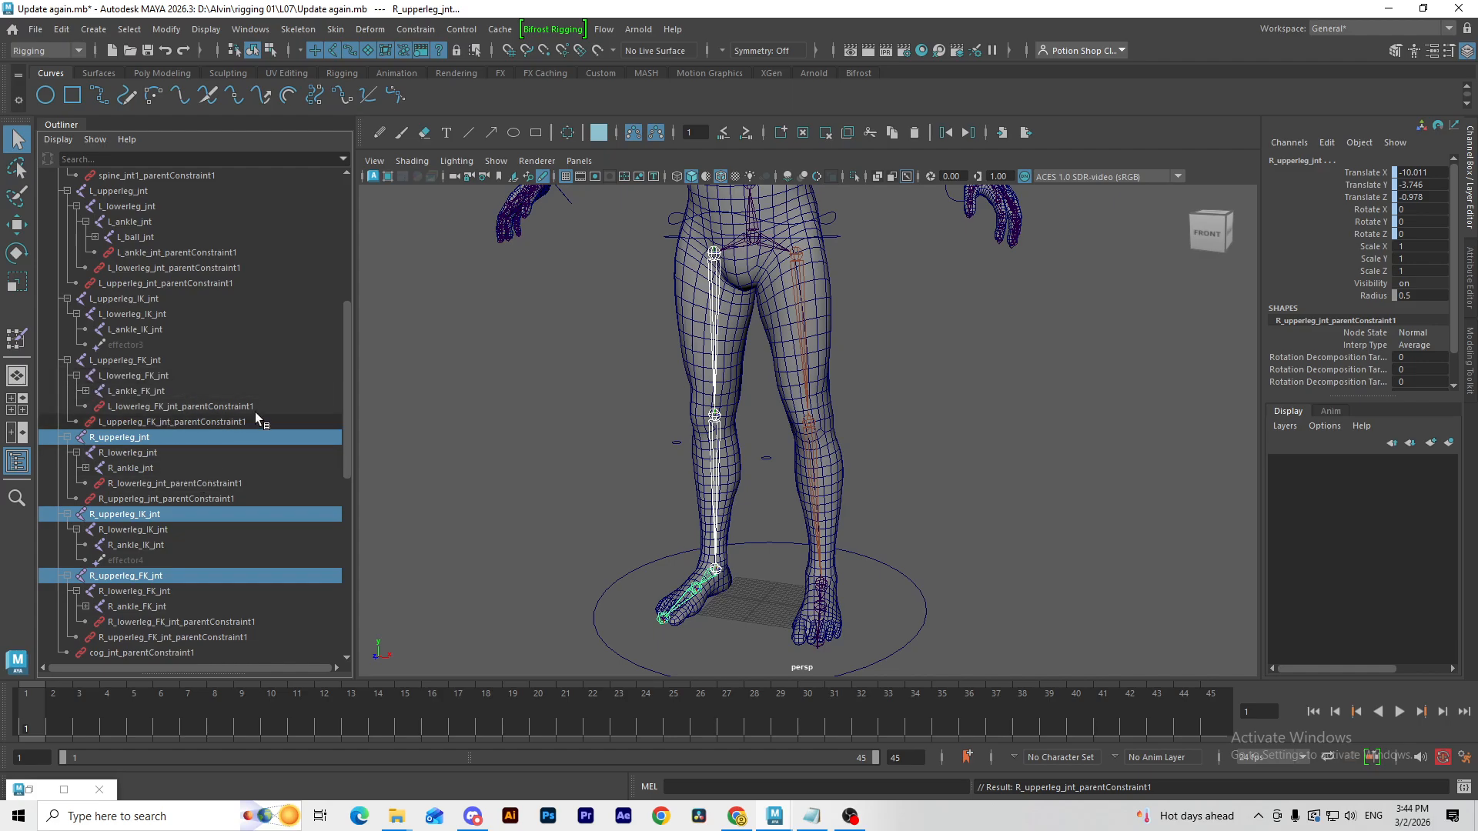
scroll(256, 414, up, 8)
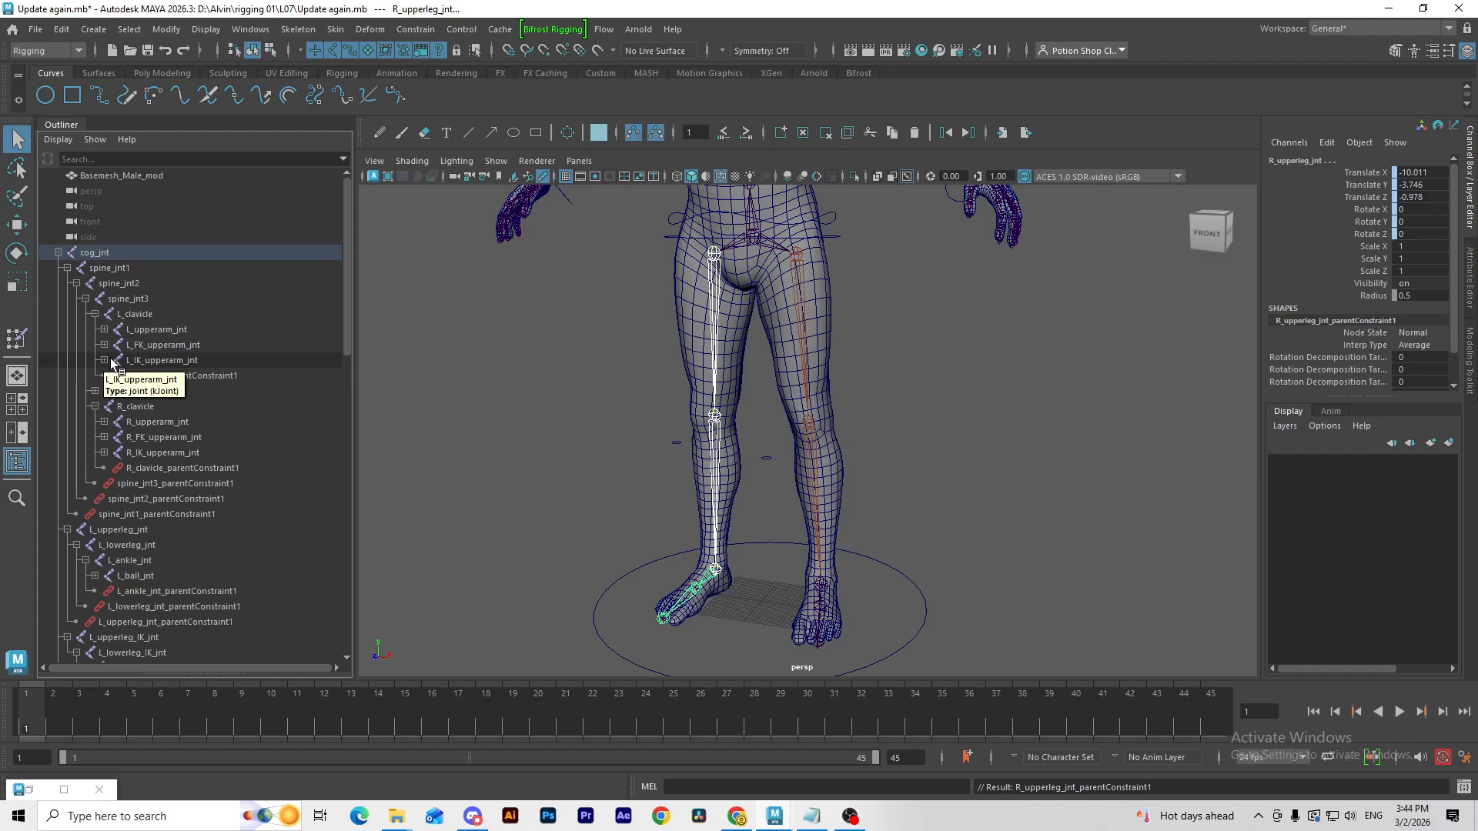
click(104, 361)
click(113, 376)
click(104, 345)
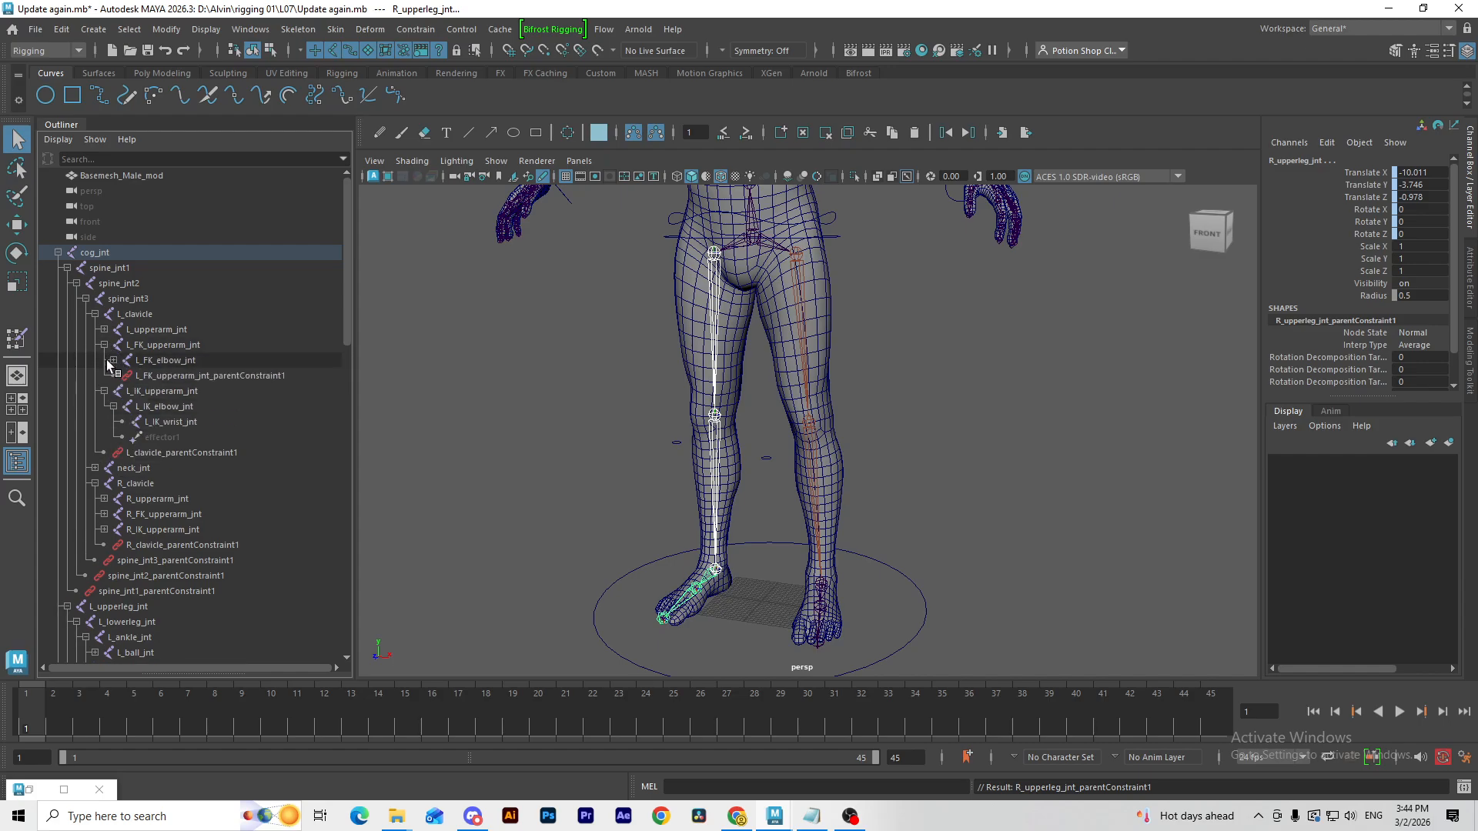
click(112, 360)
click(104, 330)
click(113, 345)
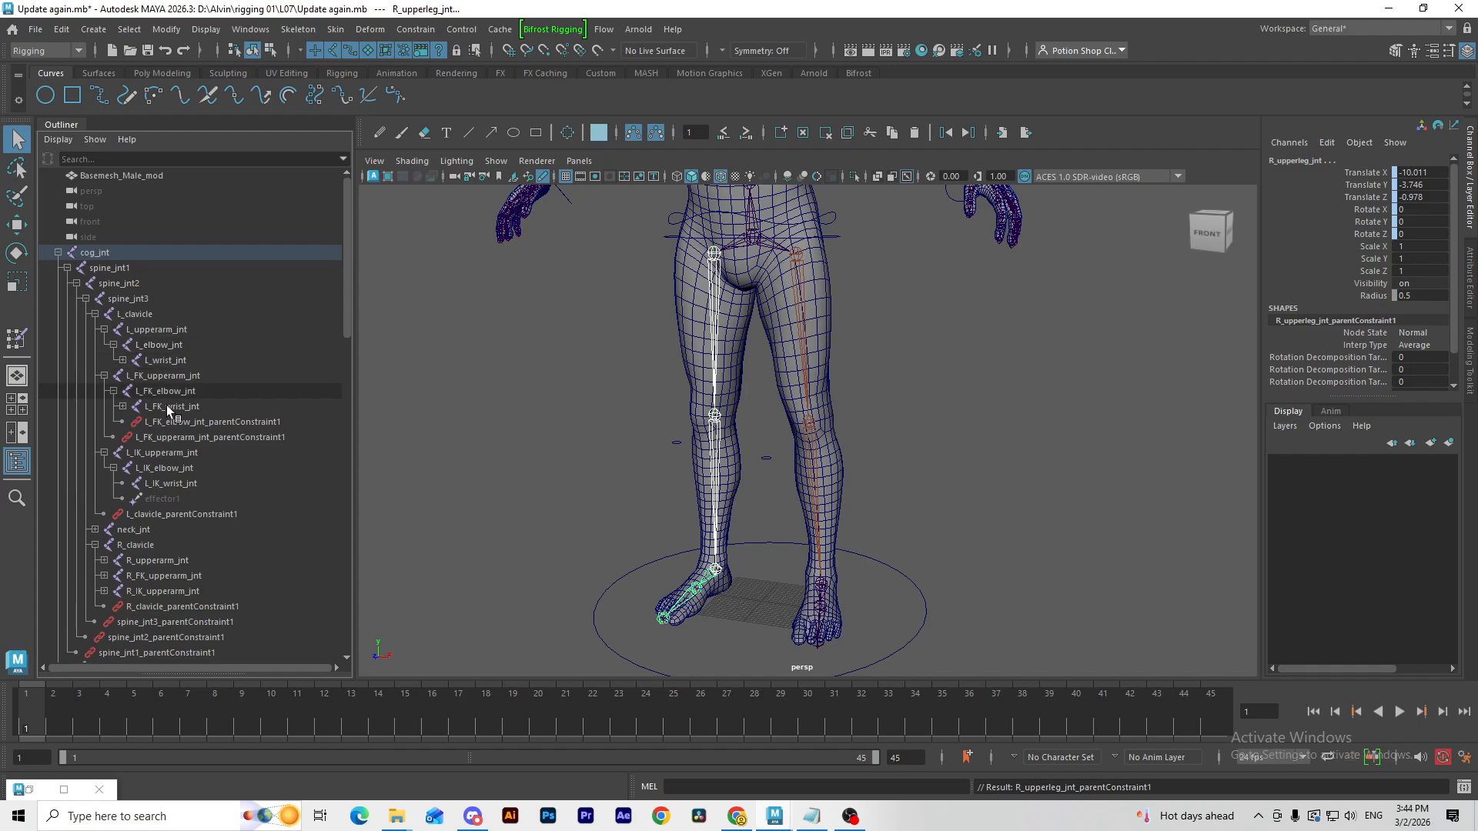
Step: Create a parent constraint driving L_wrist_jnt from L_IK_wrist_jnt and L_FK_wrist_jnt
click(179, 483)
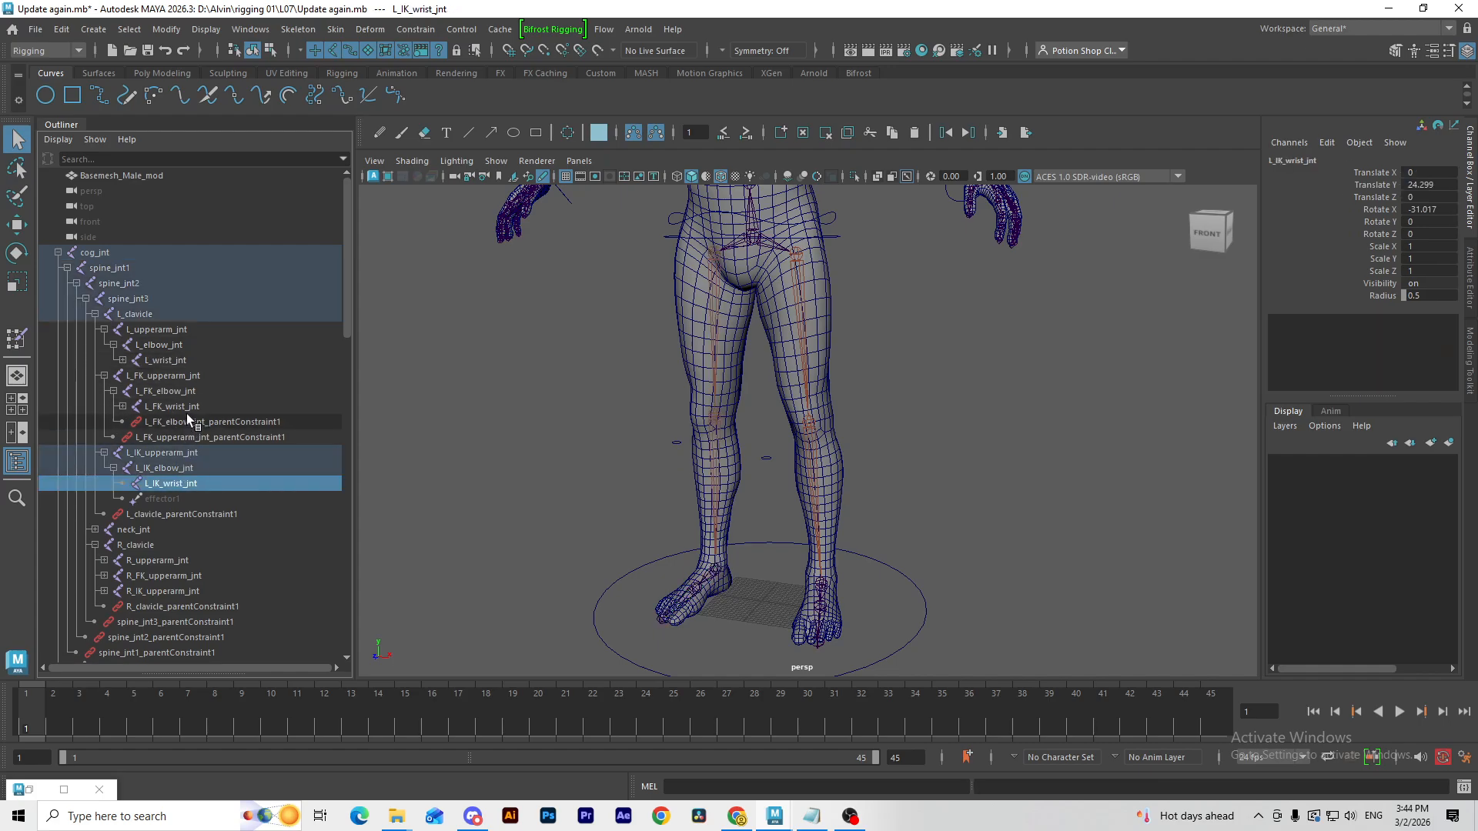
ctrl+click(187, 408)
ctrl+click(184, 362)
key(g)
Step: Create a parent constraint driving L_elbow_jnt from L_IK_elbow_jnt and L_FK_elbow_jnt
click(188, 467)
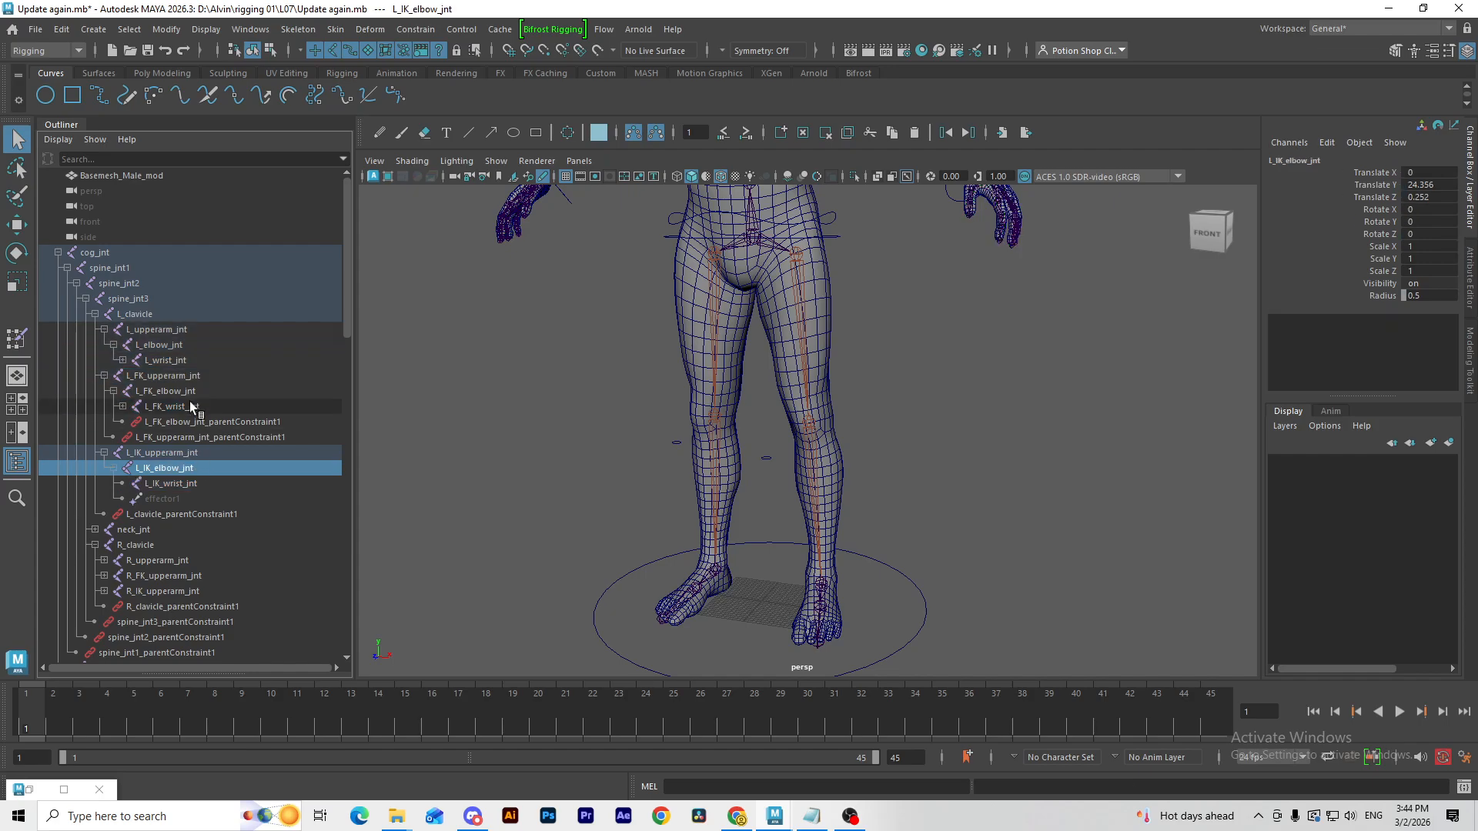
ctrl+click(188, 393)
ctrl+click(182, 344)
key(g)
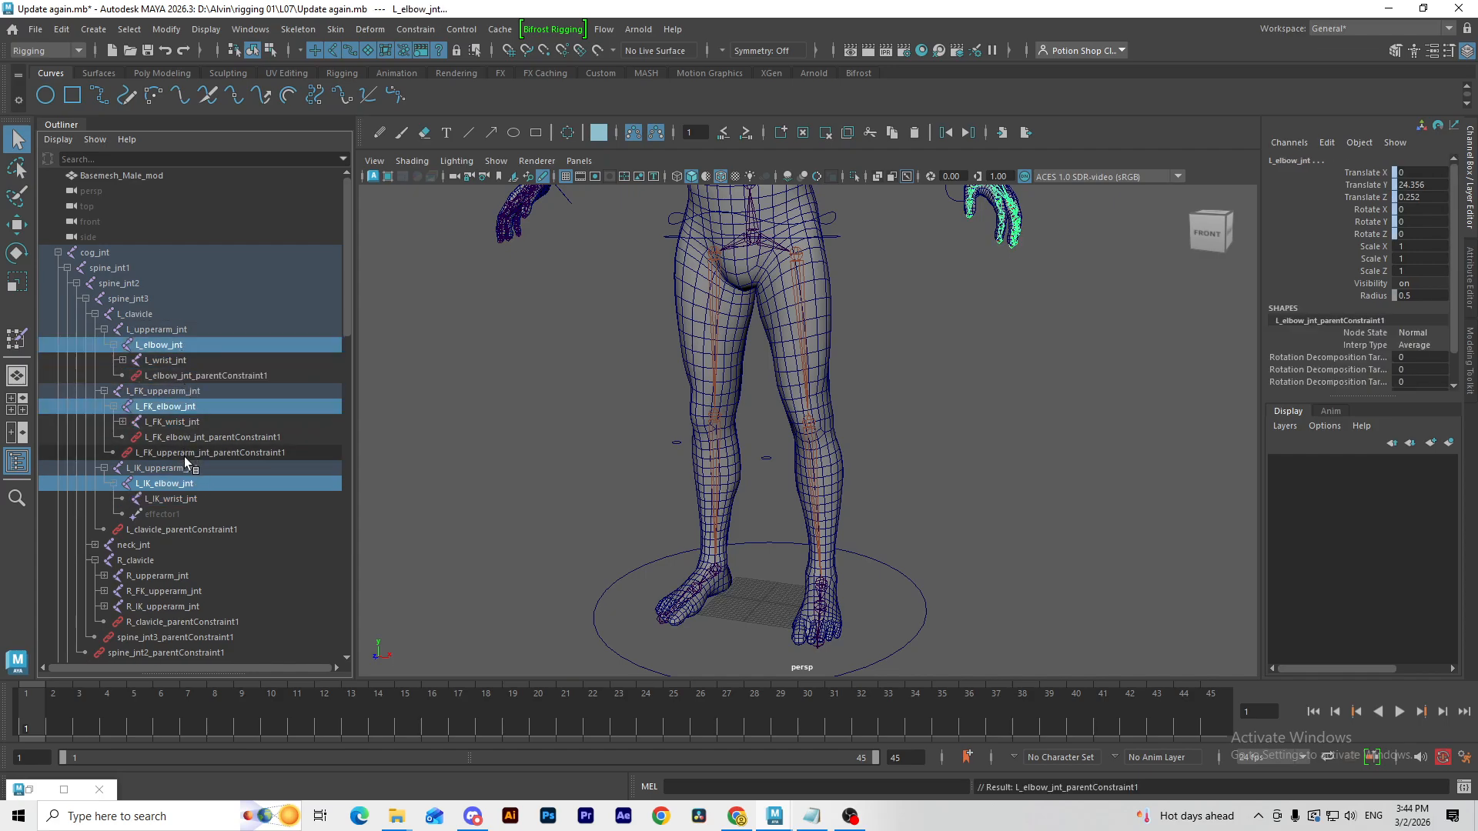
Step: Create a parent constraint driving L_upperarm_jnt from L_IK_upperarm_jnt and L_FK_upperarm_jnt
click(186, 467)
ctrl+click(184, 391)
ctrl+click(184, 331)
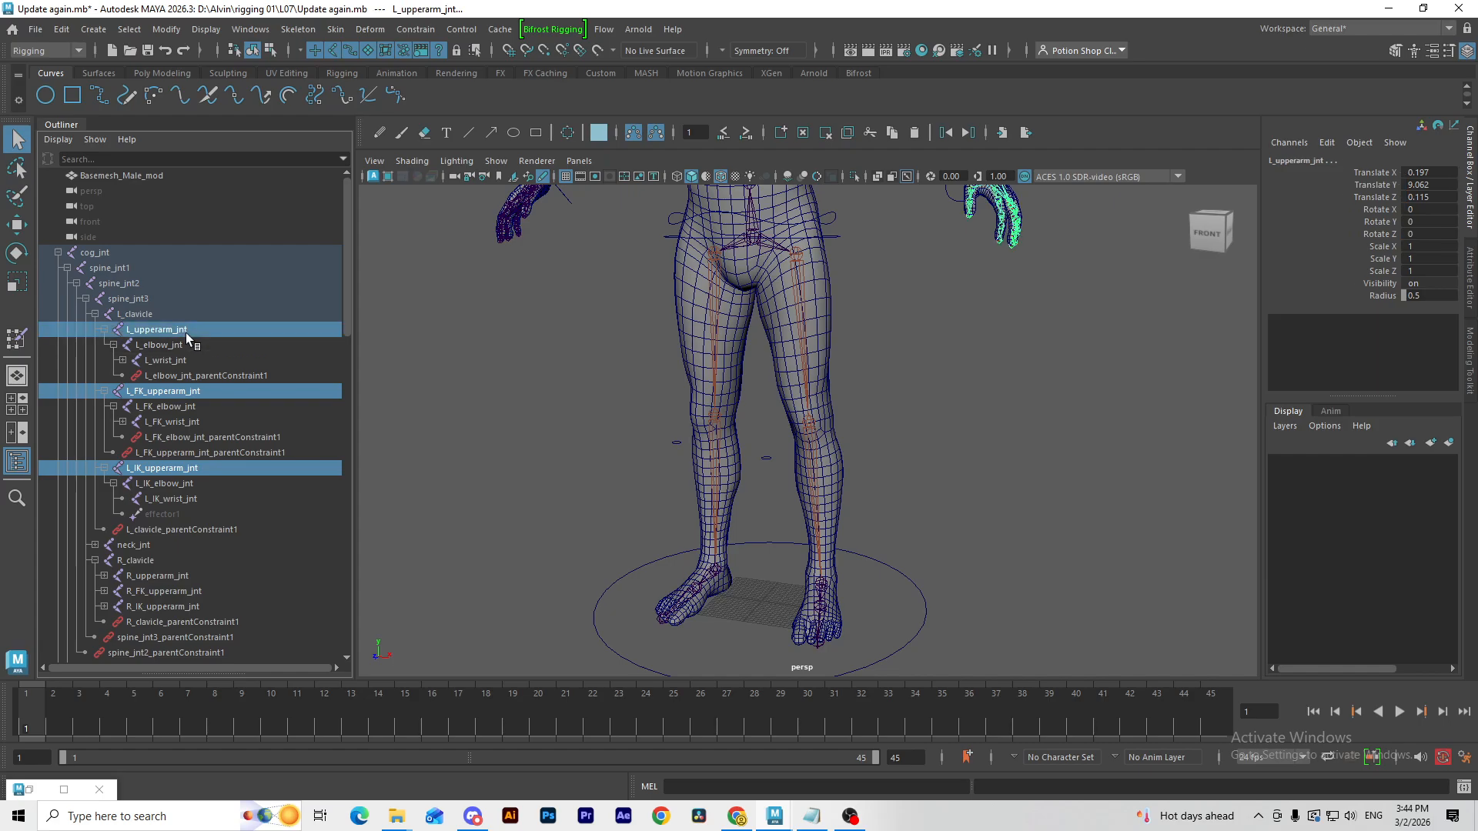
key(g)
Step: Expand the right arm's main, FK and IK joint chains under R_clavicle down to their wrist joints
scroll(198, 374, down, 4)
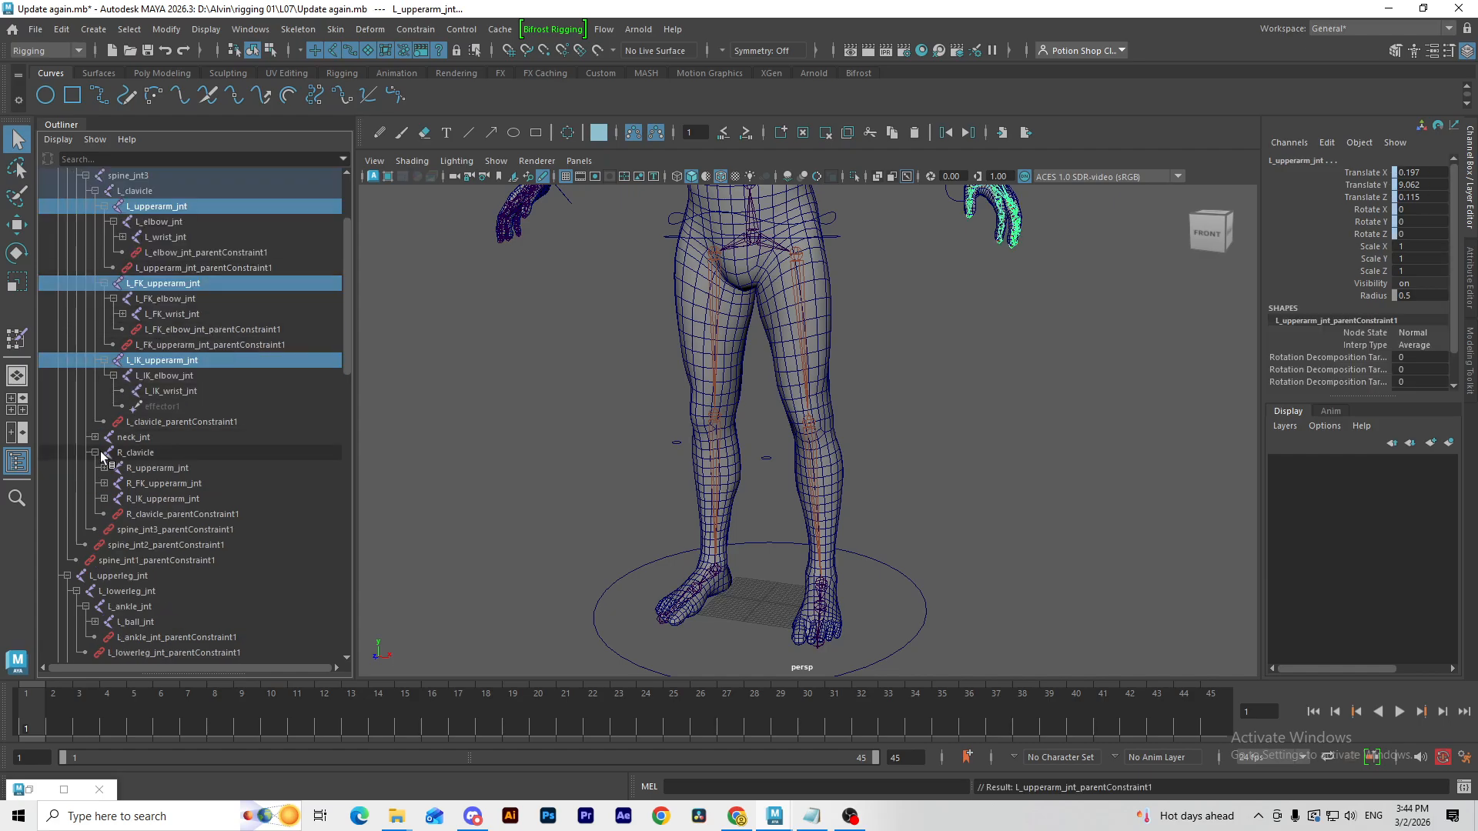
click(104, 499)
click(104, 484)
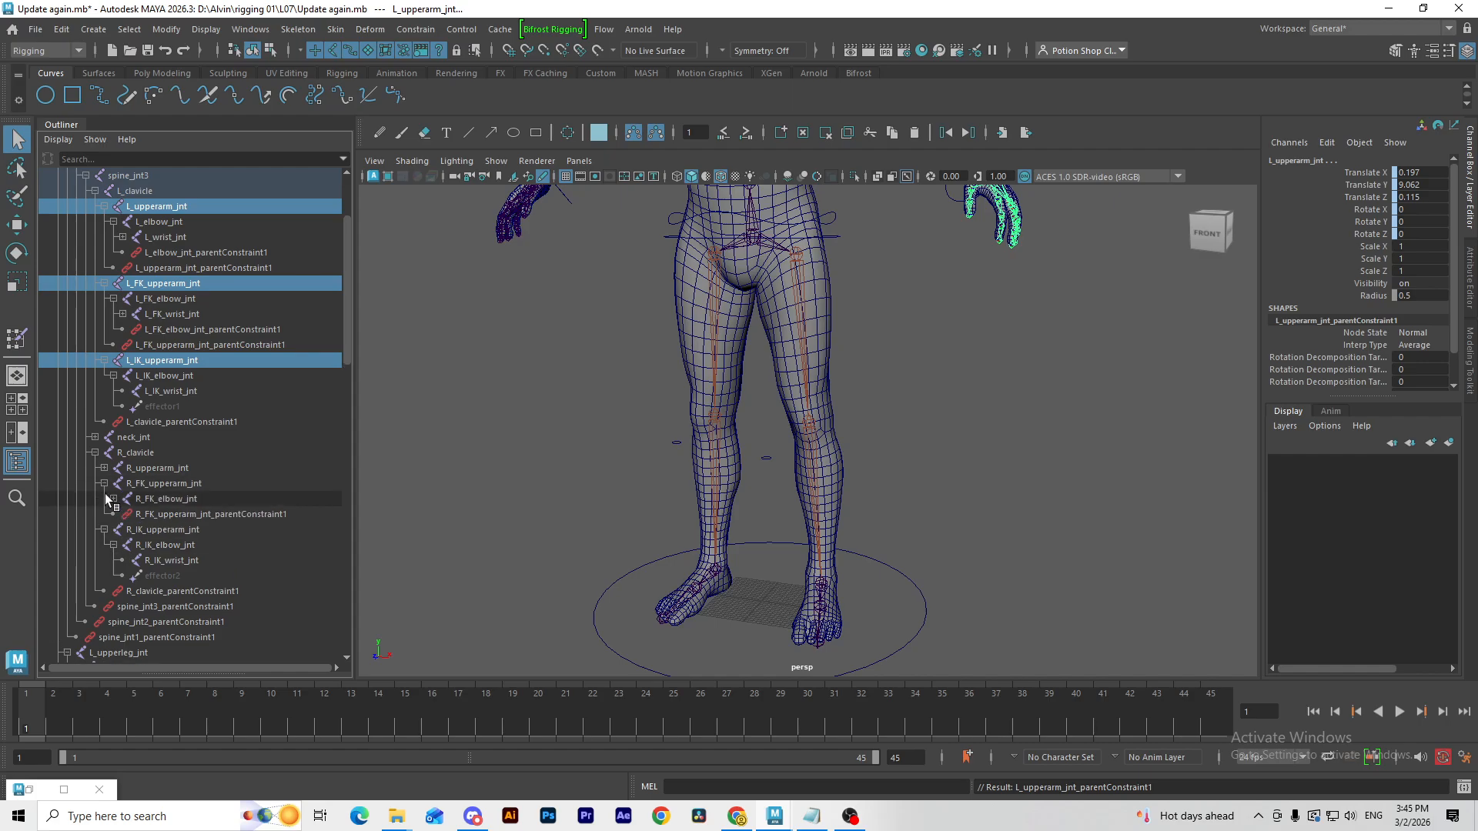
click(113, 499)
click(104, 468)
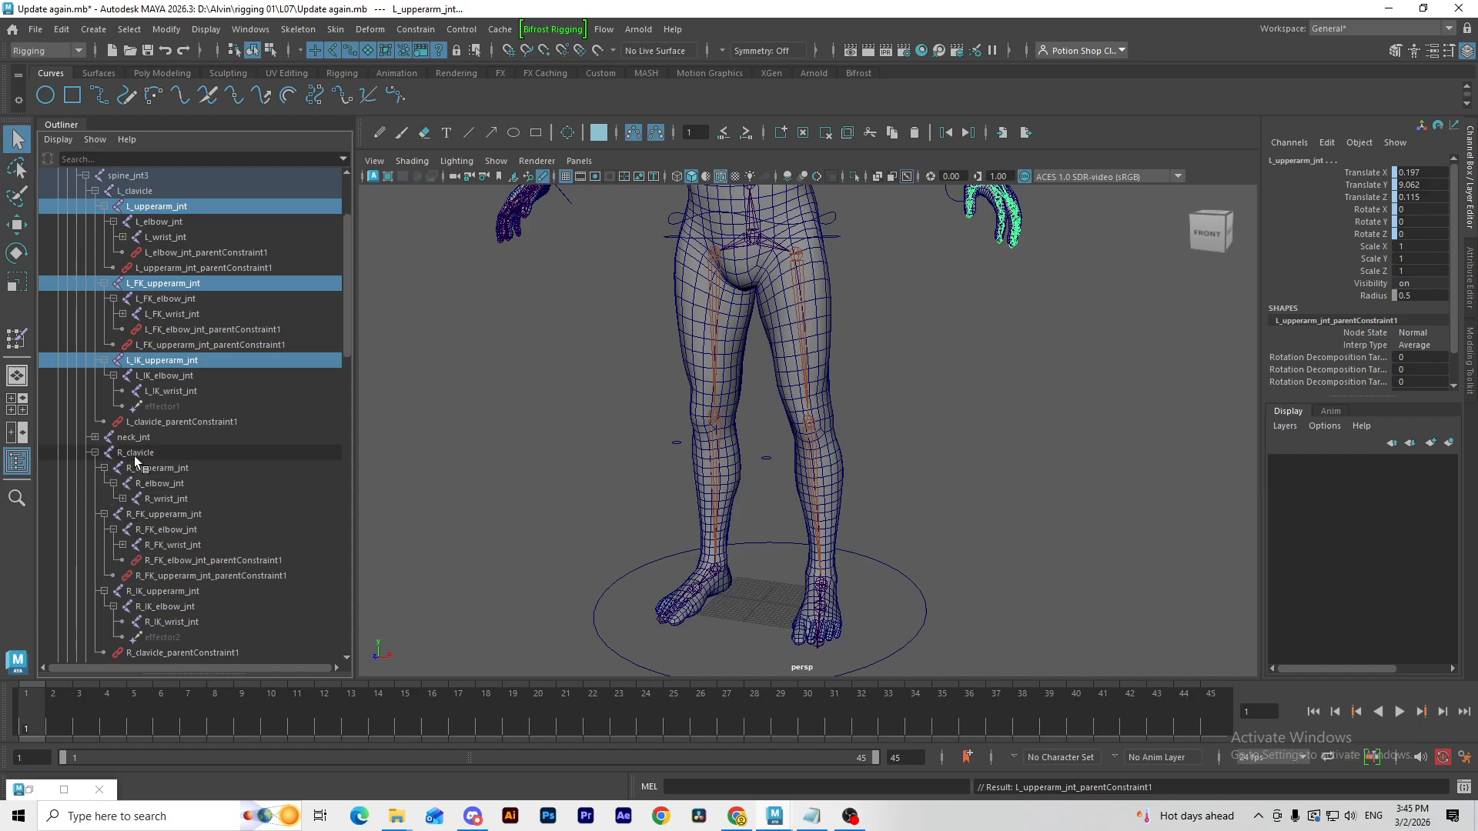
Step: Create a parent constraint driving R_wrist_jnt from R_IK_wrist_jnt and R_FK_wrist_jnt
scroll(134, 456, down, 4)
click(165, 499)
ctrl+click(186, 423)
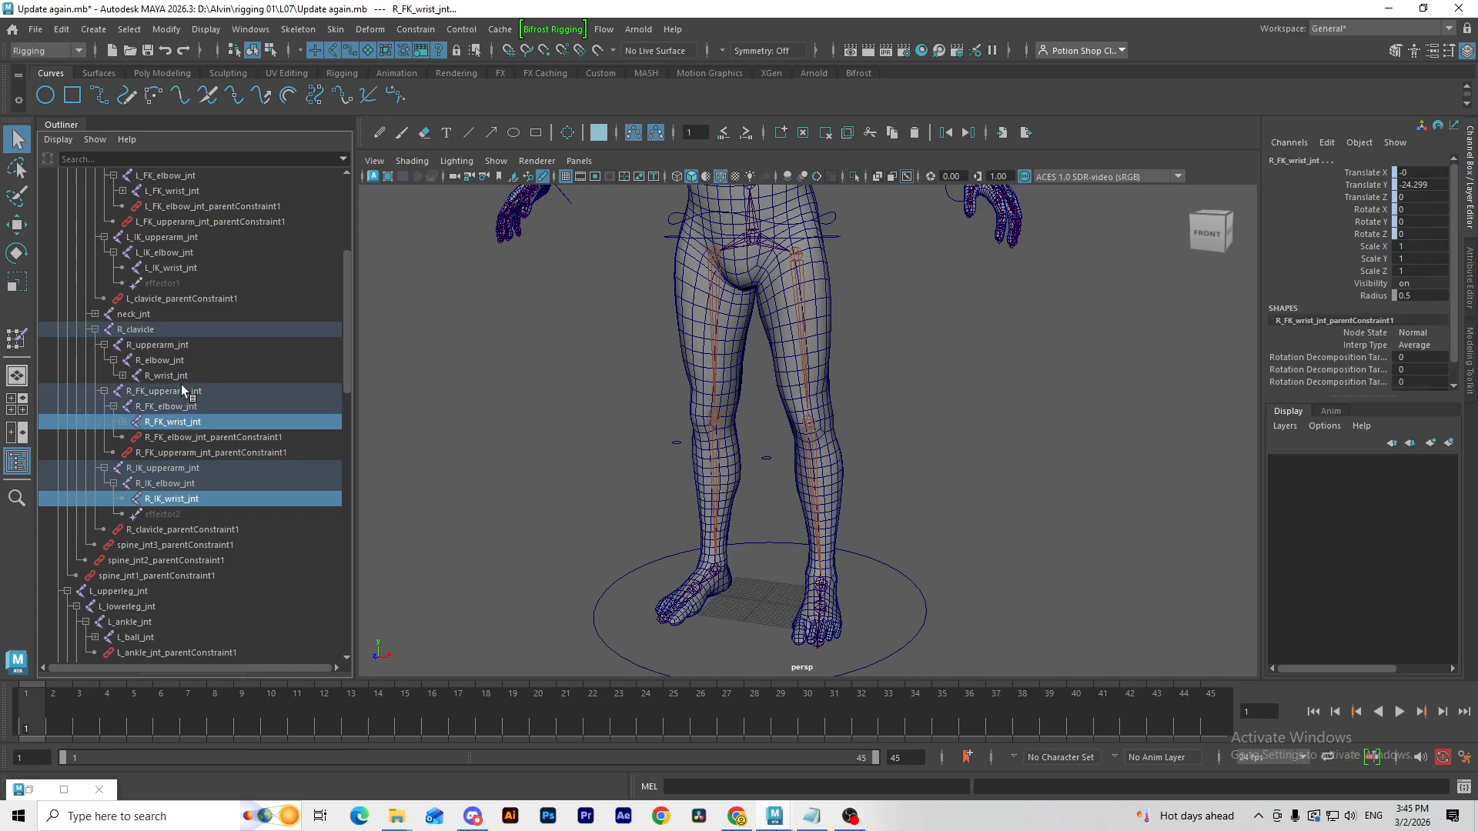
Step: Create a parent constraint driving R_elbow_jnt from R_IK_elbow_jnt and R_FK_elbow_jnt
click(188, 483)
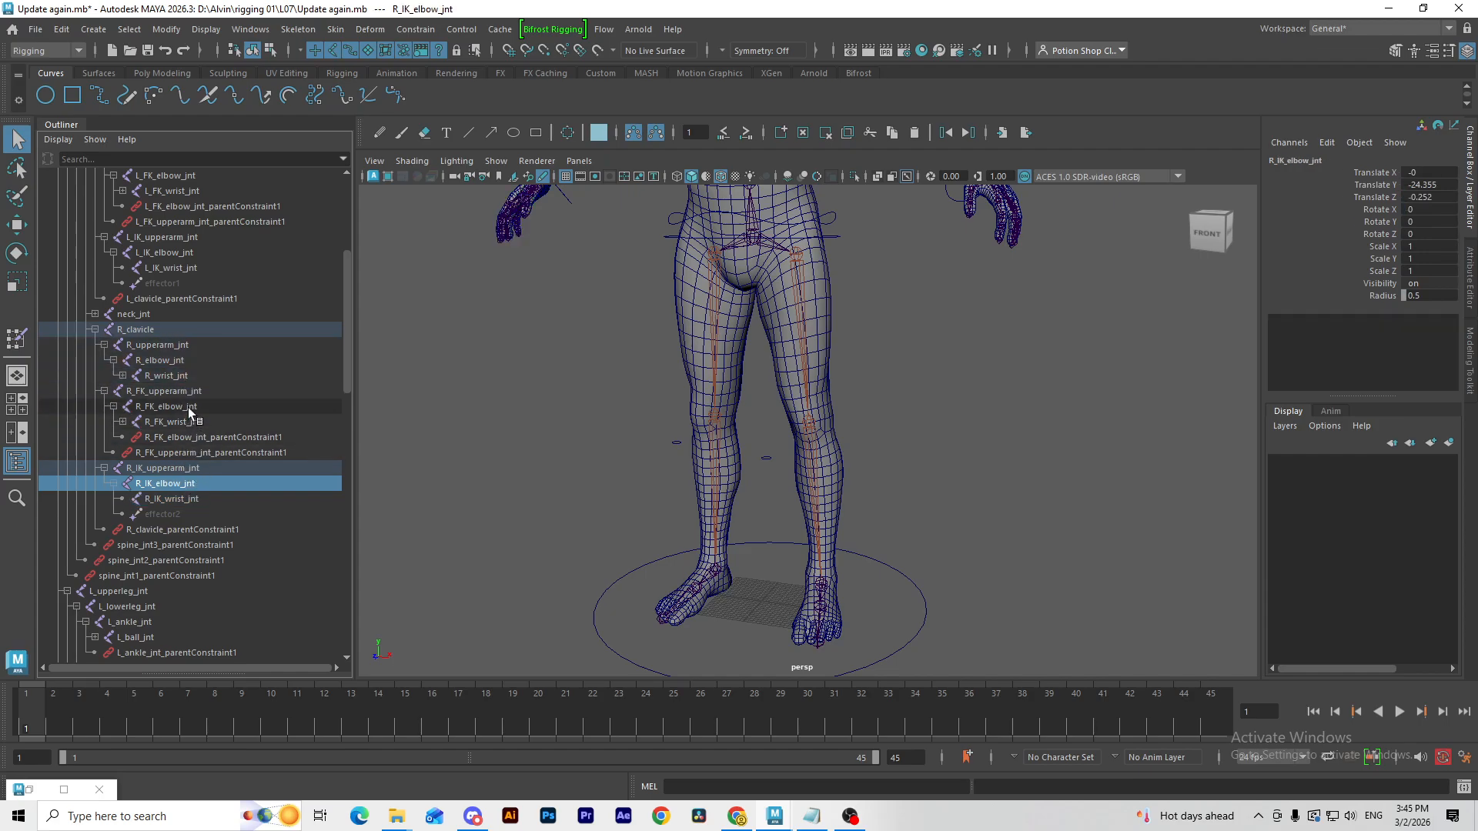
ctrl+click(187, 408)
ctrl+click(187, 361)
key(g)
Step: Create a parent constraint driving R_upperarm_jnt from R_IK_upperarm_jnt and R_FK_upperarm_jnt
click(186, 484)
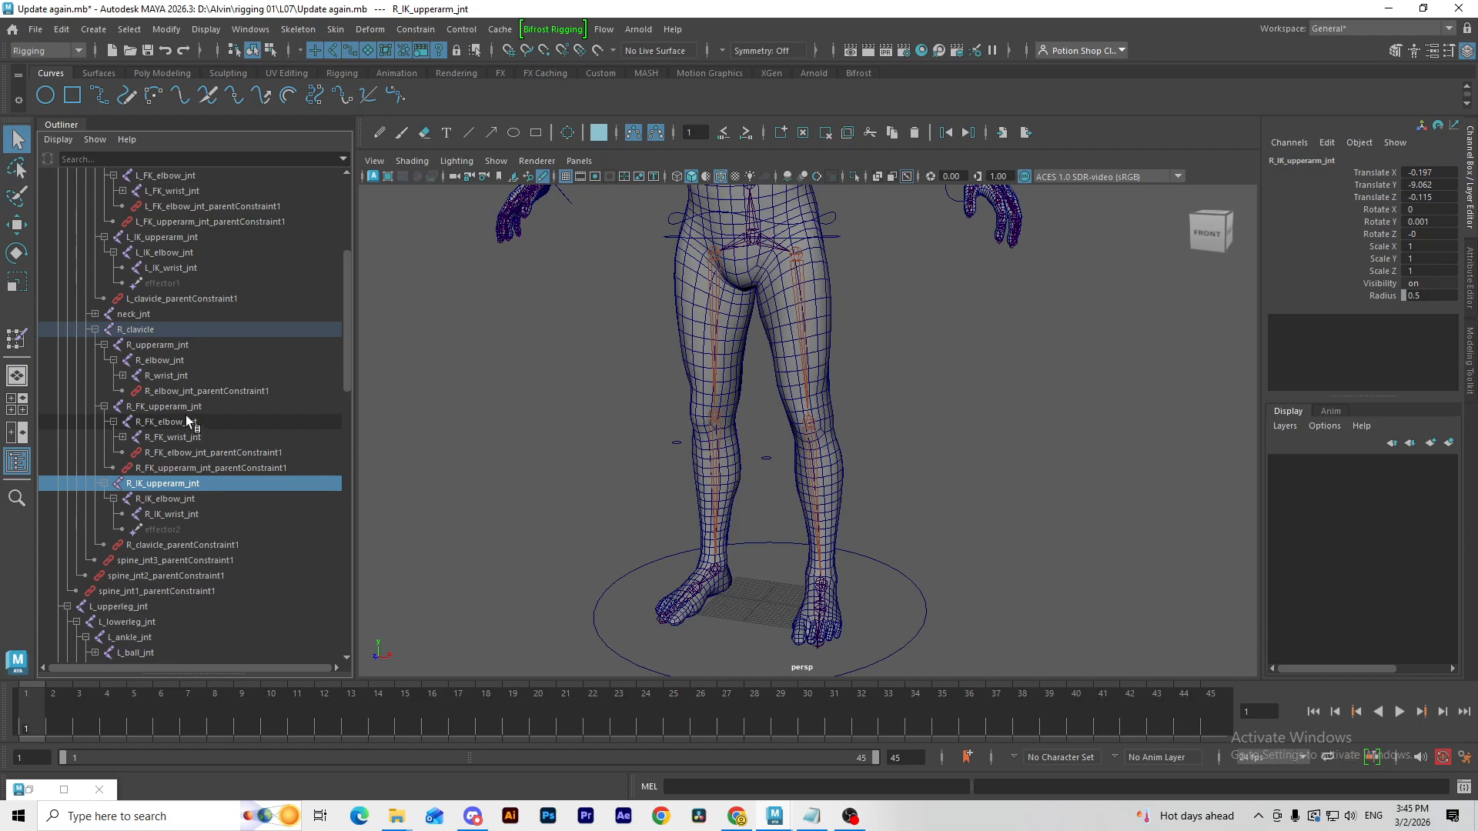
ctrl+click(186, 408)
ctrl+click(185, 361)
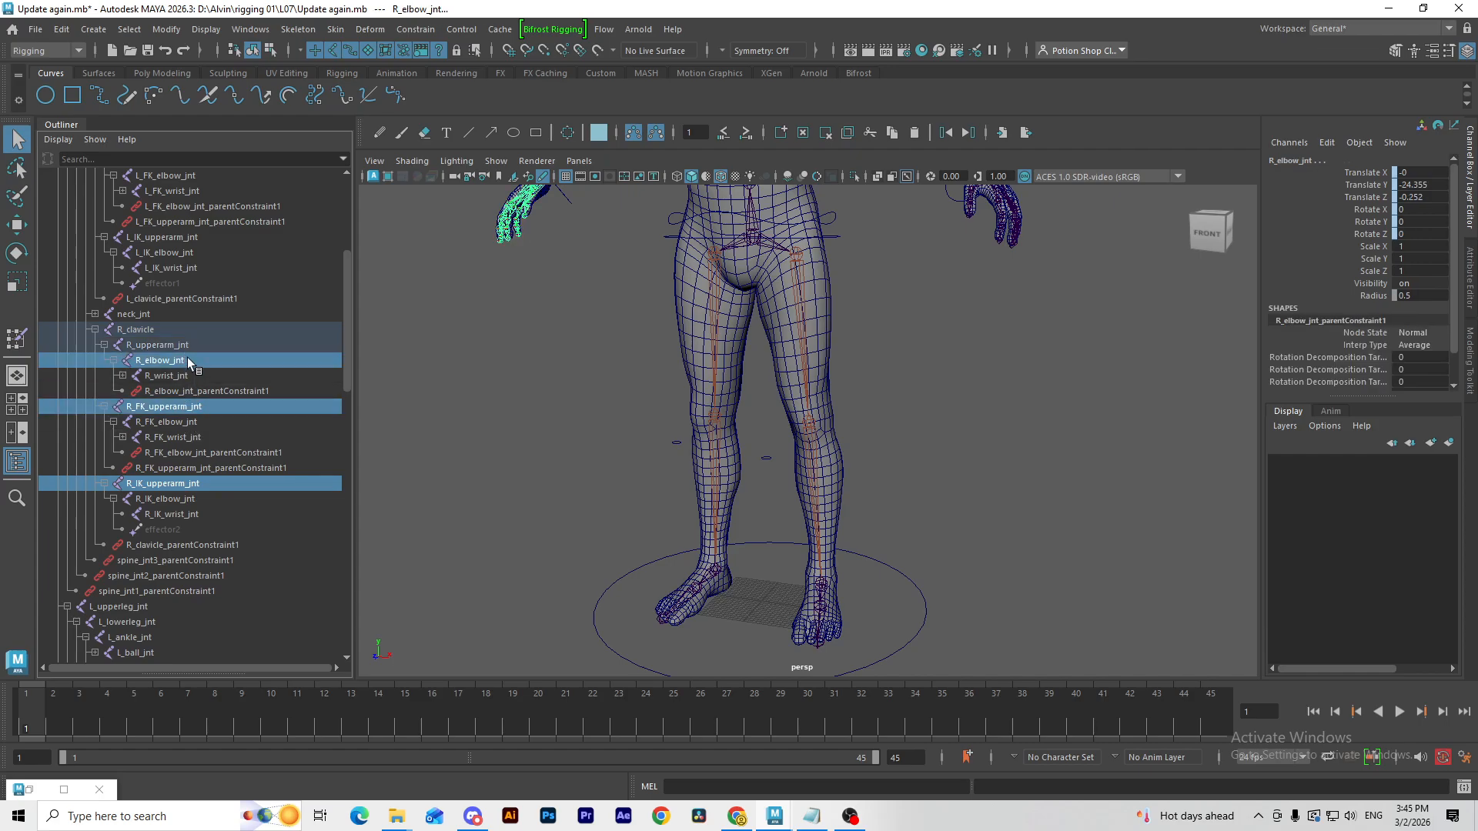
ctrl+click(187, 358)
ctrl+click(191, 347)
key(g)
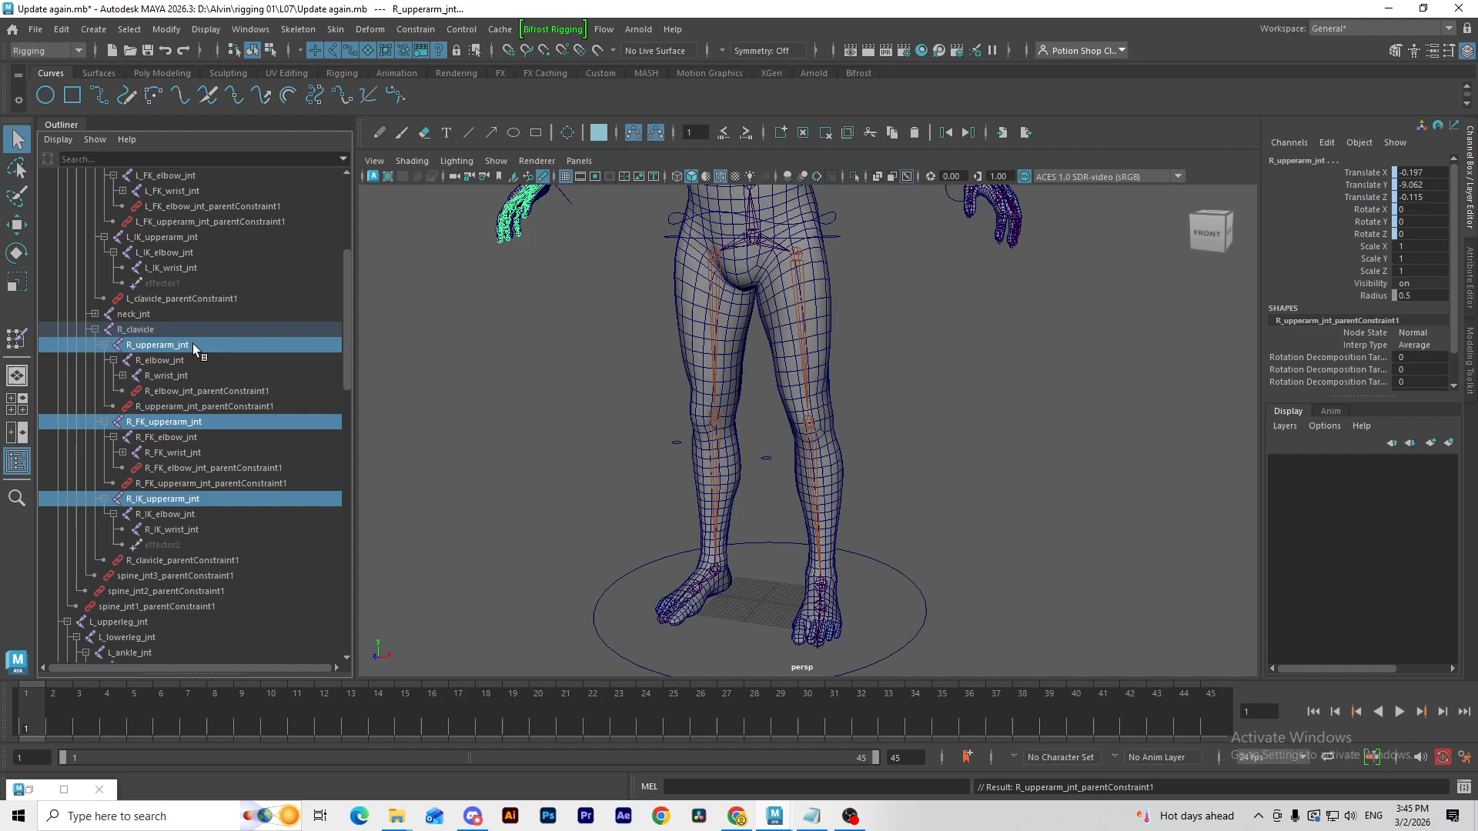
Step: Inspect the IK and FK weights of the parent constraints on the right upper arm, elbow and wrist joints, and clear the selection
click(175, 347)
scroll(1349, 304, down, 2)
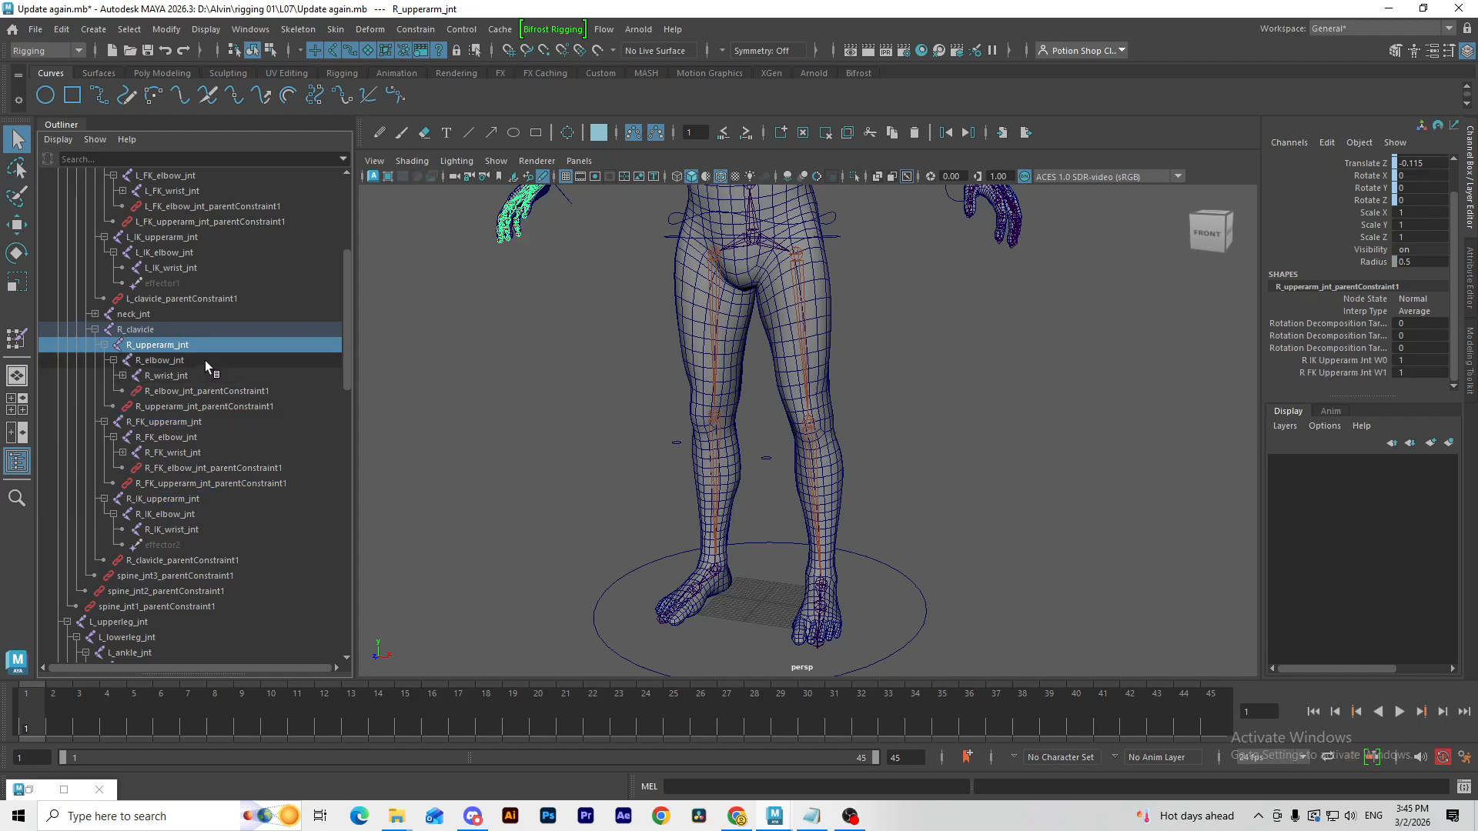
click(163, 361)
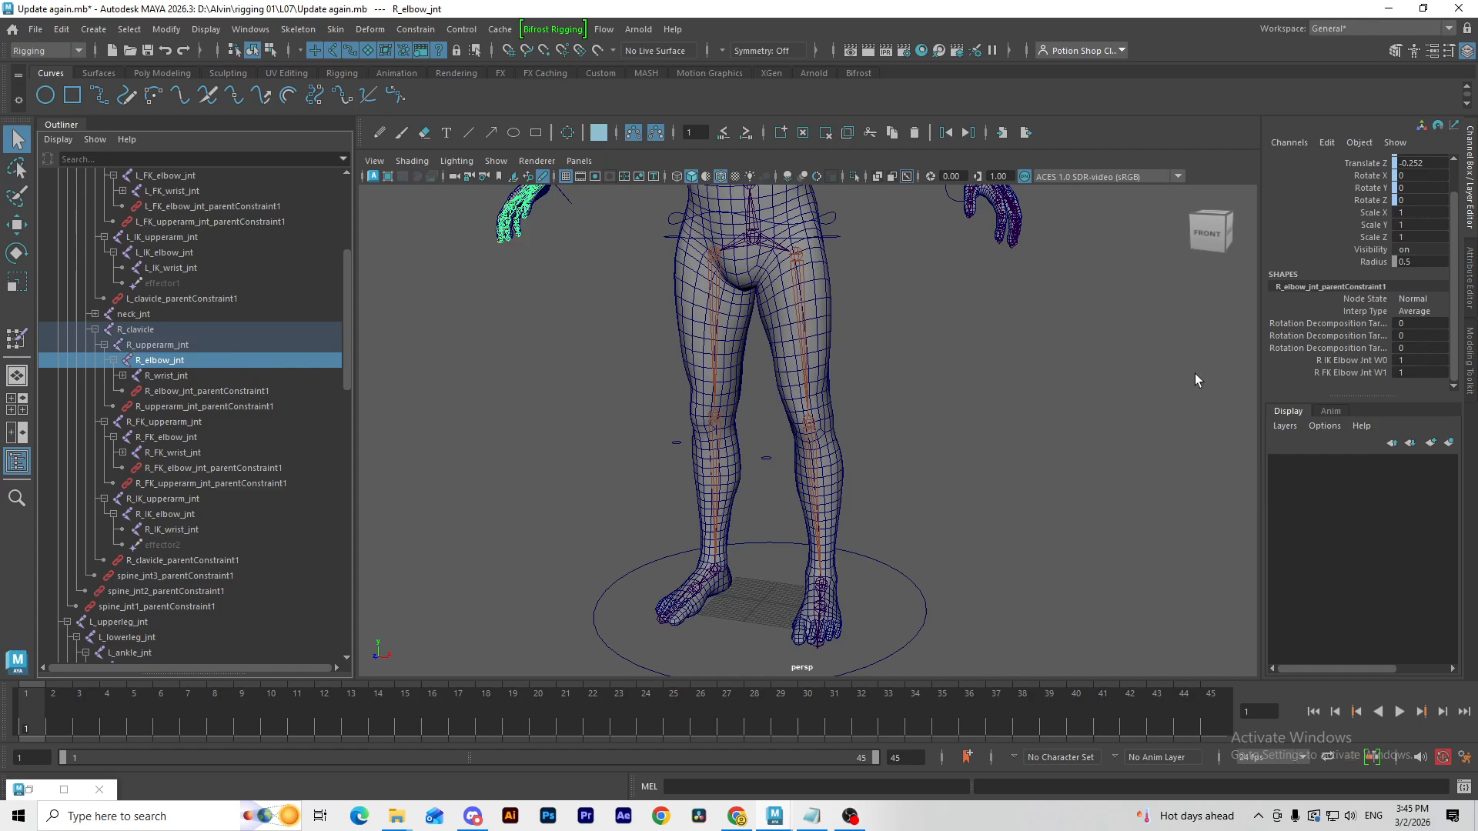
click(191, 376)
alt+middle_drag(909, 328, 930, 408)
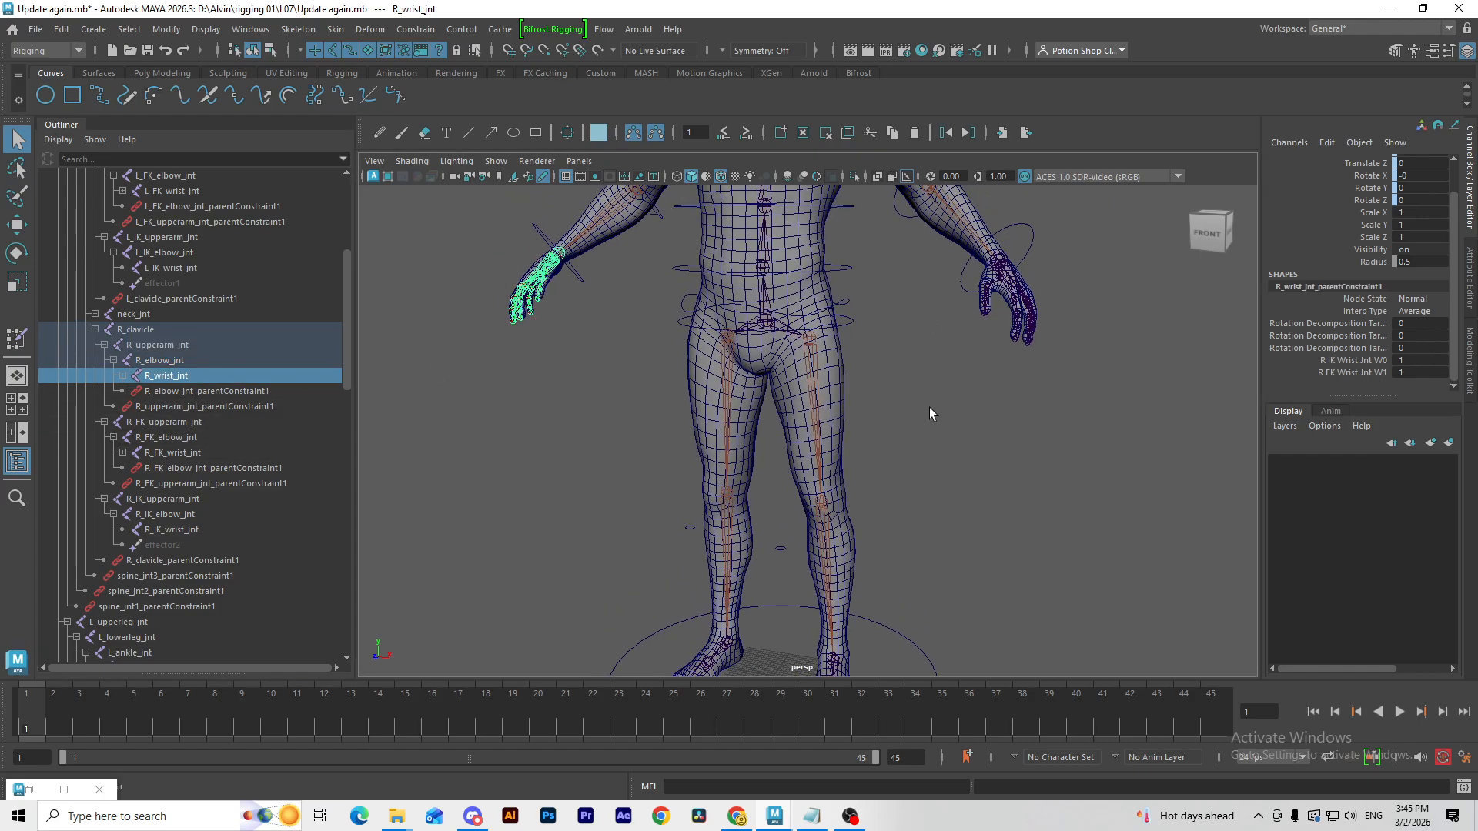
scroll(930, 408, down, 1)
alt+drag(930, 408, 948, 419)
click(949, 419)
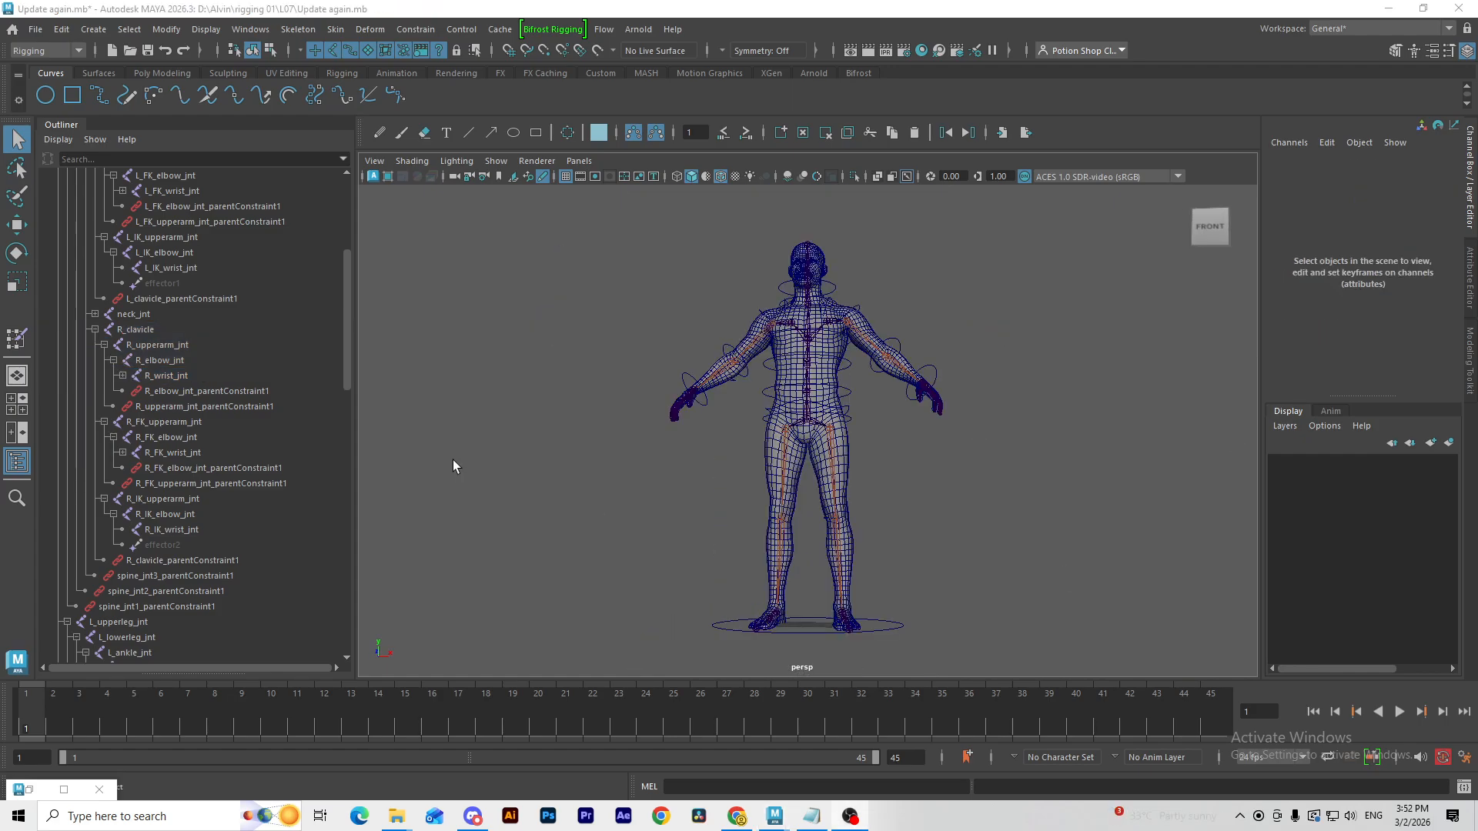
Step: Create a NURBS circle at the origin and rename it L_arm_IKFK_ctrl
alt+right_drag(797, 416, 902, 519)
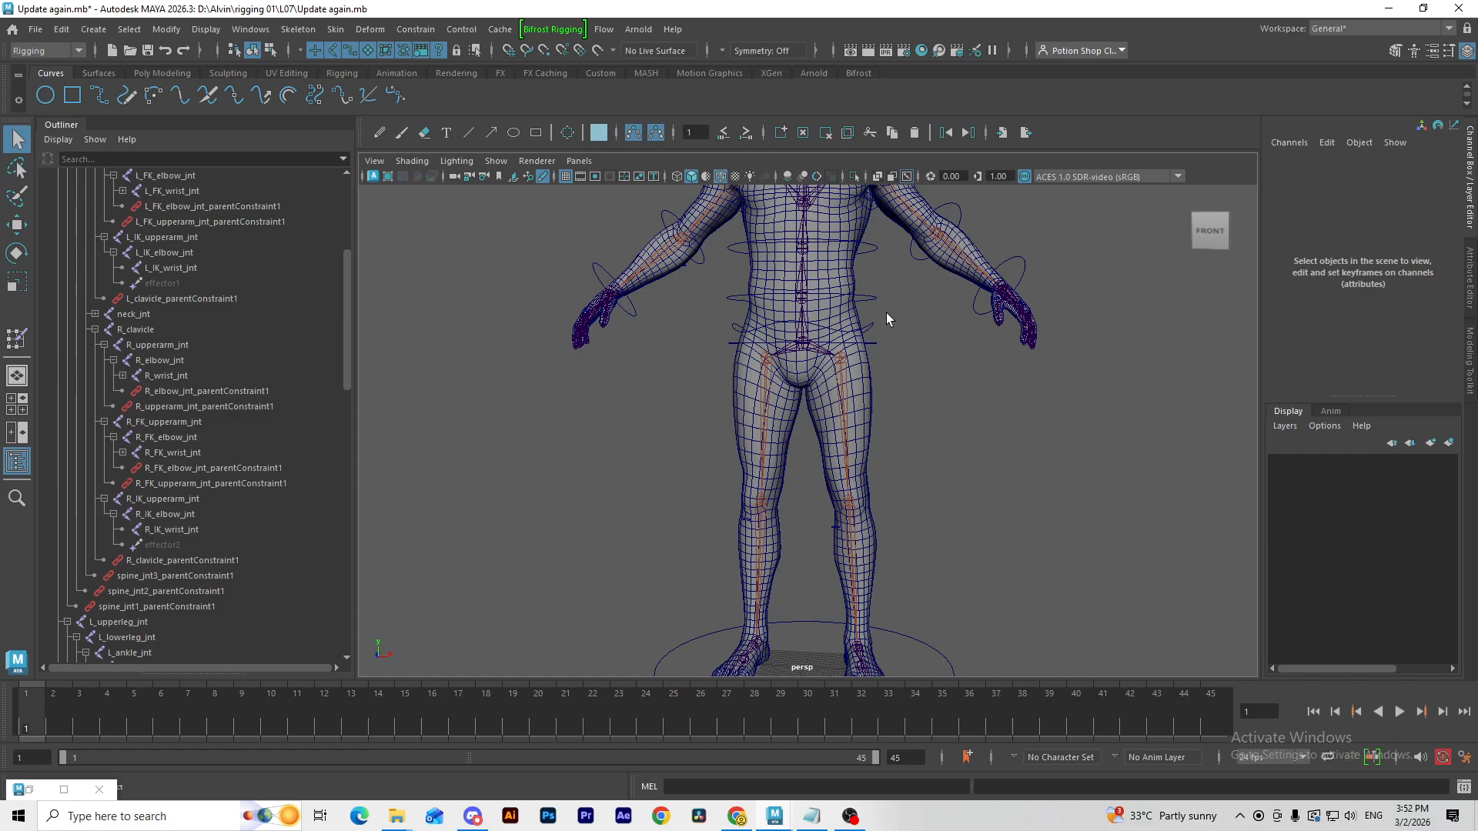
alt+middle_drag(899, 641, 871, 533)
alt+middle_drag(867, 477, 864, 571)
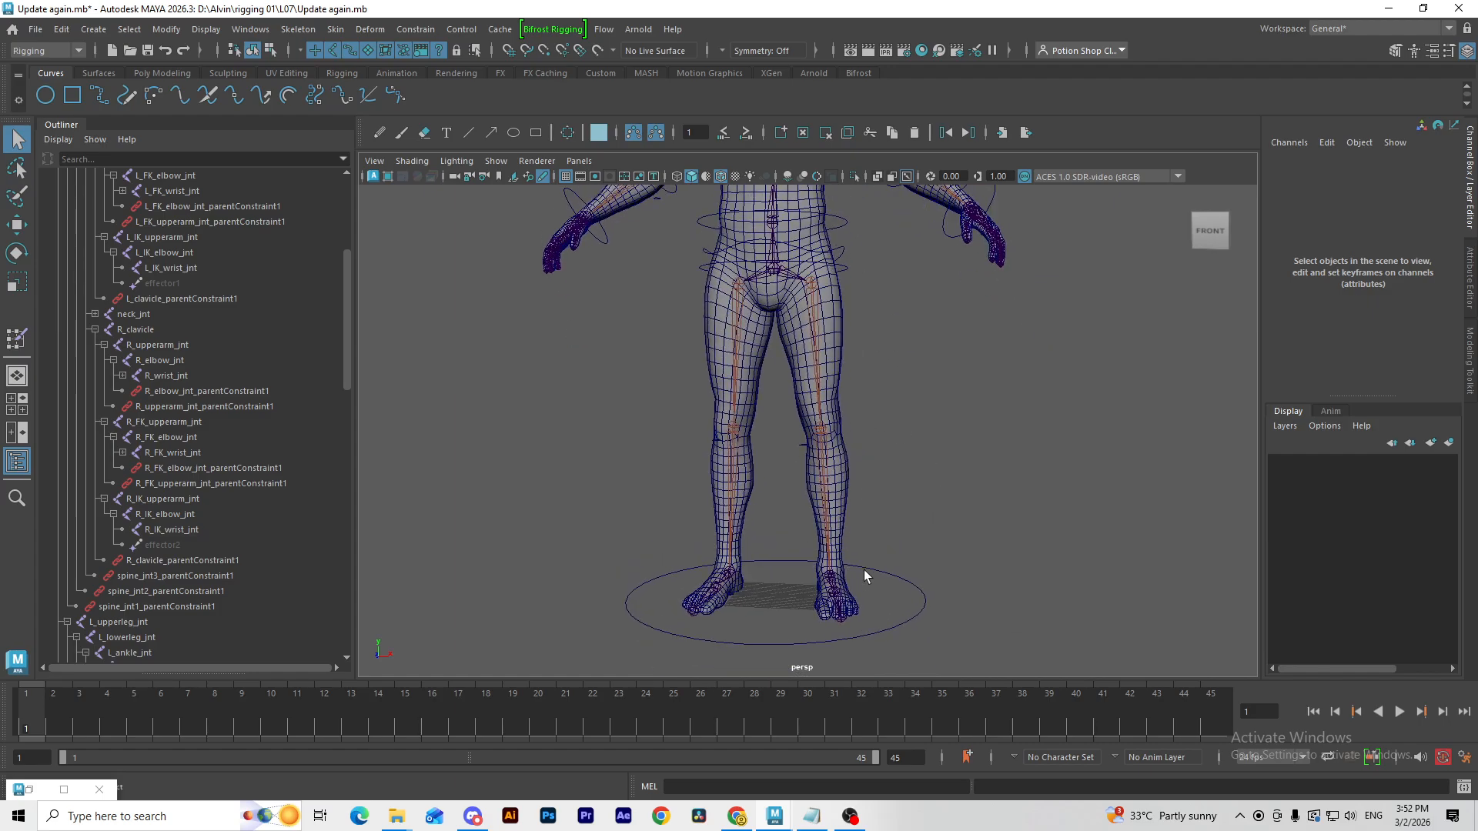
click(46, 95)
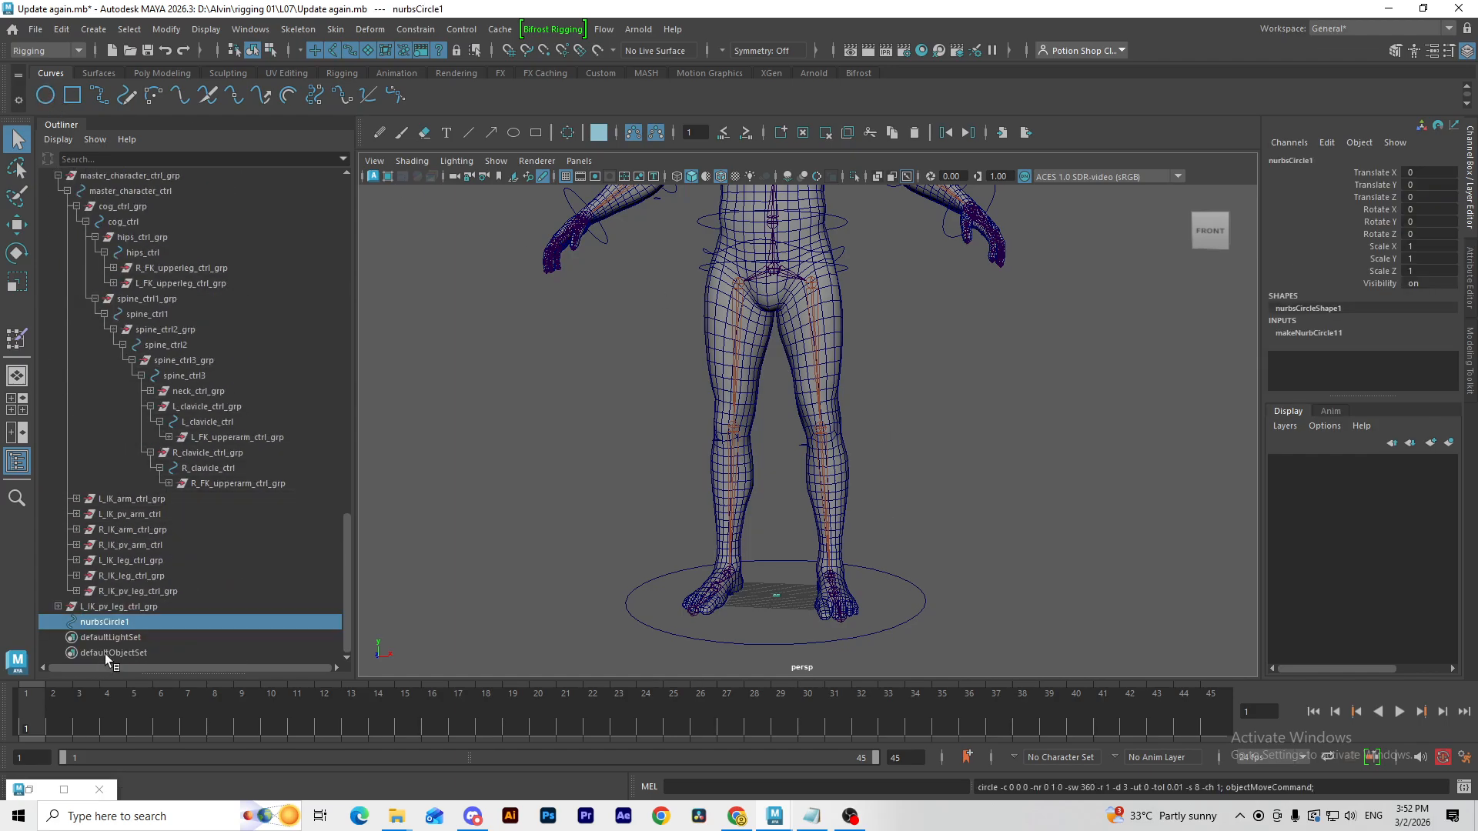
double_click(137, 622)
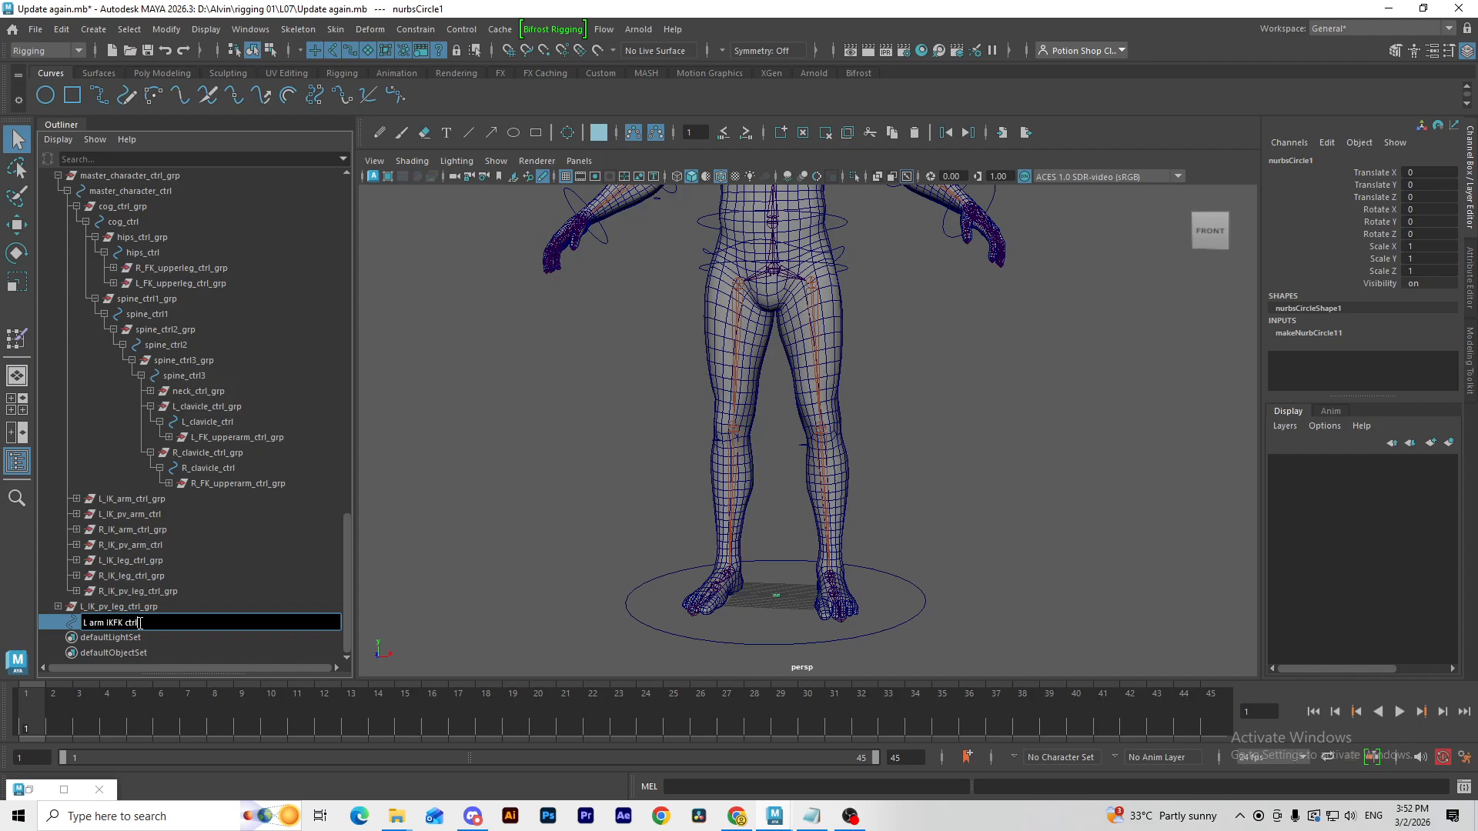
text(L_arm_IKFK_ctrl)
key(Return)
Step: Group L_arm_IKFK_ctrl and name the group L_arm_IKFK_ctrl_grp
double_click(137, 623)
key(ctrl+c)
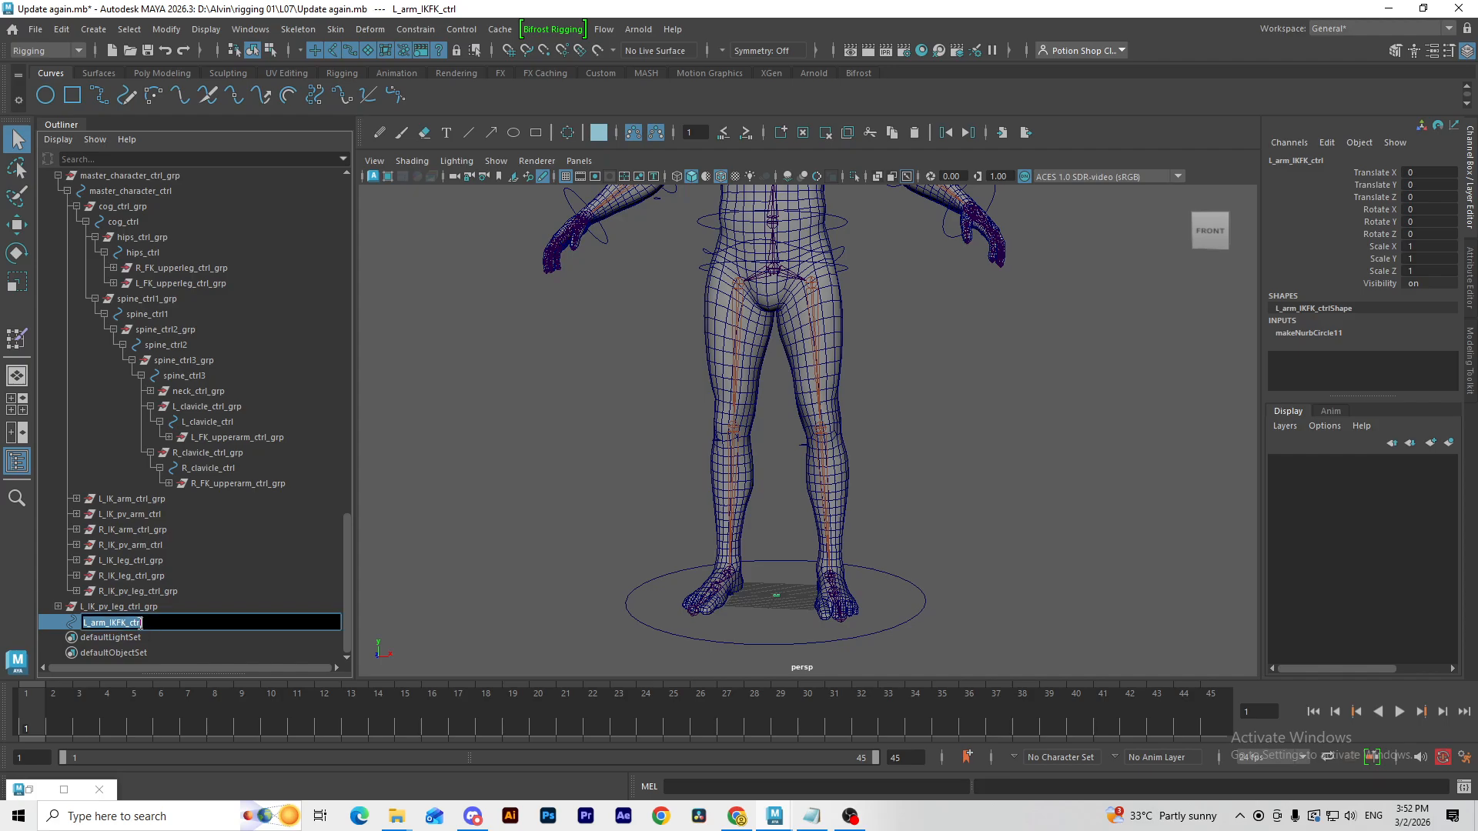
click(141, 621)
key(ctrl+g)
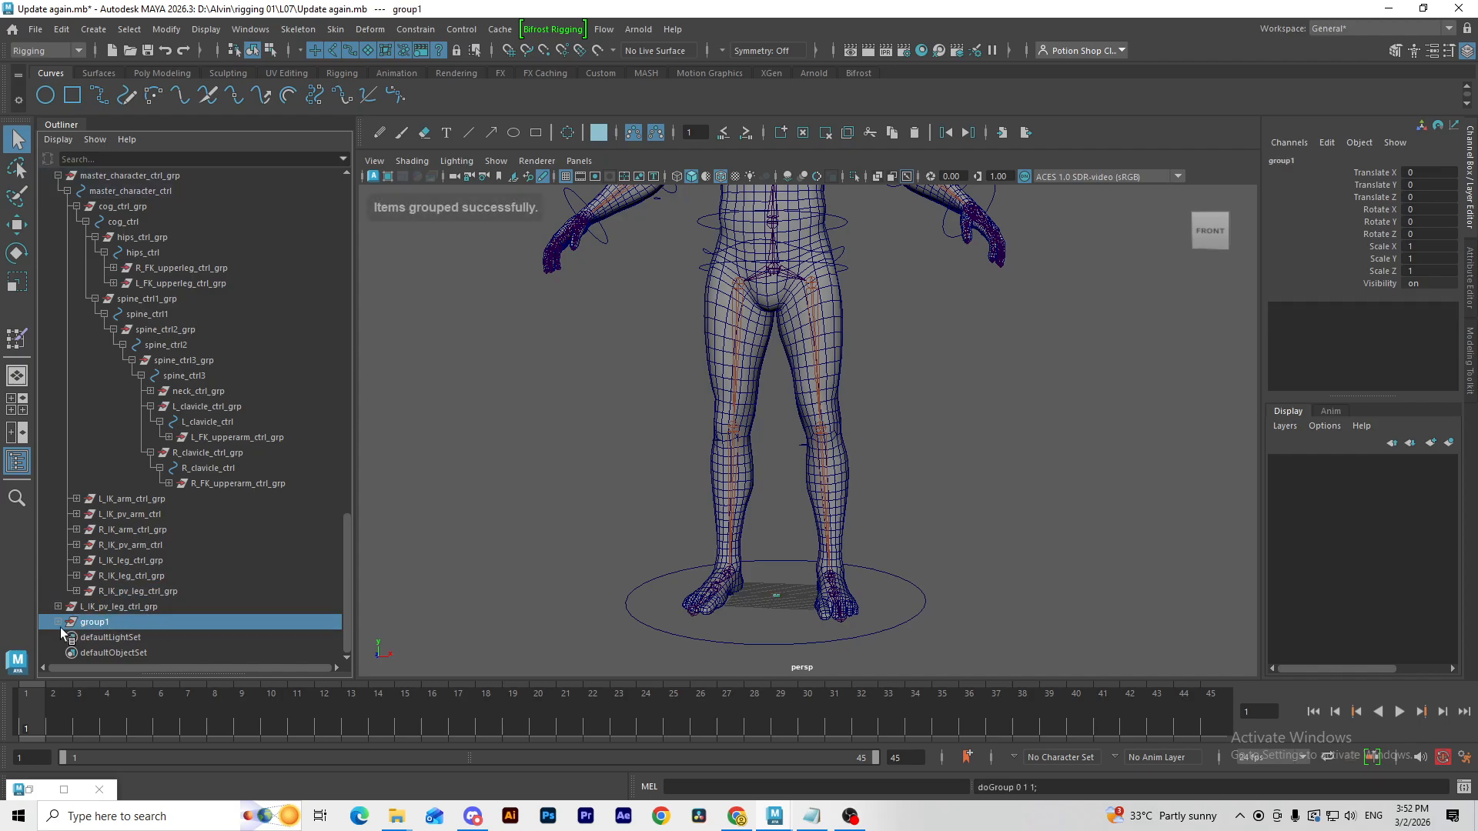
click(59, 622)
click(141, 636)
click(146, 622)
double_click(147, 622)
key(ctrl+v)
key(Return)
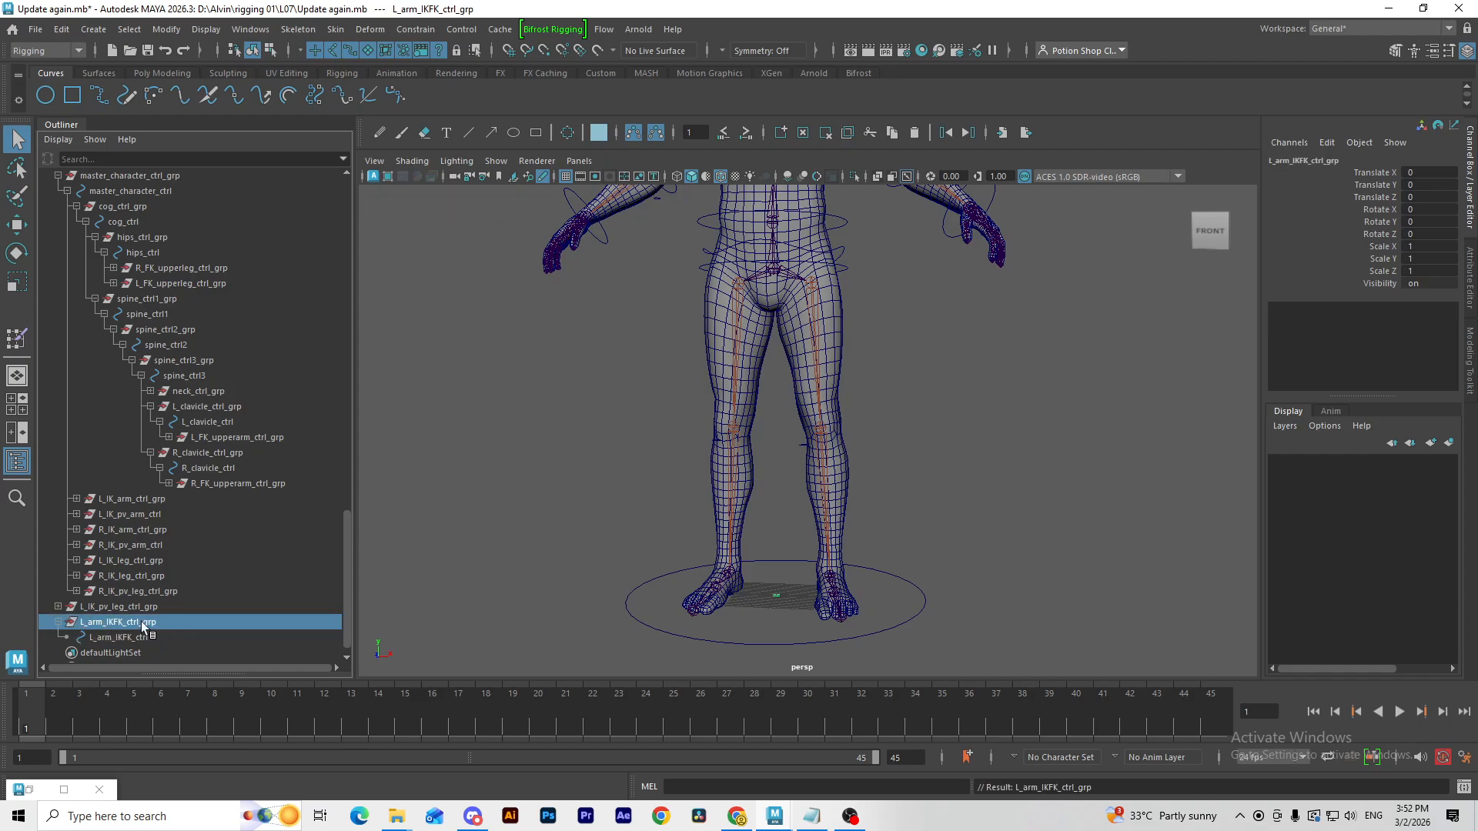
Step: Parent L_IK_pv_leg_ctrl_grp under master_character_ctrl
click(141, 607)
shift+drag(780, 667, 782, 665)
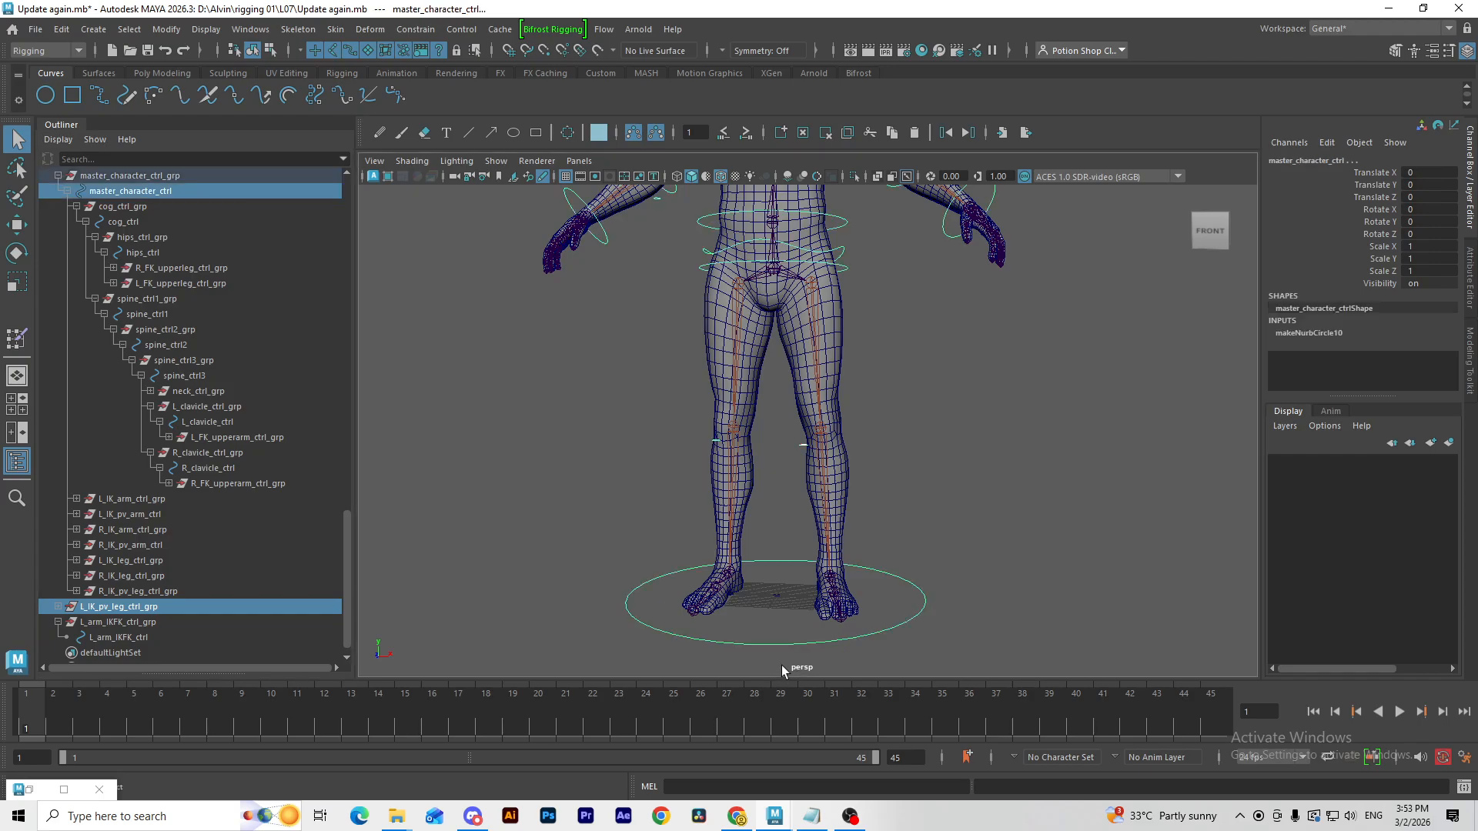
key(p)
Step: Lock and hide all translate, rotate, scale and visibility channels of L_arm_IKFK_ctrl
click(195, 625)
click(180, 638)
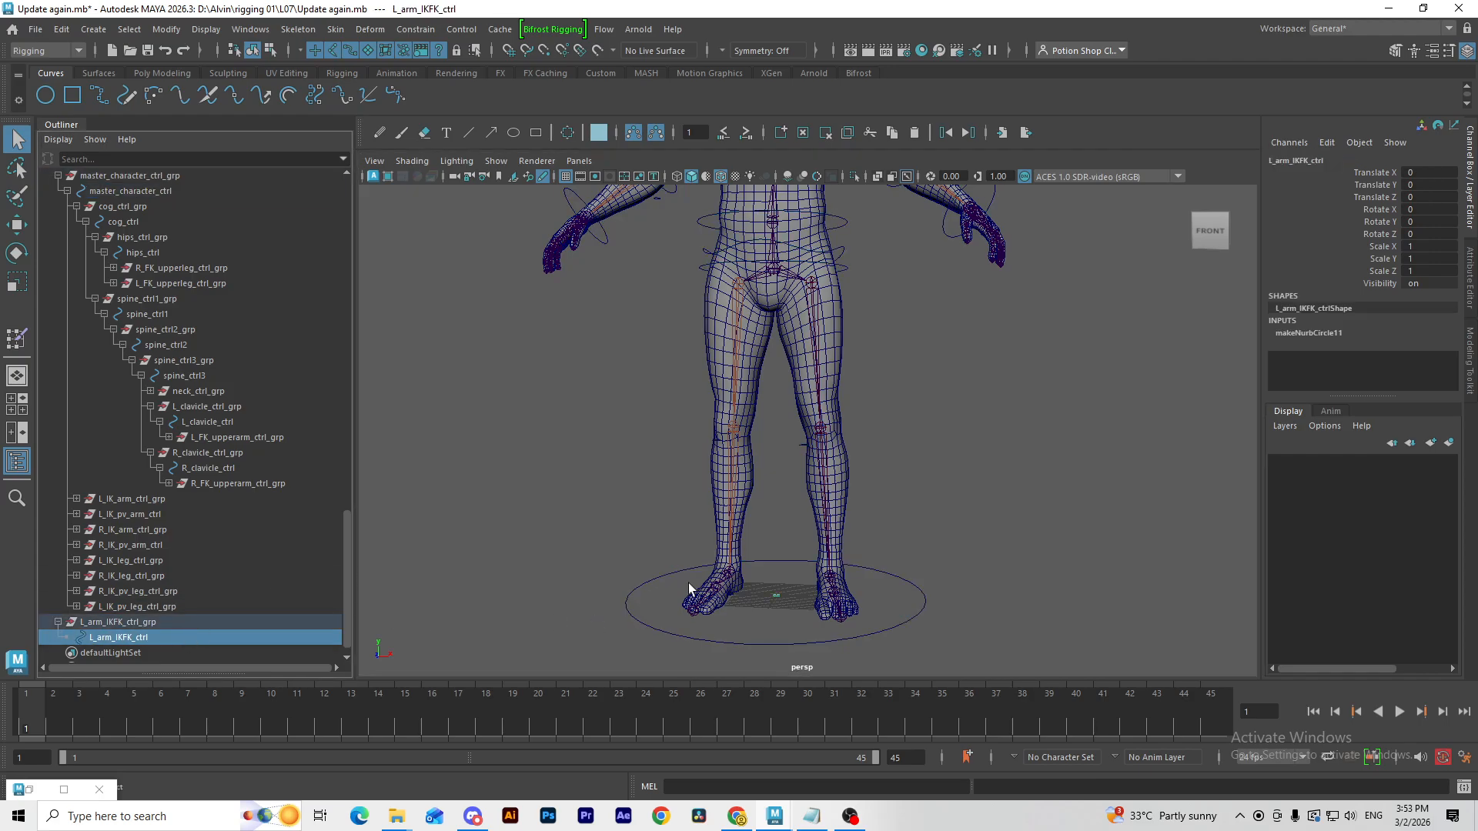
key(f)
drag(1354, 168, 1379, 289)
right_click(1349, 189)
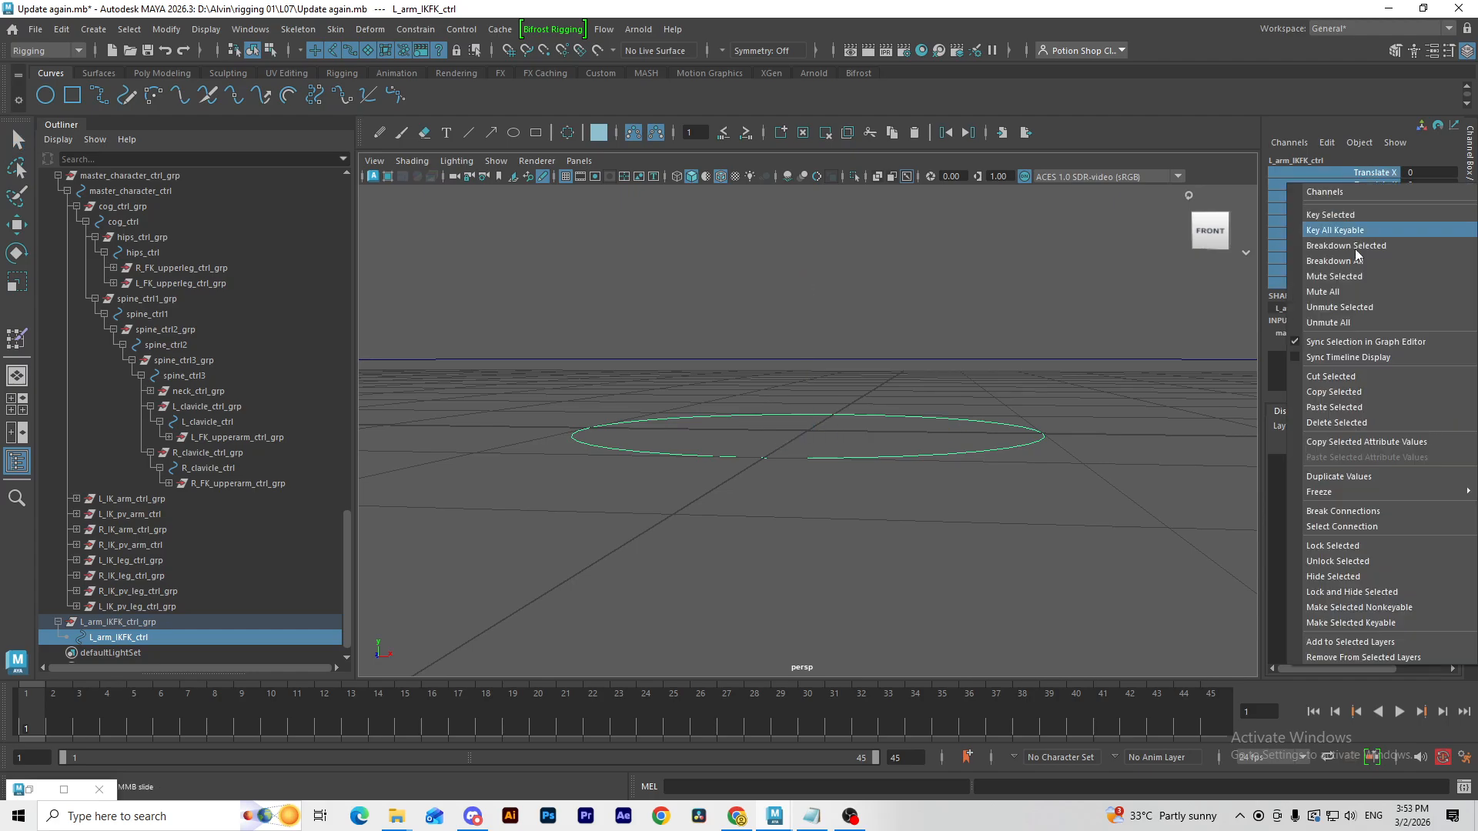
click(1392, 597)
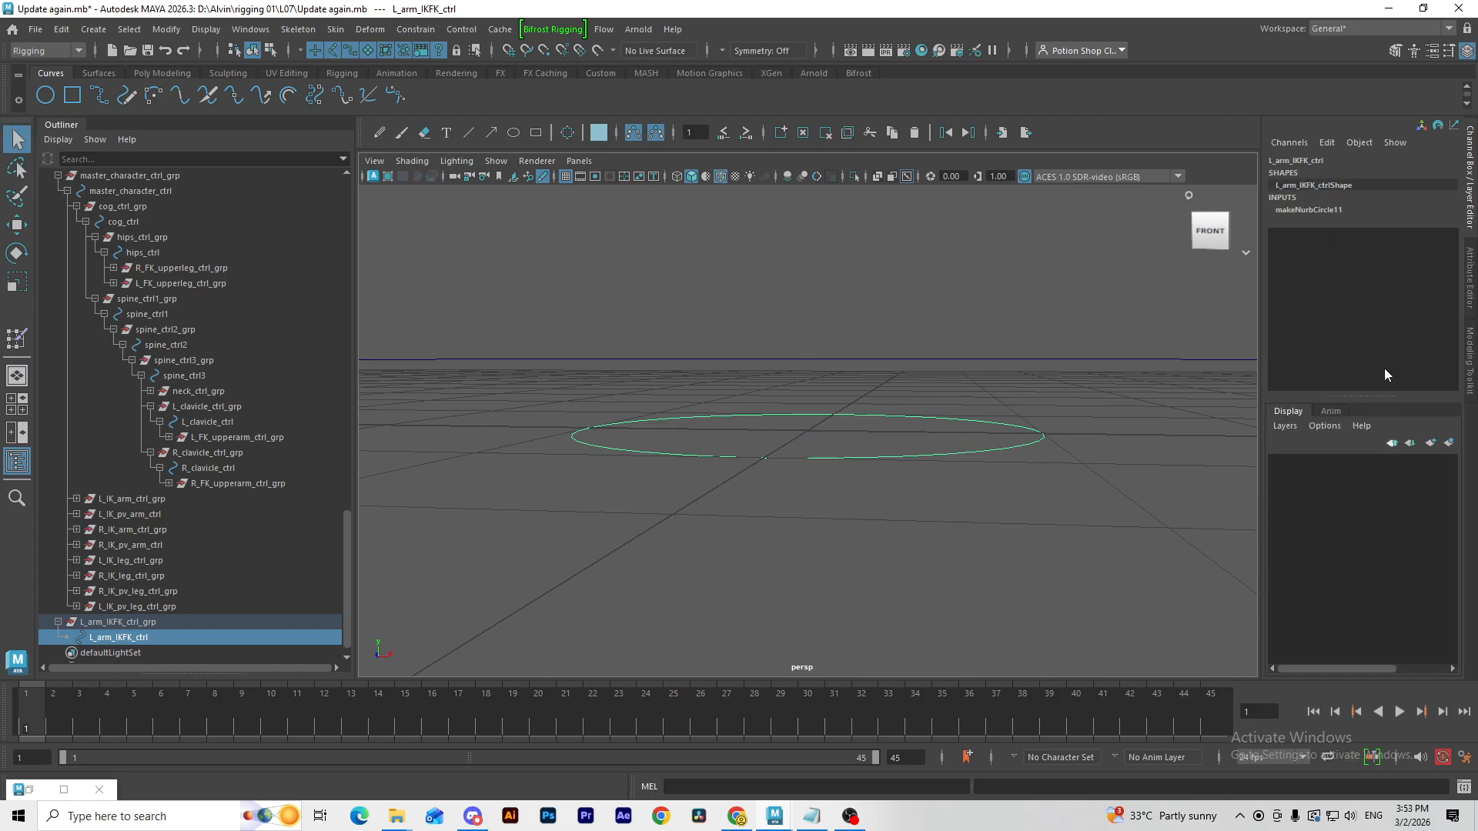
Step: Add a keyable float attribute IKFK with minimum 0, maximum 1 and default 0 to L_arm_IKFK_ctrl
click(1327, 143)
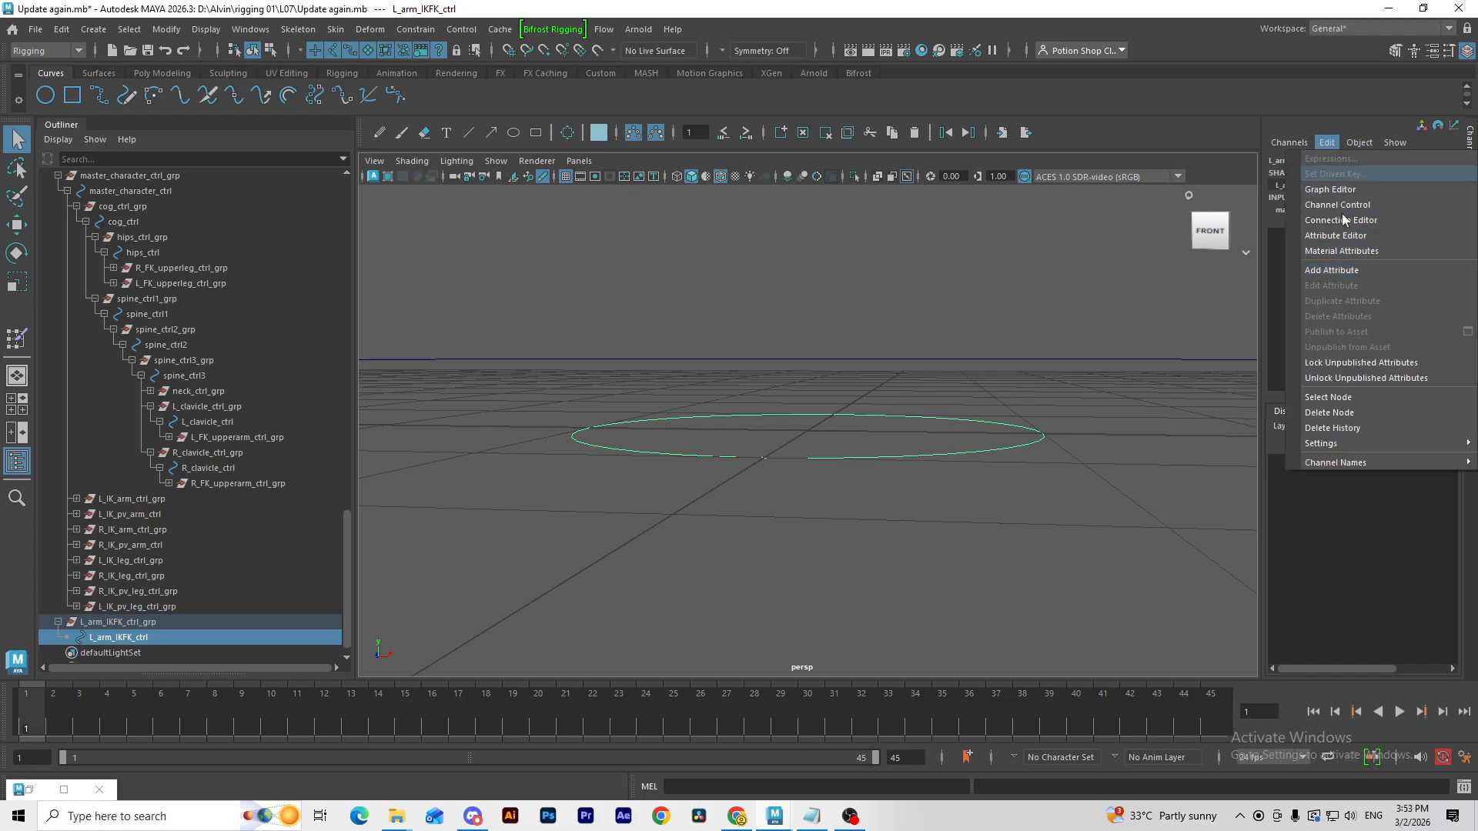
click(1358, 271)
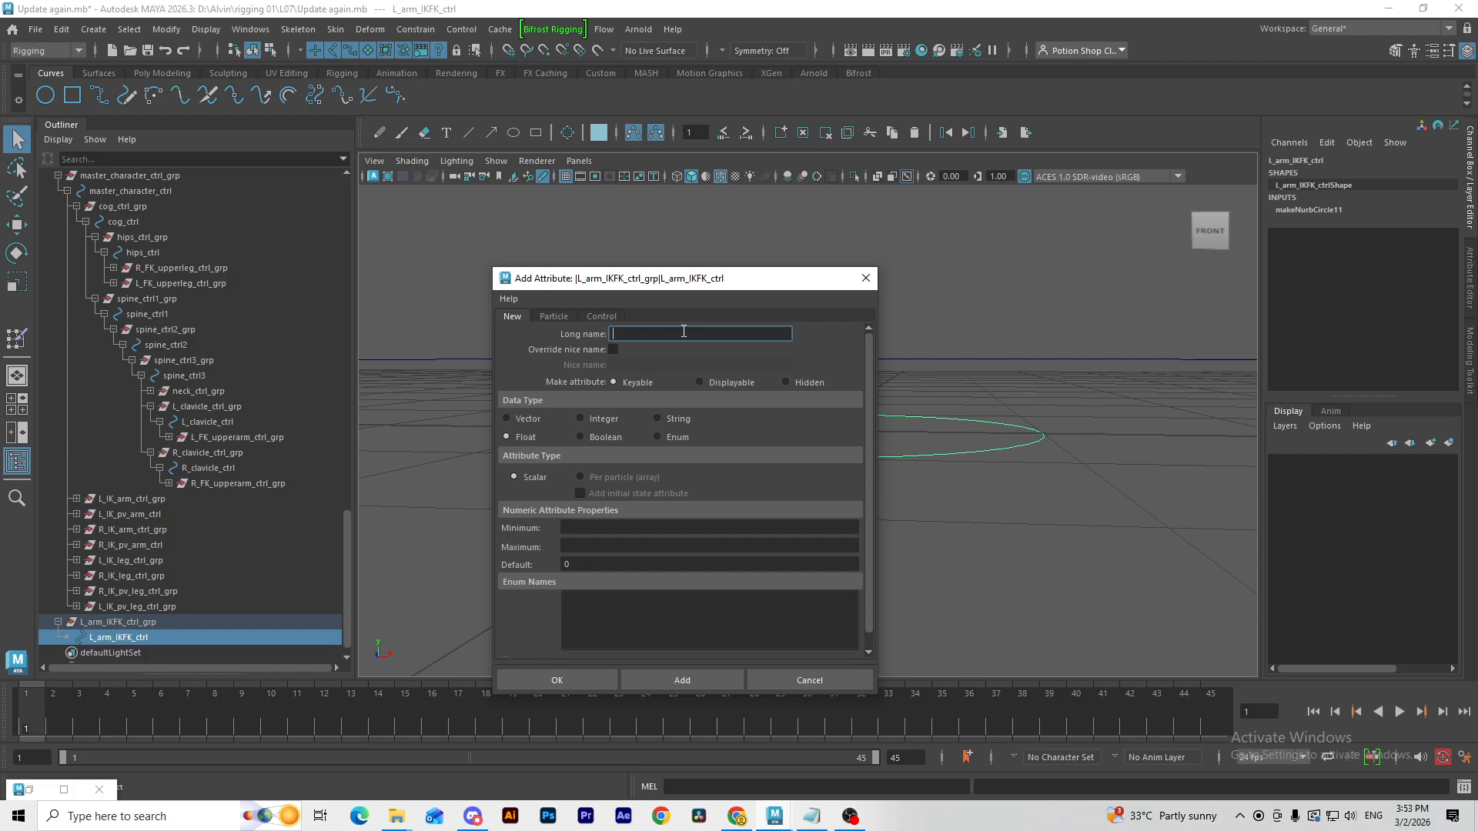
text(IKFK)
key(Tab)
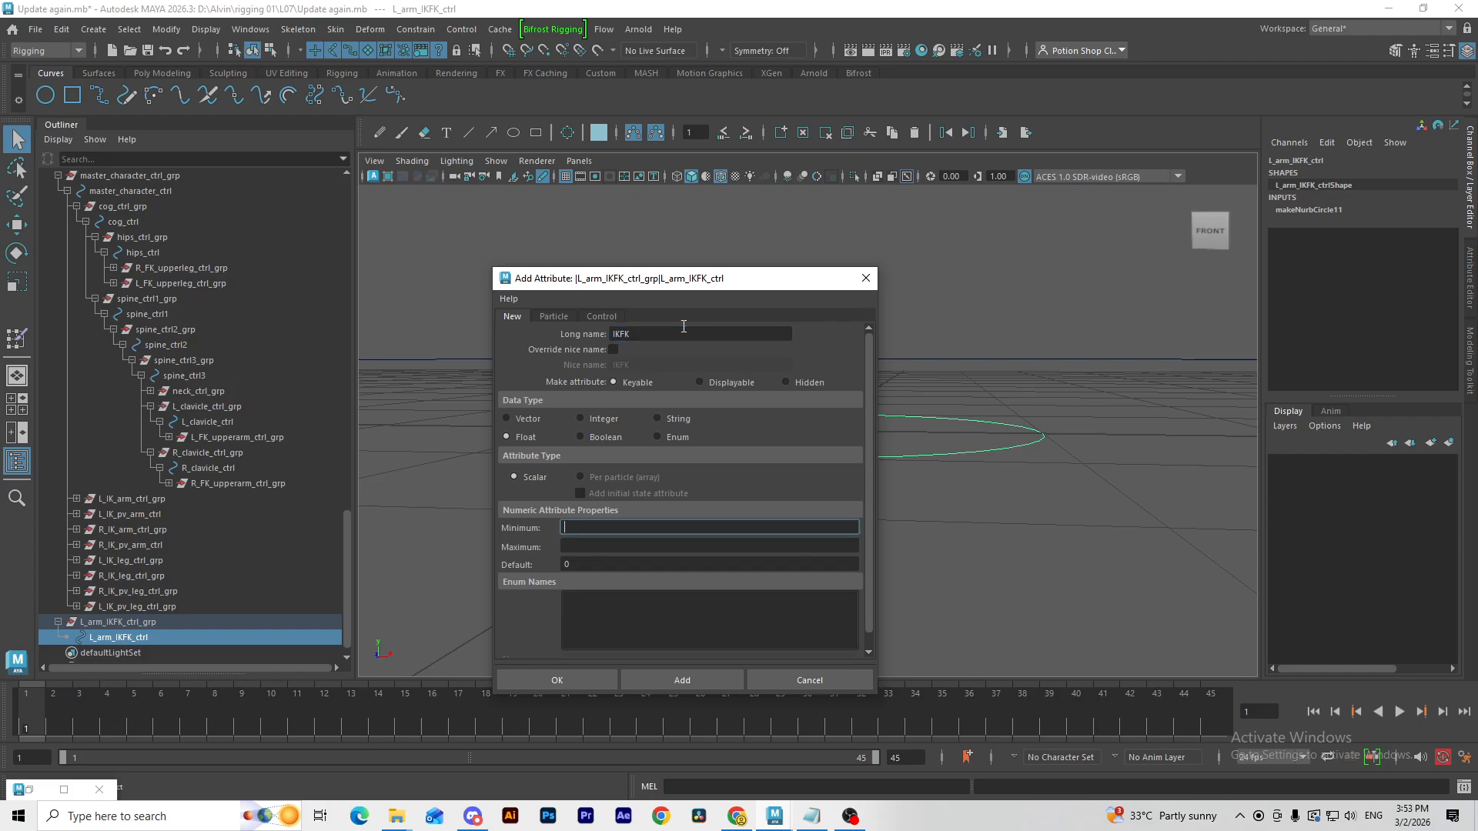
text(0)
key(Tab)
text(1)
key(Tab)
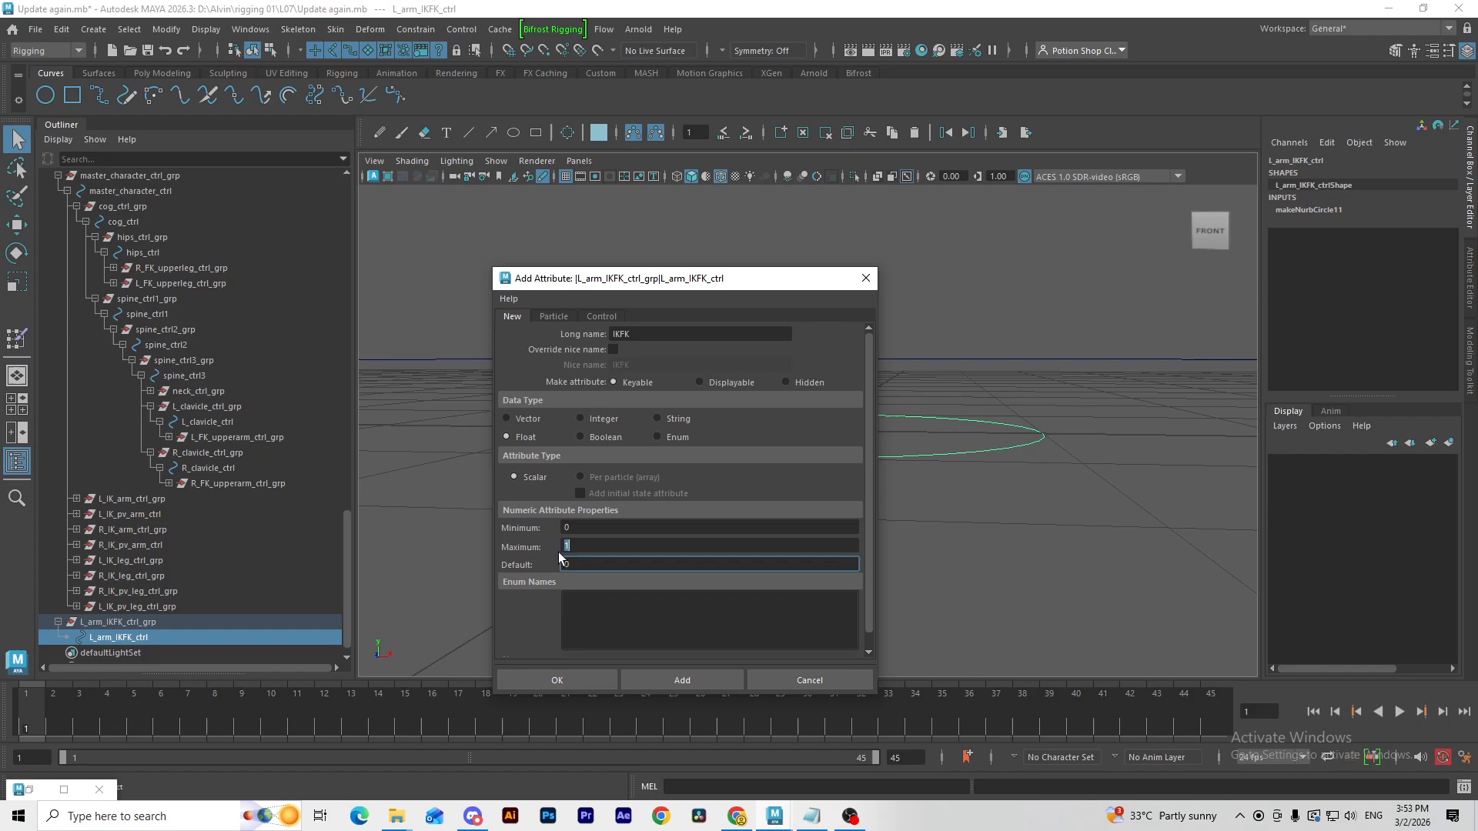
click(678, 678)
Step: Select L_arm_IKFK_ctrl_grp and move it into the free space beside the character's left wrist
click(199, 622)
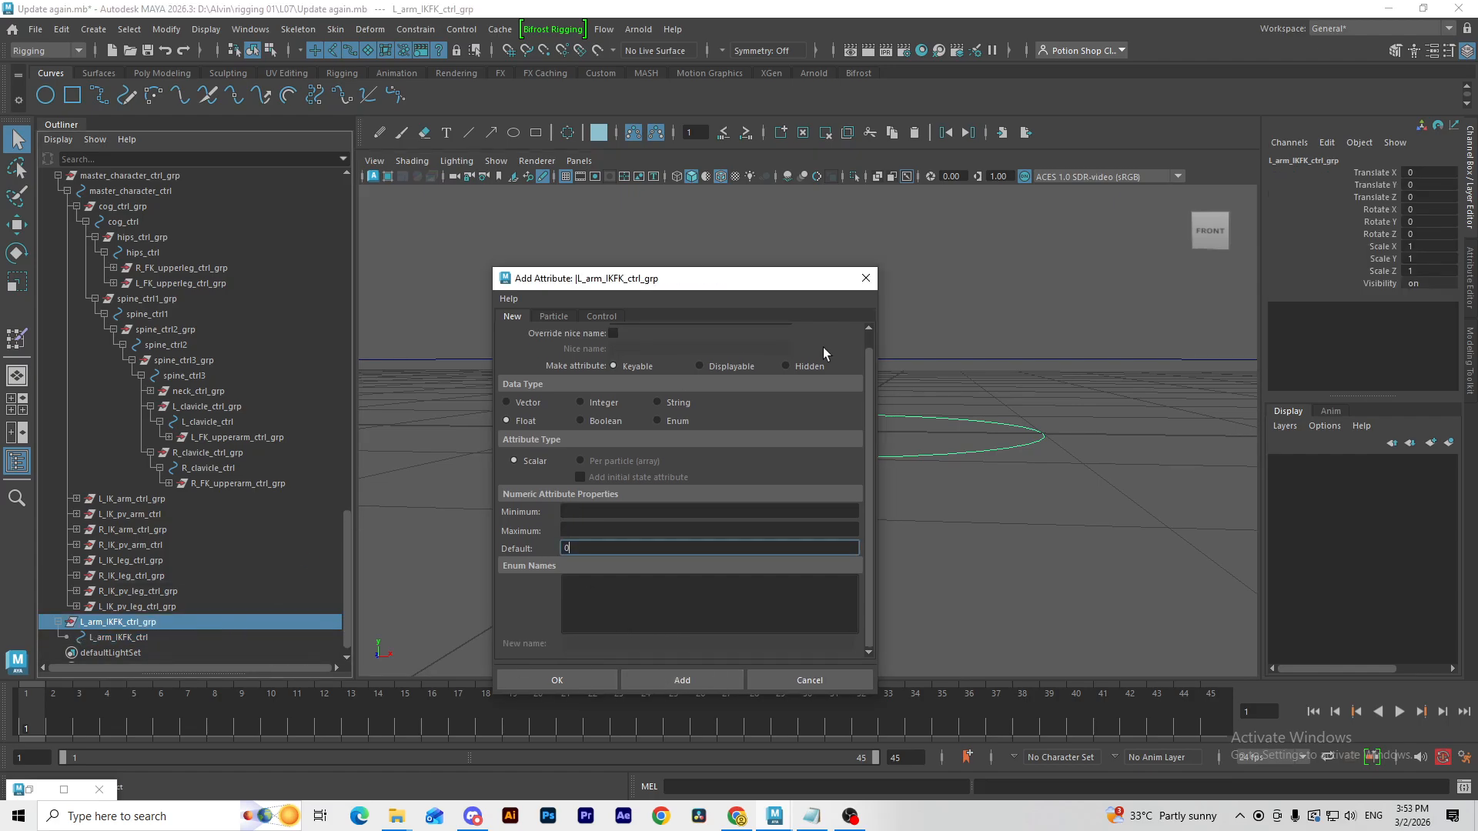
click(865, 279)
key(w)
scroll(844, 501, down, 10)
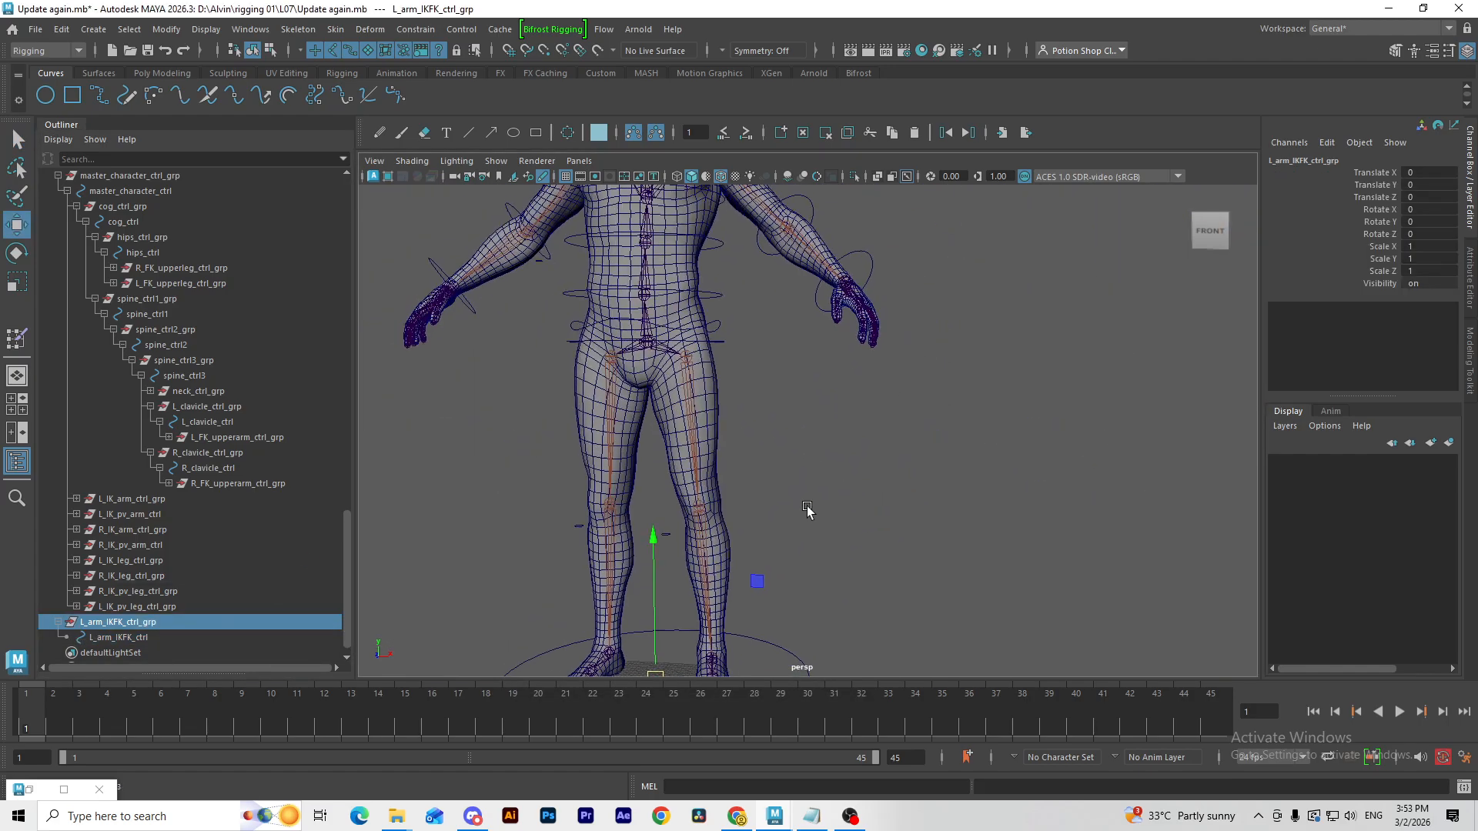
drag(786, 563, 983, 218)
key(f)
scroll(934, 301, down, 6)
Step: Rotate all control vertices of L_arm_IKFK_ctrl so the circle stands upright and faces the front
key(F8)
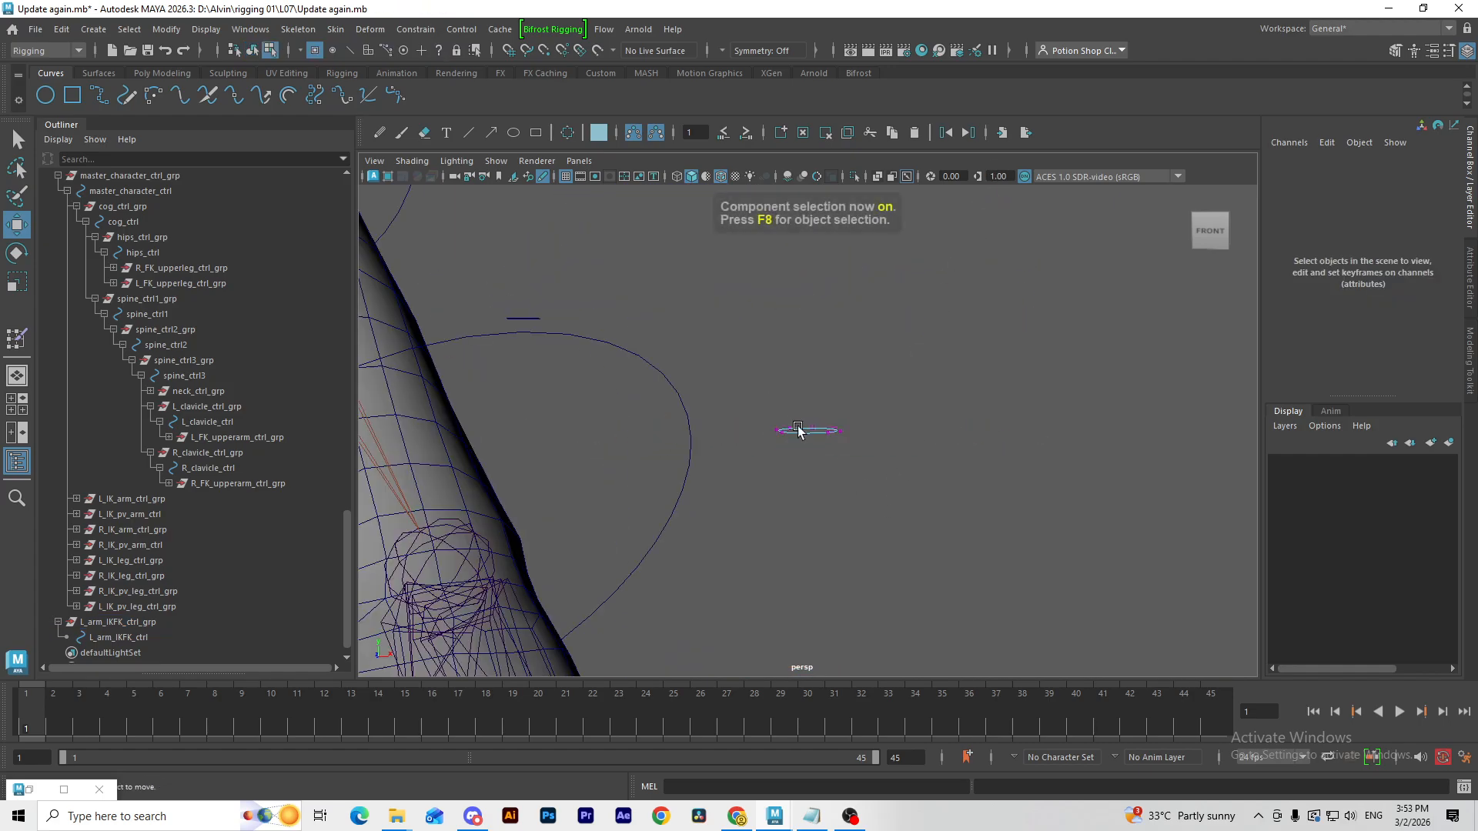
key(e)
drag(758, 408, 745, 366)
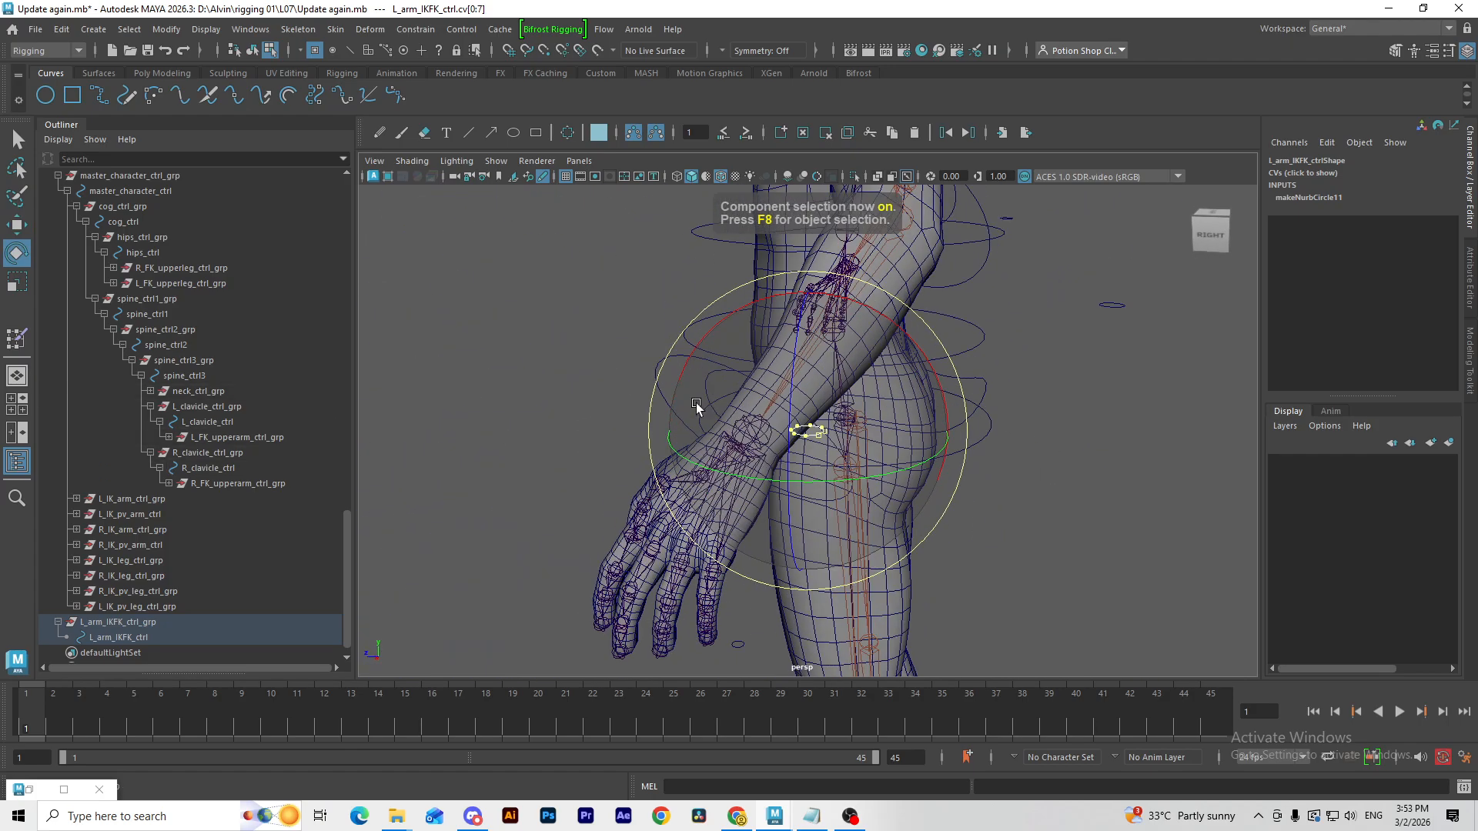
drag(730, 316, 682, 434)
key(f)
alt+drag(539, 422, 720, 393)
Step: Scale the four diagonal control vertices of L_arm_IKFK_ctrl inward to shape a four-pointed star
key(q)
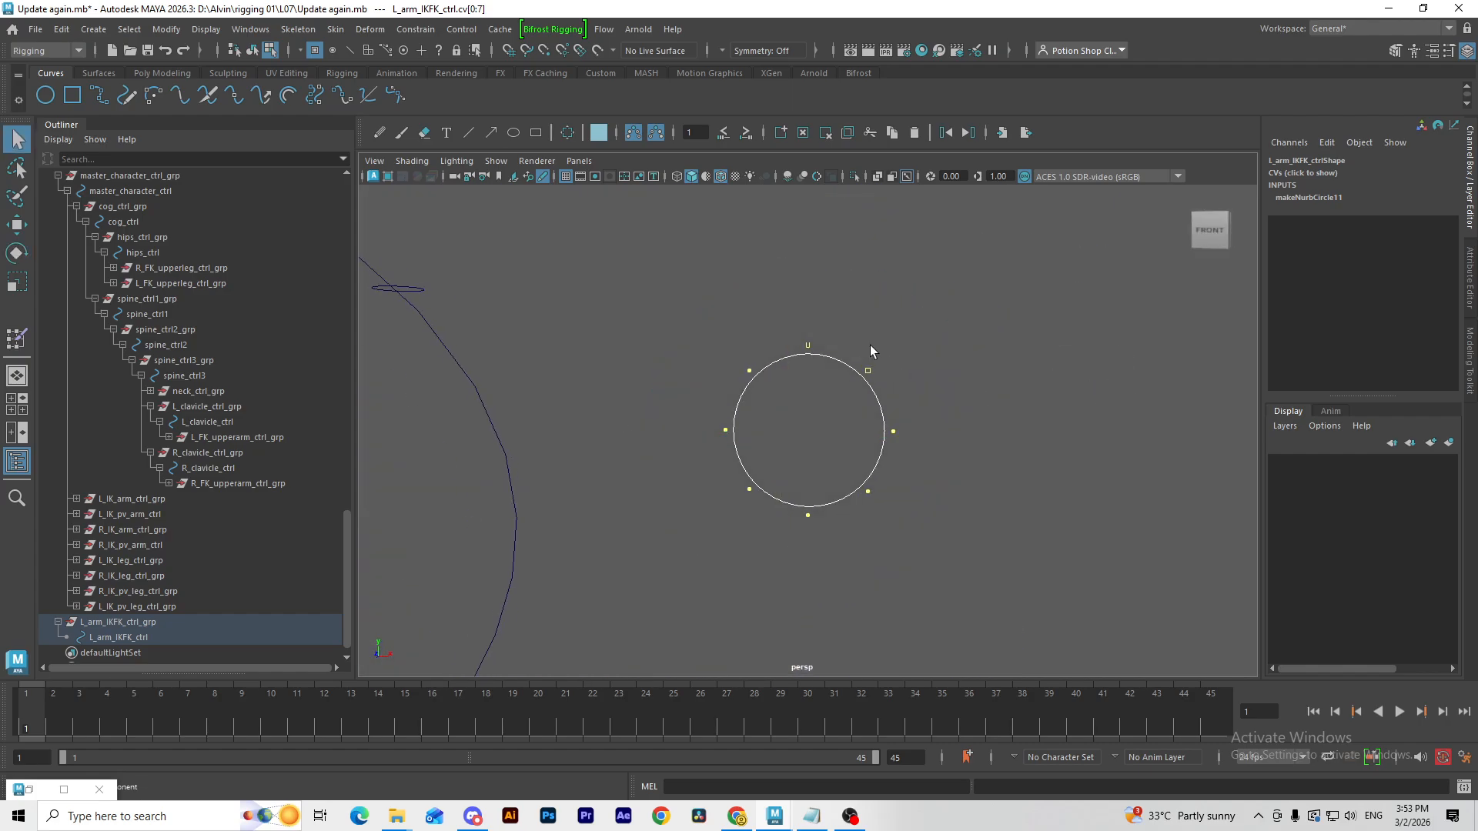
shift+drag(853, 475, 883, 512)
shift+drag(735, 358, 753, 382)
scroll(781, 377, down, 5)
key(r)
drag(809, 431, 791, 433)
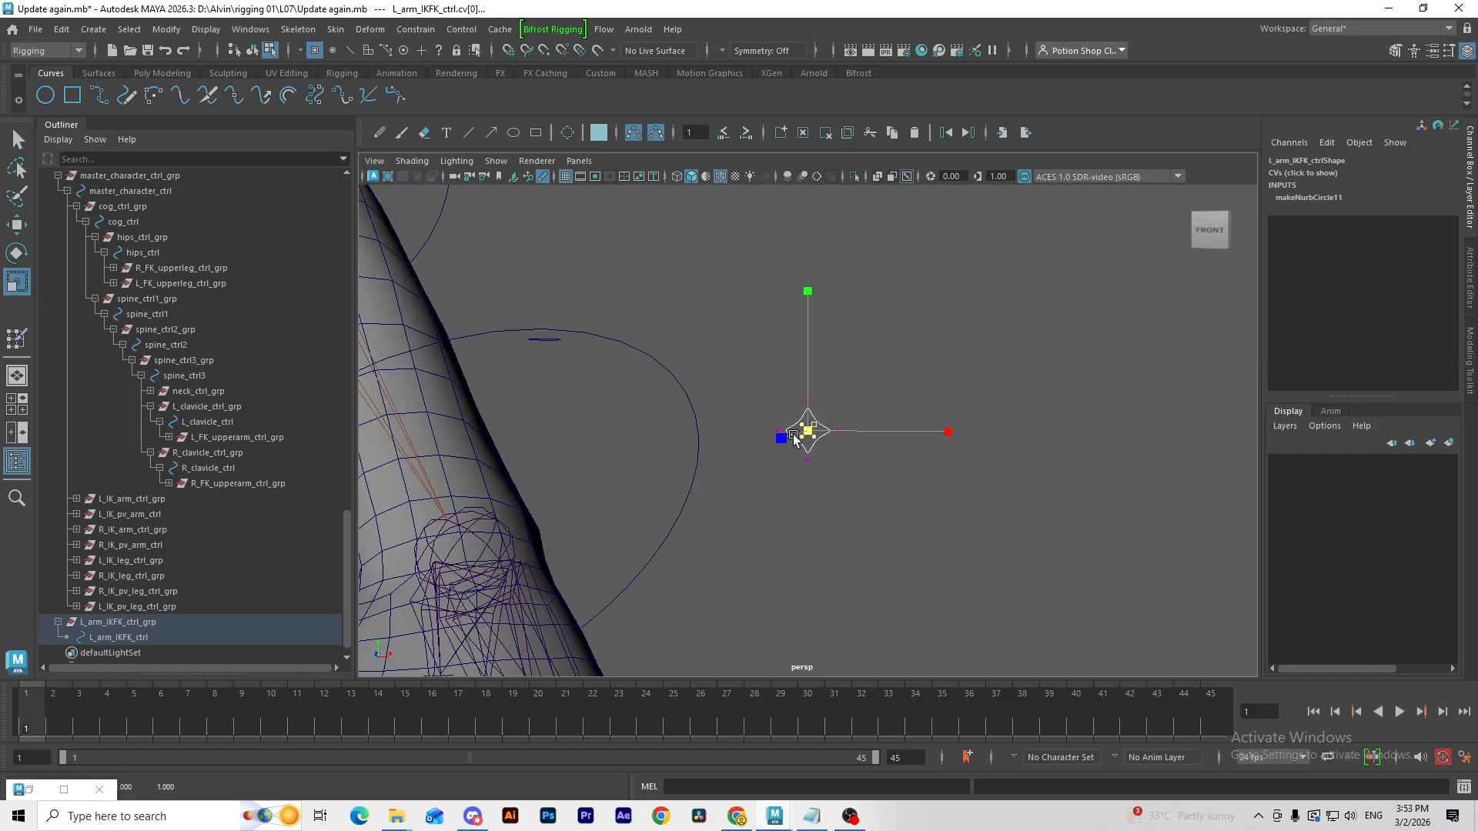
Step: Scale up all control vertices of the star-shaped L_arm_IKFK_ctrl and return to object selection
key(F8)
click(833, 462)
click(804, 452)
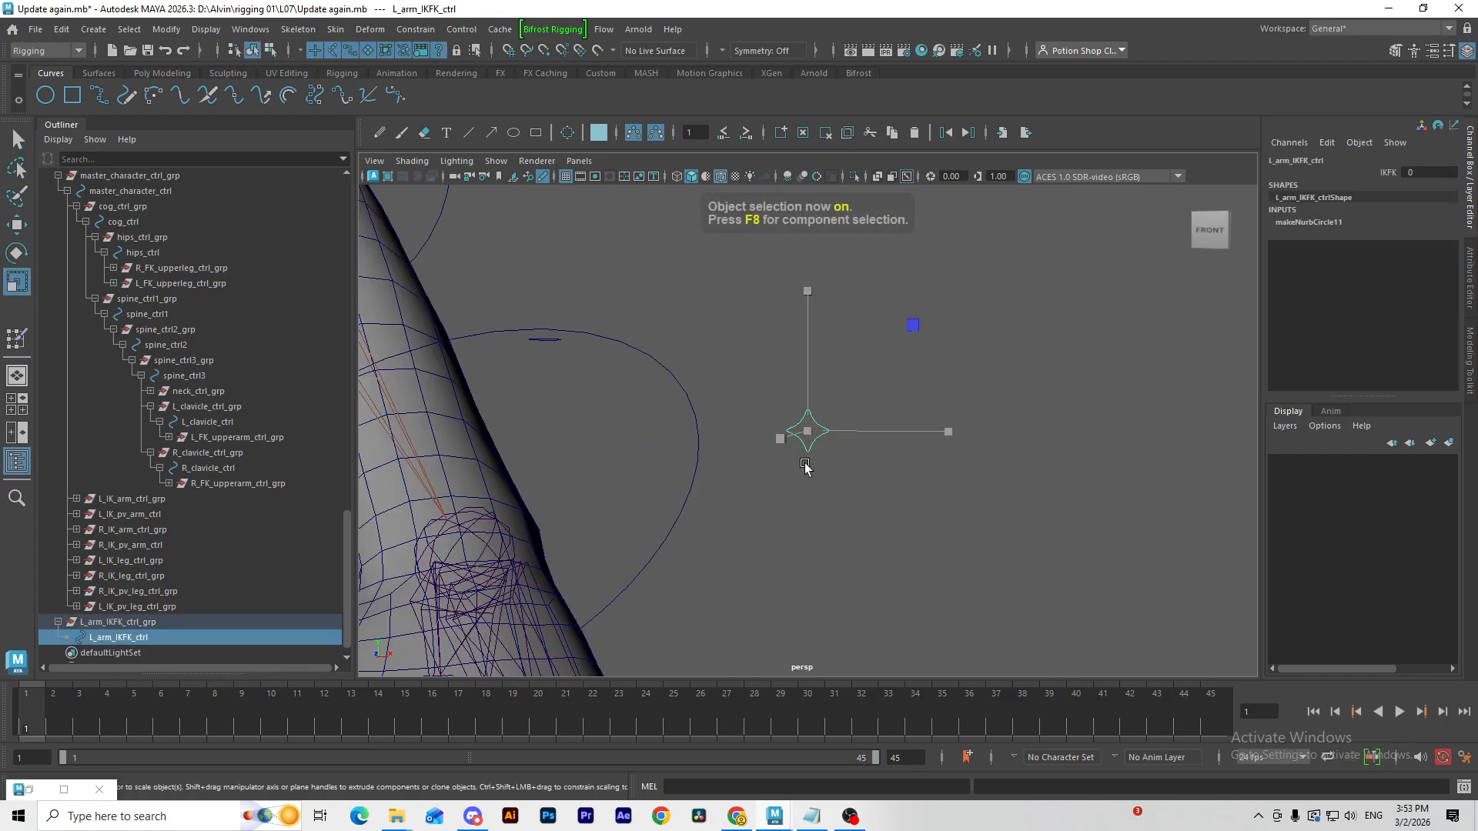
key(F8)
drag(764, 354, 918, 506)
scroll(918, 505, down, 4)
drag(808, 432, 860, 442)
key(F8)
click(873, 493)
mouse_move(873, 493)
alt+mouse_down()
mouse_move(914, 504)
mouse_move(853, 488)
alt+mouse_up()
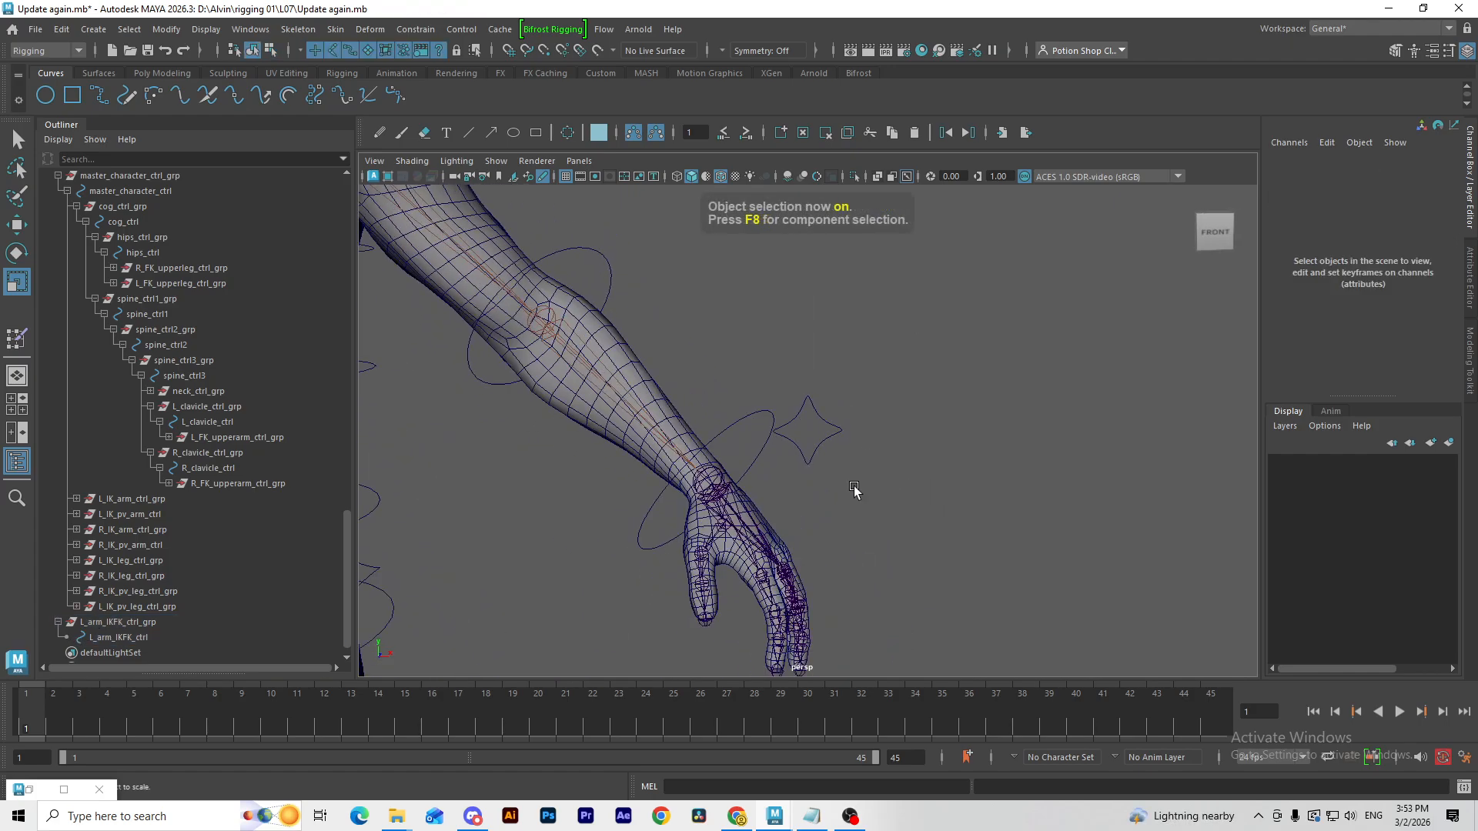
click(821, 424)
key(w)
alt+drag(910, 529, 890, 500)
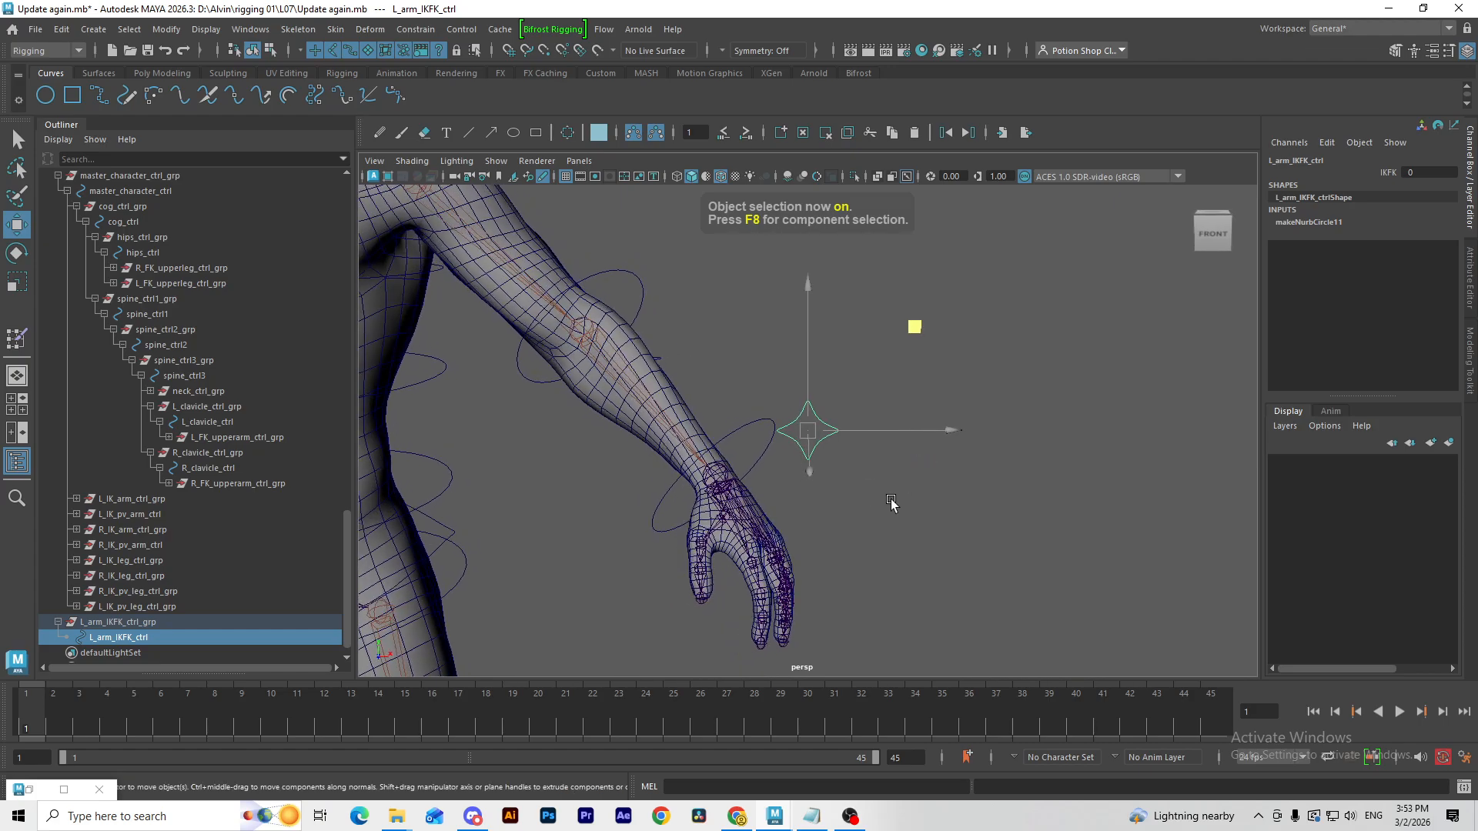
click(137, 621)
alt+drag(693, 512, 843, 456)
key(q)
Step: Load L_arm_IKFK_ctrl into the Node Editor and expand its node to show all attributes, including IKFK
click(878, 462)
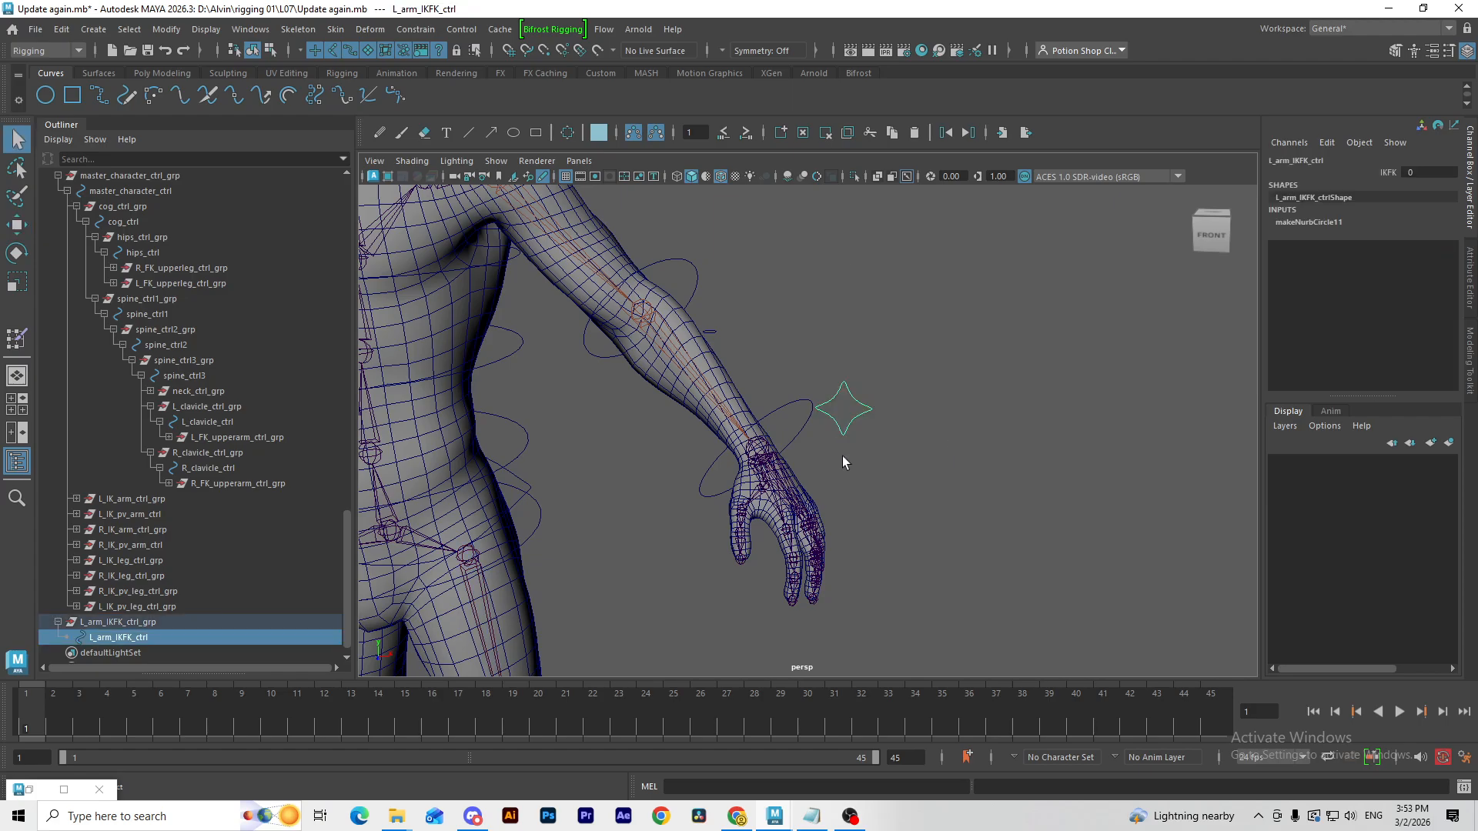
click(601, 73)
click(97, 98)
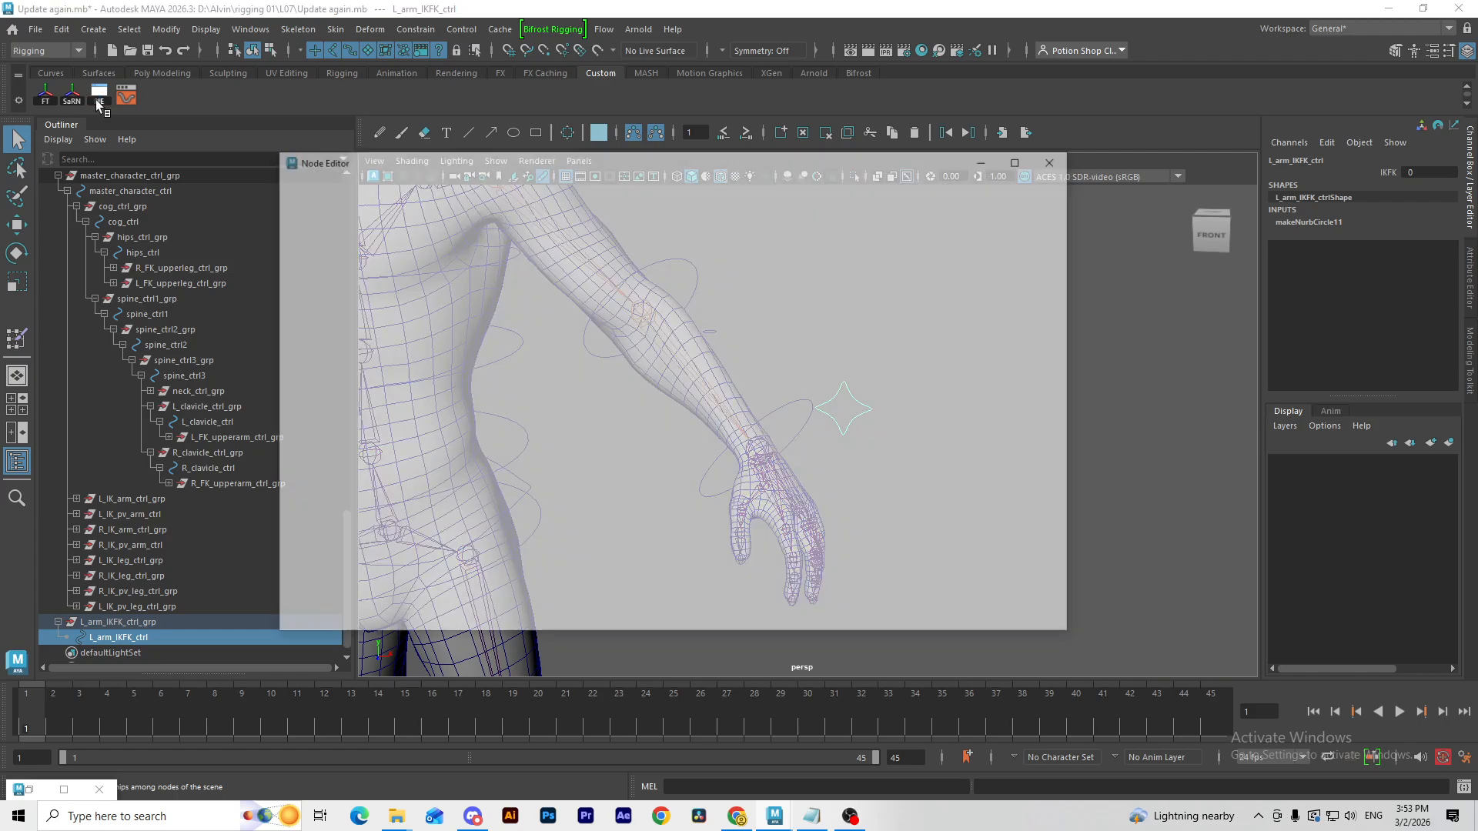
key(3)
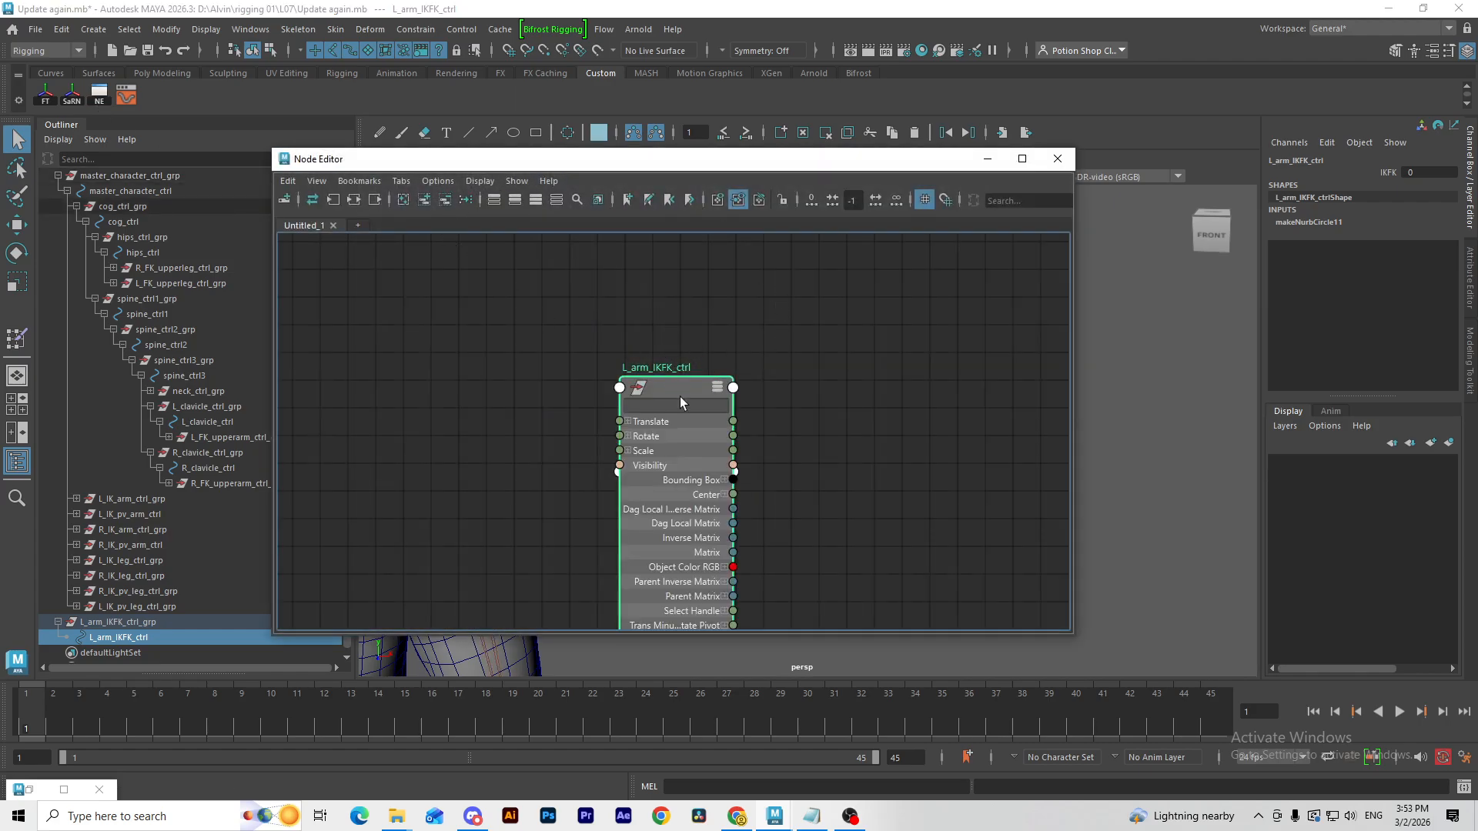
drag(680, 396, 439, 222)
drag(479, 314, 485, 297)
key(1)
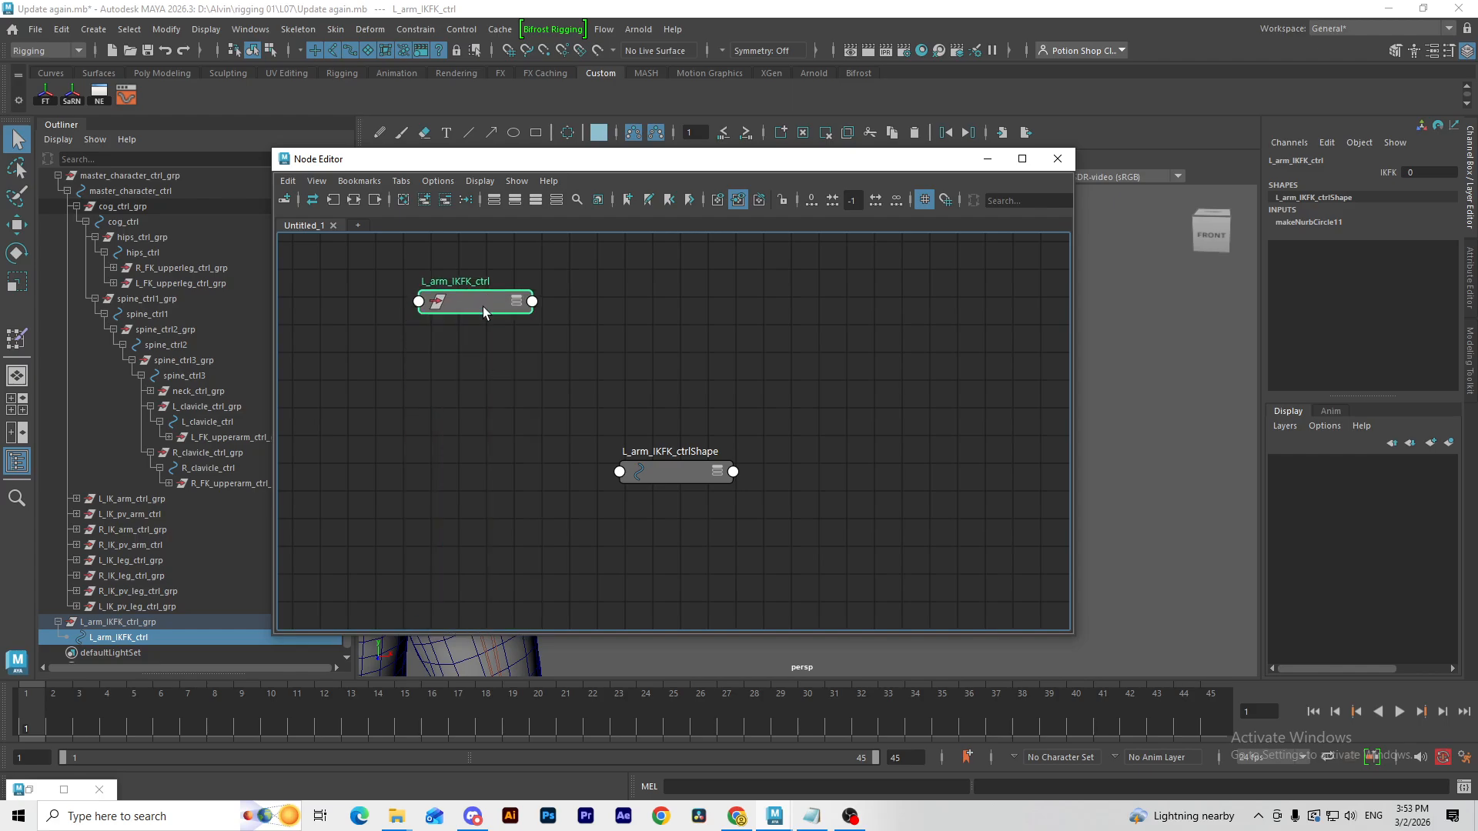
key(3)
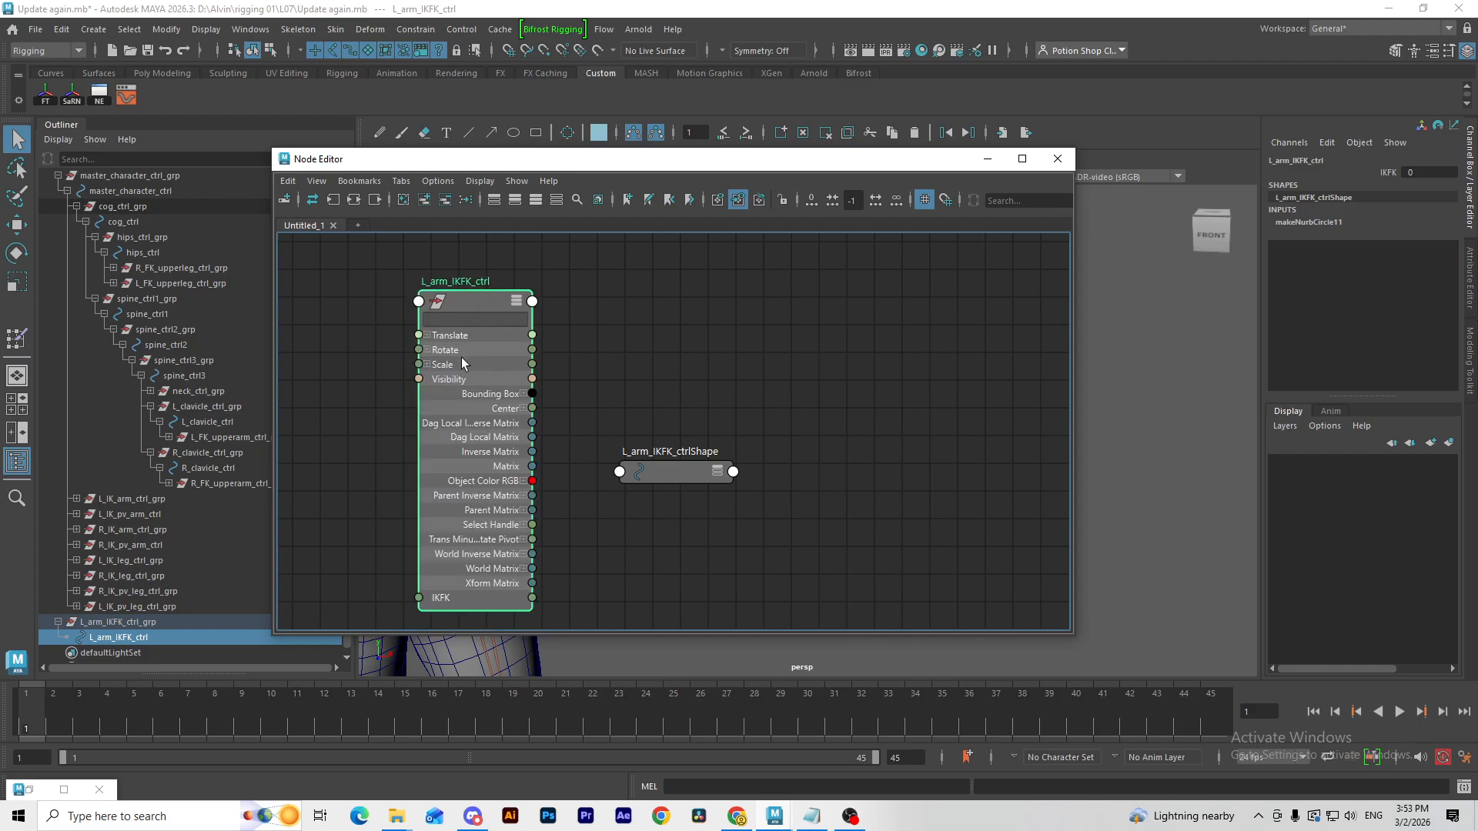
drag(483, 480, 479, 403)
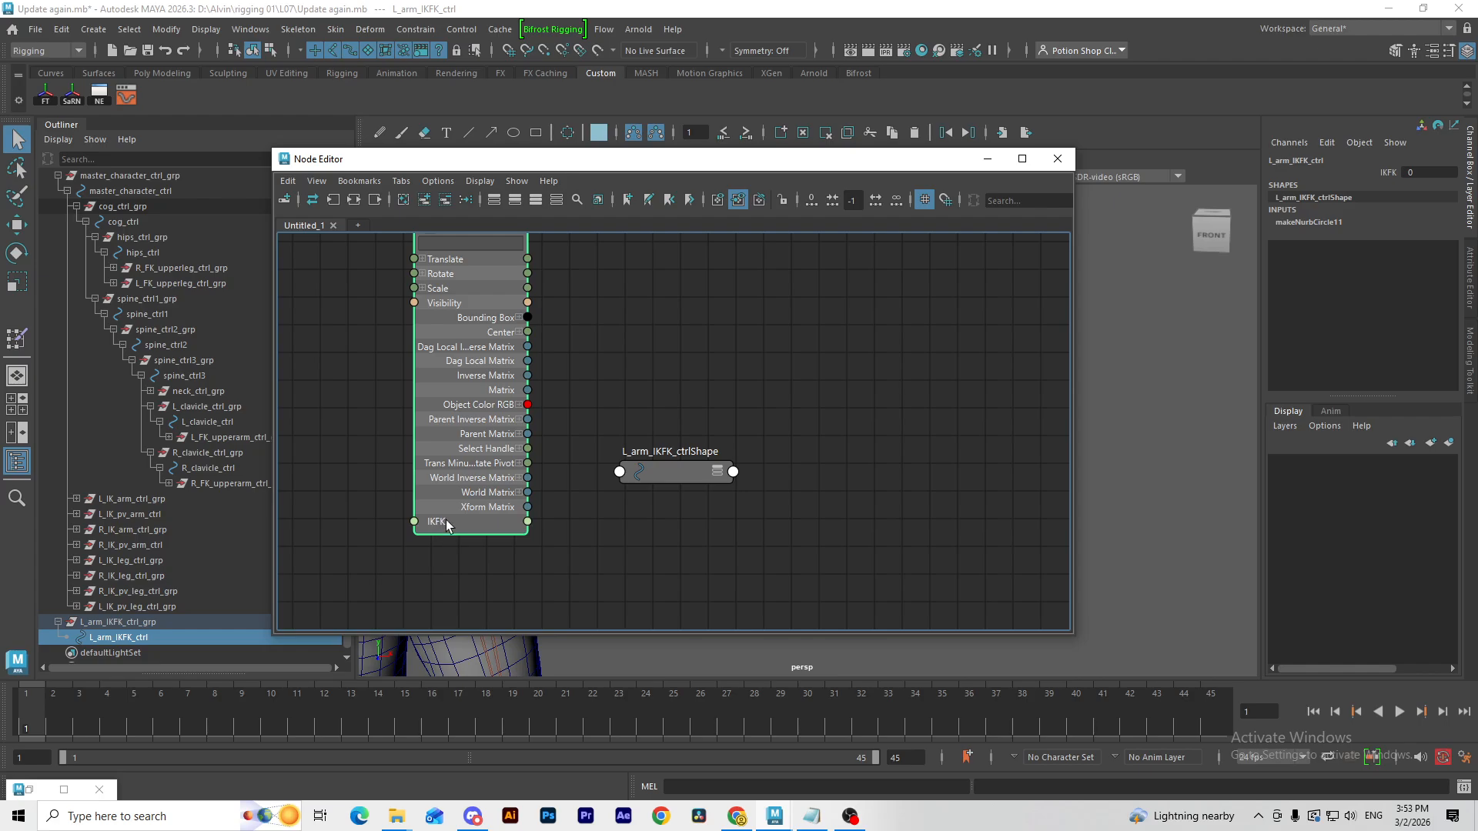
Step: Remove the L_arm_IKFK_ctrlShape node from the Node Editor graph
click(679, 478)
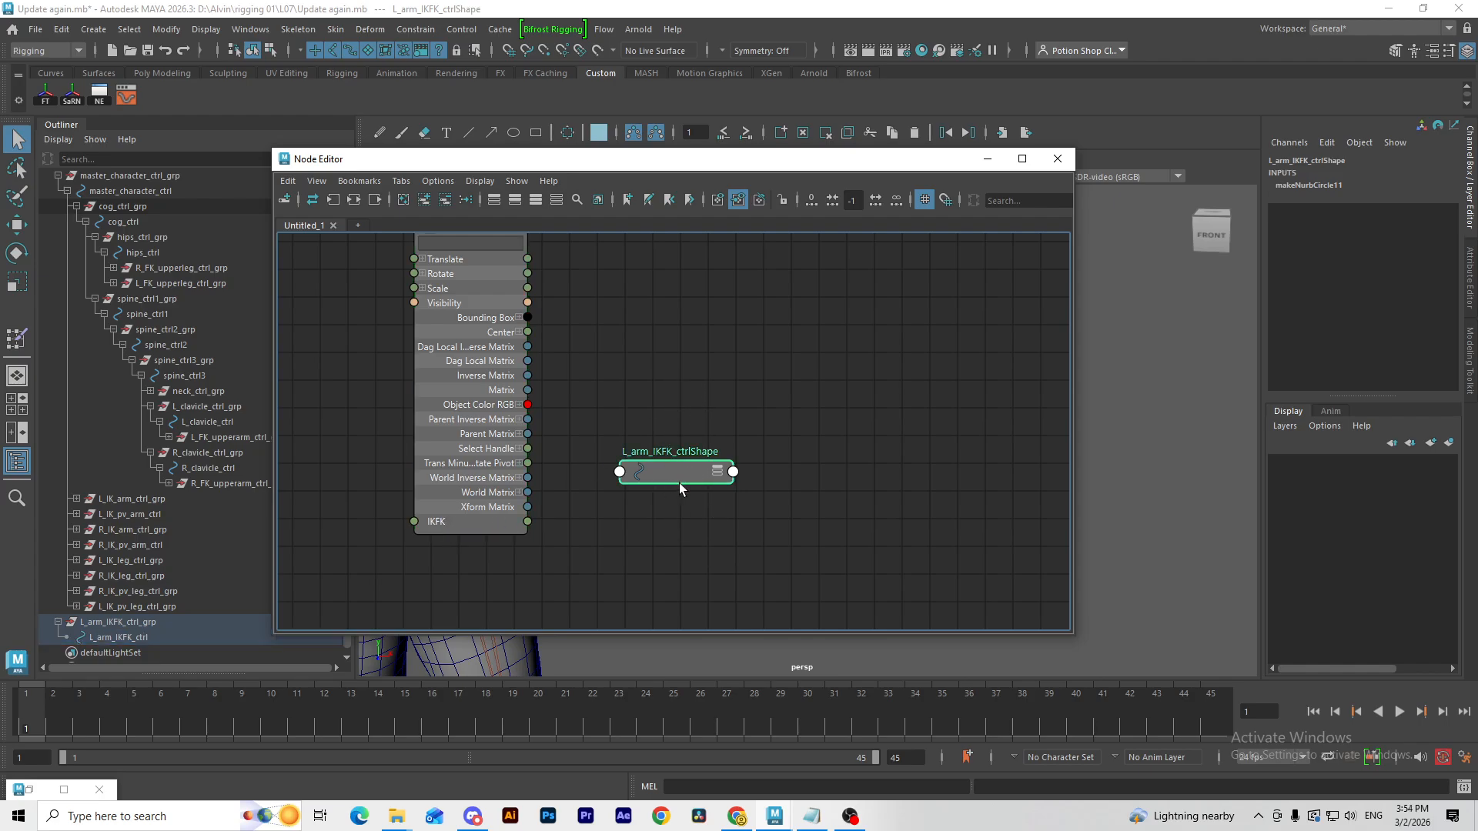
drag(679, 483, 708, 417)
click(445, 201)
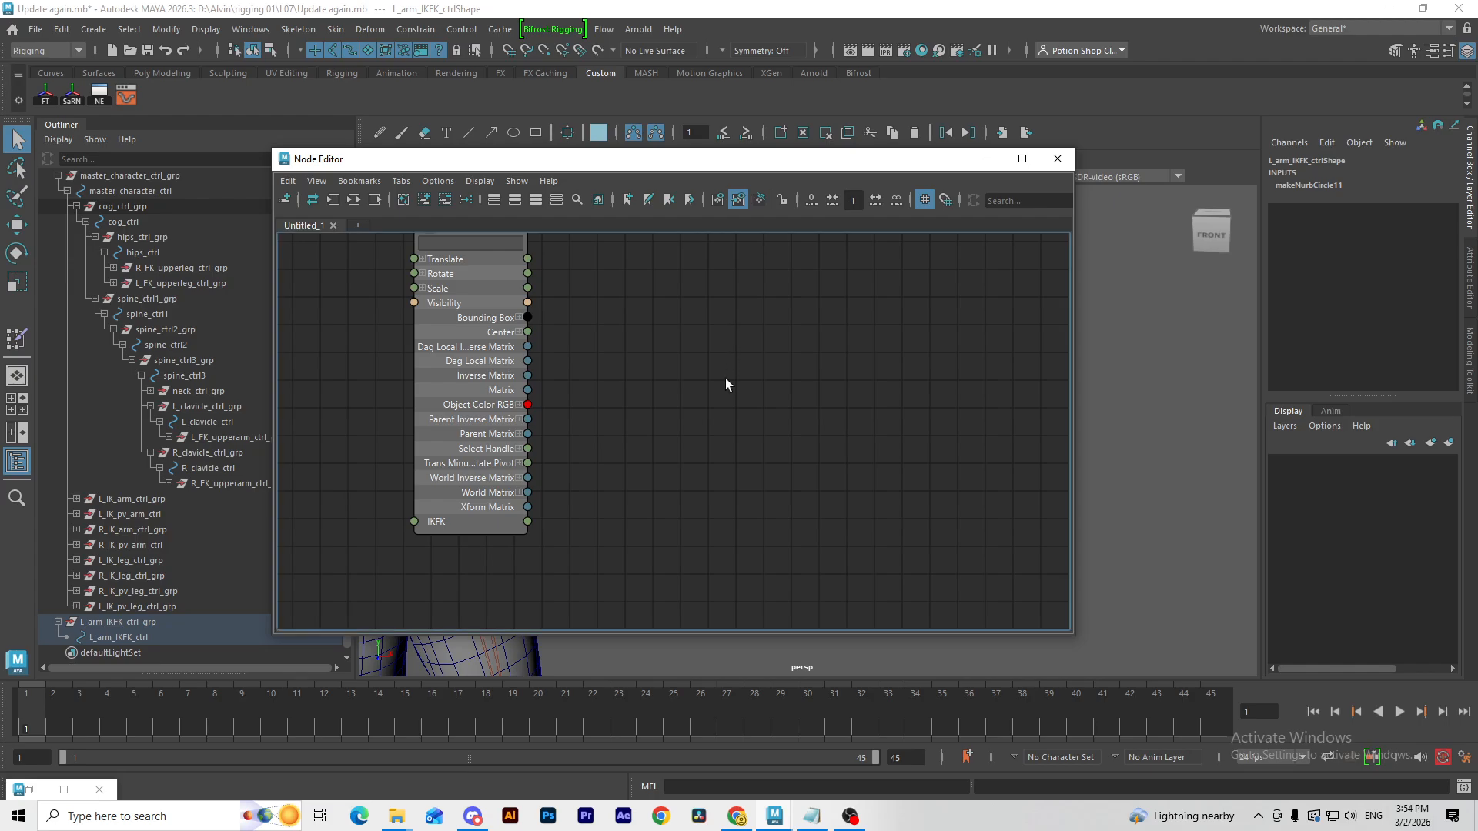
click(727, 384)
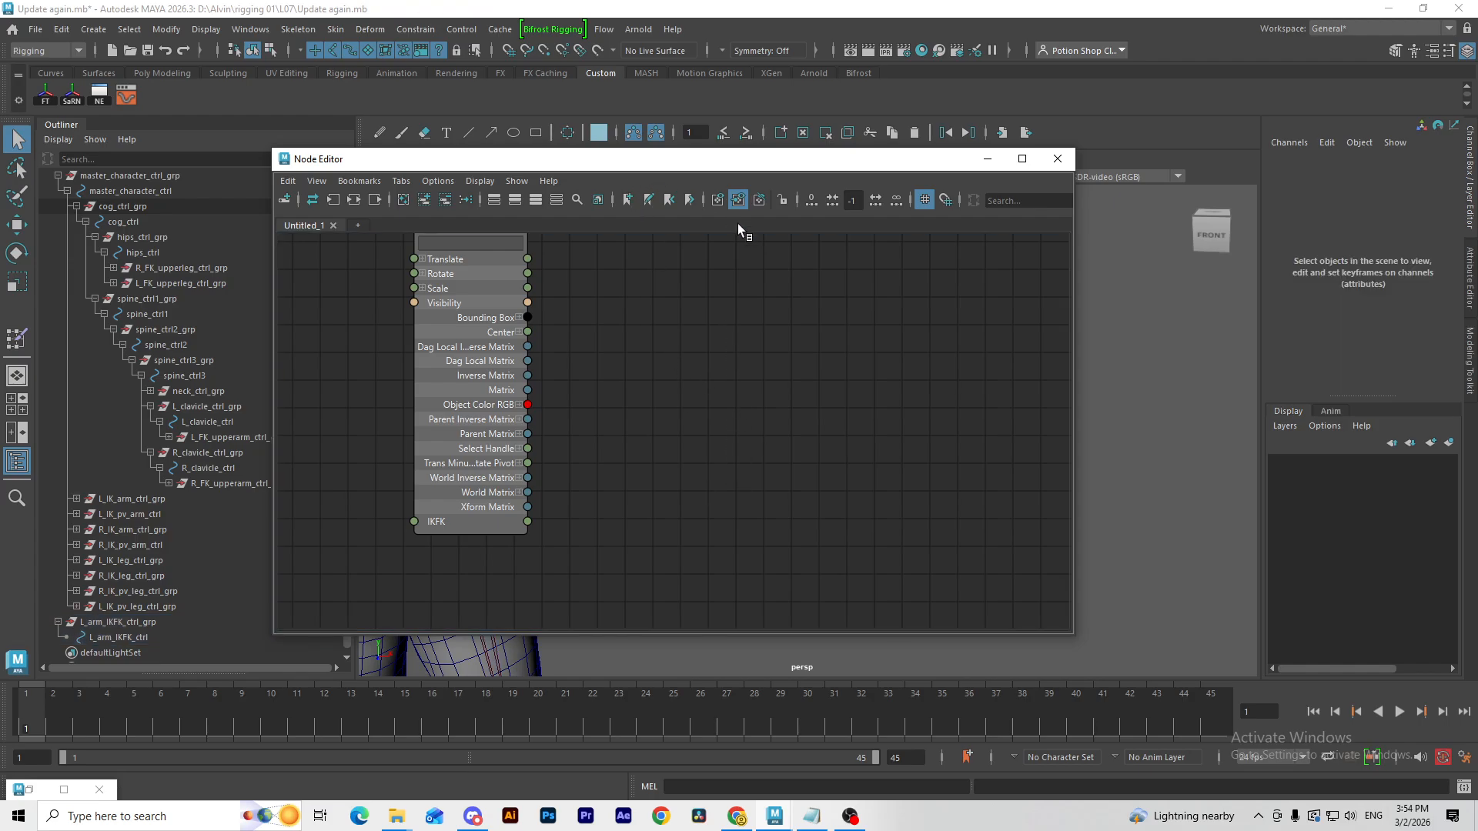
Step: Add the parent constraints of L_upperarm_jnt, L_elbow_jnt and L_wrist_jnt to the graph beside L_arm_IKFK_ctrl
drag(666, 172, 1176, 211)
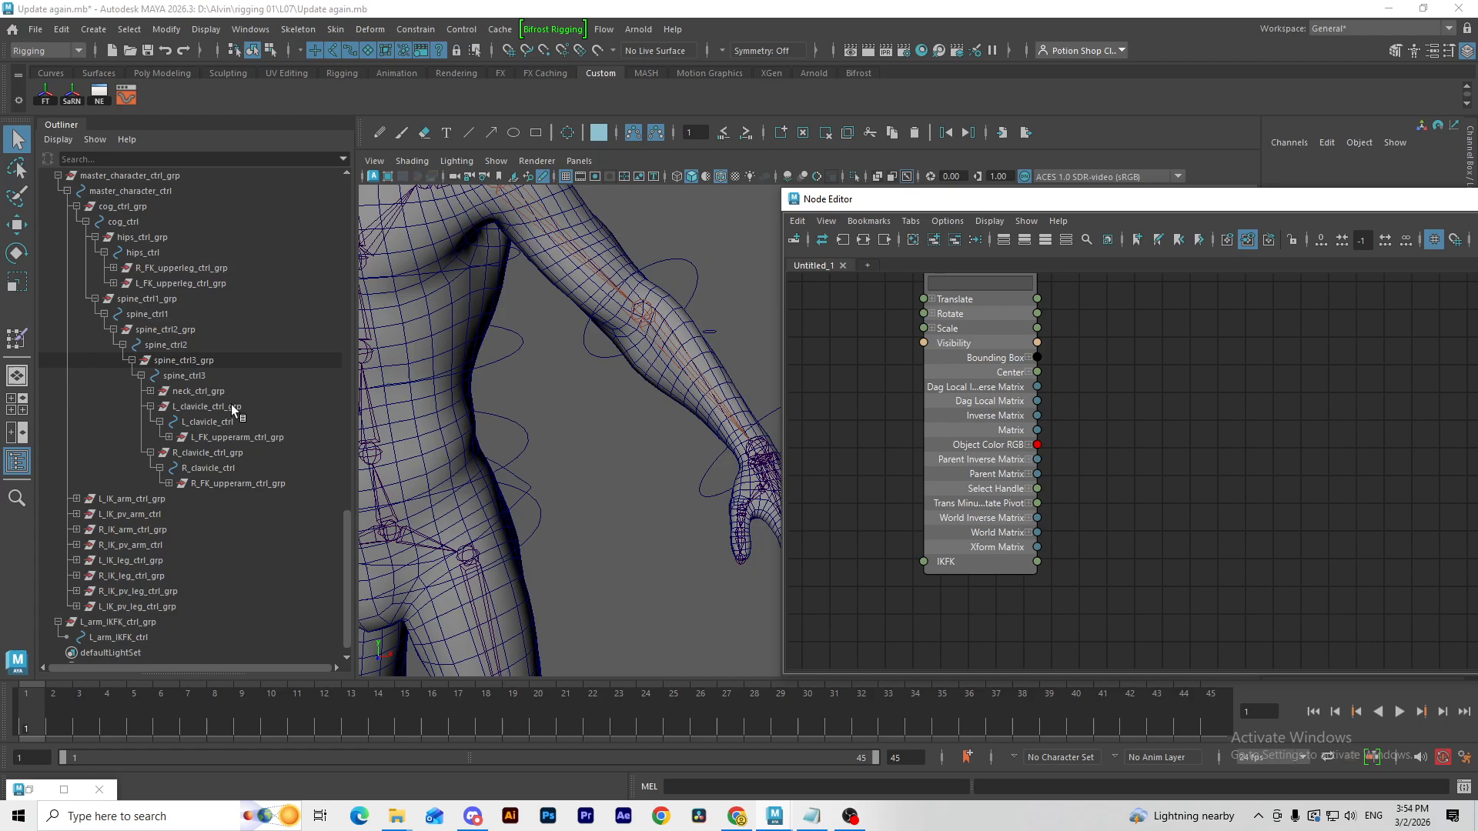
drag(986, 291, 978, 404)
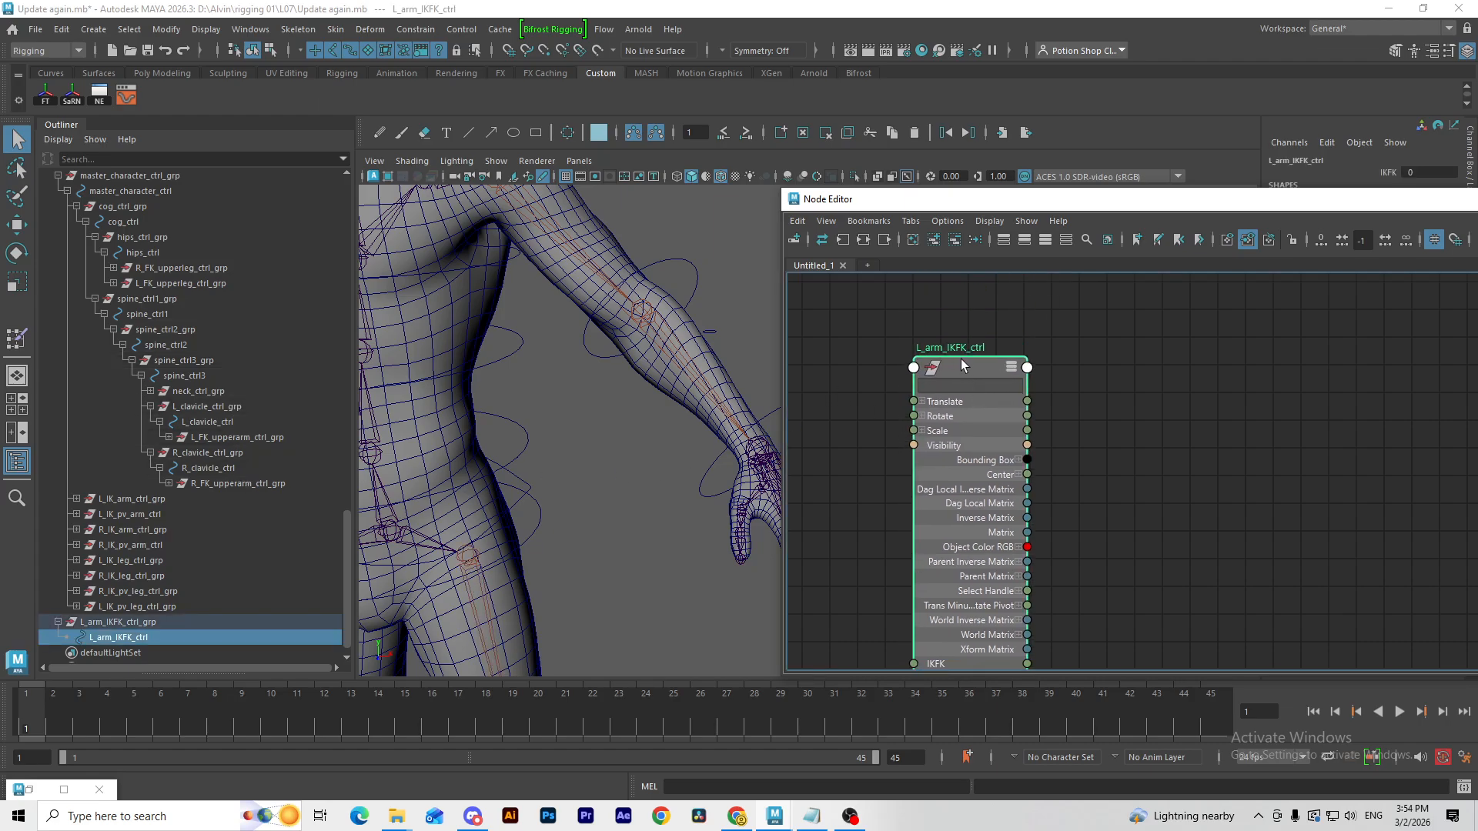
scroll(243, 460, up, 8)
scroll(162, 262, up, 10)
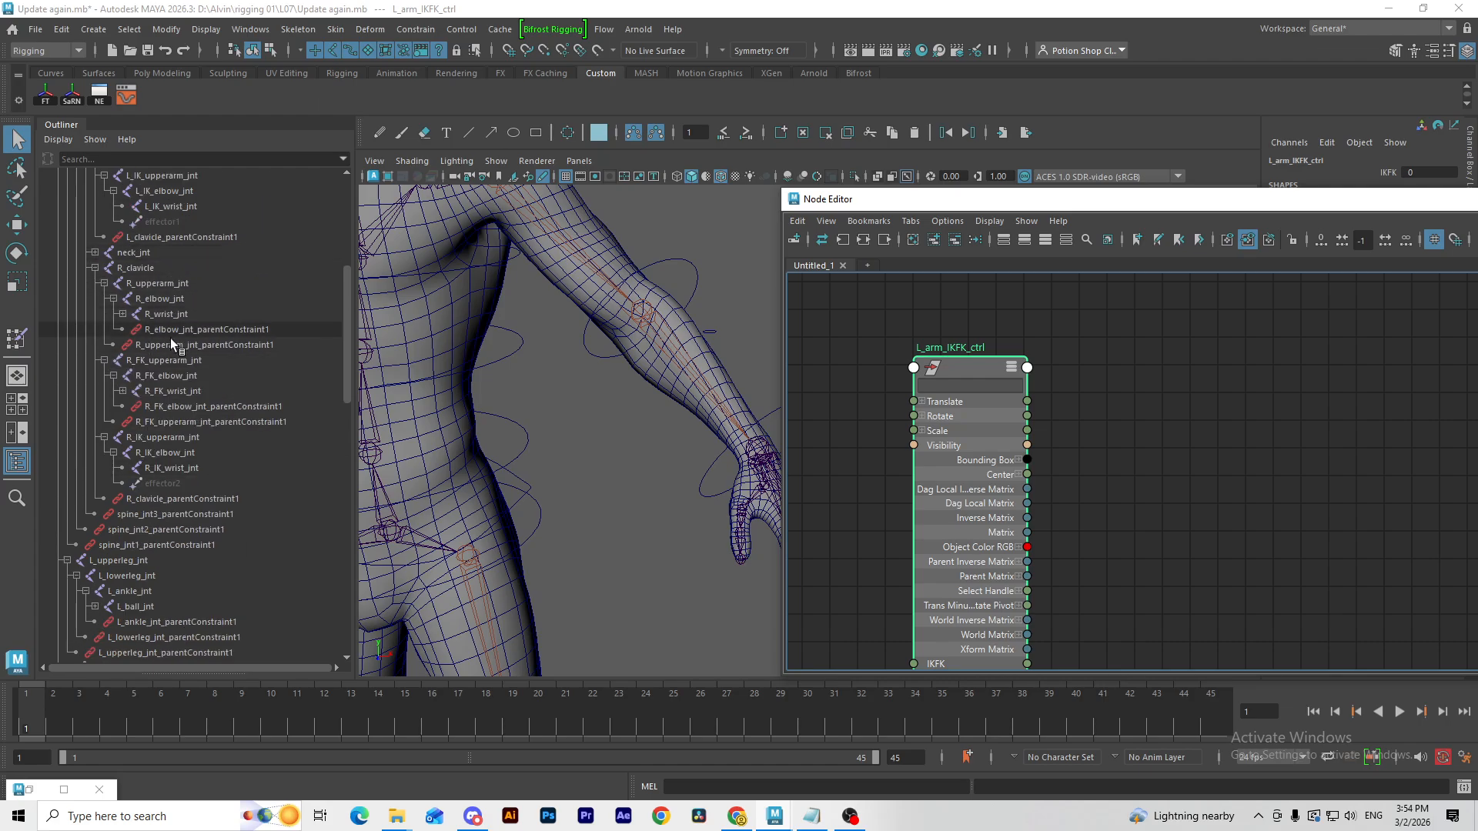
scroll(146, 293, up, 3)
scroll(144, 273, up, 3)
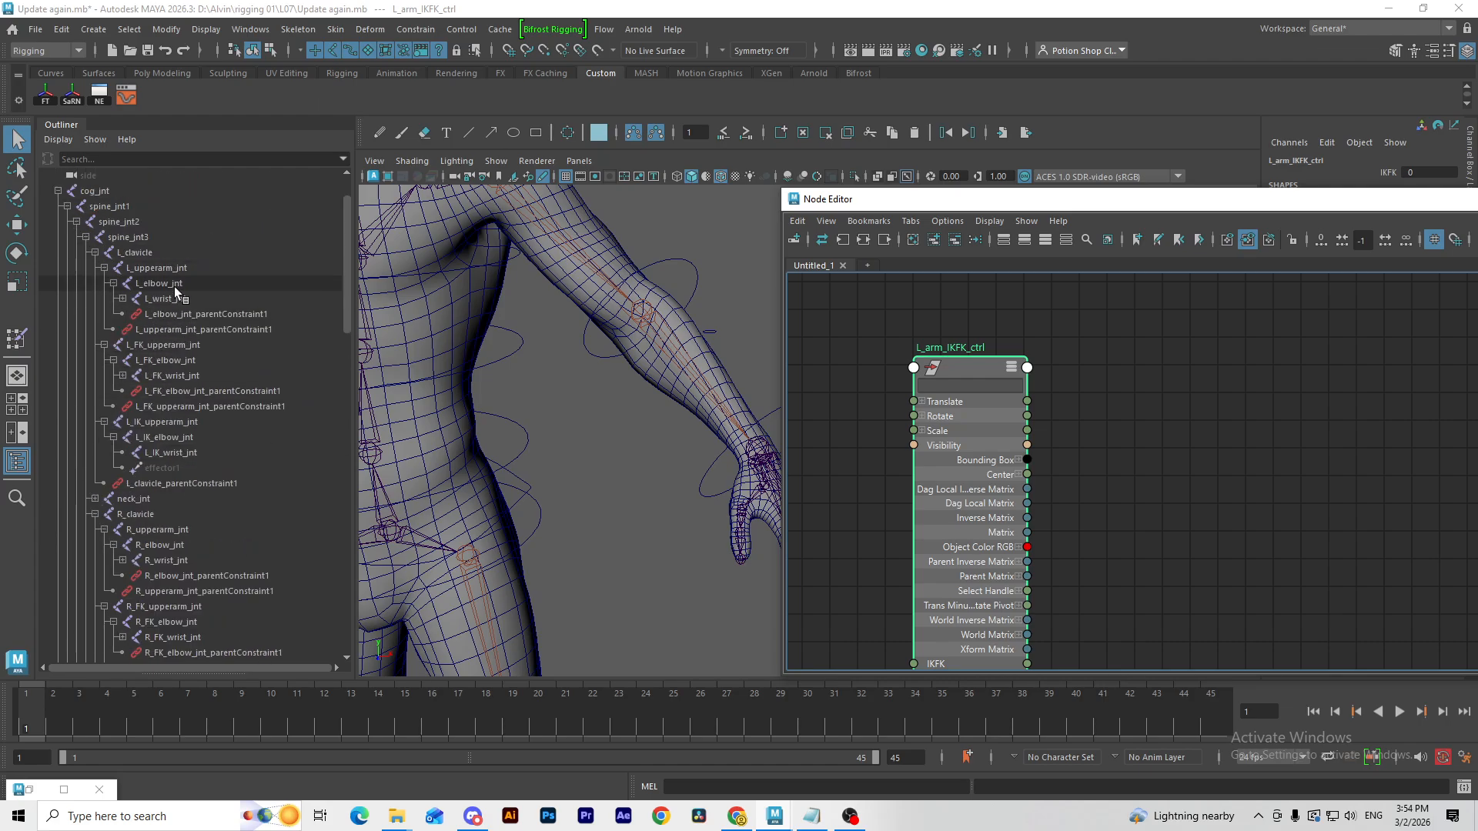
click(158, 268)
click(123, 299)
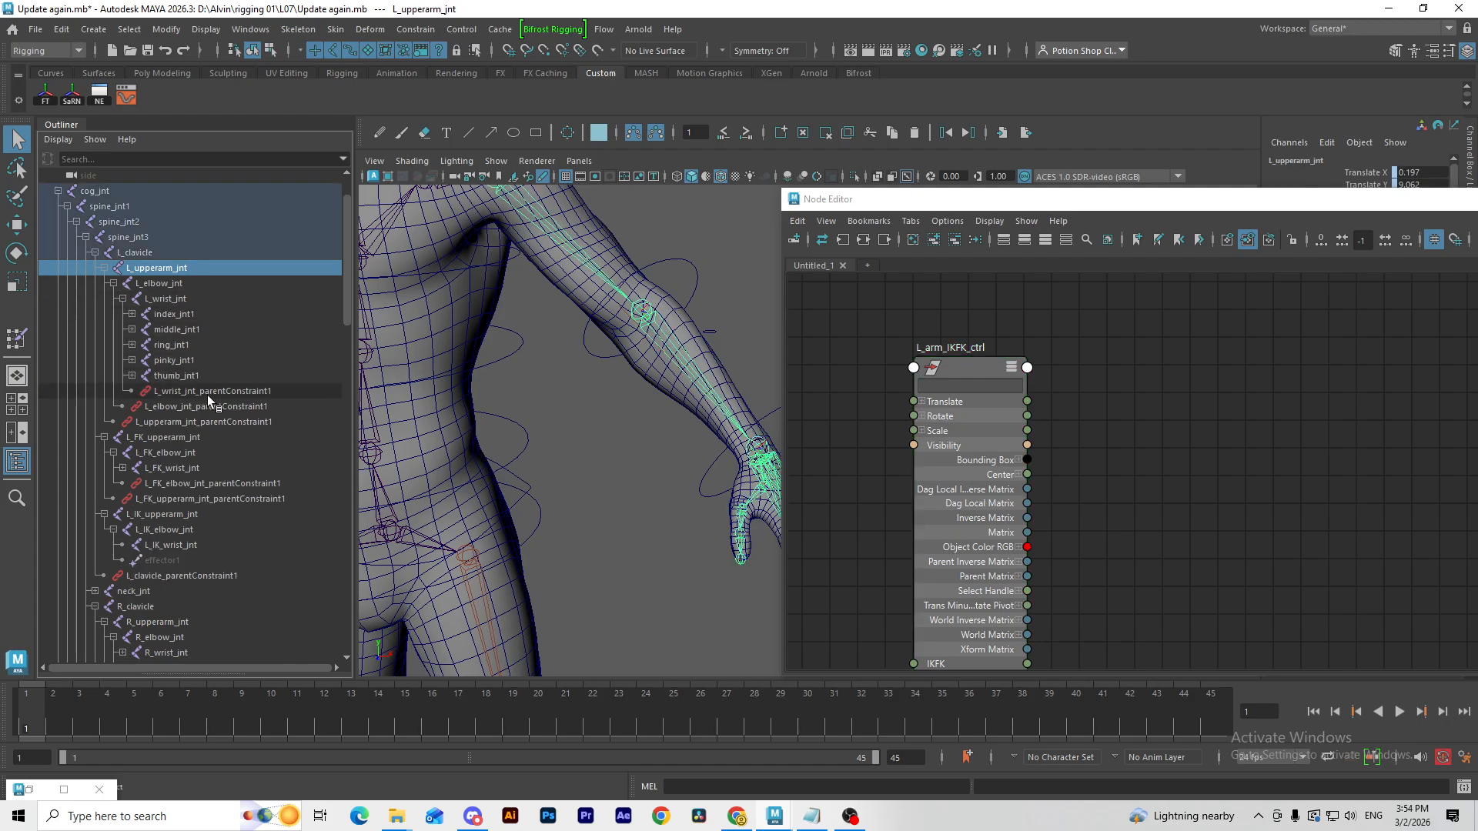
drag(206, 393, 174, 411)
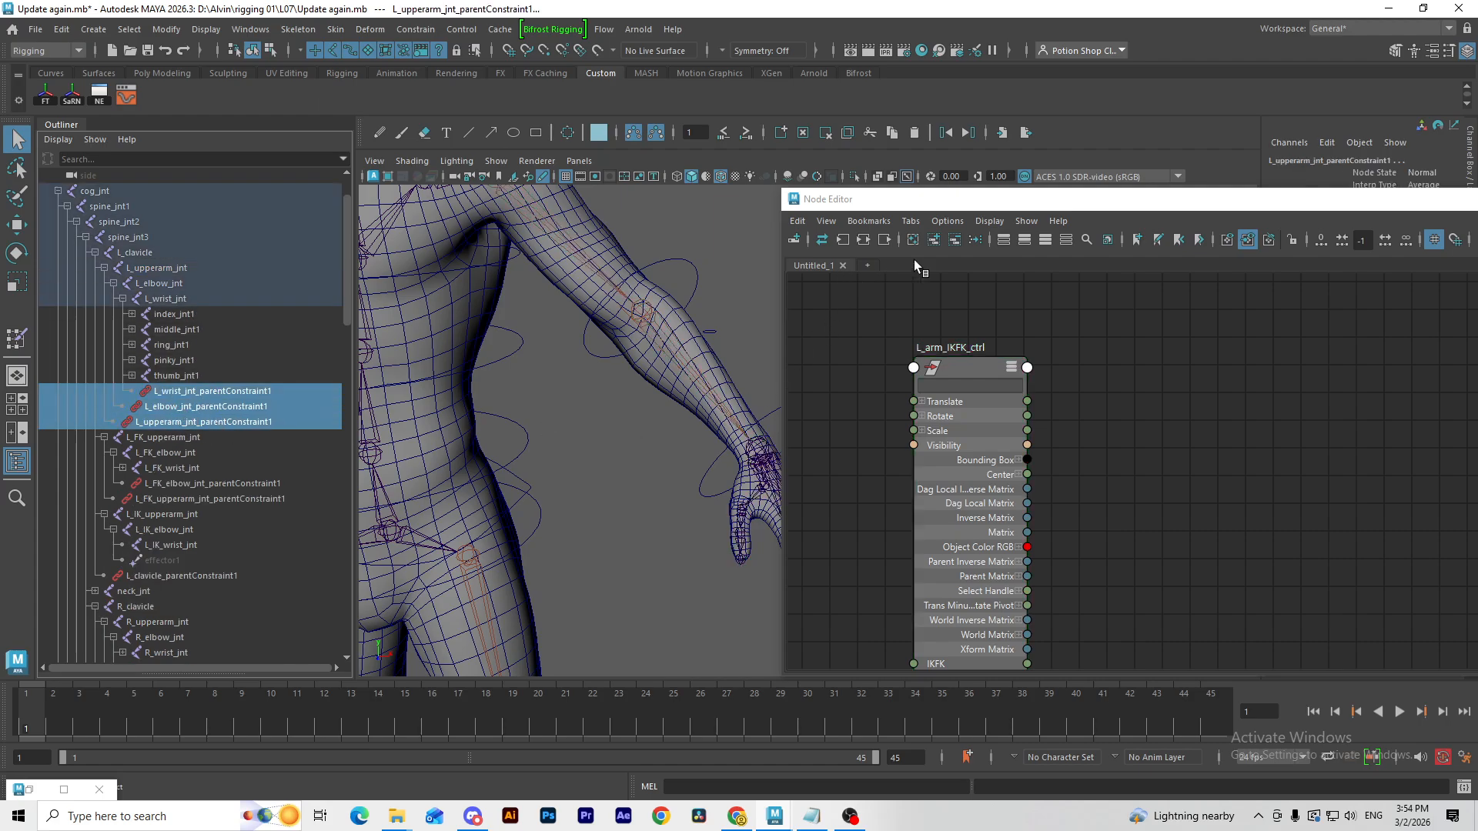
click(933, 239)
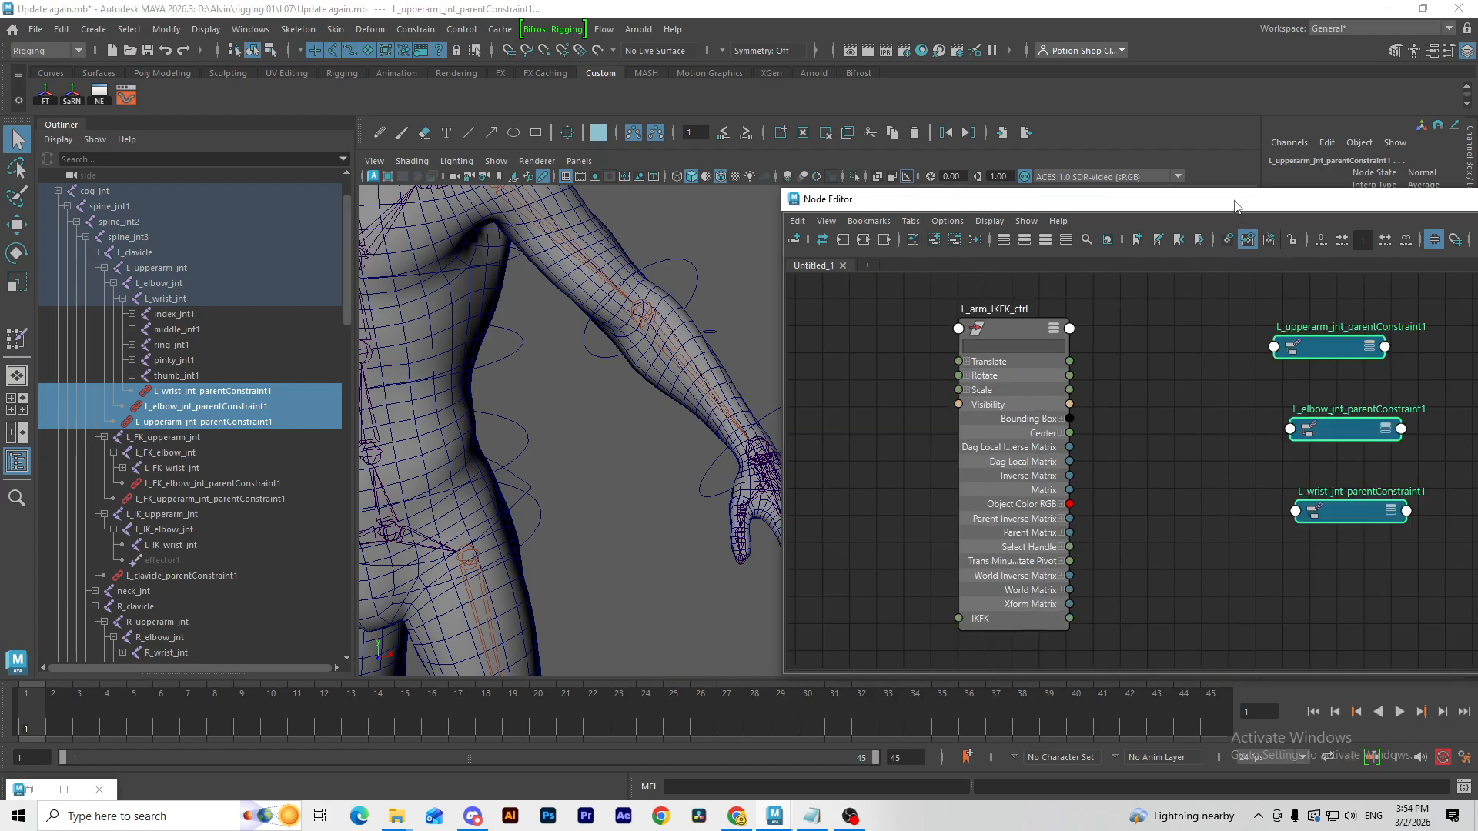
Step: Expand the upper arm, elbow and wrist constraint nodes to show all attributes and spread them apart
drag(1235, 206, 830, 148)
key(3)
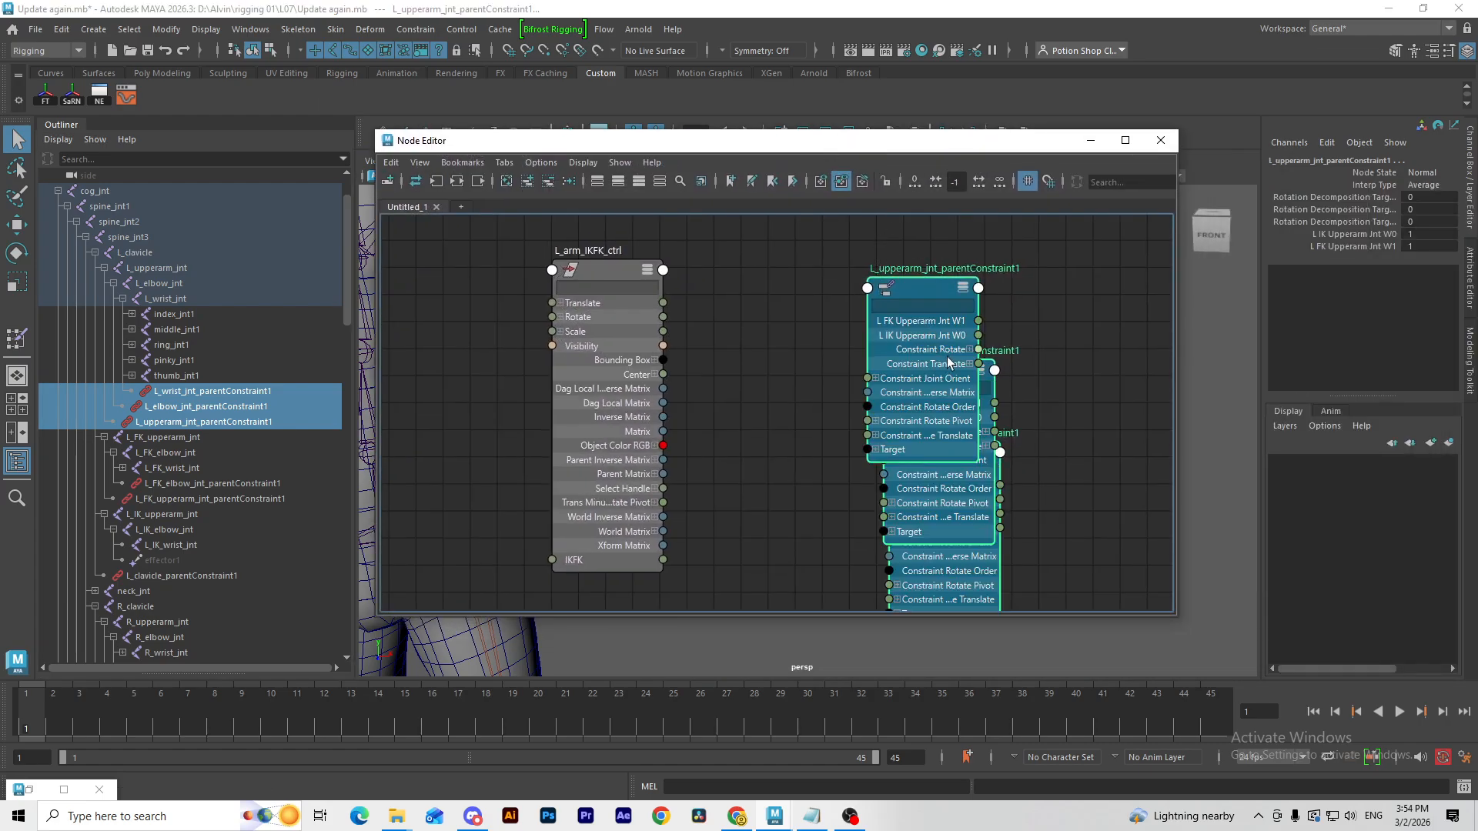
drag(928, 289, 825, 252)
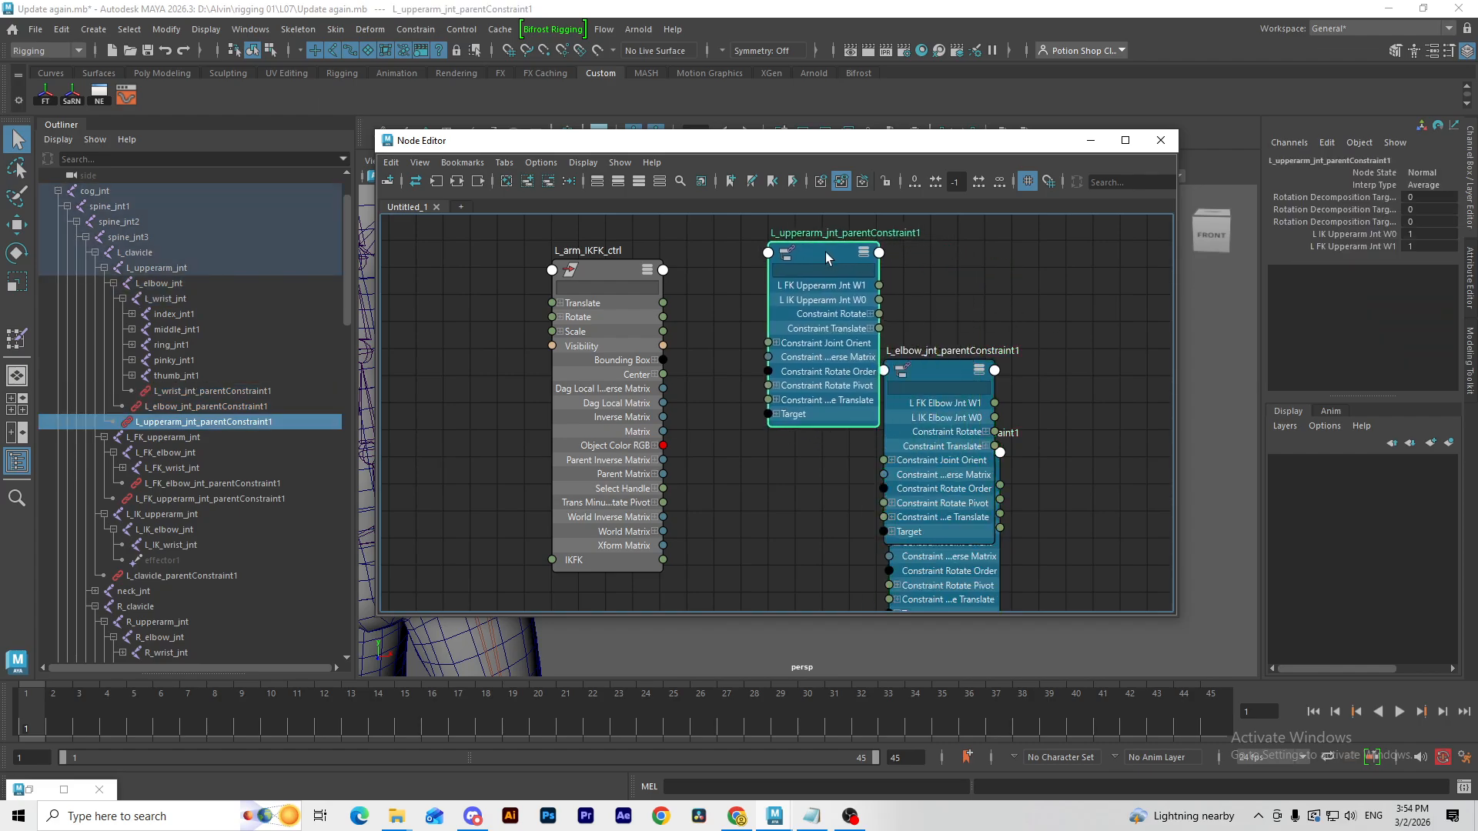
drag(941, 364, 1043, 255)
drag(922, 459, 906, 316)
drag(959, 501, 950, 285)
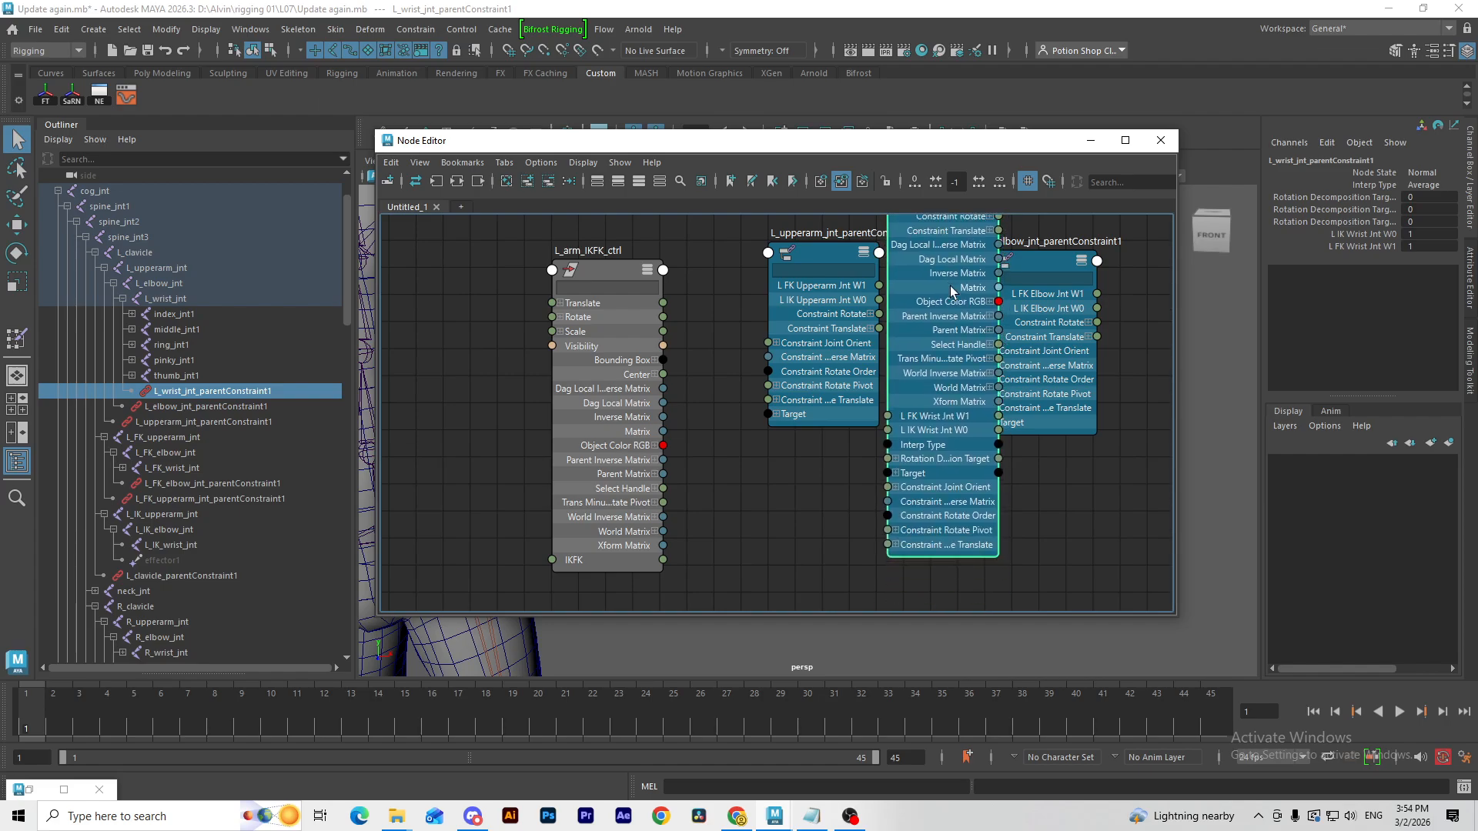
click(820, 320)
drag(1055, 384, 1128, 355)
key(3)
Step: Line up the three constraint nodes in a row and place the L_arm_IKFK_ctrl node ahead of them
alt+middle_drag(1013, 573, 984, 451)
drag(914, 381, 955, 520)
drag(804, 488, 823, 439)
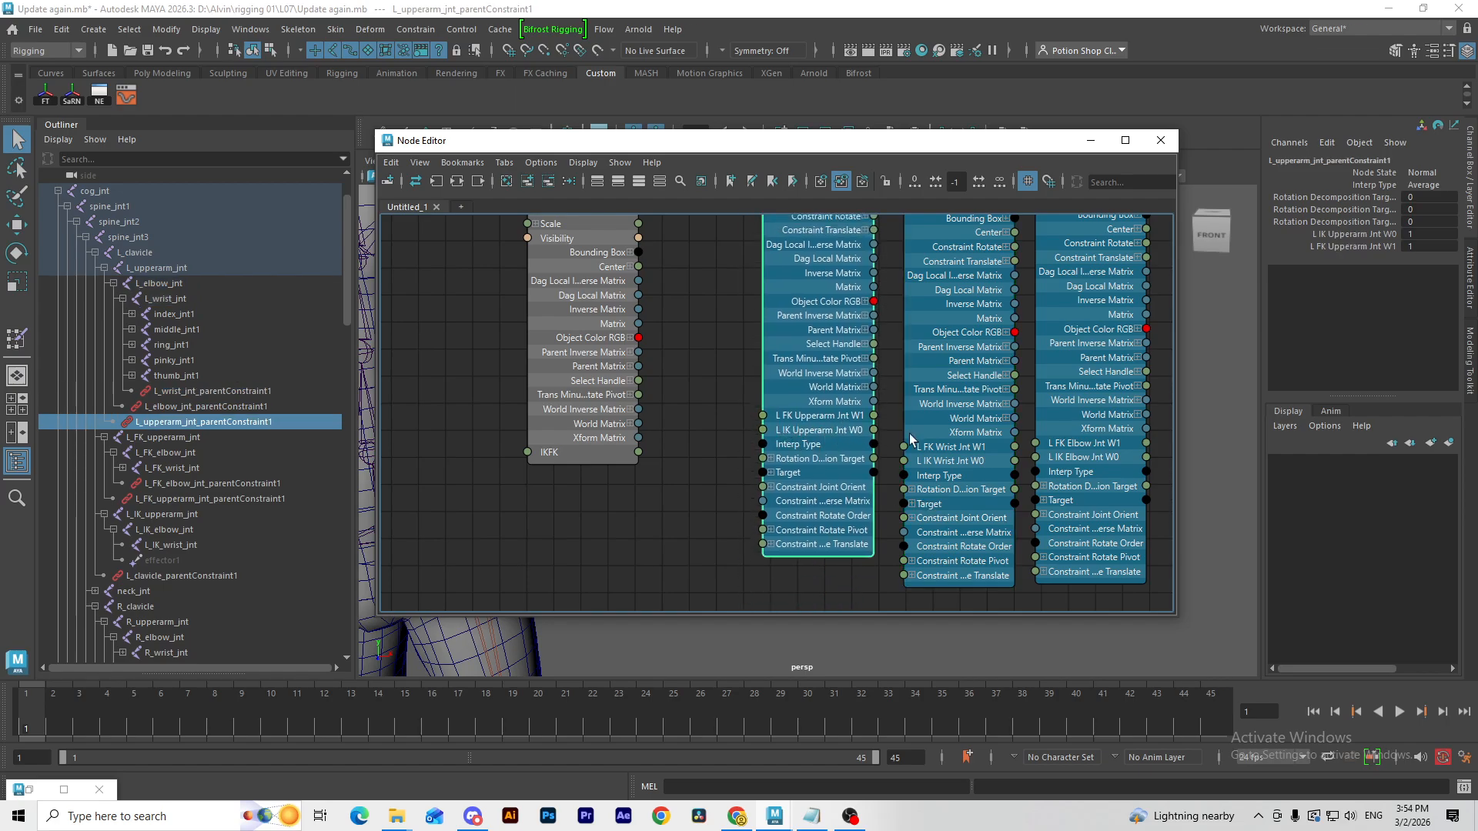
drag(970, 460, 977, 431)
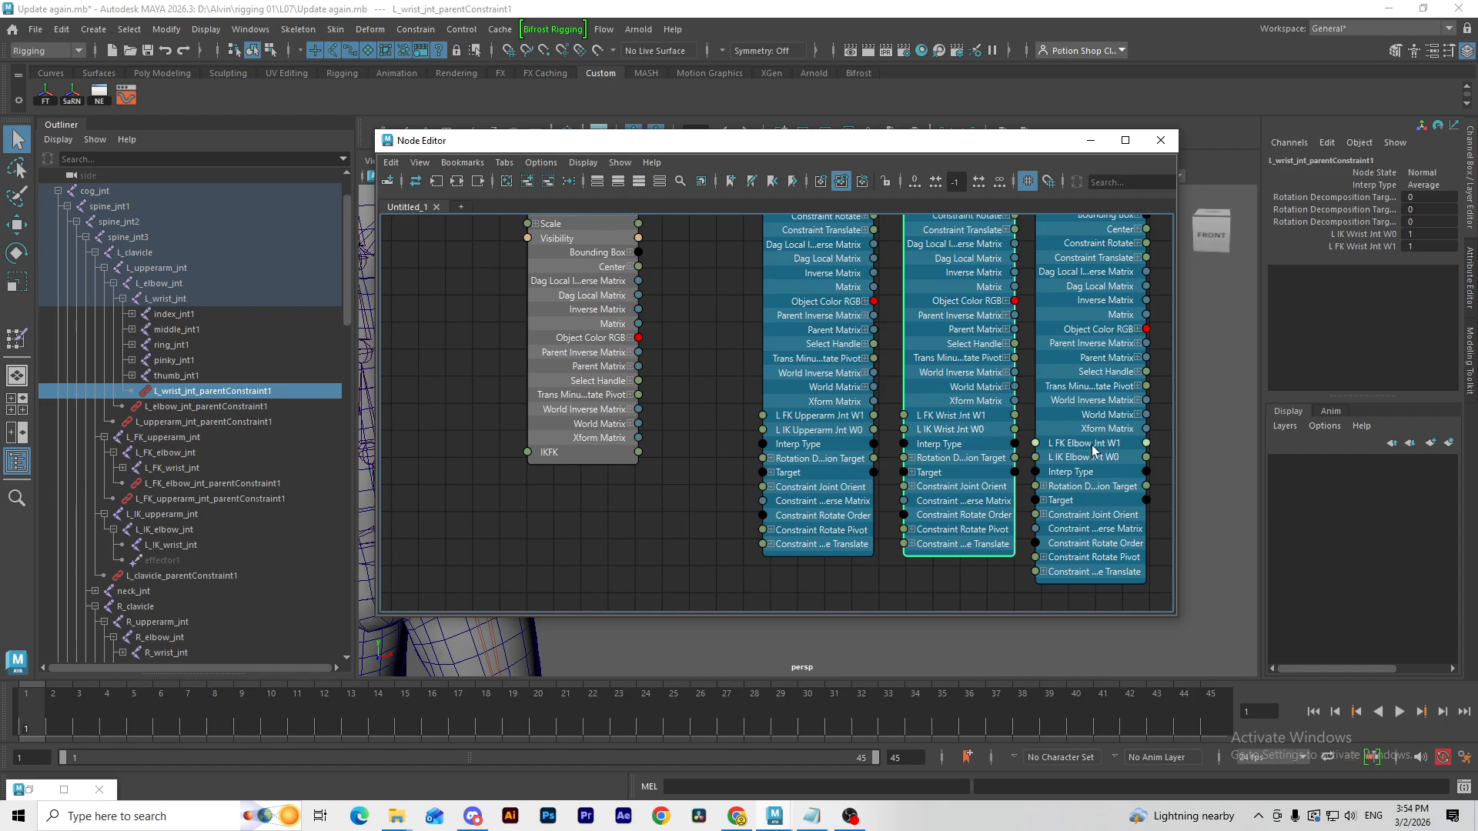
drag(1095, 450, 1097, 426)
drag(550, 363, 529, 375)
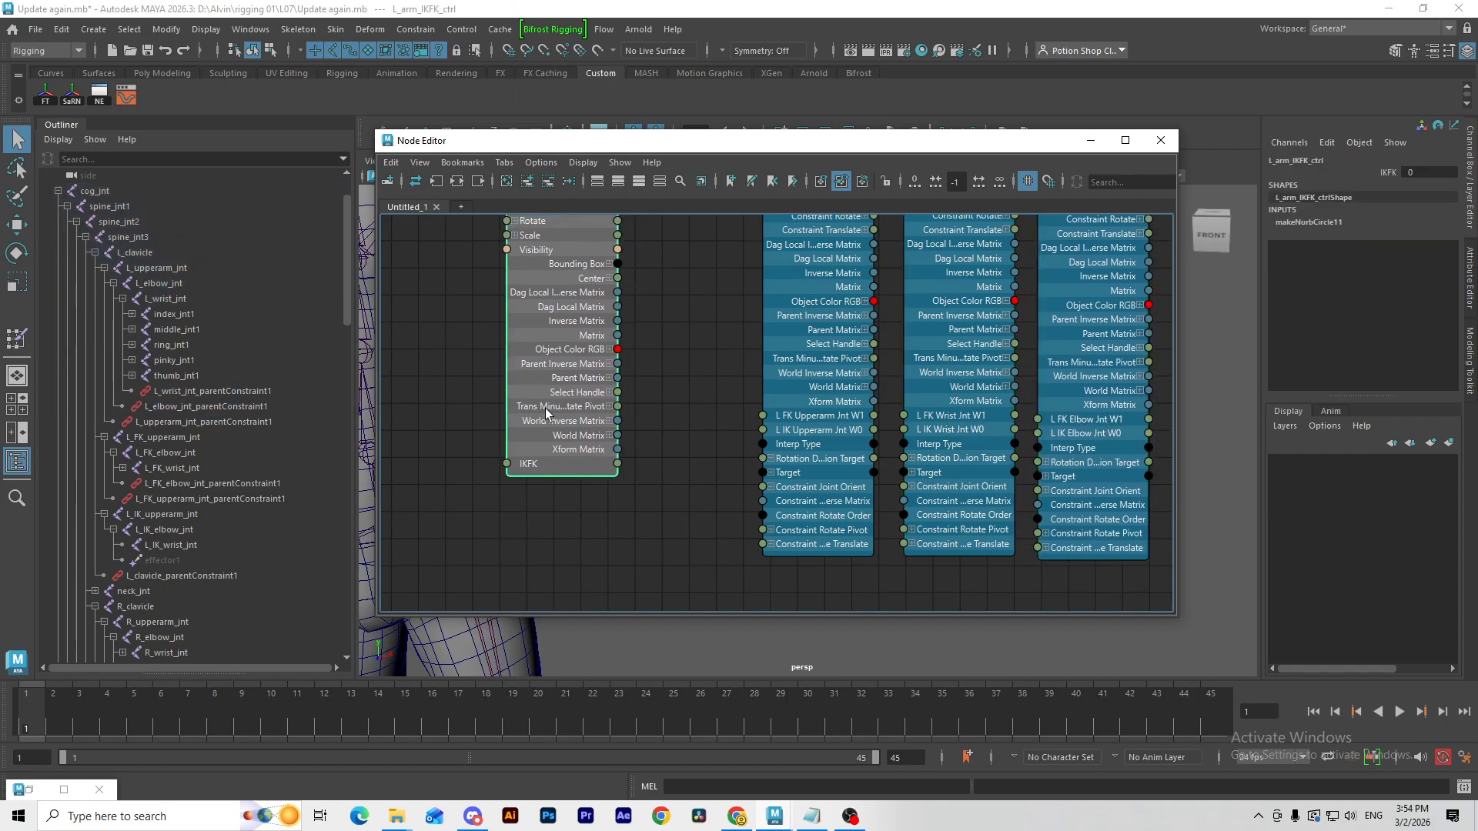
Step: Connect the IKFK attribute of L_arm_IKFK_ctrl to the L_FK upper arm, wrist and elbow W1 weights of the three parent constraints
drag(714, 441, 763, 415)
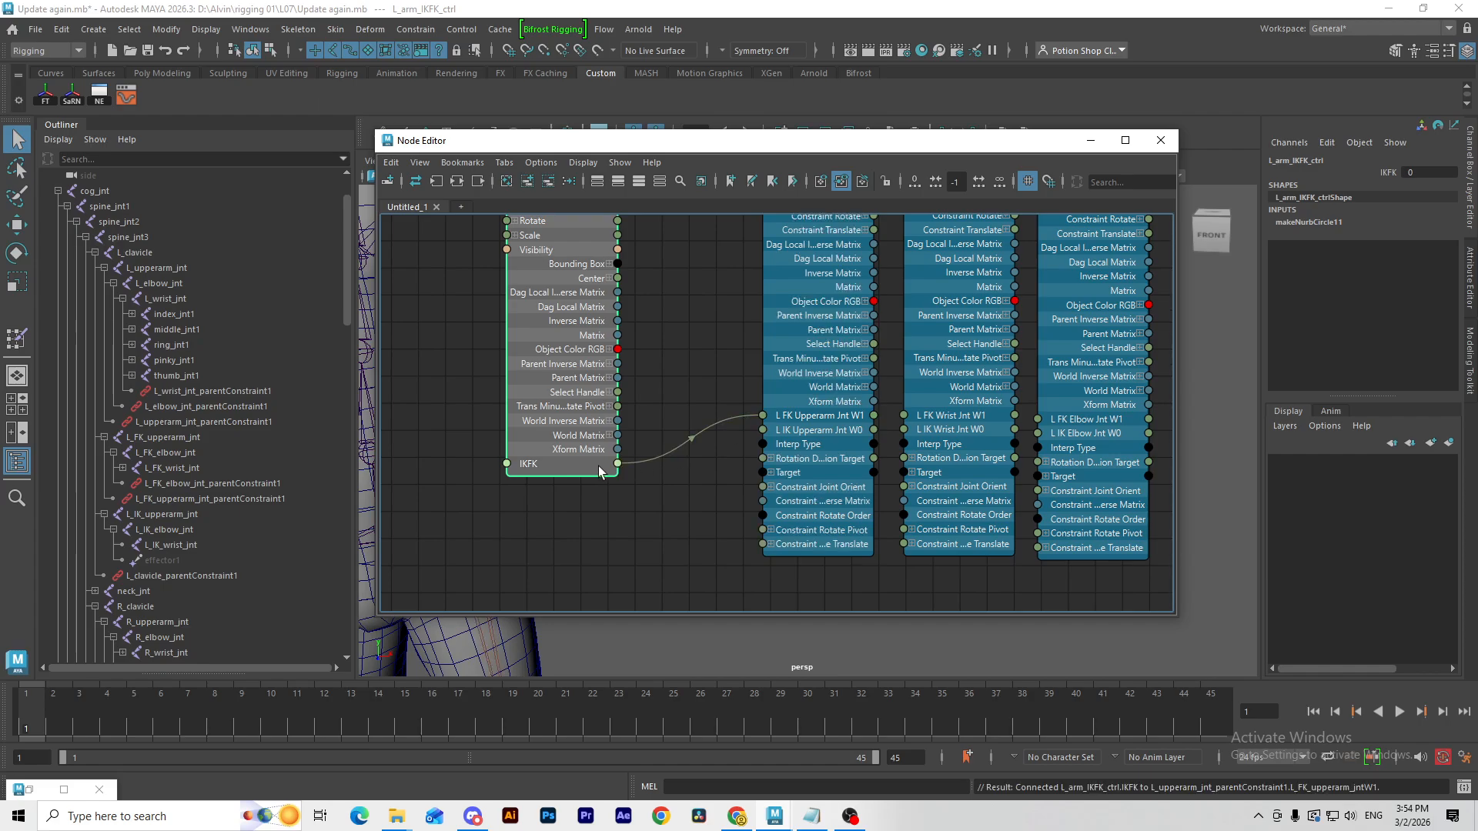
drag(618, 464, 905, 415)
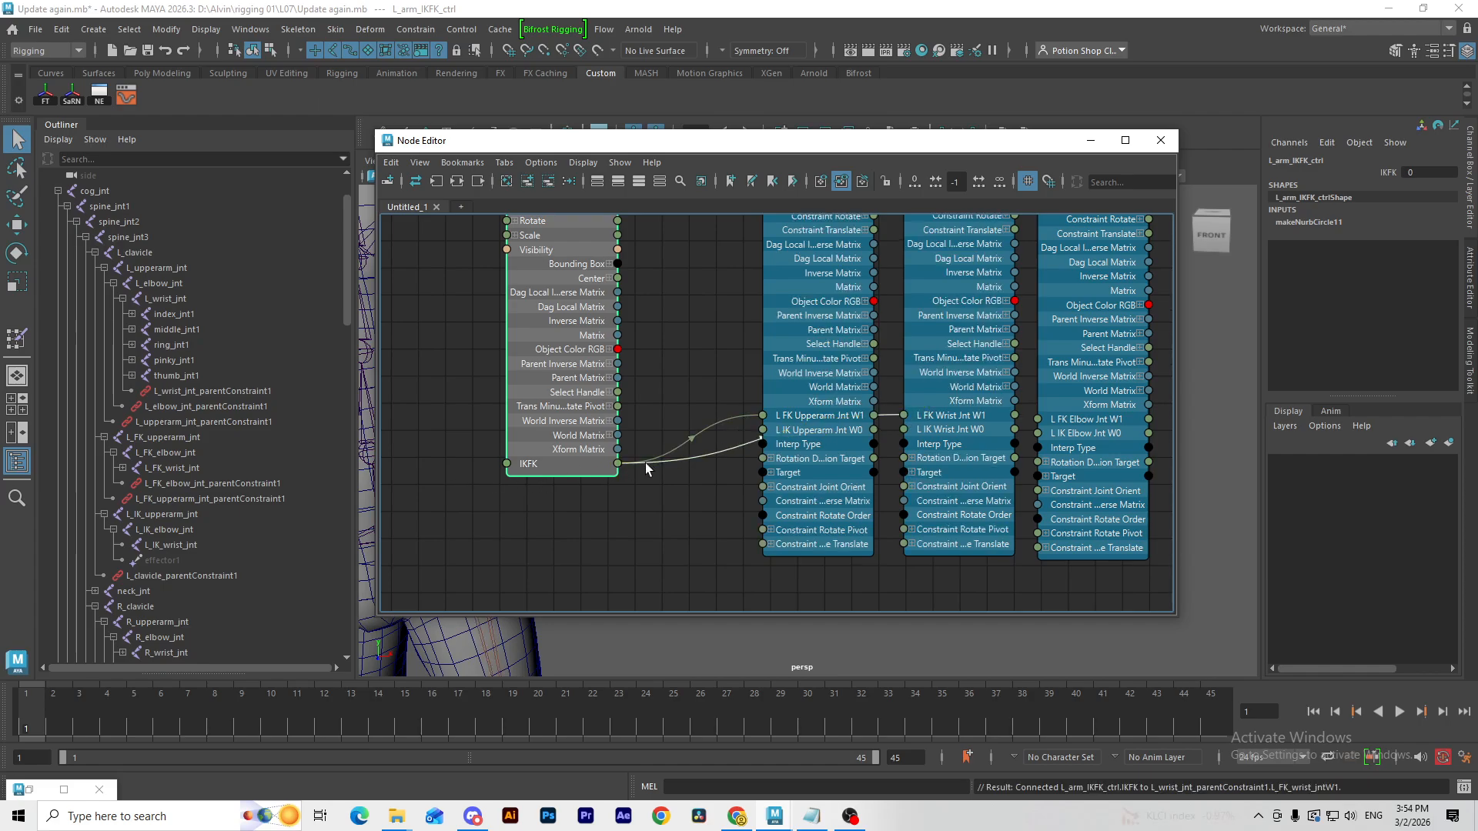
drag(617, 464, 1038, 419)
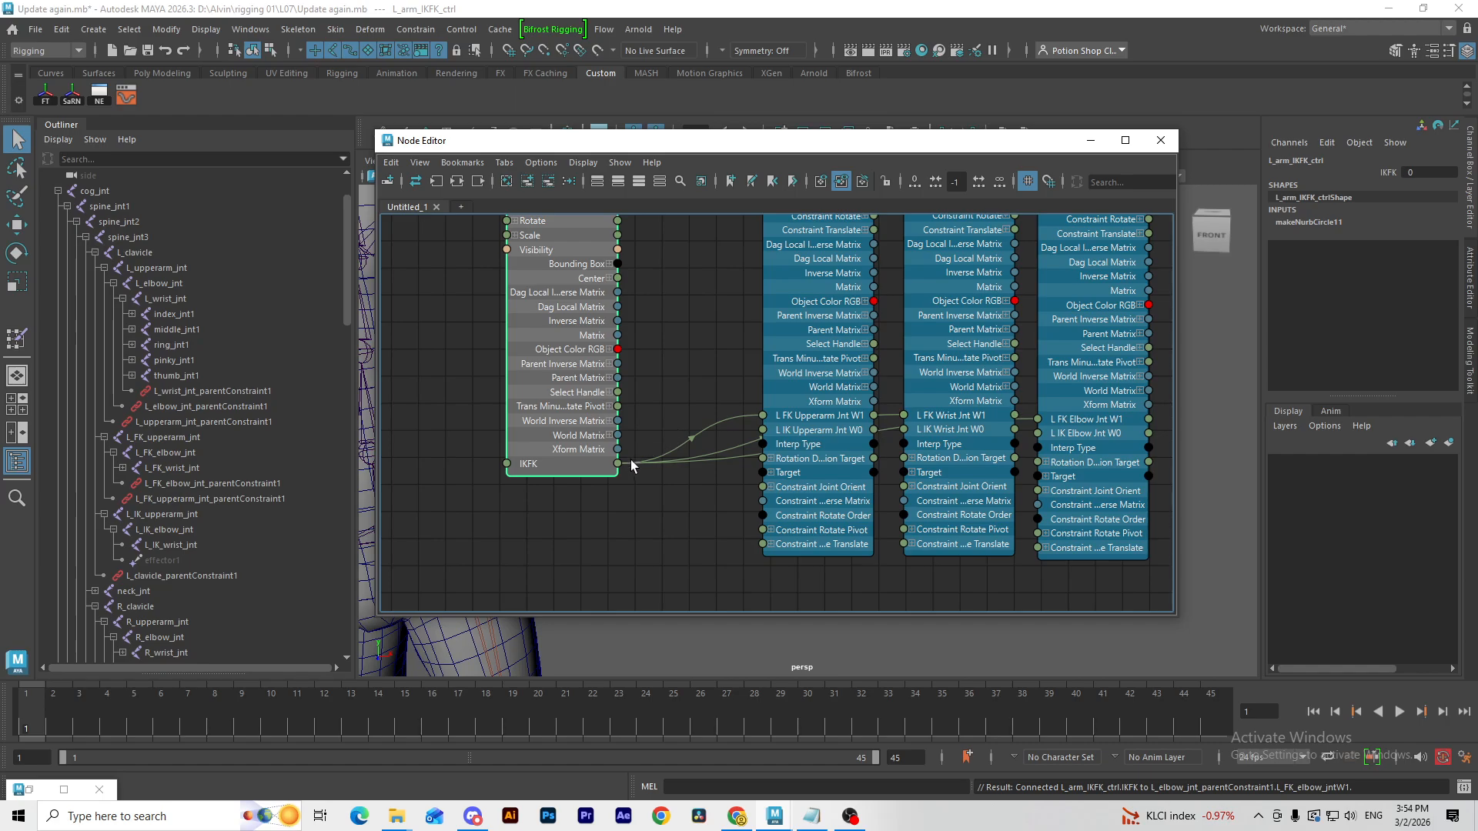
Step: Connect IKFK directly to the IK W0 weights of the upper arm, wrist and elbow parent constraints
drag(618, 463, 904, 429)
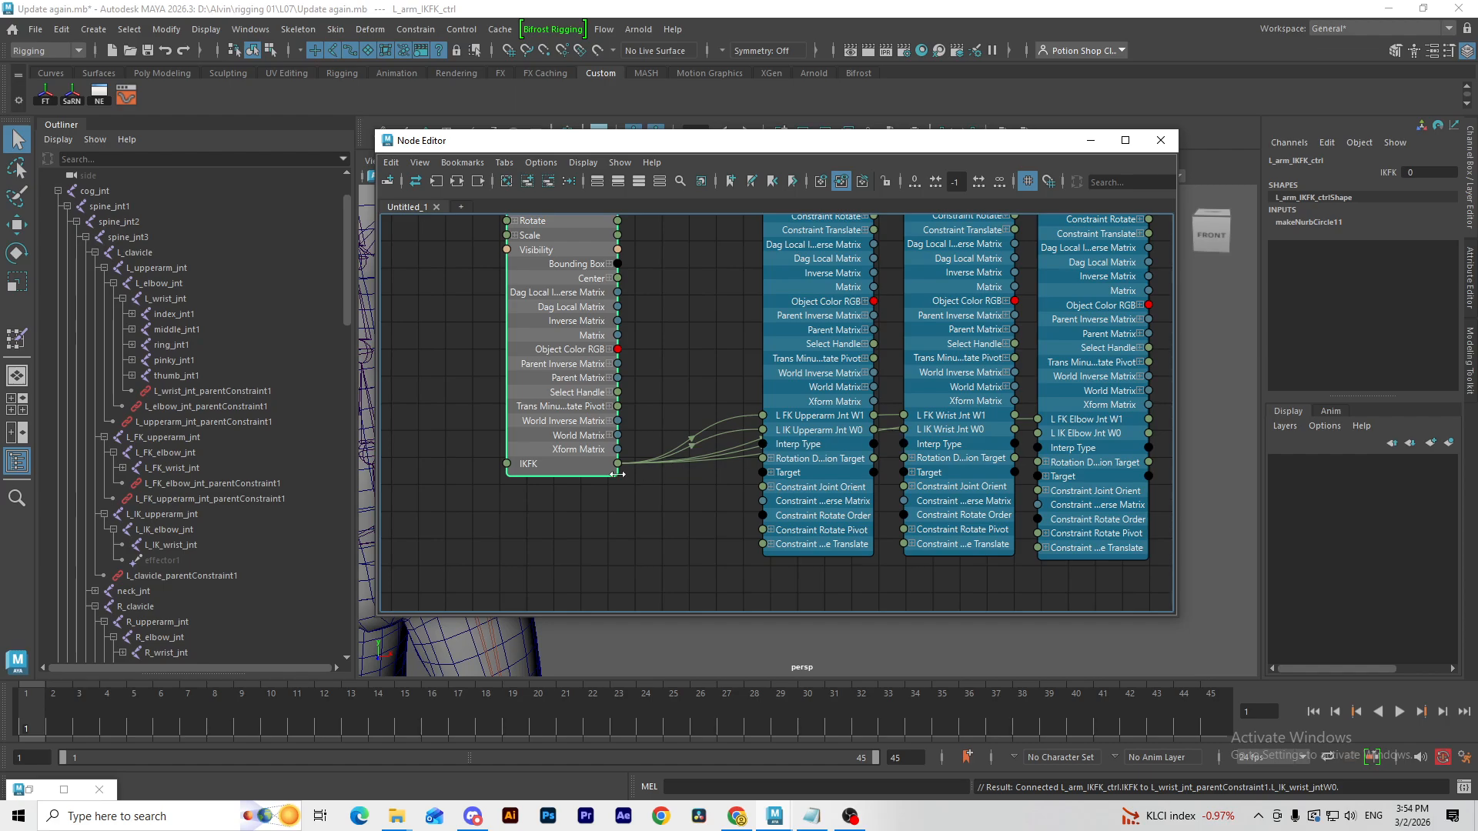
drag(617, 465, 1041, 431)
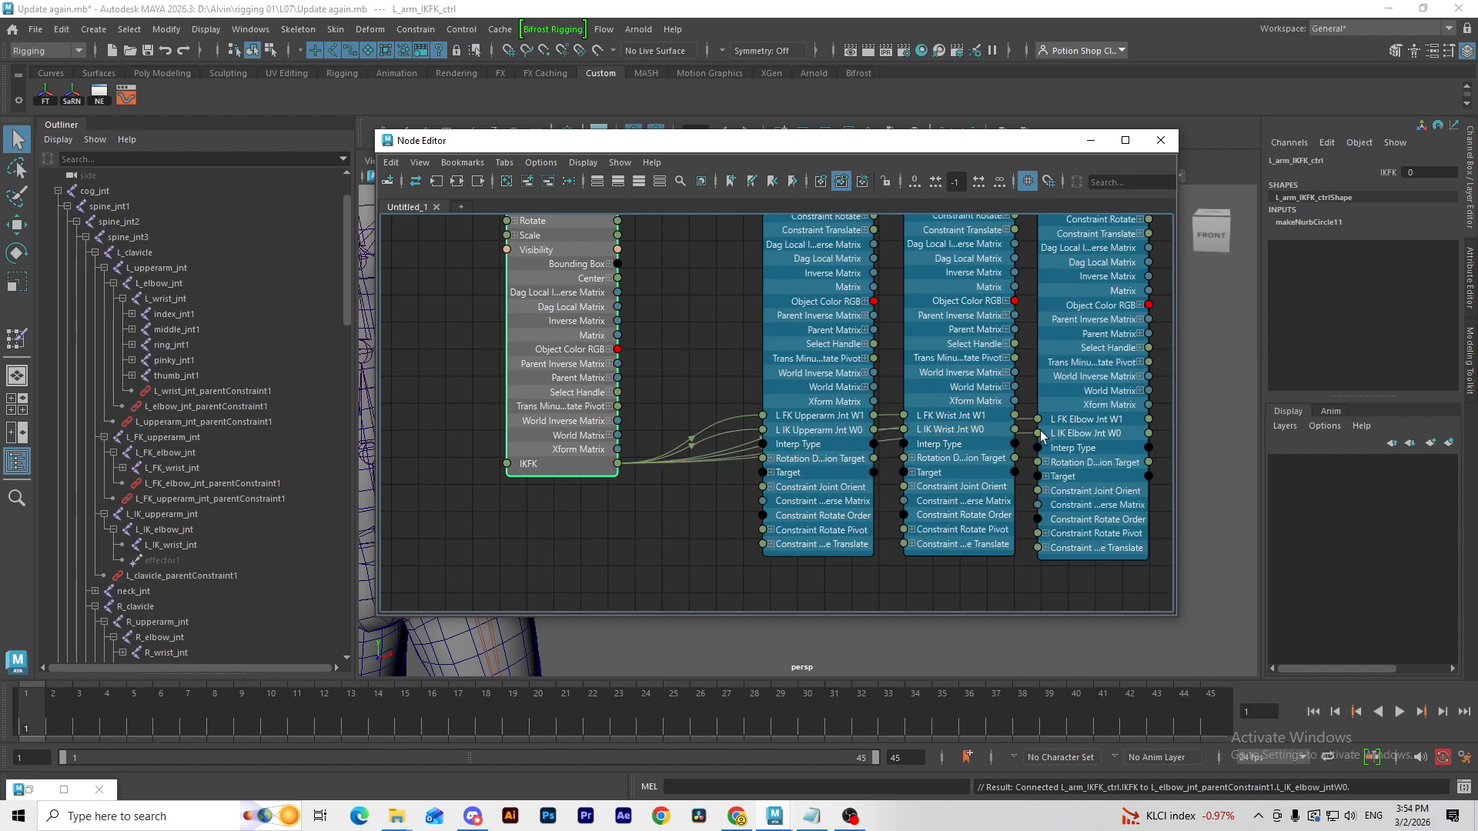
click(754, 462)
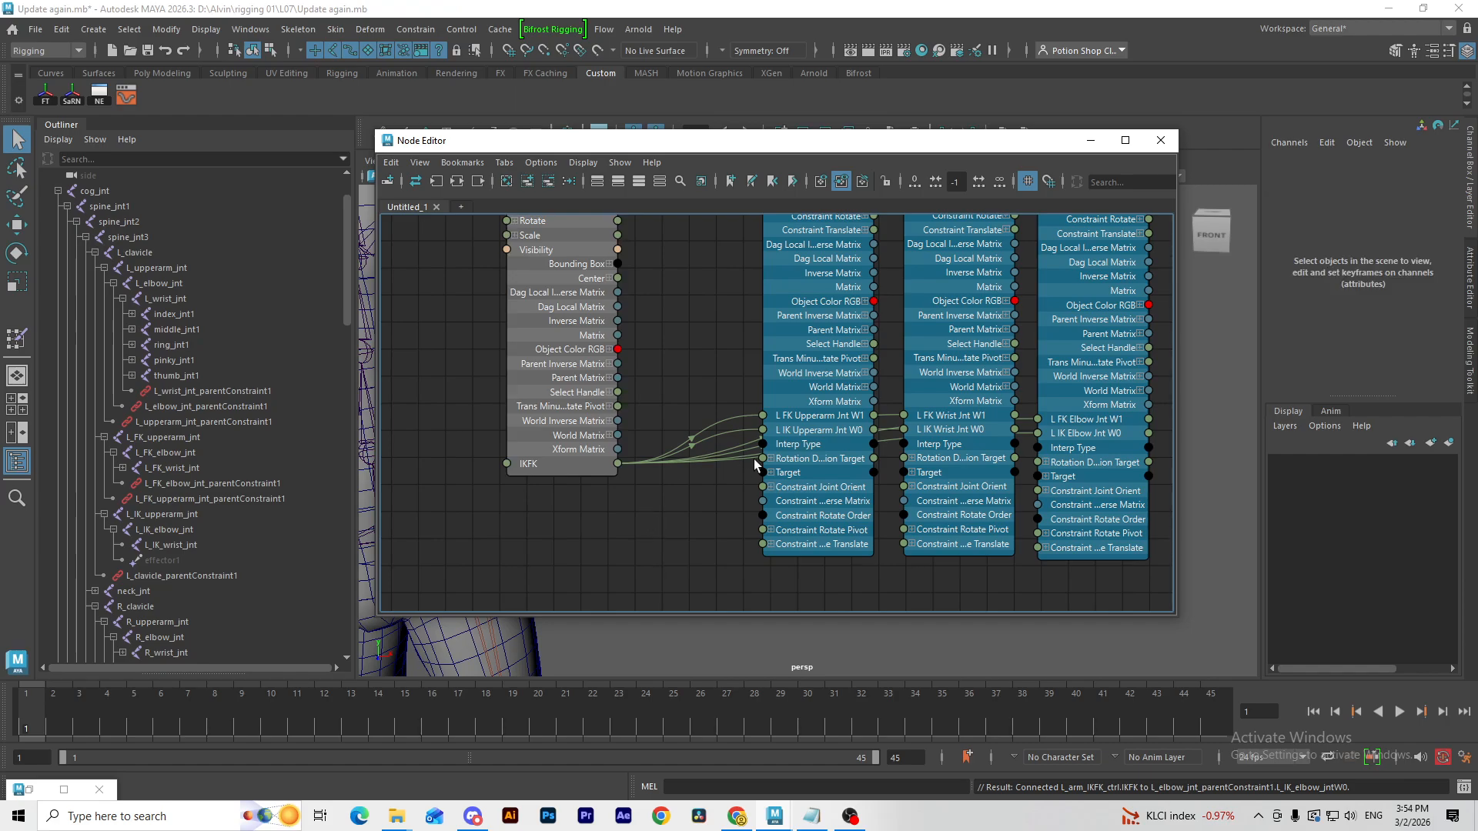
Step: Move the Node Editor off the character's upper body and scrub the IKFK attribute of L_arm_IKFK_ctrl to 1
mouse_move(798, 309)
mouse_down()
mouse_move(772, 304)
mouse_move(796, 312)
mouse_up()
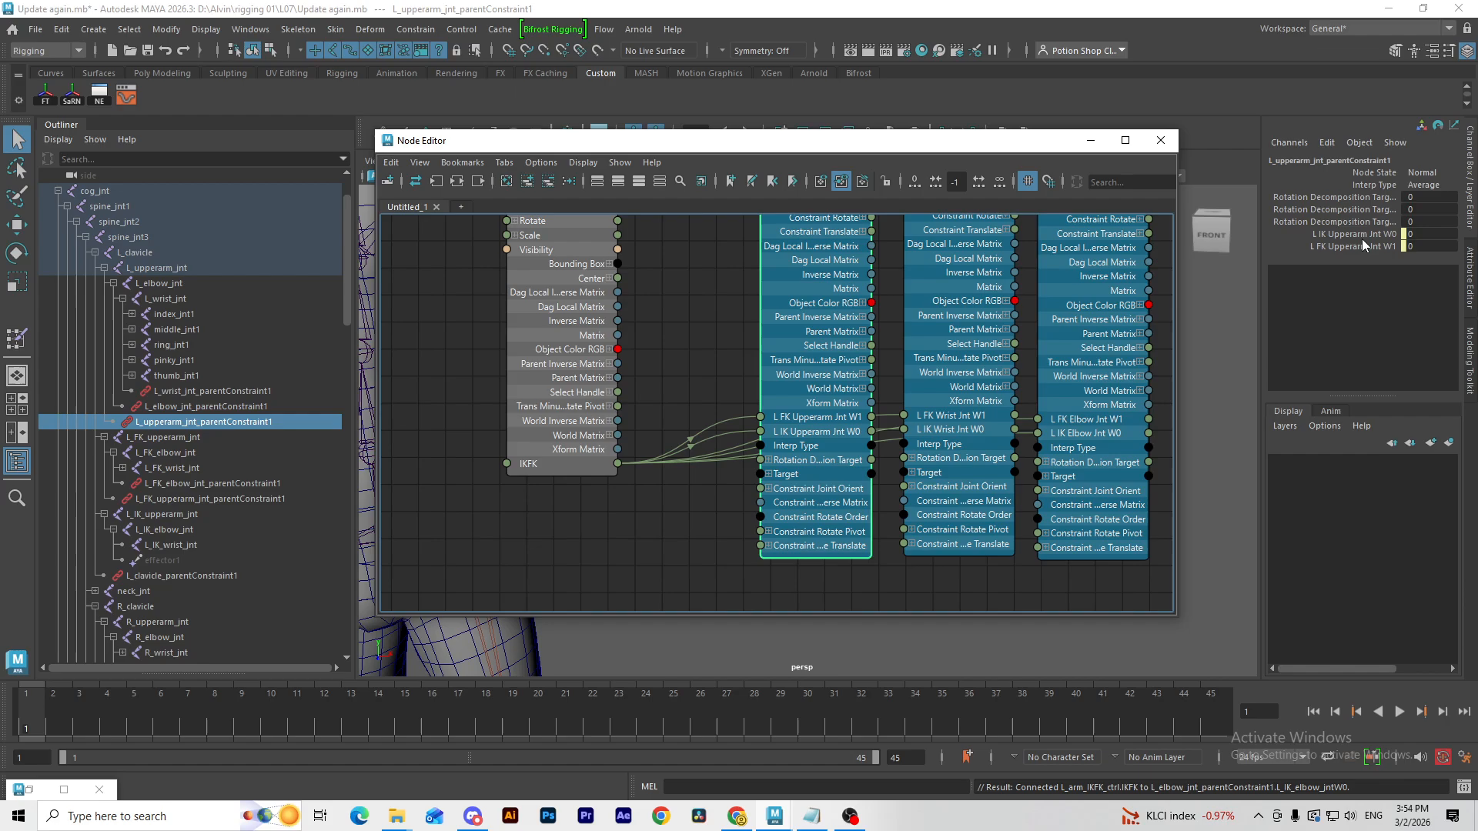
click(560, 416)
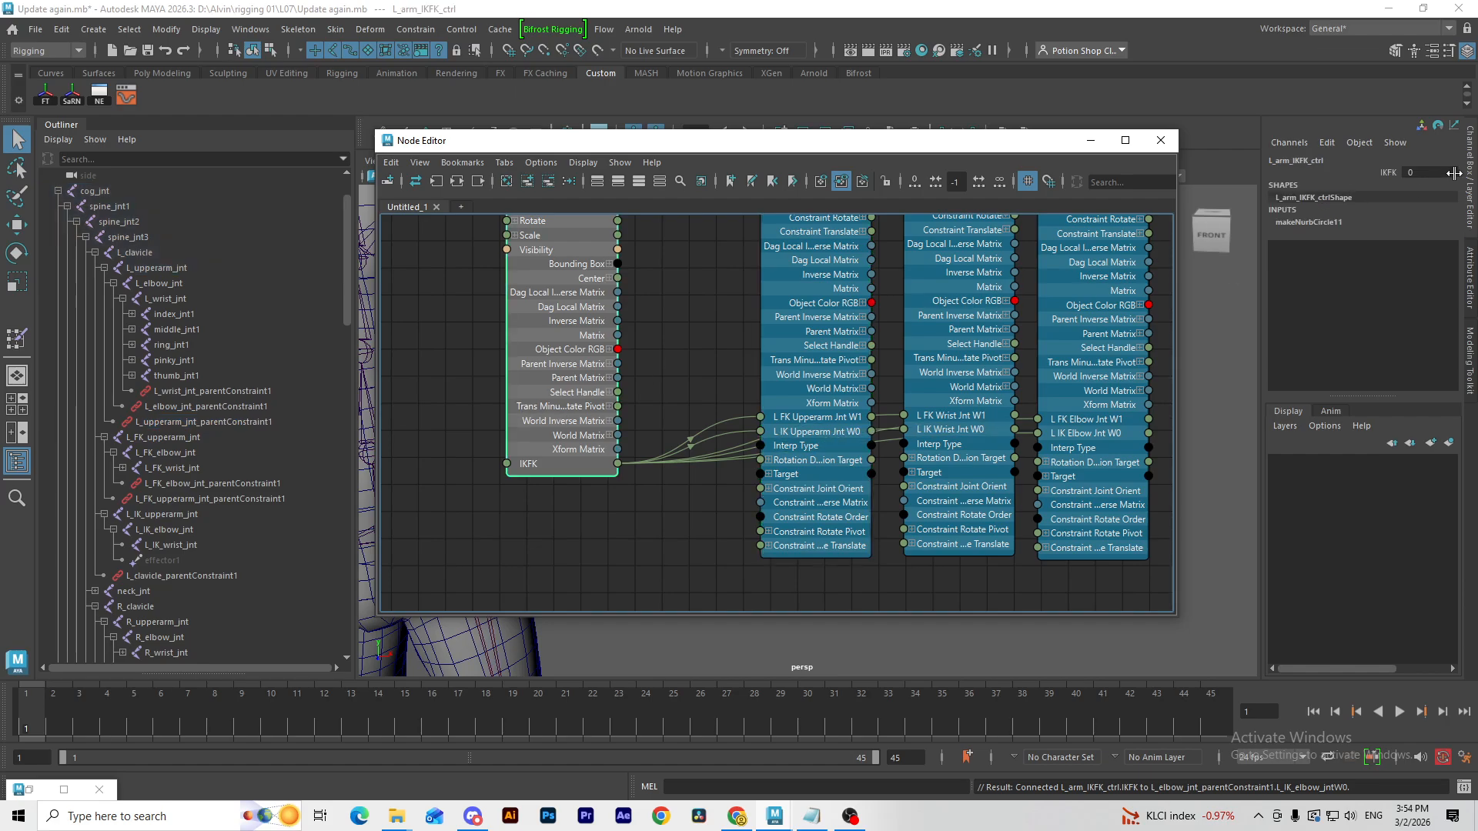
click(1389, 174)
drag(894, 148, 946, 328)
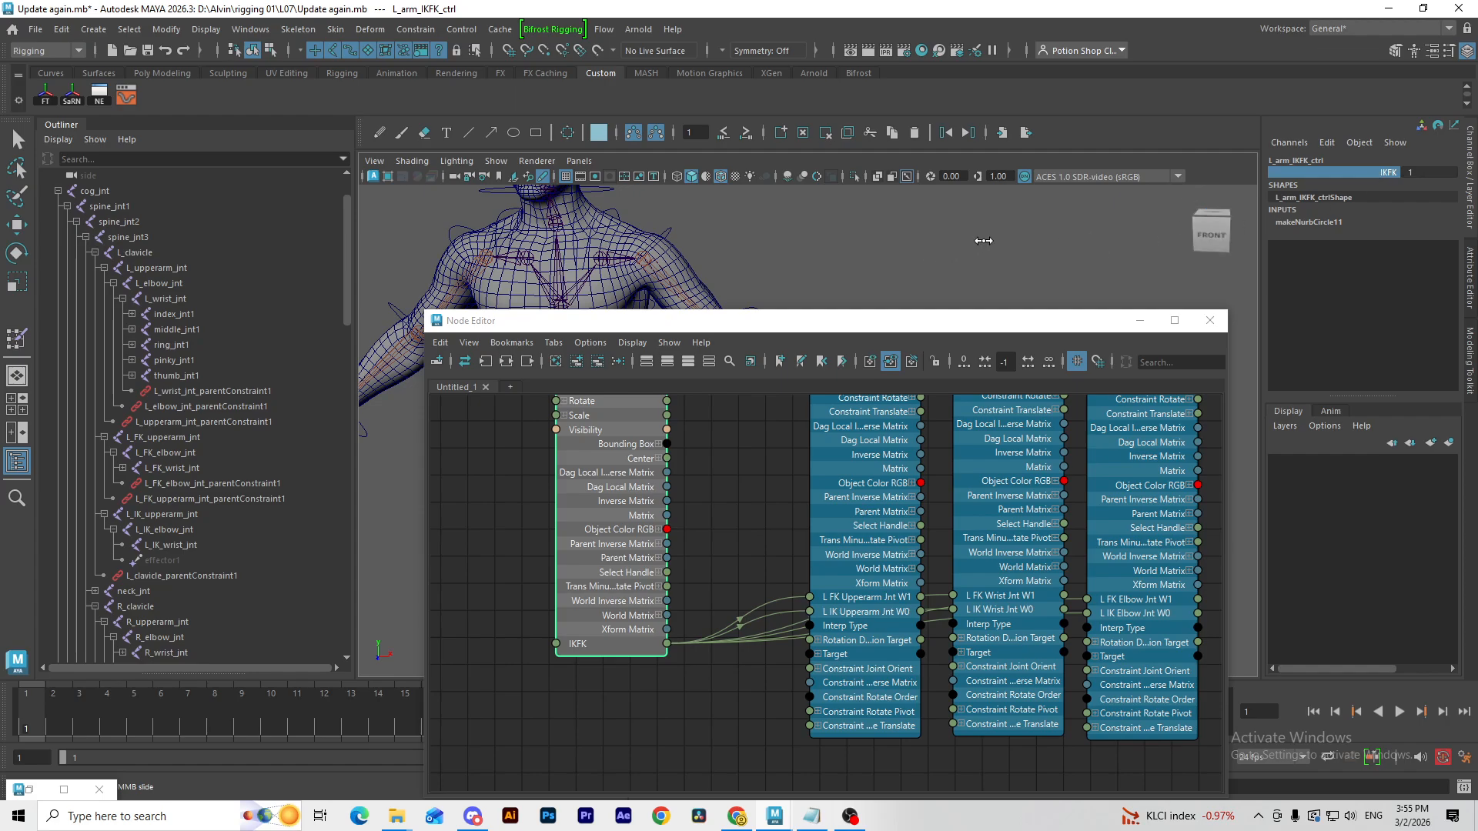
middle_drag(984, 241, 982, 238)
middle_drag(824, 266, 1059, 256)
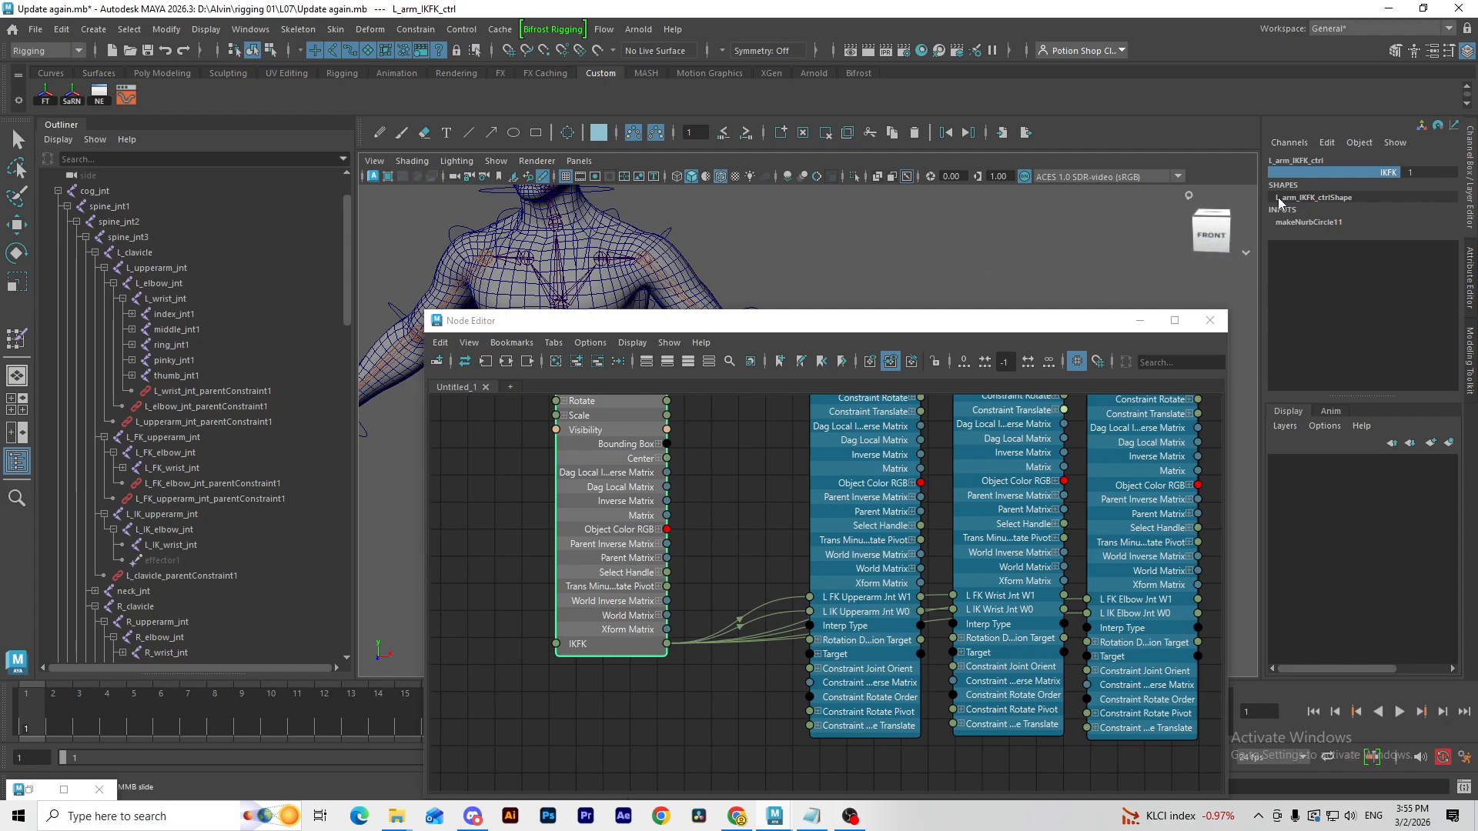
Step: Check the L IK Upperarm Jnt W0 and L FK Upperarm Jnt W1 weights on the upper arm parent constraint
drag(876, 522, 876, 501)
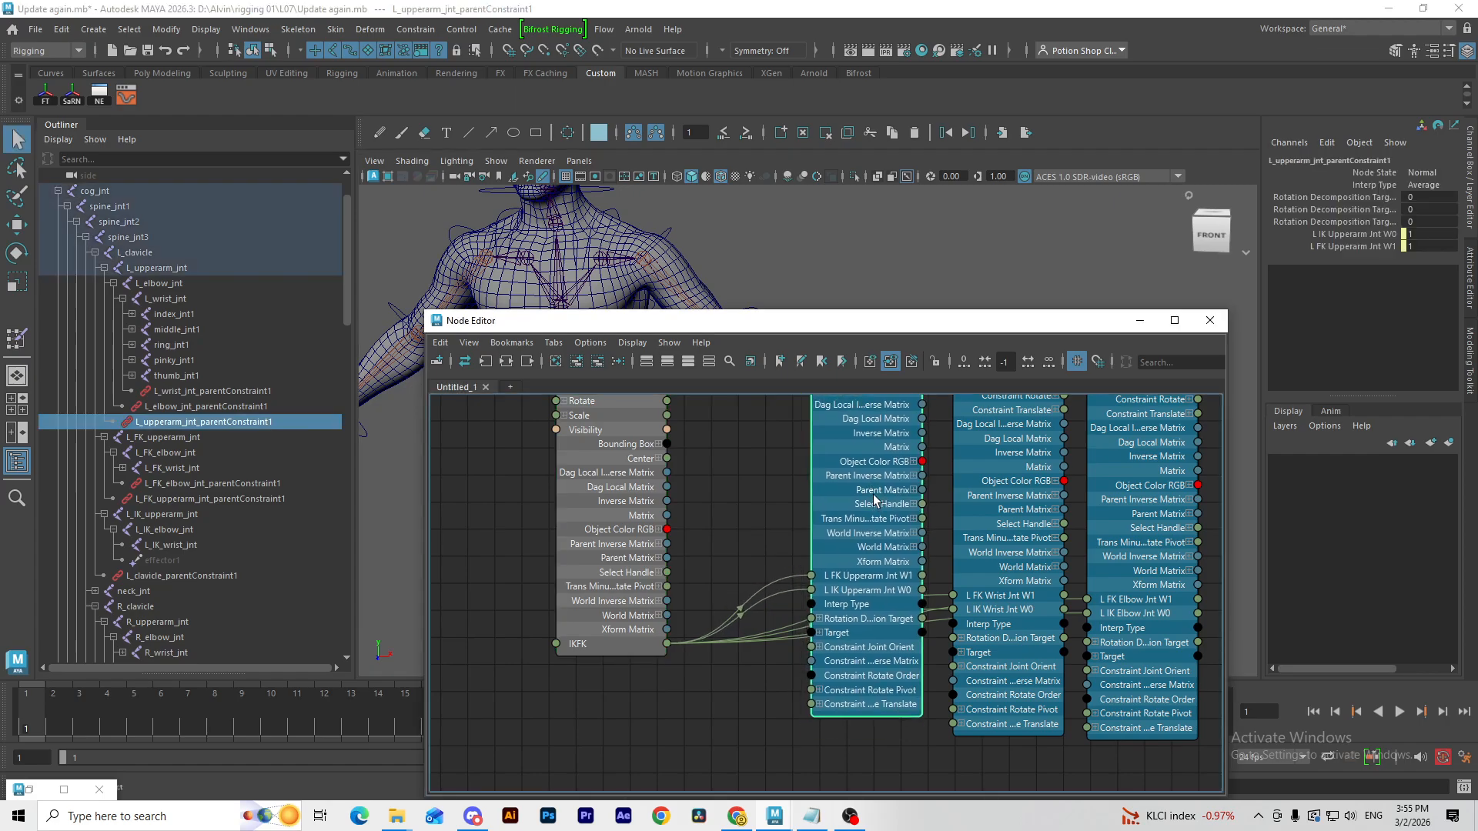
click(1338, 246)
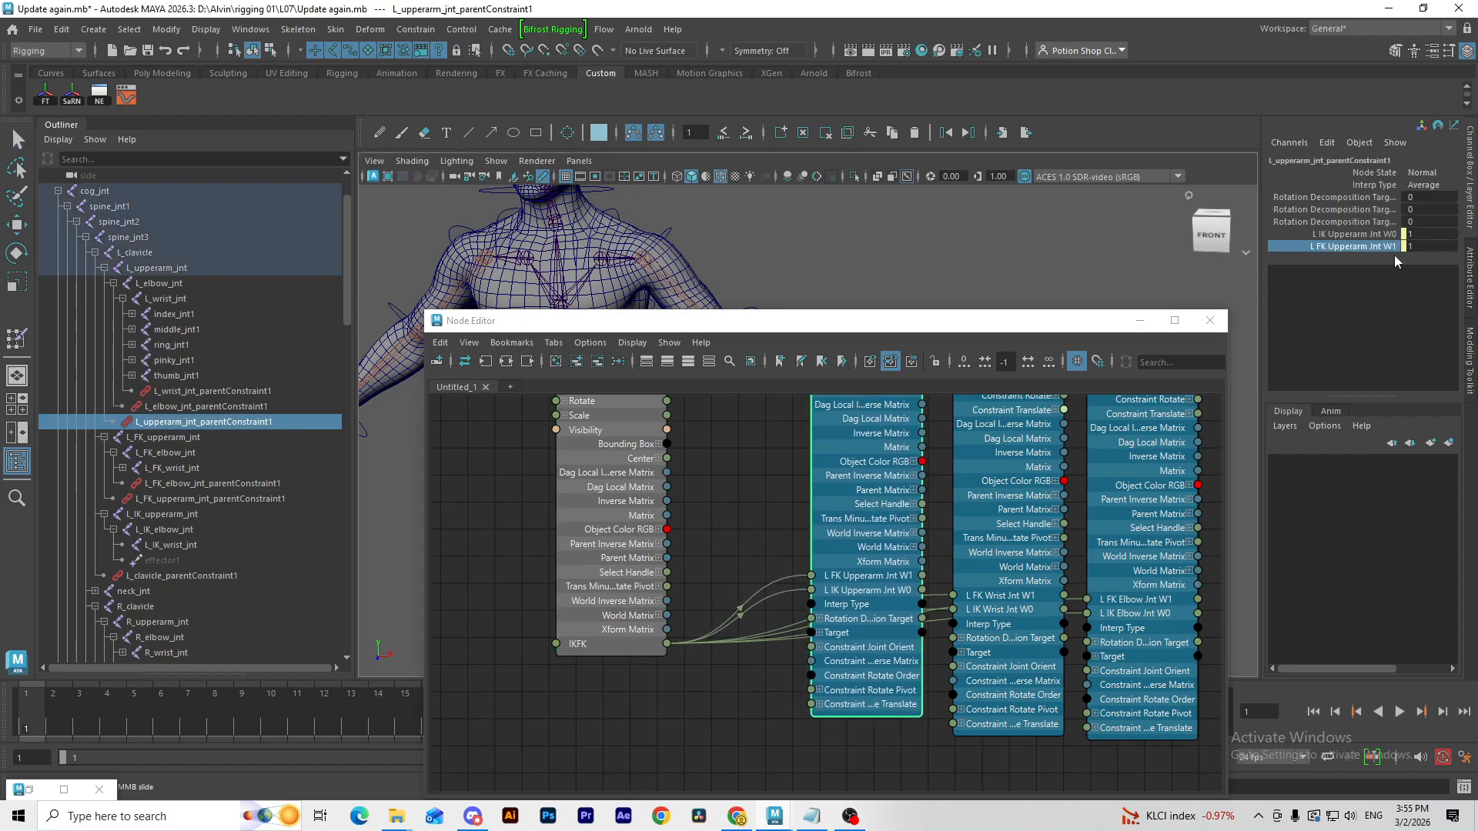
click(1362, 234)
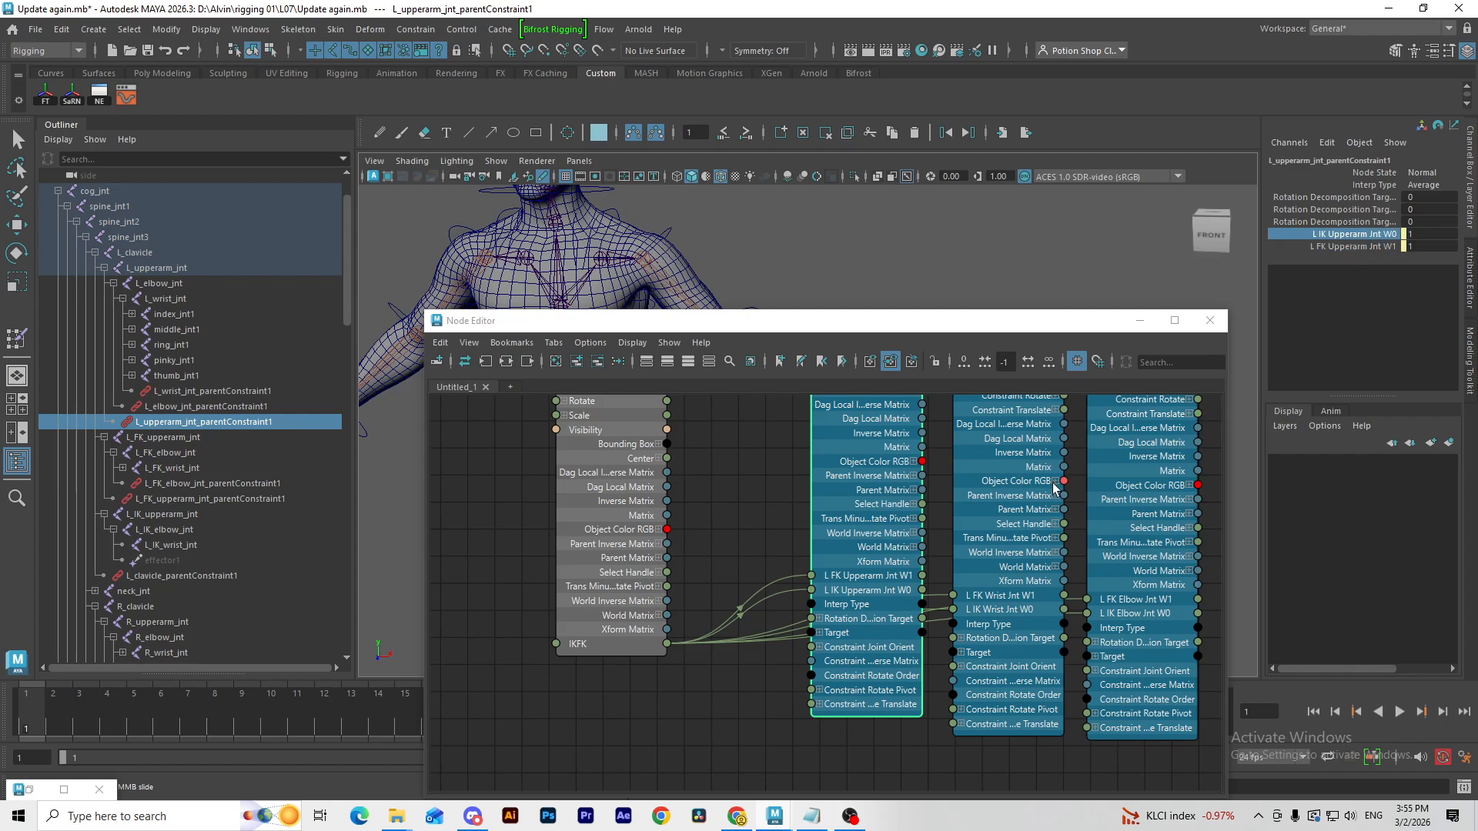
Step: Tidy the wrist and elbow constraint nodes and shift the L_arm_IKFK_ctrl node away from them to free up space
mouse_move(1021, 491)
mouse_down()
mouse_move(1020, 472)
mouse_move(1021, 489)
mouse_up()
drag(1153, 515, 1162, 490)
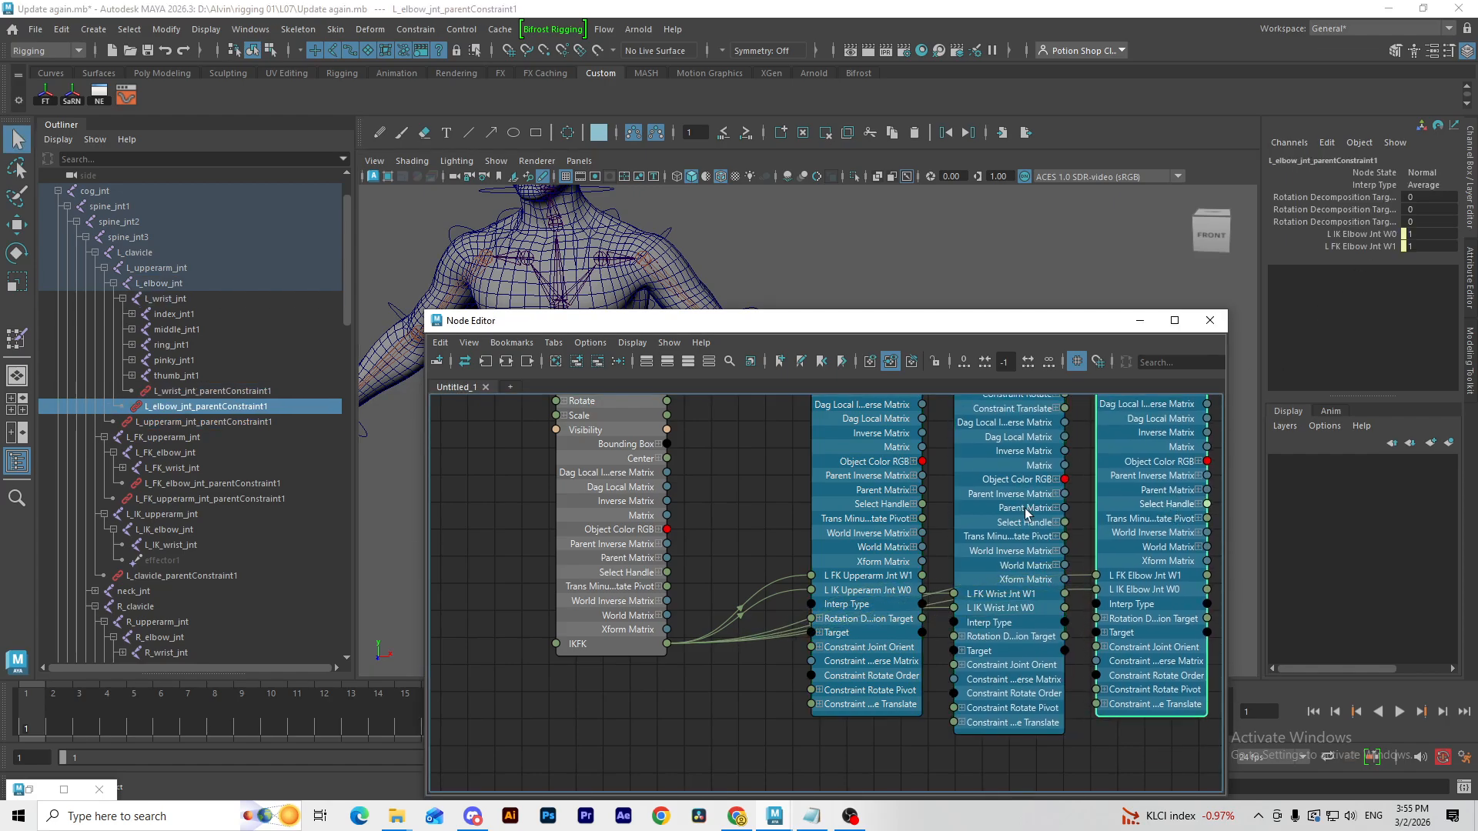
drag(616, 558, 555, 483)
Step: Create a reverse node in the gap between the L_arm_IKFK_ctrl node and the constraint nodes
click(704, 463)
key(Tab)
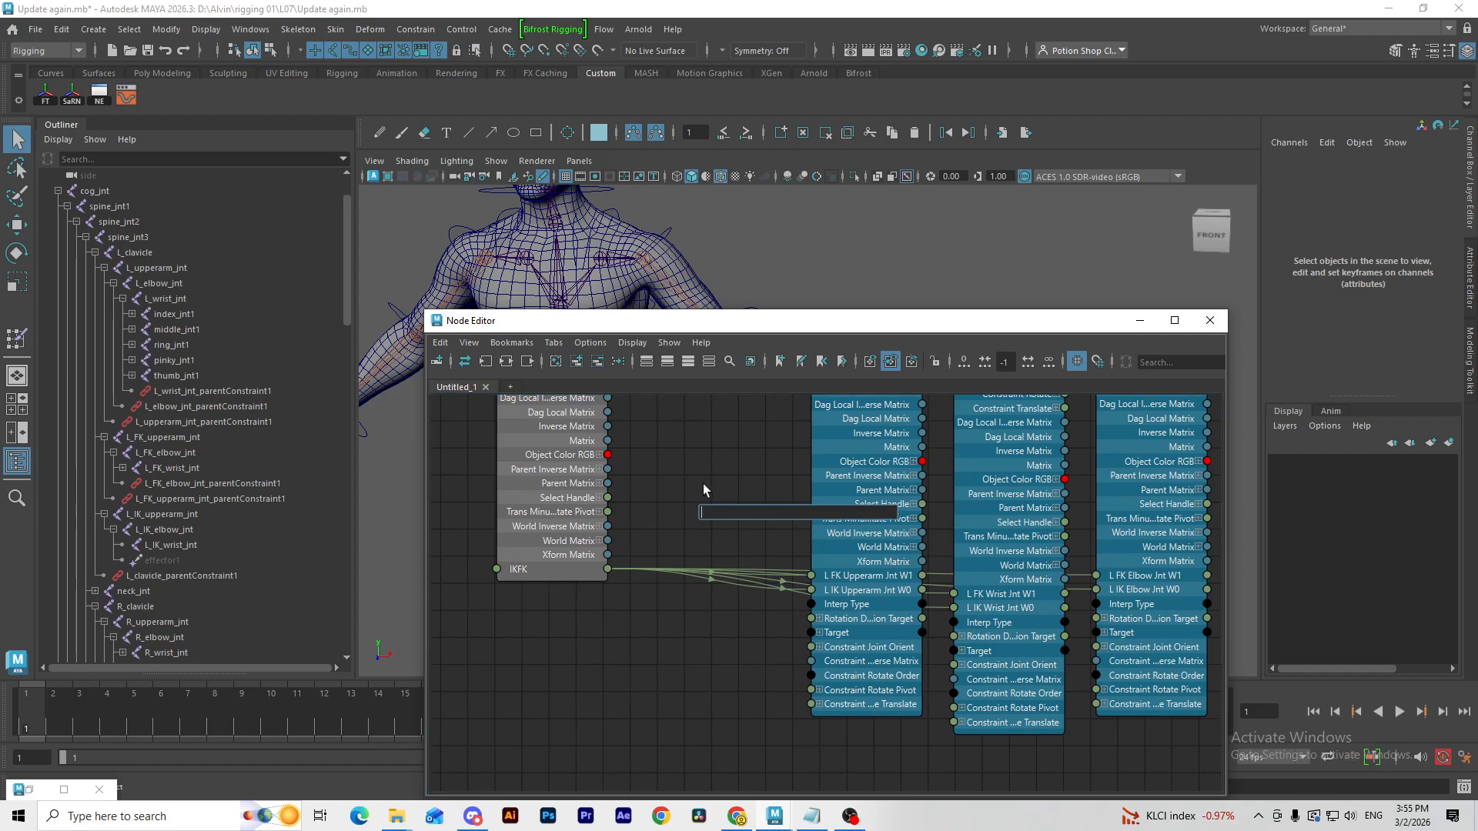
text(rever)
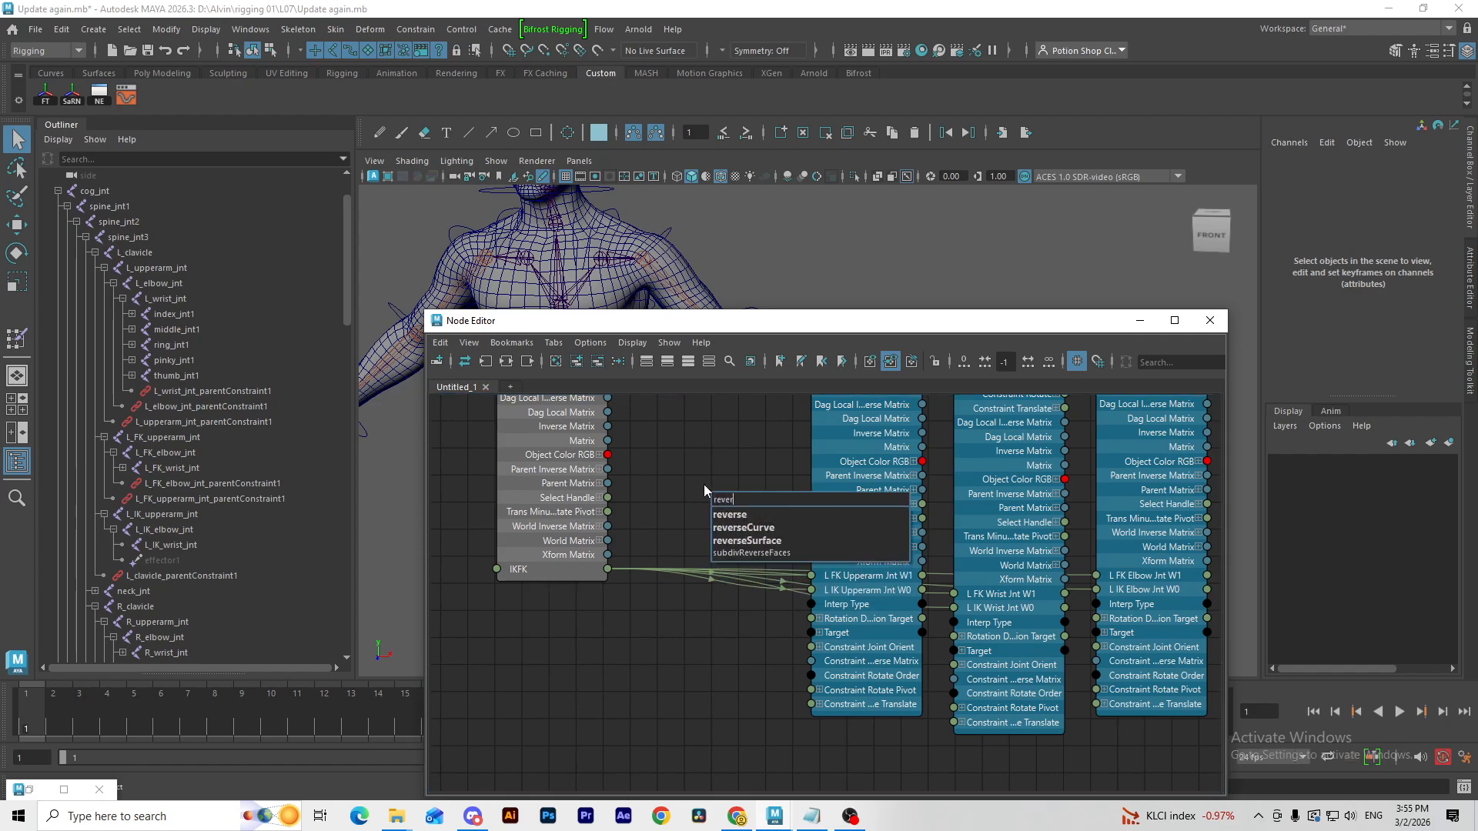
text(se)
key(Return)
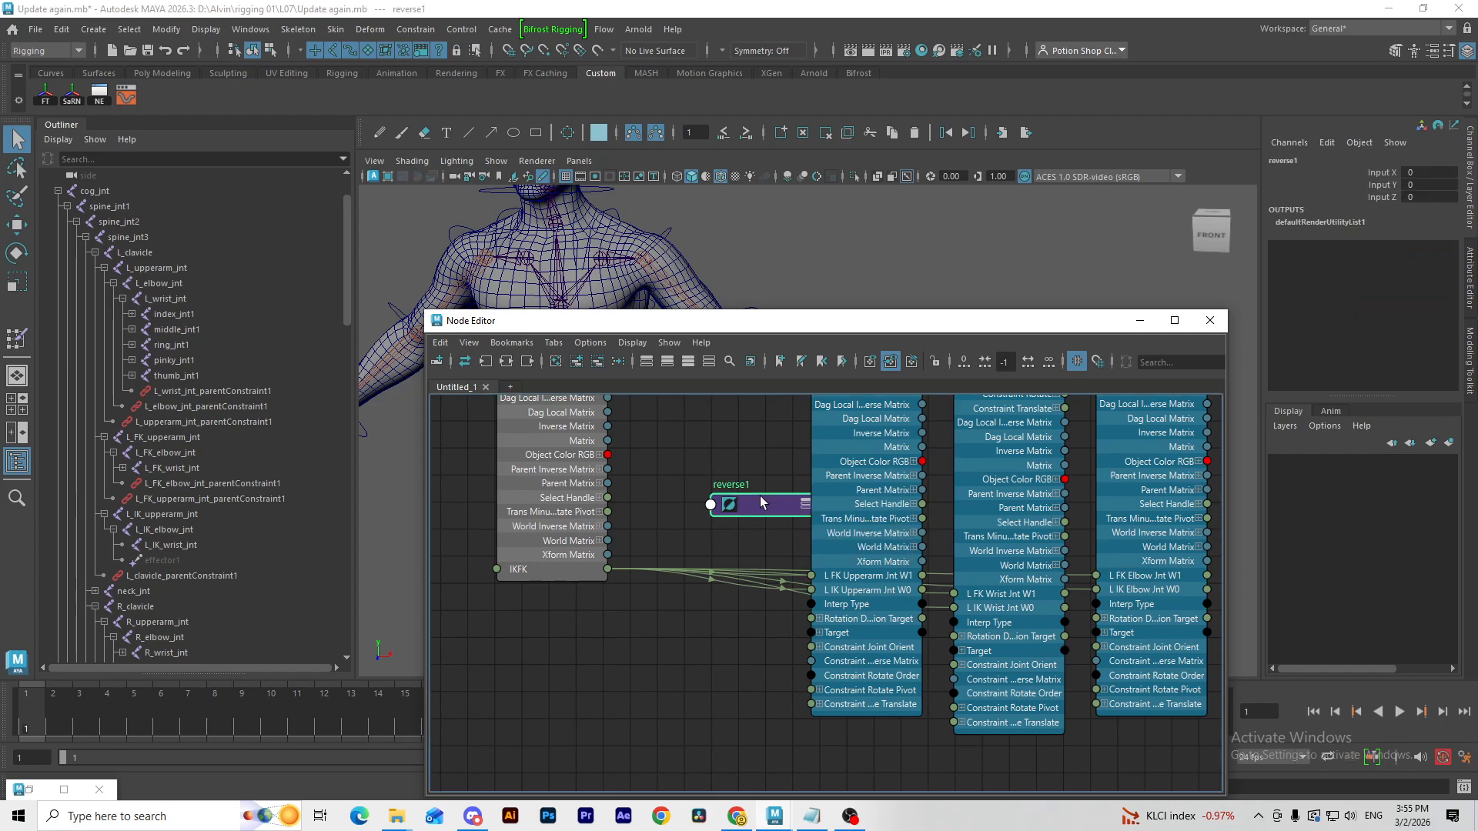
drag(761, 503, 719, 494)
Step: Connect IKFK to Input X of the reverse node and expand the node to show its individual outputs
drag(607, 569, 749, 630)
mouse_move(720, 506)
click(788, 506)
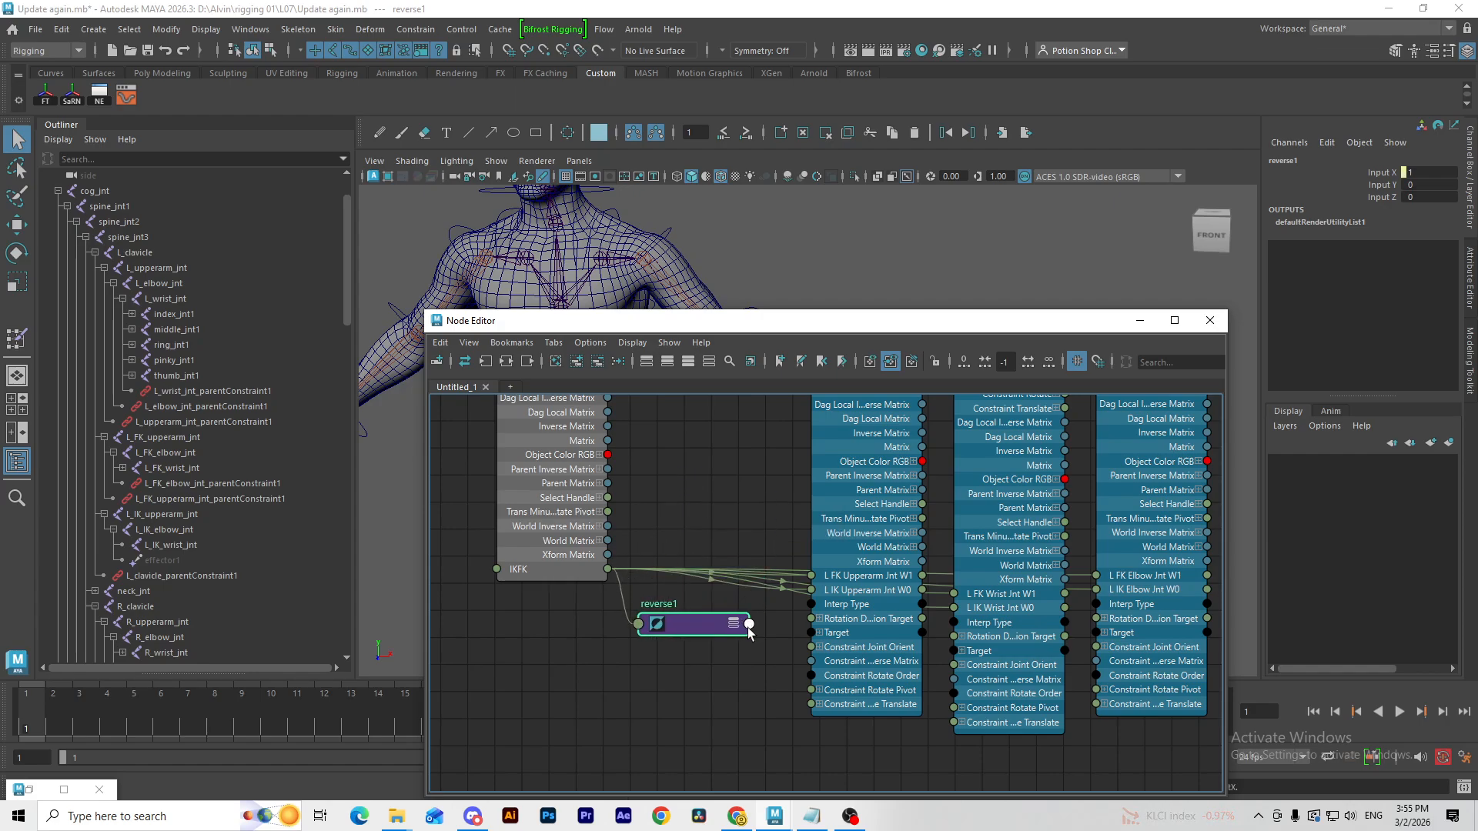
click(749, 626)
click(733, 623)
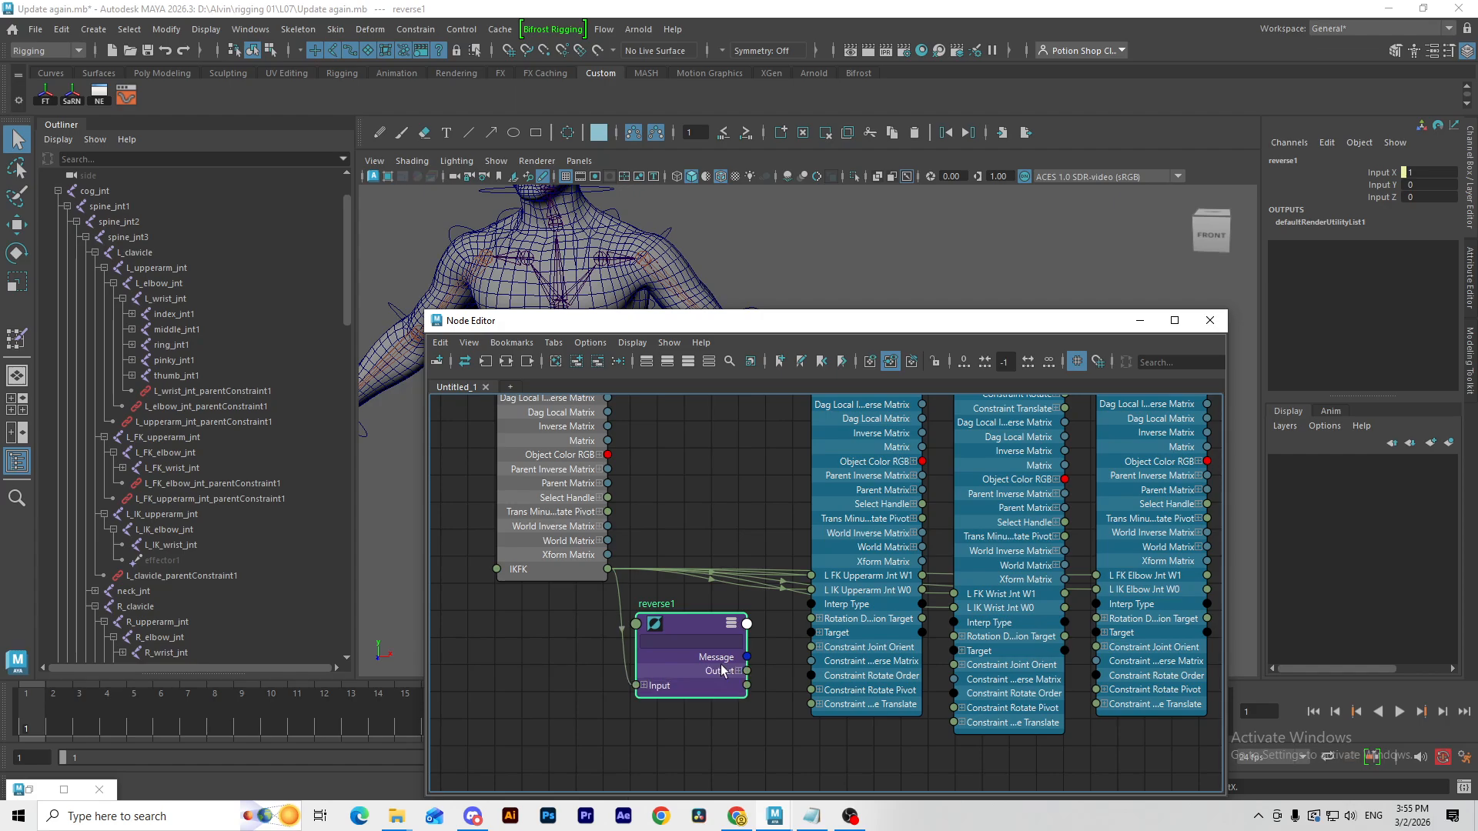
click(739, 672)
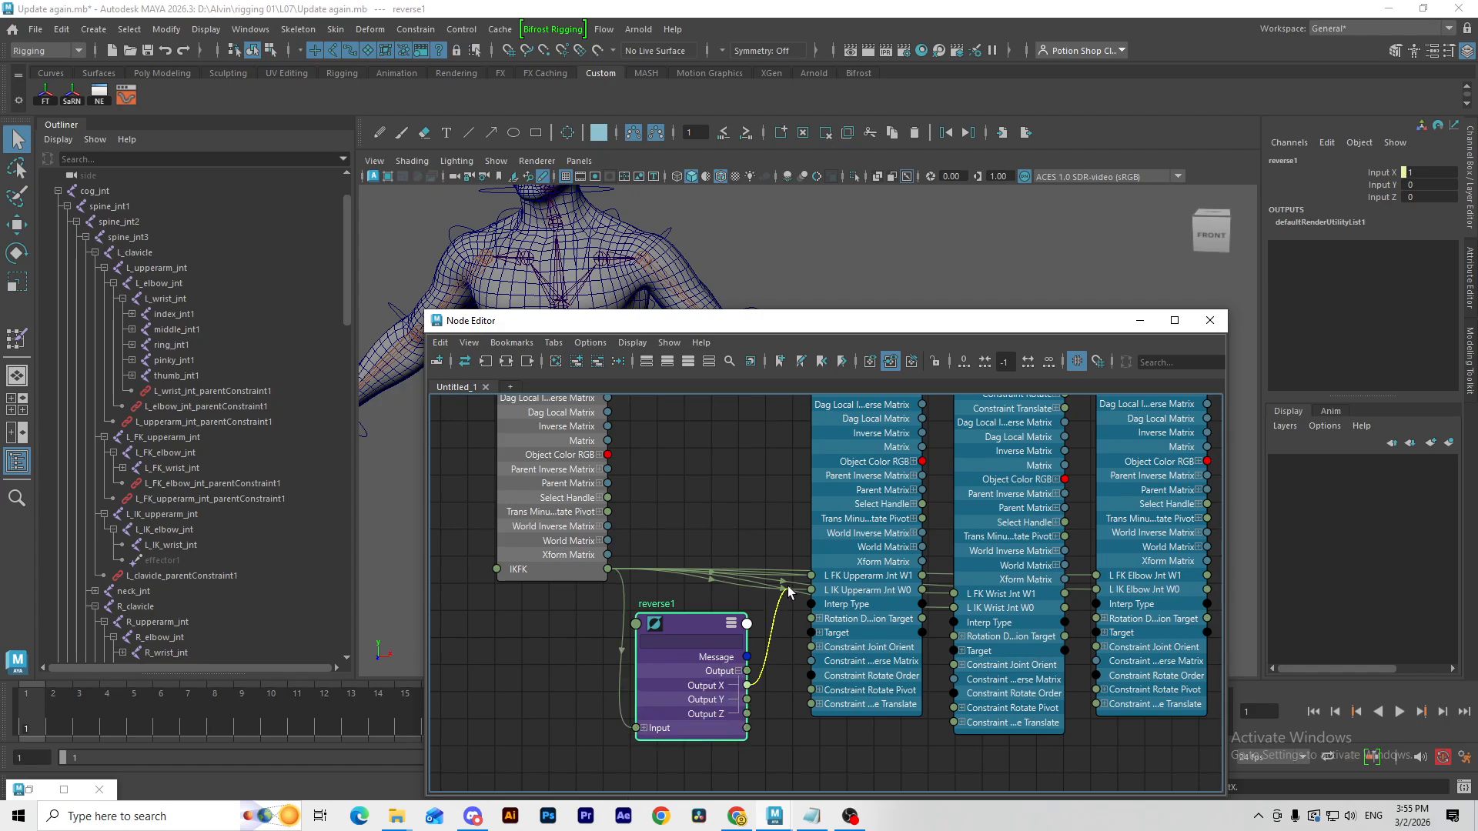
Step: Connect the reverse node's Output X to the IK W0 weights of the upper arm, wrist and elbow constraints
drag(788, 585, 806, 589)
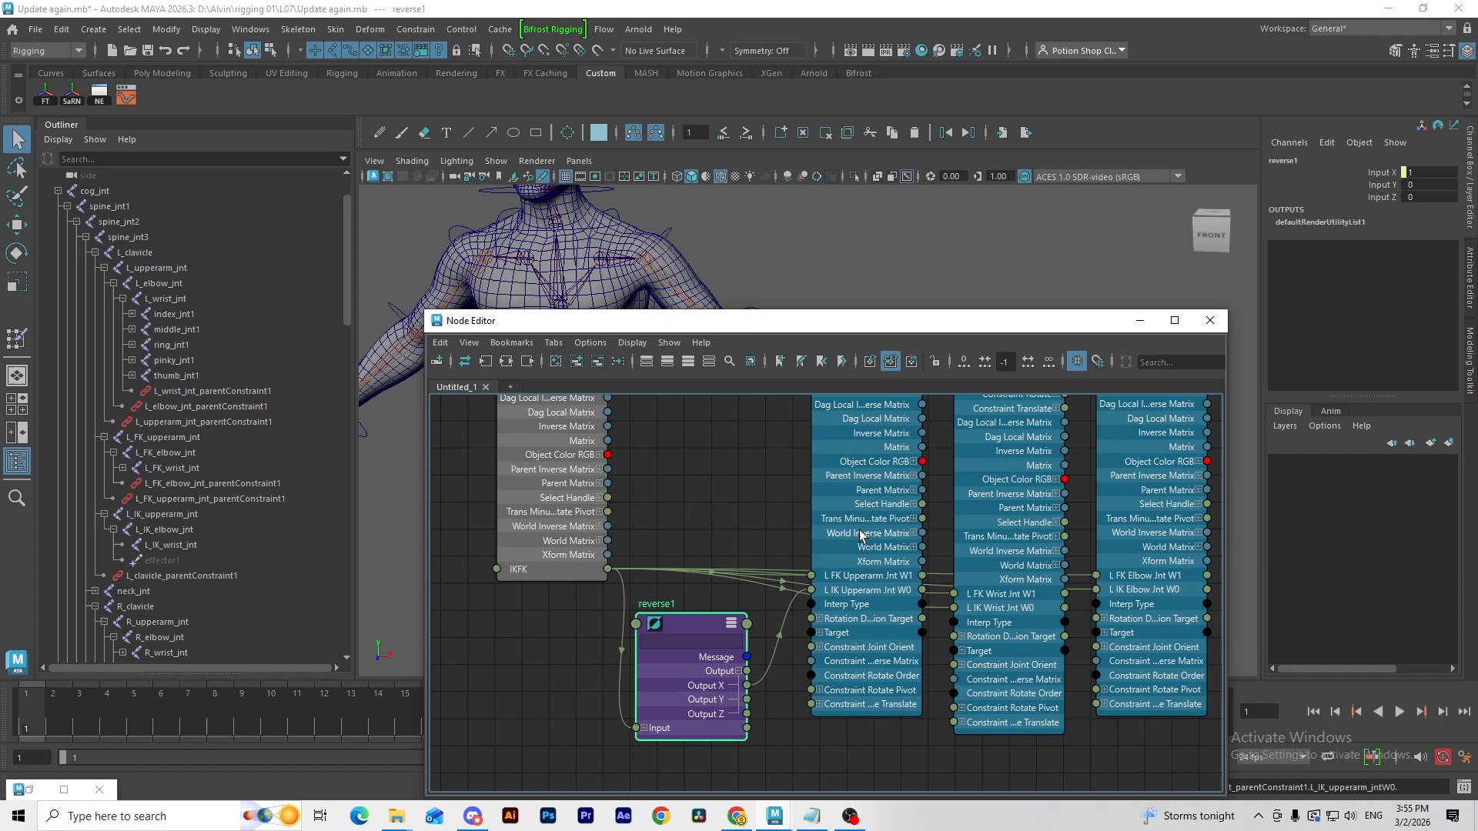
drag(750, 689, 955, 608)
drag(751, 688, 1097, 590)
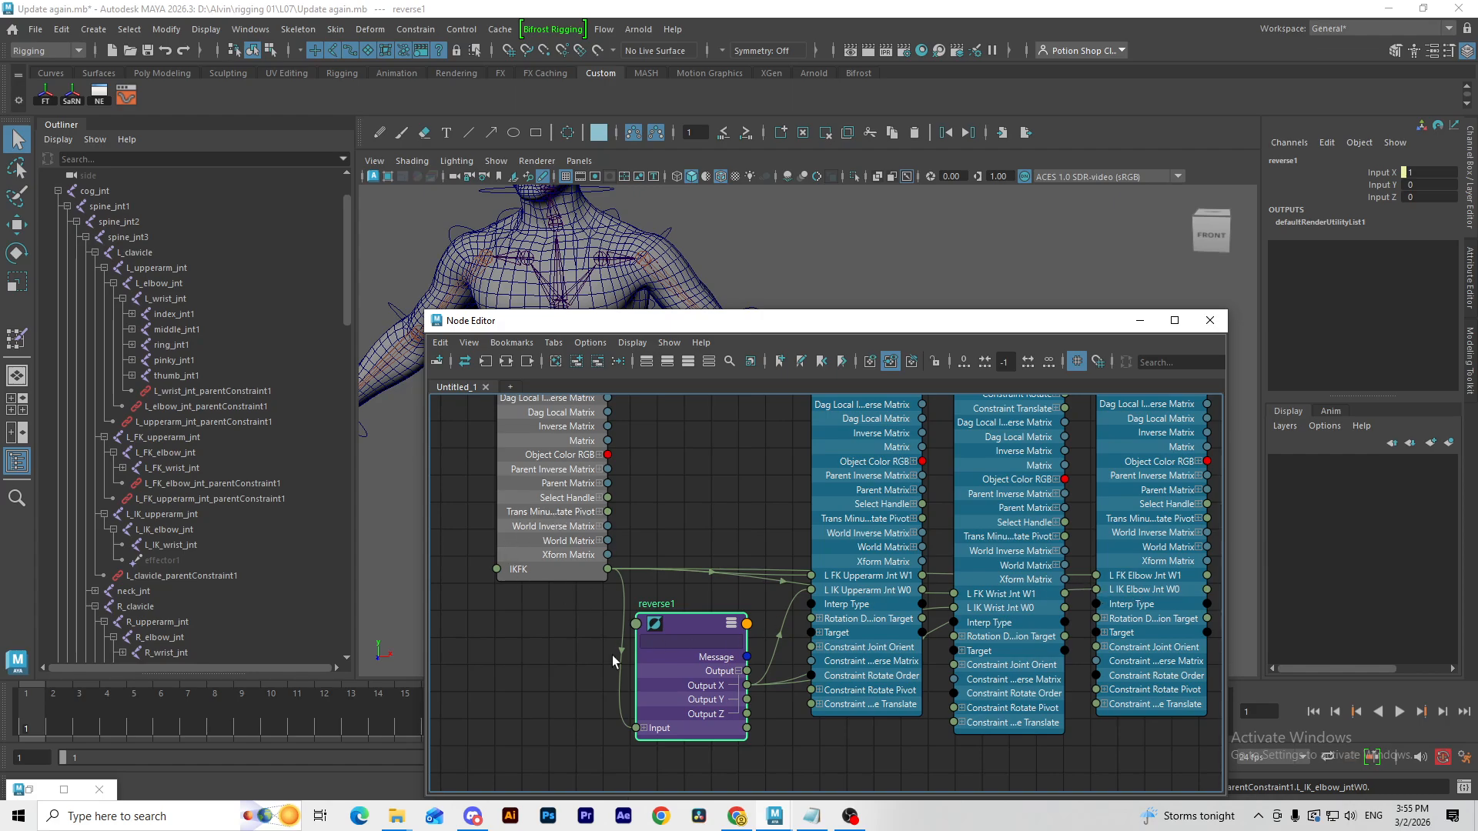
Step: Rename the reverse node to L_arm_IKFK_rev and place it between the control and the constraint nodes
drag(686, 598, 677, 468)
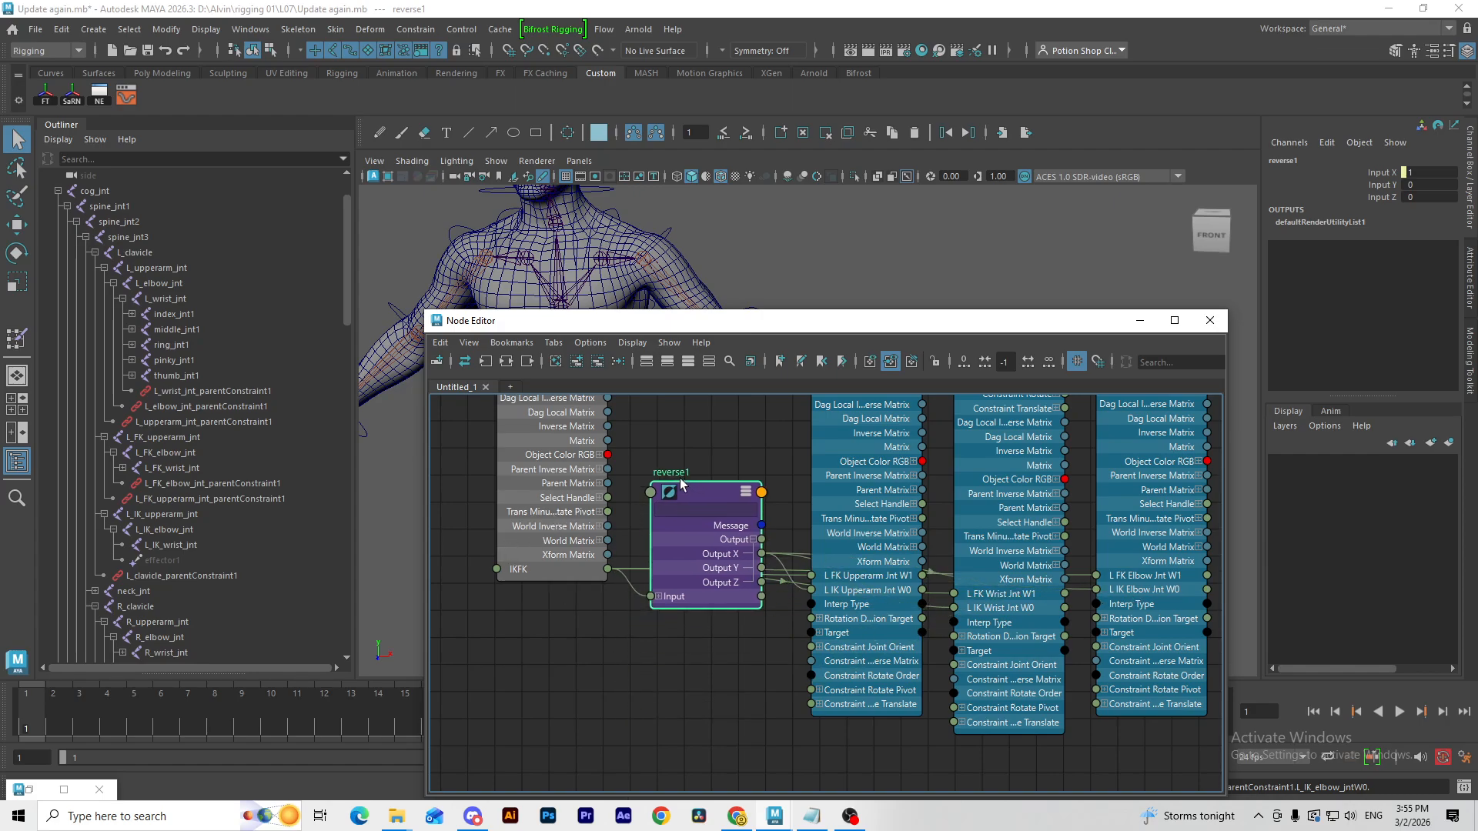
double_click(676, 471)
text(L)
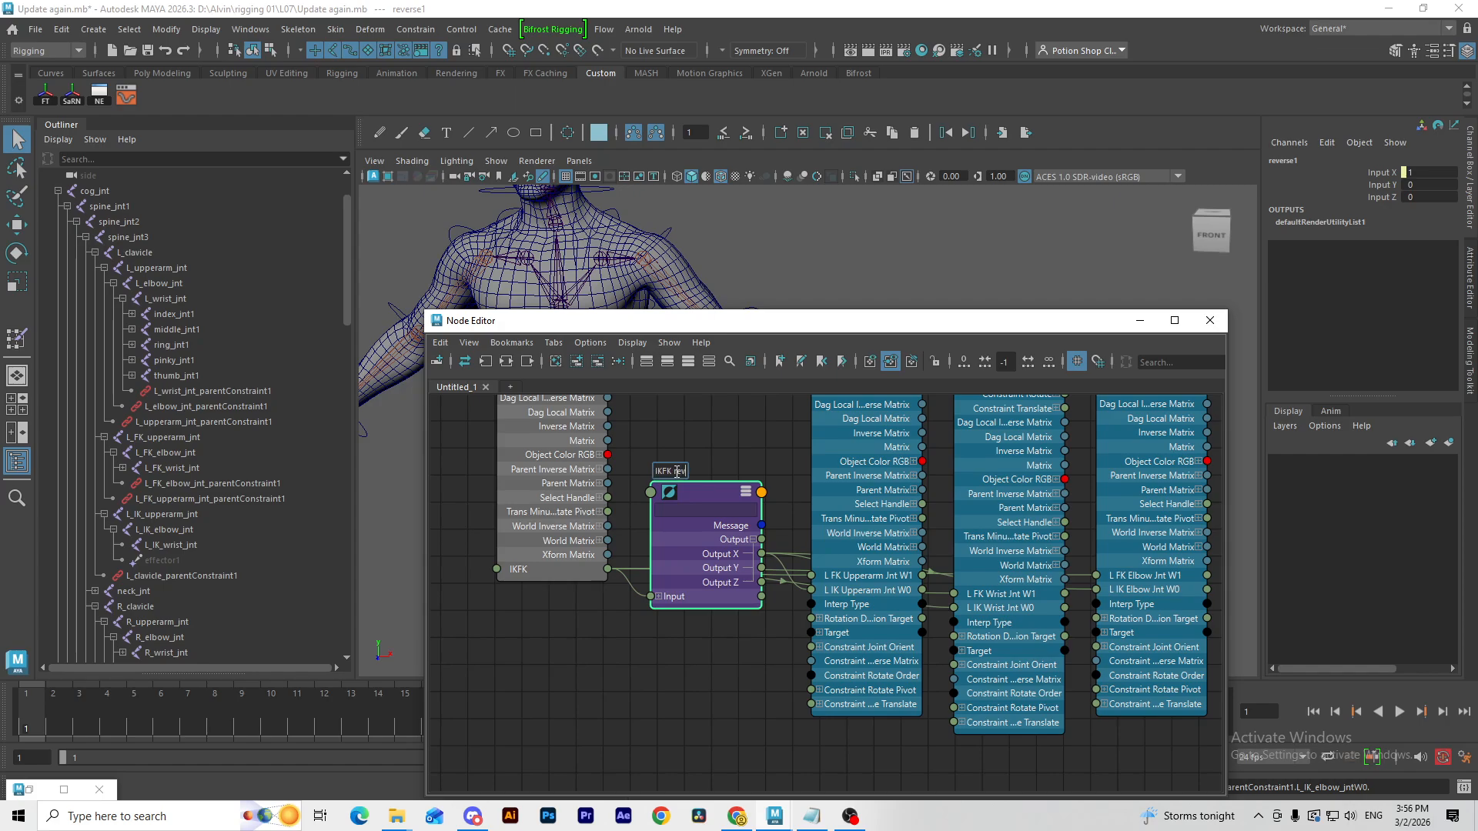
text( arm IKFK rev)
key(Return)
drag(700, 492, 699, 461)
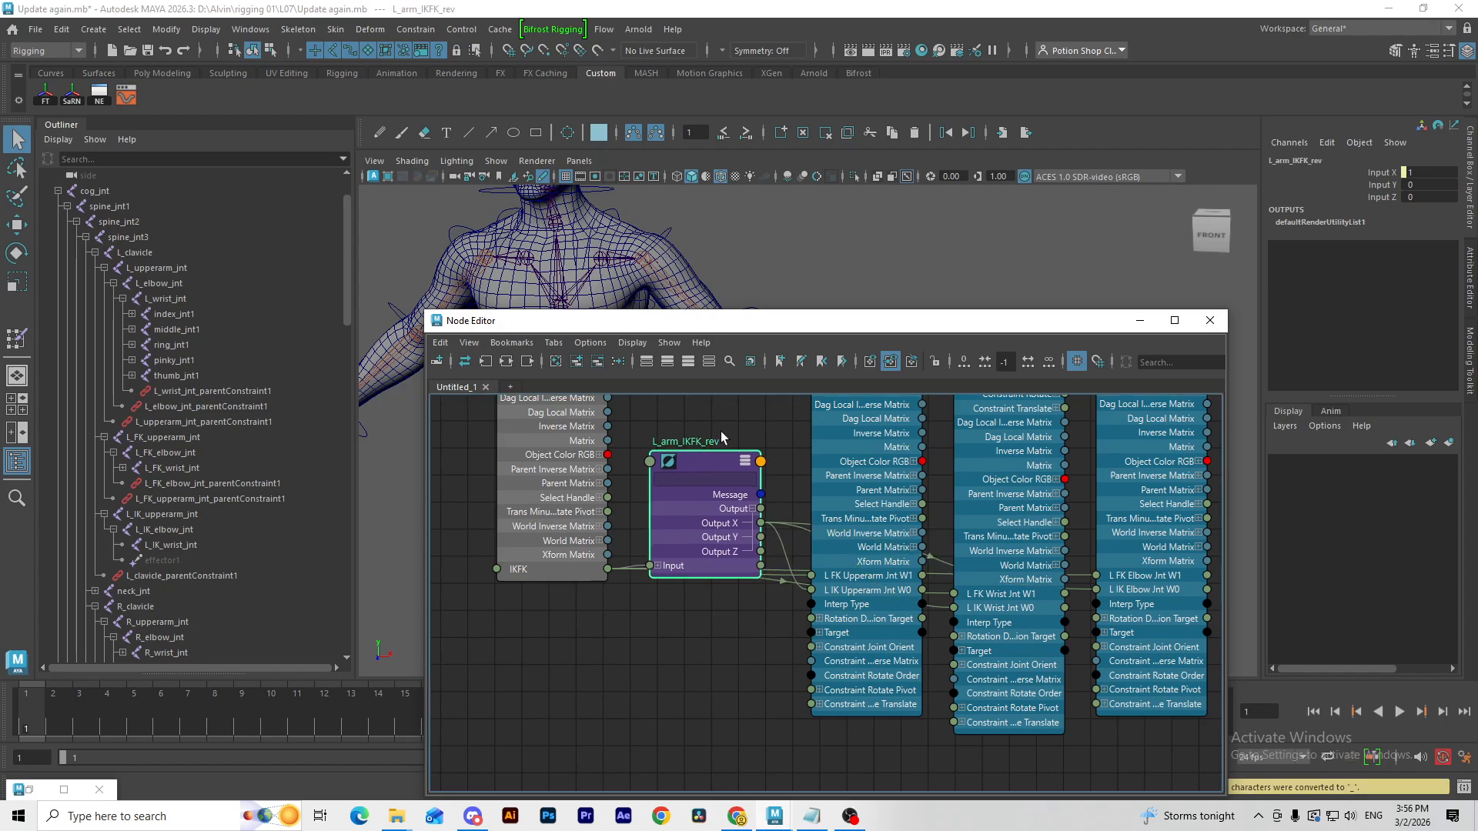
Step: Move the Node Editor off the arms and rotate L_FK_upperarm_ctrl to raise the left FK arm for testing
alt+middle_drag(715, 487, 704, 519)
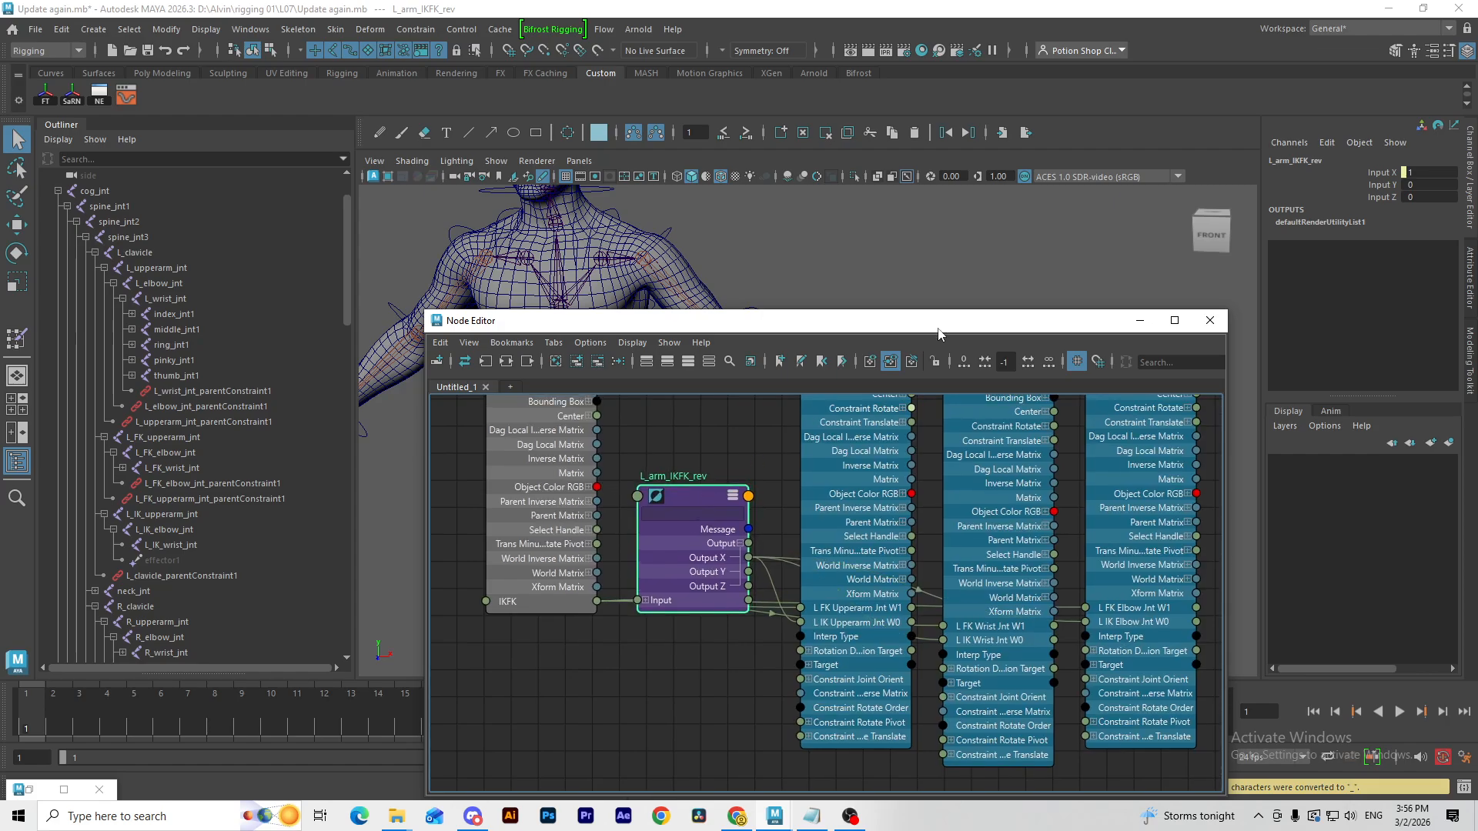
drag(769, 321, 740, 488)
click(862, 437)
drag(861, 438, 862, 438)
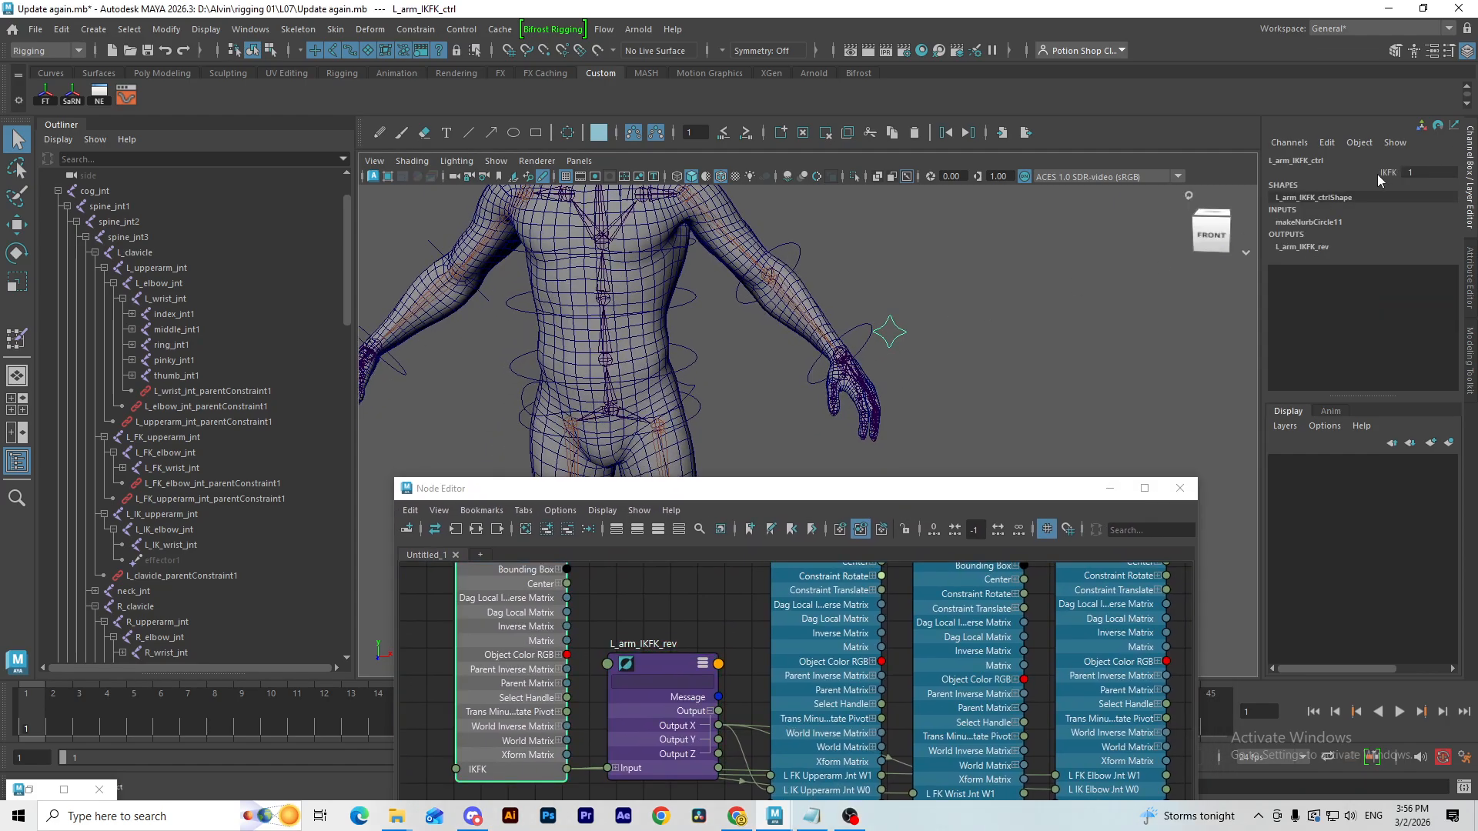
alt+middle_drag(819, 206, 839, 272)
click(731, 231)
click(730, 235)
key(e)
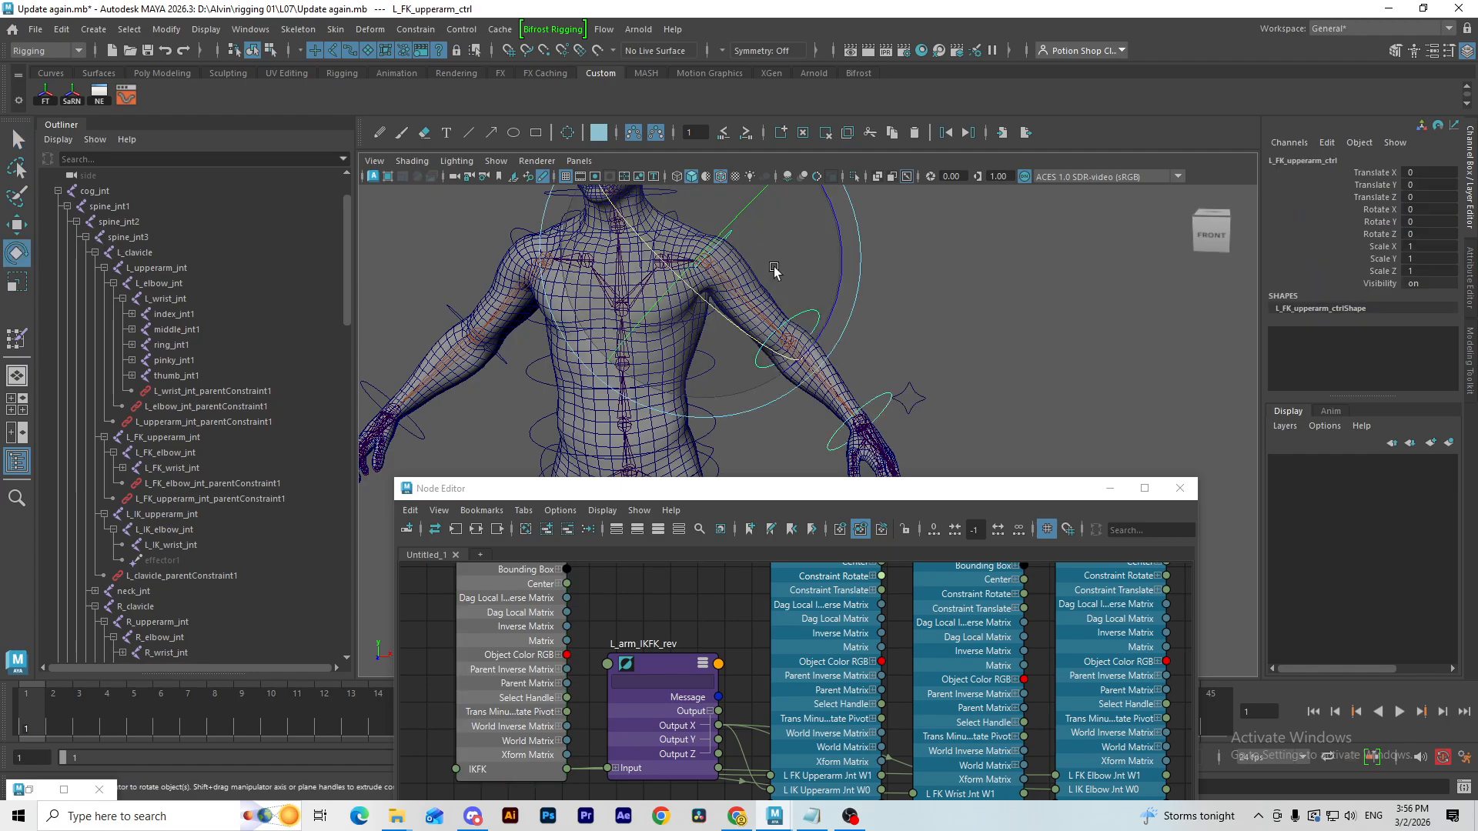
drag(838, 264, 817, 165)
key(q)
Step: Scrub the IKFK attribute of L_arm_IKFK_ctrl to test the left arm's switch between IK and FK
click(919, 408)
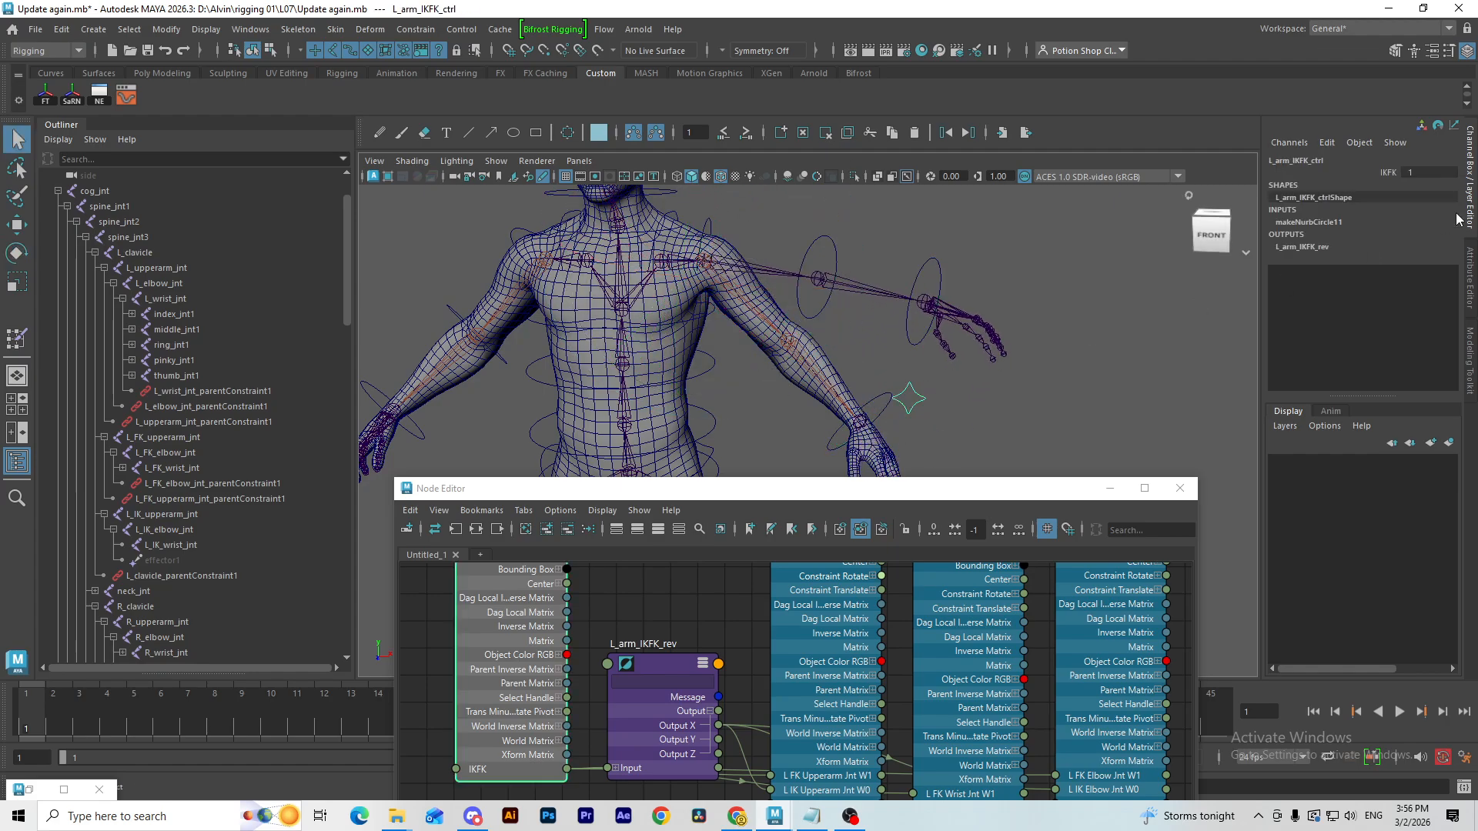
click(1389, 174)
alt+middle_drag(938, 382, 949, 328)
middle_drag(1016, 335, 1180, 311)
key(q)
Step: Reset the rotation of L_FK_upperarm_ctrl to 0 on all axes
alt+middle_drag(728, 187, 779, 260)
click(778, 259)
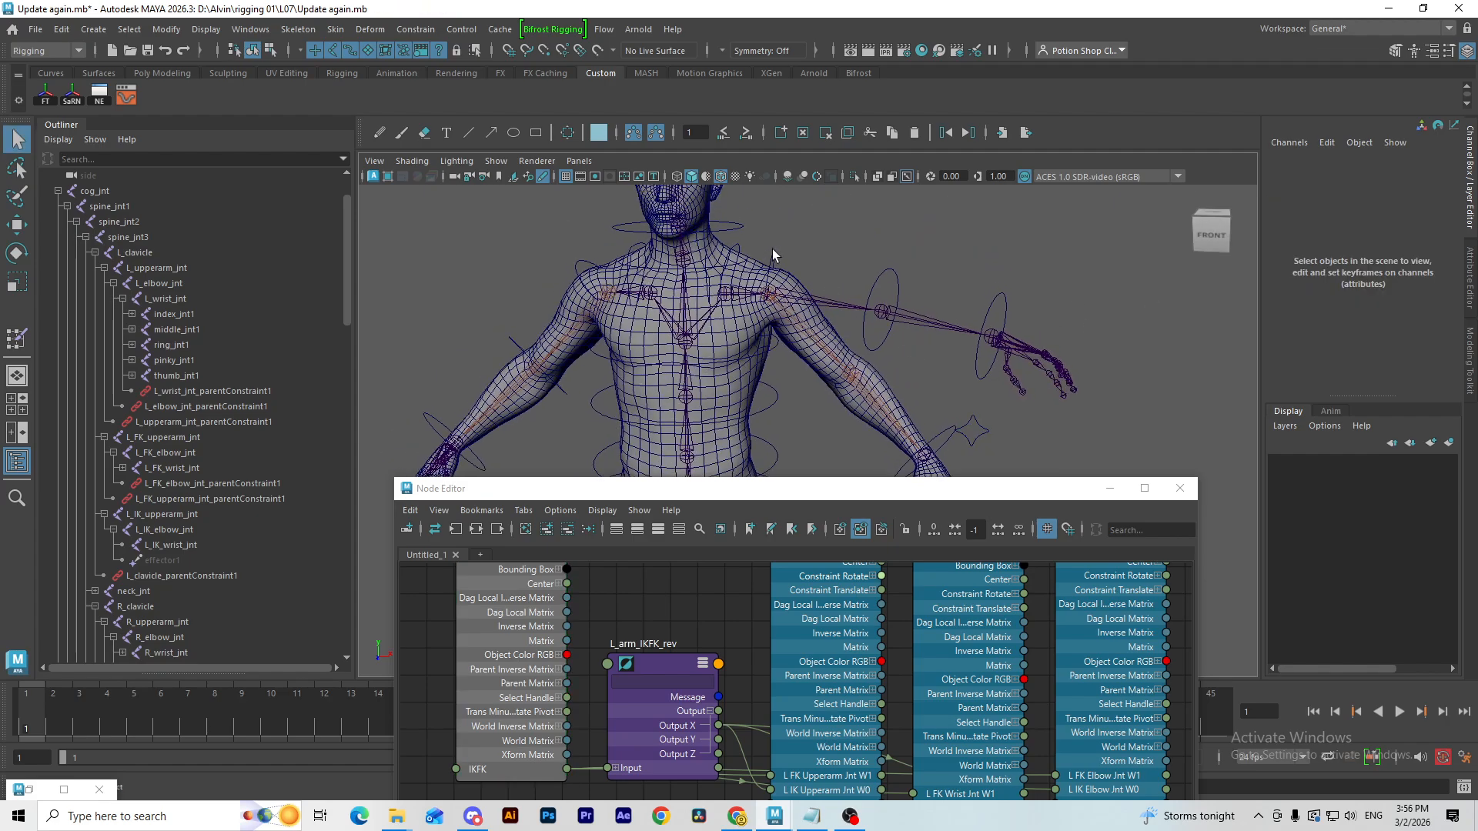
click(773, 251)
drag(1437, 233, 1434, 197)
text(0)
key(Return)
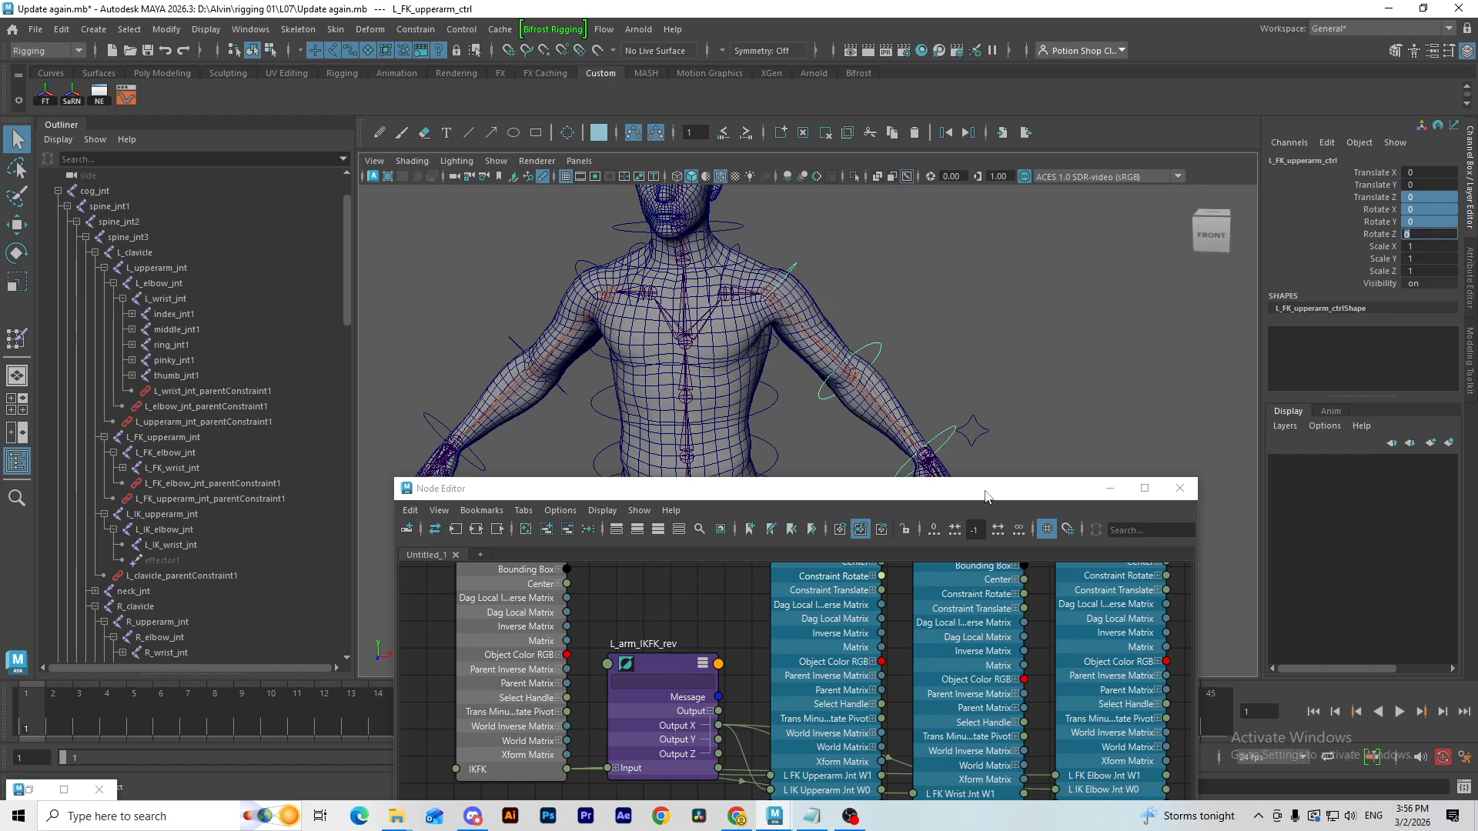
Step: Move the Node Editor away from the character and minimise it
drag(985, 491, 1243, 257)
alt+middle_drag(490, 492, 363, 431)
alt+middle_drag(520, 473, 560, 479)
scroll(562, 450, down, 3)
click(932, 647)
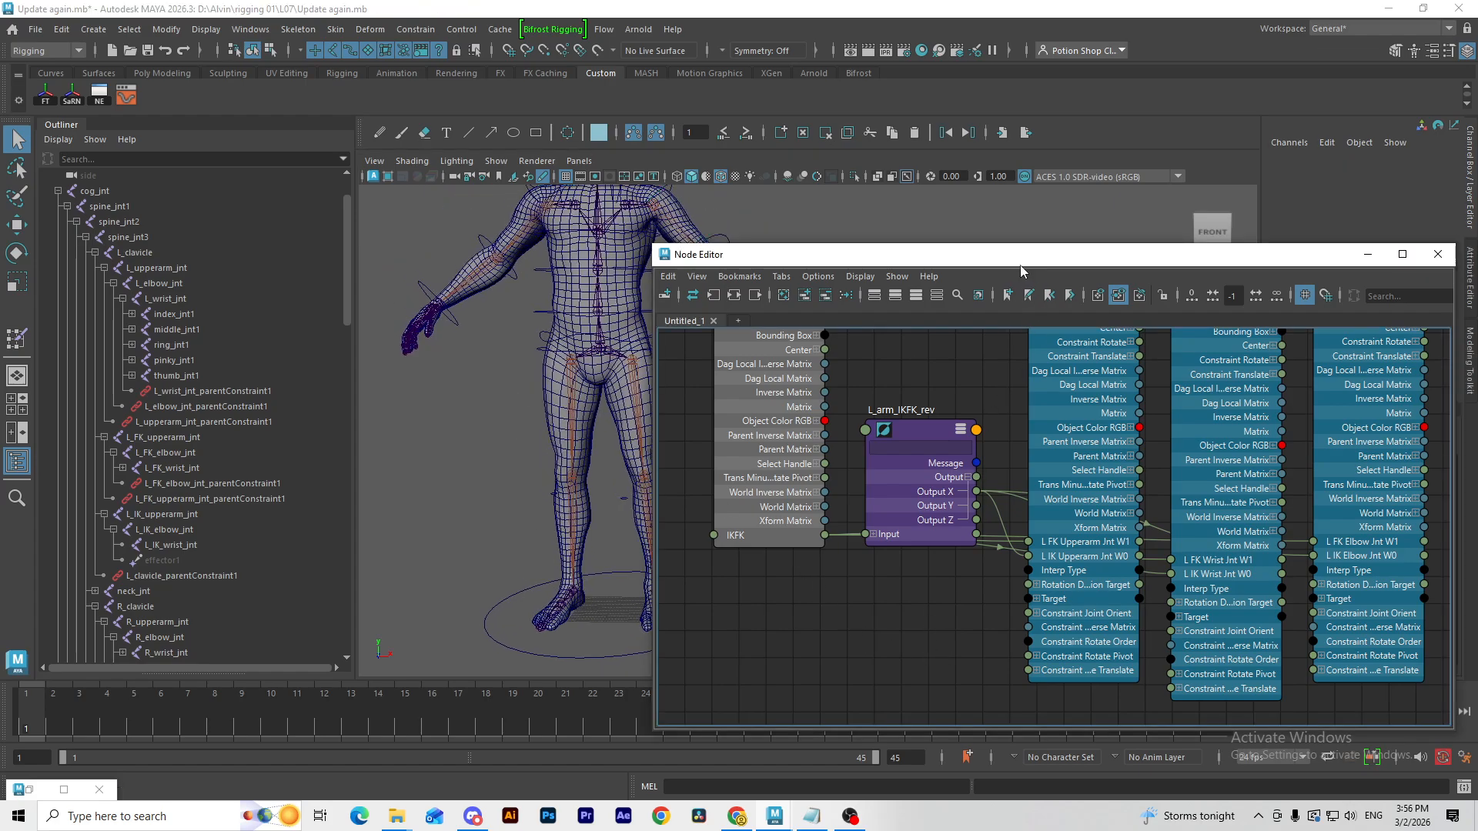
drag(1019, 257, 1071, 208)
alt+middle_drag(918, 571, 1055, 515)
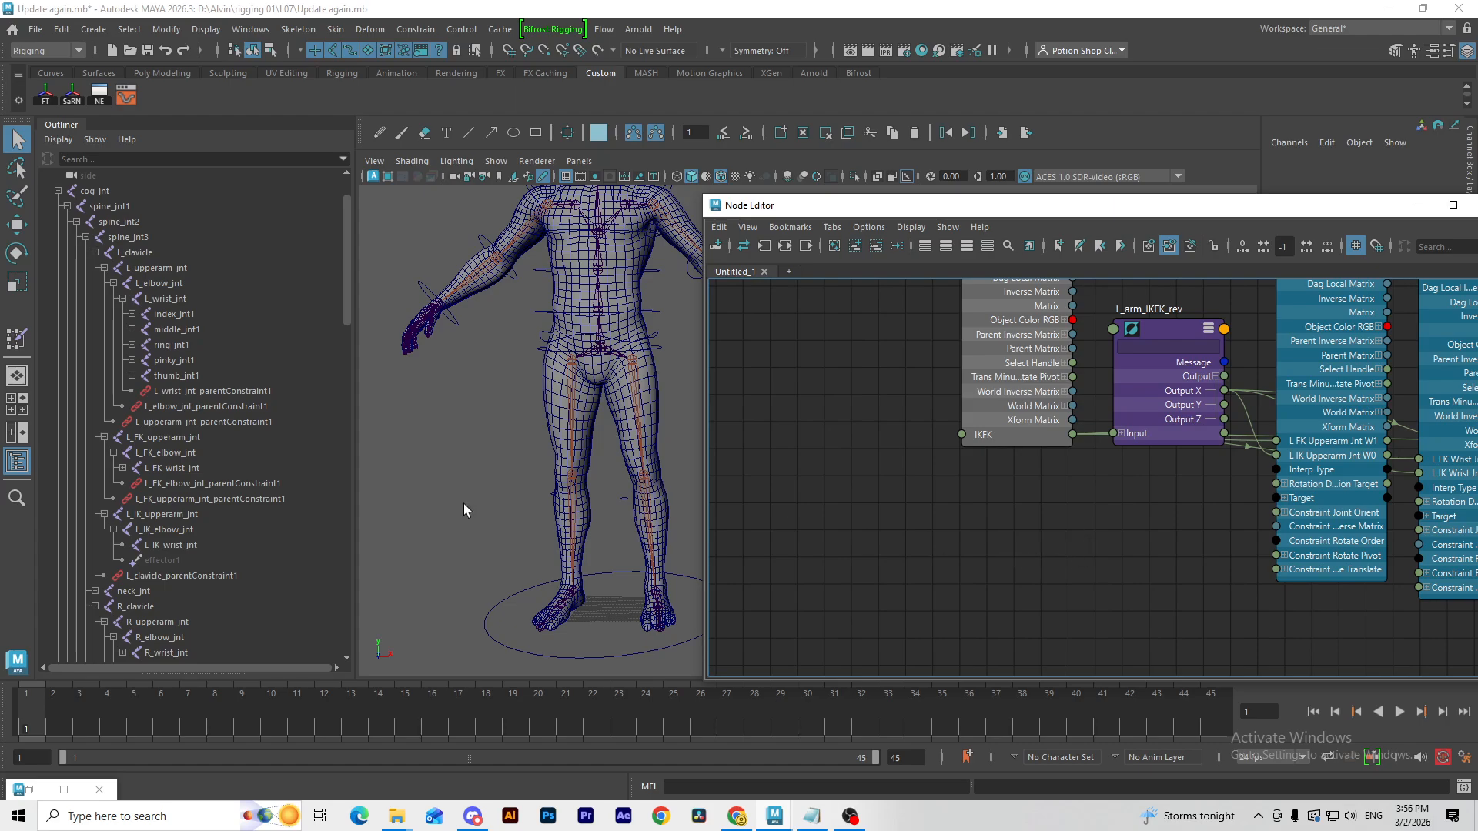
click(1418, 205)
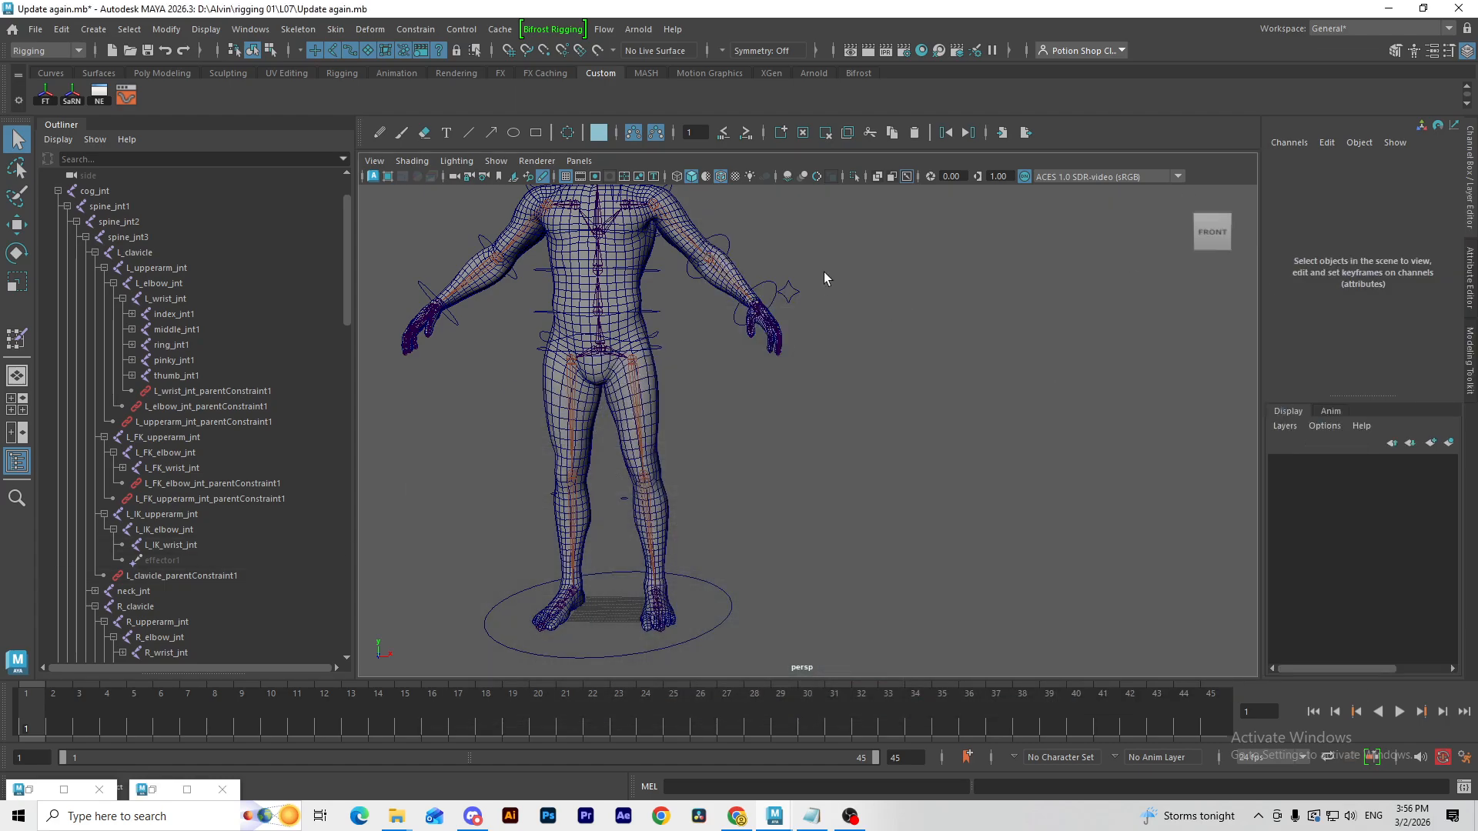
Step: Select L_arm_IKFK_ctrl beside the left wrist and reveal it in the Outliner
drag(791, 307, 792, 307)
key(f)
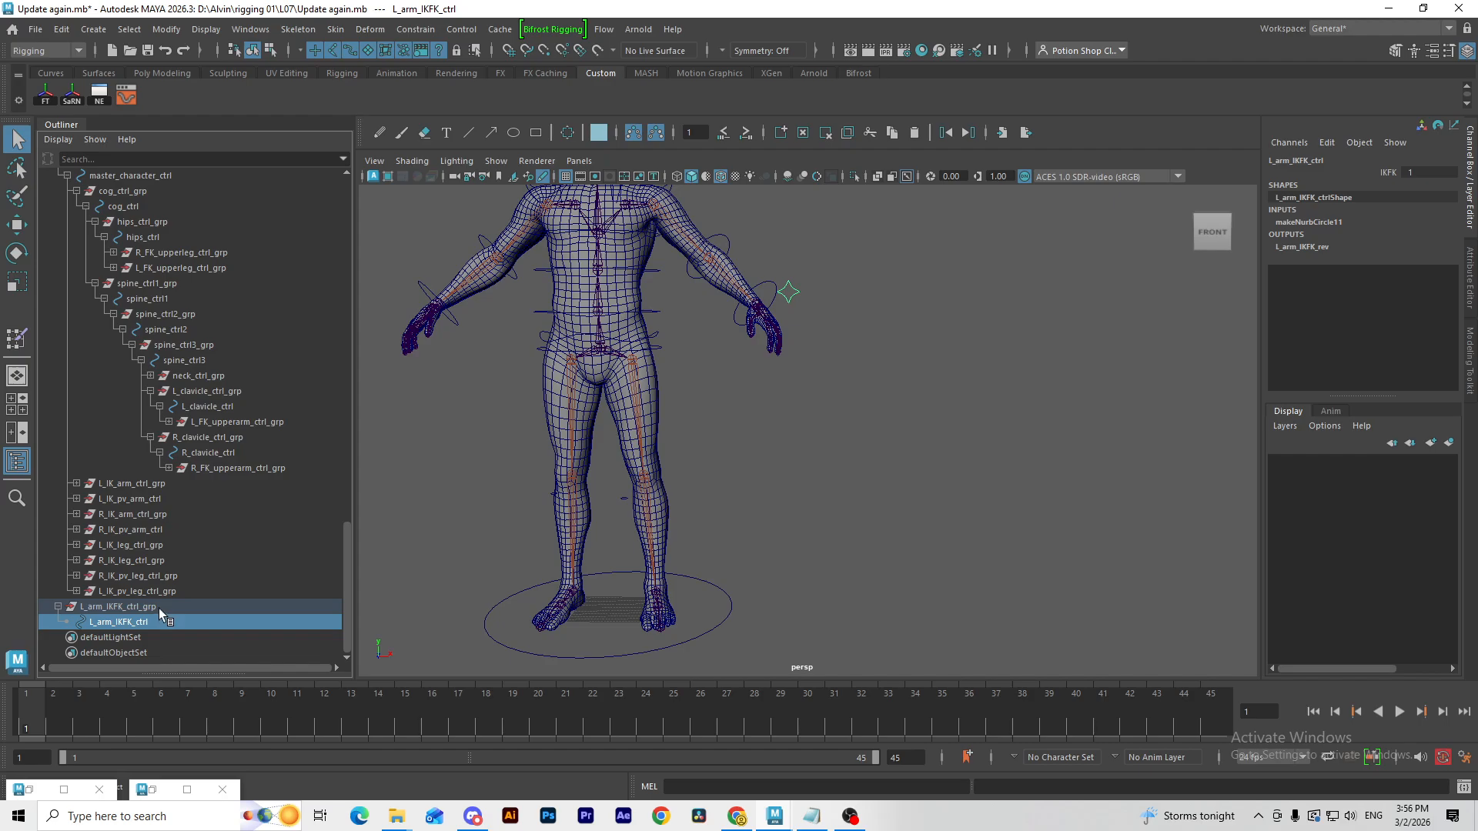
Step: Duplicate L_arm_IKFK_ctrl_grp and set the copy's Translate X to -61.183 to place it beside the right wrist
click(123, 607)
key(ctrl+d)
key(w)
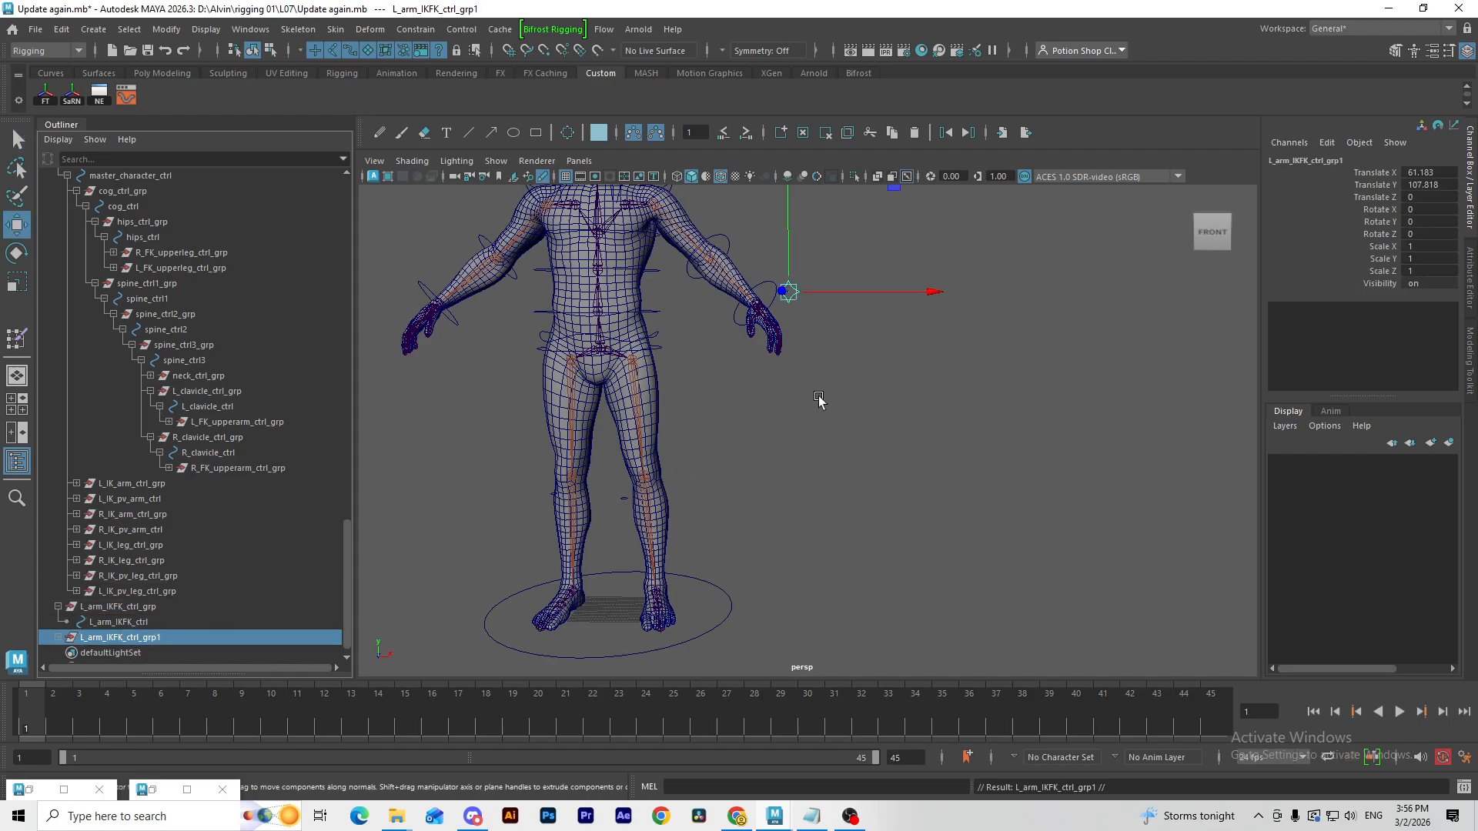
click(1391, 173)
double_click(1425, 172)
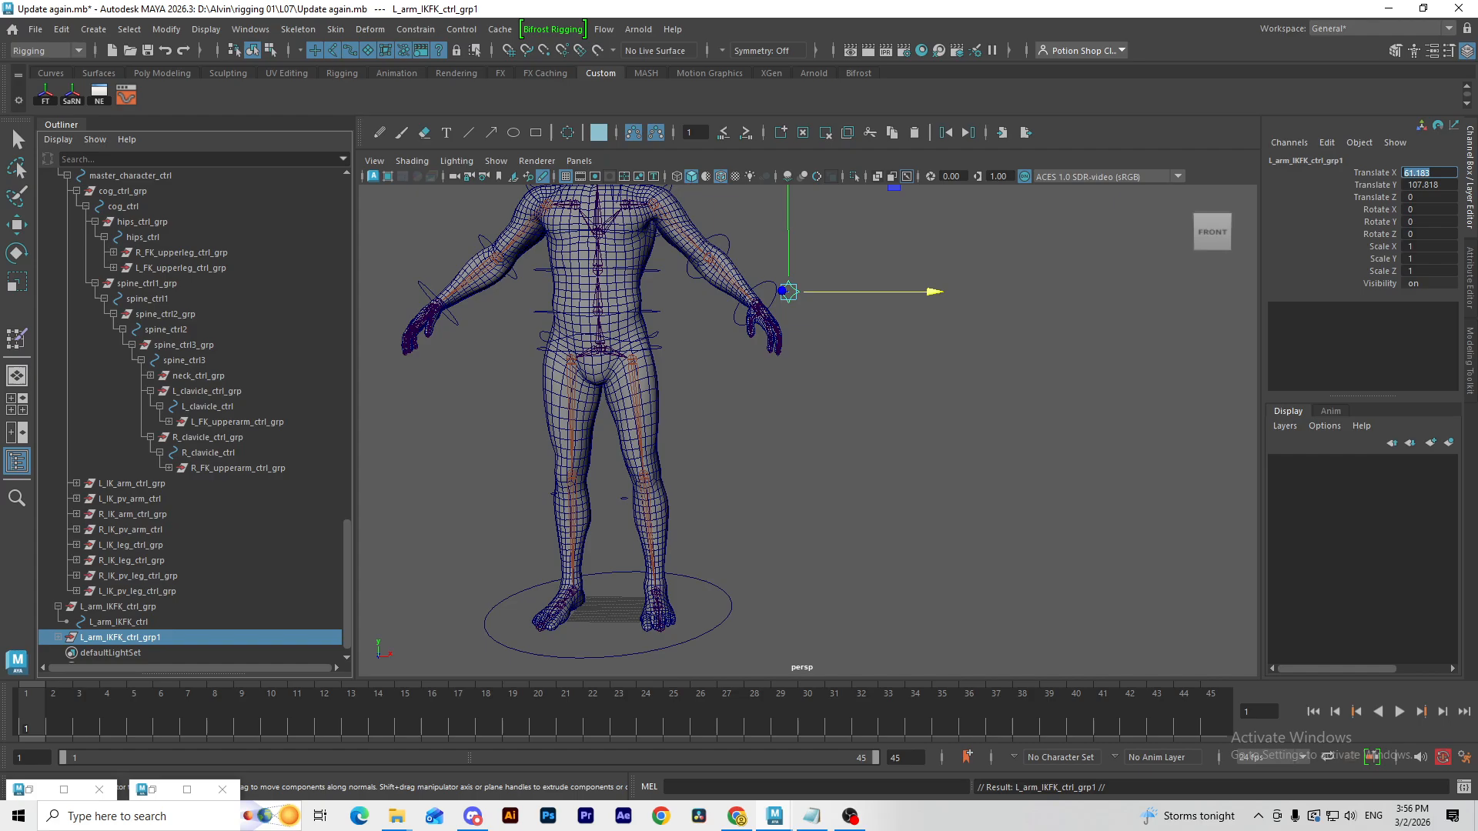
key(Return)
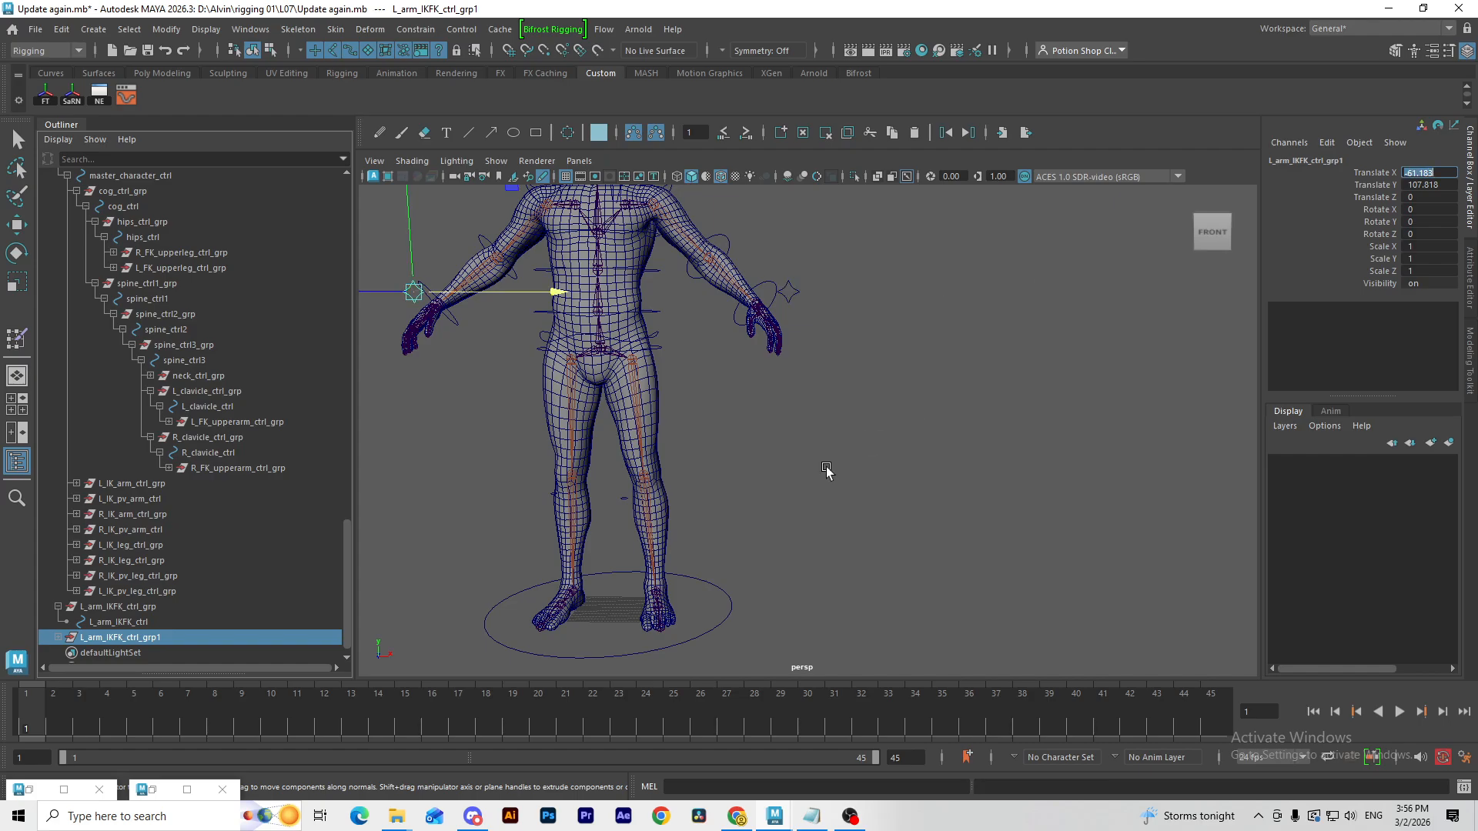
alt+middle_drag(520, 273, 622, 290)
alt+middle_drag(610, 504, 669, 451)
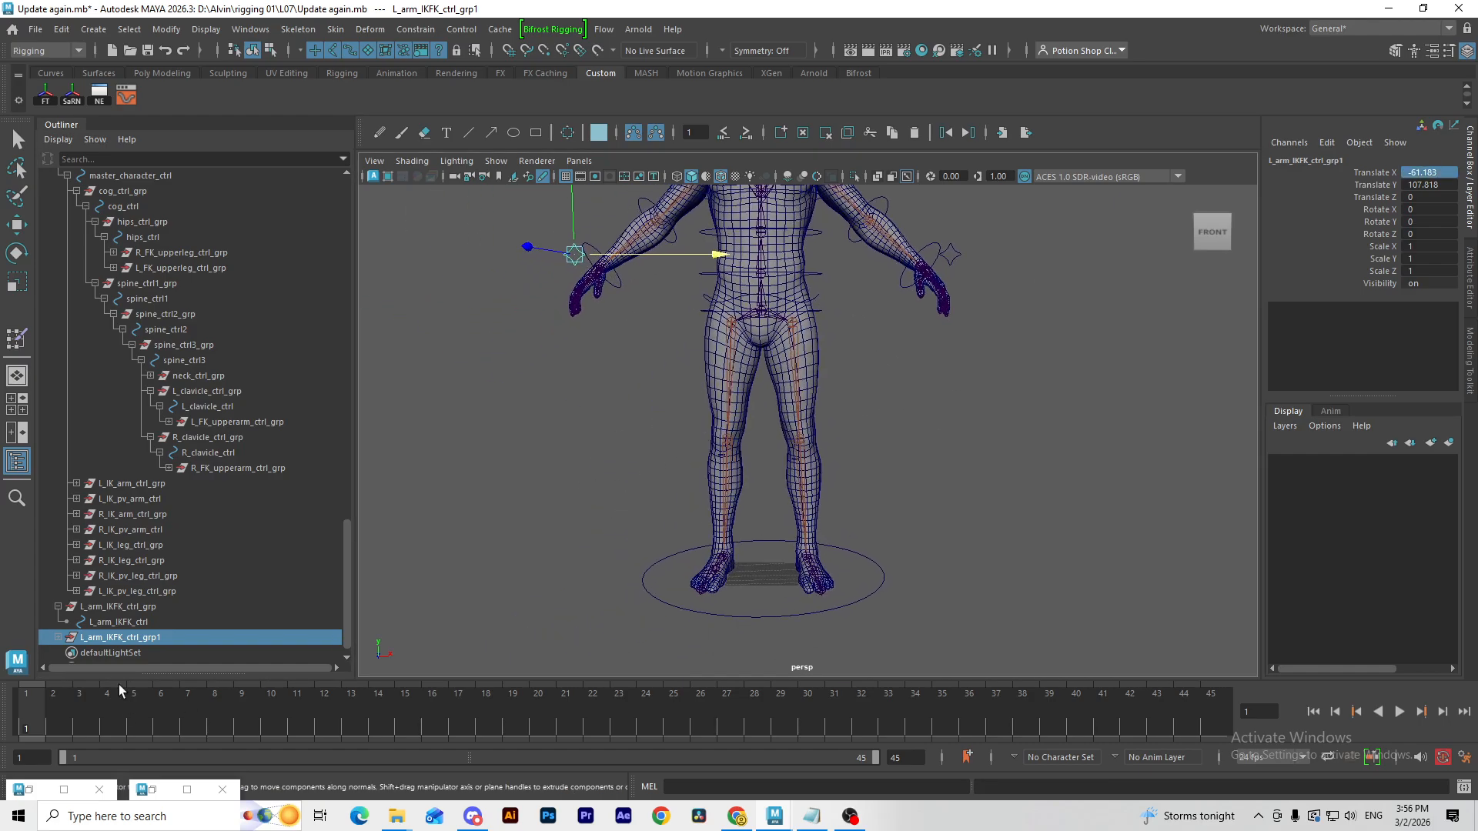
Step: Rename the duplicated group as R_arm_IKFK_ctrl_grp and its child control as R_arm_IKFK_ctrl
click(58, 638)
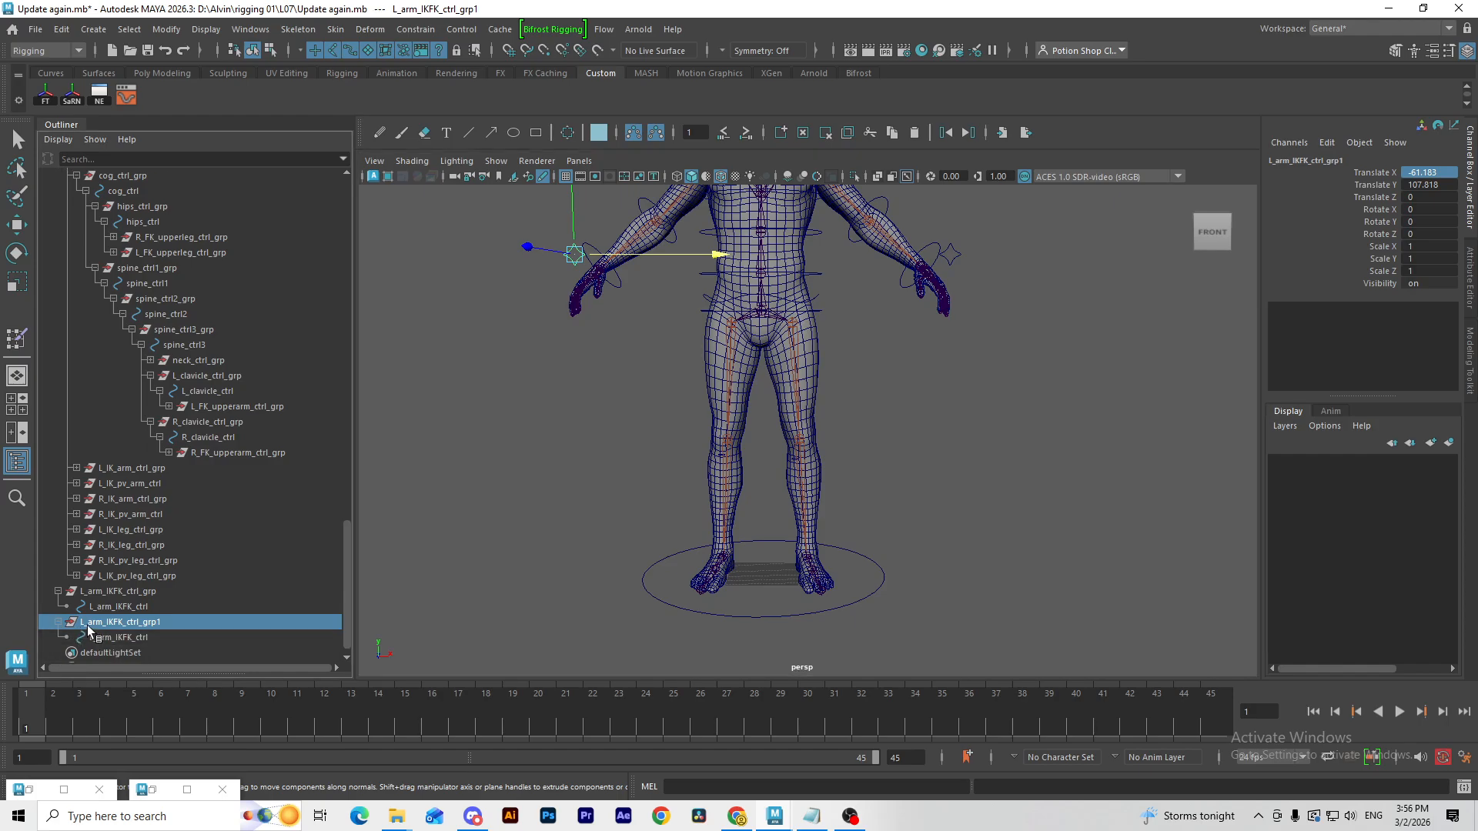
double_click(87, 625)
drag(92, 623, 93, 638)
text(R)
click(112, 638)
double_click(111, 639)
text(R)
double_click(174, 617)
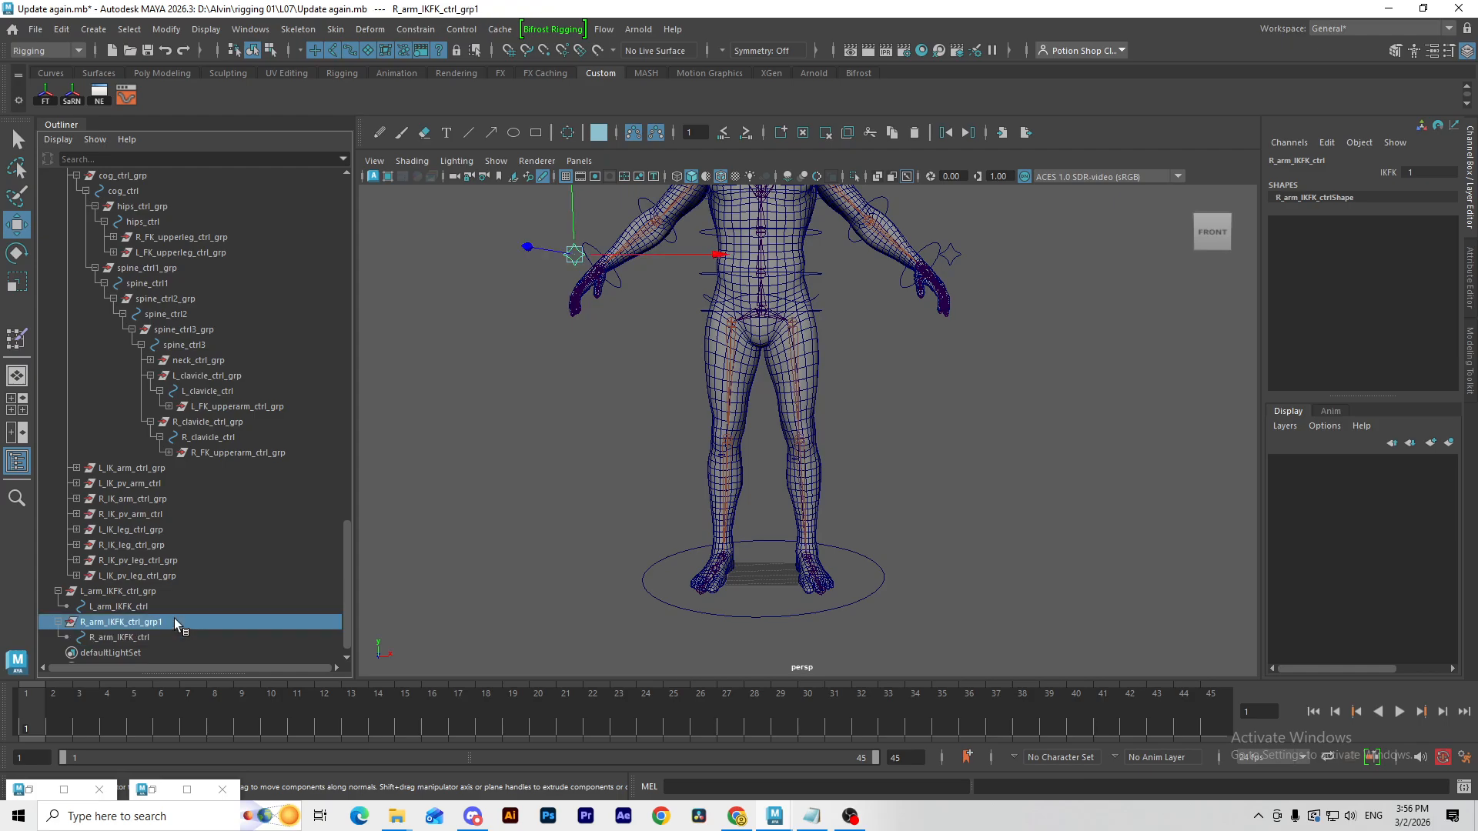
click(182, 621)
key(BackSpace)
key(Return)
alt+middle_drag(627, 351, 635, 418)
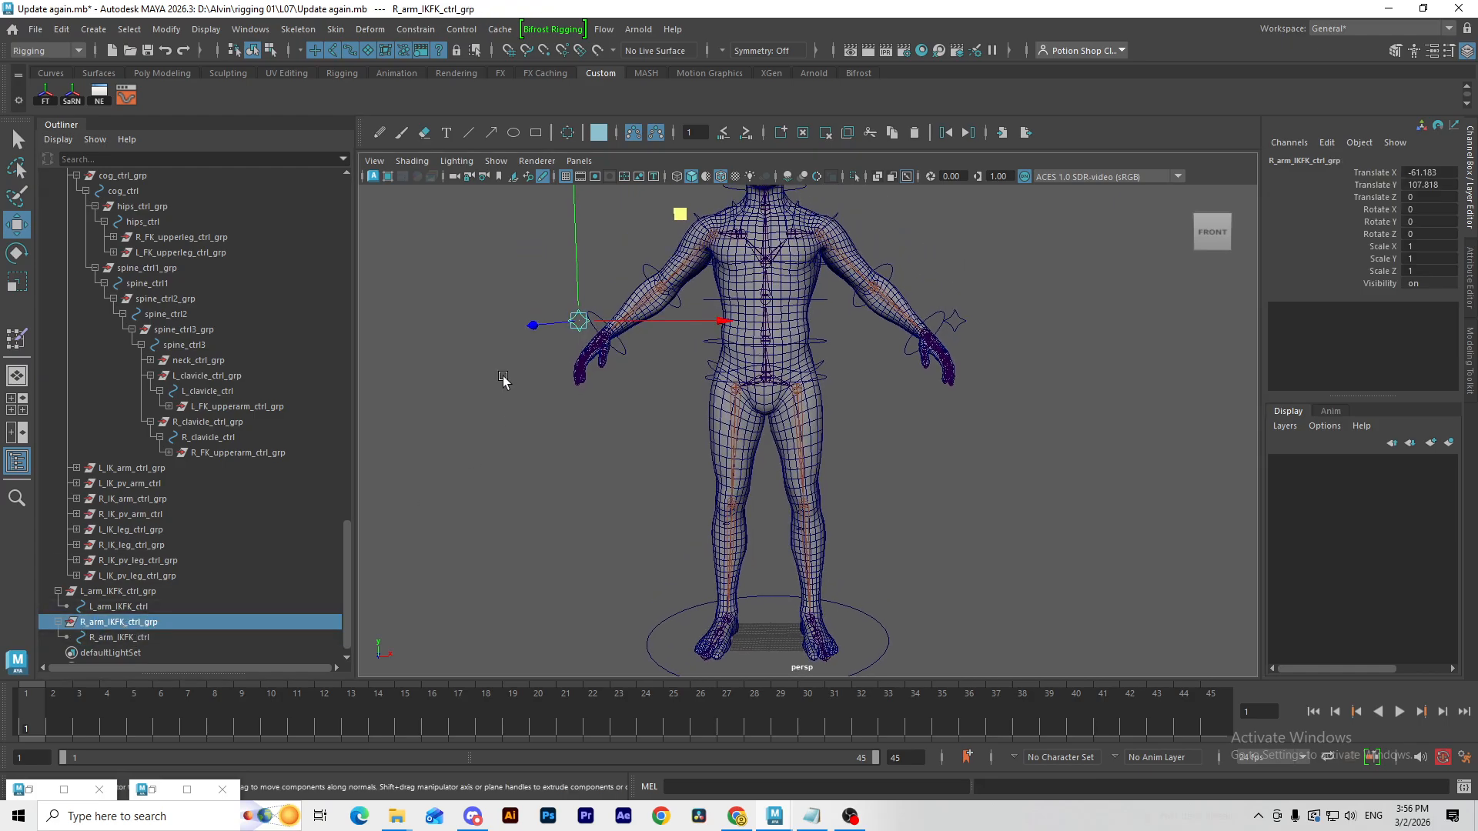
Step: Duplicate L_arm_IKFK_ctrl_grp and move the copy beside the left ankle, at about X 32.2 and Y 14.6
click(152, 592)
key(ctrl+d)
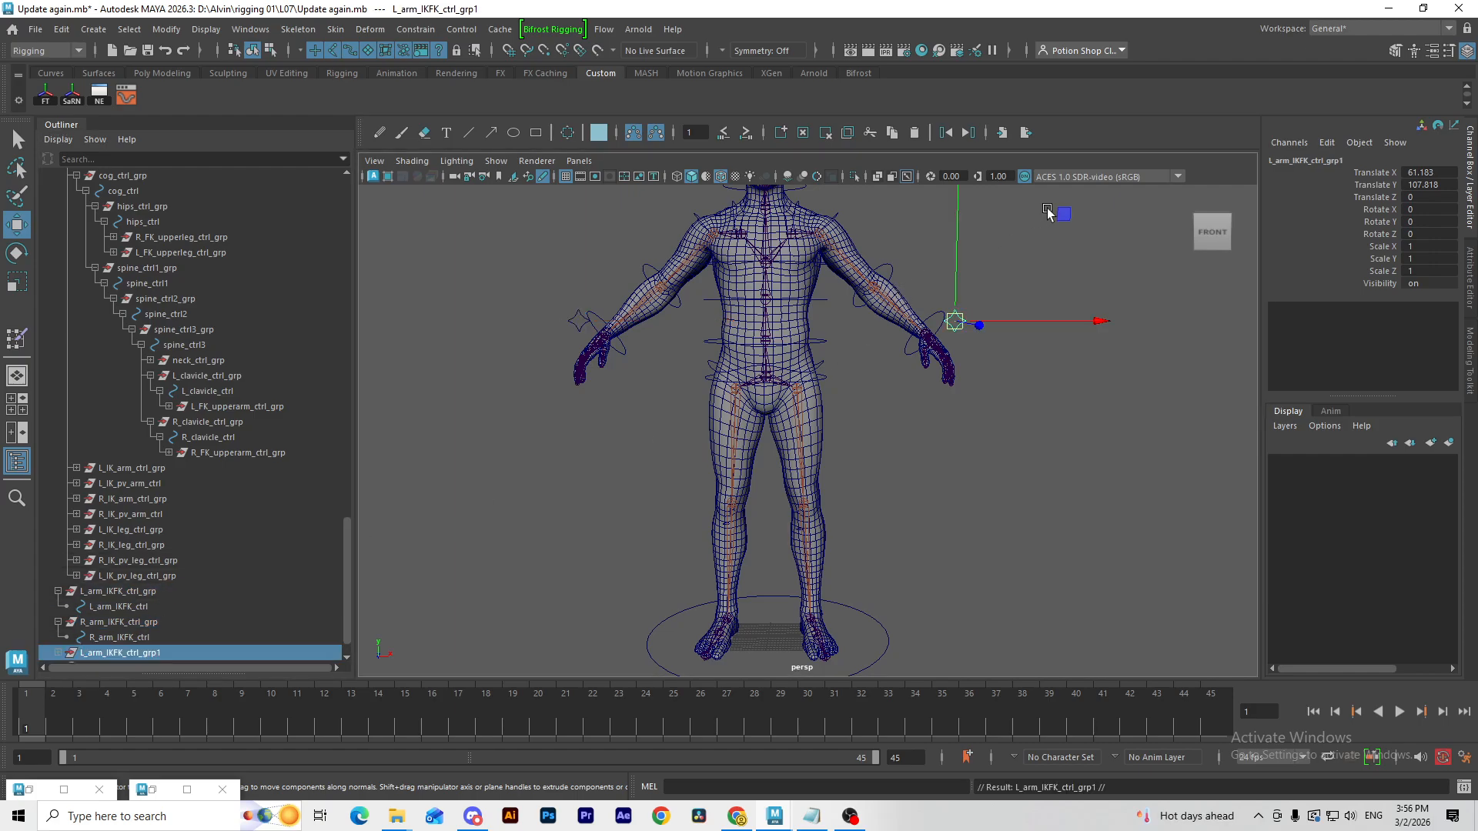
drag(1060, 216, 1006, 452)
key(f)
scroll(1006, 452, down, 6)
alt+right_drag(1007, 452, 789, 442)
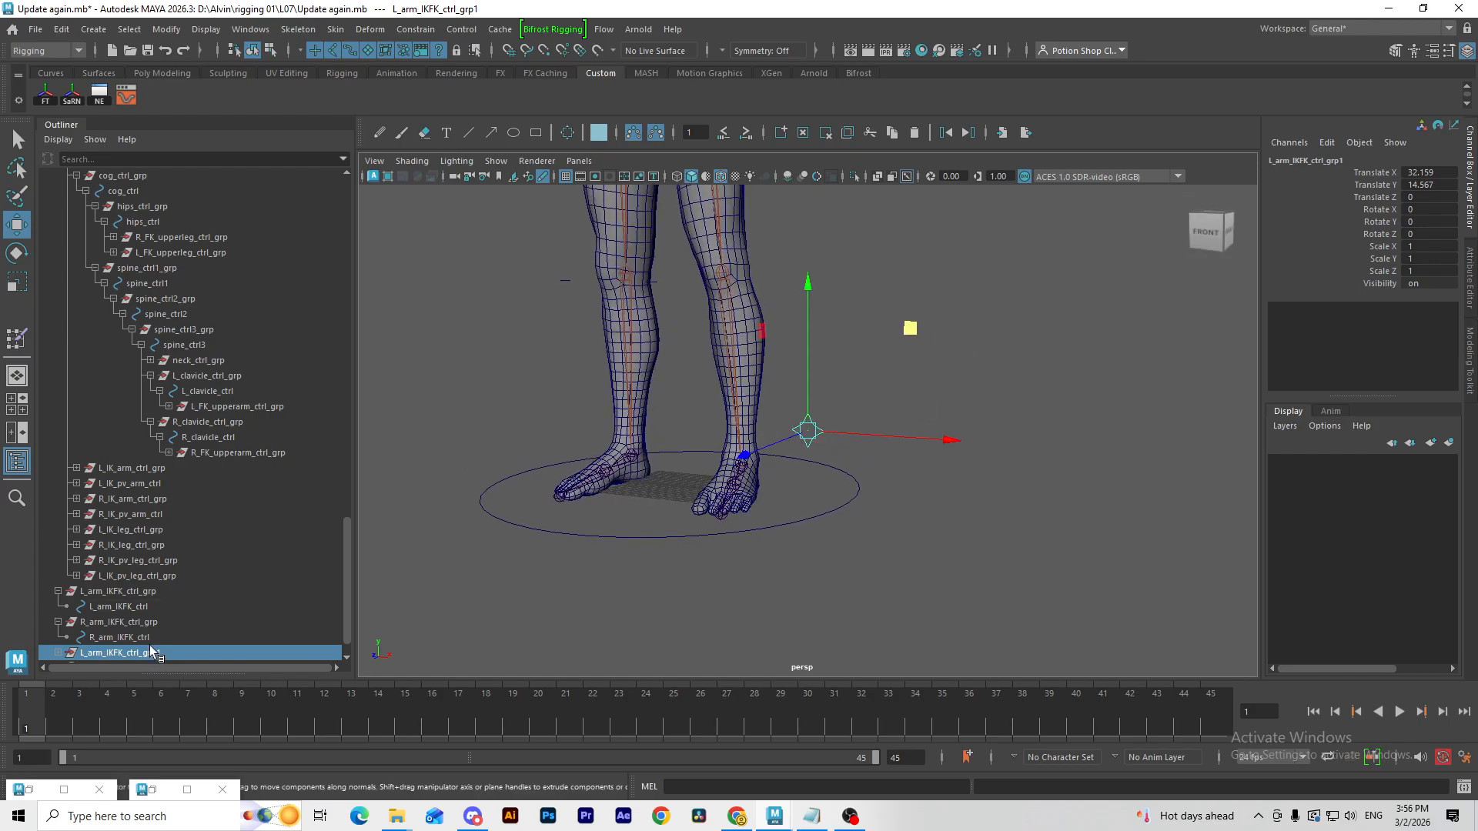
Step: Rename the copied group beside the left ankle as L_leg_IKFK_ctrl_grp and its child control as L_leg_IKFK_ctrl
scroll(149, 645, down, 2)
click(57, 623)
double_click(99, 623)
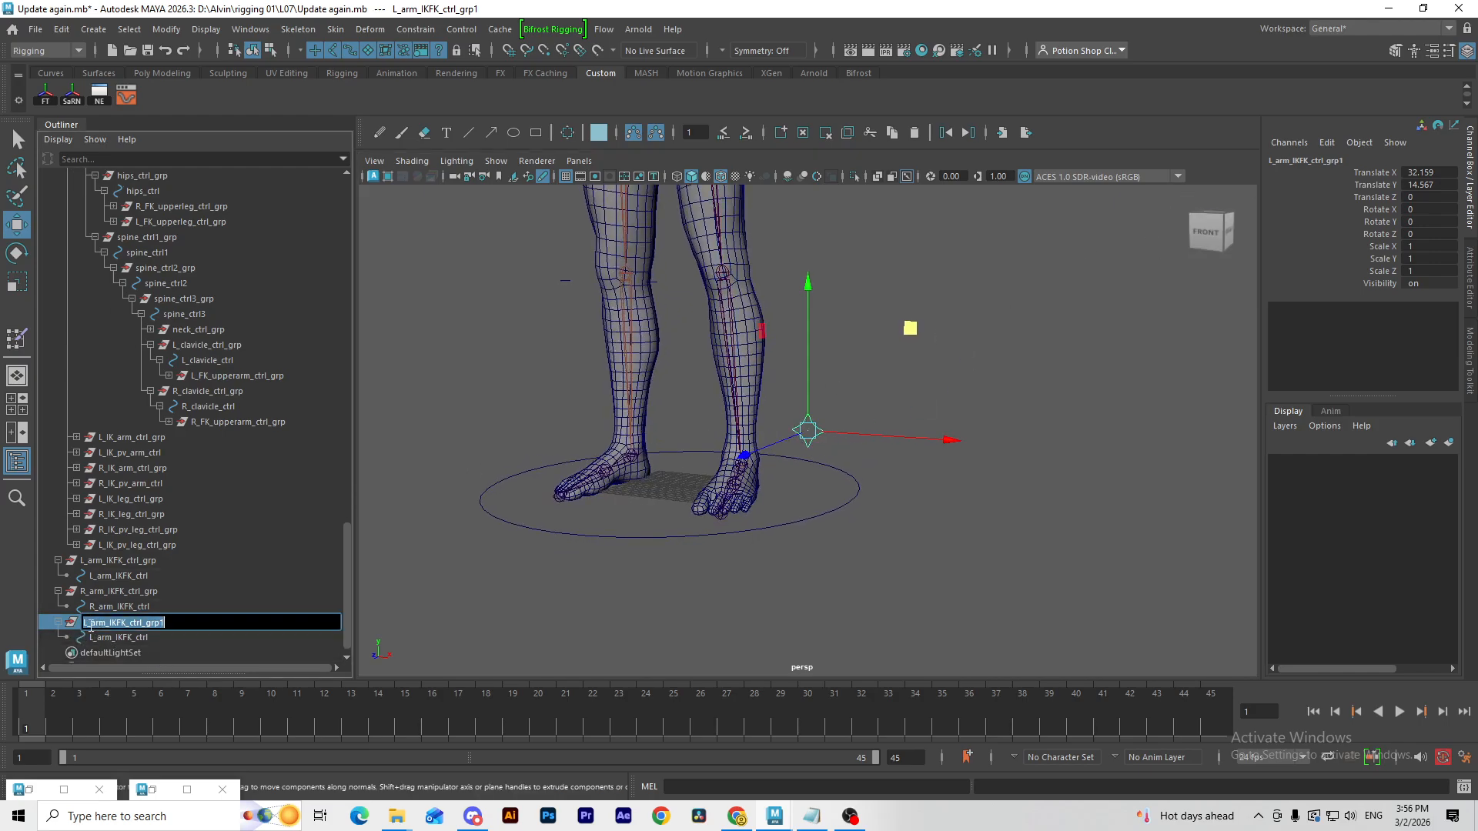
click(103, 625)
text(leg)
key(Return)
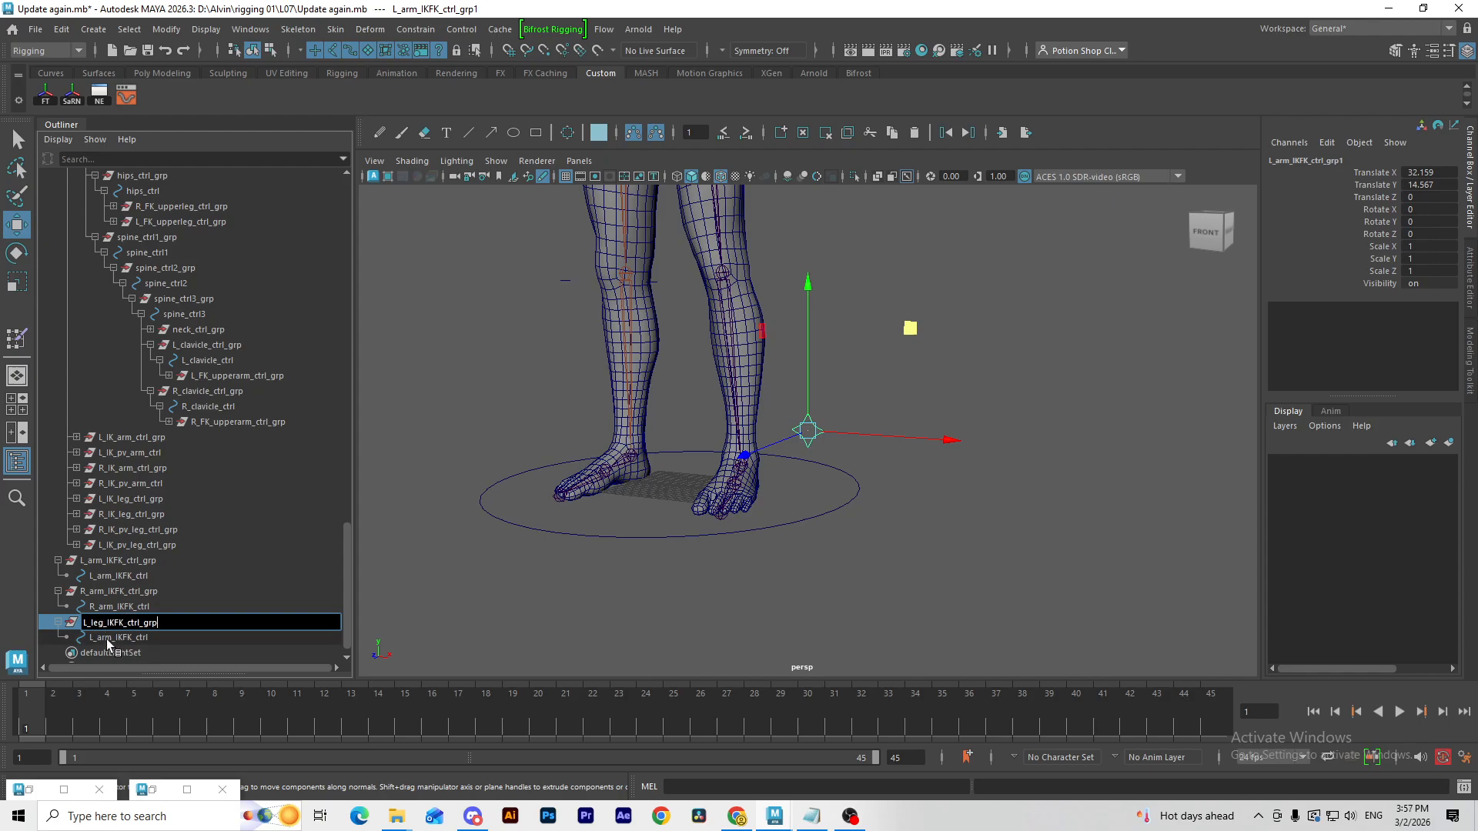
double_click(104, 638)
drag(101, 638, 112, 638)
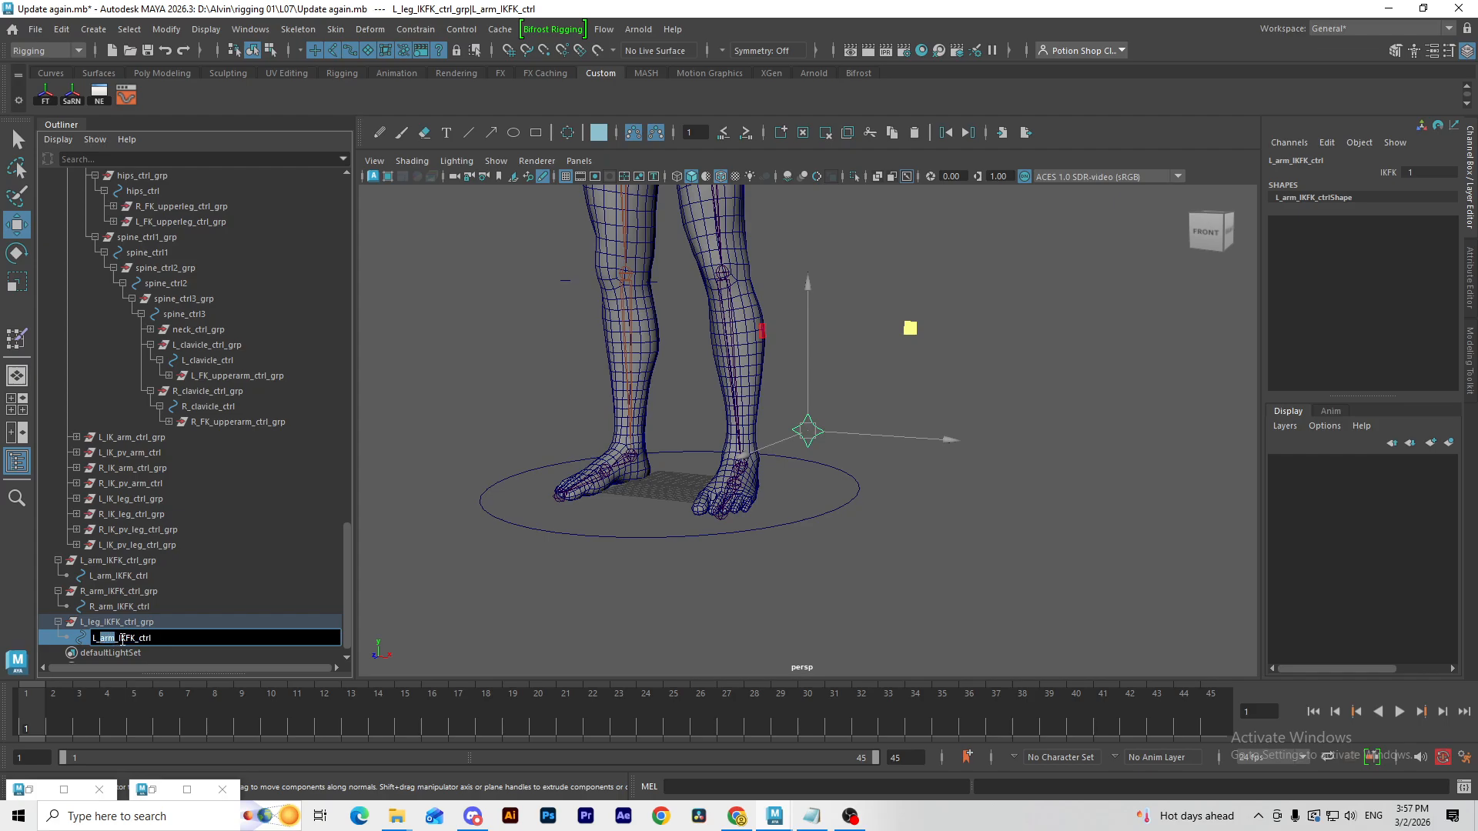
text(leg)
key(Return)
Step: Duplicate L_leg_IKFK_ctrl_grp and set the copy's Translate X to -32.159 to mirror it to the right leg
click(145, 622)
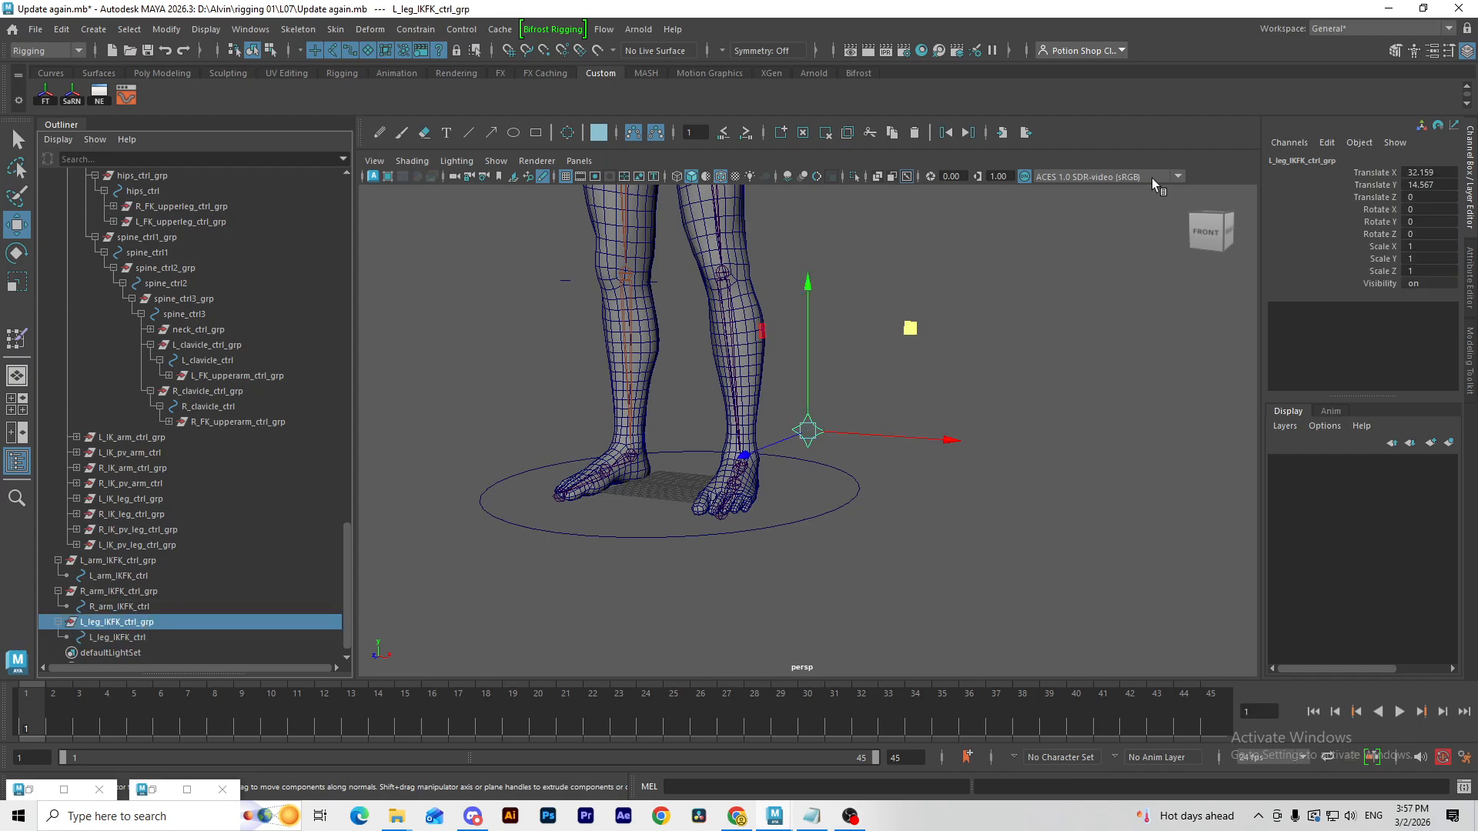
key(ctrl+d)
double_click(1406, 173)
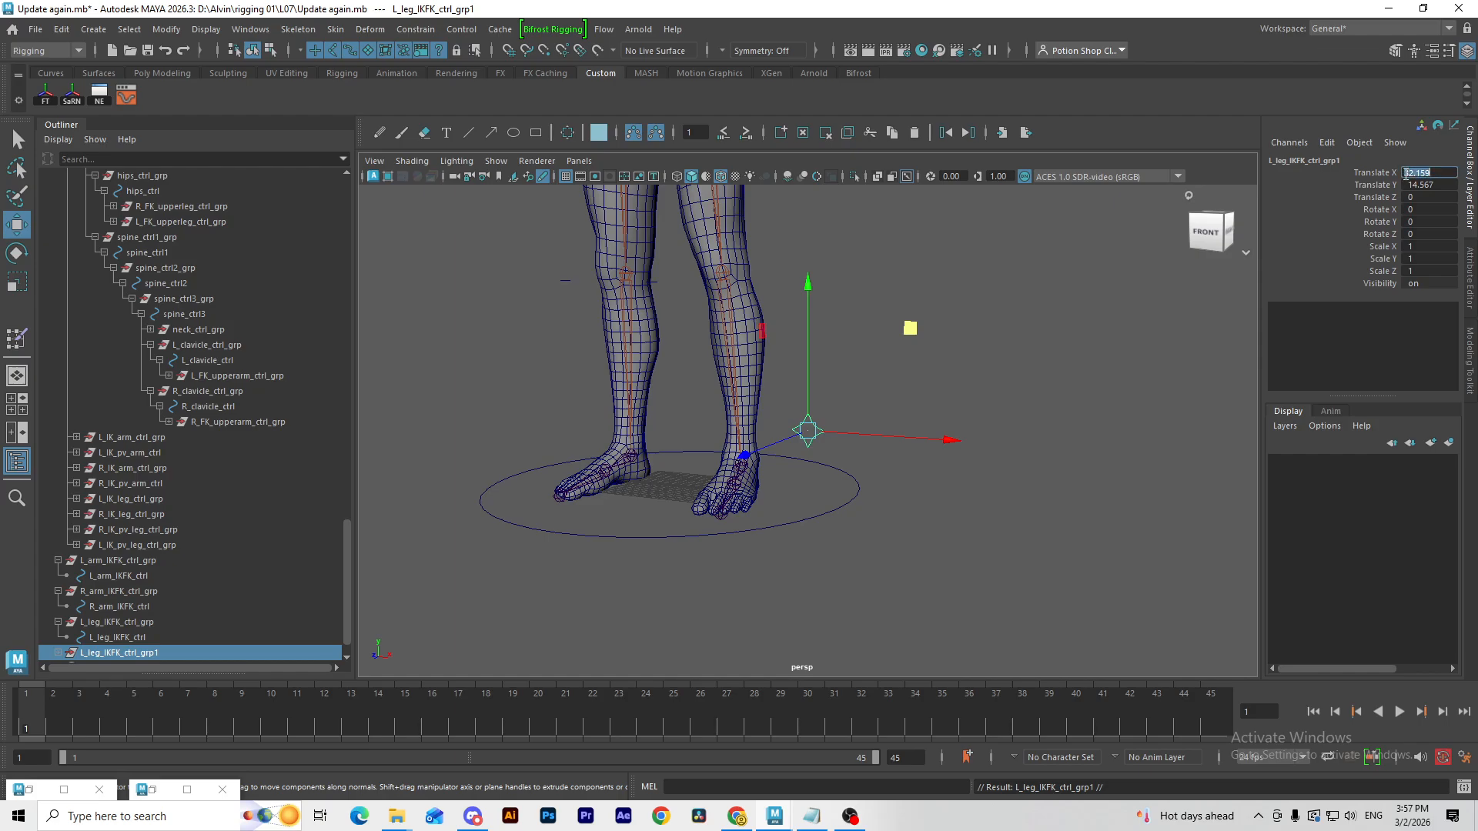
text(-)
key(Return)
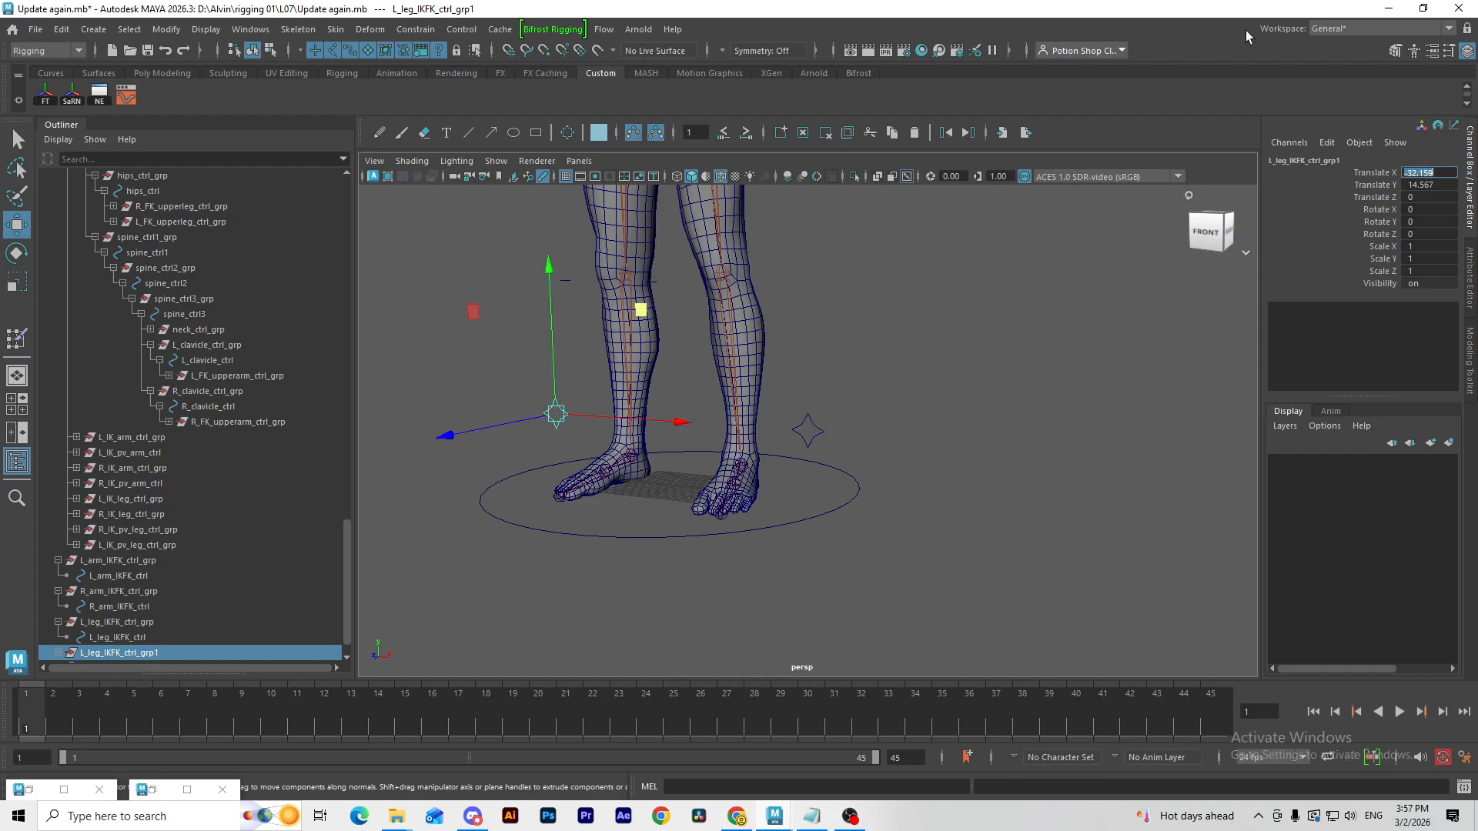
Step: Rename the duplicated leg group as R_leg_IKFK_ctrl_grp and its child control as R_leg_IKFK_ctrl
scroll(186, 603, down, 1)
click(60, 623)
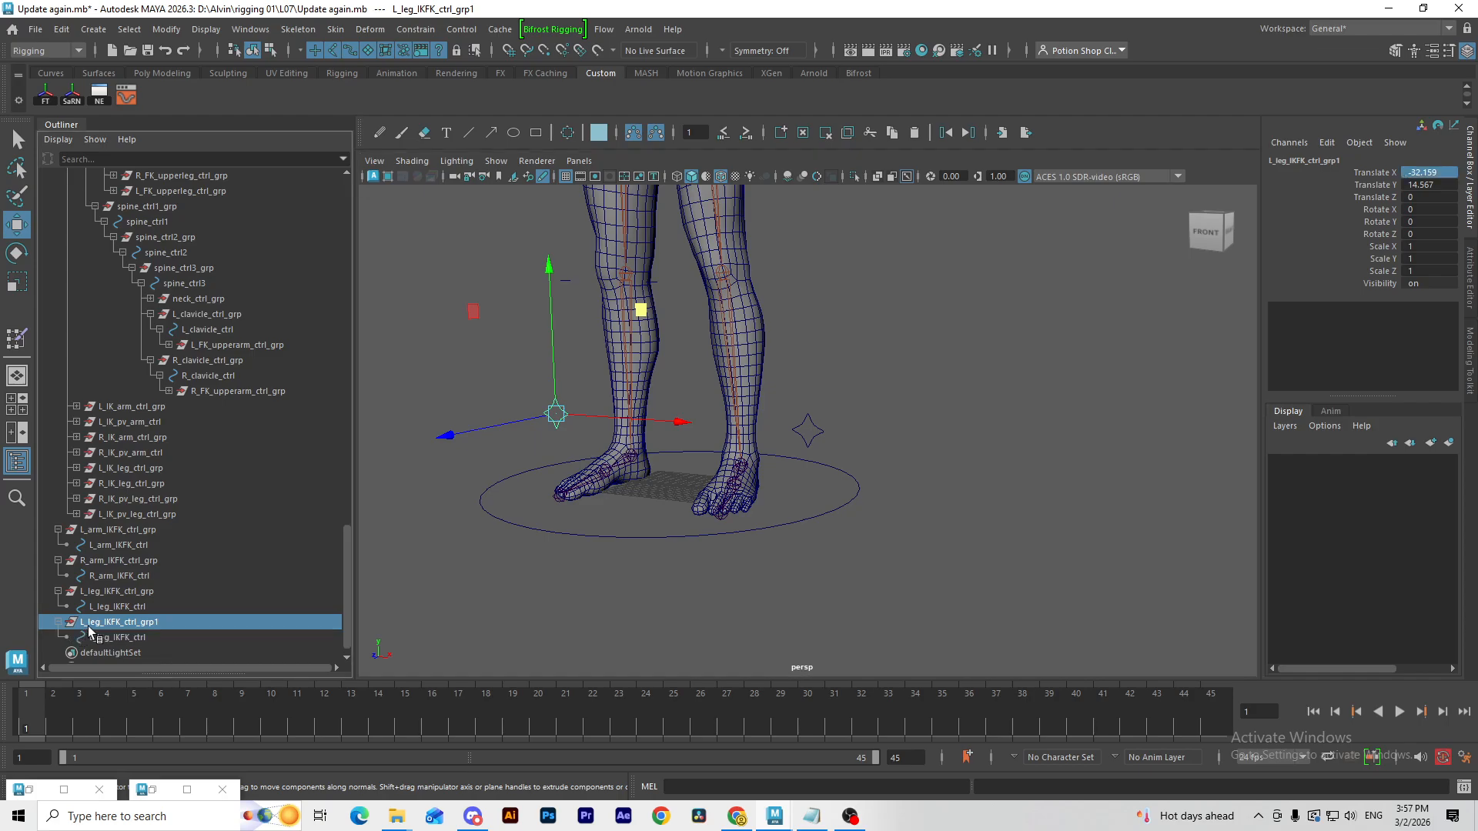
double_click(86, 624)
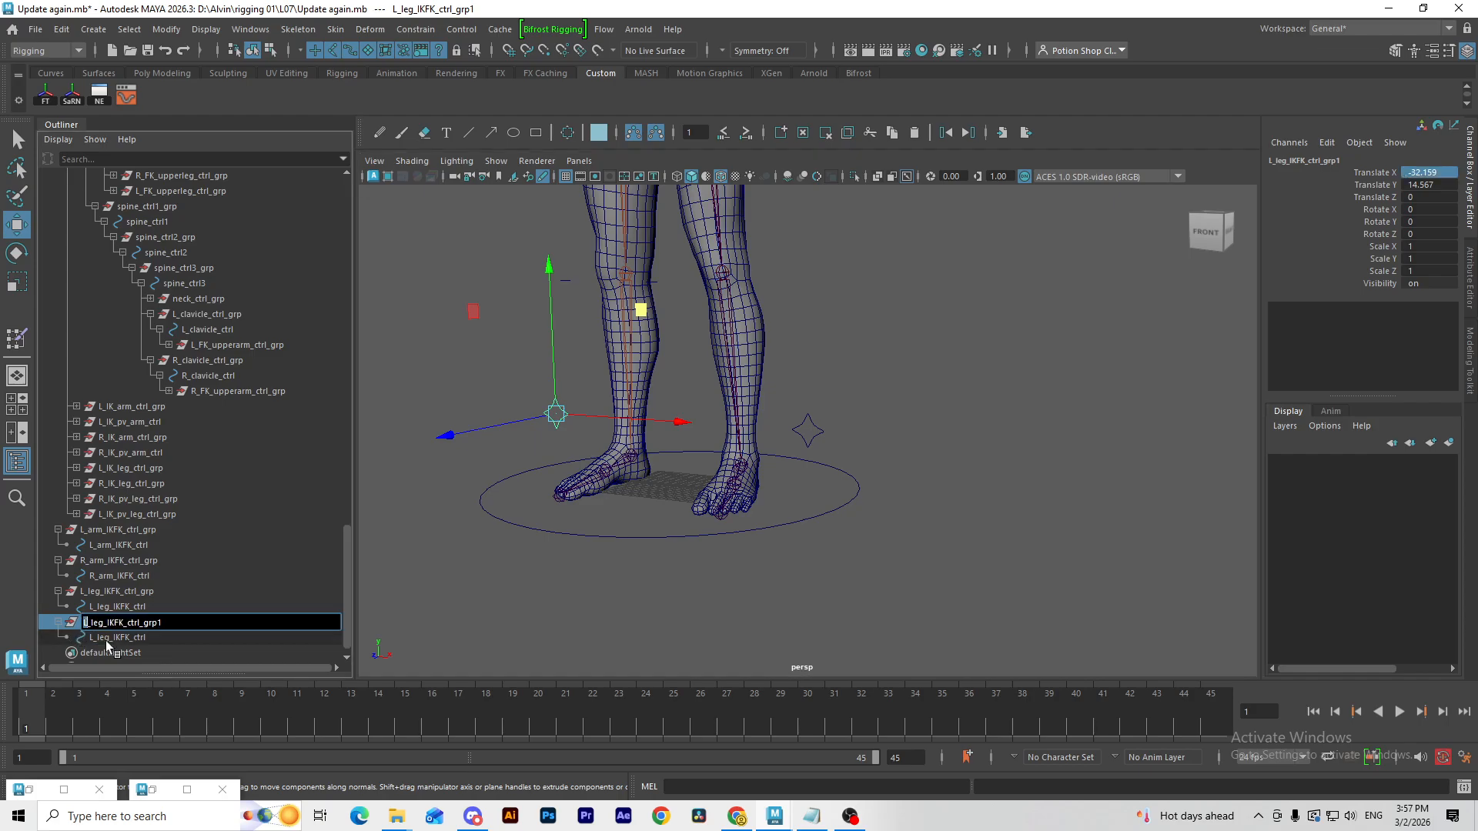
text(R)
double_click(94, 638)
text(R)
key(Return)
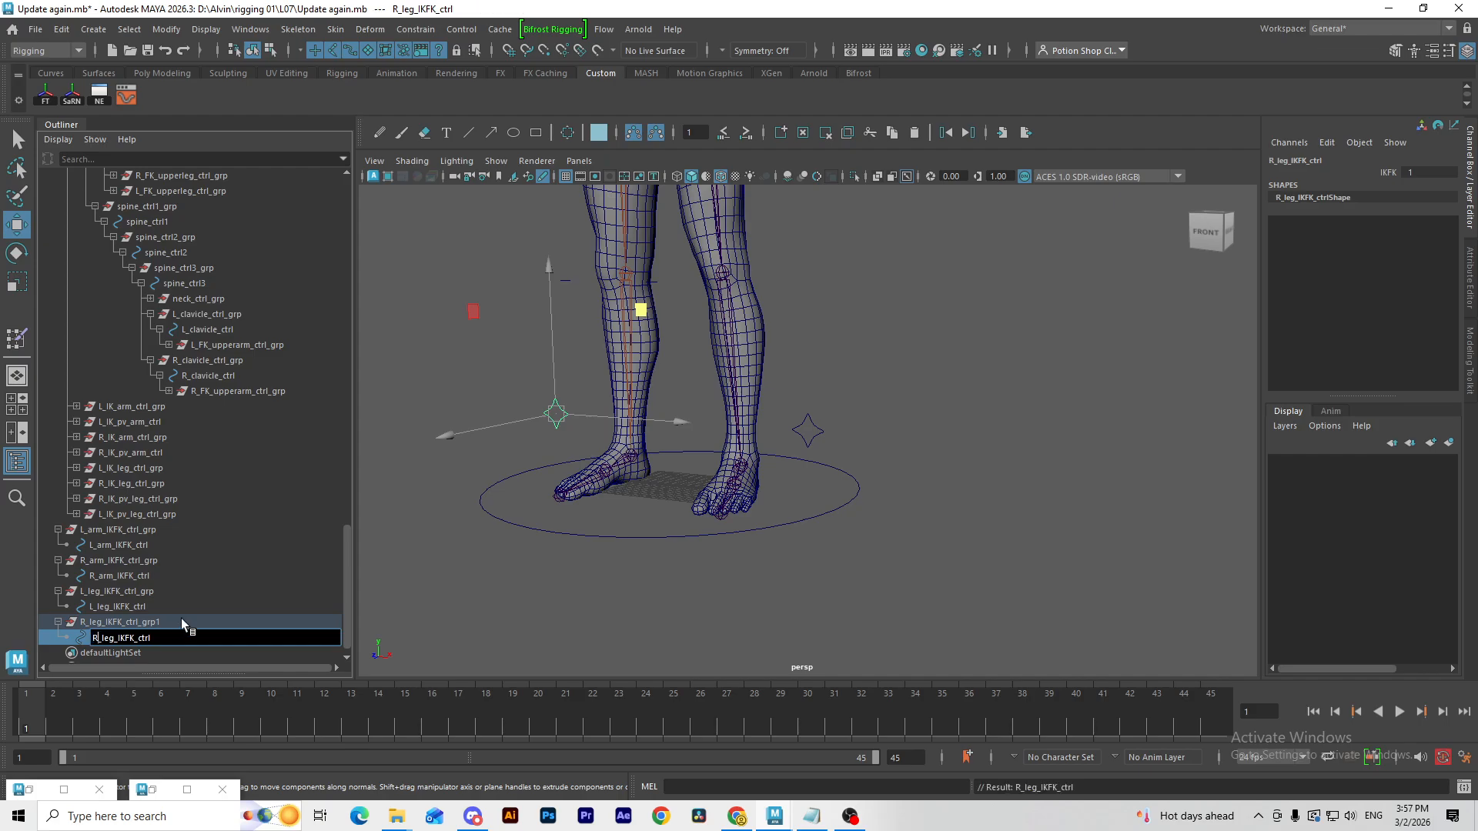
double_click(181, 620)
click(189, 621)
key(BackSpace)
key(Return)
alt+middle_drag(846, 473, 861, 478)
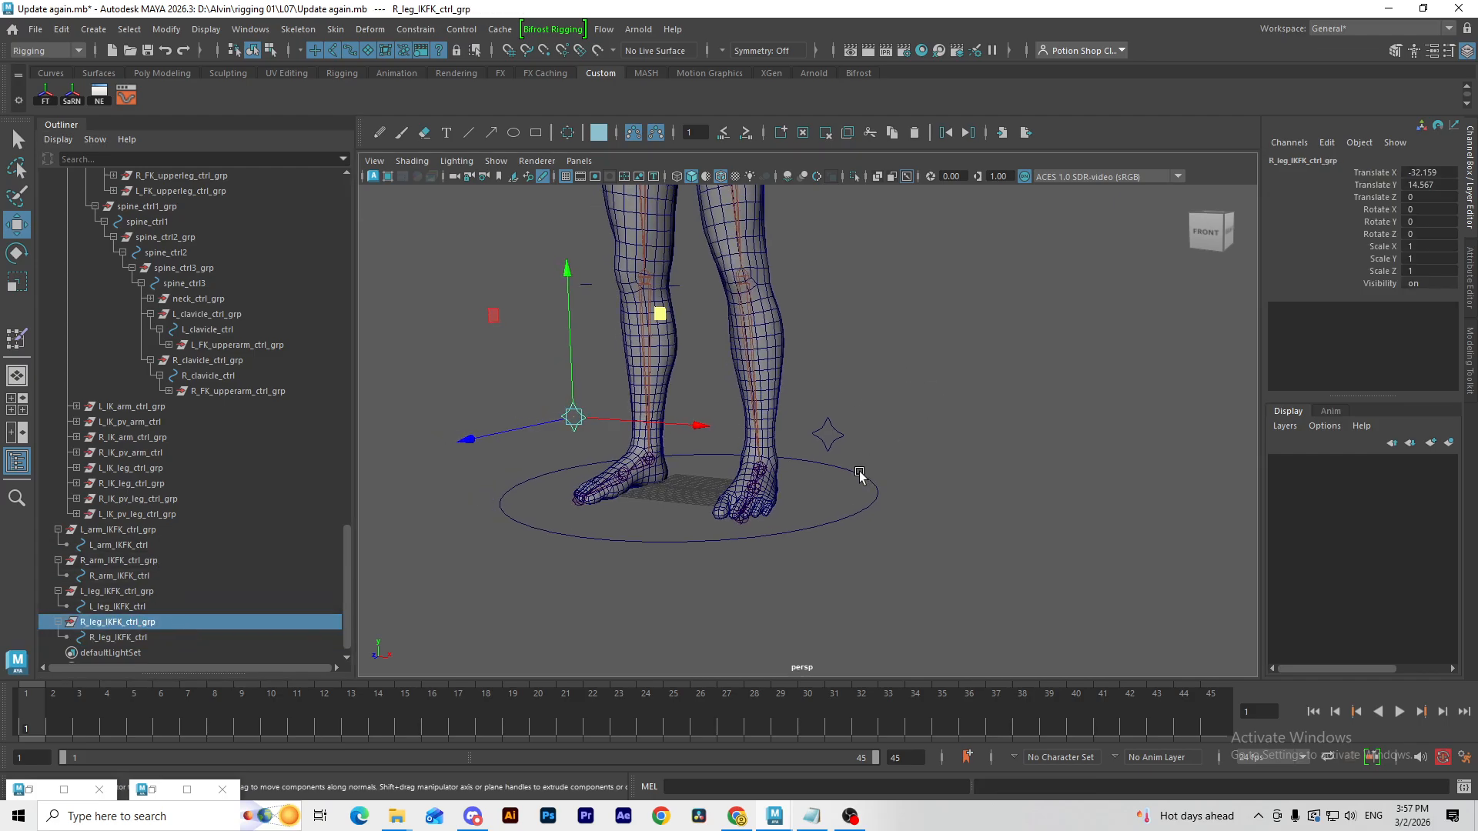
Step: Select L_leg_IKFK_ctrl, restore the minimised Node Editor and clear all nodes from its graph
alt+drag(861, 478, 878, 468)
key(q)
click(818, 426)
click(153, 789)
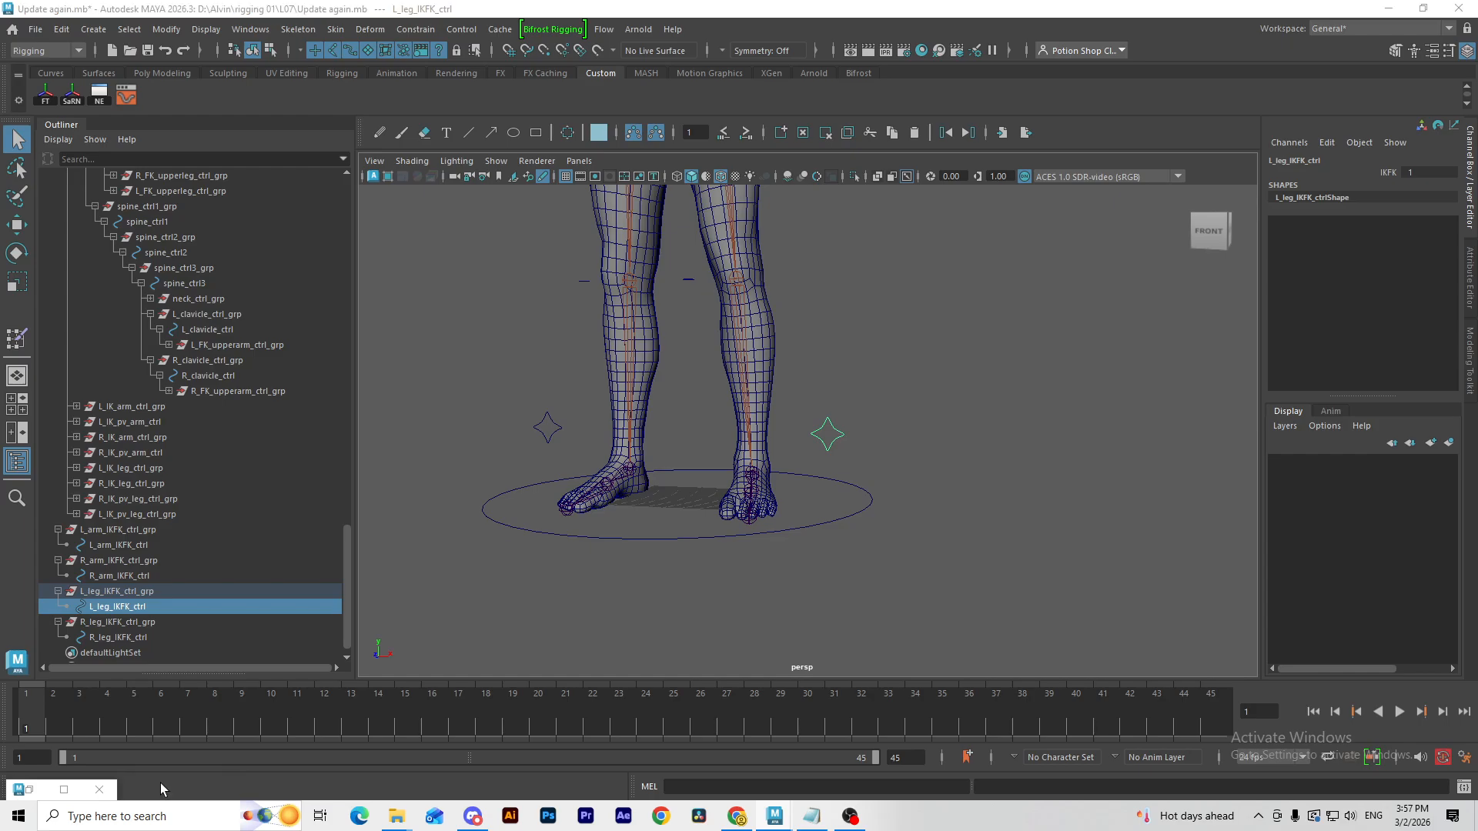
scroll(893, 344, down, 4)
scroll(921, 383, up, 5)
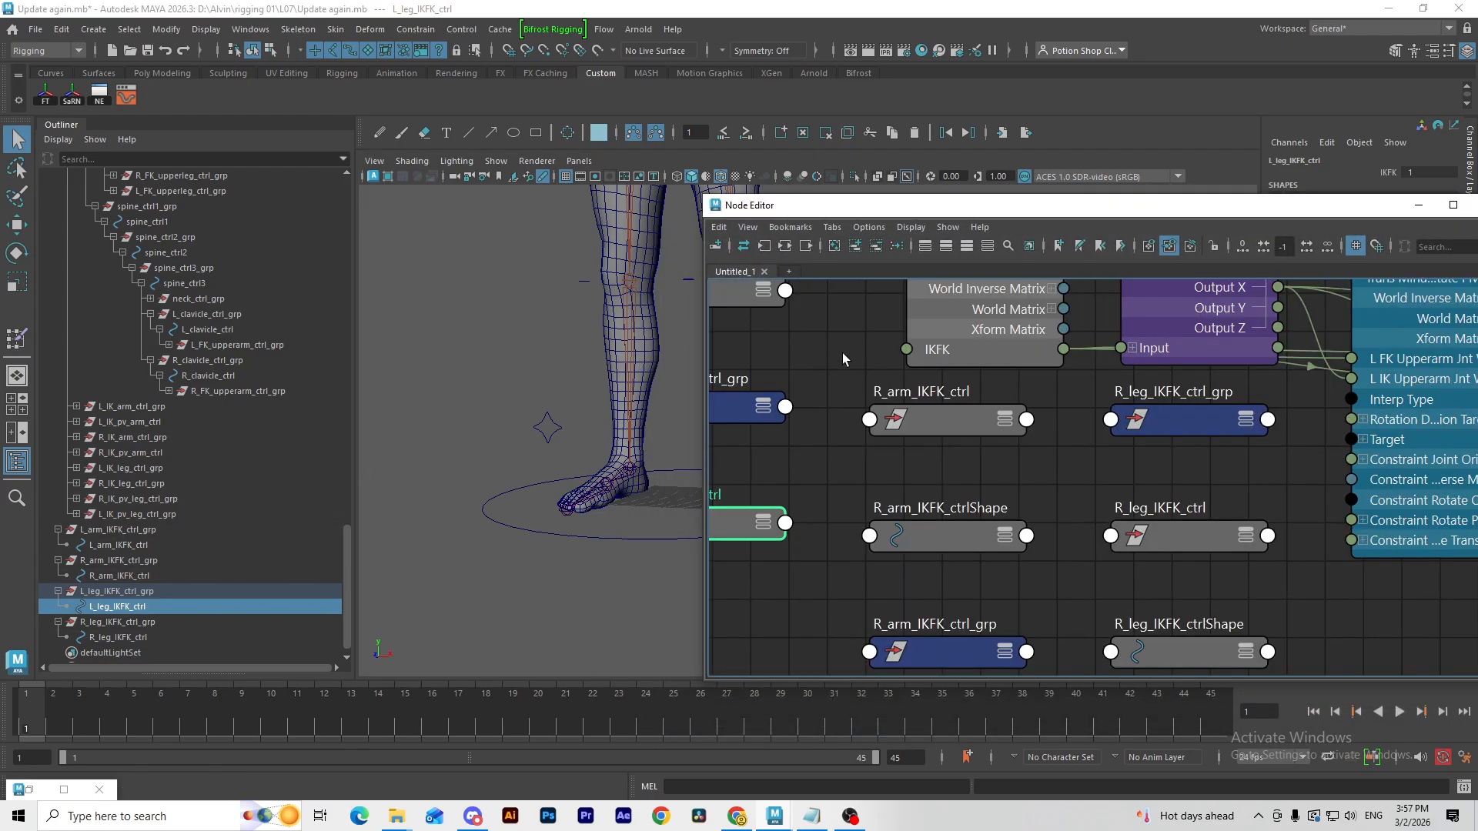
alt+middle_drag(884, 362, 963, 408)
scroll(963, 408, down, 4)
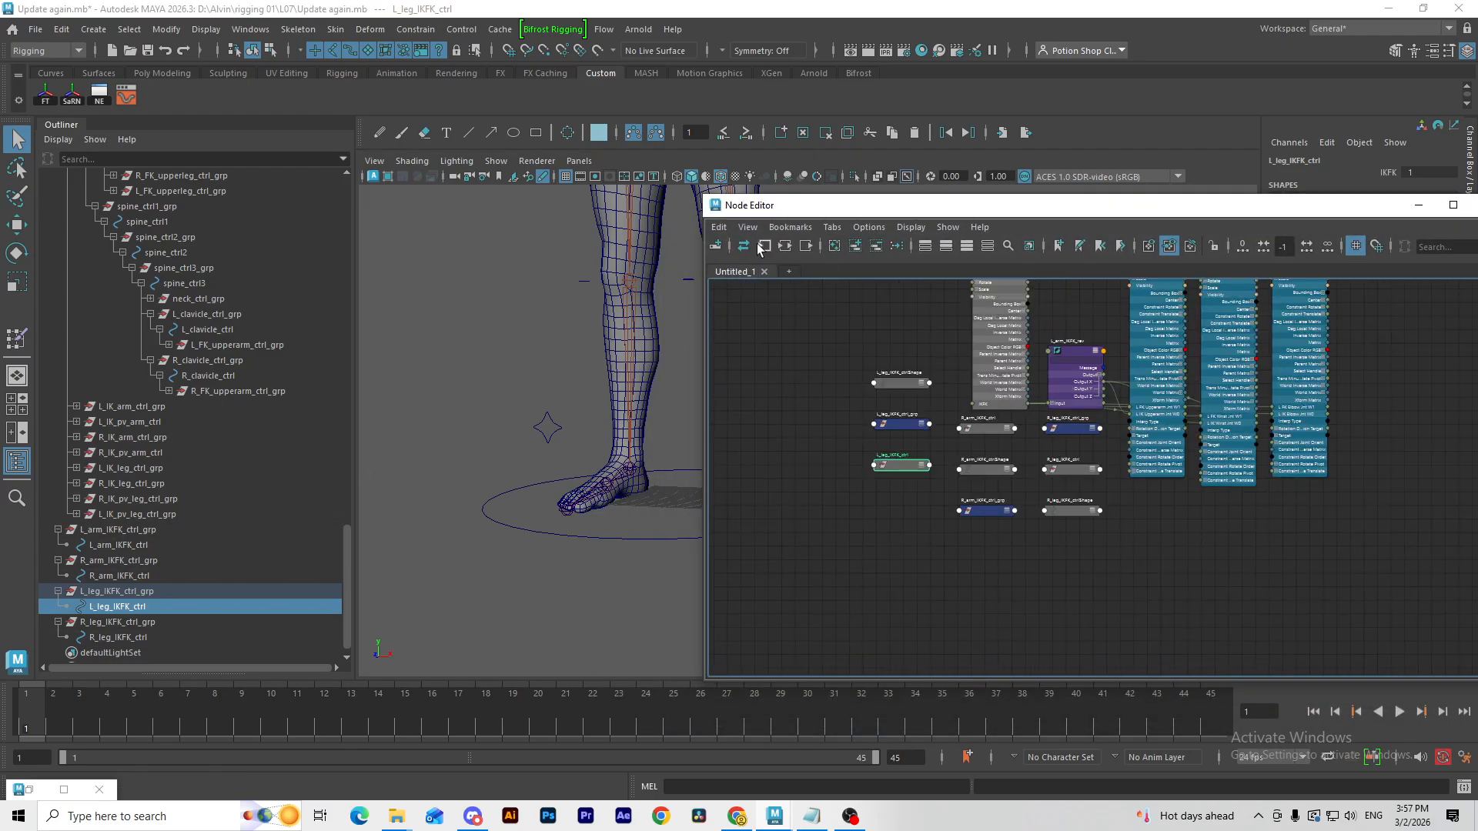
click(833, 246)
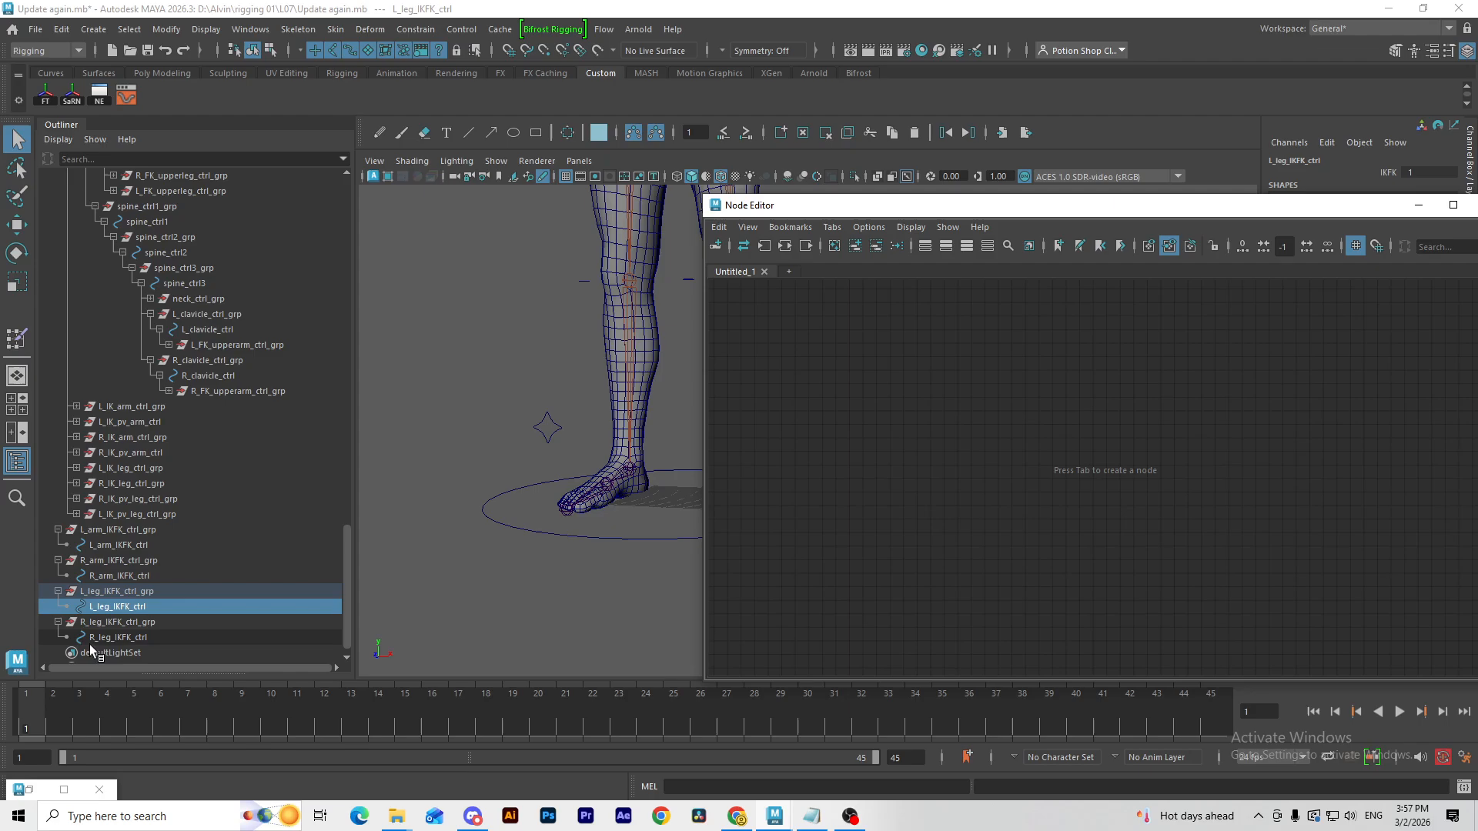
Step: Add L_leg_IKFK_ctrl to the Node Editor graph and remove its shape node from the graph
click(124, 607)
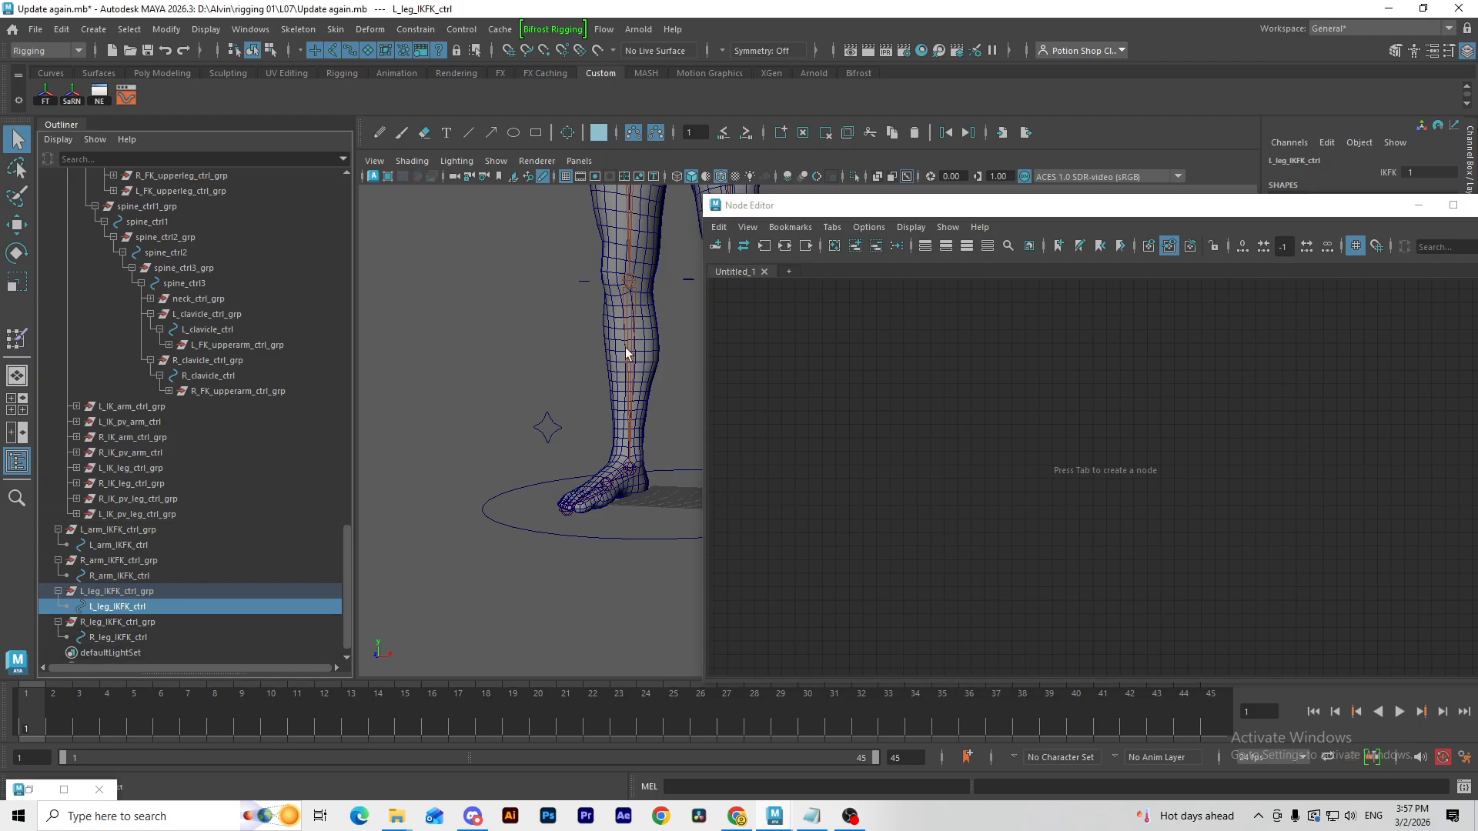
click(855, 247)
key(Down)
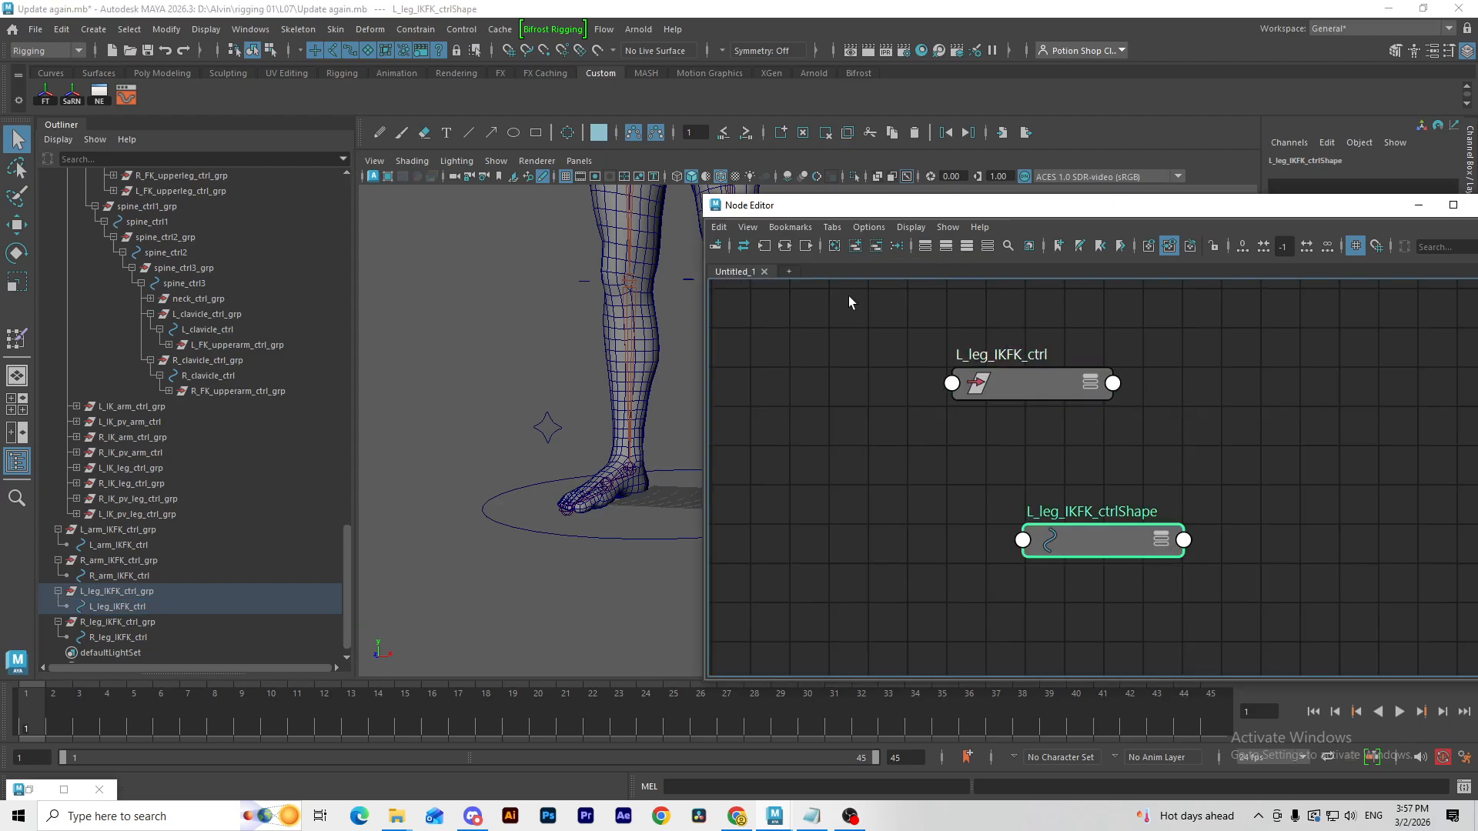
click(876, 246)
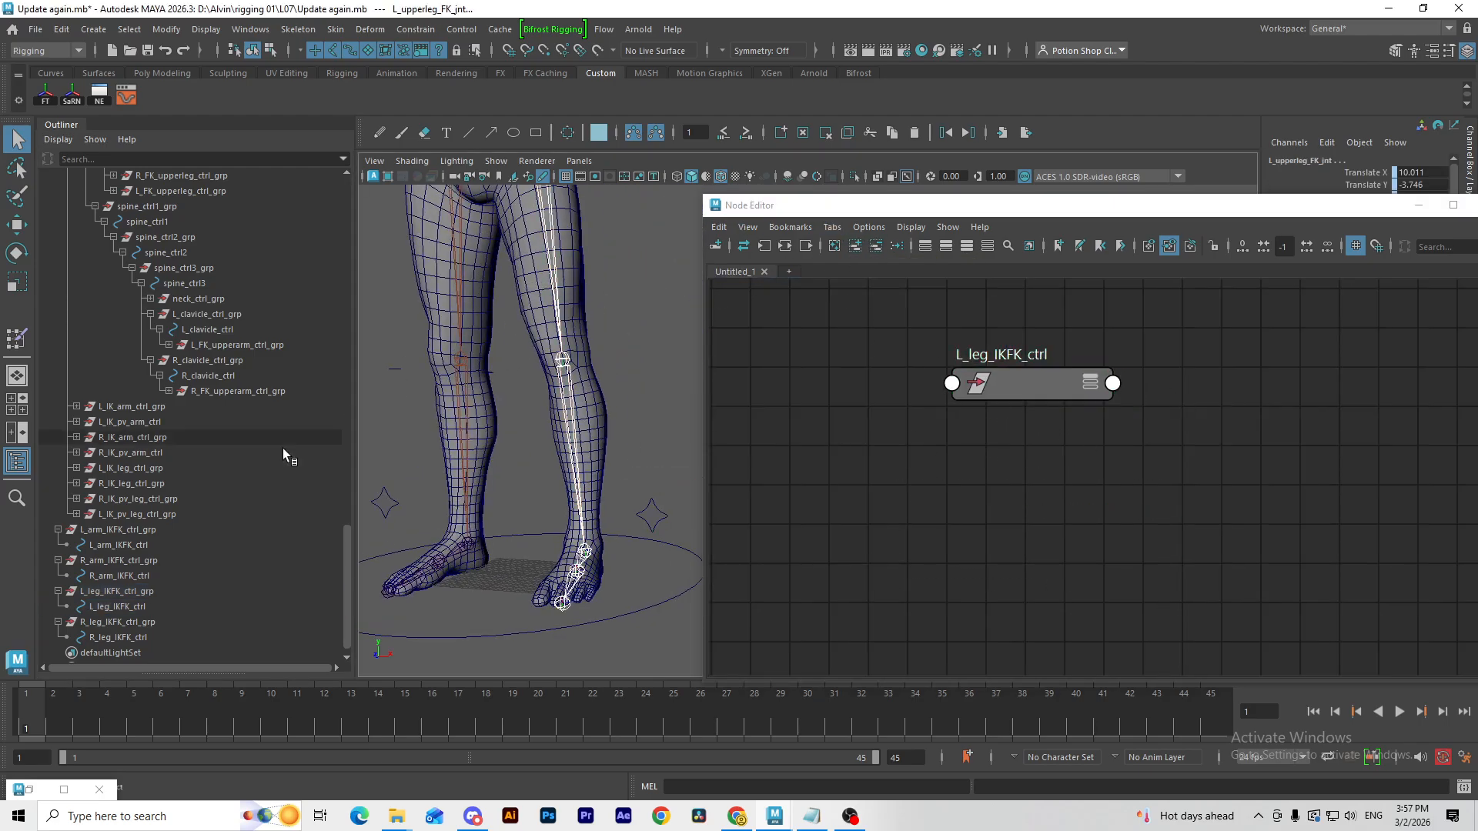
Step: Add the parent constraints of L_upperleg_jnt, L_lowerleg_jnt and L_ankle_jnt to the Node Editor graph
scroll(283, 448, up, 10)
drag(176, 484, 182, 511)
click(855, 246)
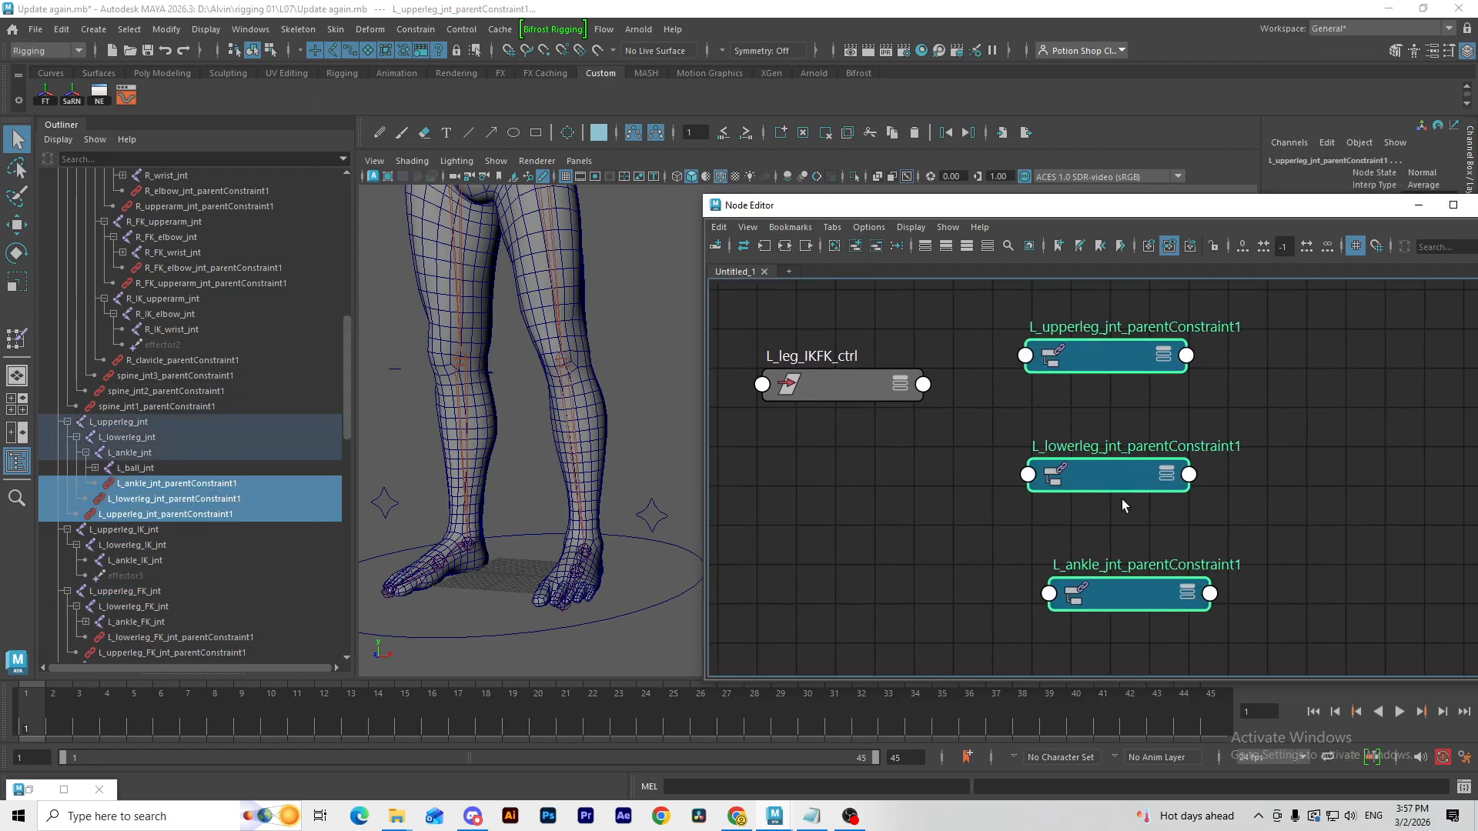
Step: Spread out the three left-leg parent constraint nodes and expand each to show all its attributes
drag(1081, 597, 1352, 406)
drag(1088, 480, 1197, 489)
key(3)
click(1349, 427)
key(3)
shift+drag(1069, 345, 1087, 381)
key(3)
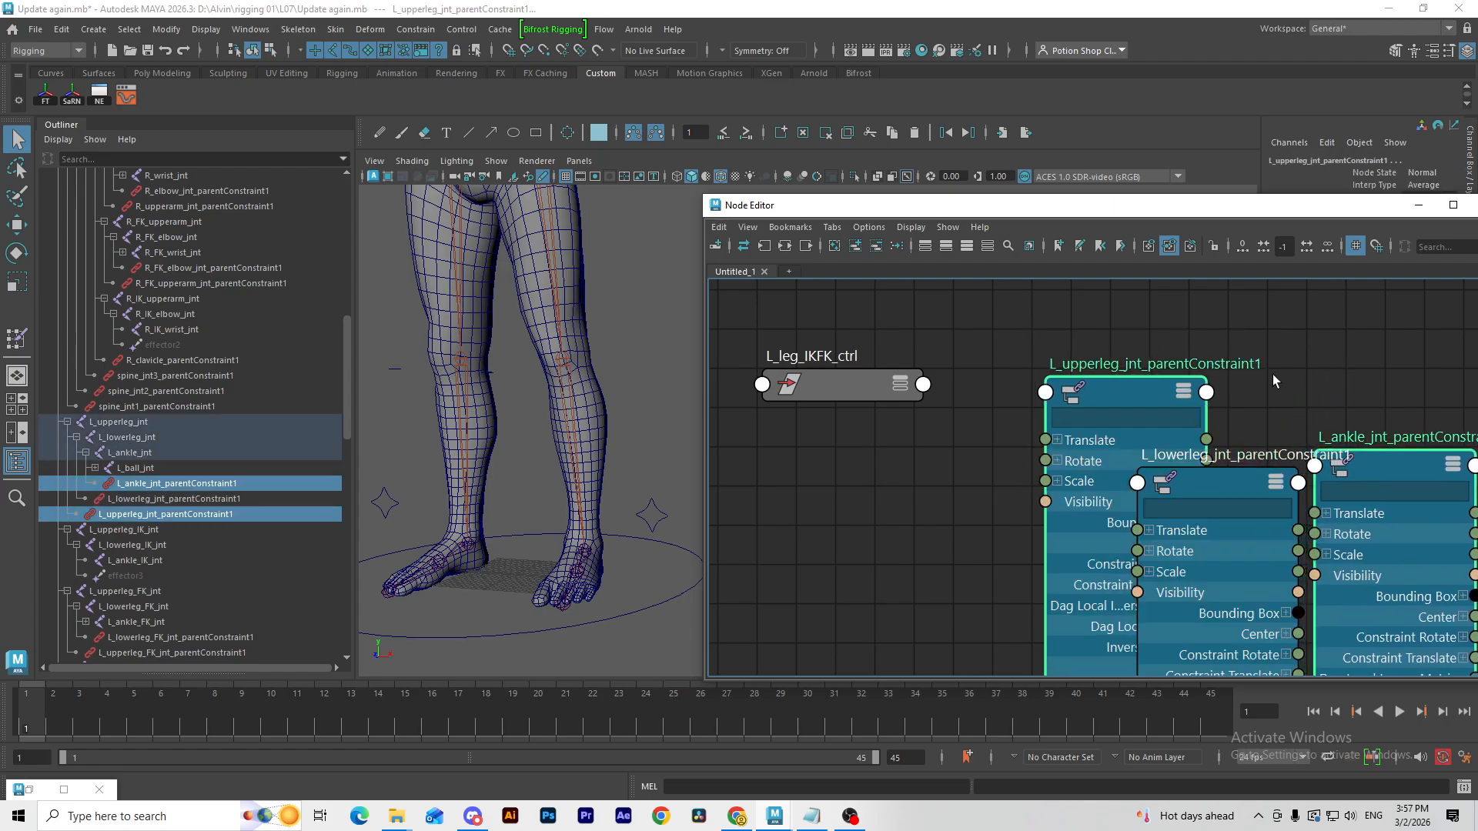
click(1287, 373)
scroll(1291, 373, down, 3)
alt+middle_drag(1037, 404, 1001, 344)
Step: Move the L_leg_IKFK_ctrl node away from the constraint nodes and create a reverse node between them
drag(1016, 322, 841, 416)
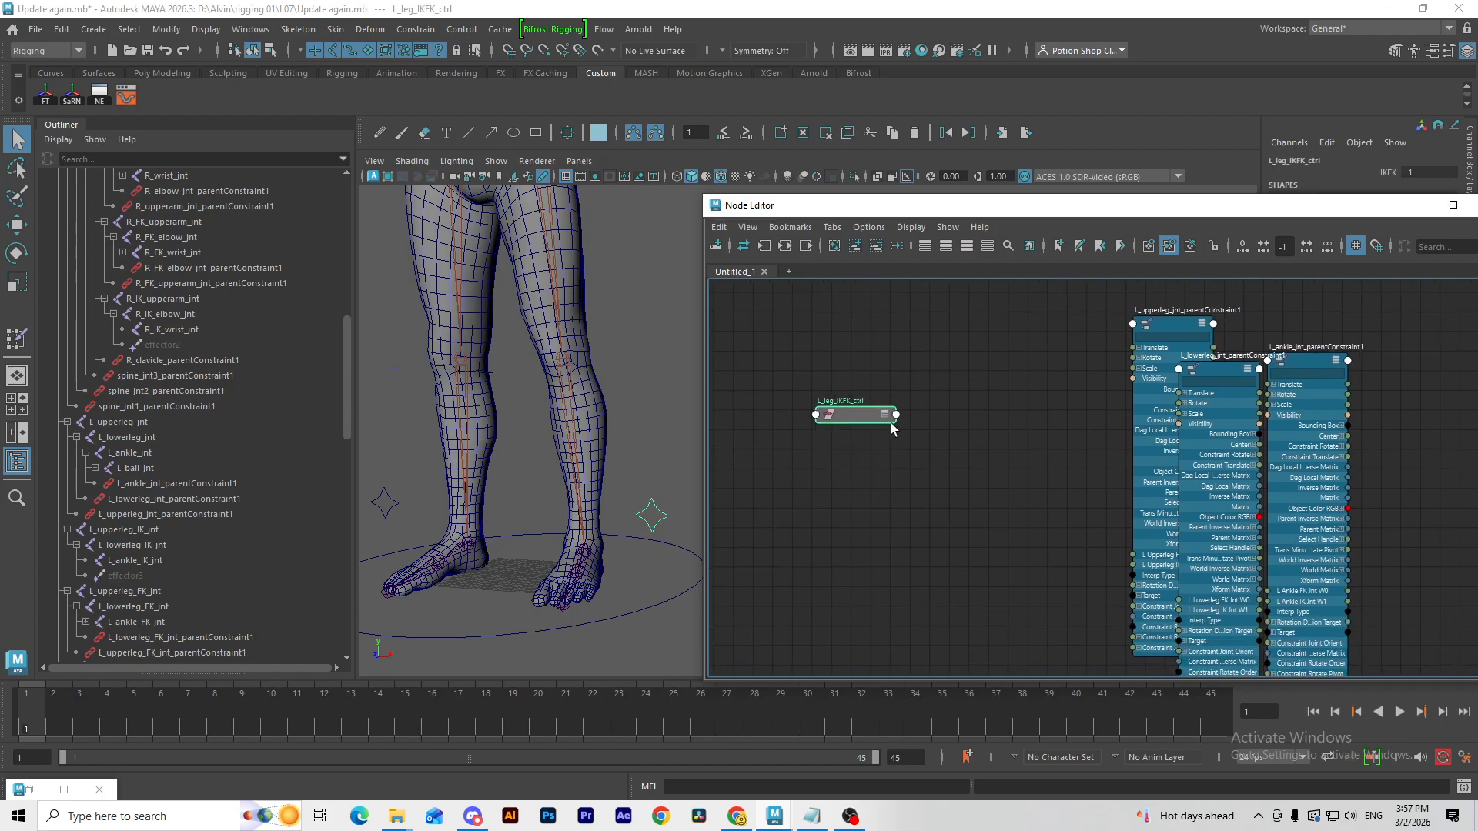
key(Tab)
text(rev)
key(Down)
key(Return)
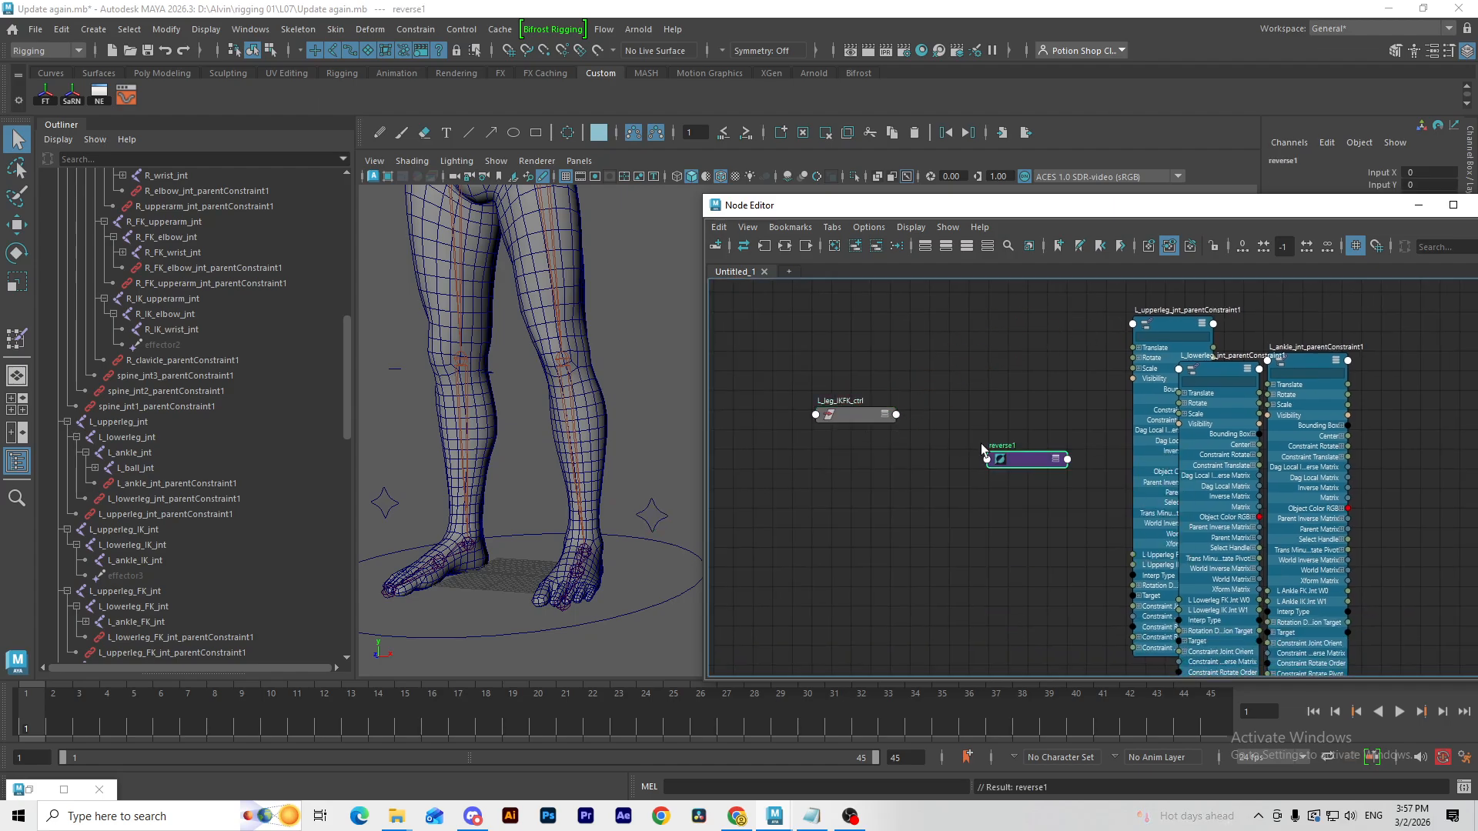
Step: Expand the L_leg_IKFK_ctrl node fully and connect its IKFK attribute to Input X of the reverse node
click(849, 414)
key(3)
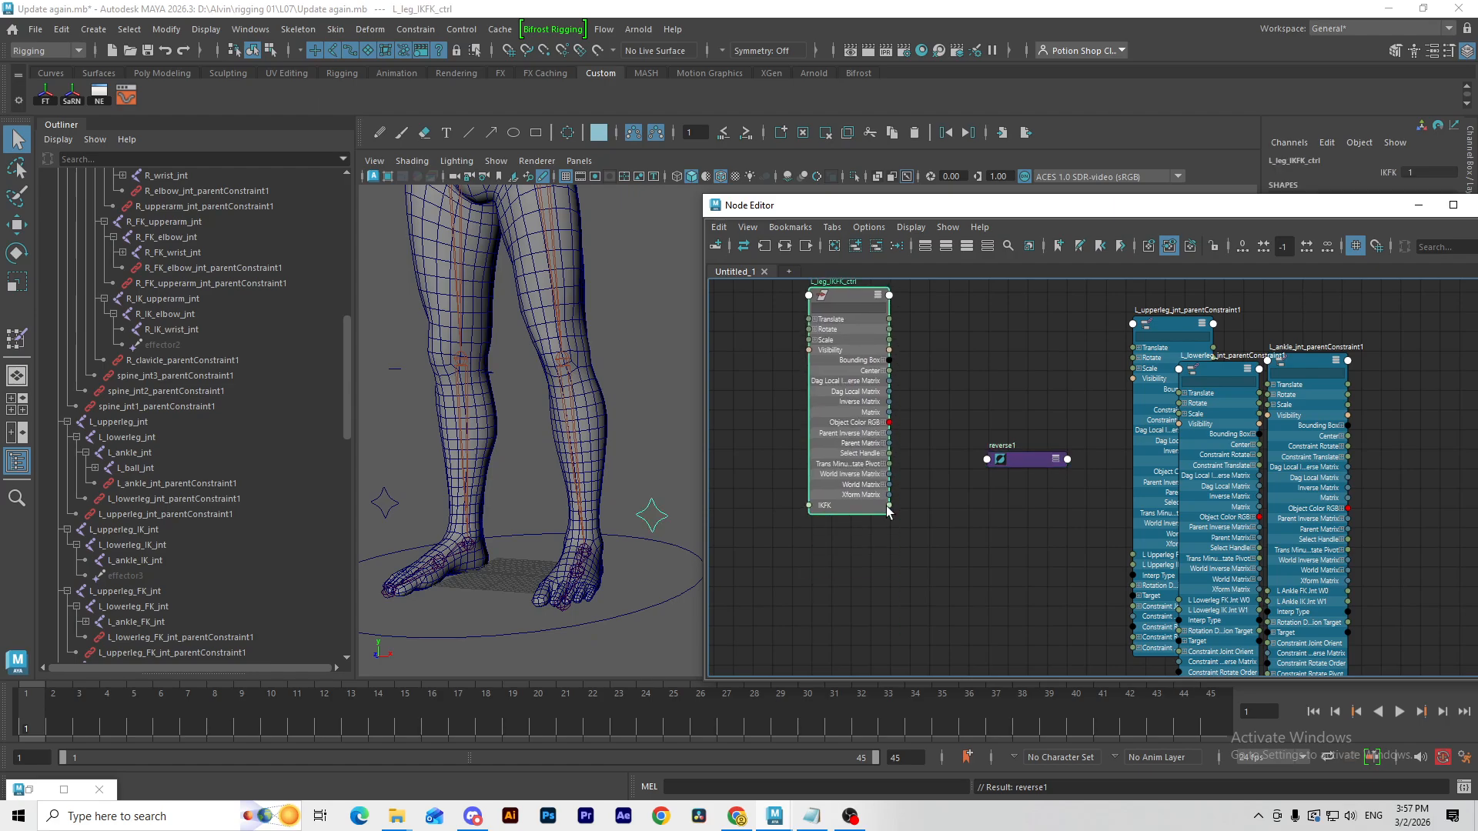
drag(959, 468, 1008, 497)
mouse_move(1067, 472)
click(1113, 469)
Step: Expand the reverse node and its Output attribute, and move the L_upperleg_jnt_parentConstraint1 node clear of the lower leg constraint
scroll(1055, 529, up, 5)
alt+middle_drag(1036, 526, 968, 465)
scroll(971, 479, down, 1)
key(3)
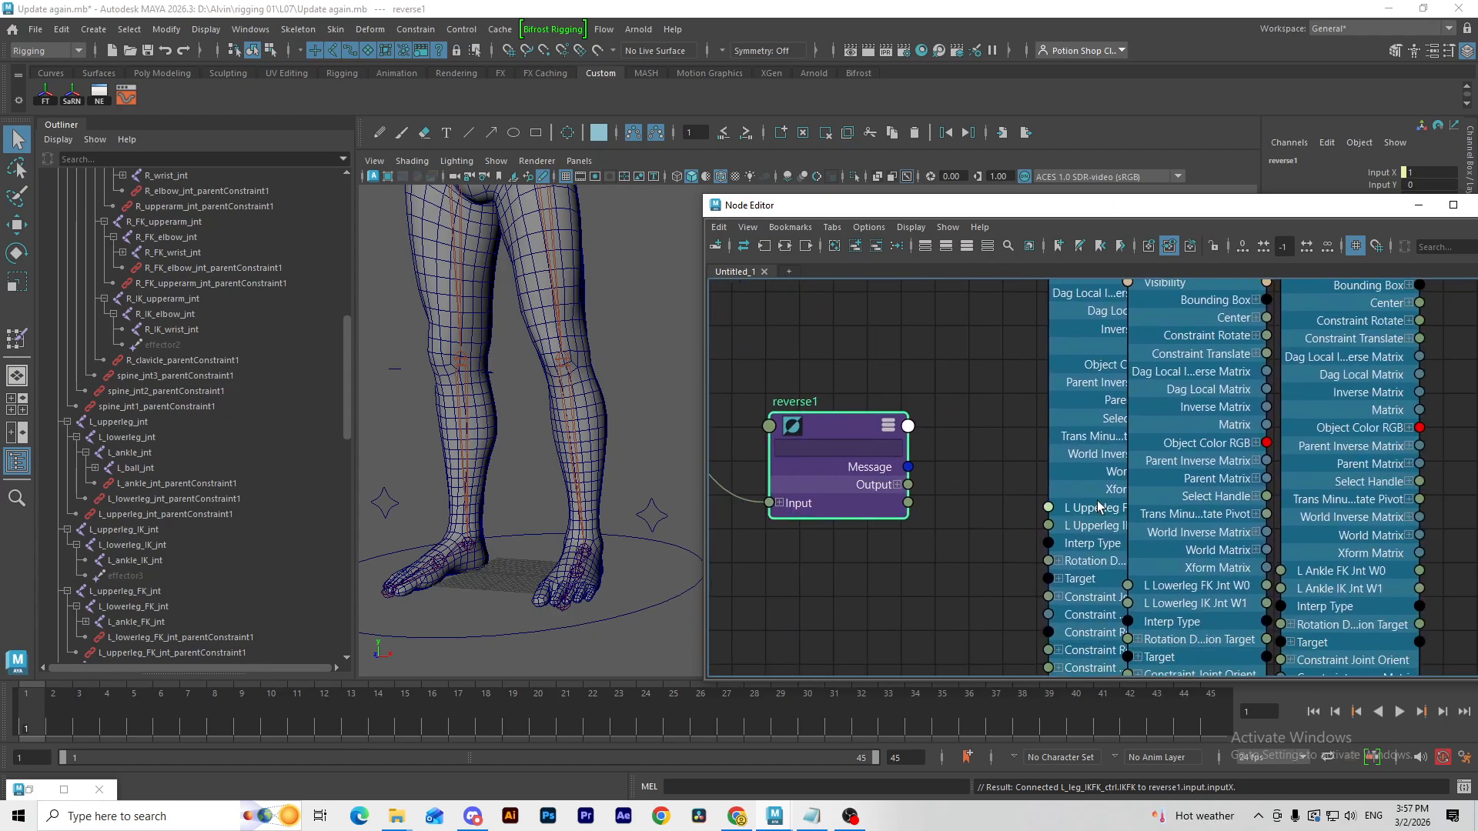
click(1024, 362)
drag(1024, 362, 1032, 362)
click(892, 495)
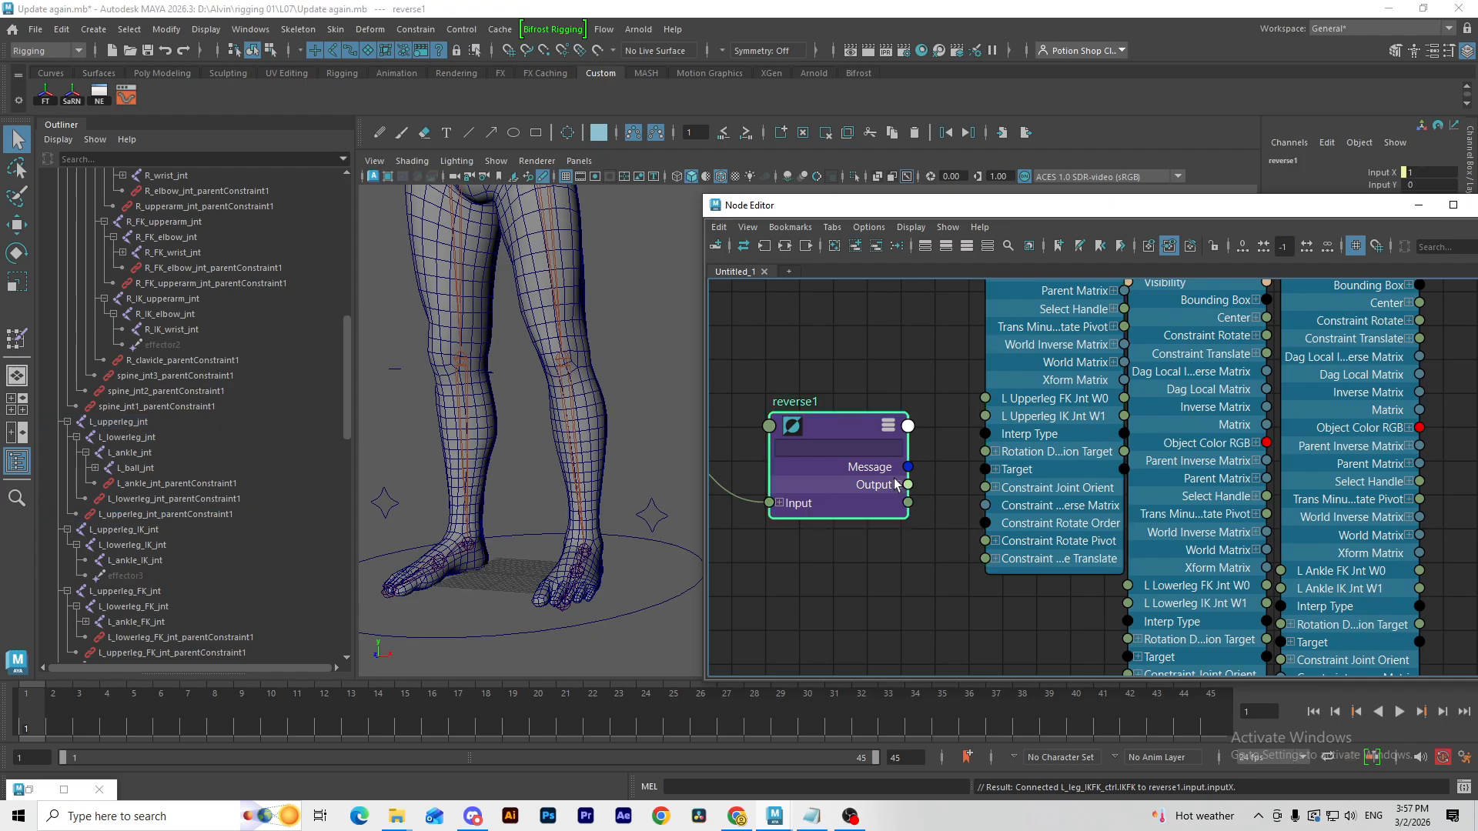
click(897, 484)
Step: Connect the reverse node's Output X to the IK W1 weights of the upper leg, lower leg and ankle constraints
drag(908, 502, 986, 416)
drag(908, 502, 1128, 603)
drag(907, 503, 1340, 592)
click(1340, 598)
scroll(917, 370, down, 3)
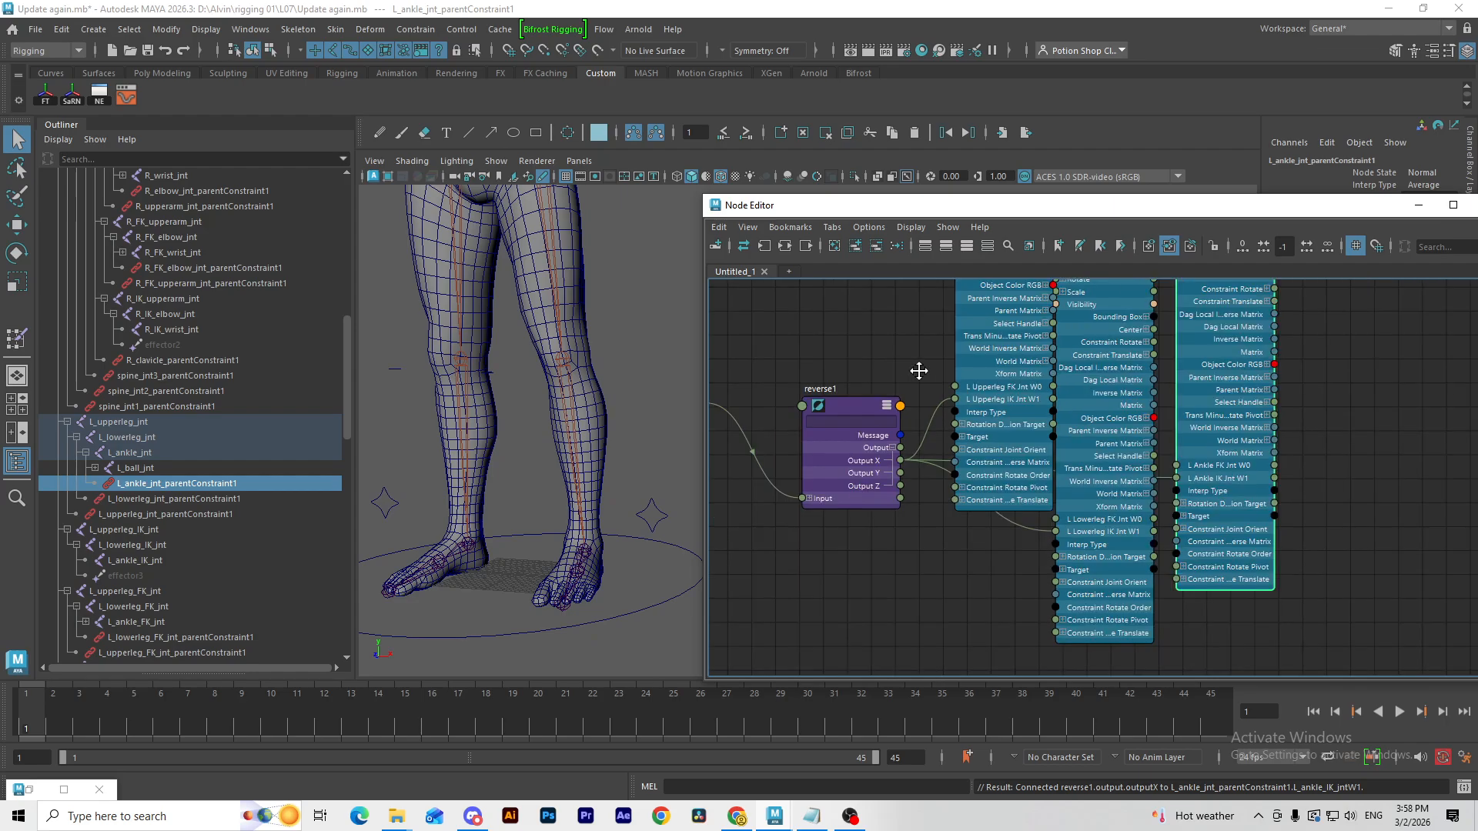
Step: Connect the L_leg_IKFK_ctrl node's IKFK attribute to the FK W0 weights of the left upper leg, lower leg and ankle constraints
drag(842, 424, 995, 421)
drag(742, 439, 1096, 554)
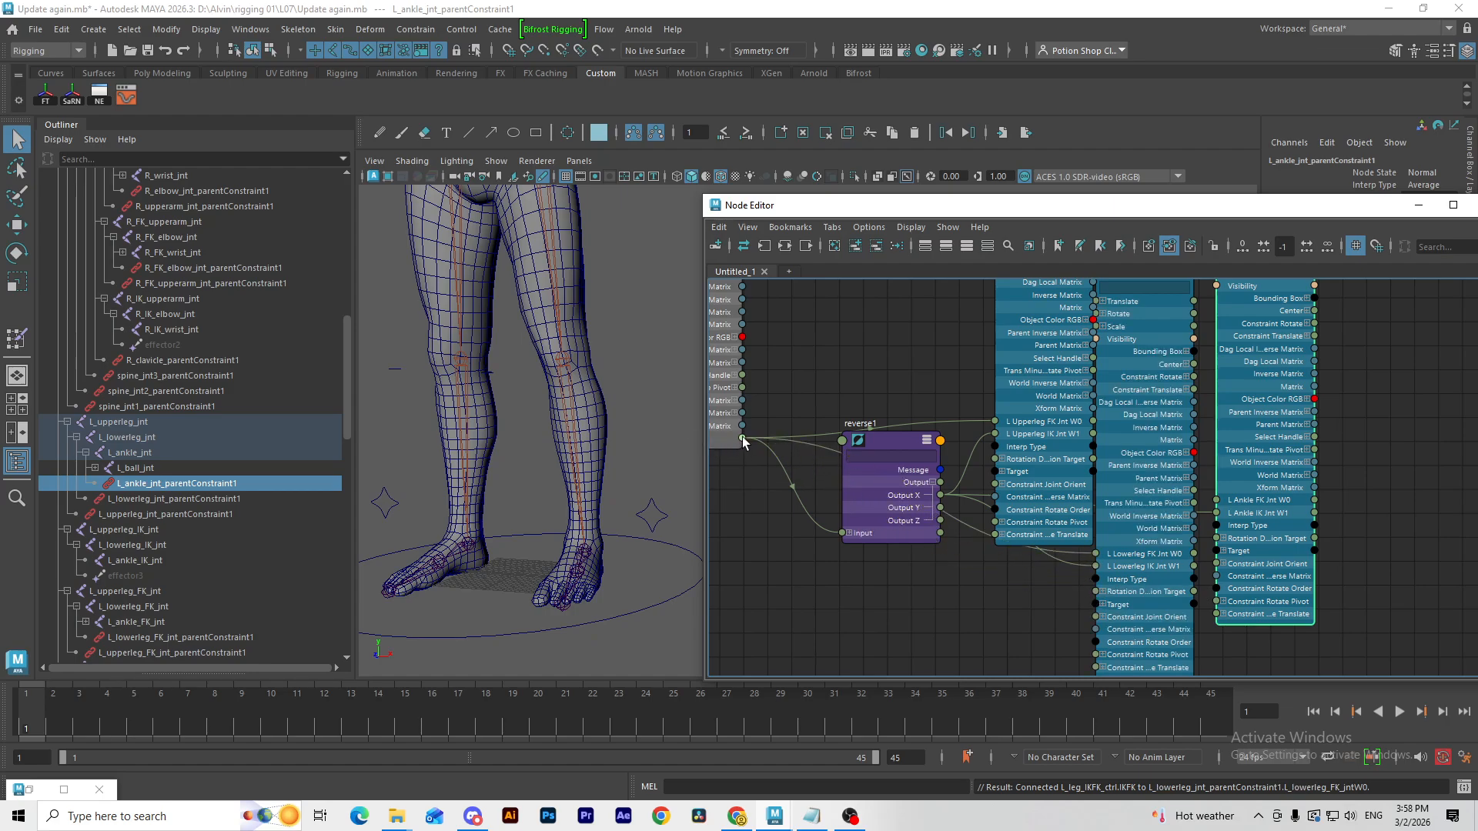
drag(742, 439, 1216, 500)
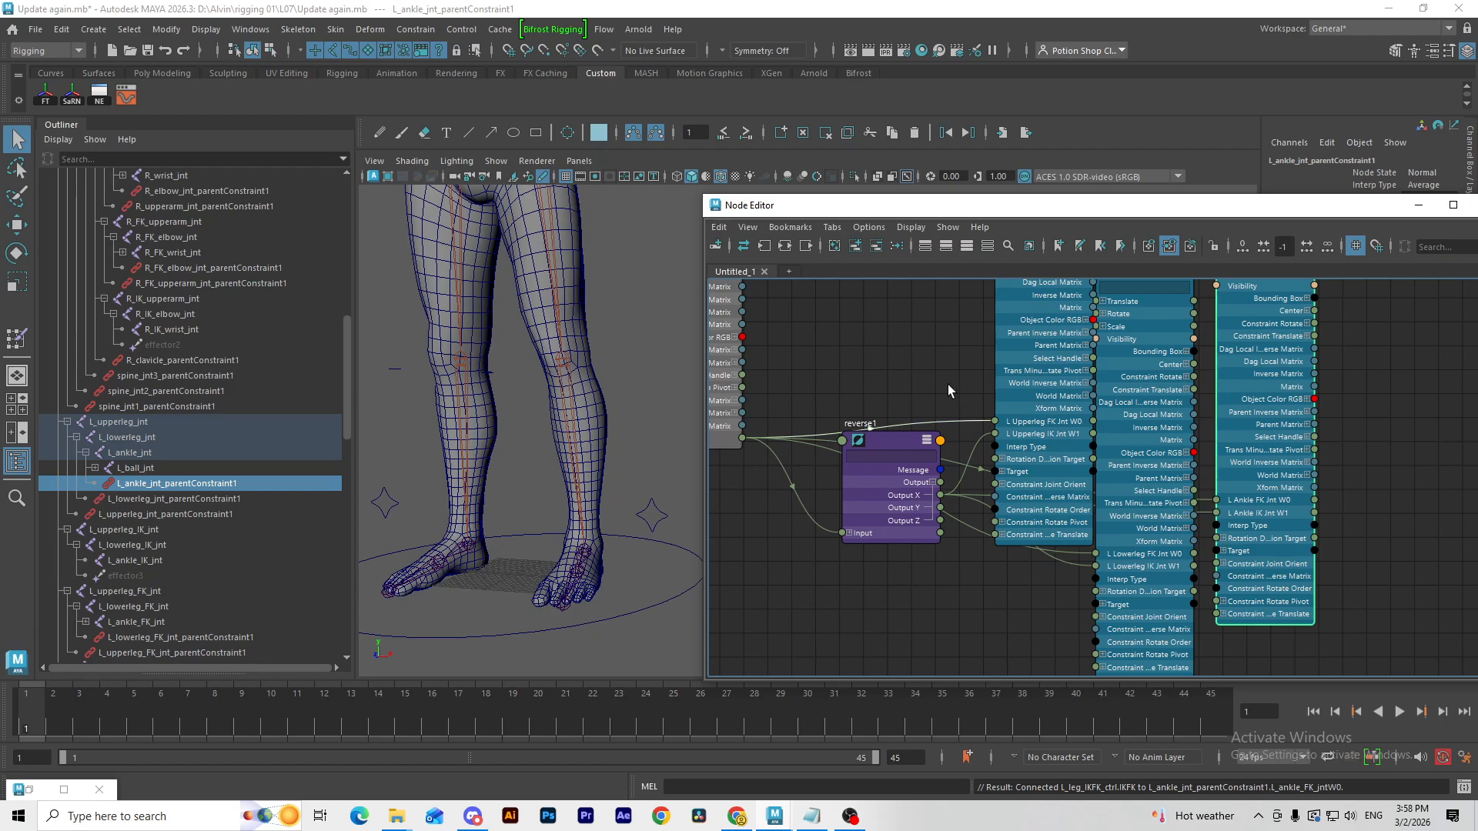
Step: Move the reverse node up between the control and constraint nodes and rename it L_leg_IKFK_rev
alt+middle_drag(1009, 308, 1119, 442)
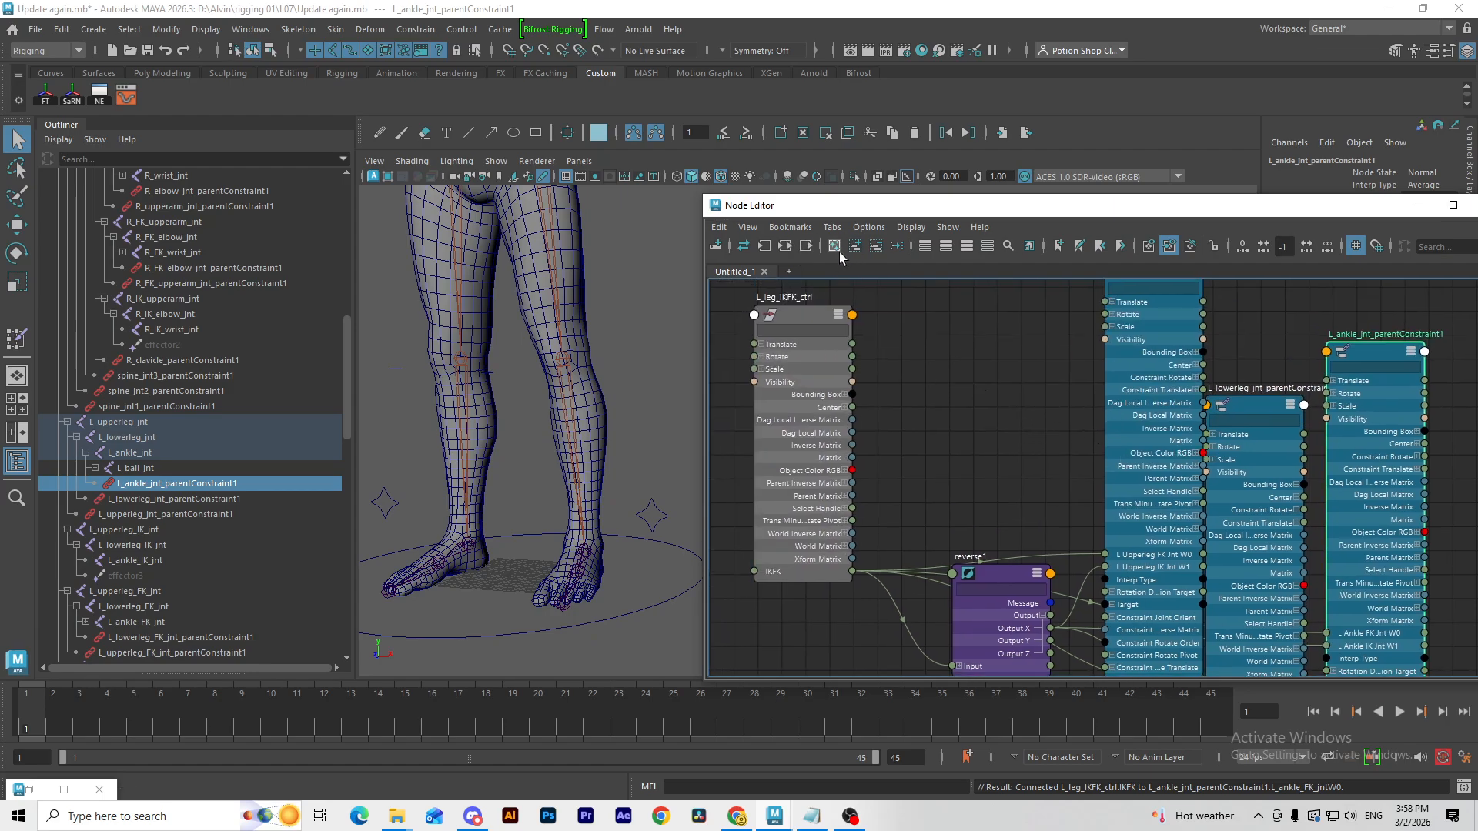
drag(979, 579, 977, 420)
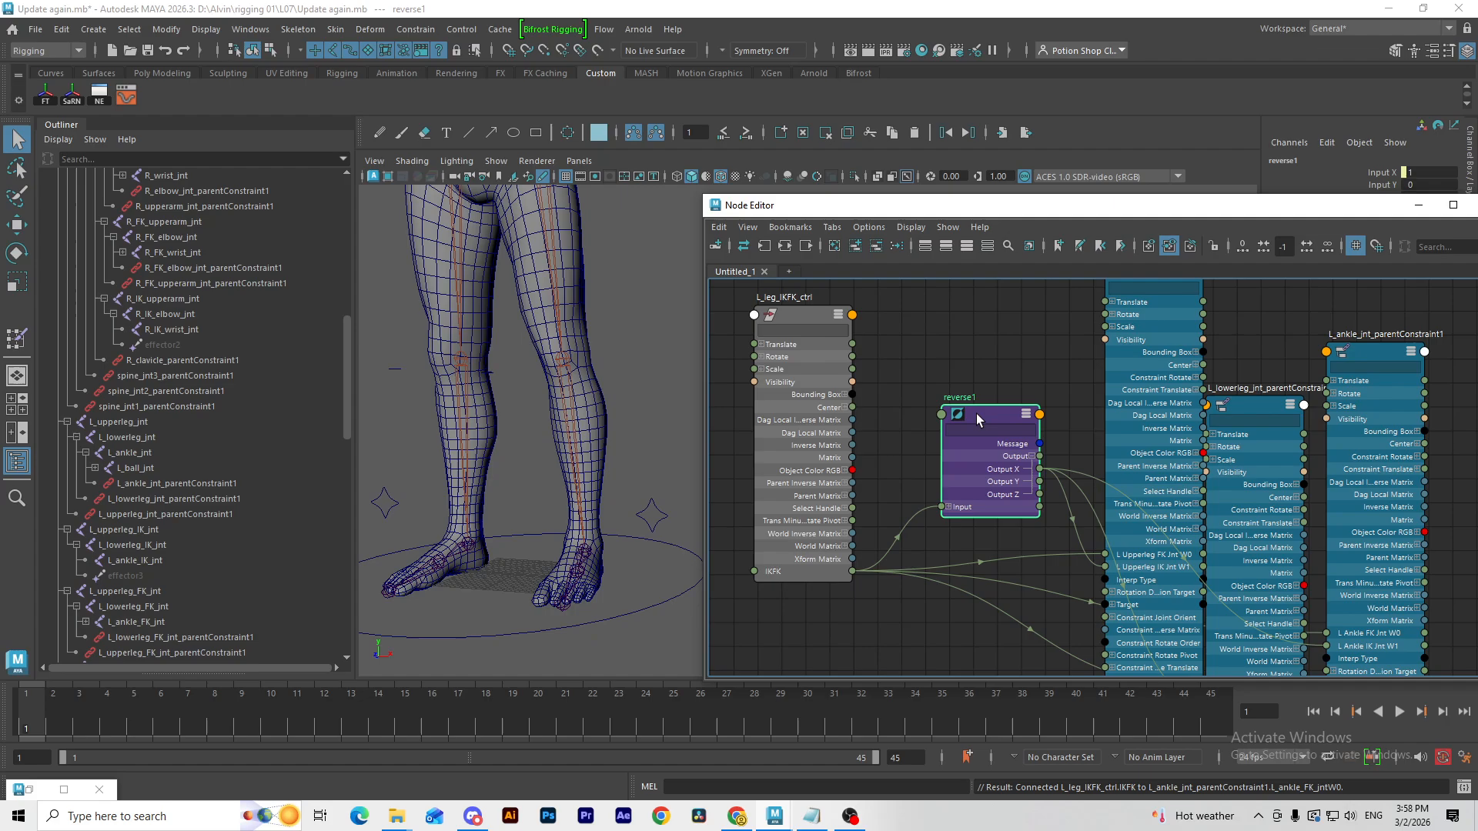
double_click(968, 398)
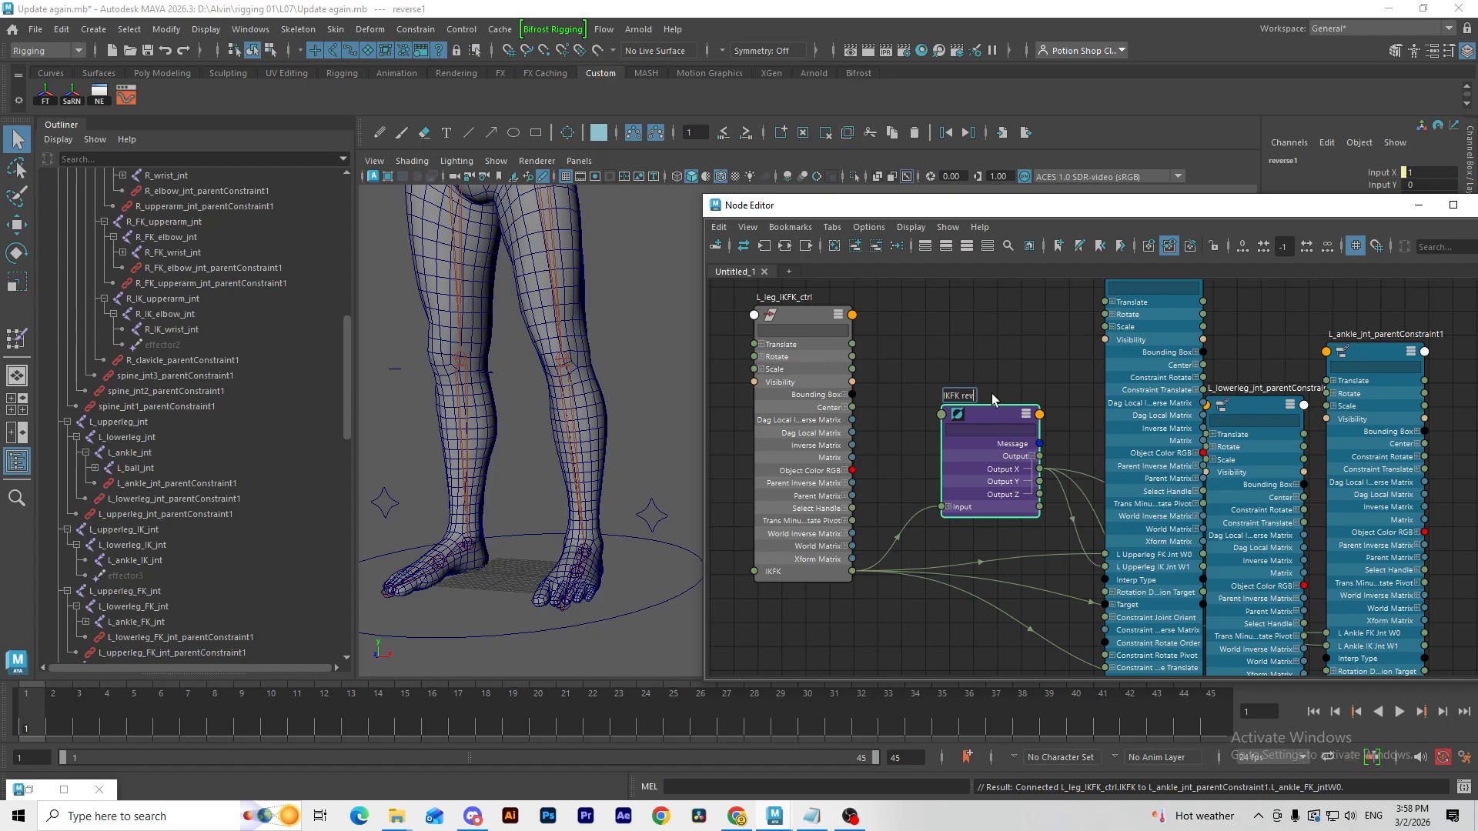
text(L leg IKFK rev)
key(Return)
click(976, 314)
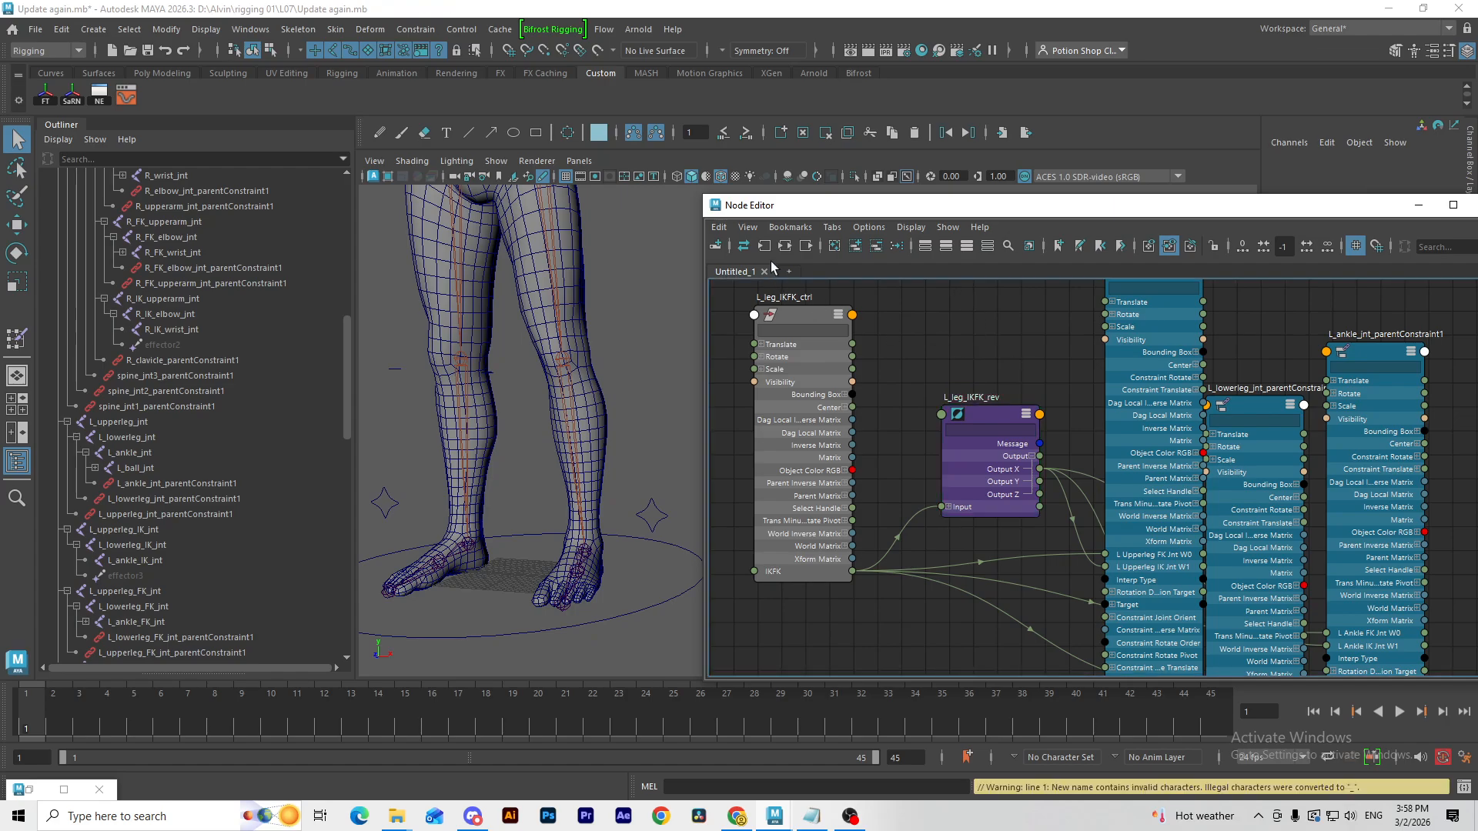
Step: Clear the node graph, add R_leg_IKFK_ctrl to it and remove the control's shape node from the graph
click(833, 246)
click(393, 499)
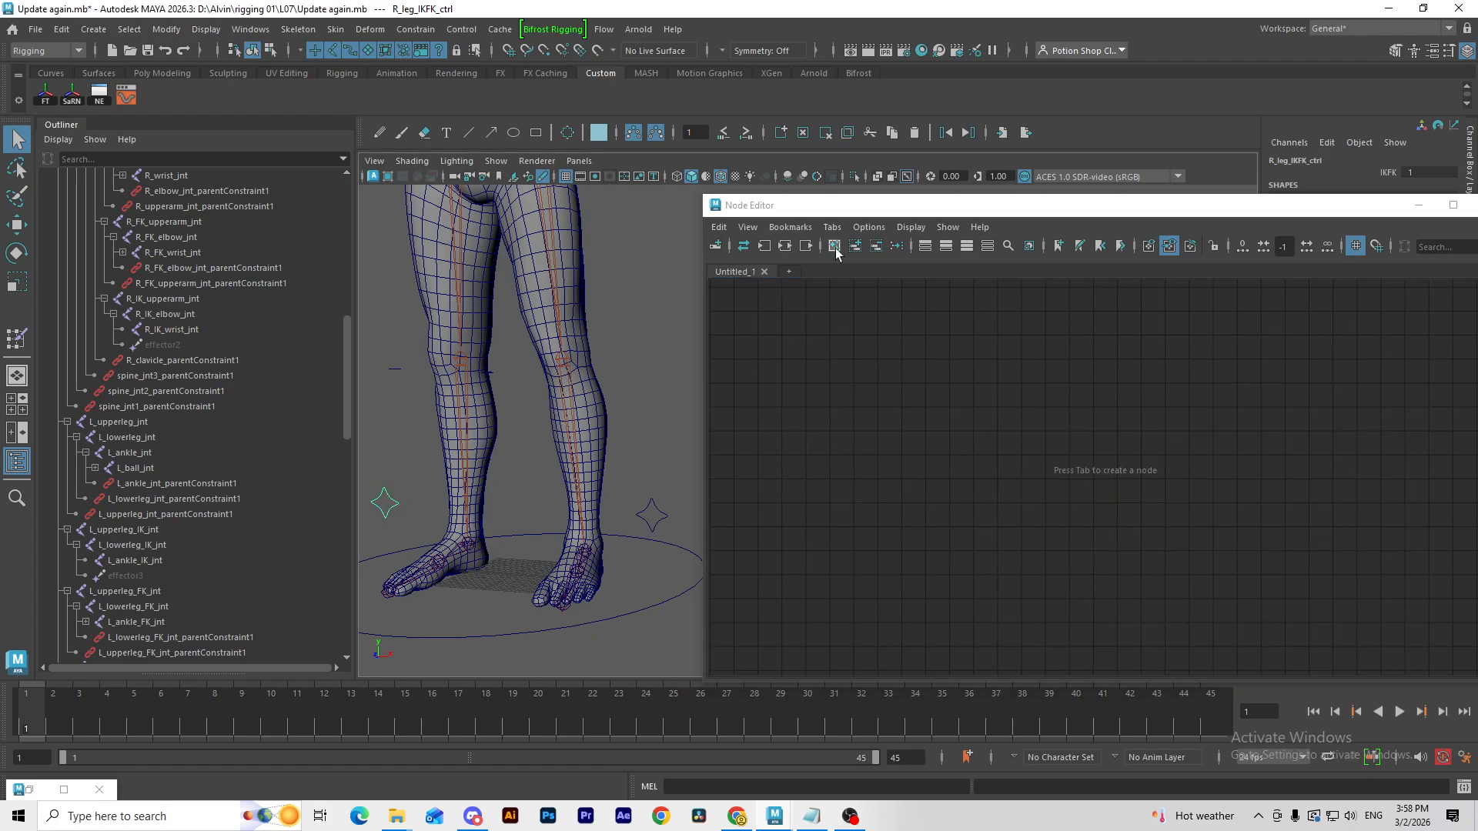
click(855, 247)
drag(1068, 532, 835, 366)
click(1086, 416)
click(876, 246)
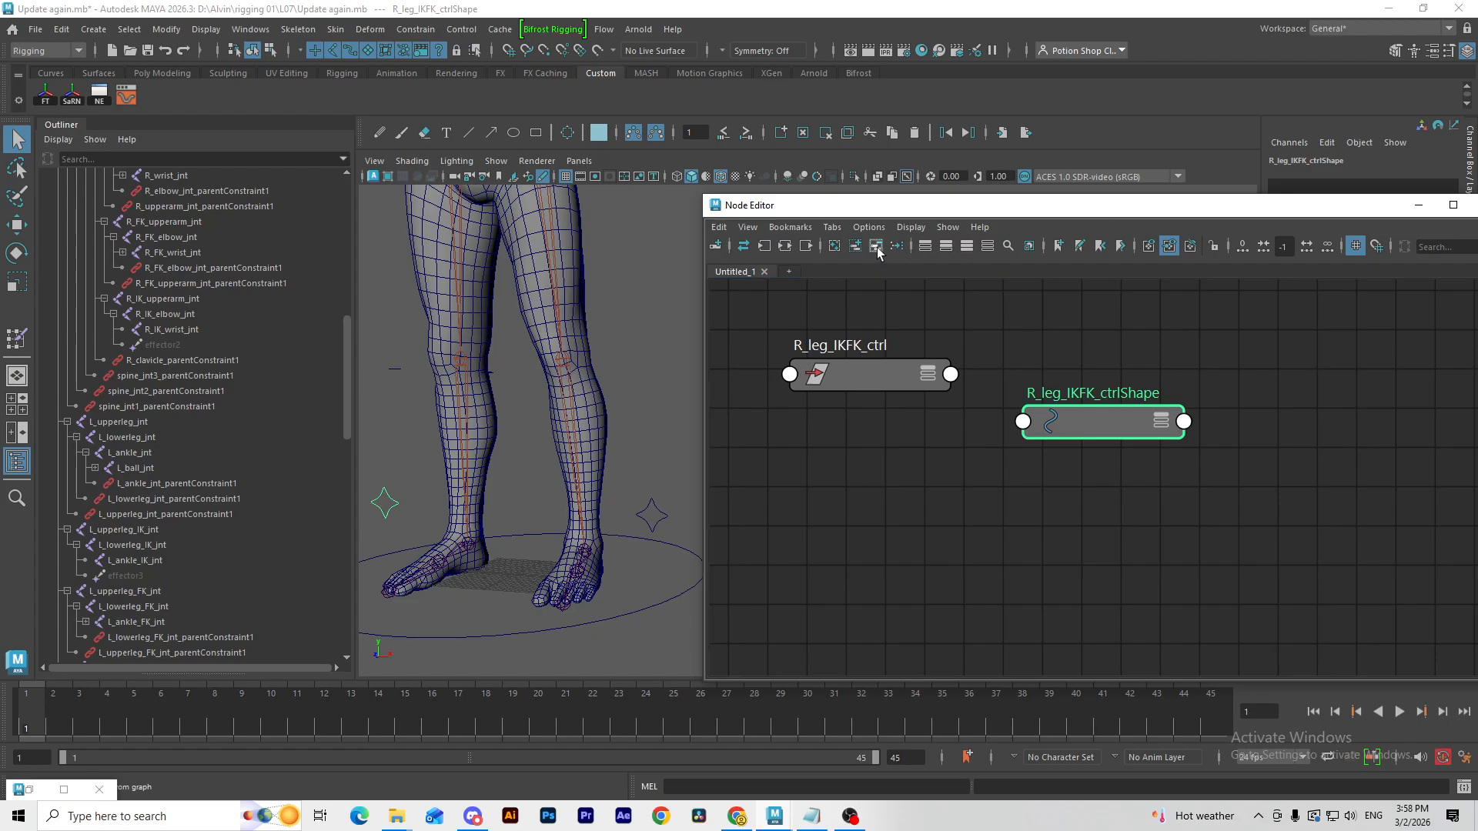
Step: Add the parent constraints of R_ankle_jnt, R_lowerleg_jnt and R_upperleg_jnt to the graph and expand their nodes fully
click(462, 282)
scroll(169, 504, down, 5)
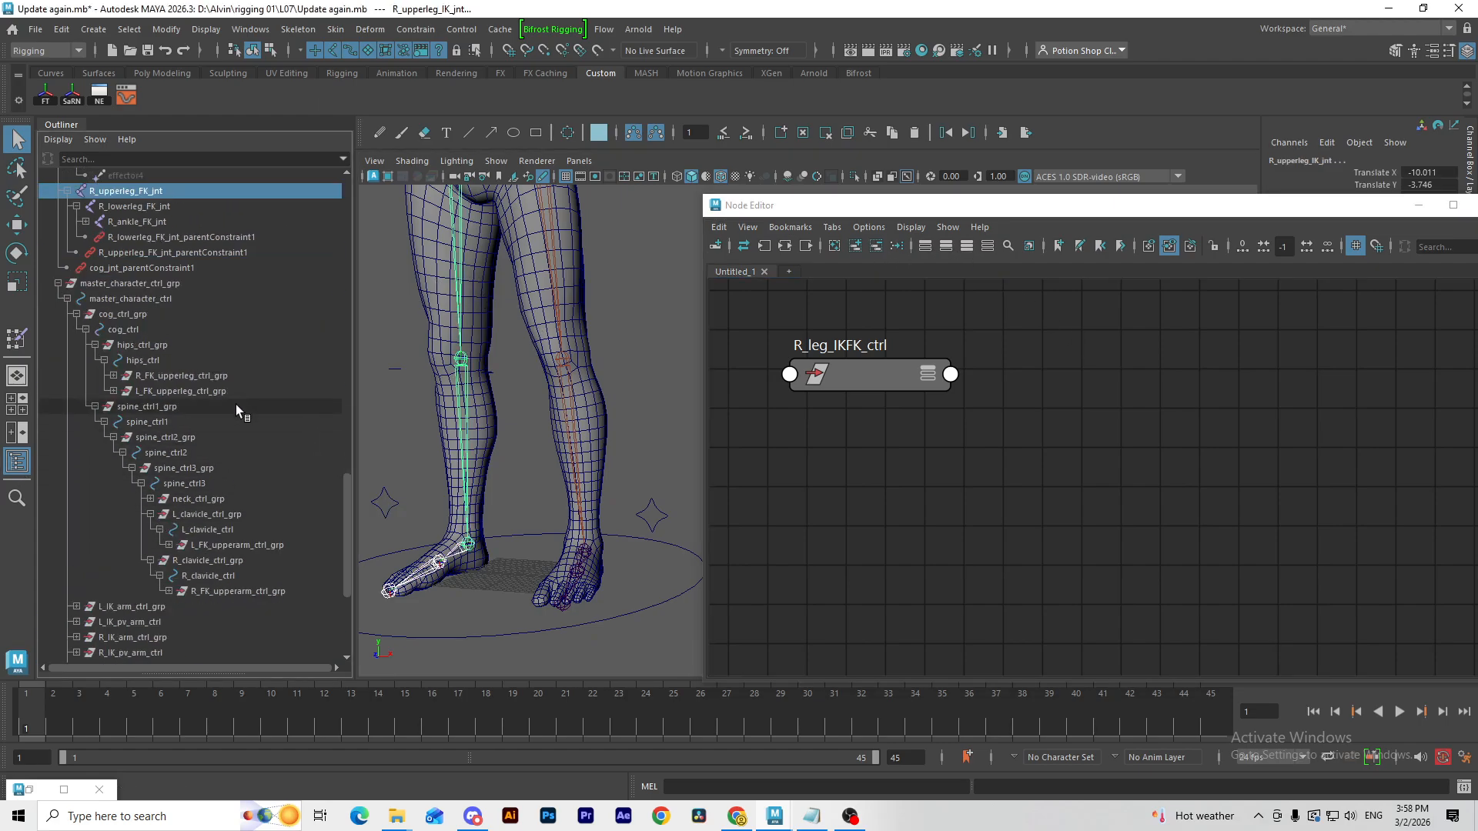
scroll(216, 362, up, 2)
click(85, 330)
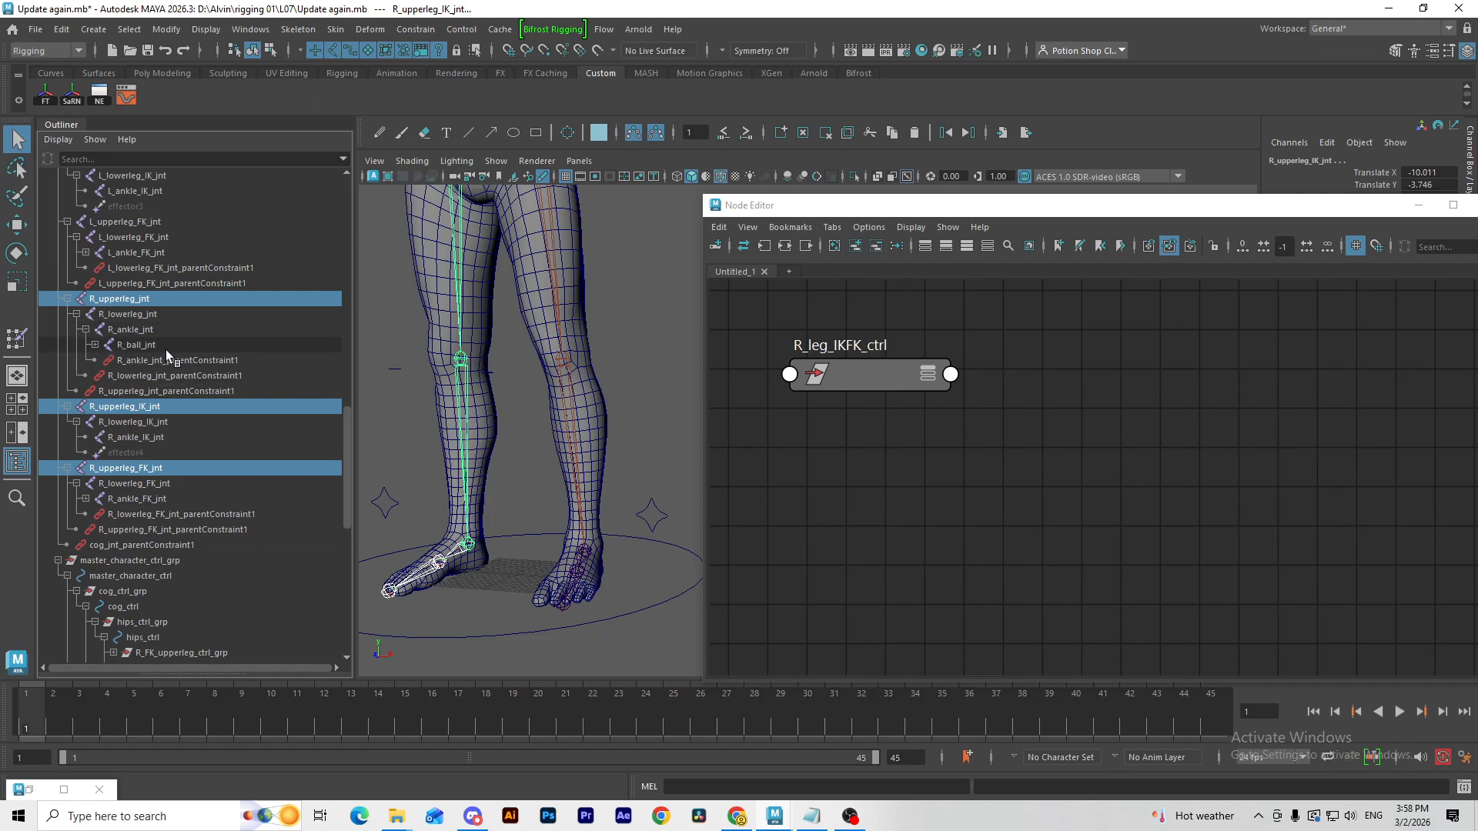
click(165, 360)
shift+click(185, 390)
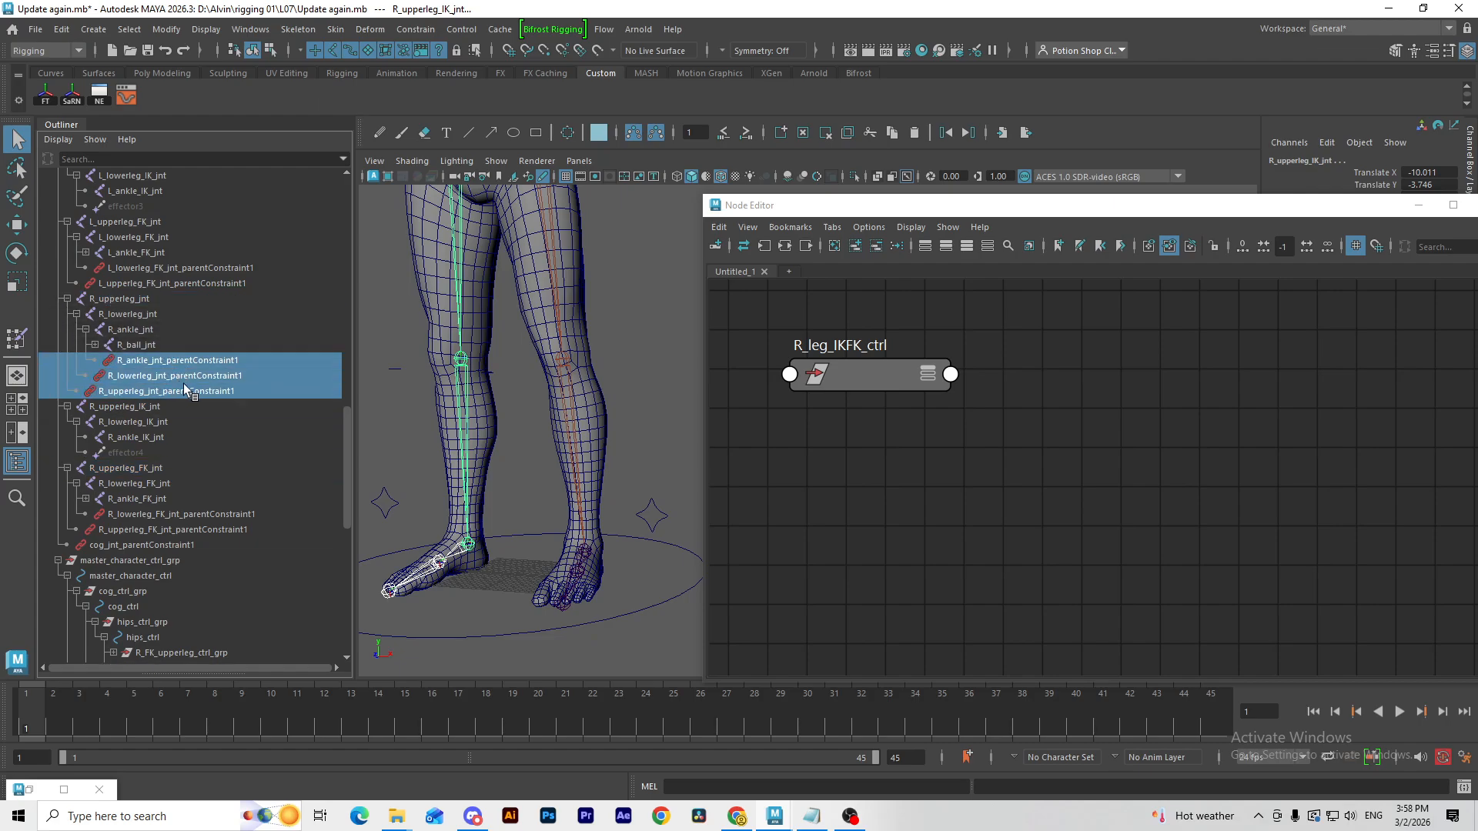
click(855, 246)
alt+middle_drag(1153, 460, 1007, 458)
key(3)
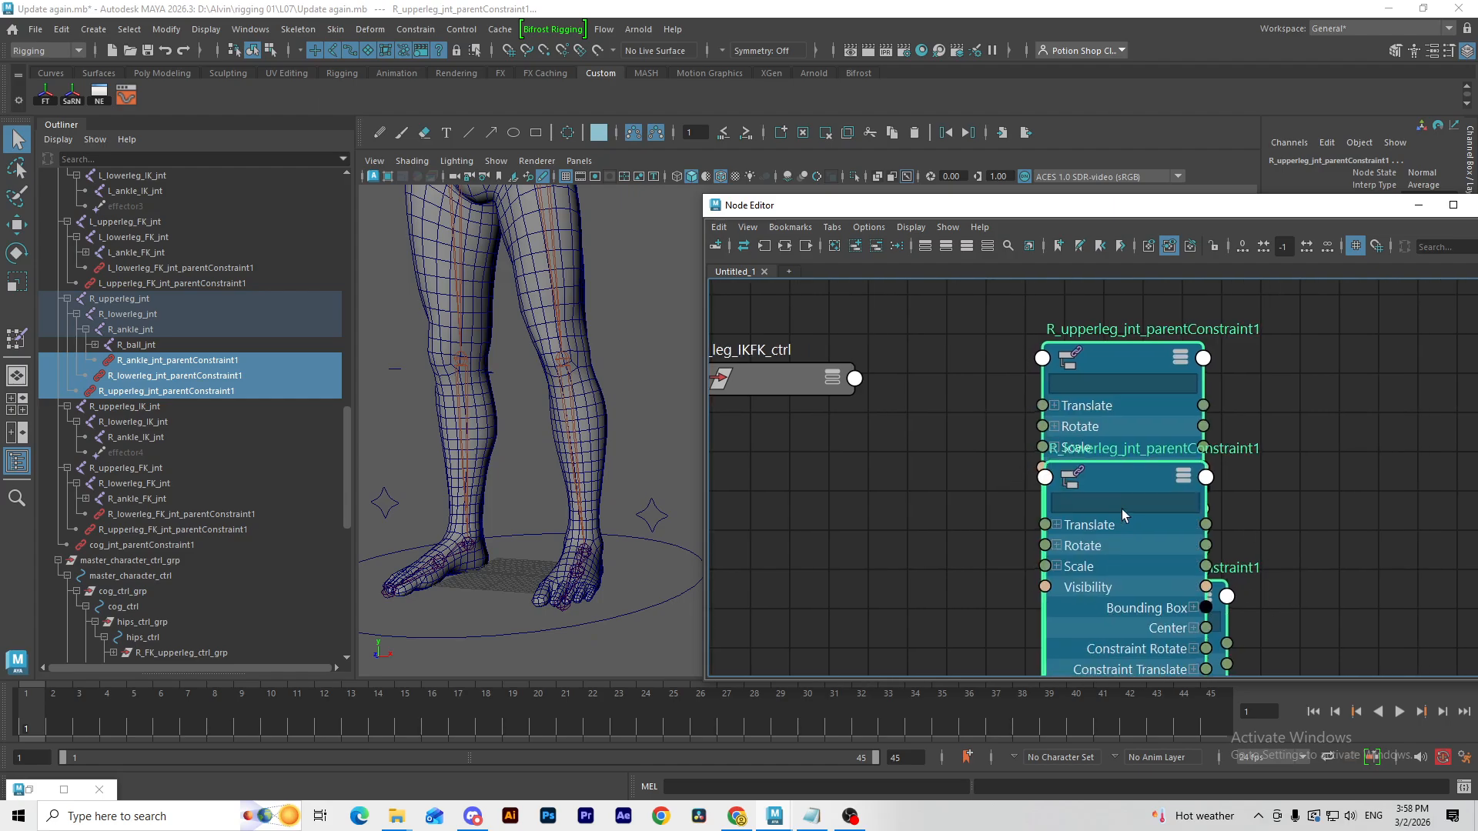
Step: Spread the lower leg, upper leg and ankle constraint nodes apart so they stand side by side
drag(1121, 509, 1246, 297)
click(1118, 452)
scroll(1117, 446, down, 3)
alt+middle_drag(1048, 457, 984, 500)
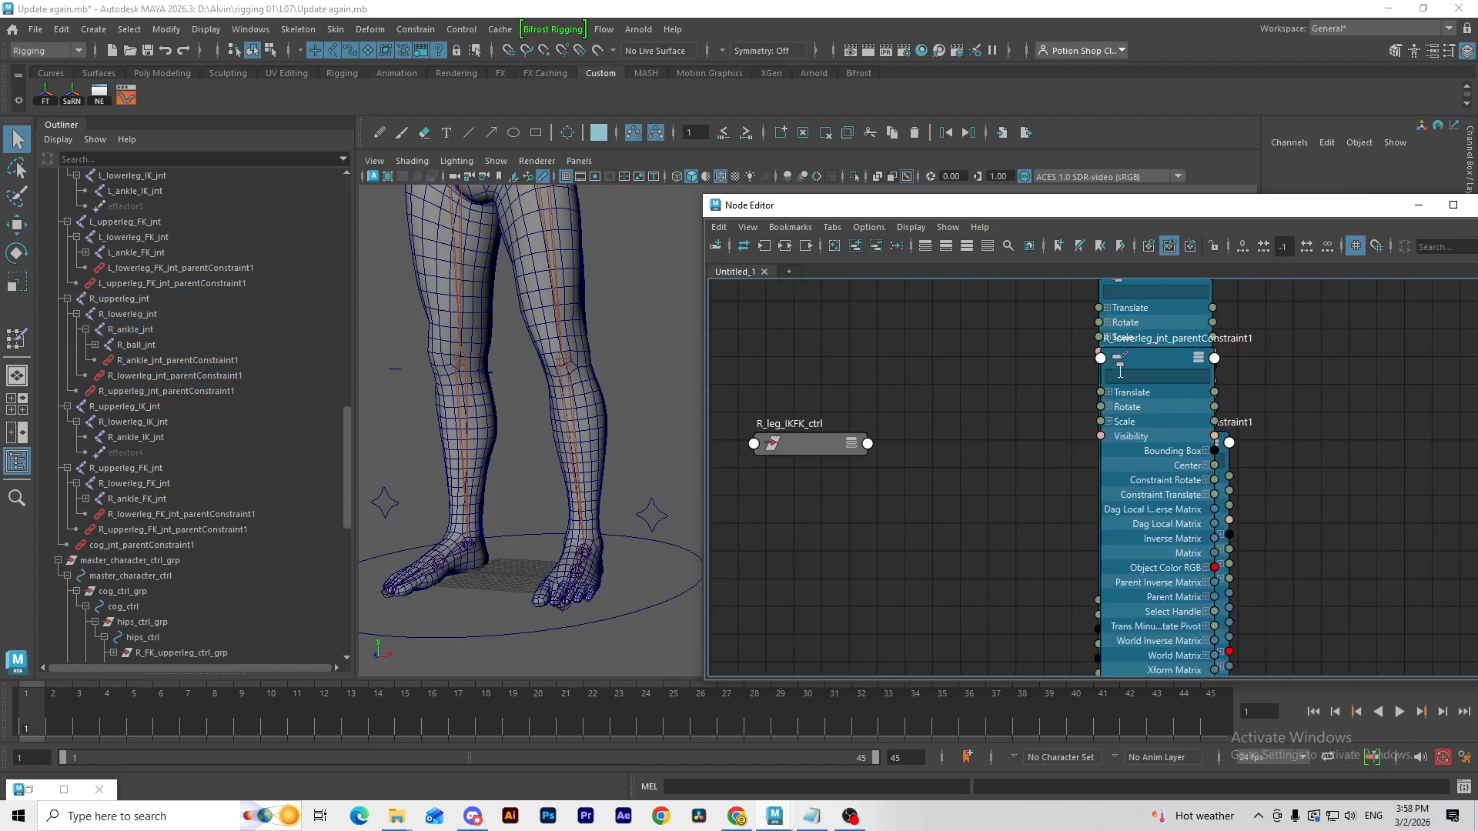
drag(1120, 371, 995, 261)
drag(1181, 444, 1314, 265)
Step: Move the R_leg_IKFK_ctrl node away from the constraint nodes and expand it fully to show its IKFK attribute
alt+middle_drag(781, 448, 816, 437)
drag(817, 437, 760, 341)
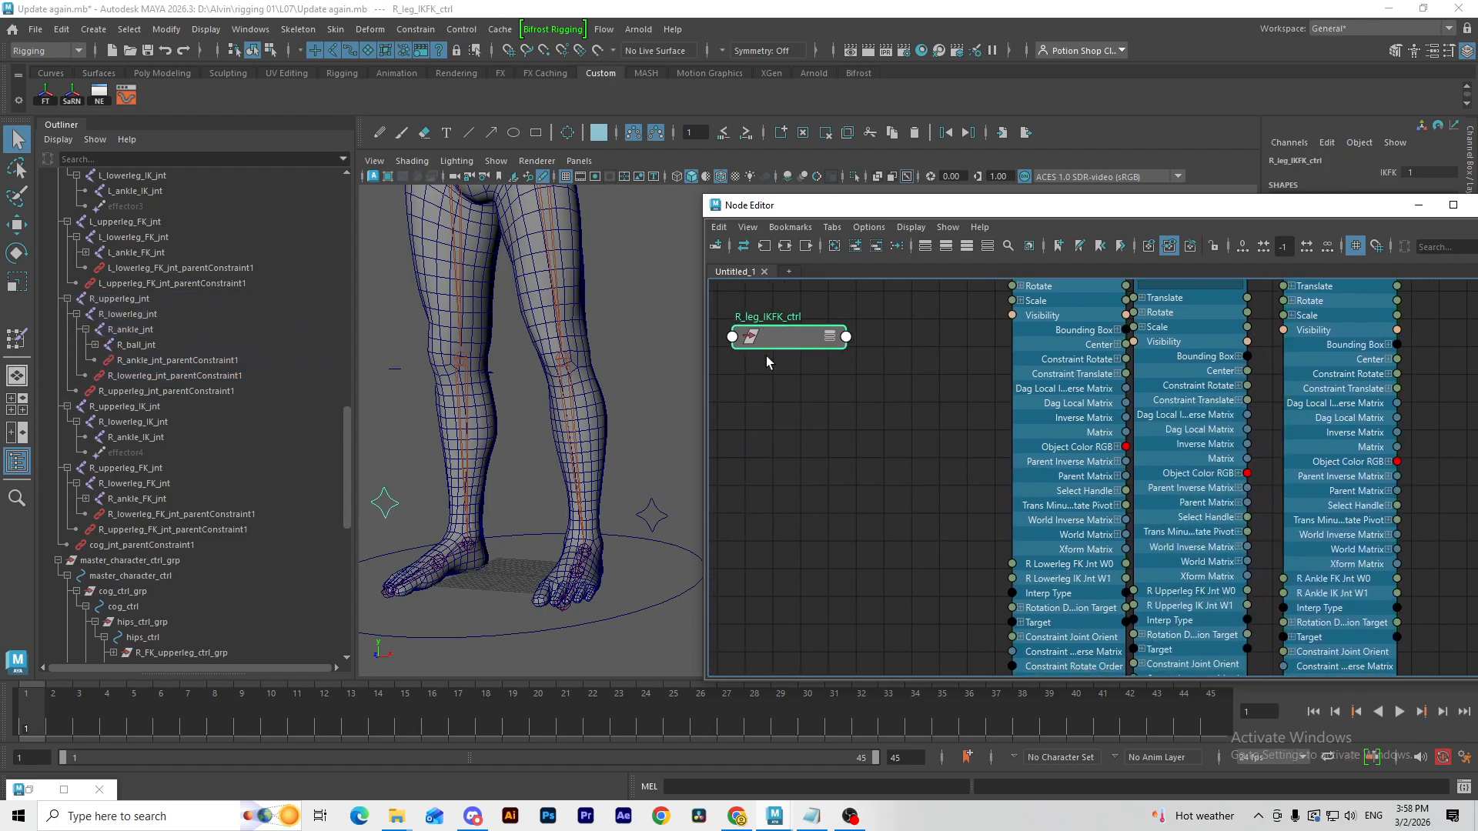
key(3)
drag(792, 497, 762, 445)
Step: Create a reverse node between the control and the constraint nodes and name it R_leg_IKFK_rev
click(932, 391)
key(Tab)
text(reverse)
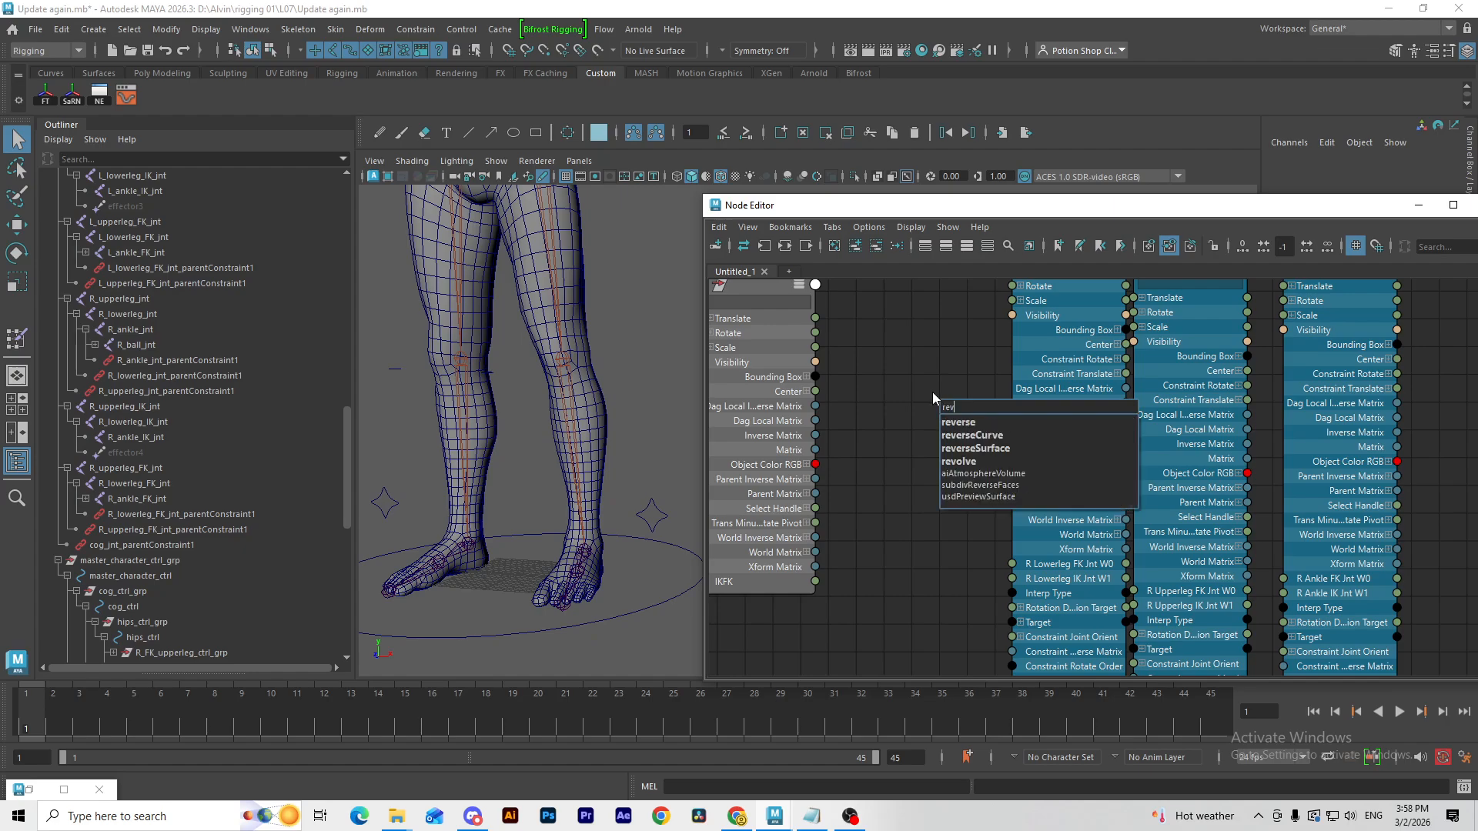
key(Return)
drag(959, 414, 899, 485)
double_click(901, 464)
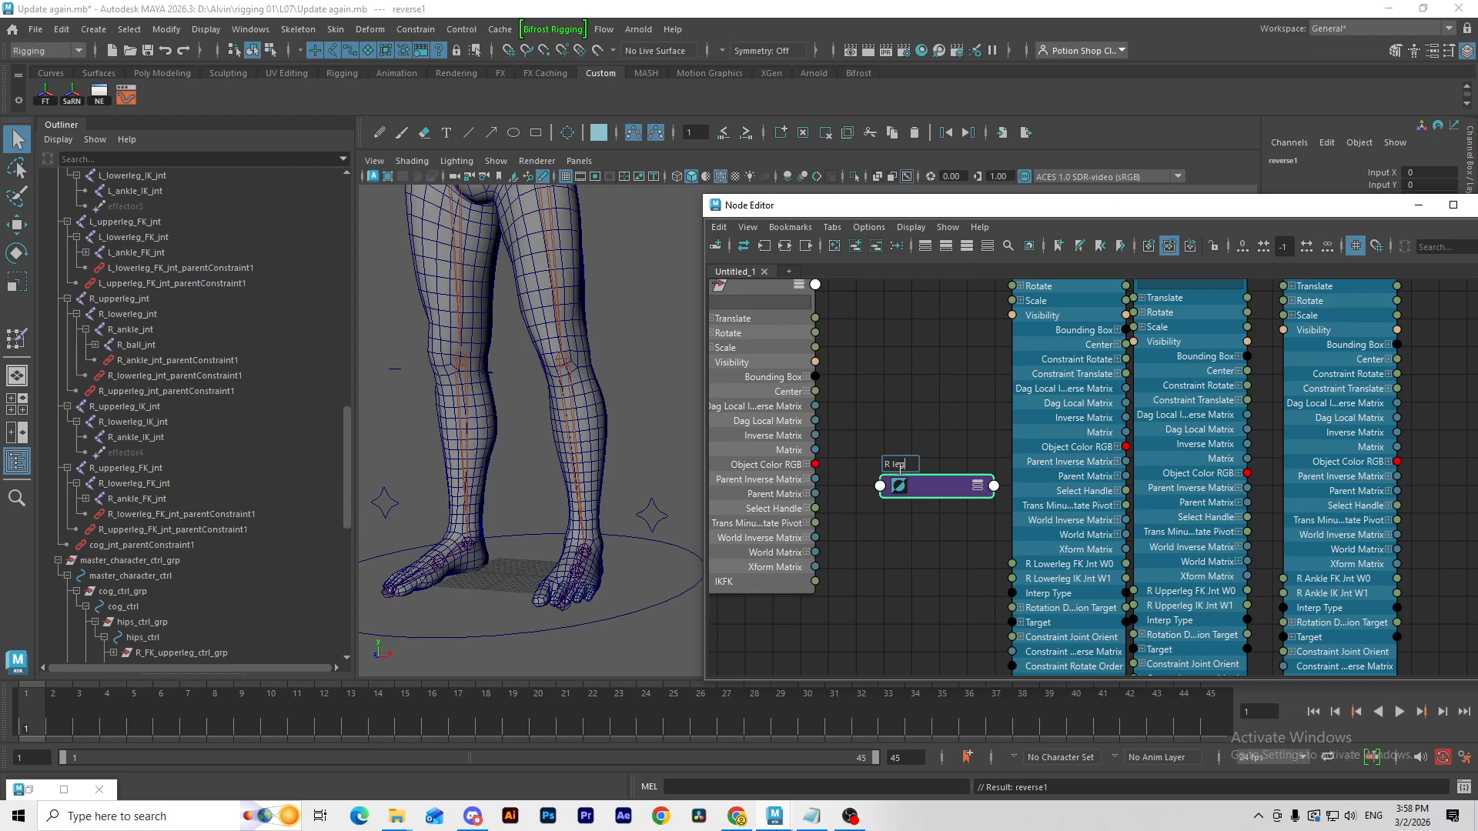
text(R leg IKFK rev)
key(Return)
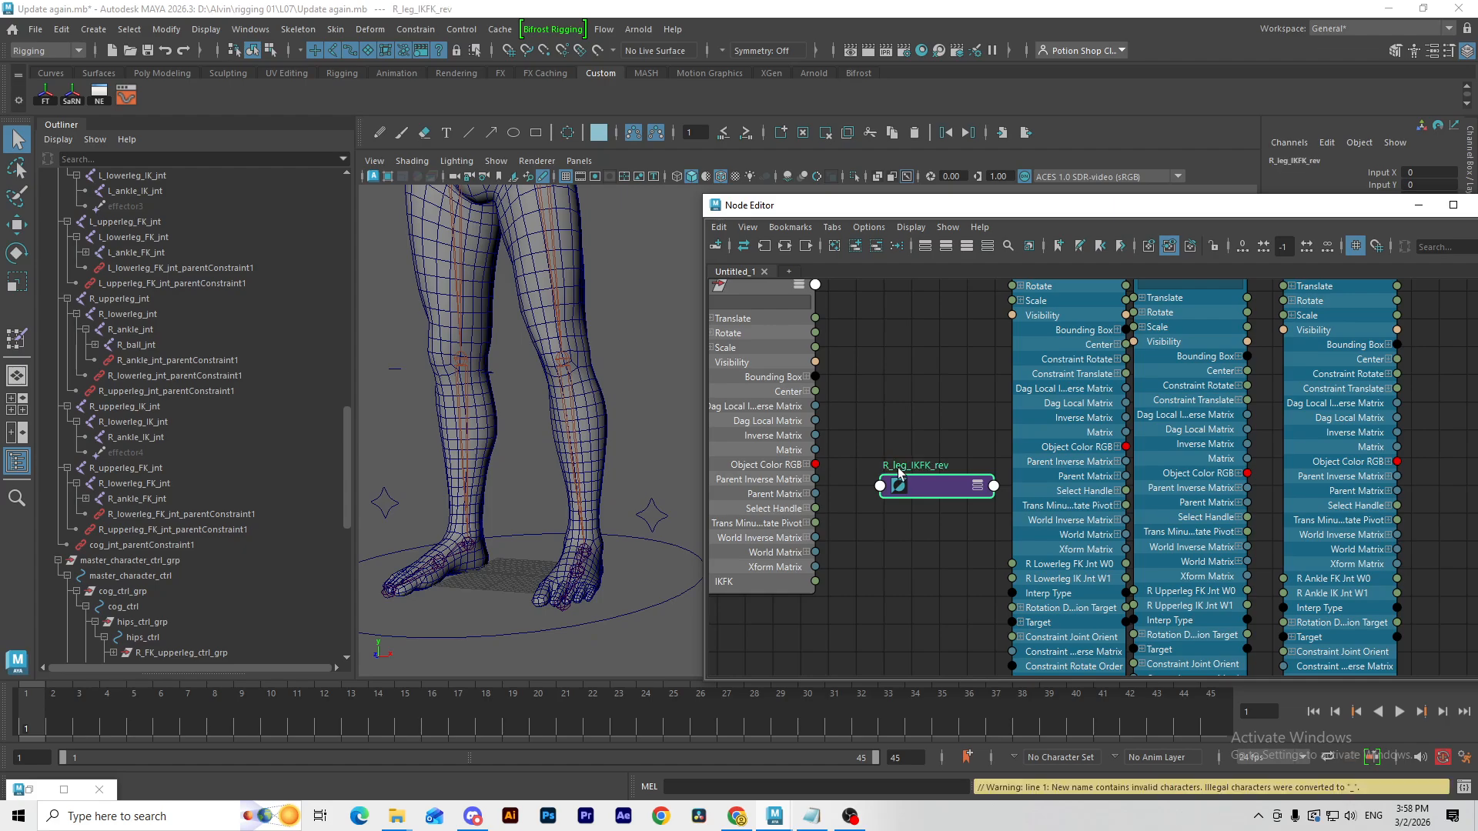
Step: Connect the R_leg_IKFK_ctrl node's IKFK attribute to the reverse node's Input X and the three right leg constraints' FK W0 weights
drag(898, 496, 879, 537)
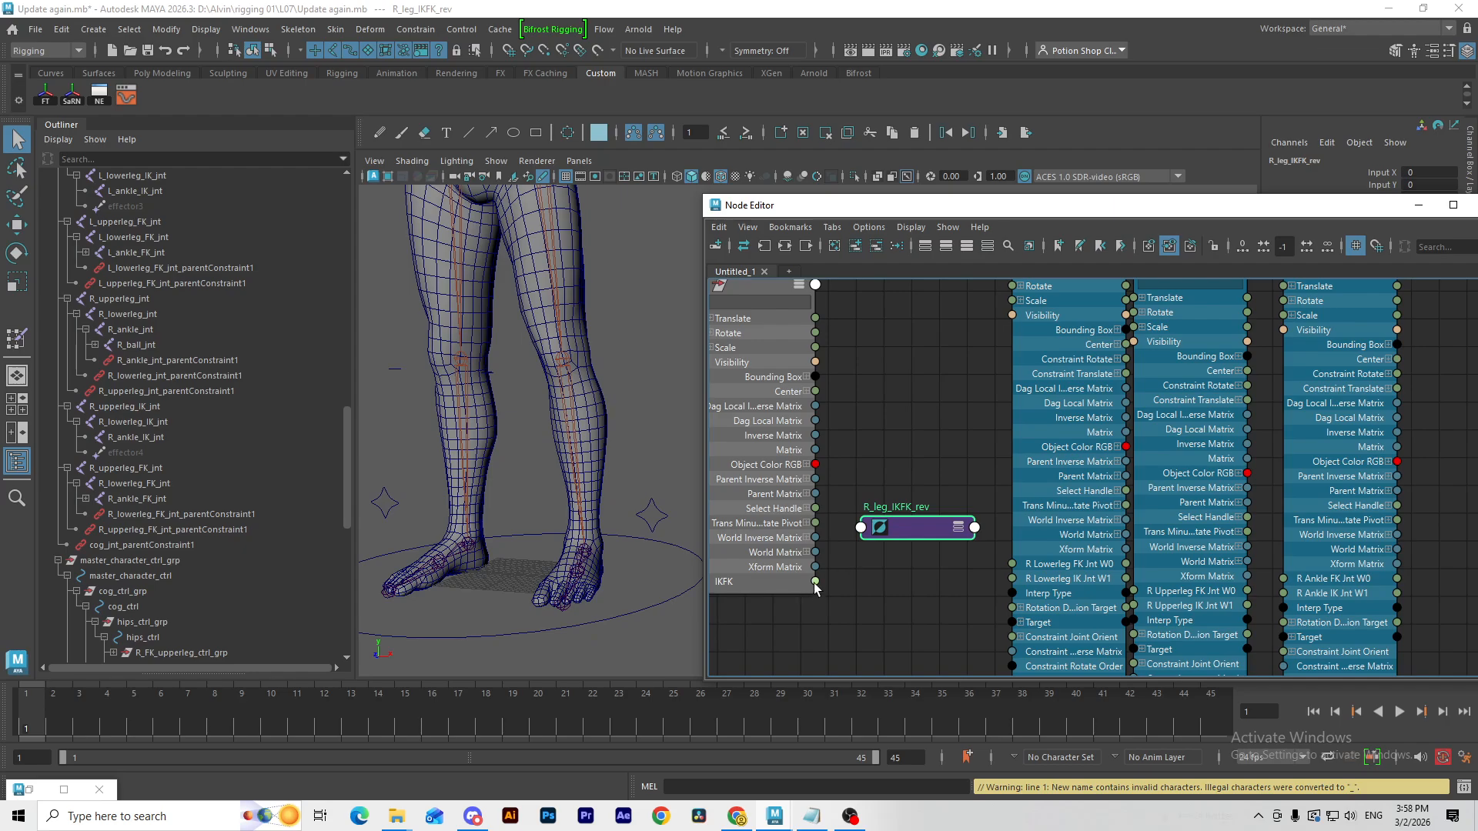
drag(815, 583, 1014, 563)
click(990, 533)
drag(815, 583, 1134, 592)
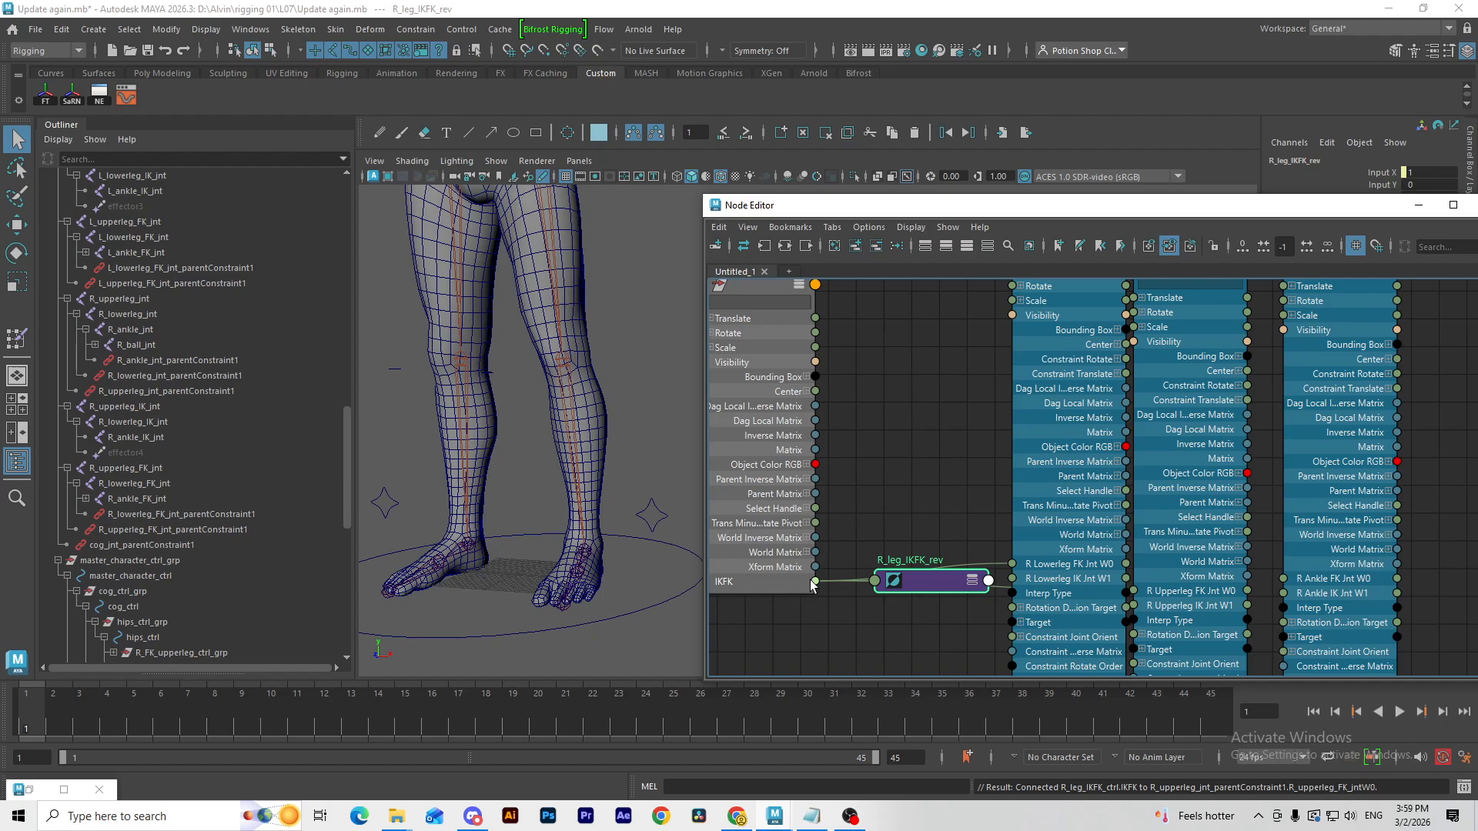
drag(814, 583, 1284, 578)
click(1194, 539)
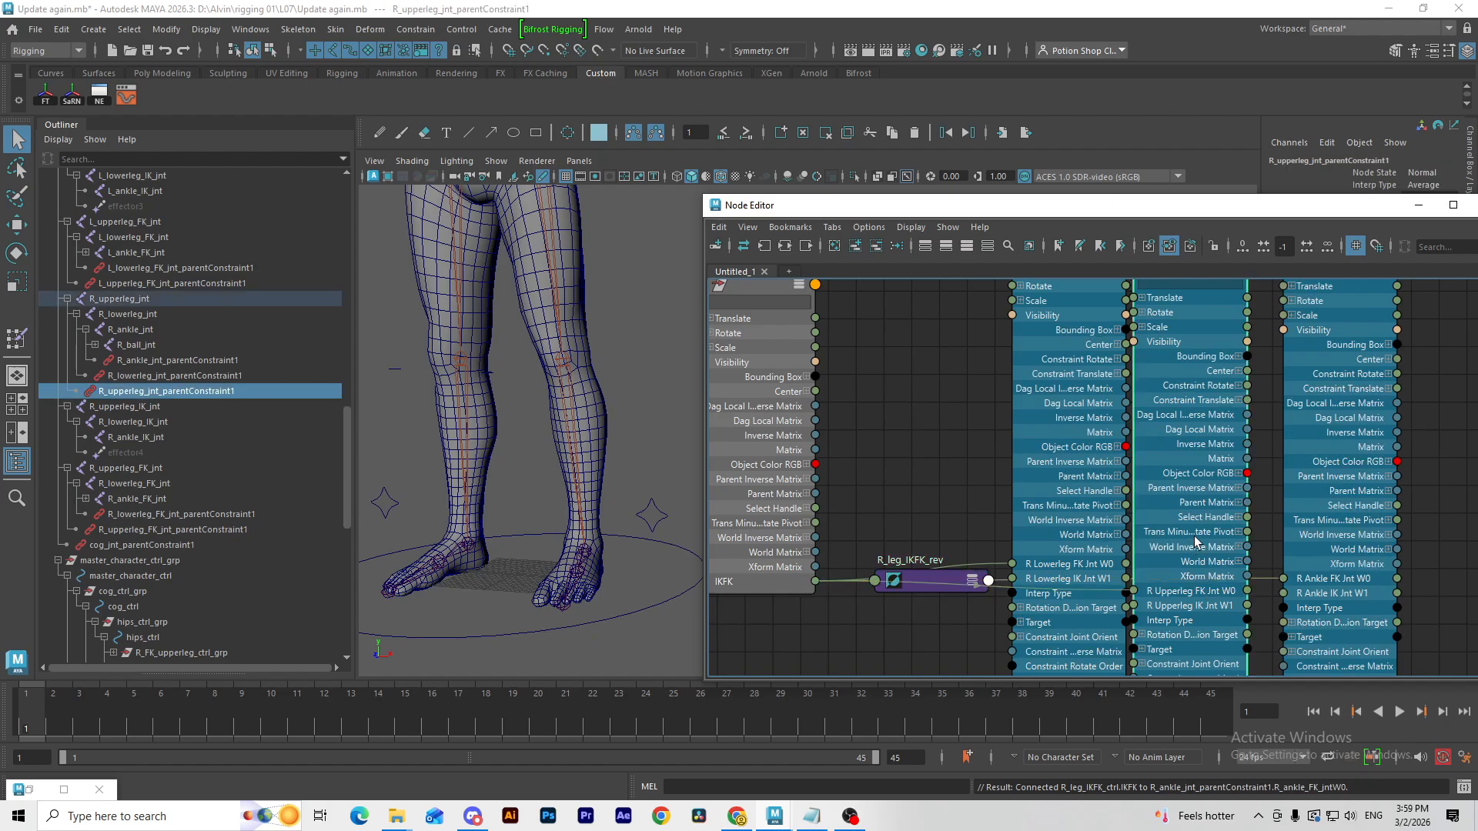
Step: Rearrange the right upper and lower leg constraint nodes, and expand the R_leg_IKFK_rev node and its Output attribute
drag(1194, 536, 1204, 506)
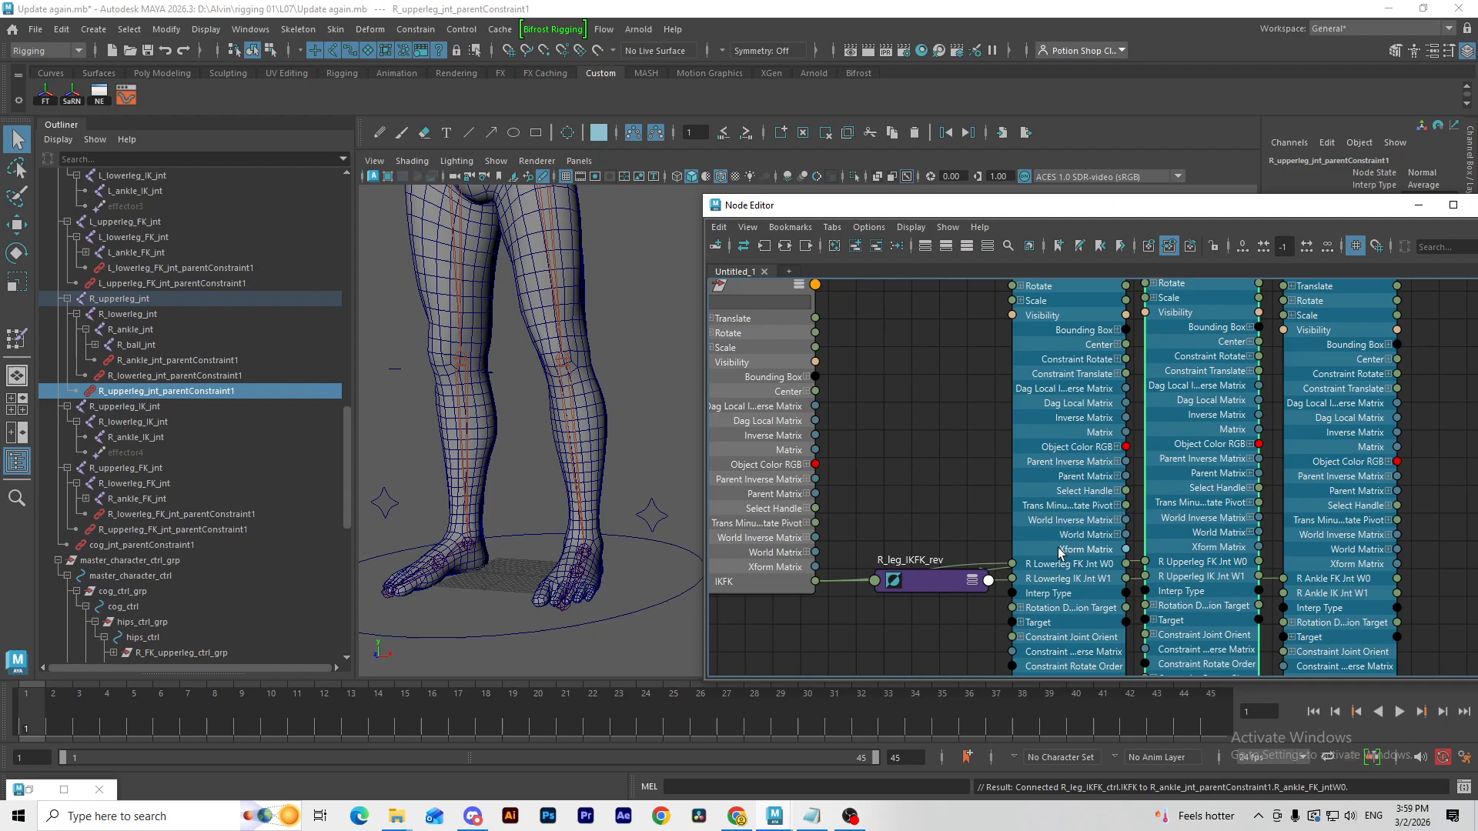
drag(1113, 568, 1106, 495)
drag(905, 567, 930, 489)
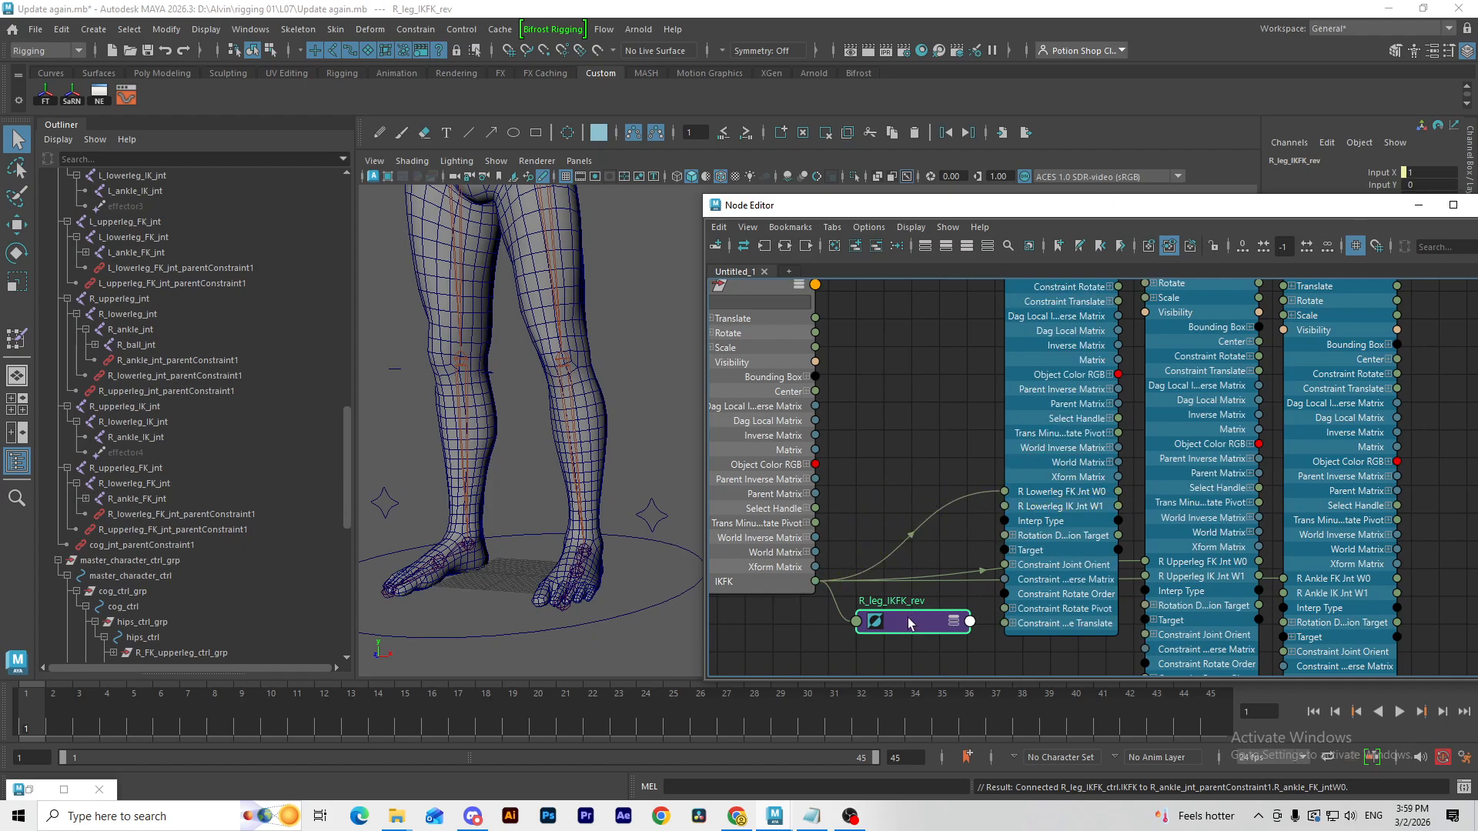
drag(909, 624, 1013, 504)
click(949, 479)
click(957, 528)
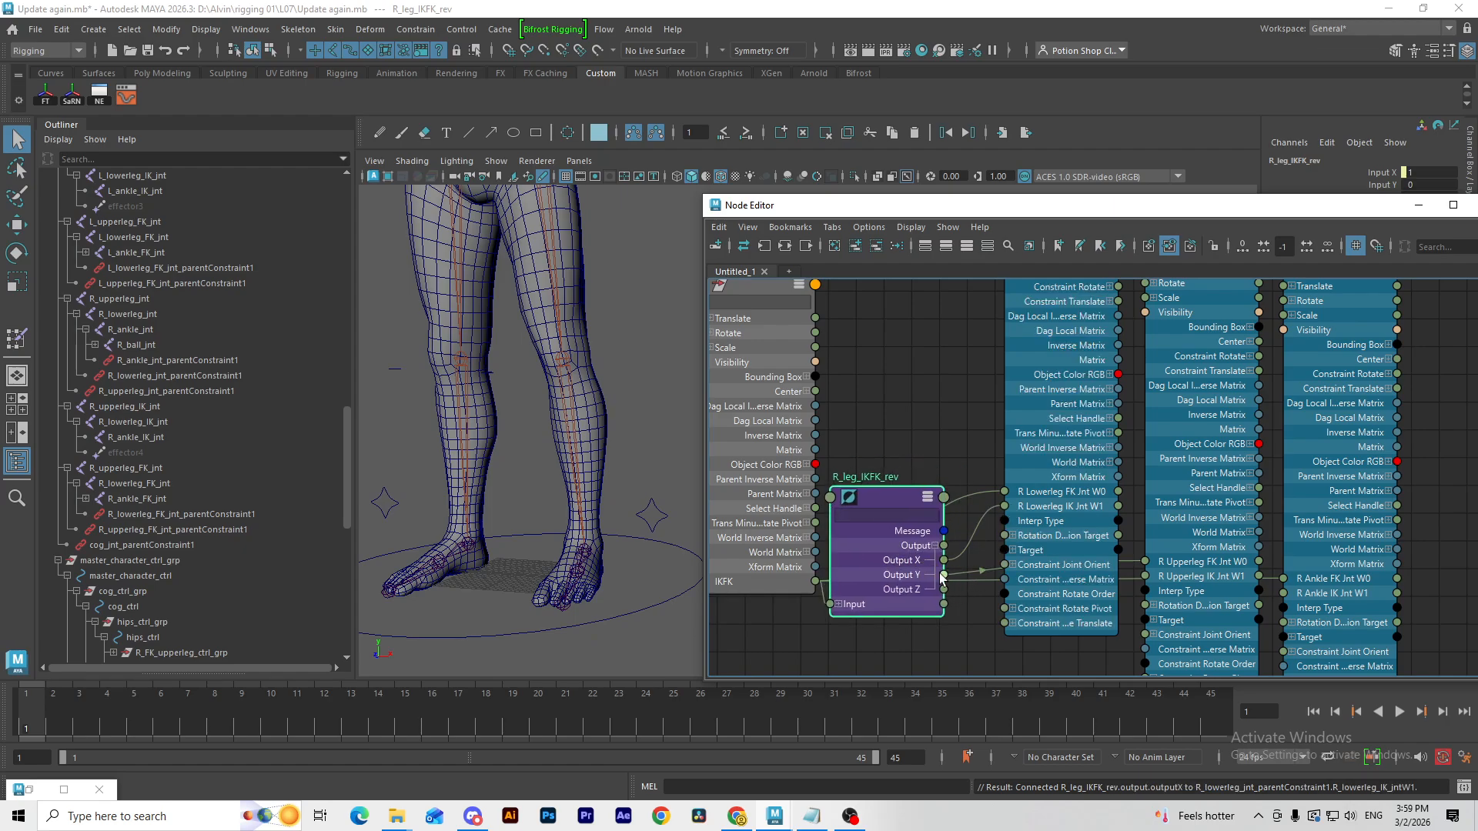
Step: Connect R_leg_IKFK_rev's Output X to the lower leg, upper leg and ankle constraints' IK W1 weights, and move the node clear of the connections
drag(946, 564, 1146, 577)
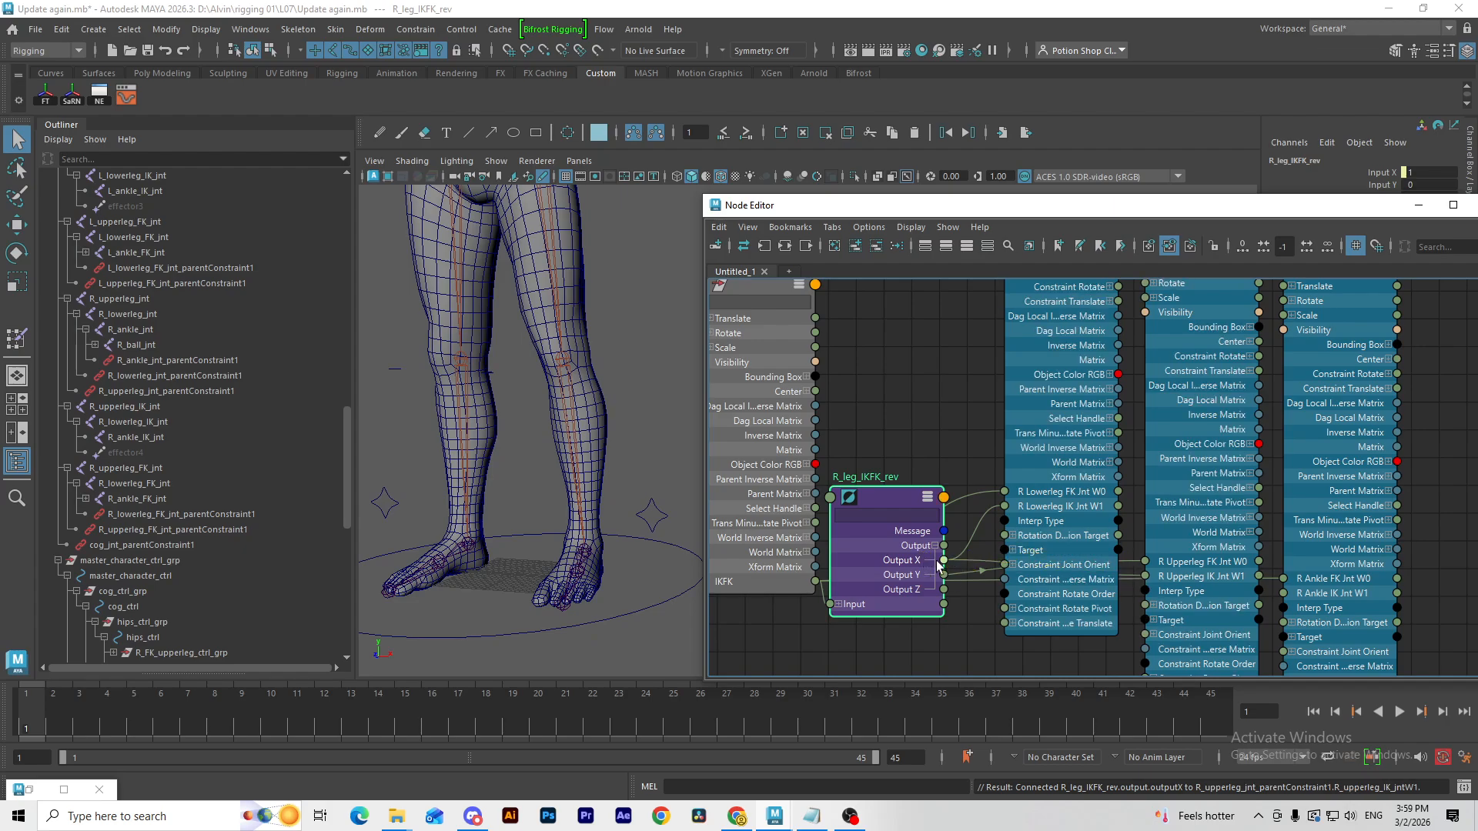
drag(945, 566, 1283, 594)
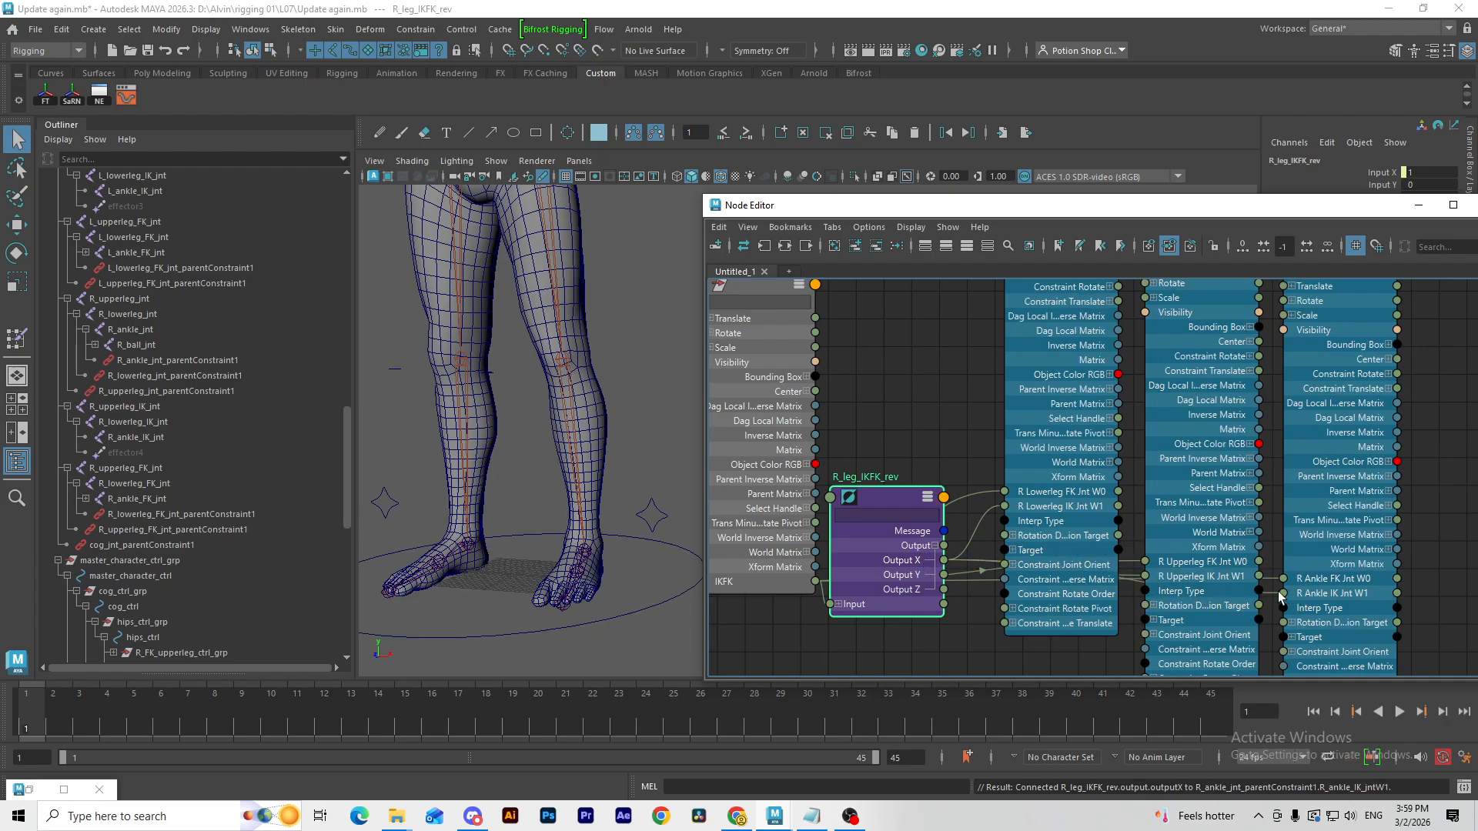
drag(903, 502, 931, 640)
alt+middle_drag(925, 547, 917, 468)
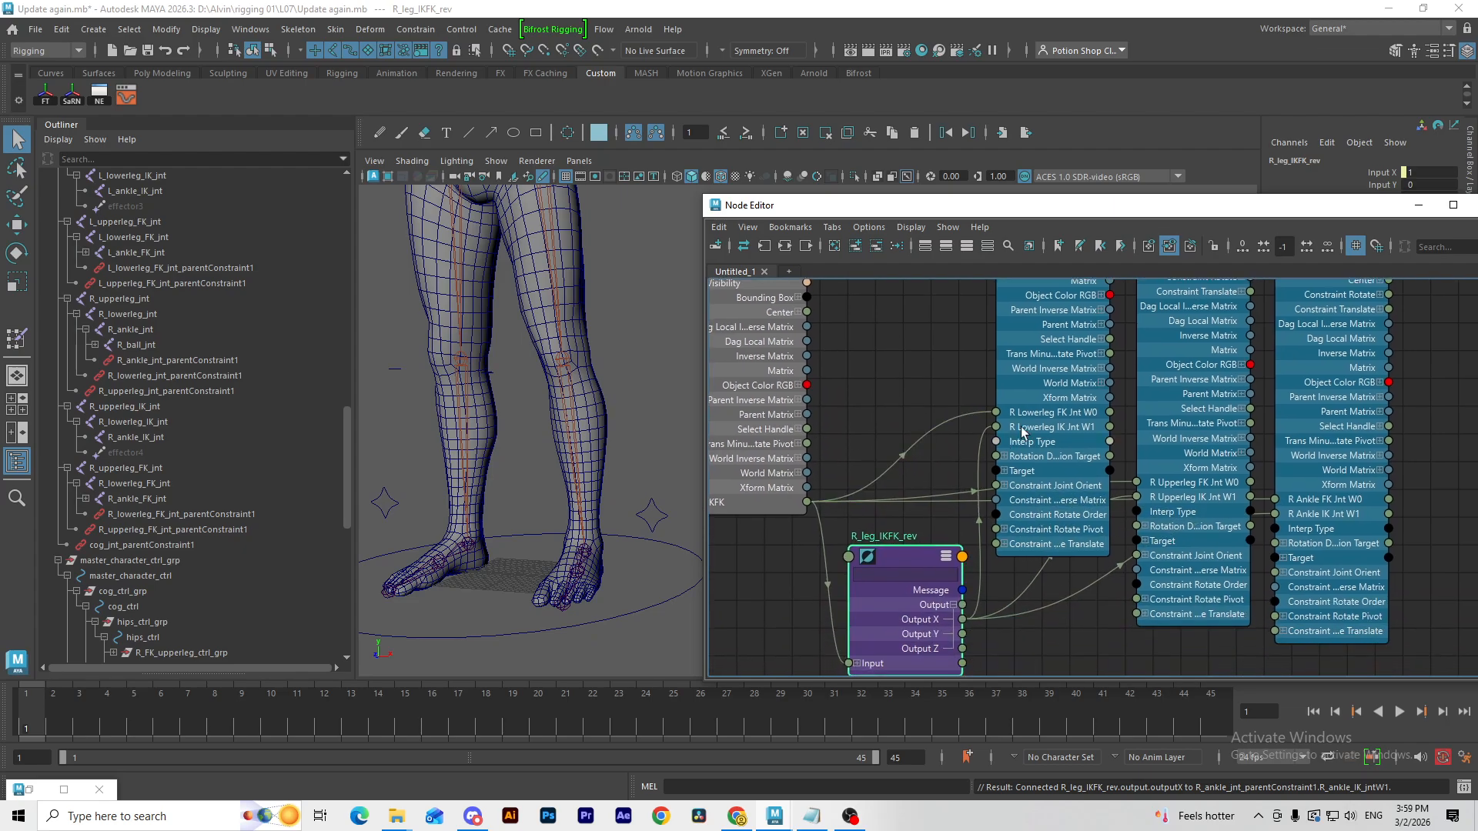
drag(1043, 402, 1048, 438)
scroll(940, 400, down, 2)
alt+middle_drag(941, 415, 999, 502)
Step: Clear the graph and add the parent constraints of R_wrist_jnt, R_elbow_jnt and R_upperarm_jnt to it
alt+middle_drag(422, 306, 531, 511)
scroll(531, 511, down, 4)
drag(563, 251, 584, 275)
click(855, 247)
key(f)
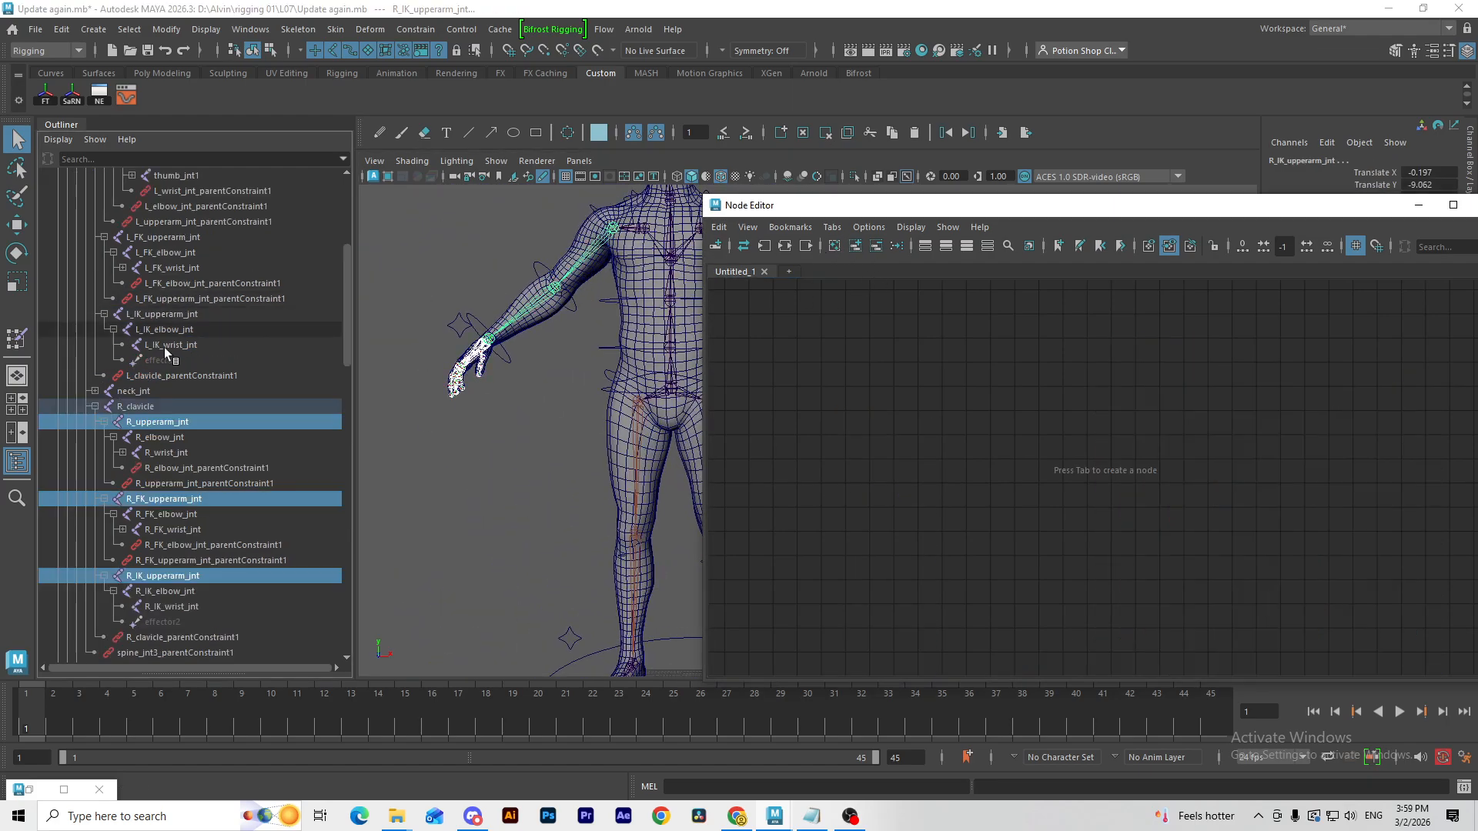
click(122, 452)
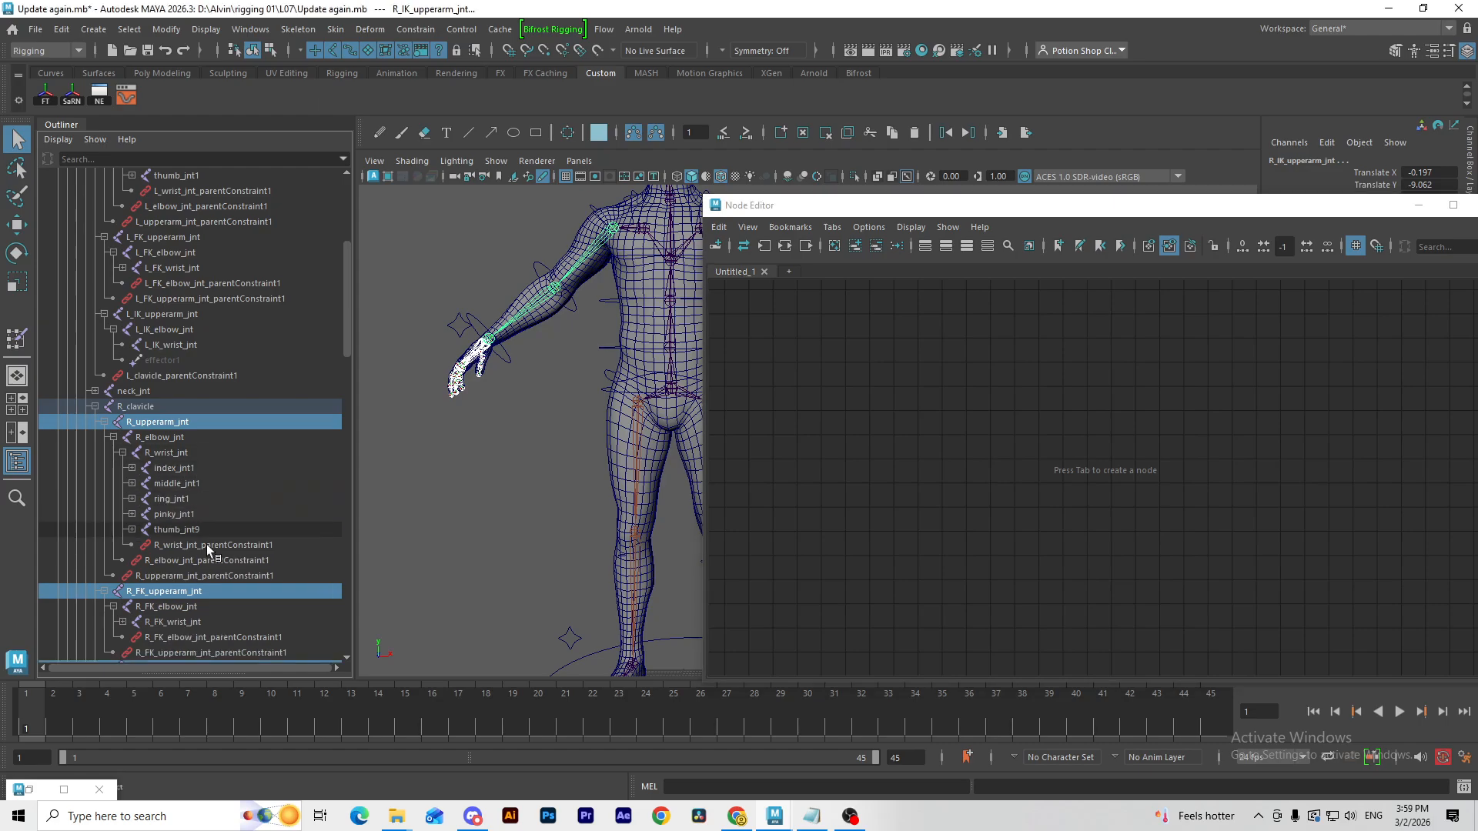
drag(228, 548, 229, 576)
click(854, 247)
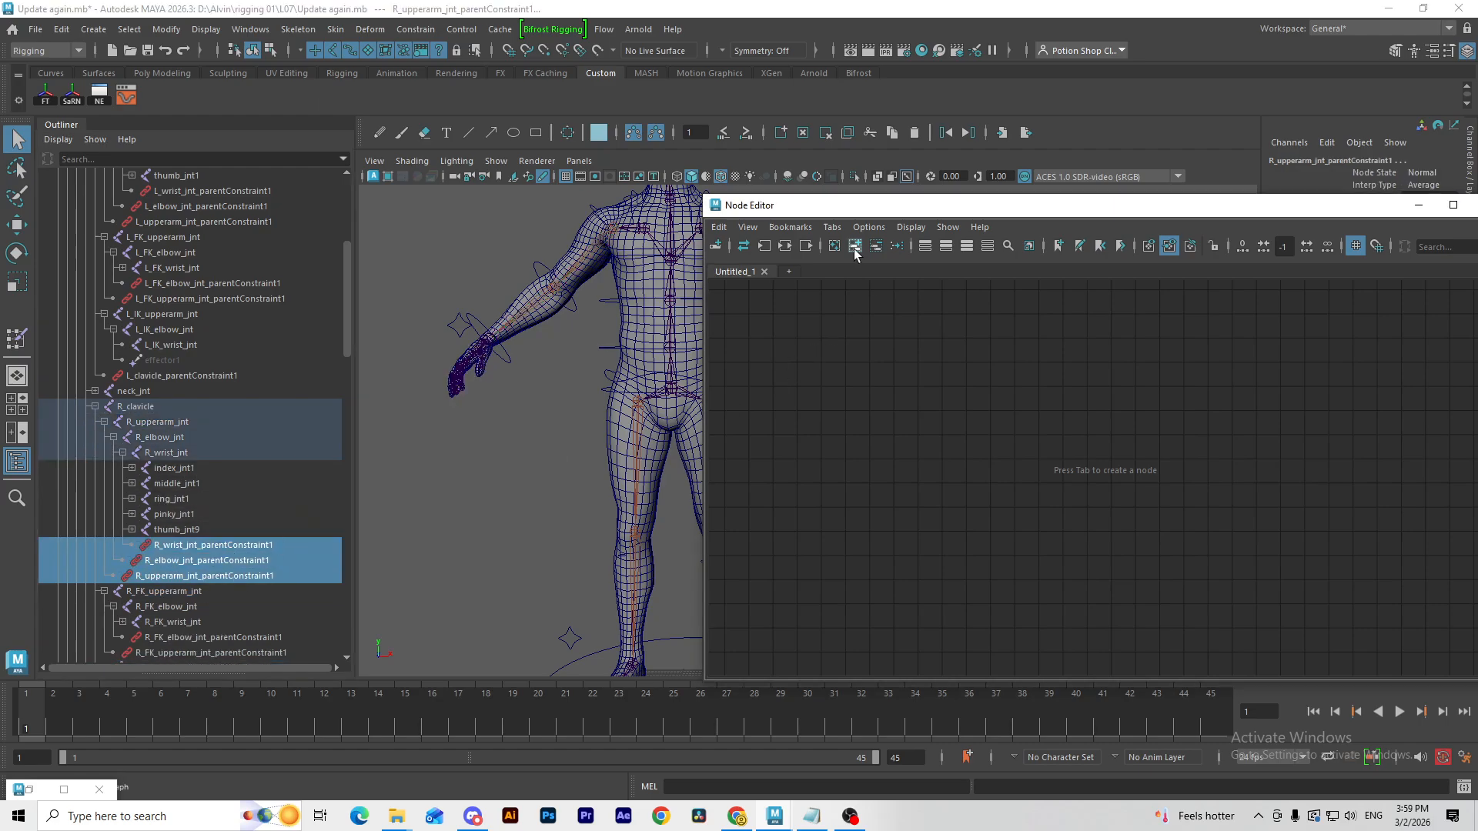
Step: Expand the three right arm constraint nodes fully and line them up as wrist, elbow and upper arm
click(1273, 387)
drag(1097, 646, 1078, 336)
key(3)
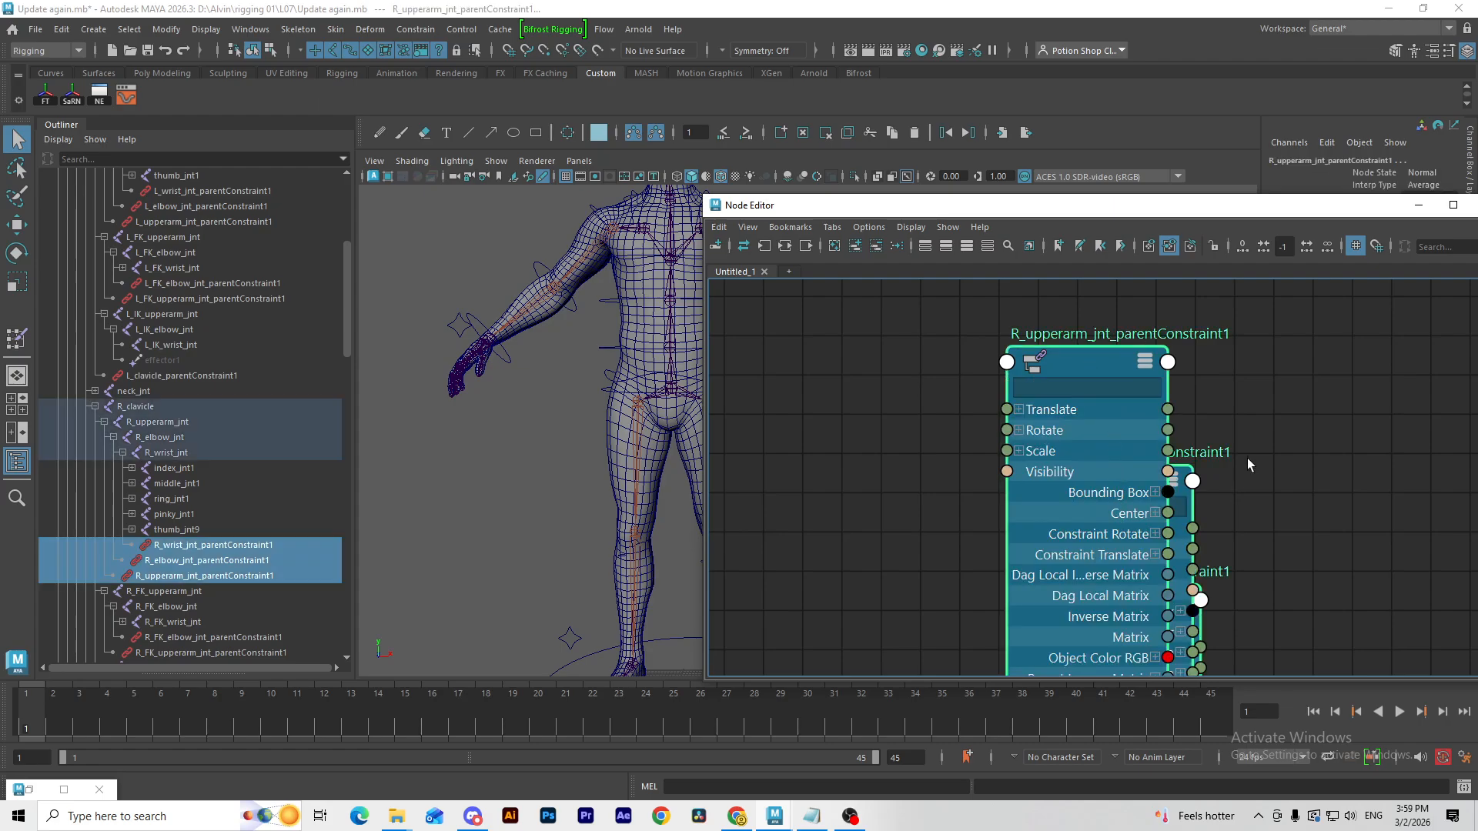
click(1248, 458)
scroll(1249, 458, down, 1)
alt+middle_drag(1228, 449, 1123, 390)
drag(1045, 334, 1339, 348)
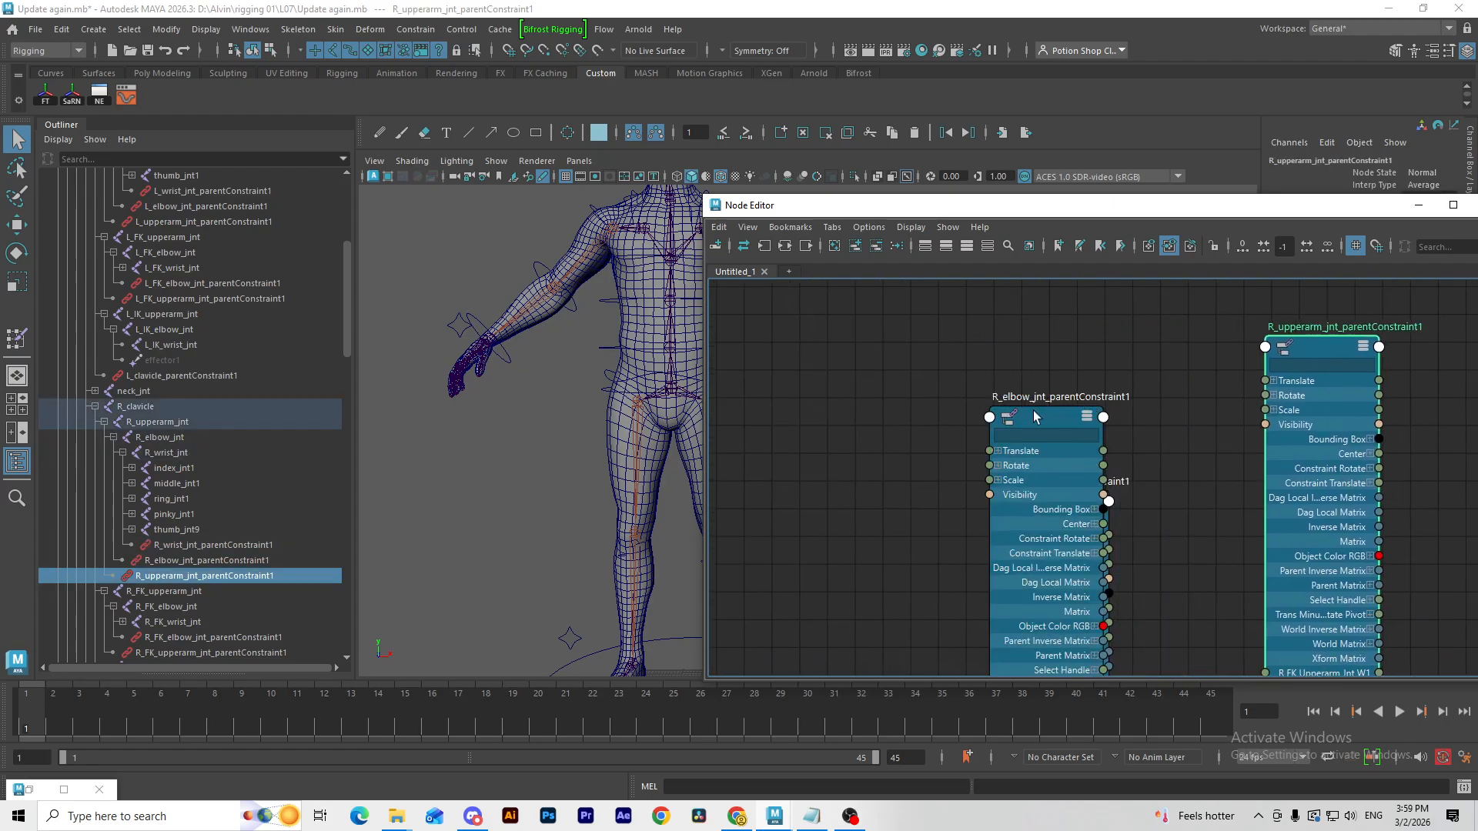
drag(1018, 417, 1156, 349)
drag(1043, 508, 1029, 357)
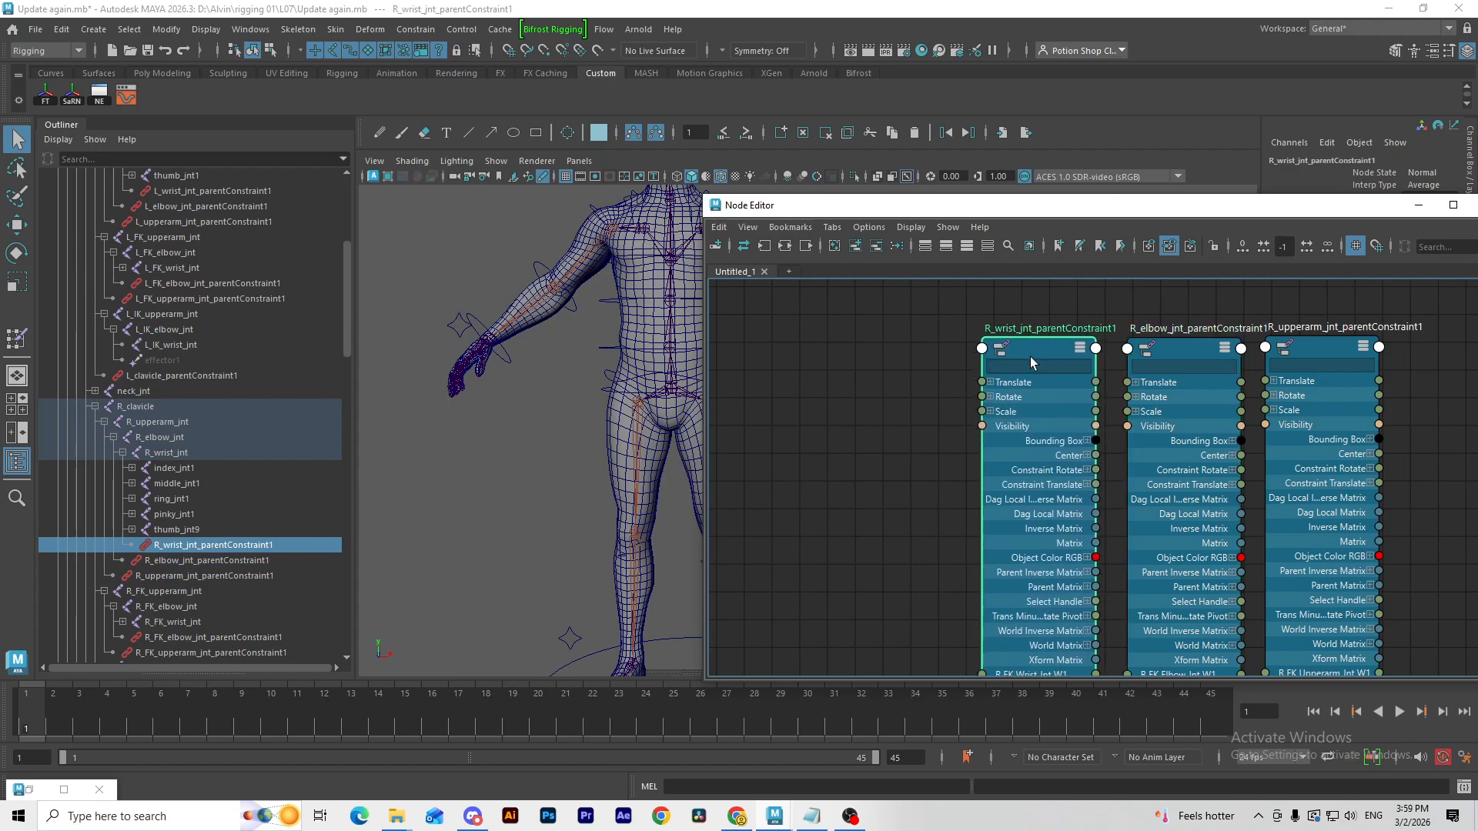
Step: Add R_arm_IKFK_ctrl to the graph, remove its shape node from the graph and expand the control node fully
drag(454, 329, 462, 339)
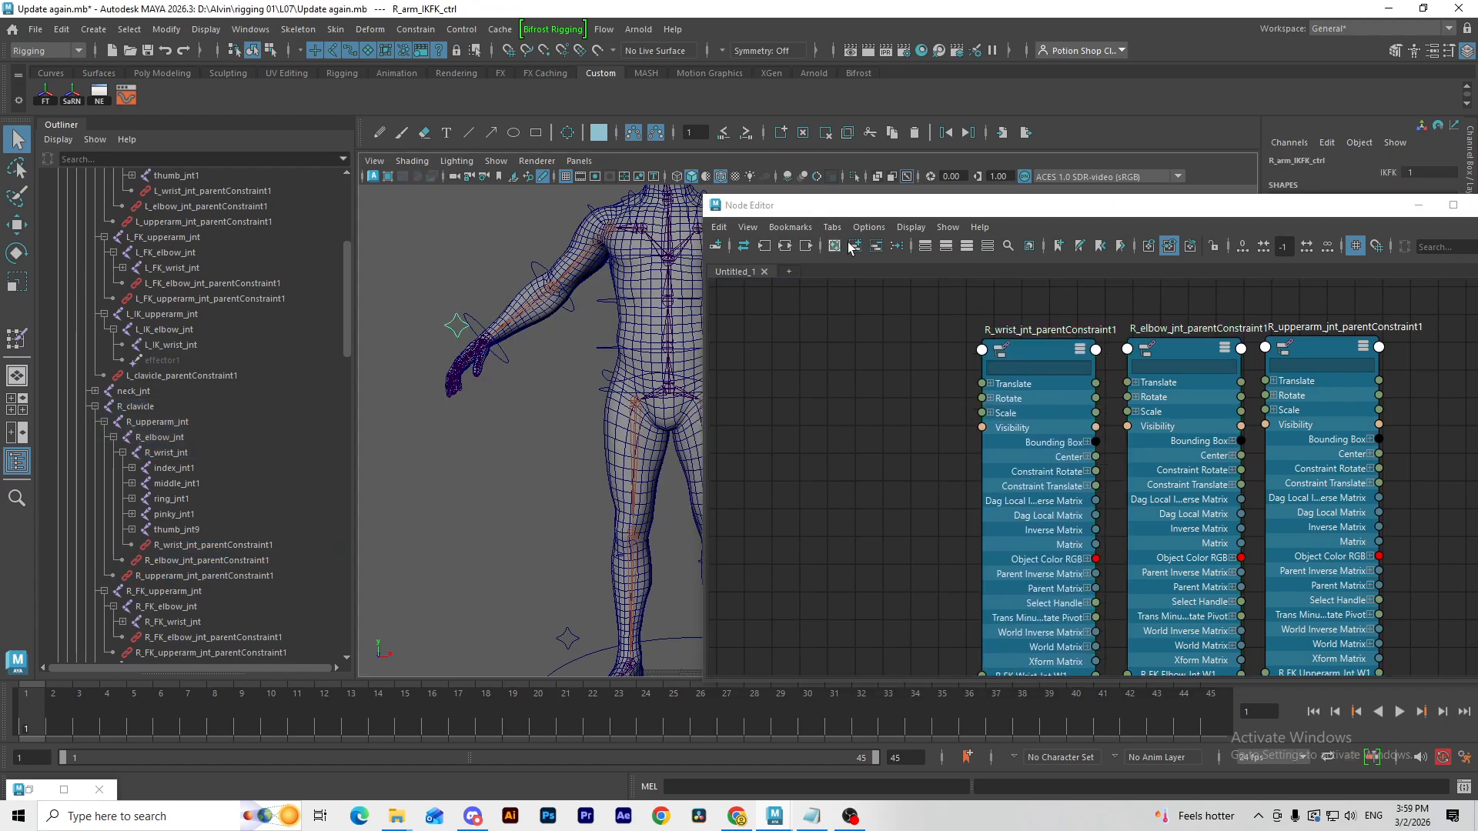
click(854, 246)
drag(938, 383, 931, 472)
click(877, 247)
drag(829, 327, 820, 323)
key(3)
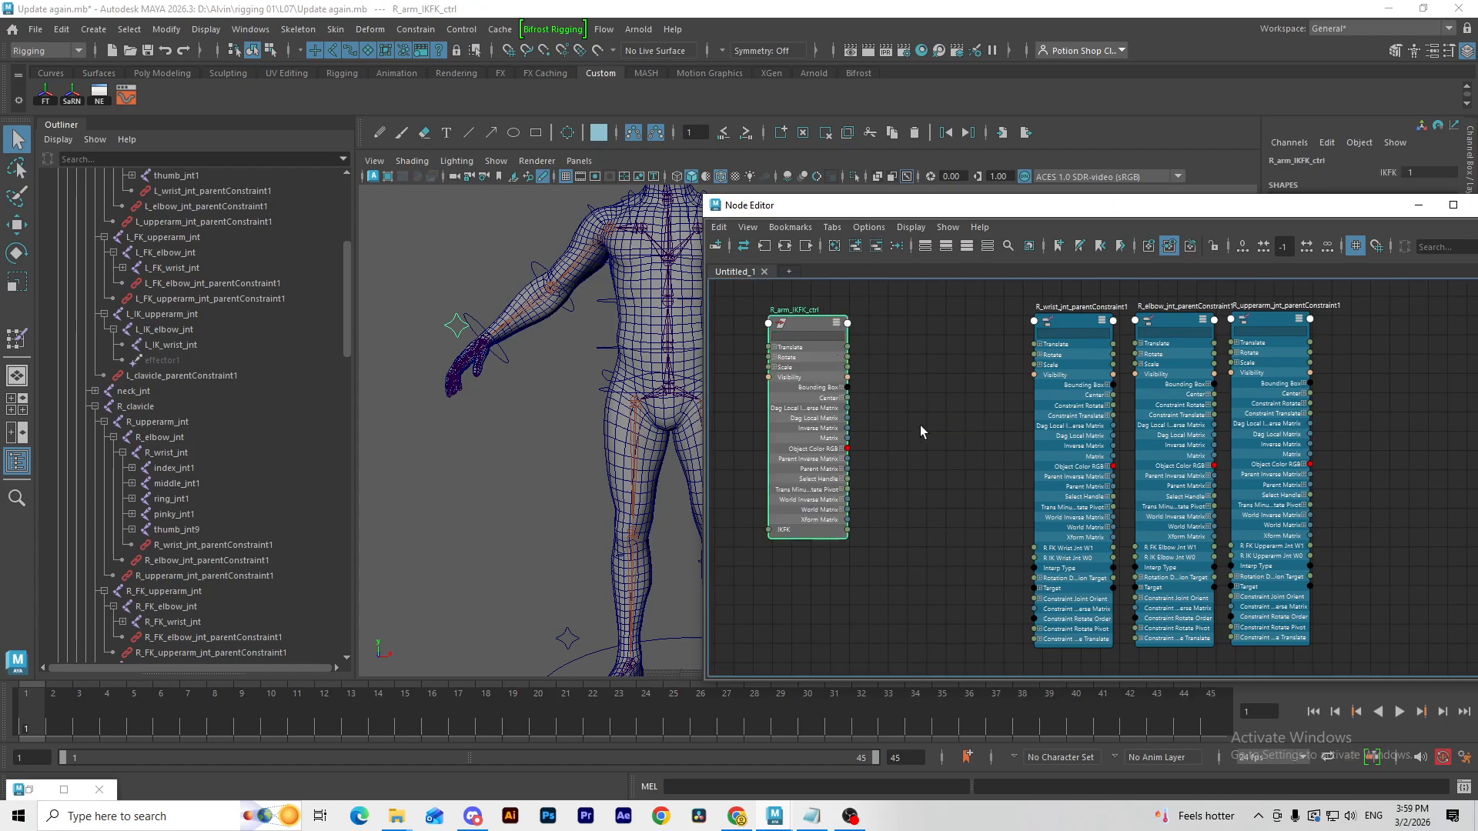
Step: Create a reverse node between the R_arm_IKFK_ctrl node and the right arm constraint nodes
click(929, 429)
key(Tab)
text(rev)
key(Down)
key(Return)
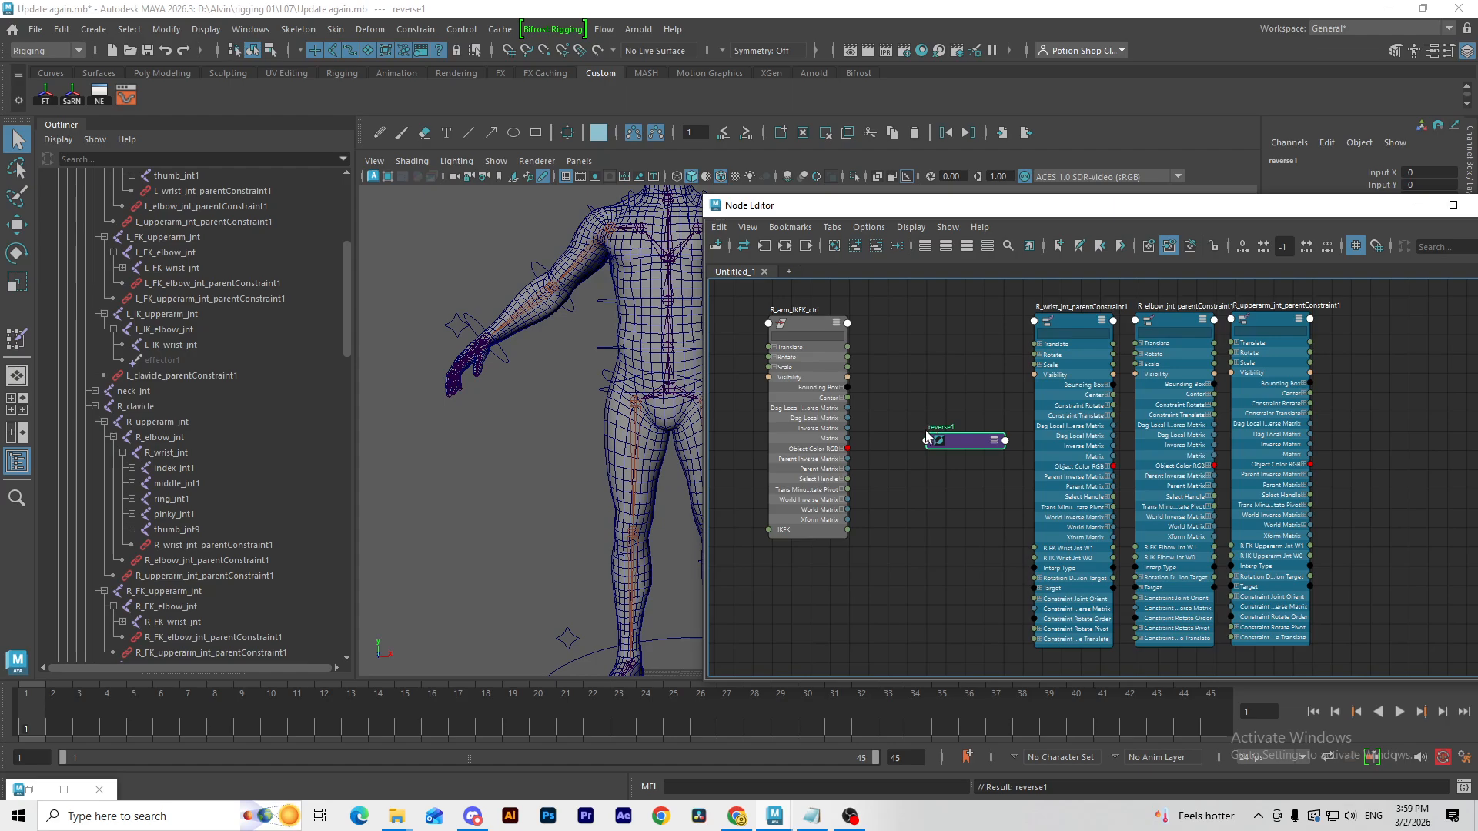
Step: Connect R_arm_IKFK_ctrl's IKFK attribute to the reverse node's Input X and rename that node R_arm_IKFK_rev
scroll(928, 437, up, 2)
mouse_move(971, 449)
drag(916, 457, 958, 547)
click(1051, 452)
double_click(921, 514)
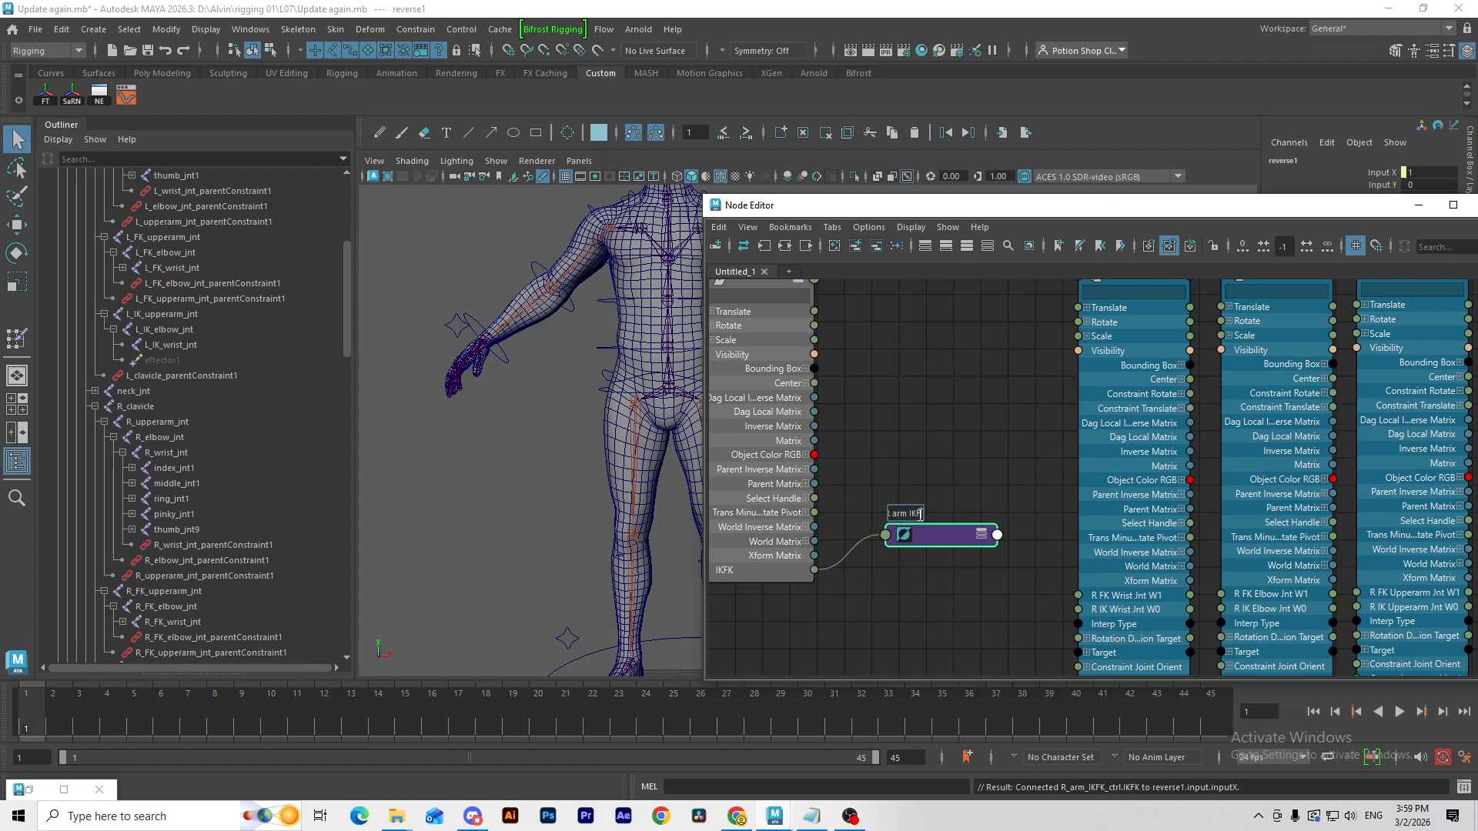
key(Return)
Step: Expand R_arm_IKFK_rev and connect its Output X to the IK W0 weights of the right wrist, elbow and upper arm constraints
key(3)
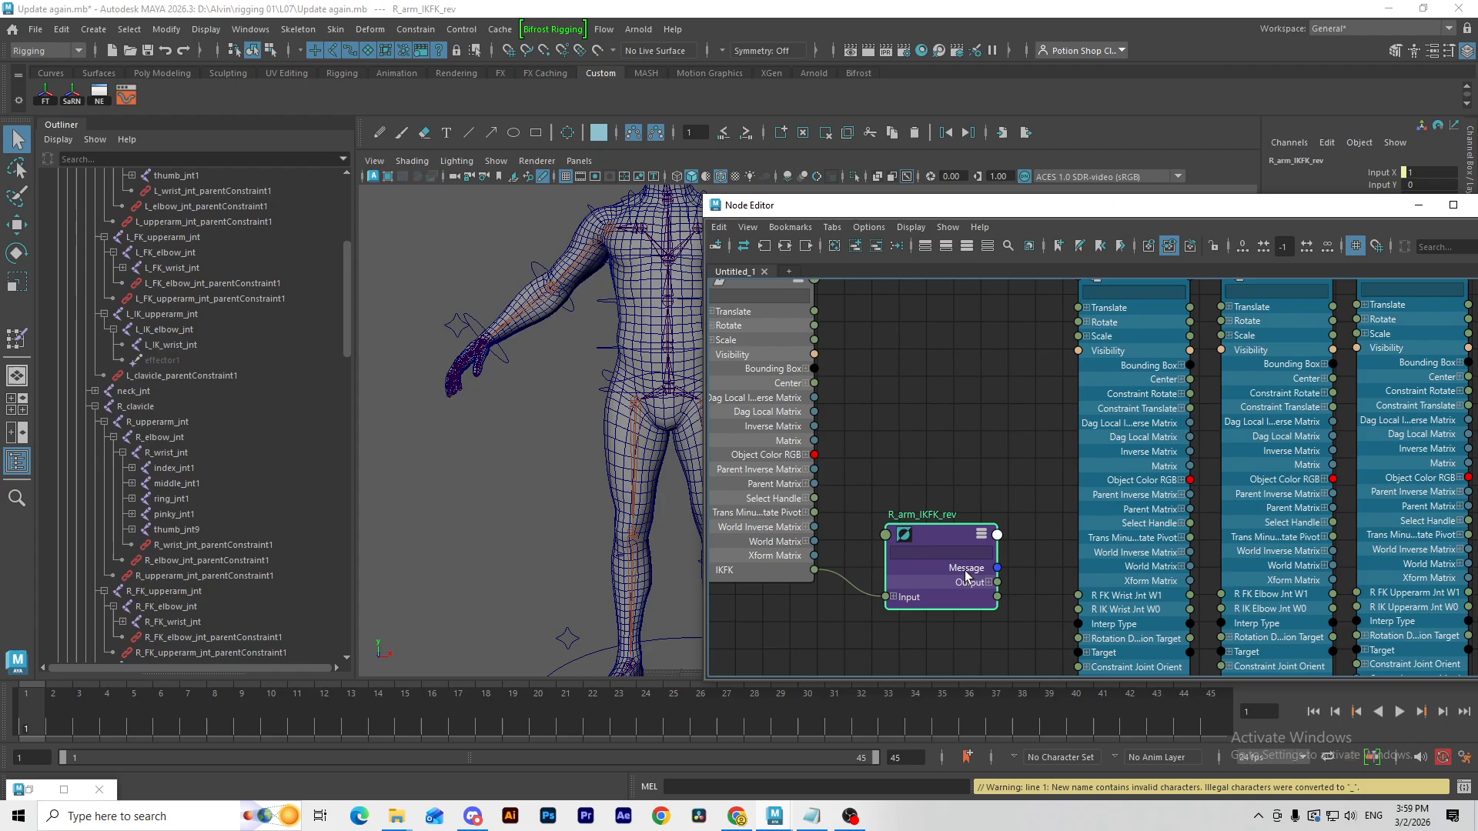
click(989, 583)
drag(998, 597, 1078, 609)
alt+middle_drag(1009, 549, 861, 460)
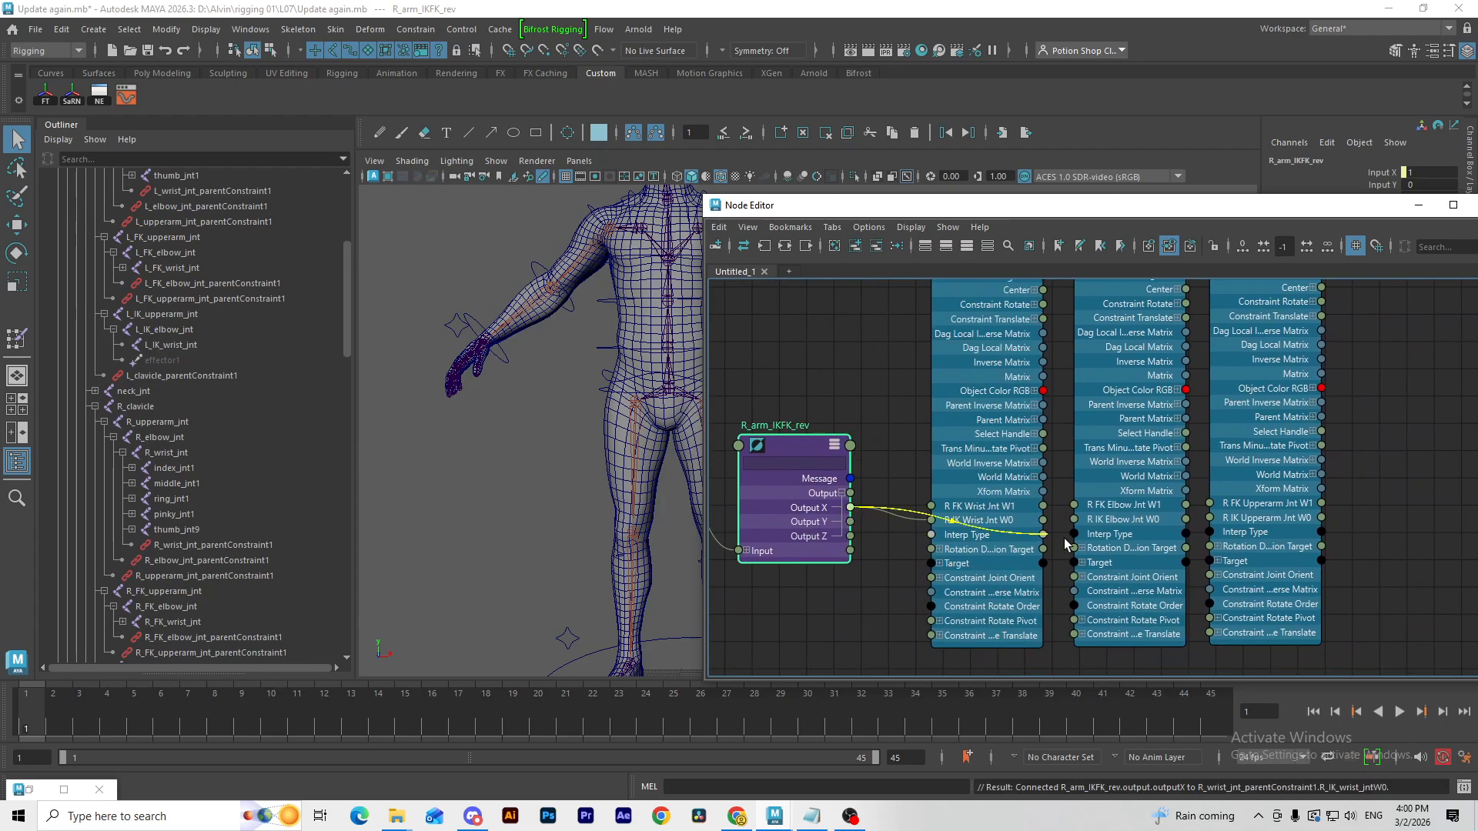
drag(850, 507, 1210, 518)
Step: Place R_arm_IKFK_ctrl above the reverse node and connect its IKFK attribute to the FK W1 weights of the three right arm constraints
alt+middle_drag(710, 411, 844, 419)
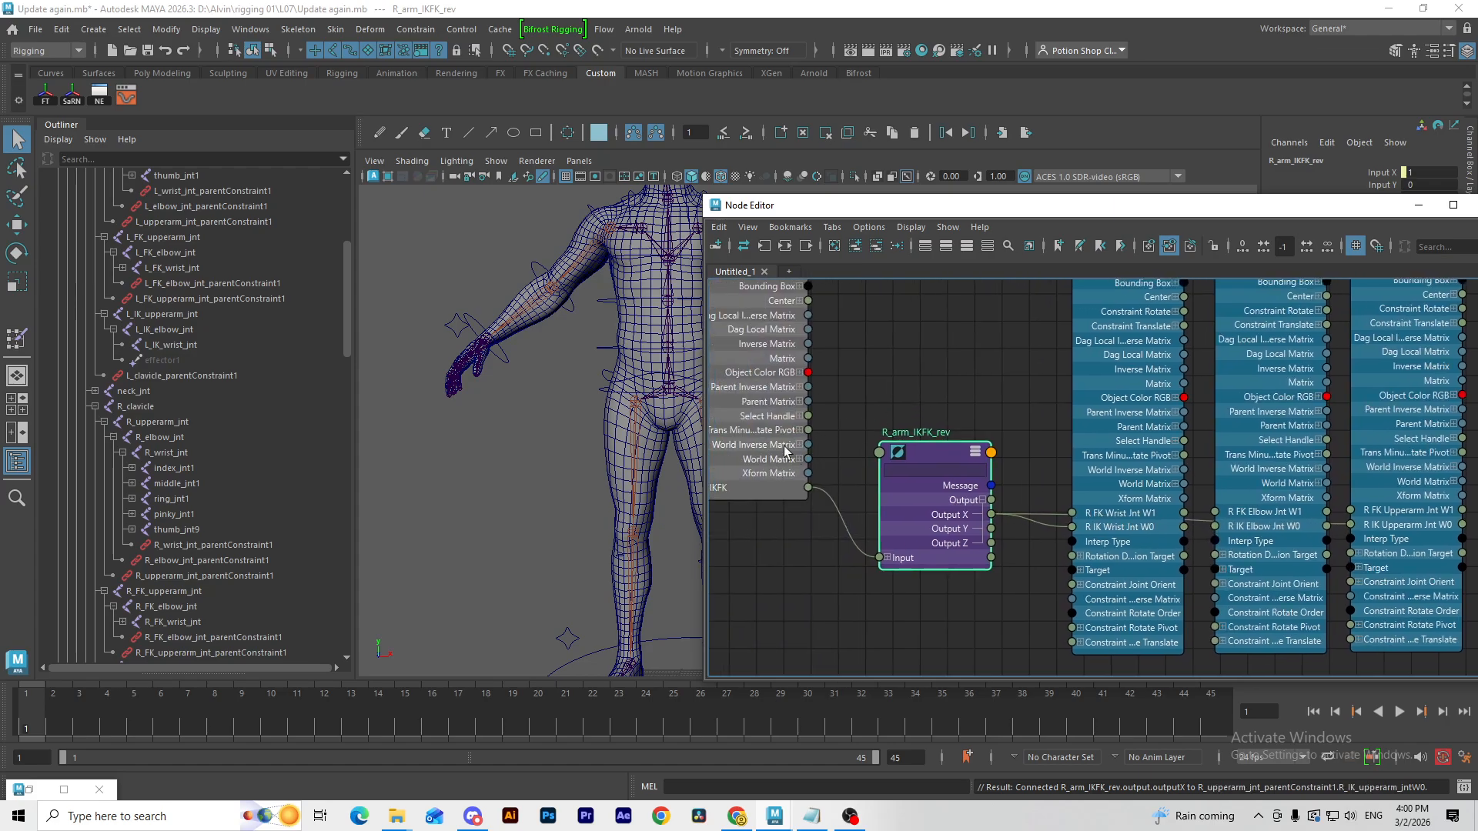
drag(786, 450, 944, 376)
alt+middle_drag(982, 437, 896, 426)
drag(893, 401, 986, 502)
drag(893, 402, 1128, 502)
drag(893, 401, 1264, 501)
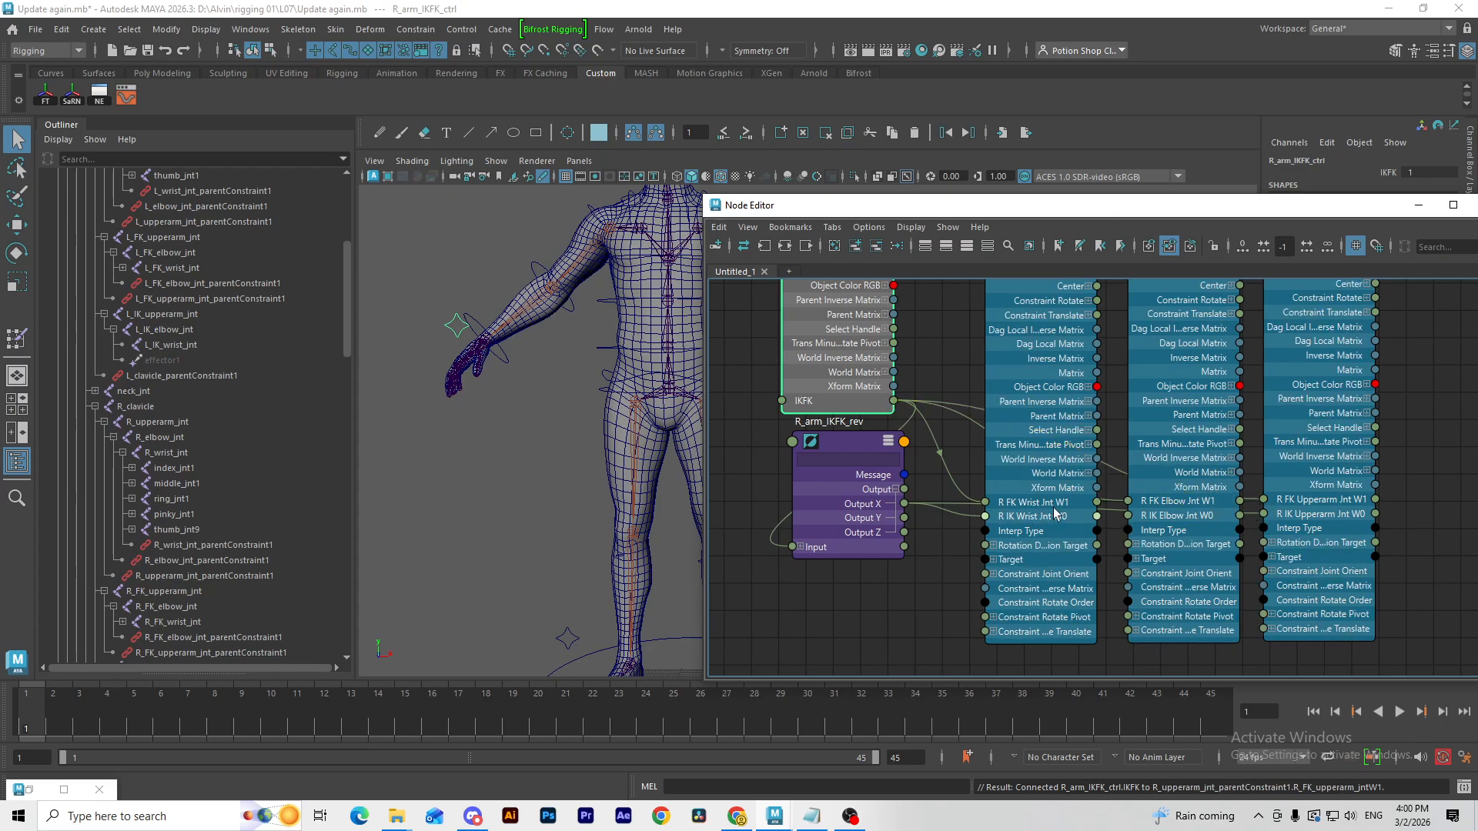
Step: Minimize the Node Editor and clear the selection in the scene
alt+middle_drag(1048, 440, 1021, 261)
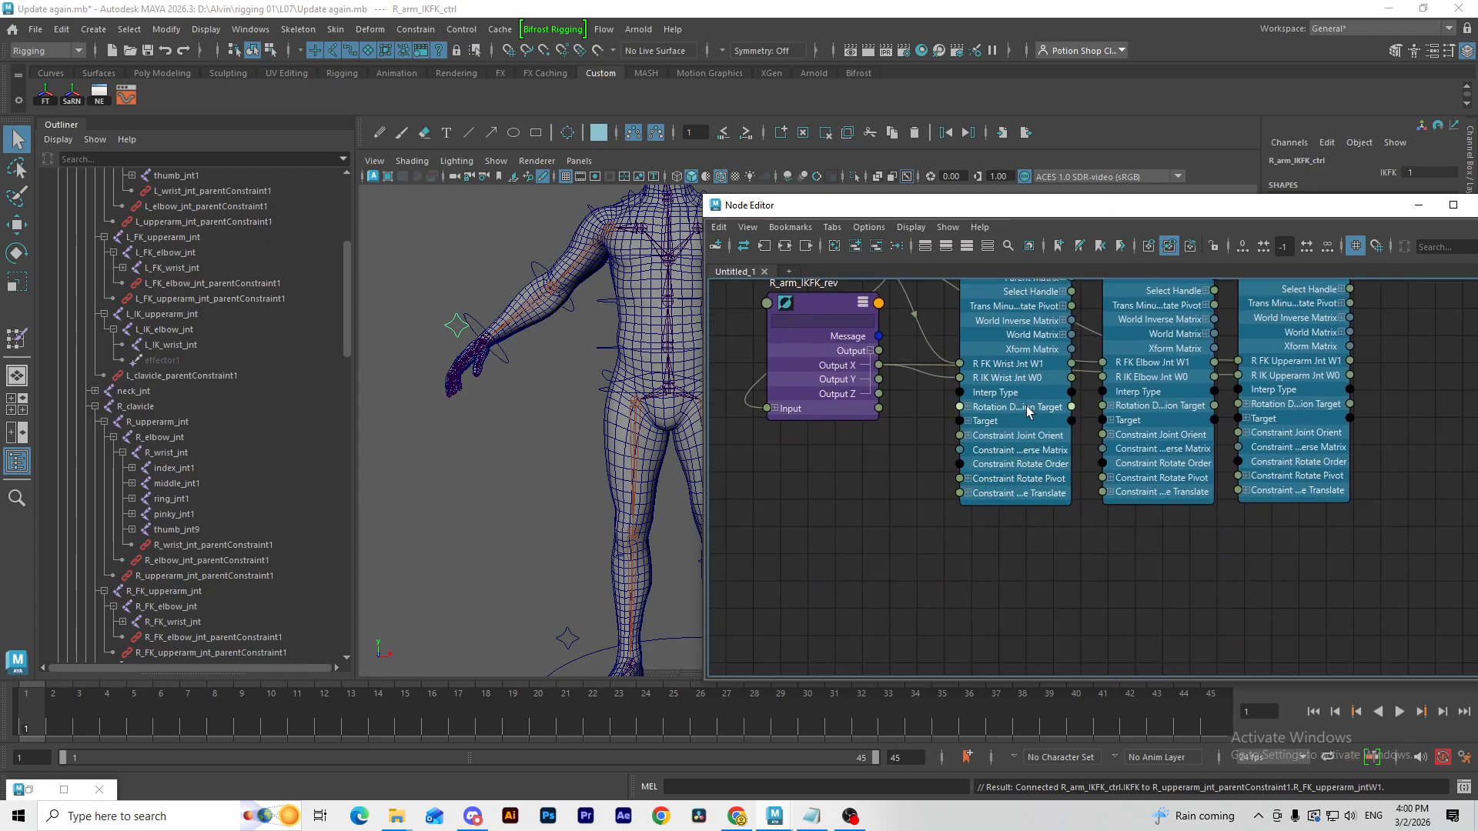
drag(1027, 408, 1040, 414)
alt+middle_drag(925, 472, 904, 512)
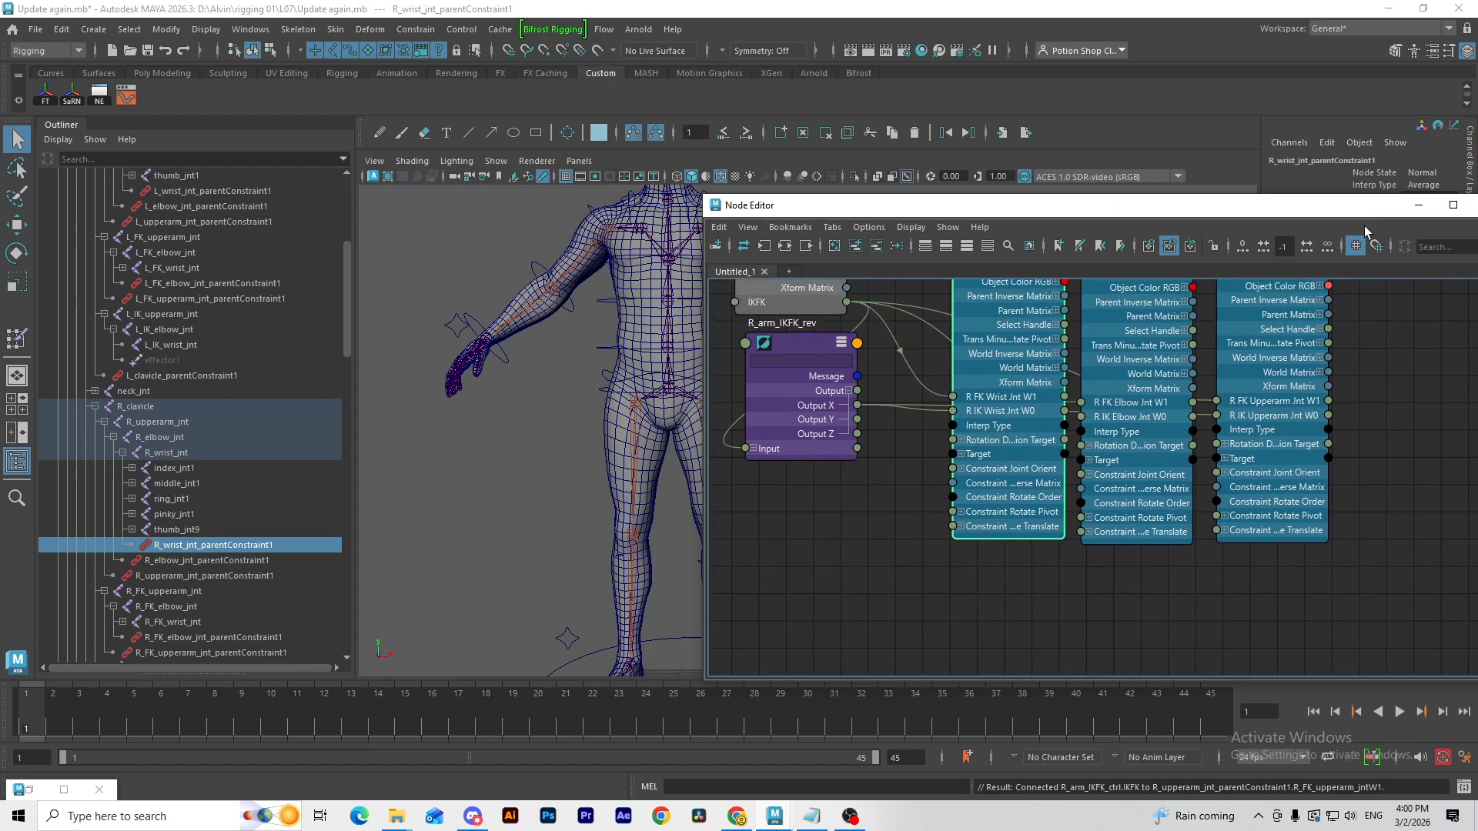
click(1417, 205)
click(1037, 341)
alt+middle_drag(642, 384, 754, 358)
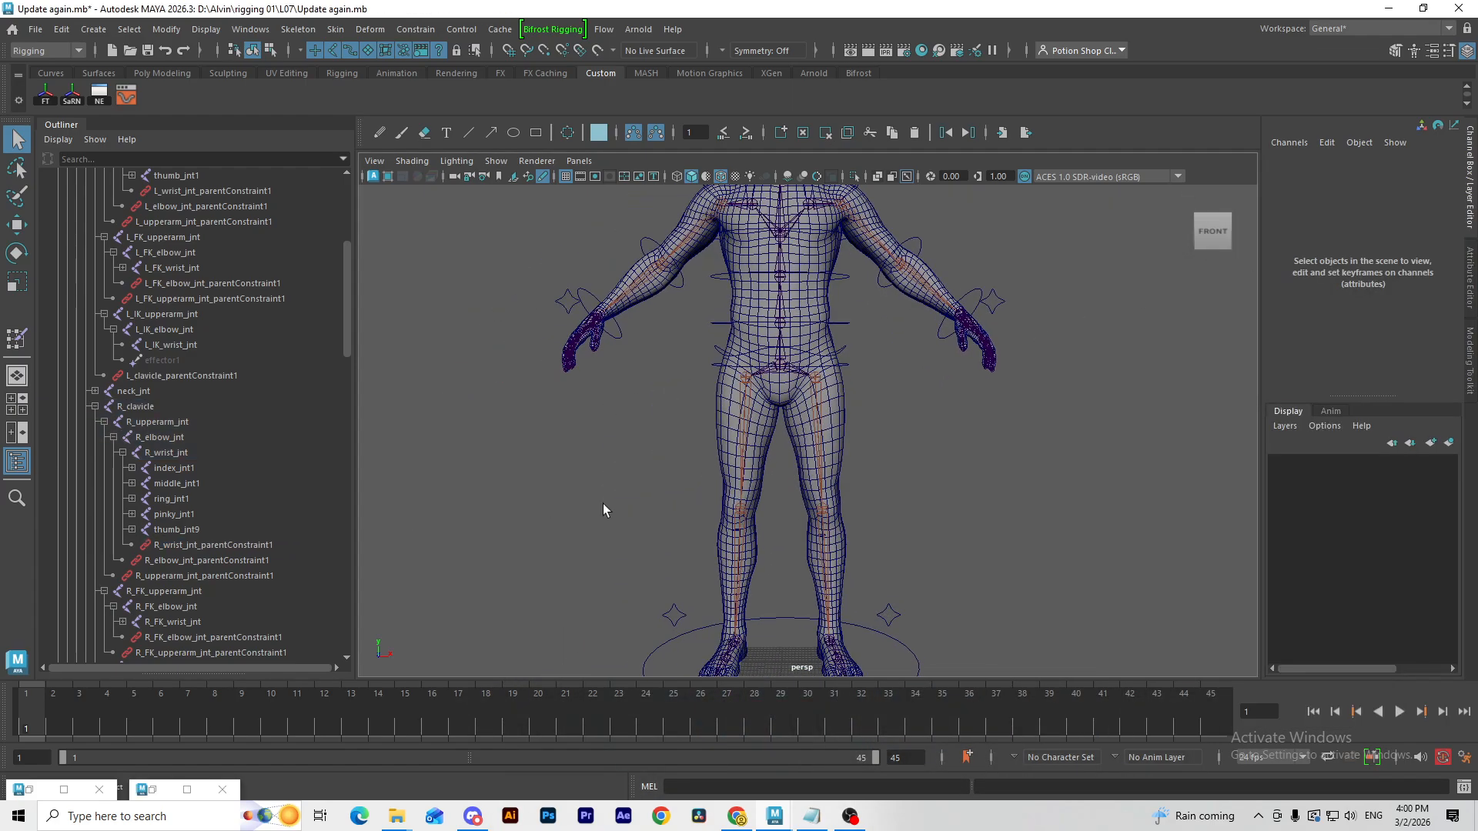
scroll(115, 516, down, 15)
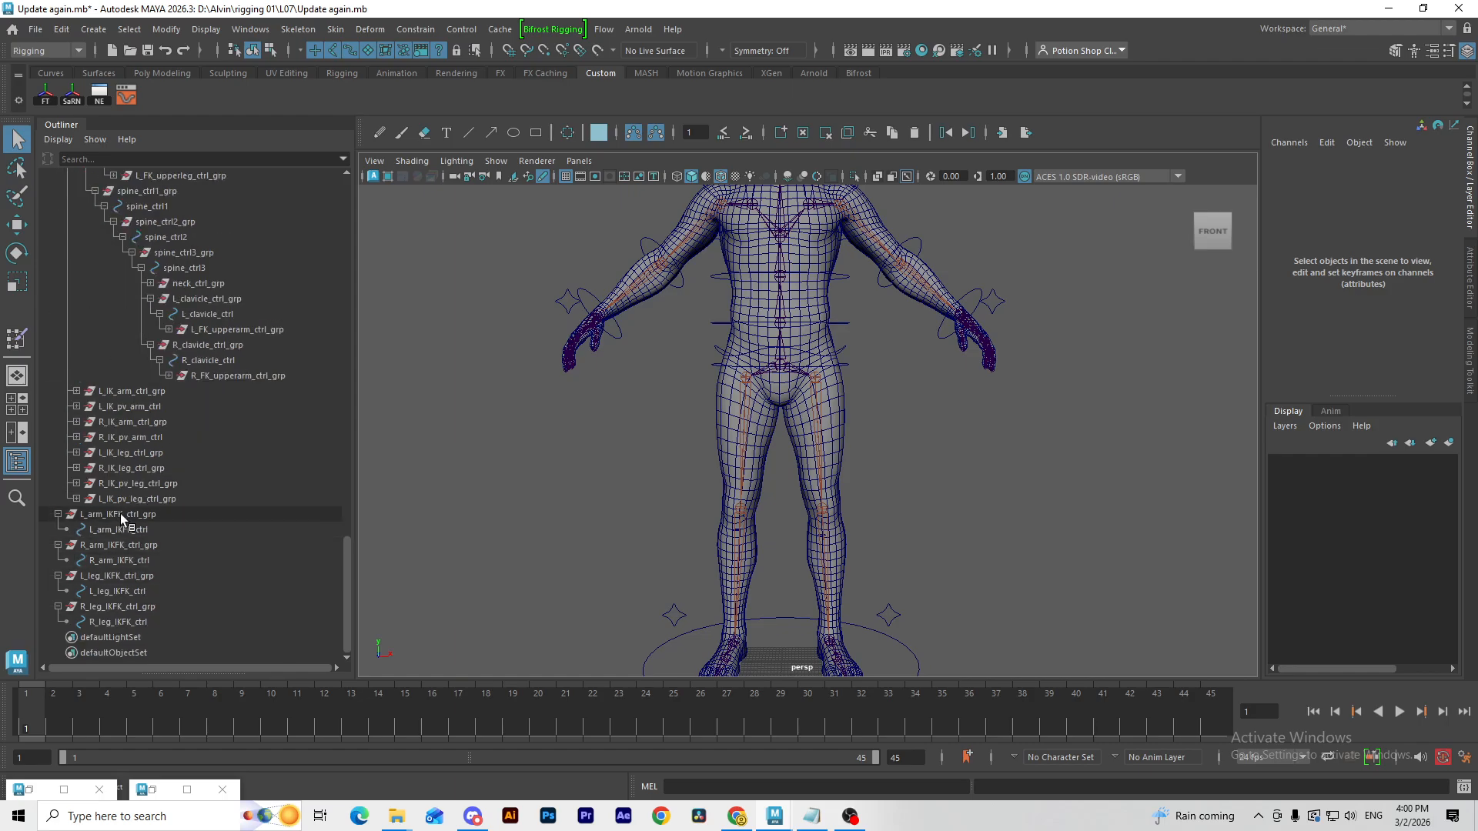
alt+middle_drag(890, 330, 880, 389)
alt+drag(893, 451, 896, 457)
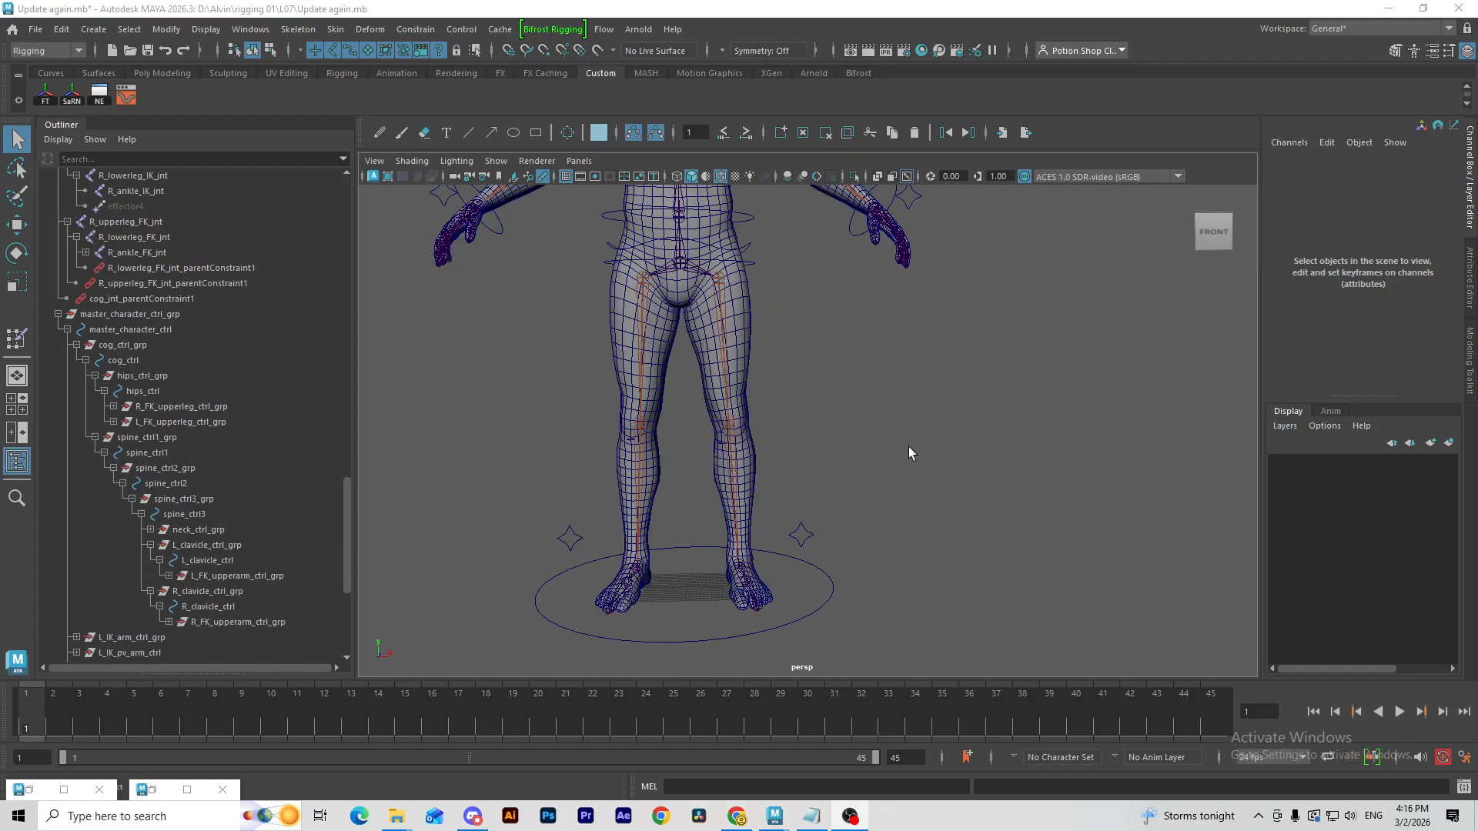
Step: Select the left wrist joint on the model and locate it in the joint hierarchy
mouse_move(787, 531)
alt+mouse_down()
mouse_move(802, 556)
mouse_move(779, 554)
alt+mouse_up()
alt+middle_drag(787, 636, 776, 567)
alt+middle_drag(903, 190, 873, 344)
click(882, 350)
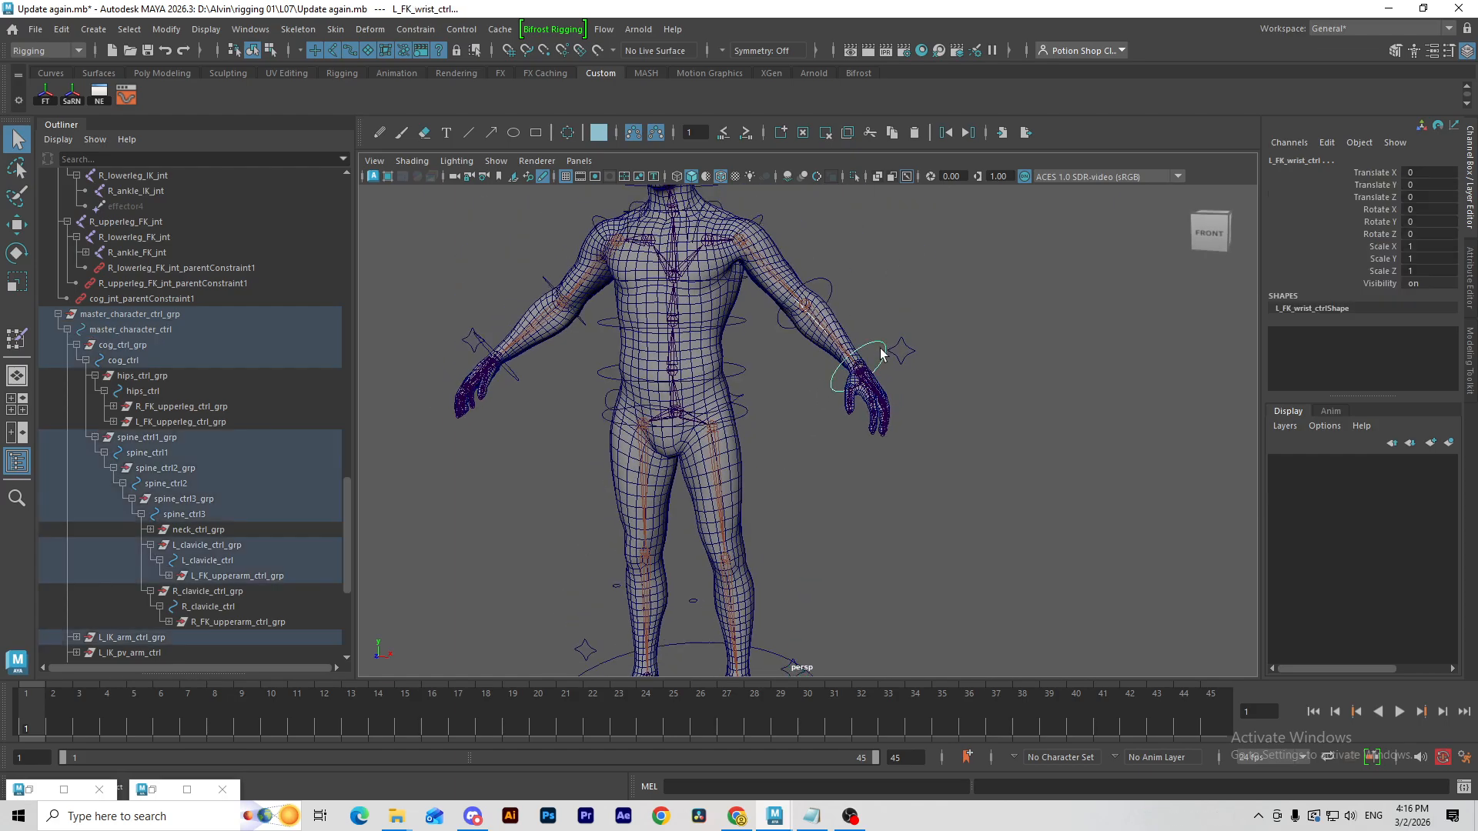
click(876, 387)
key(f)
alt+drag(875, 387, 811, 412)
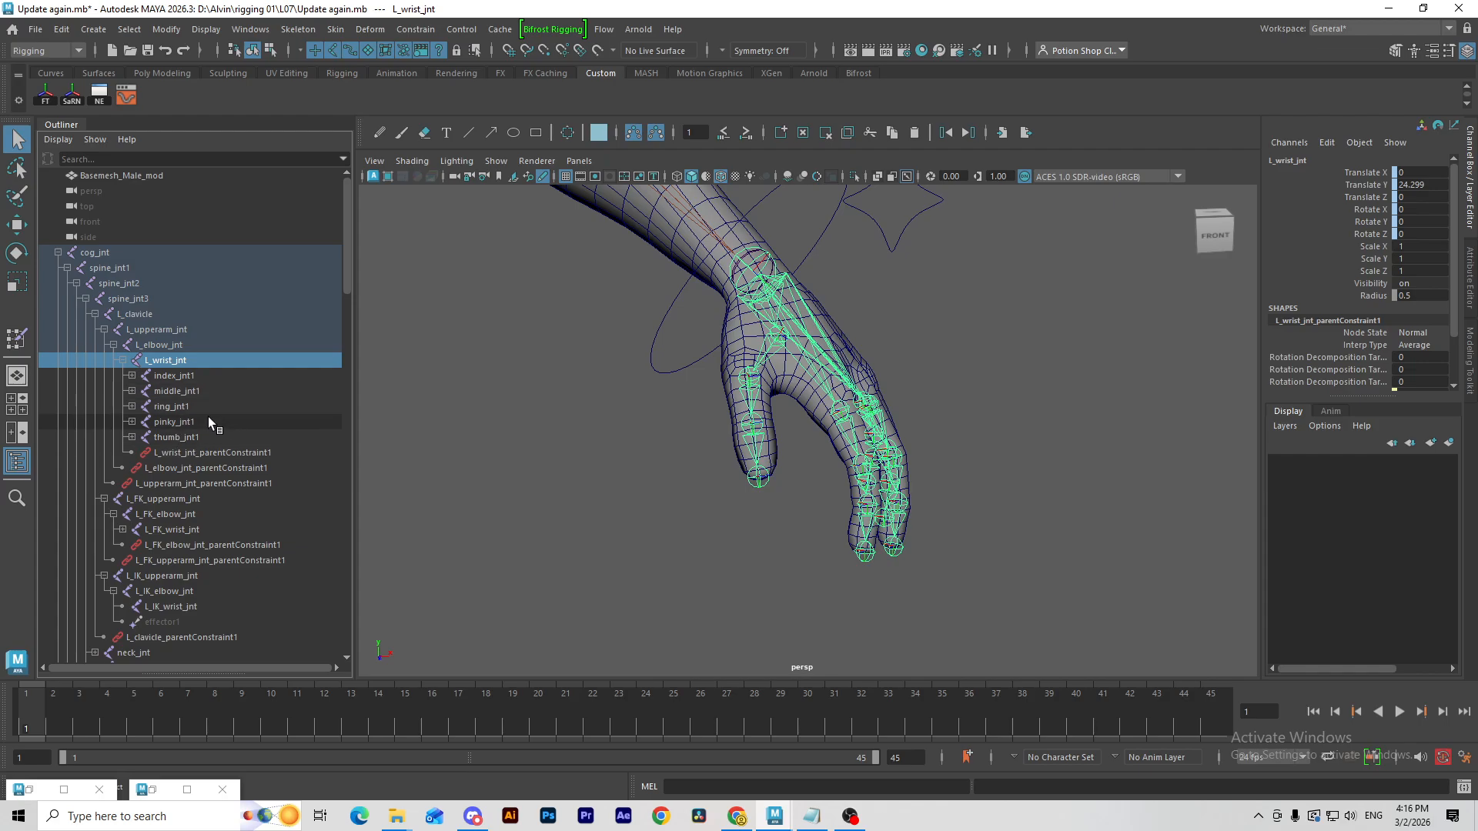
Step: Freeze the translate, rotate and scale transformations of L_IK_wrist_jnt
click(196, 605)
alt+drag(853, 376, 751, 319)
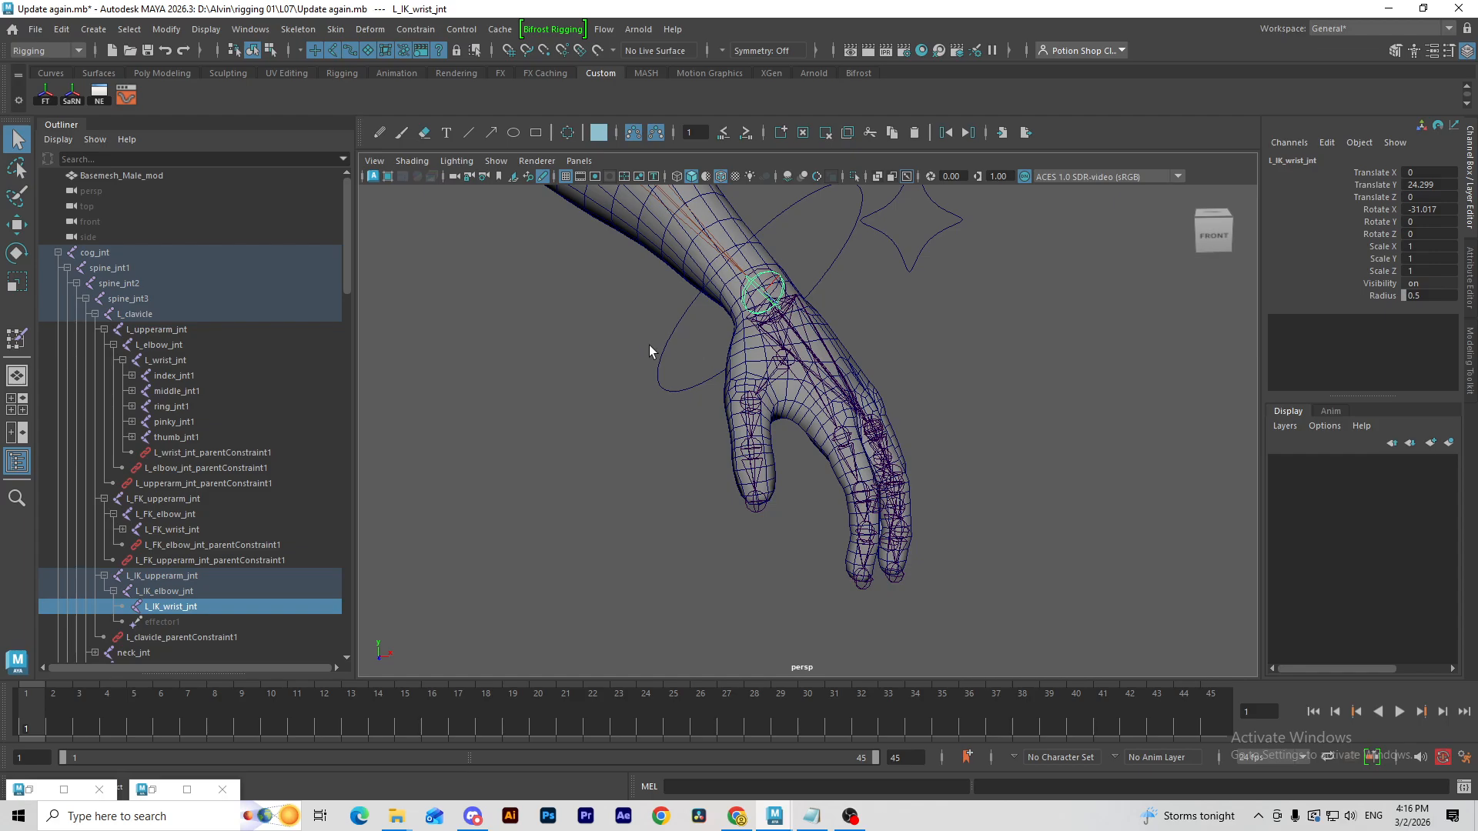
alt+drag(650, 347, 633, 451)
mouse_move(1371, 211)
mouse_down()
mouse_move(1375, 253)
mouse_move(1384, 213)
mouse_up()
click(1378, 197)
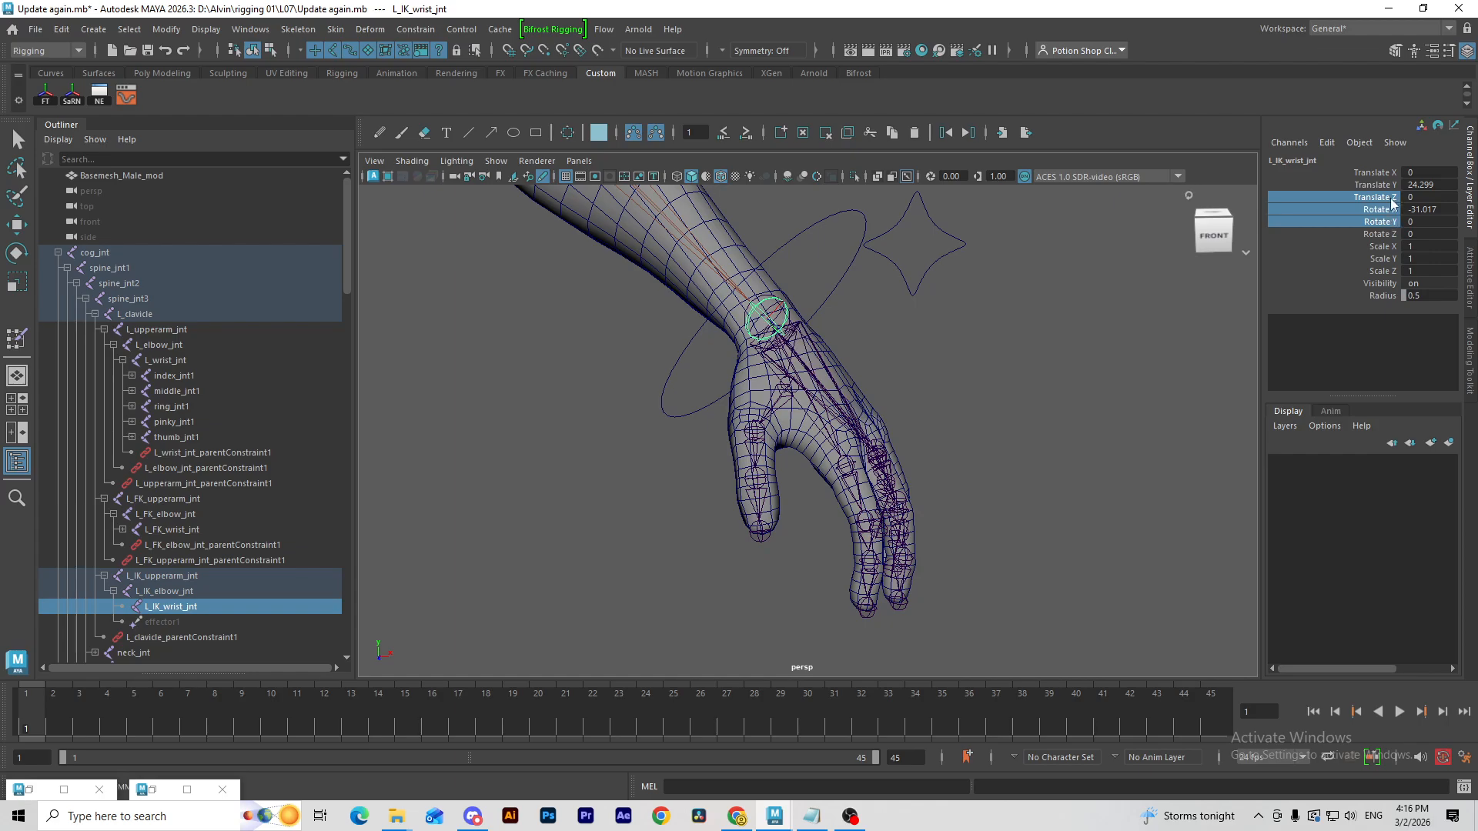
key(w)
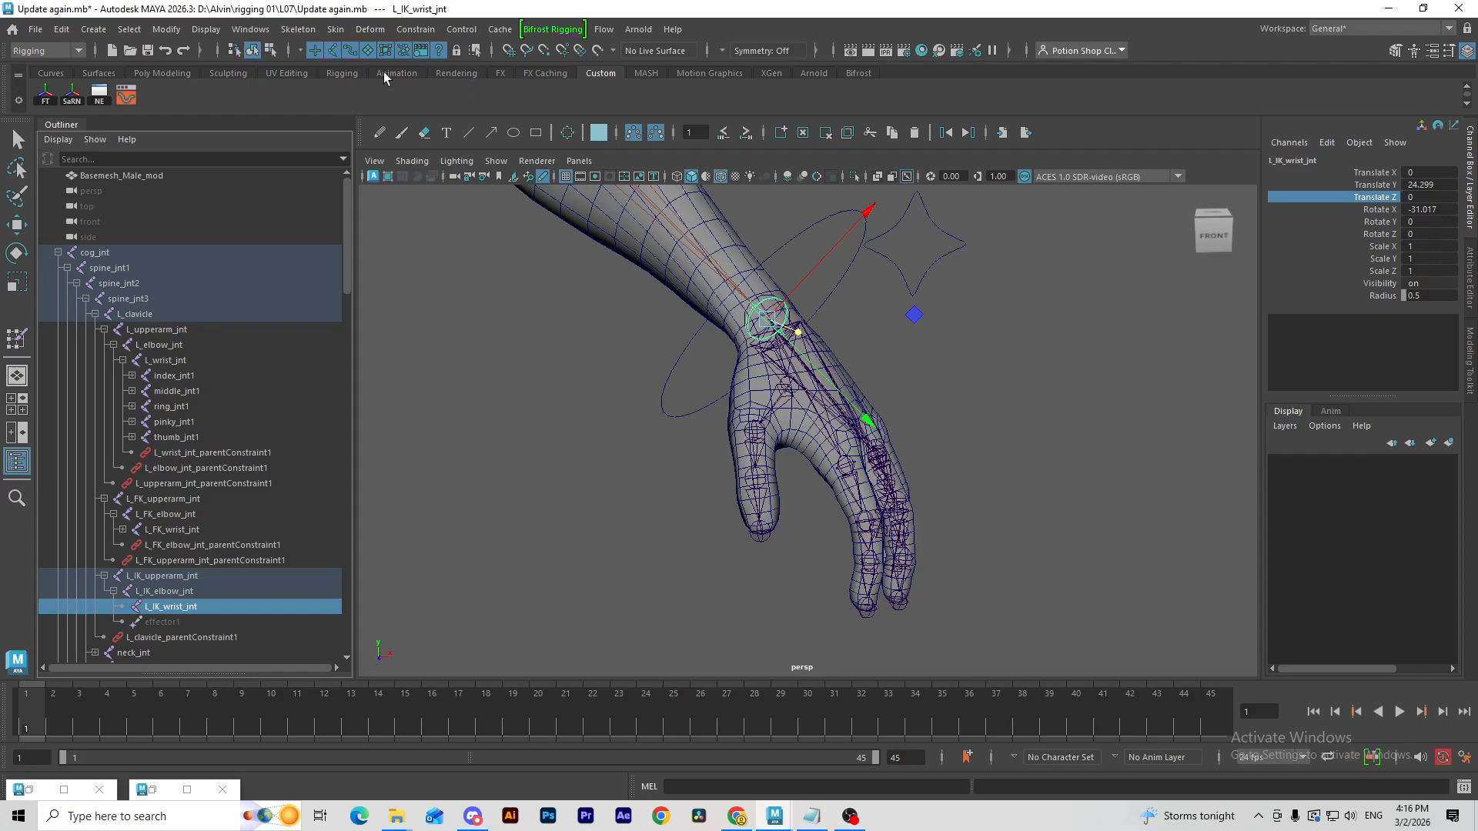
click(136, 74)
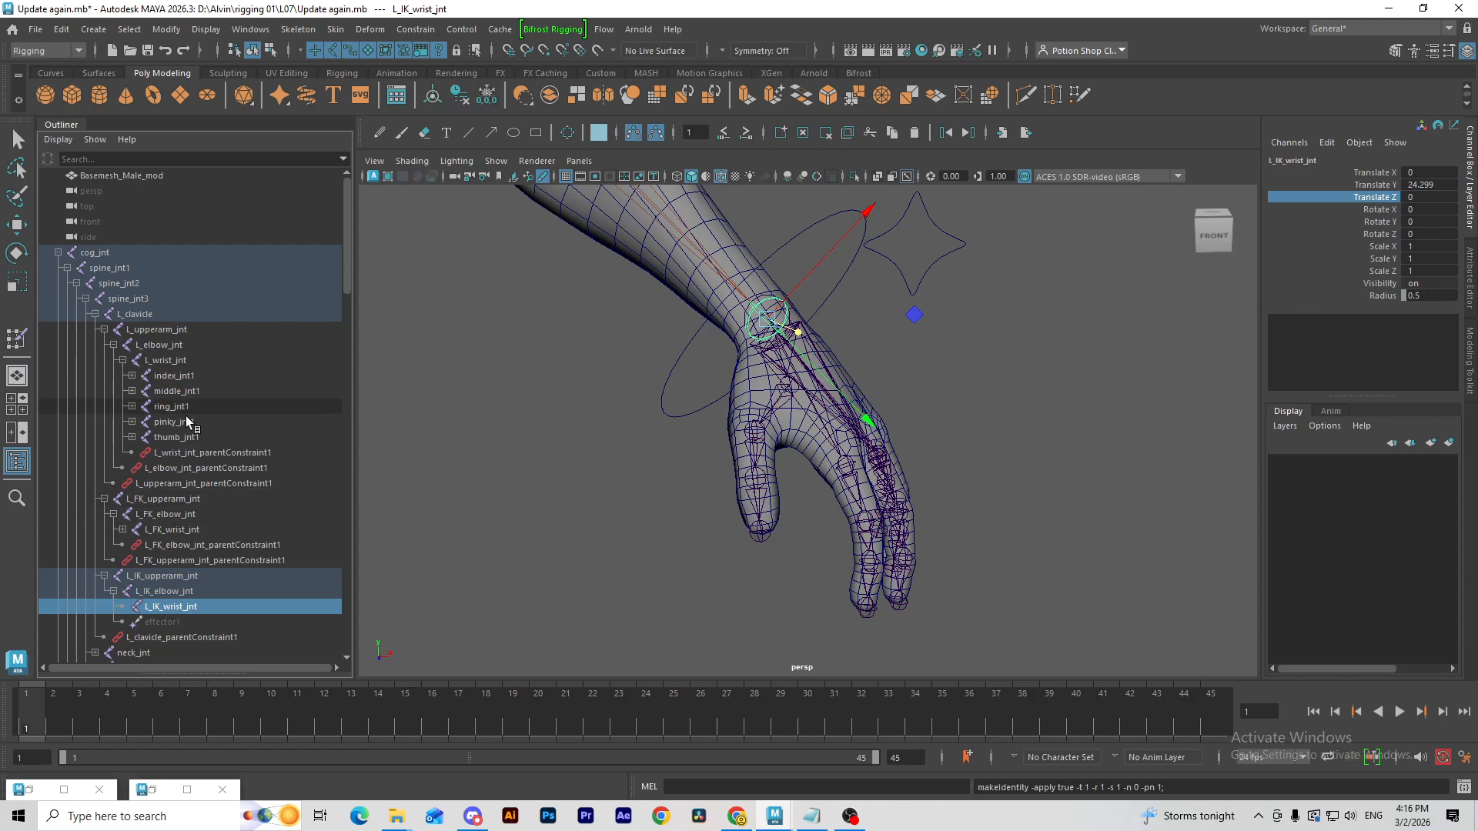
Step: Check the transform values of R_IK_wrist_jnt and R_FK_elbow_jnt, and return to L_IK_wrist_jnt
scroll(174, 428, down, 5)
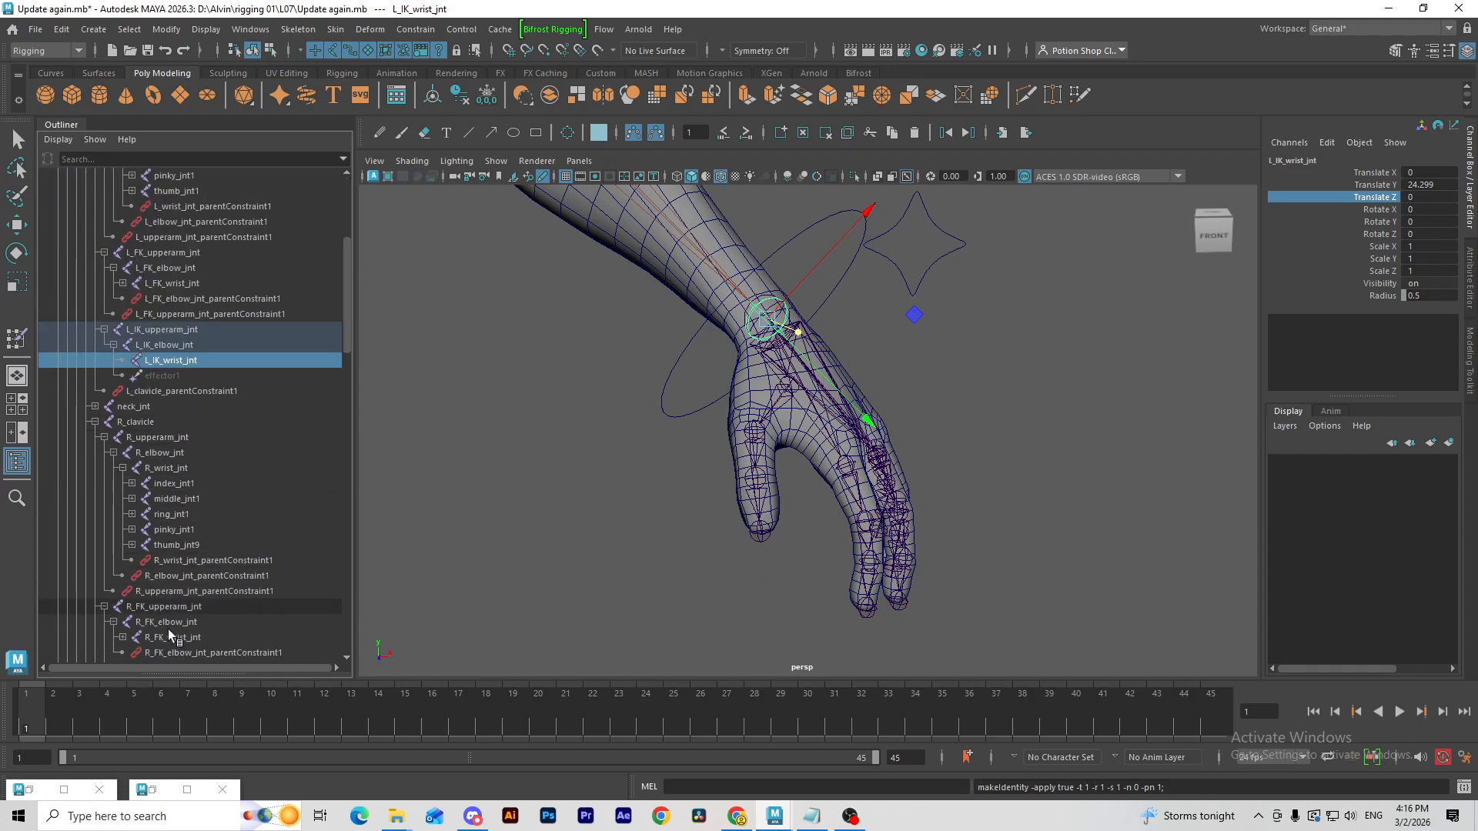
scroll(170, 608, down, 3)
click(168, 589)
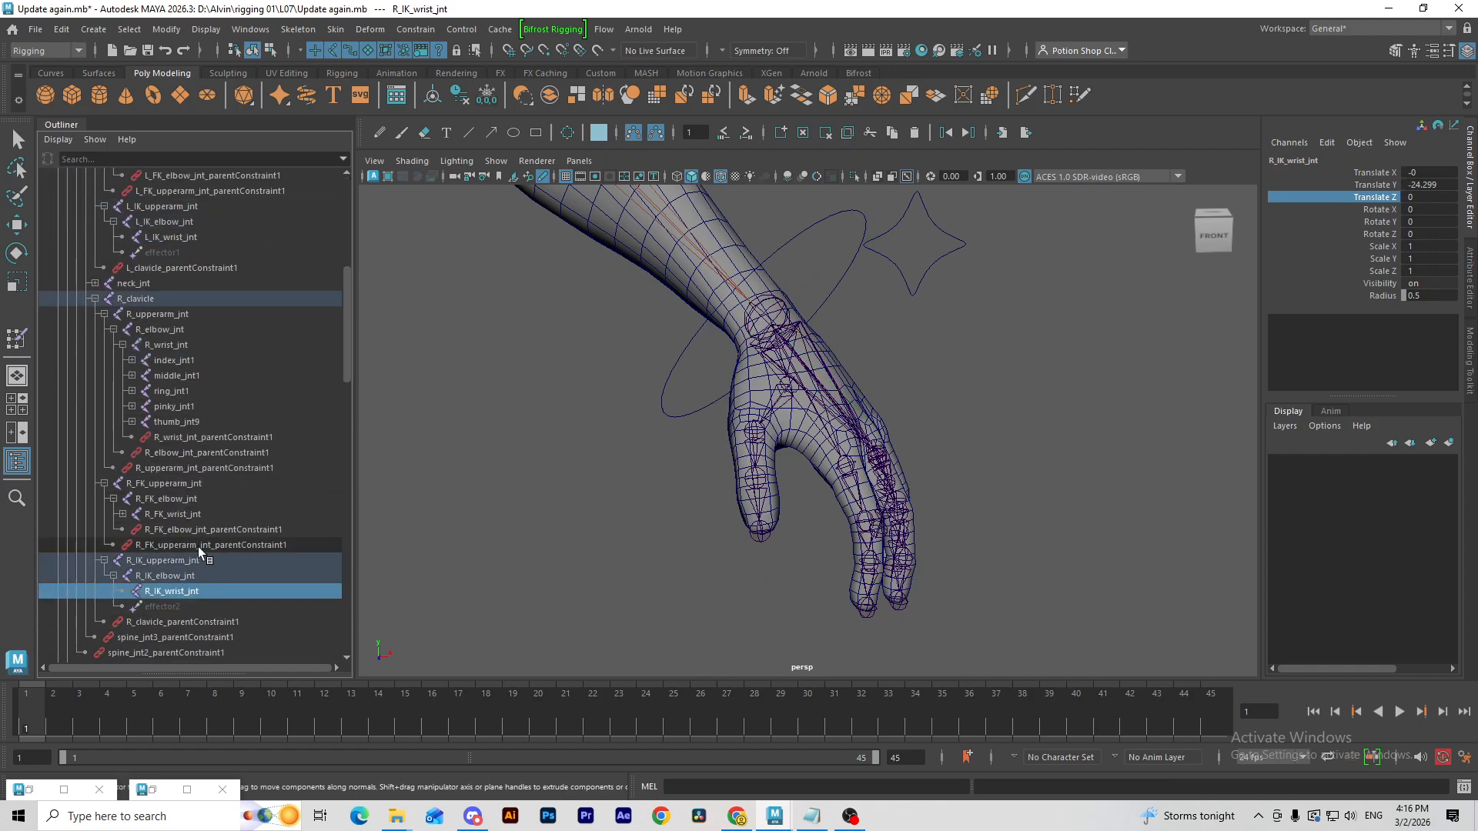
click(197, 500)
alt+middle_drag(649, 337, 702, 429)
key(w)
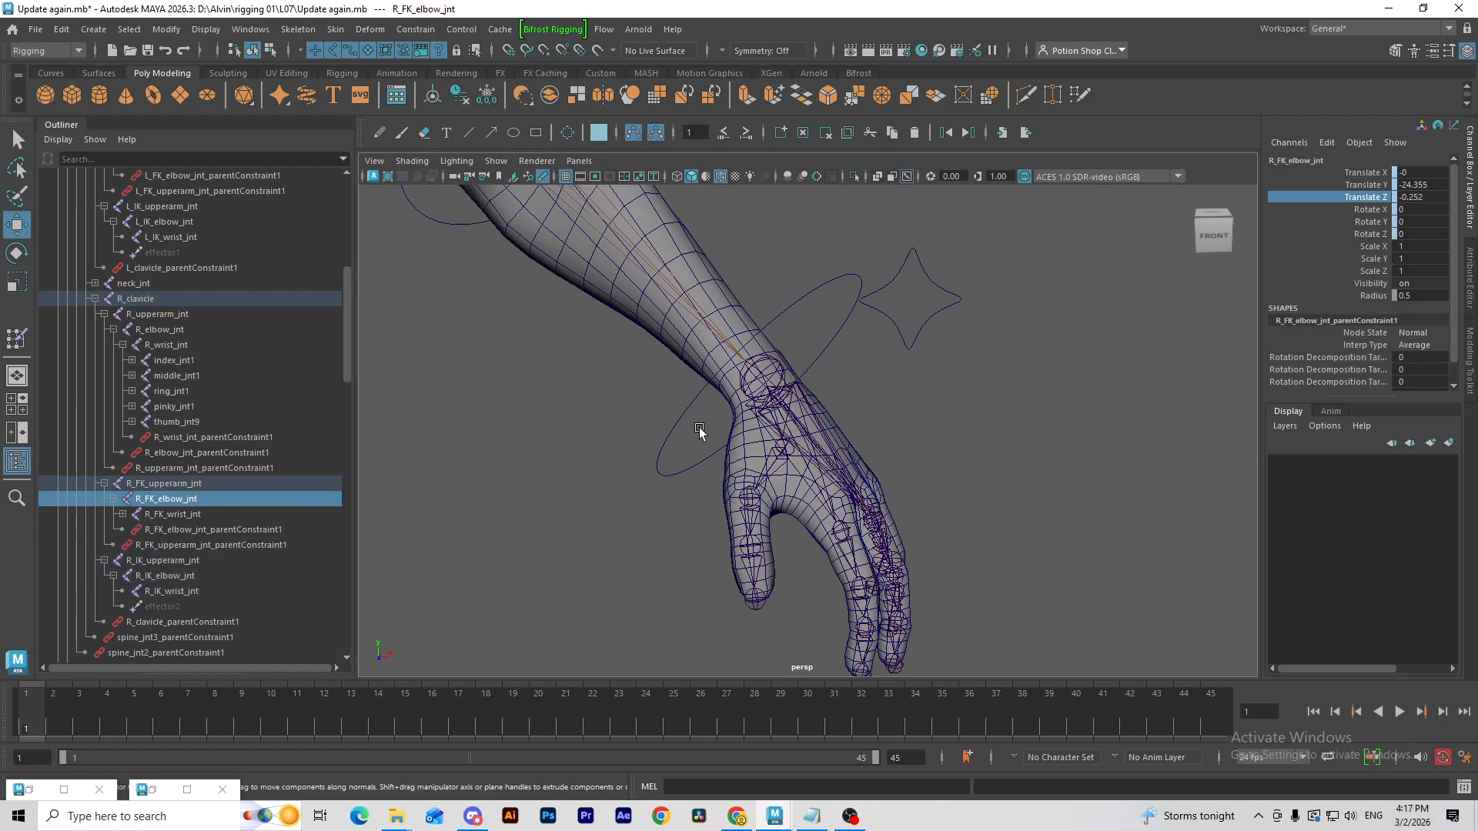
scroll(173, 357, up, 5)
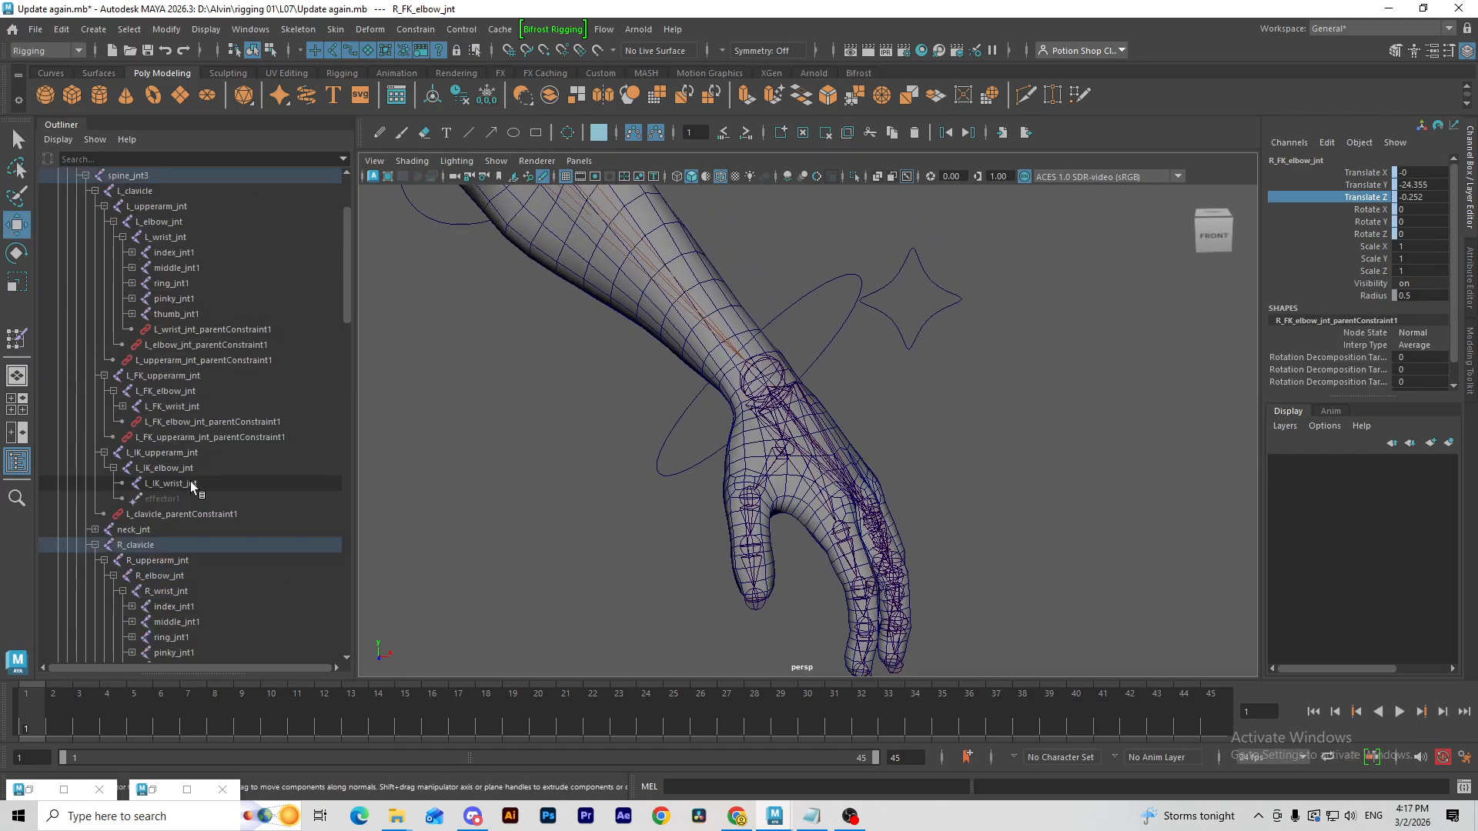
click(191, 482)
alt+drag(931, 411, 828, 393)
Step: Locate L_IK_arm_ctrl in the hierarchy from the left wrist controls and inspect its axis orientation
click(667, 431)
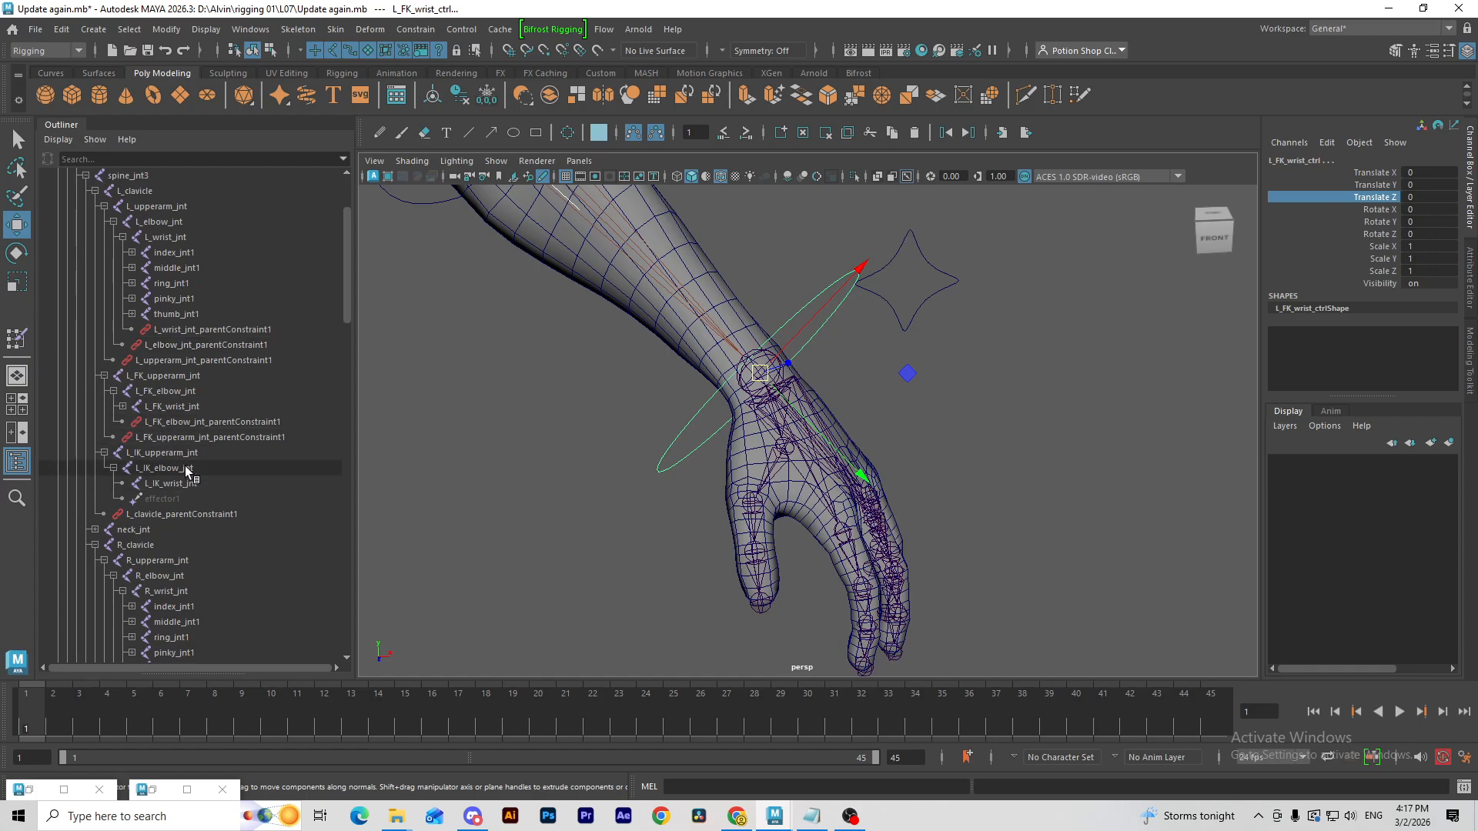
key(q)
key(f)
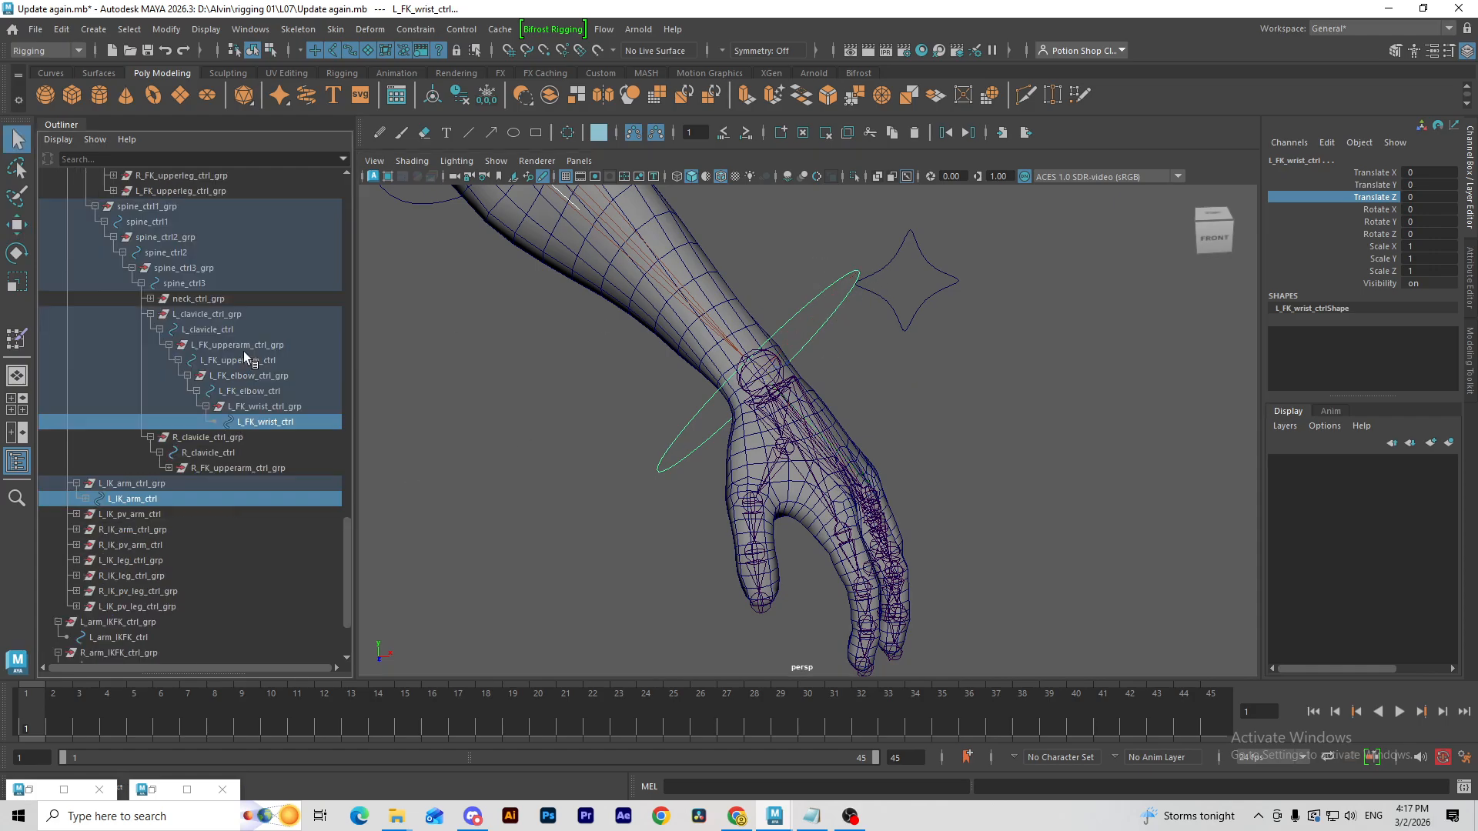
click(143, 501)
key(w)
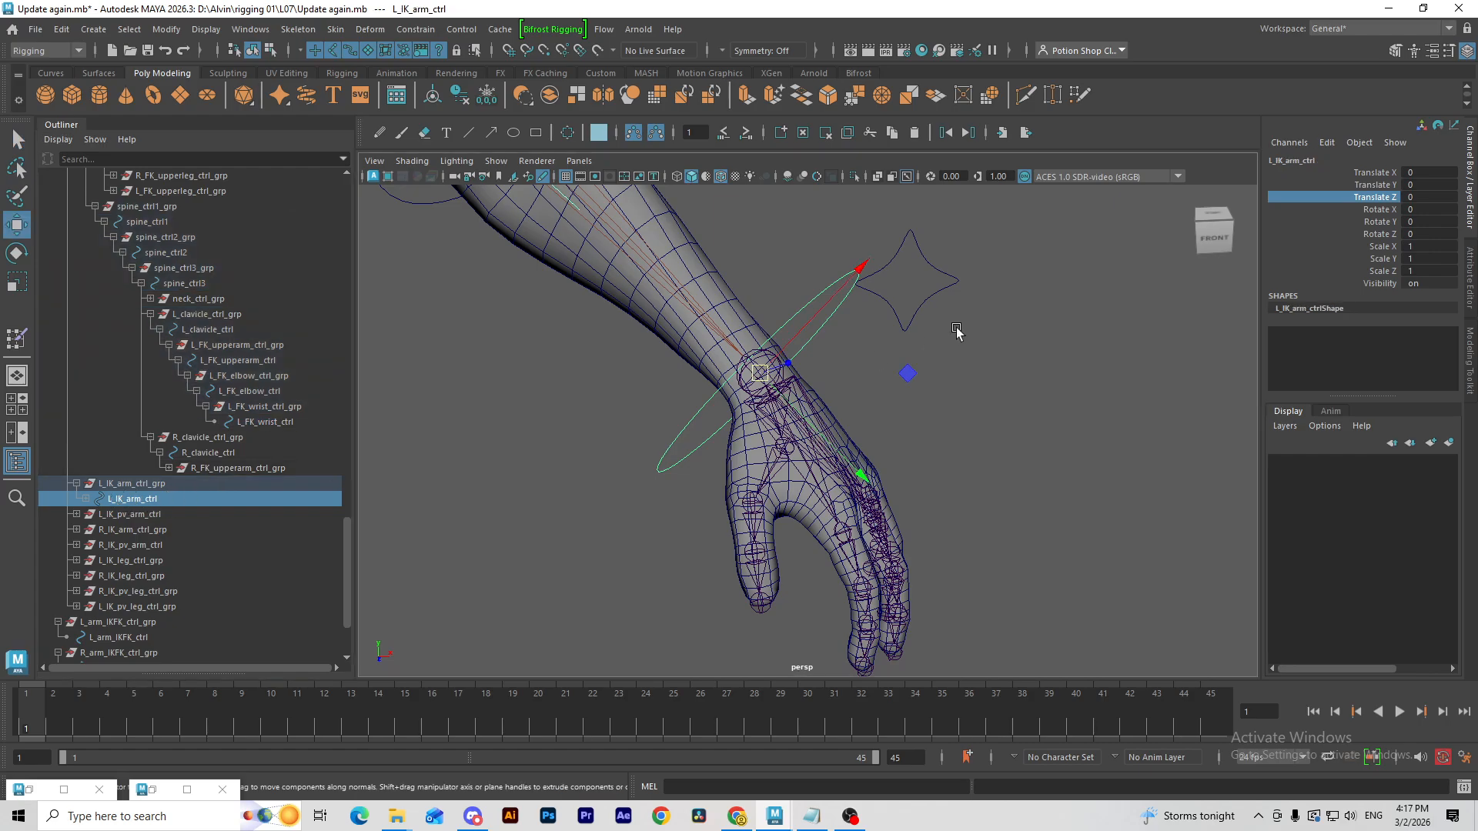
key(f)
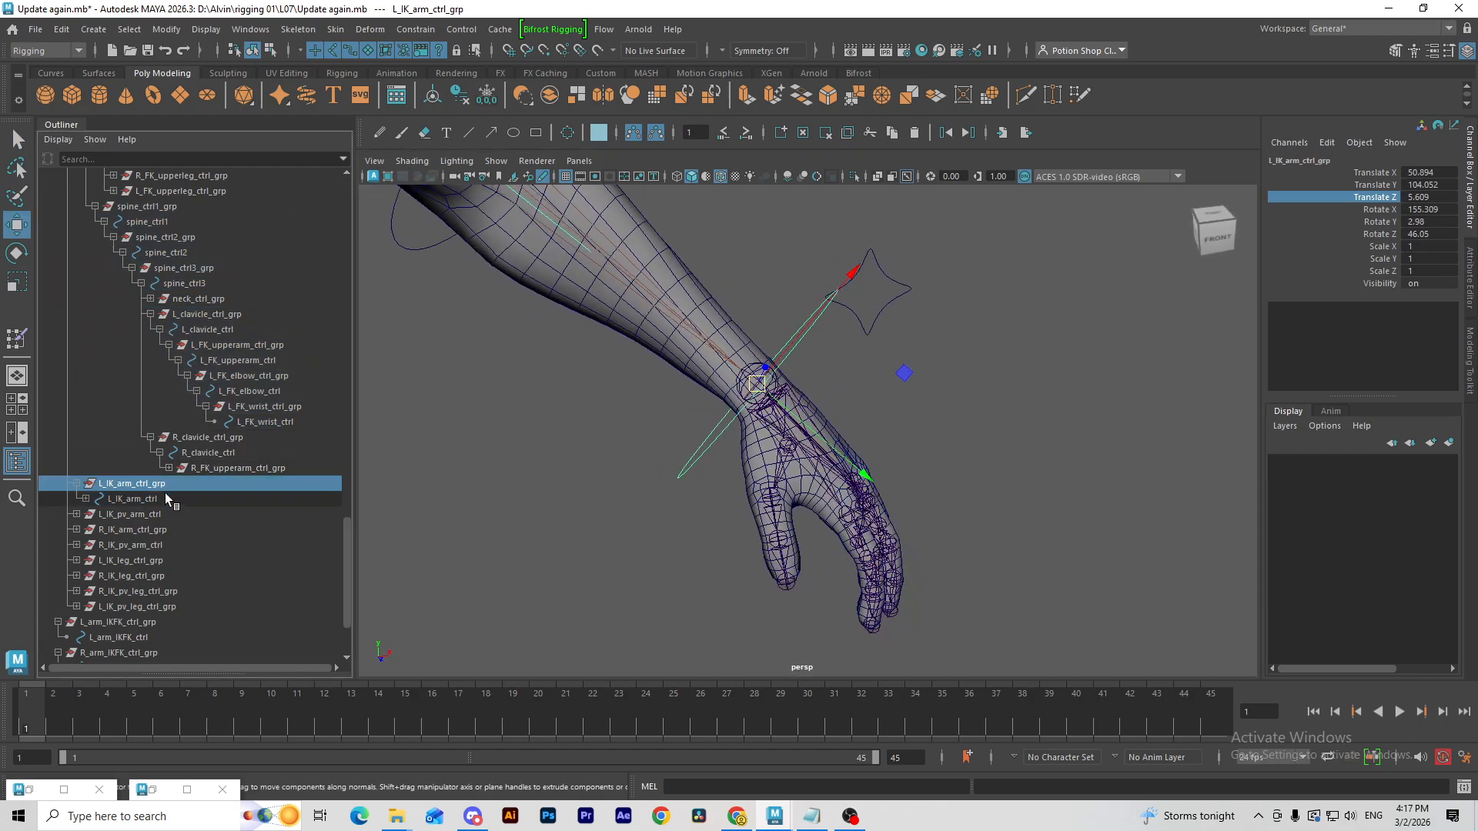
Step: Set Rotate X, Y and Z of L_IK_arm_ctrl_grp to 0
click(166, 485)
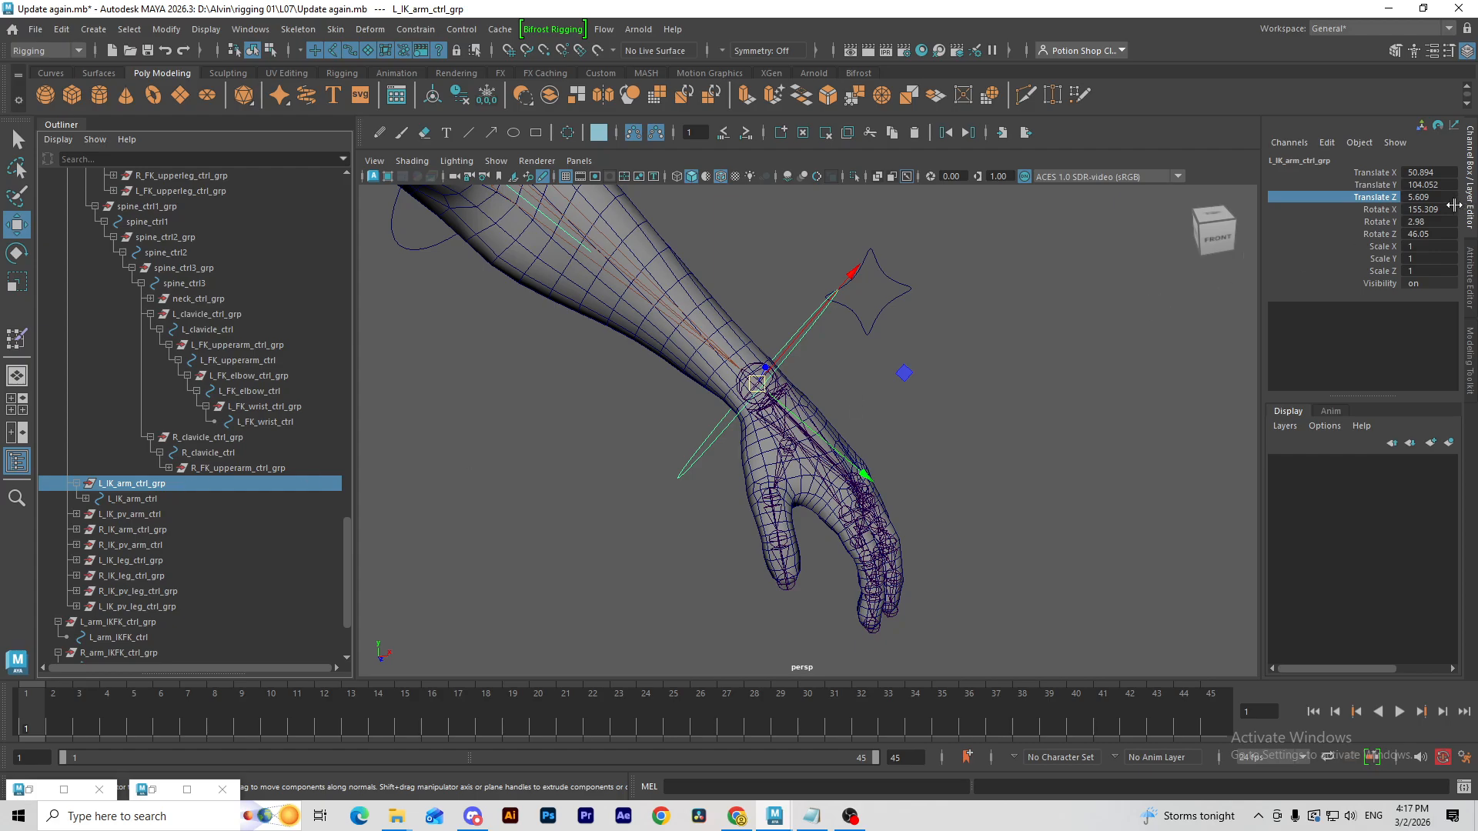
drag(1430, 210, 1438, 223)
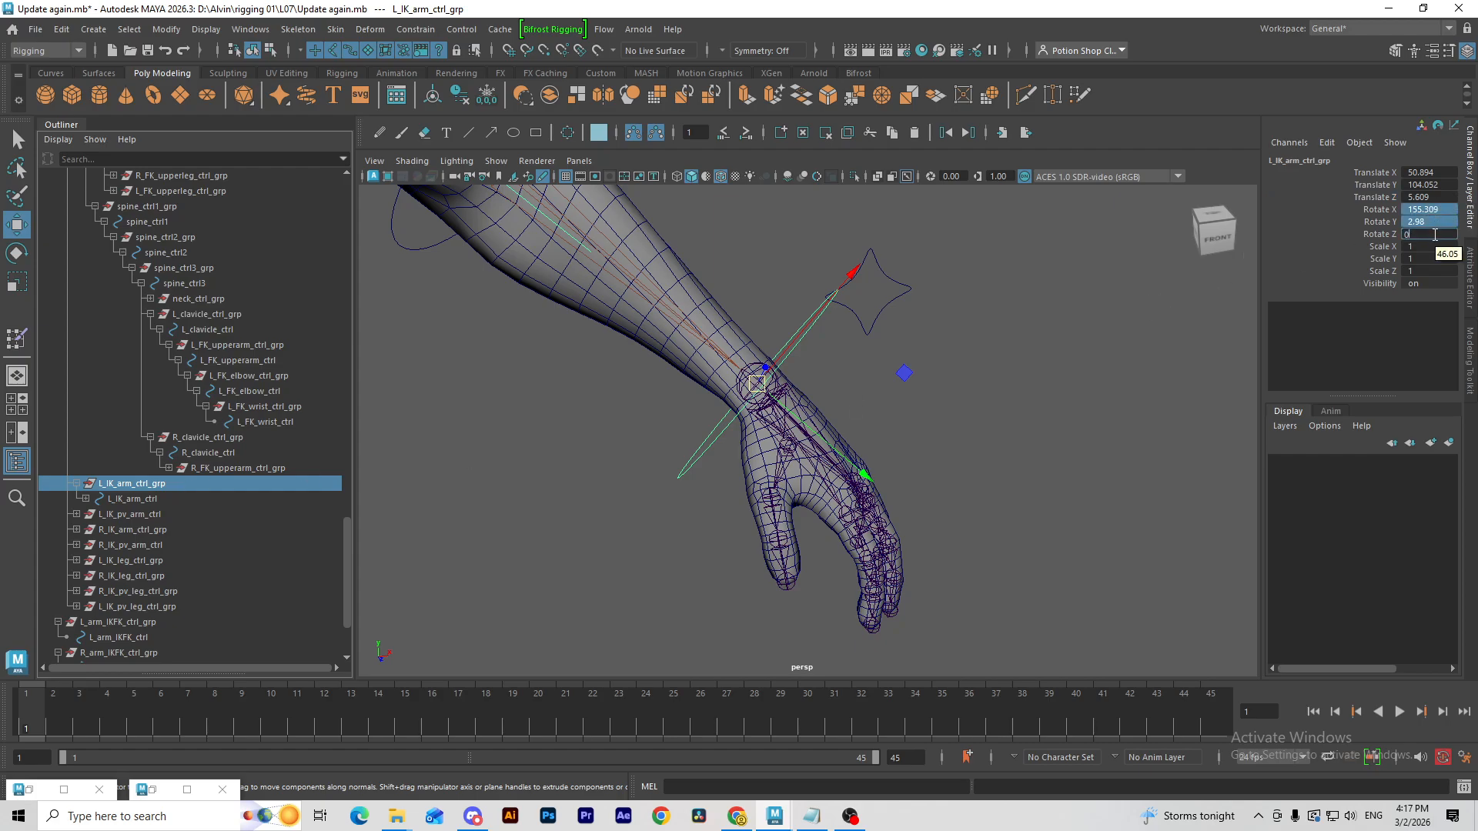
key(Return)
alt+middle_drag(865, 496, 851, 544)
alt+drag(851, 544, 771, 467)
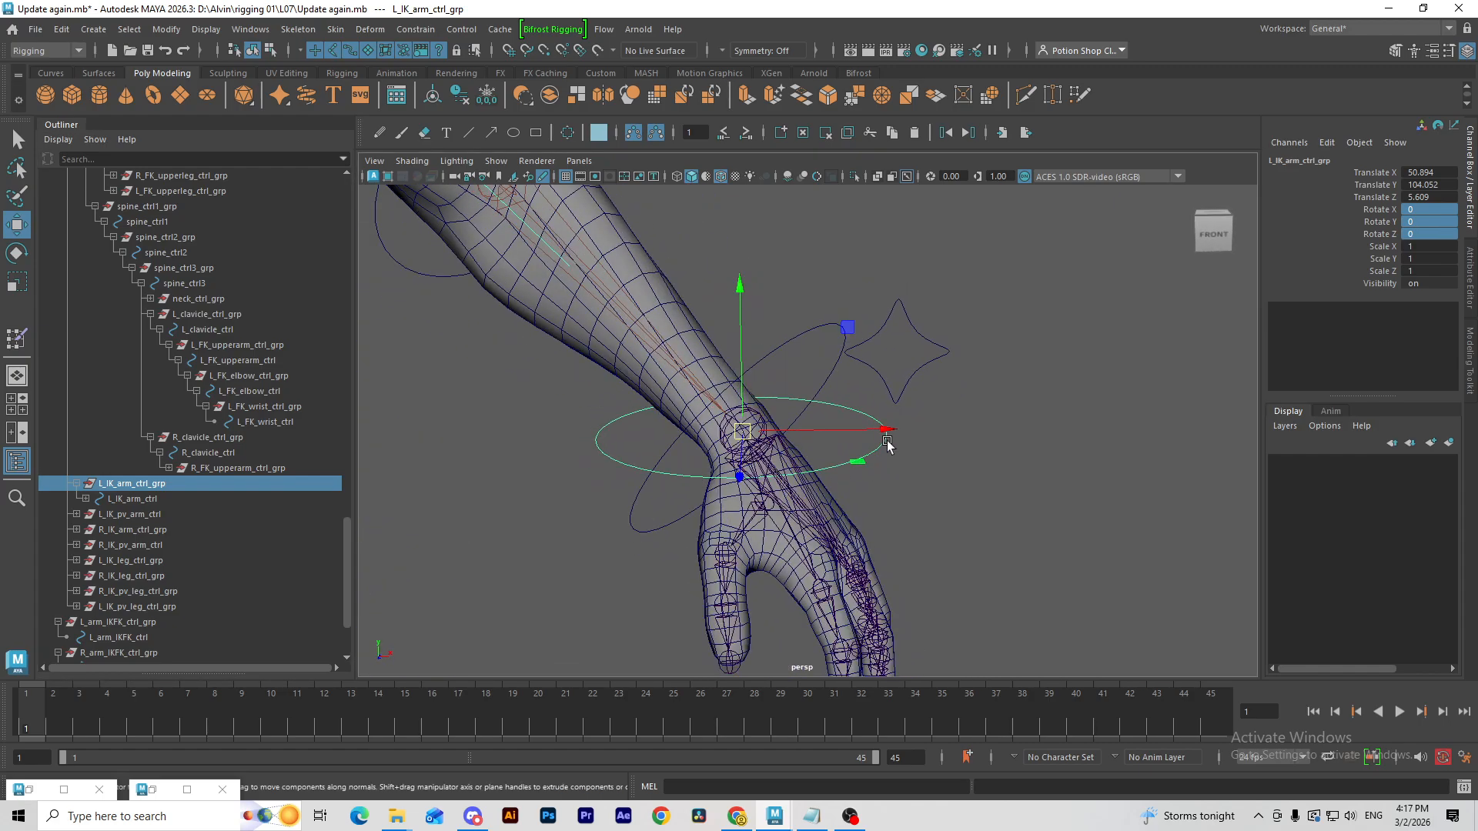
alt+drag(884, 495, 912, 545)
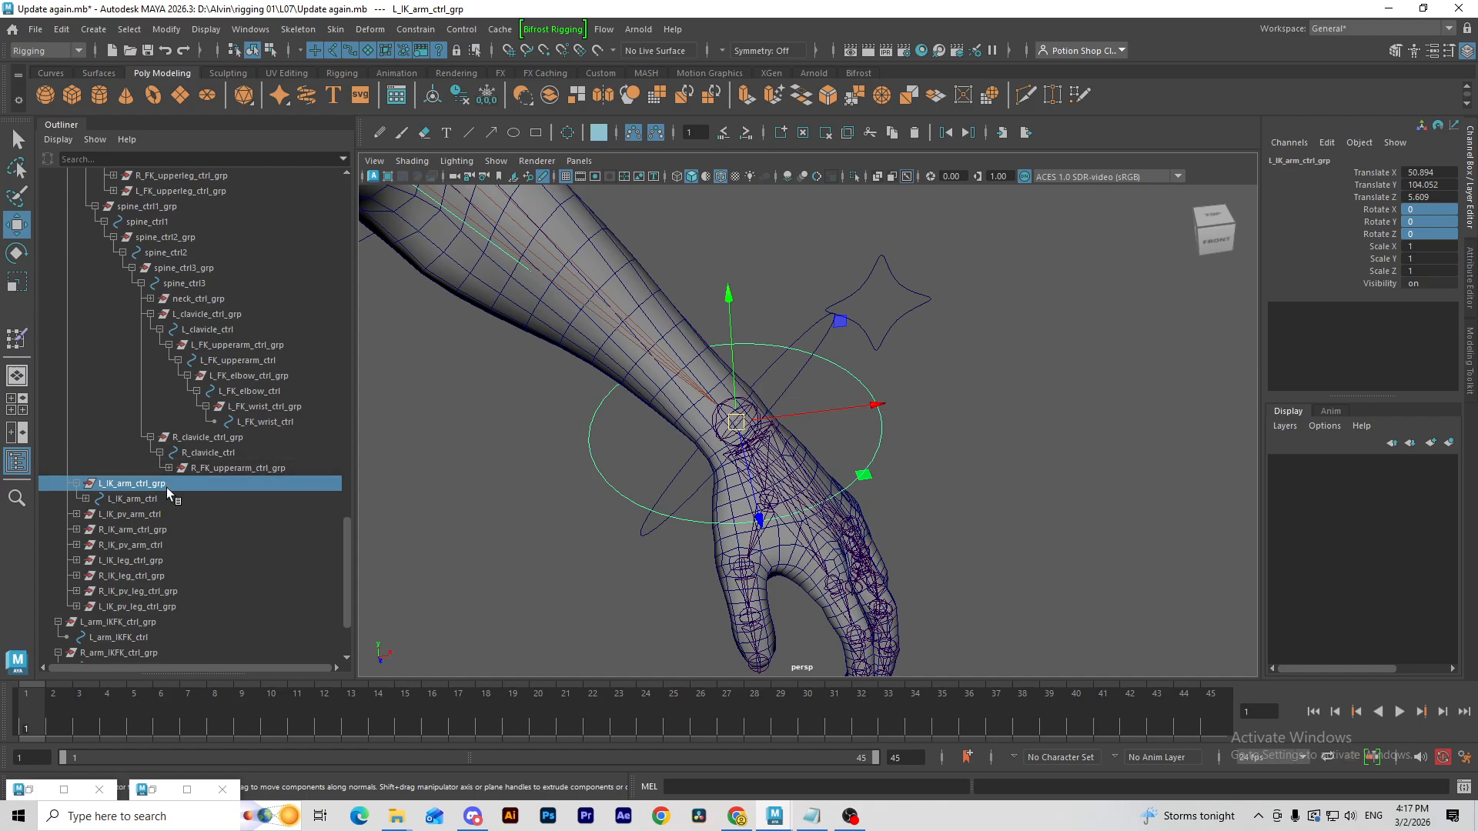
Step: Test L_IK_arm_ctrl by moving it in the viewport, and undo the move
click(955, 460)
click(873, 447)
alt+drag(855, 436, 790, 396)
scroll(685, 445, down, 5)
scroll(769, 425, up, 4)
key(ctrl+z)
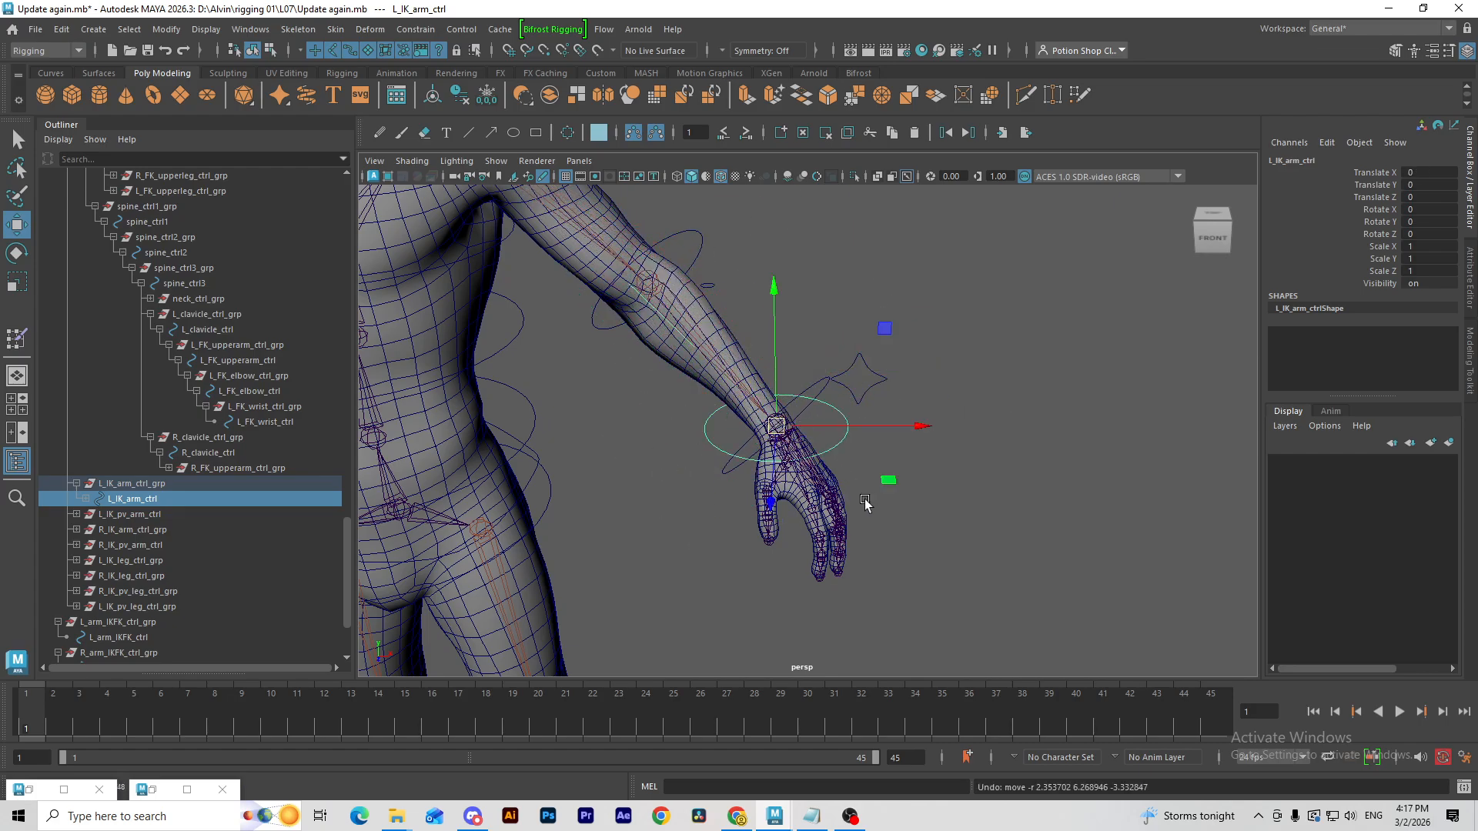
scroll(858, 495, up, 3)
alt+drag(820, 484, 905, 439)
key(q)
key(w)
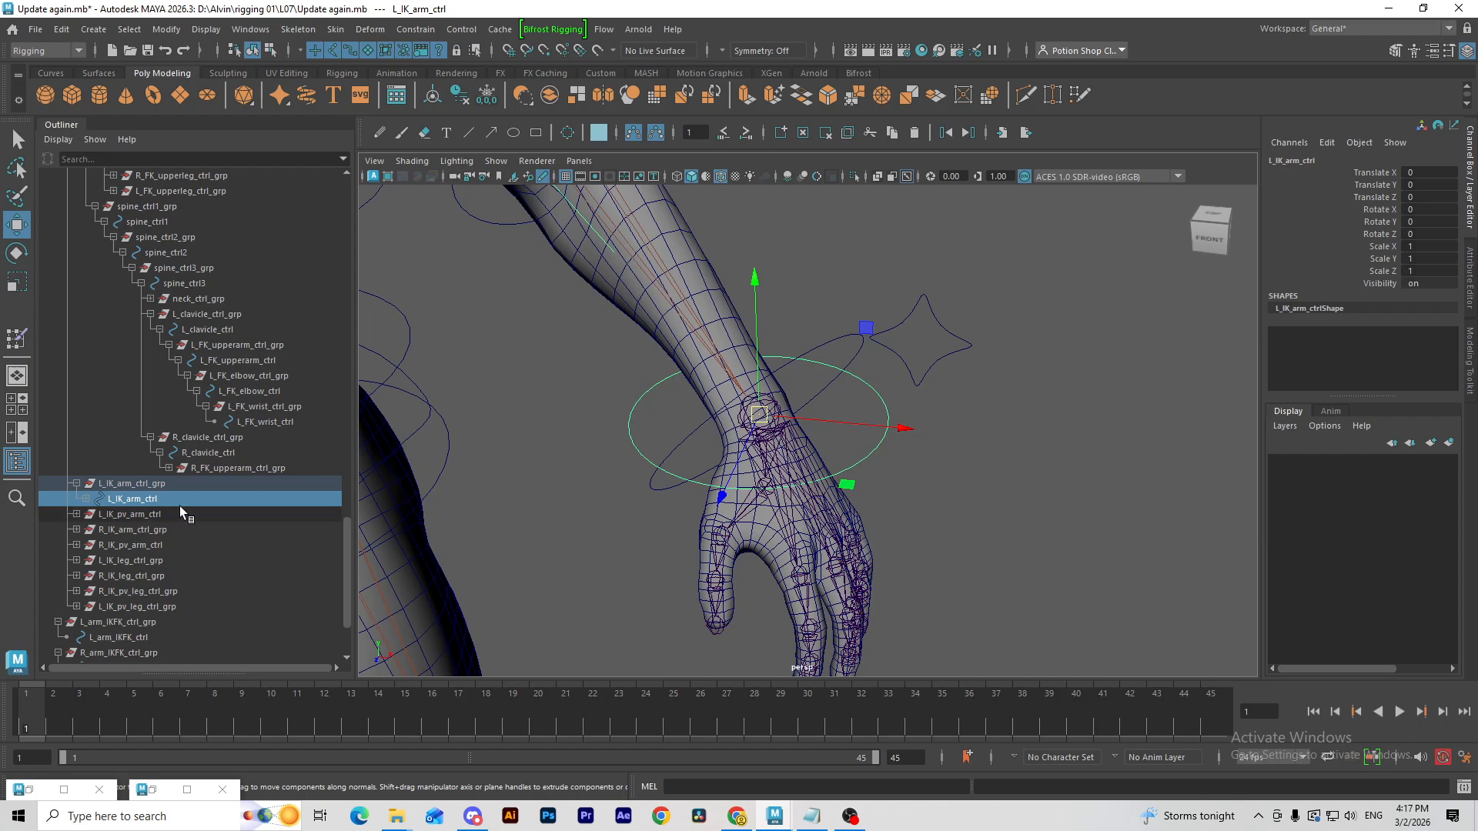
Step: Orient-constrain L_IK_wrist_jnt to L_IK_arm_ctrl with Maintain offset enabled
scroll(182, 302, up, 10)
scroll(156, 241, up, 10)
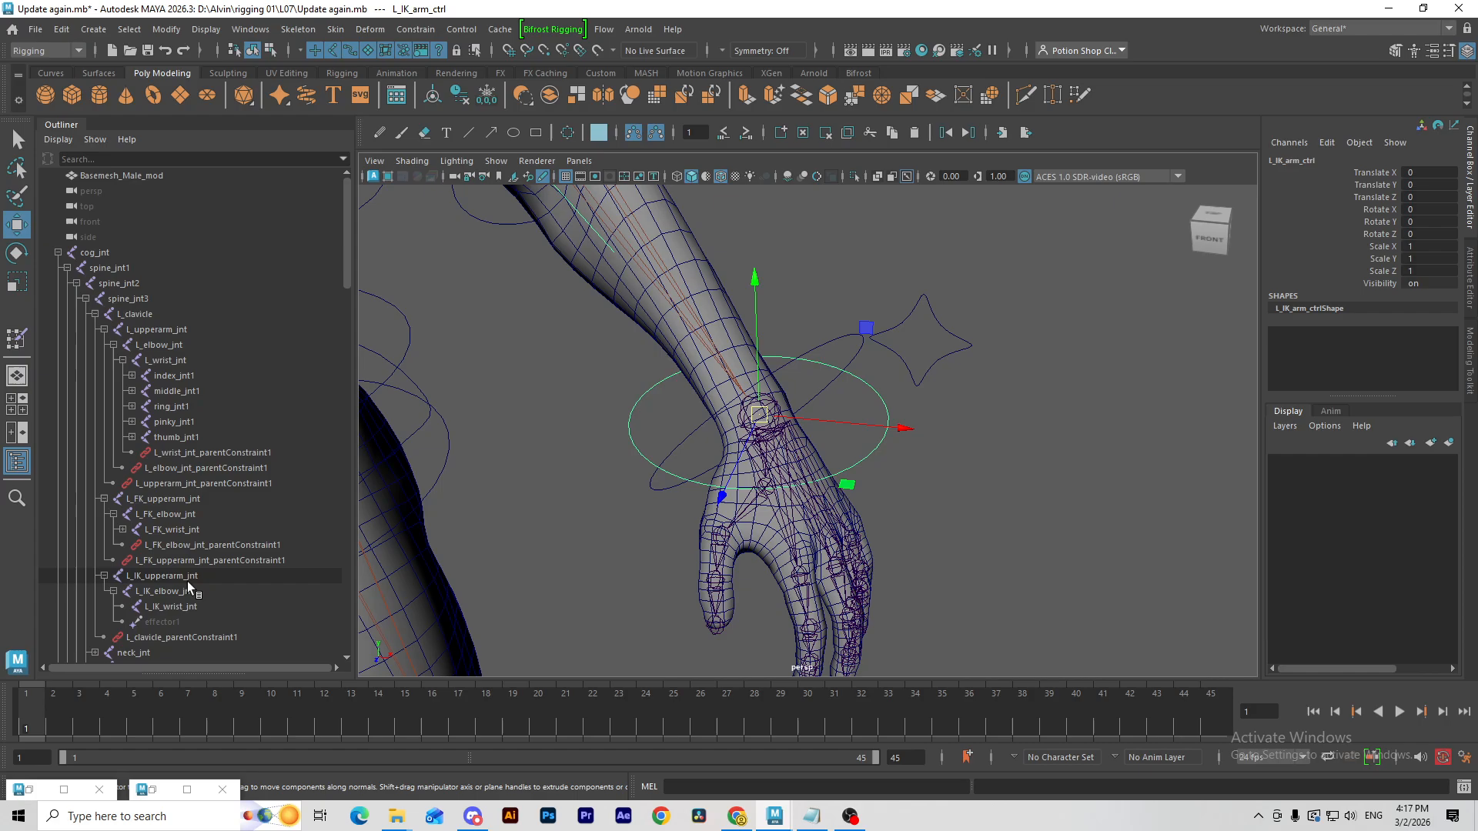
click(197, 609)
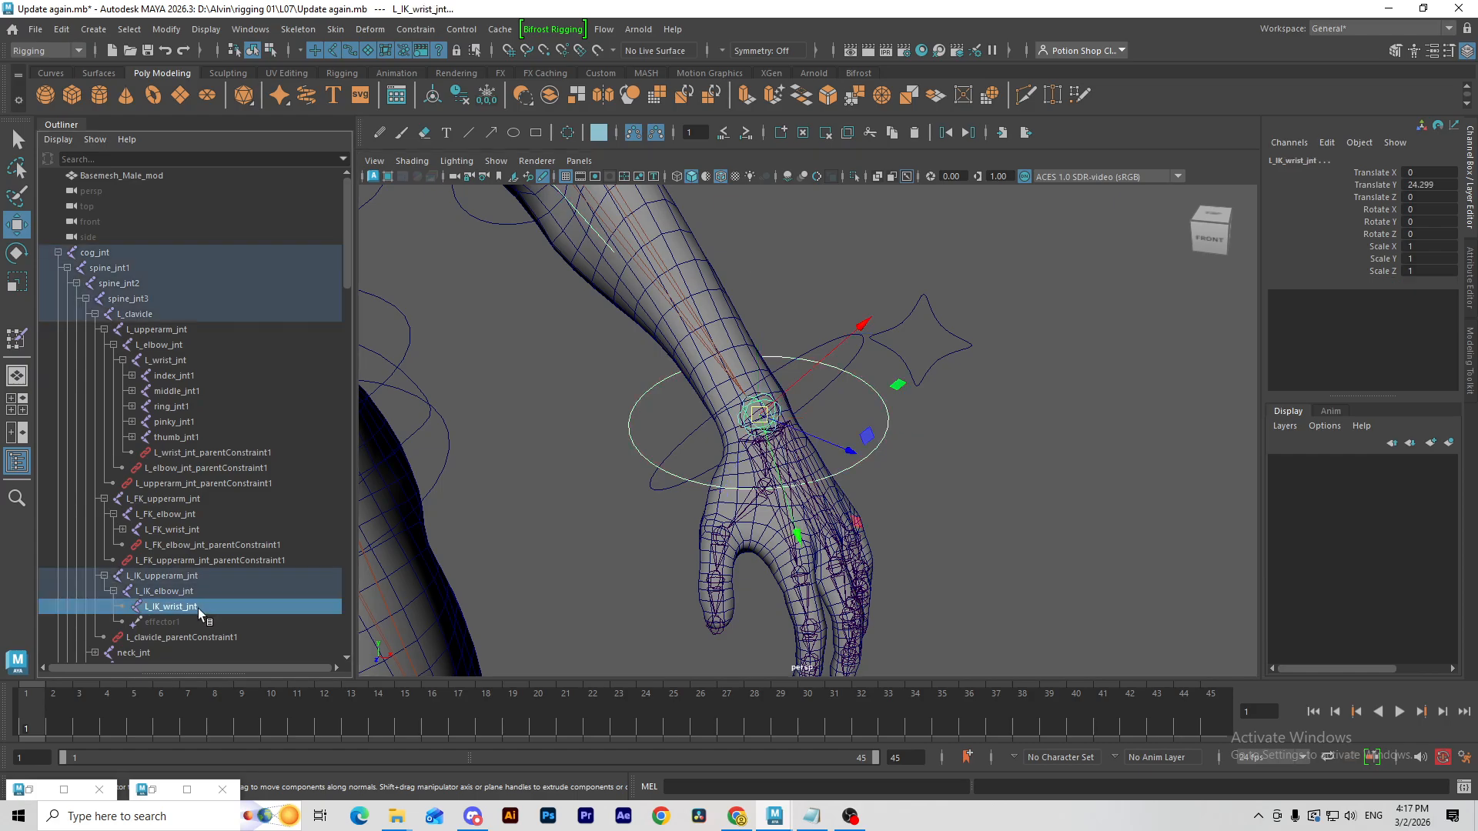
click(433, 29)
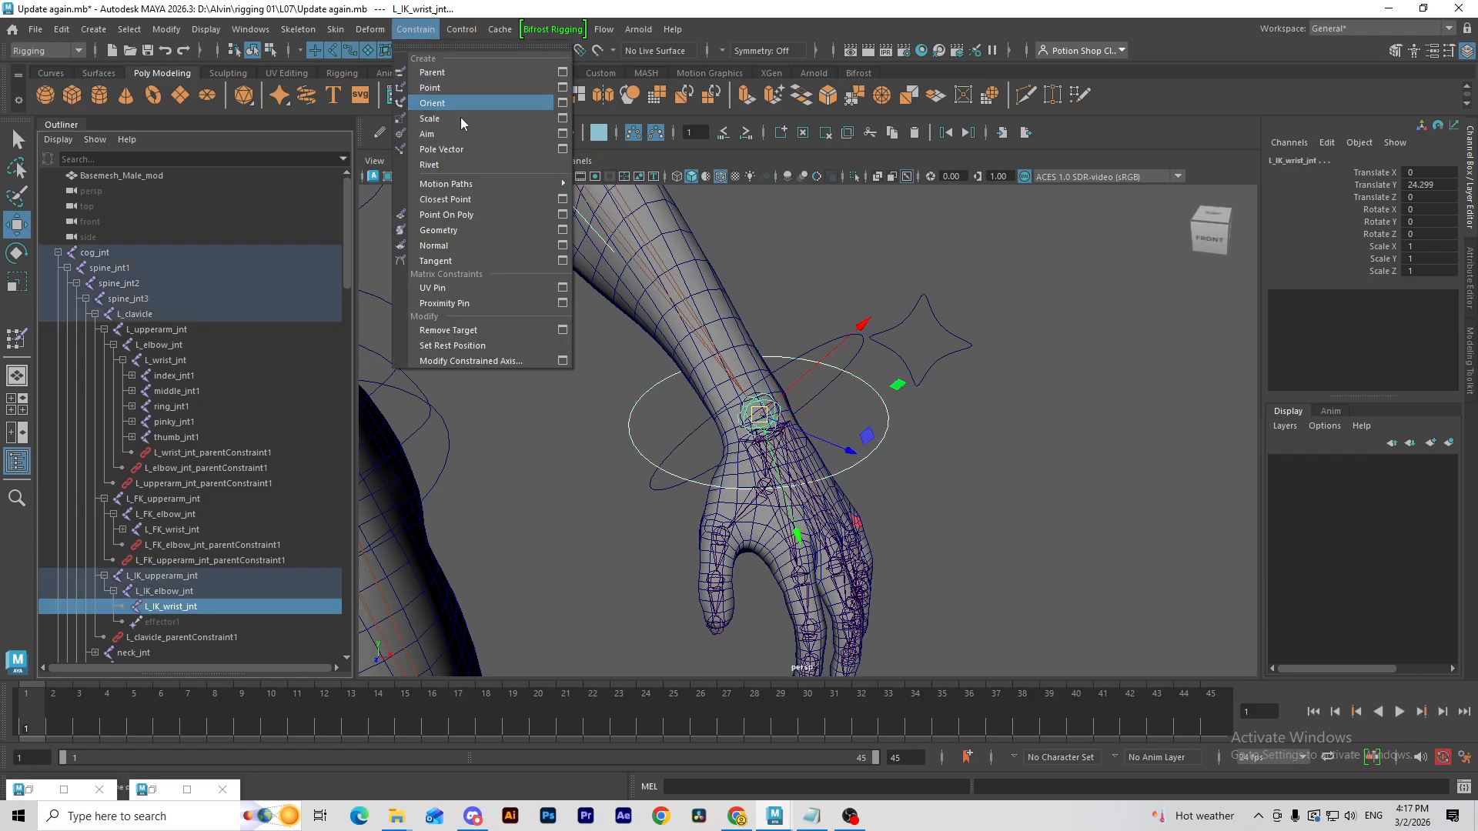
click(557, 106)
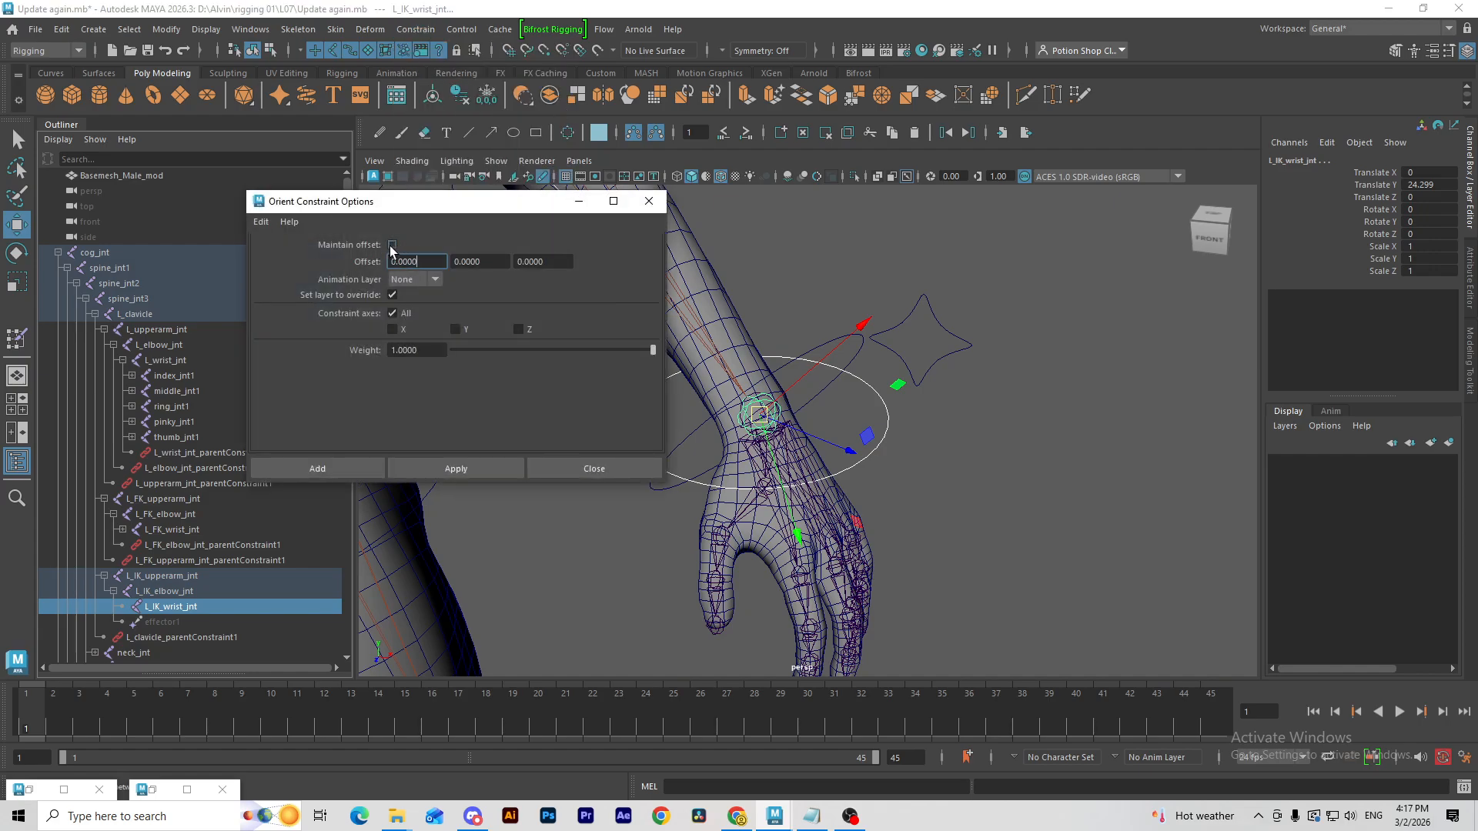
click(393, 245)
click(460, 469)
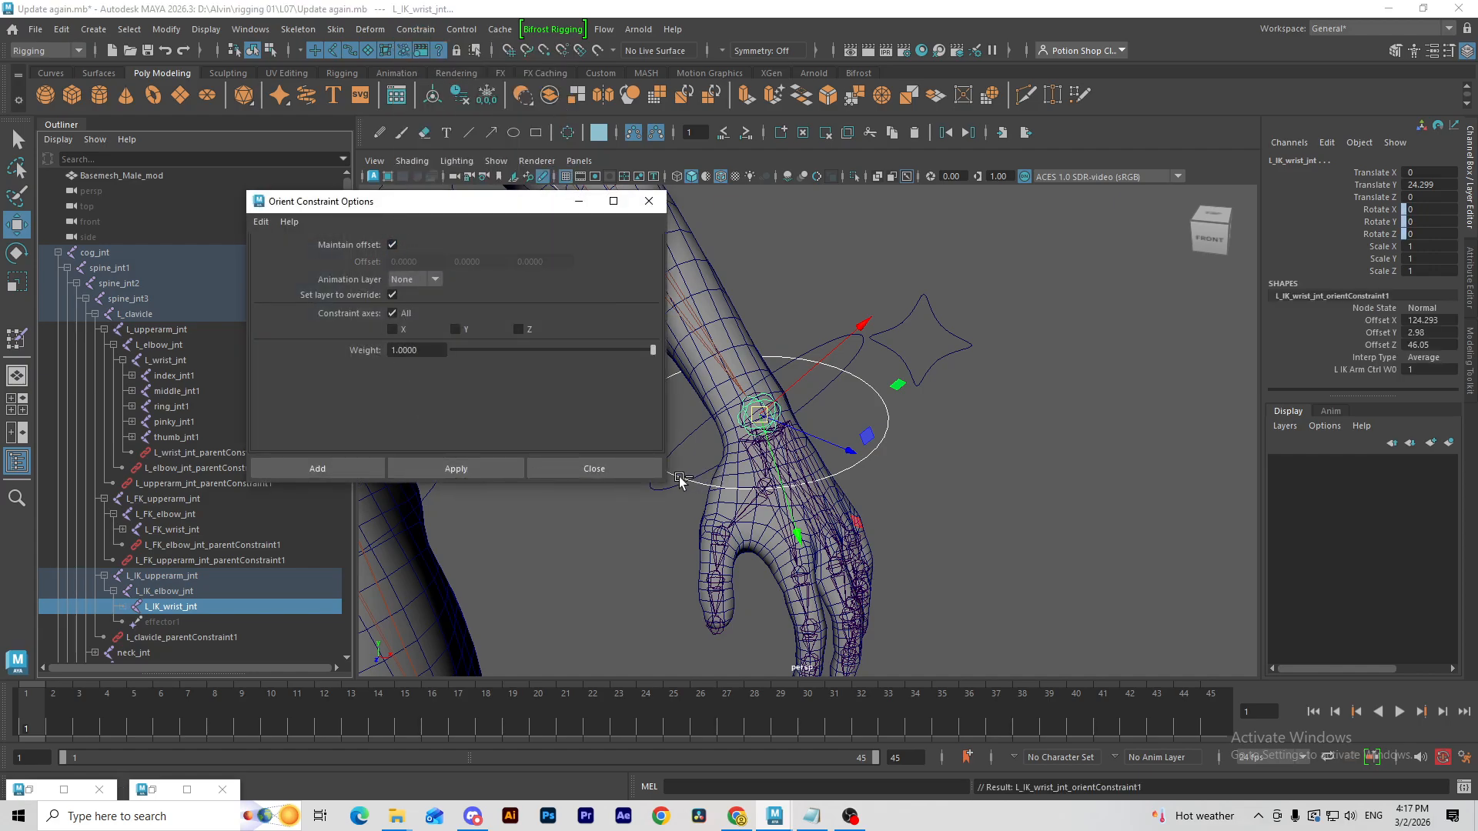
click(616, 469)
Step: Test the wrist constraint by rotating L_IK_arm_ctrl, and undo the rotation
click(862, 465)
key(e)
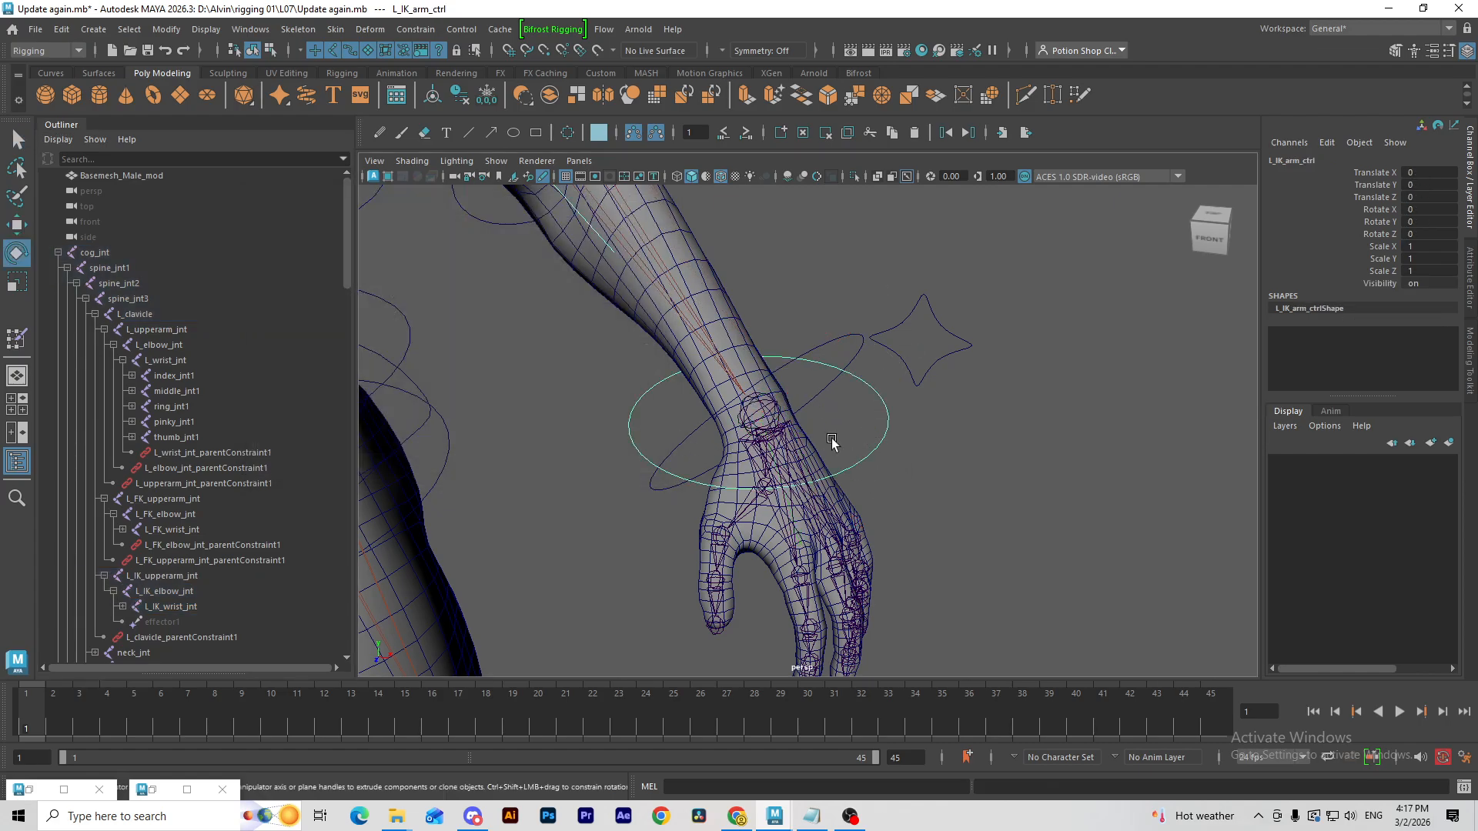
drag(807, 407, 746, 347)
key(ctrl+z)
scroll(560, 394, down, 4)
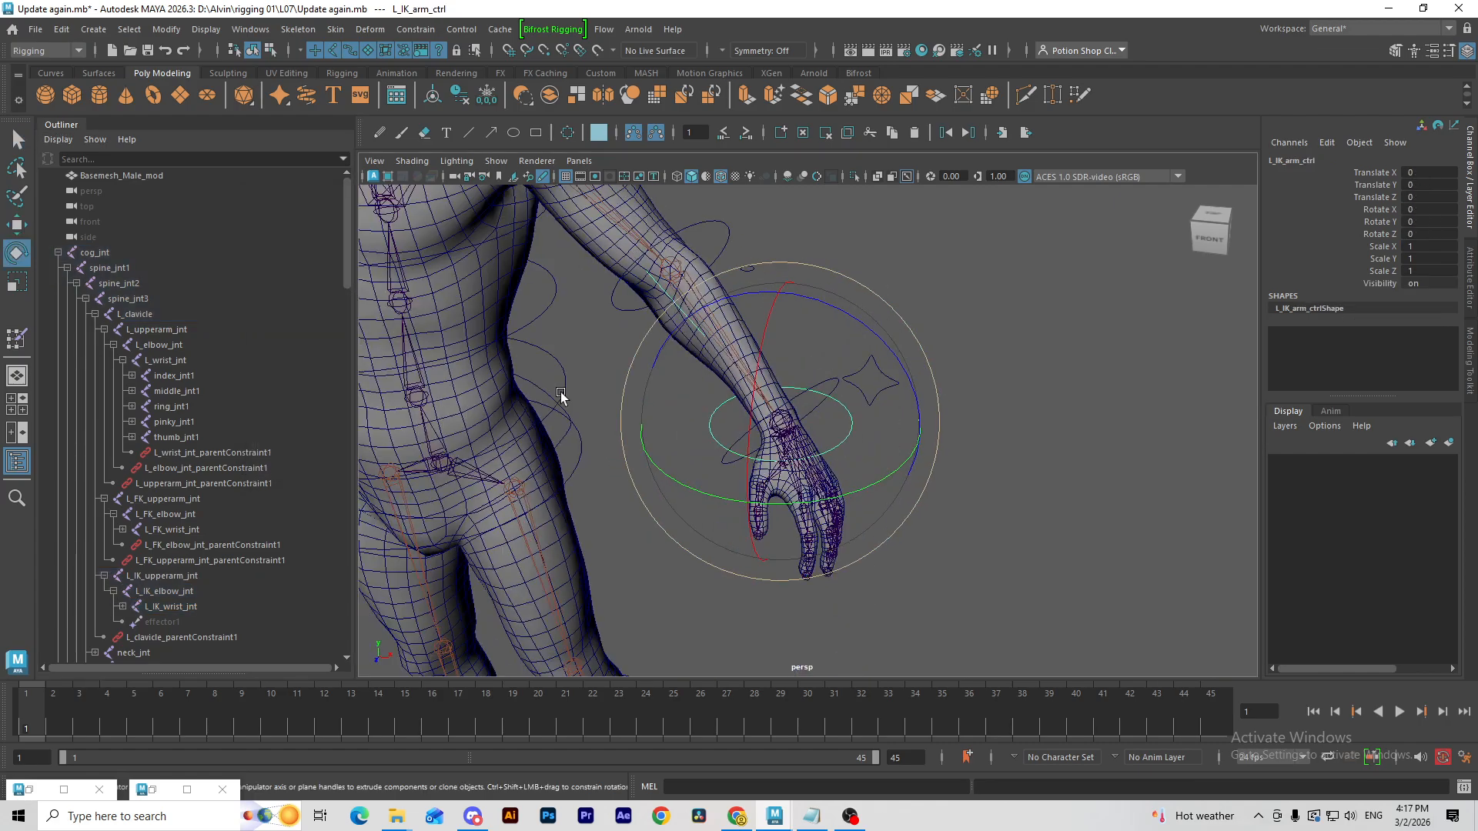
Step: Set Rotate X, Y and Z of R_IK_arm_ctrl_grp to 0
scroll(561, 394, down, 3)
scroll(518, 419, up, 3)
key(q)
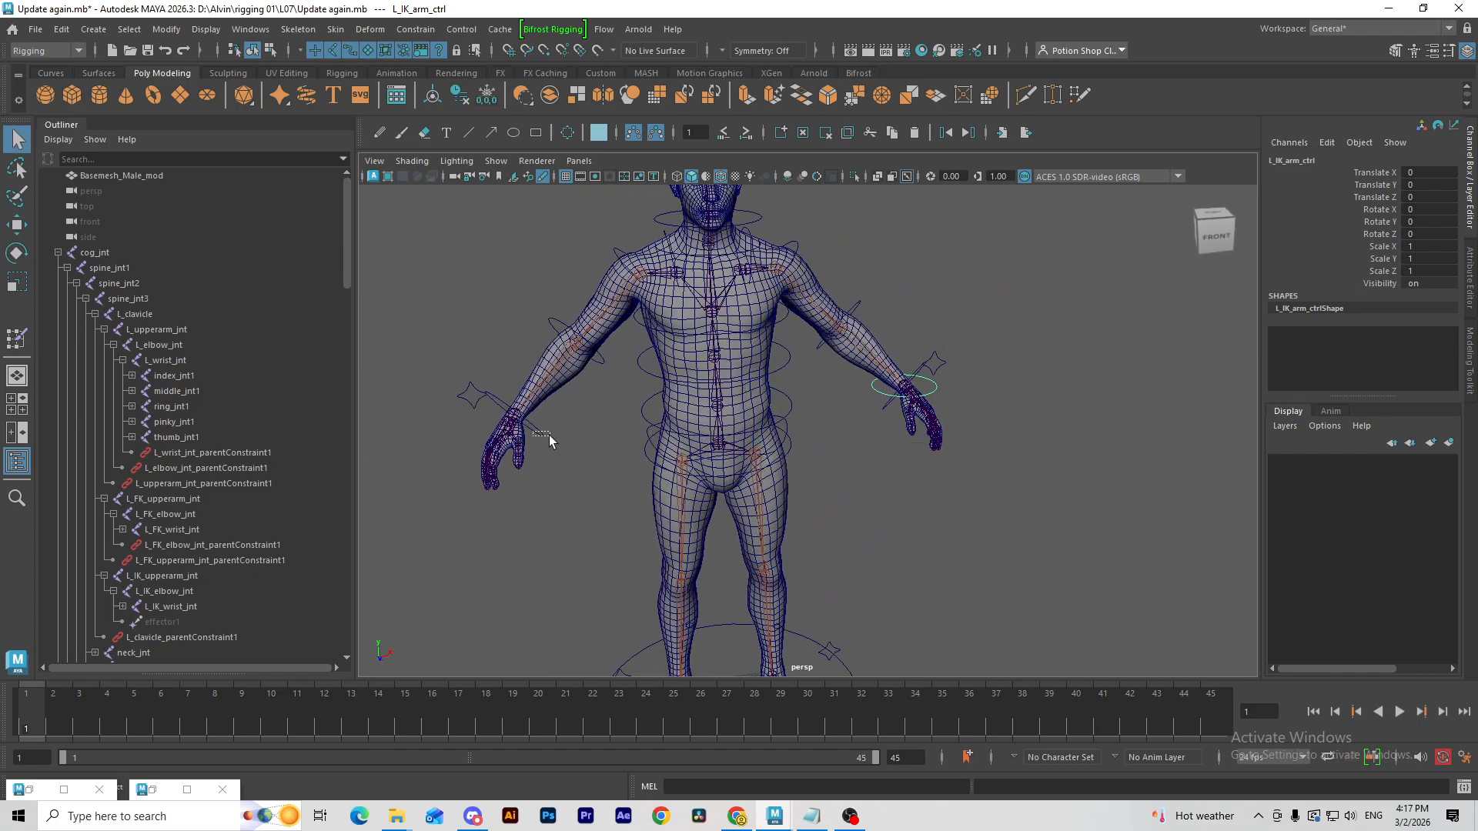
scroll(231, 432, down, 10)
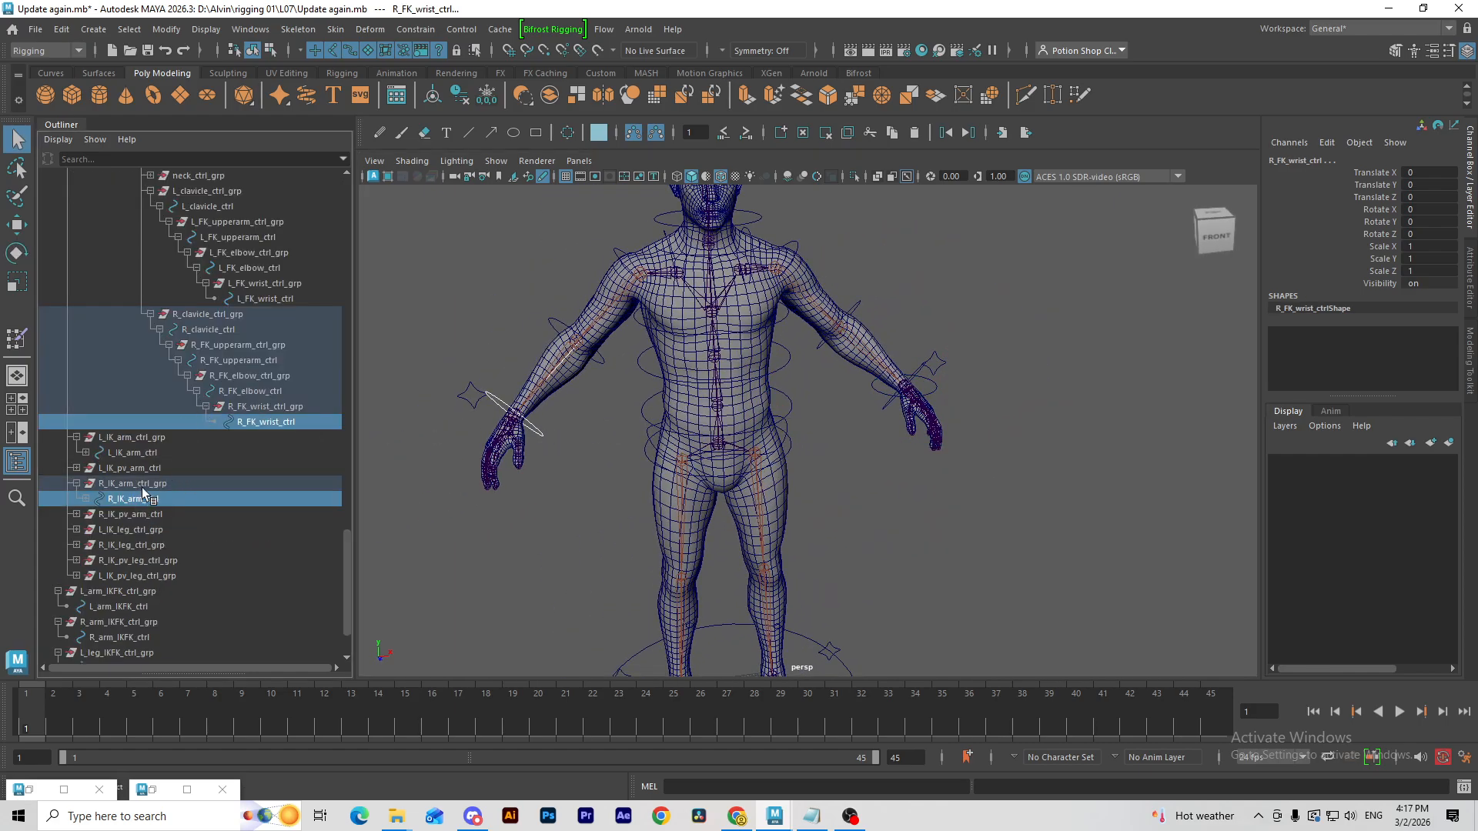
click(143, 485)
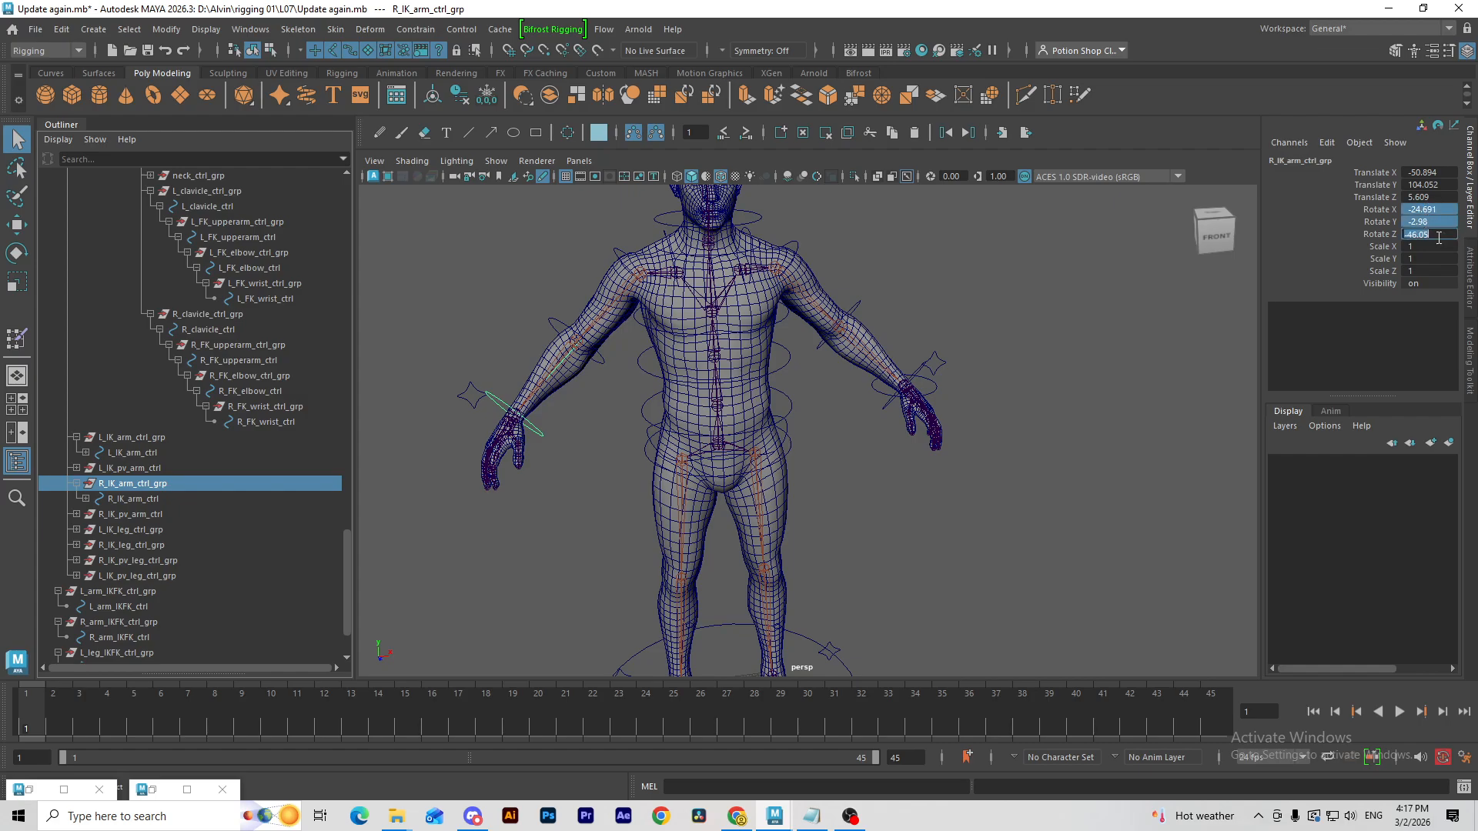
scroll(693, 523, up, 5)
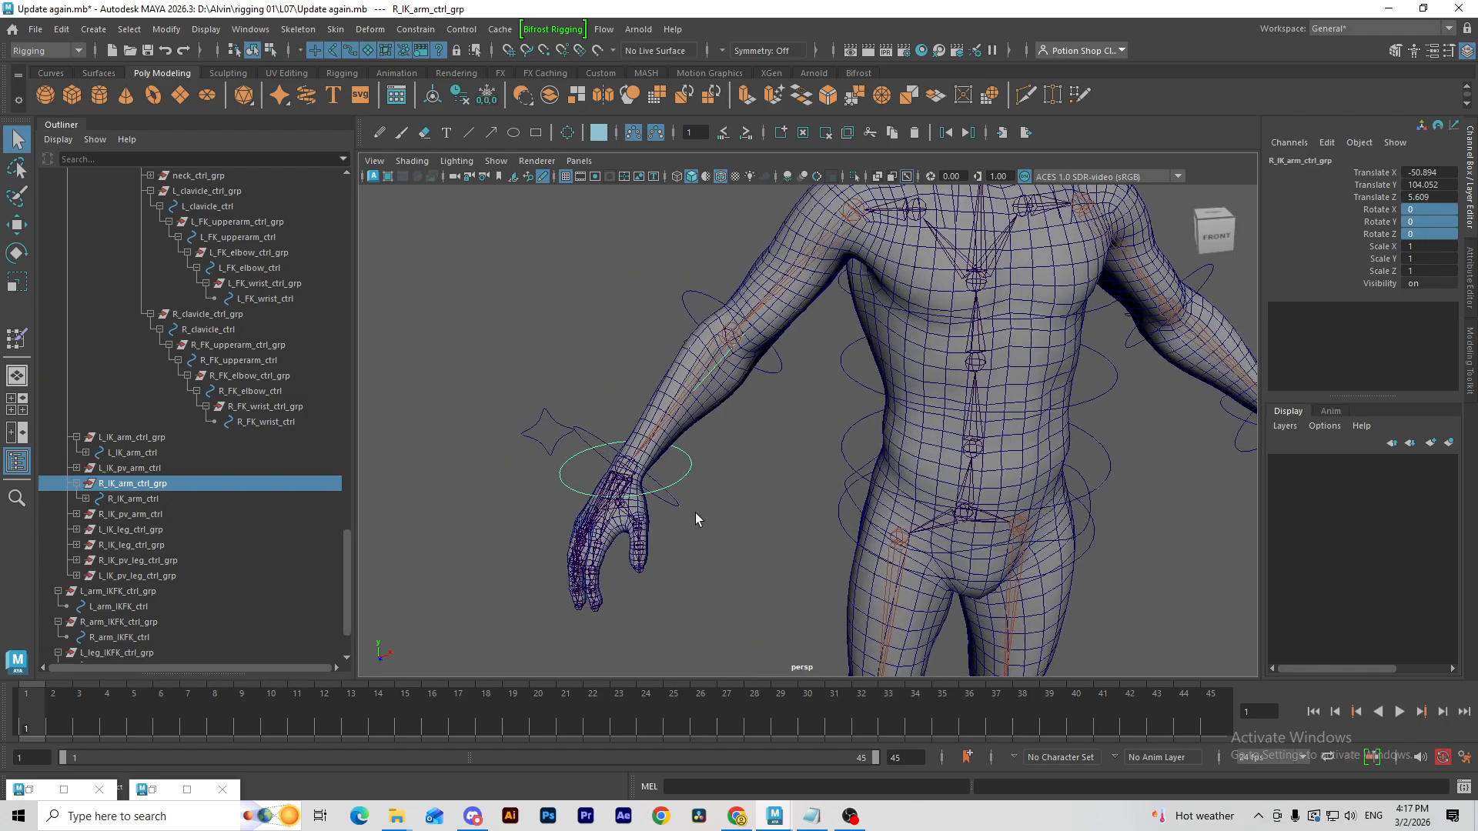
Step: Orient-constrain R_IK_wrist_jnt to R_IK_arm_ctrl with the same constraint options as the left side
click(573, 510)
click(501, 514)
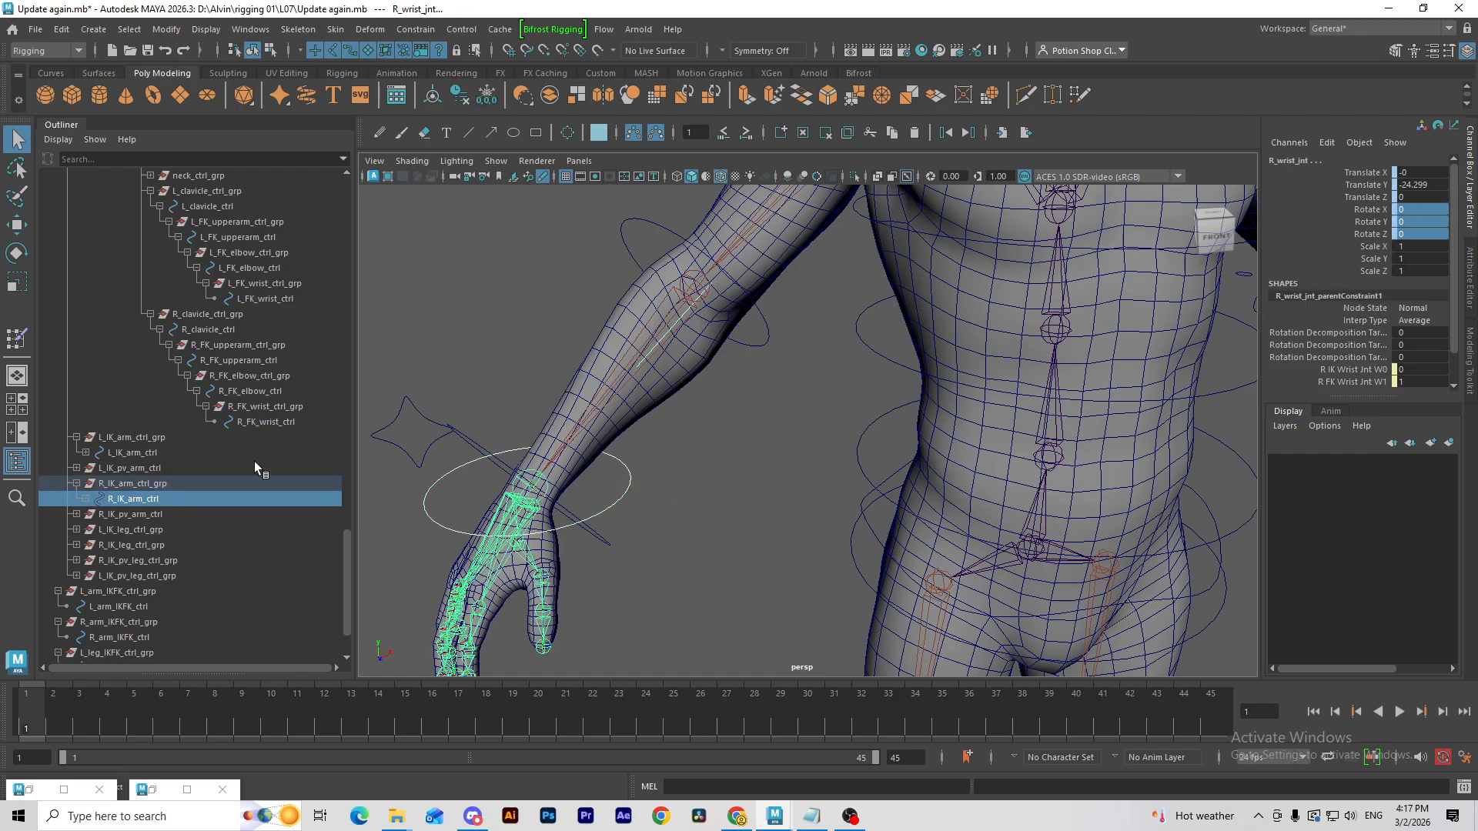
key(f)
scroll(164, 372, down, 3)
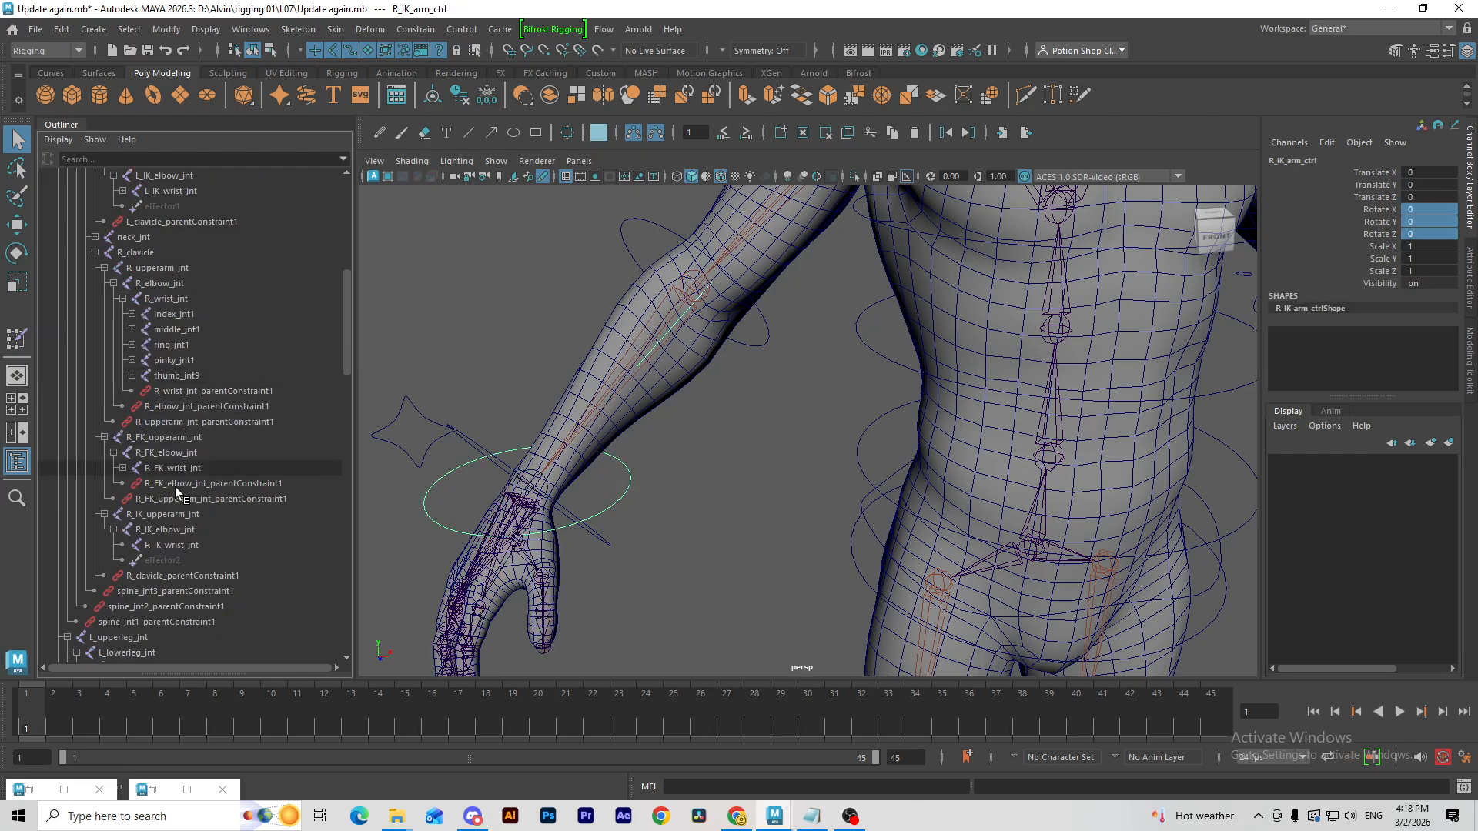
click(192, 545)
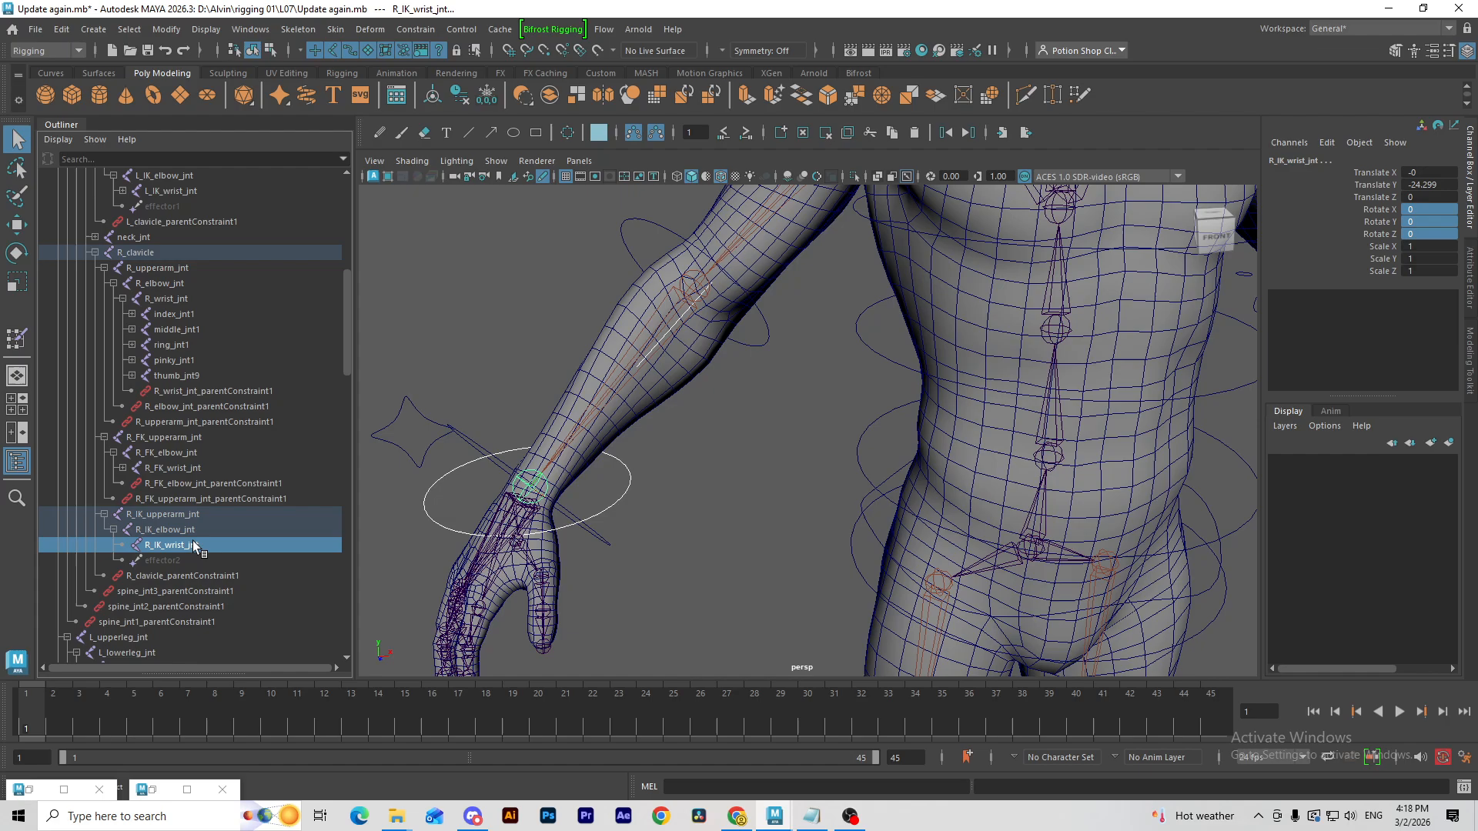
click(415, 30)
click(450, 108)
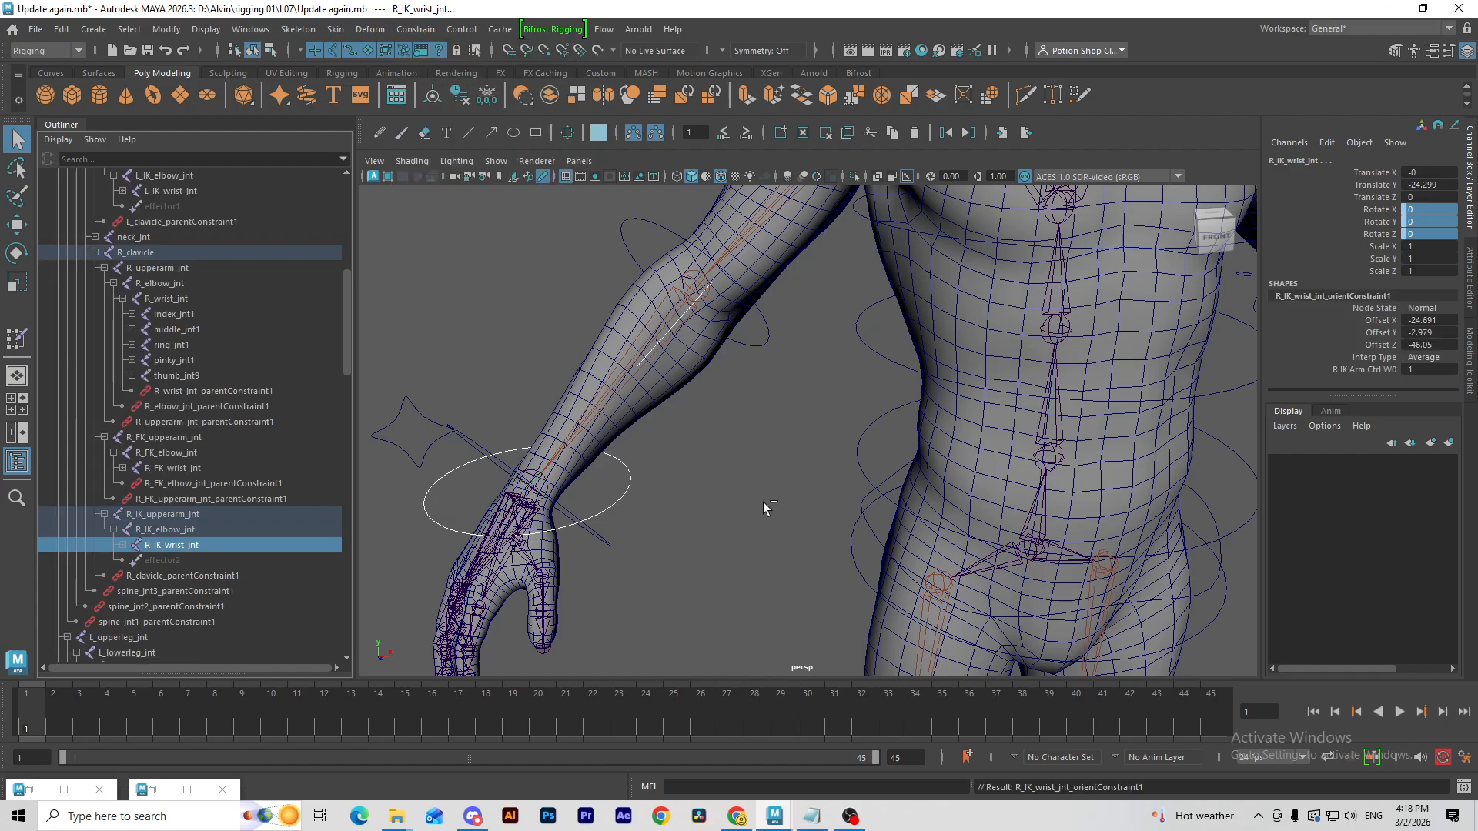
Step: Test the right wrist constraint by rotating R_IK_arm_ctrl, and undo the rotation
scroll(746, 507, down, 5)
click(656, 493)
click(624, 465)
scroll(652, 483, up, 6)
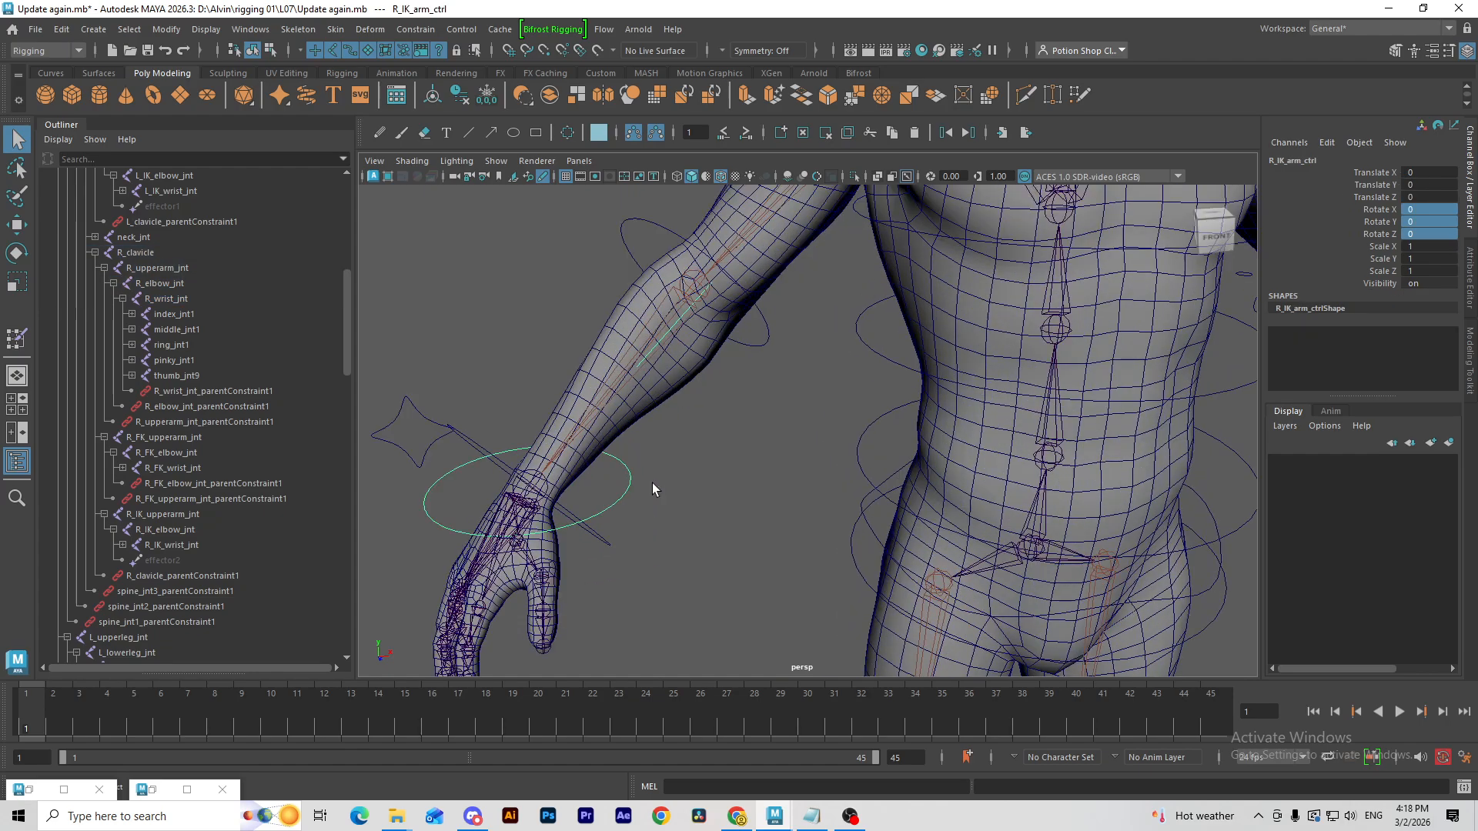
key(e)
drag(525, 473, 519, 521)
key(ctrl+z)
Step: Switch the viewport to wireframe display with the character's lower legs and feet in view
alt+middle_drag(809, 608, 644, 7)
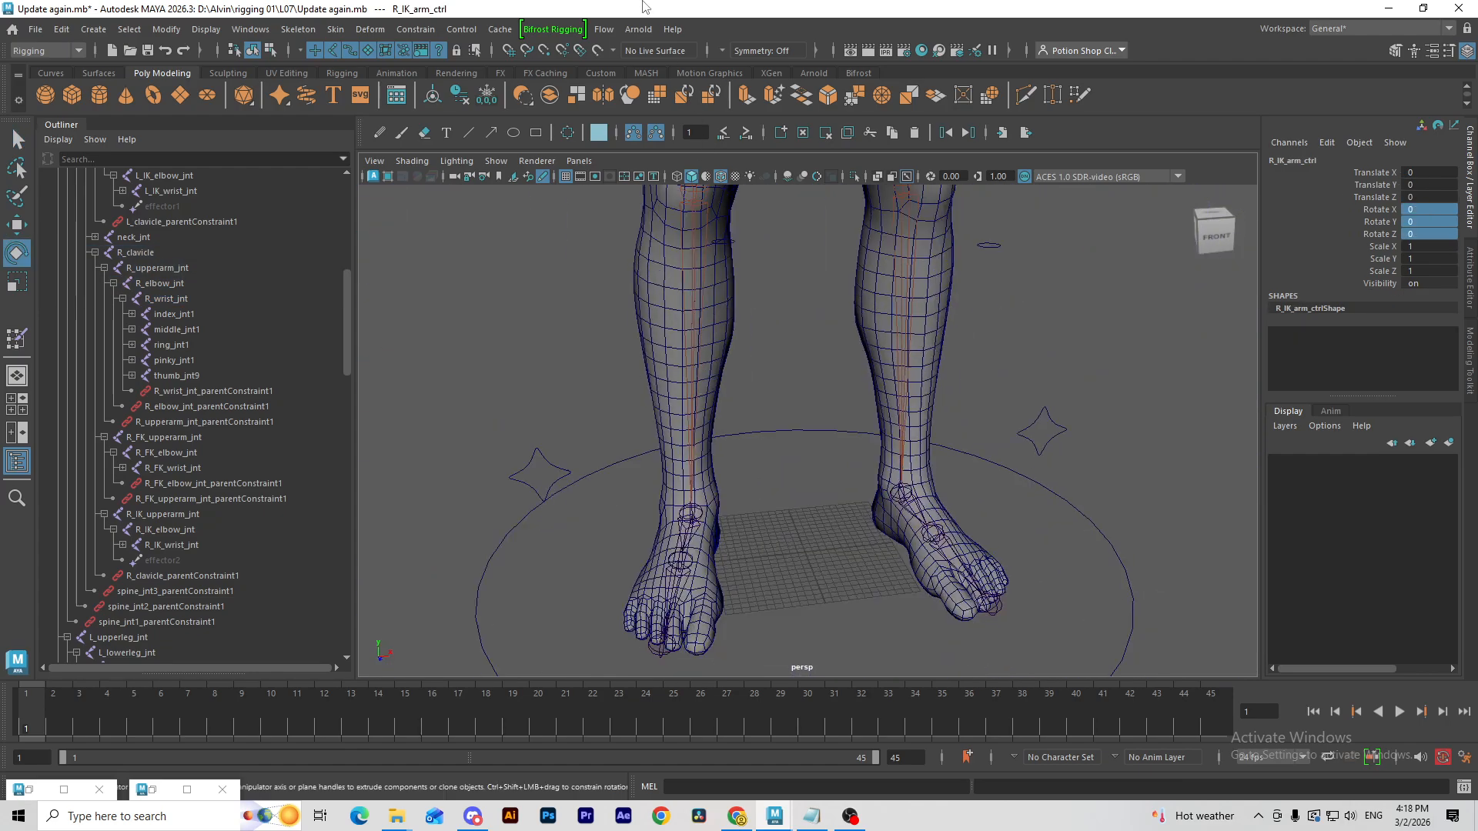
key(q)
alt+middle_drag(1037, 508, 994, 427)
click(862, 388)
key(f)
key(4)
alt+drag(874, 403, 736, 412)
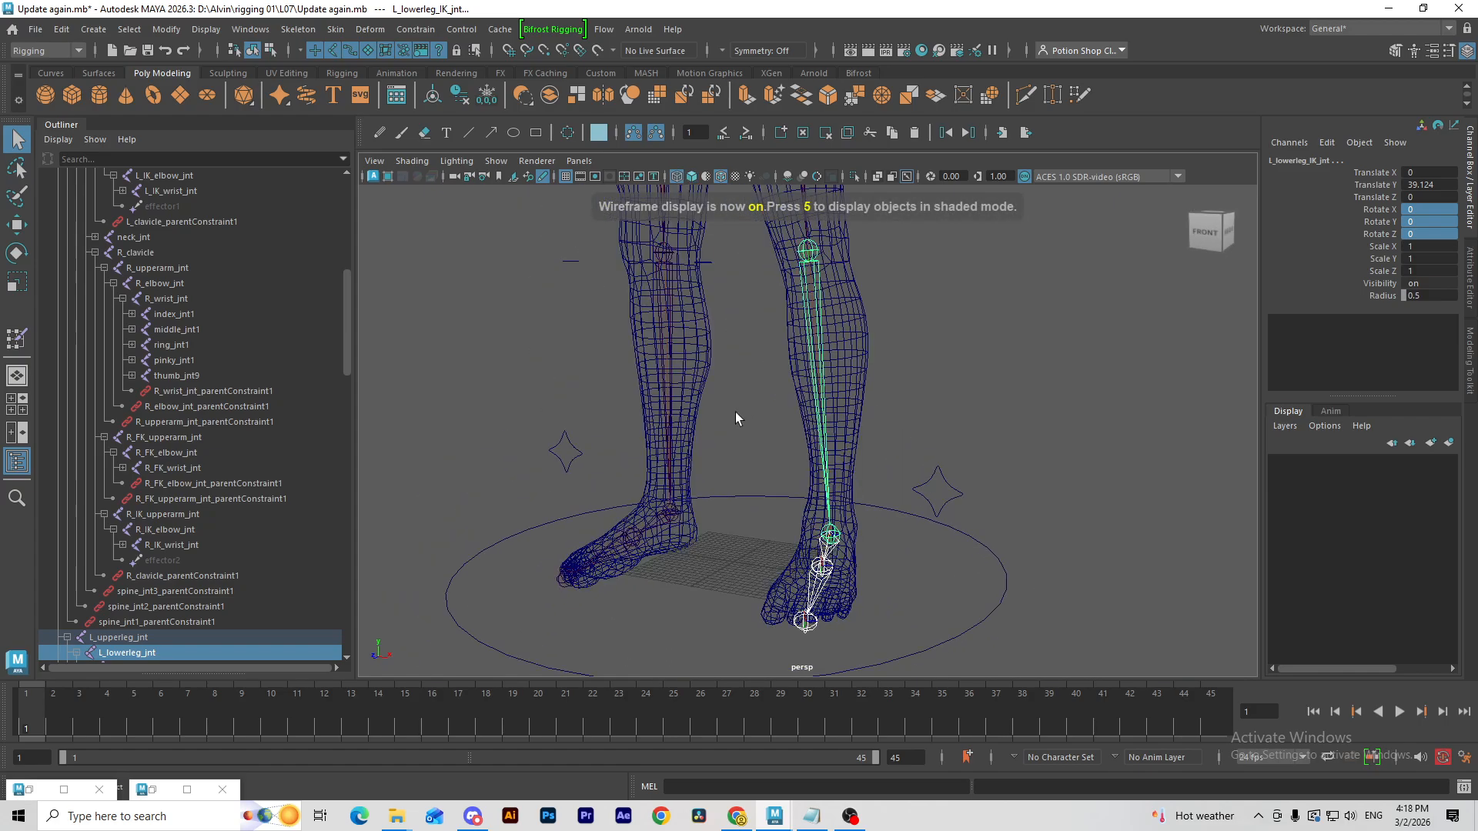
alt+right_drag(736, 413, 847, 489)
click(823, 519)
click(728, 500)
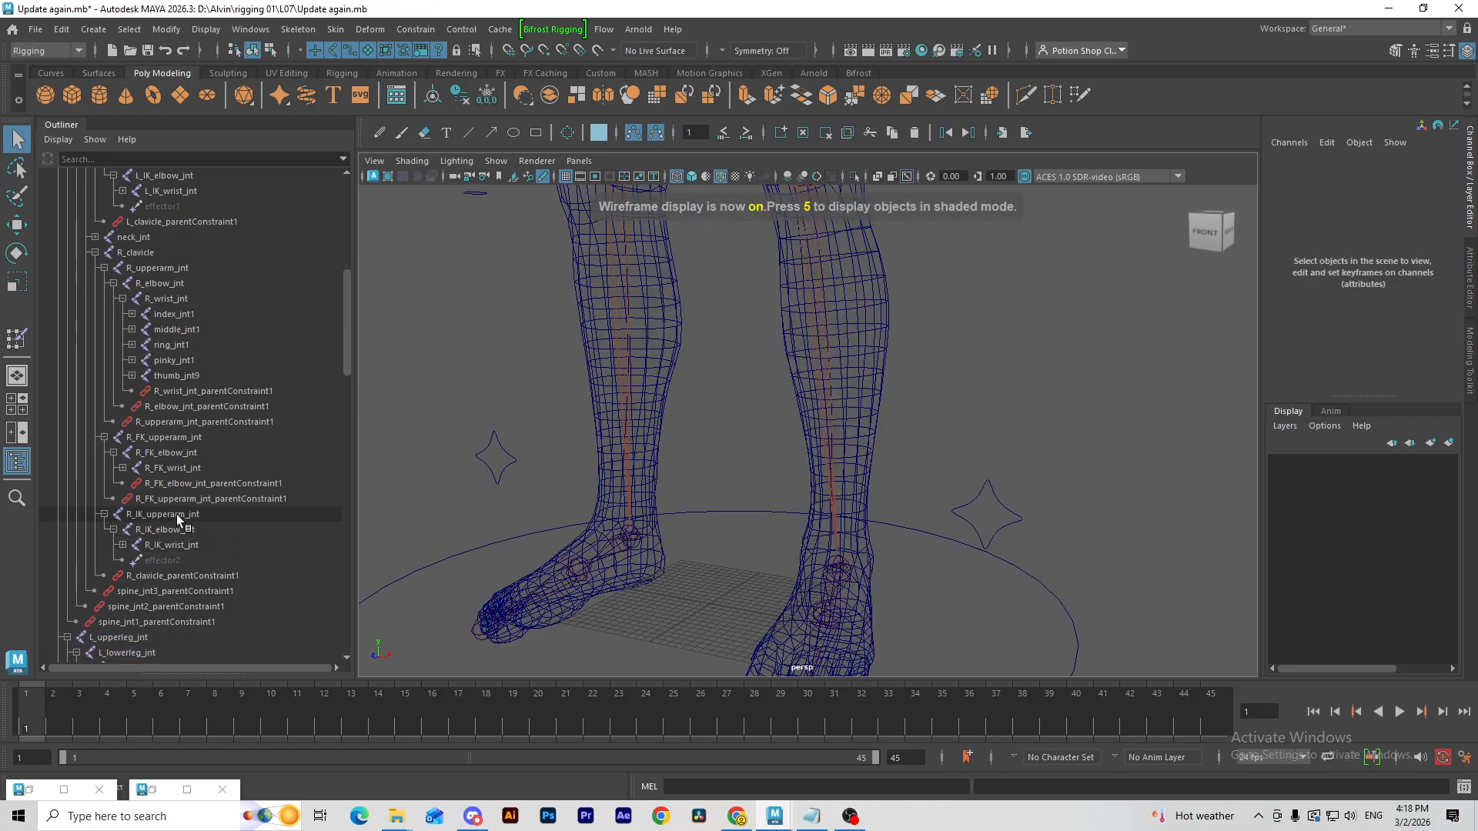
Step: Isolate L_IK_leg_ctrl_grp and R_IK_leg_ctrl_grp in the viewport
scroll(185, 531, down, 10)
scroll(172, 391, down, 10)
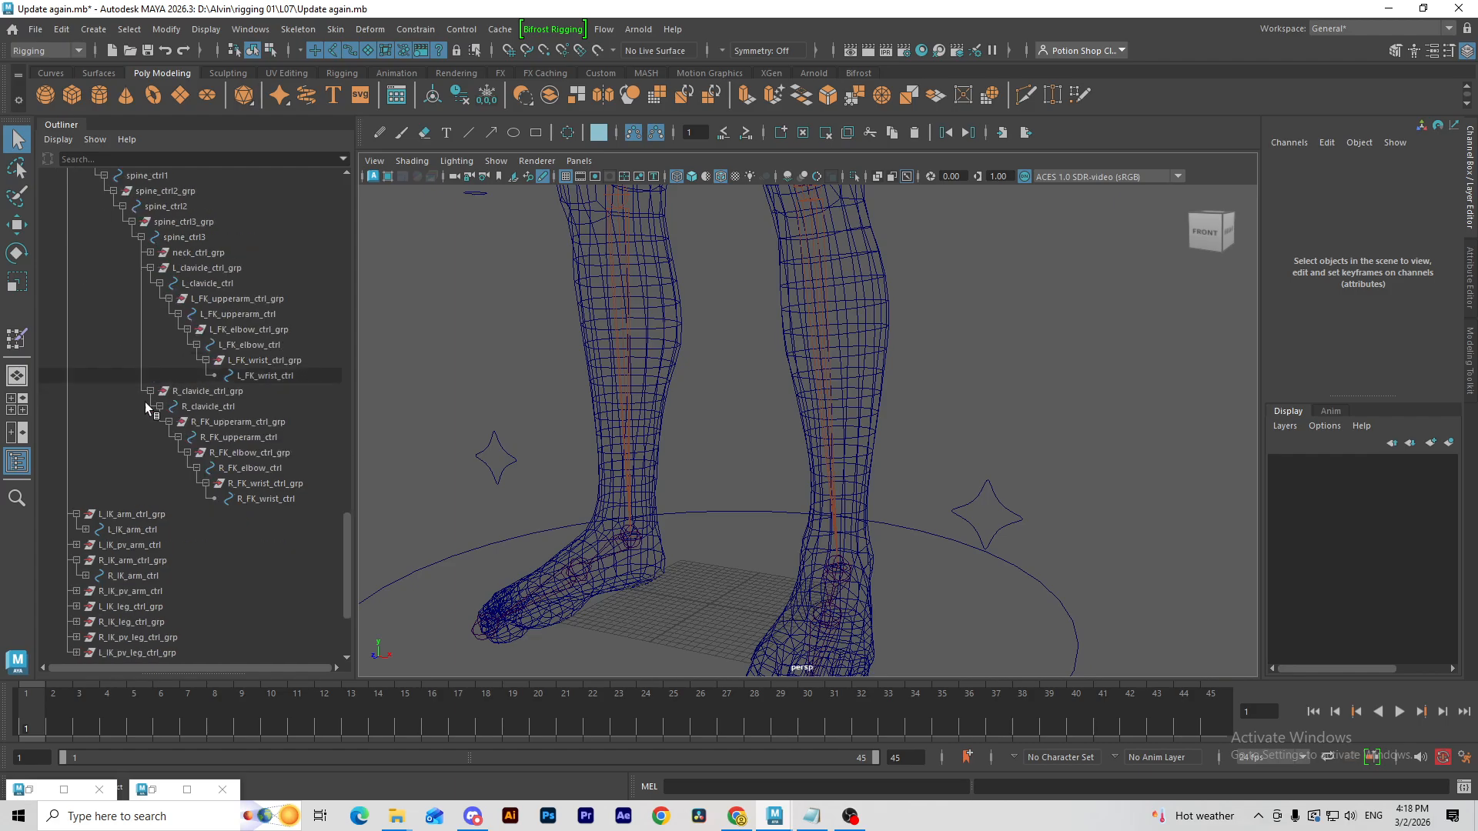
scroll(534, 331, down, 3)
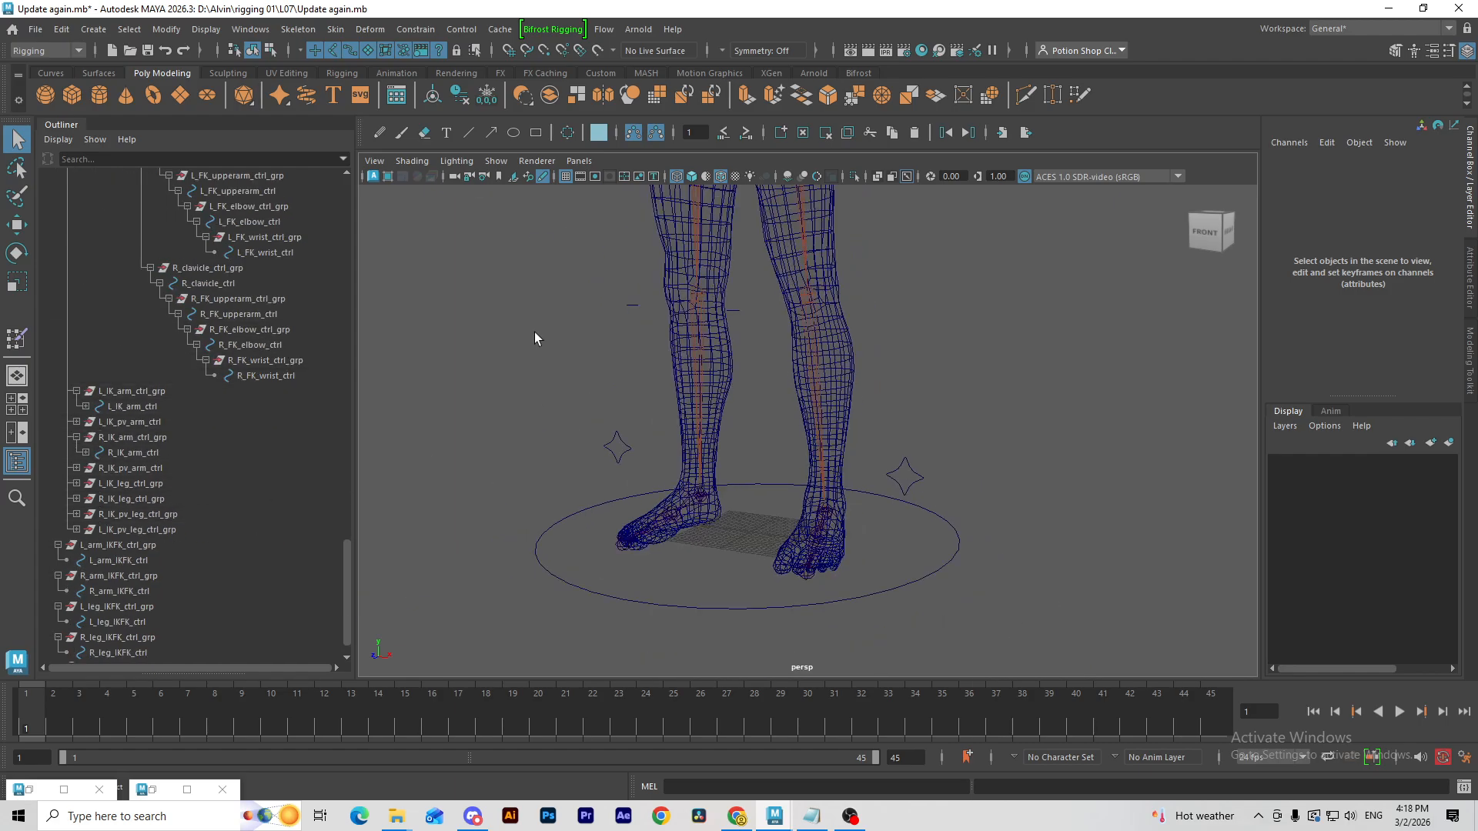
click(145, 392)
click(143, 422)
click(143, 453)
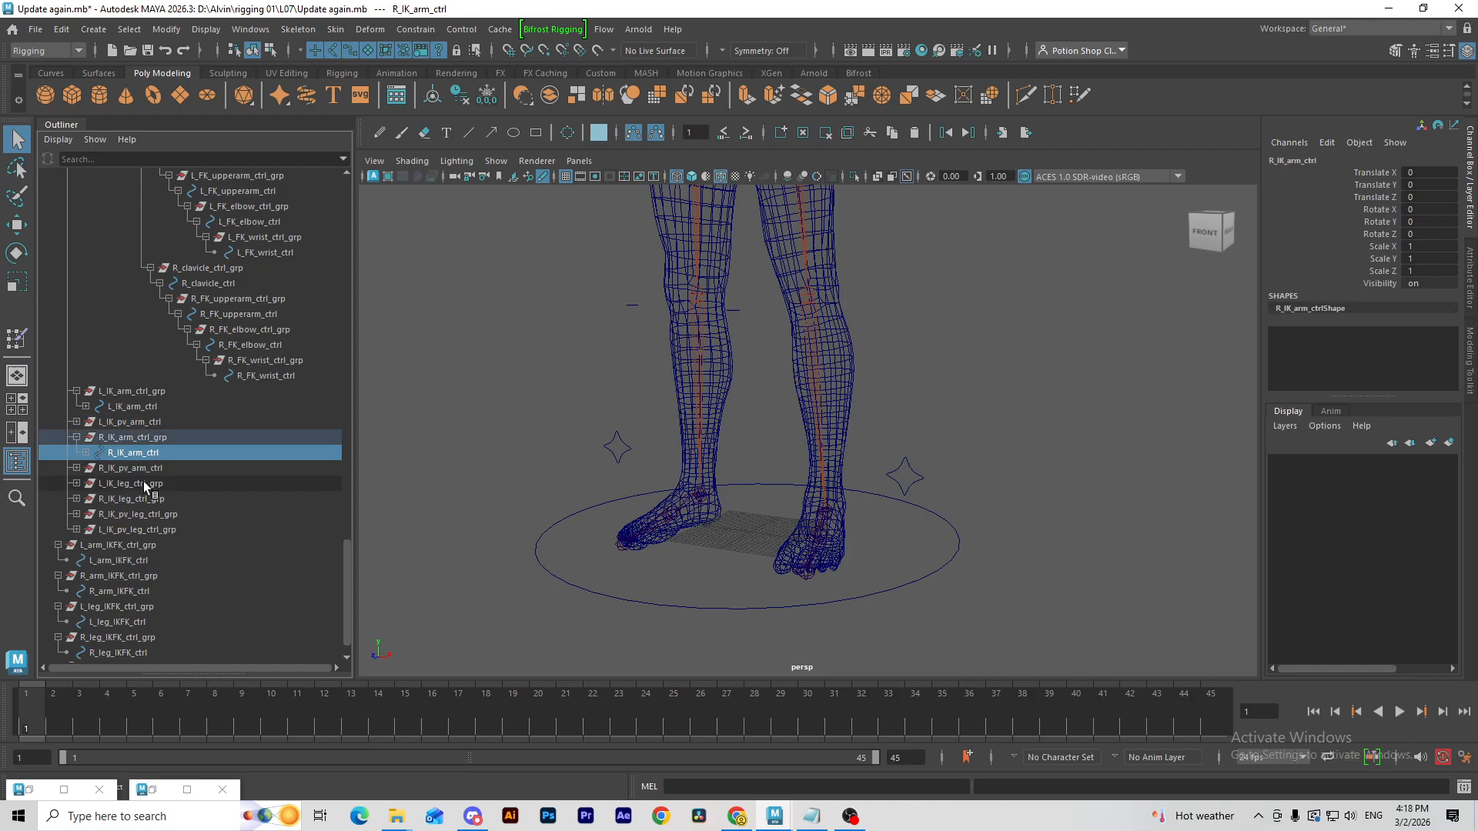
click(149, 485)
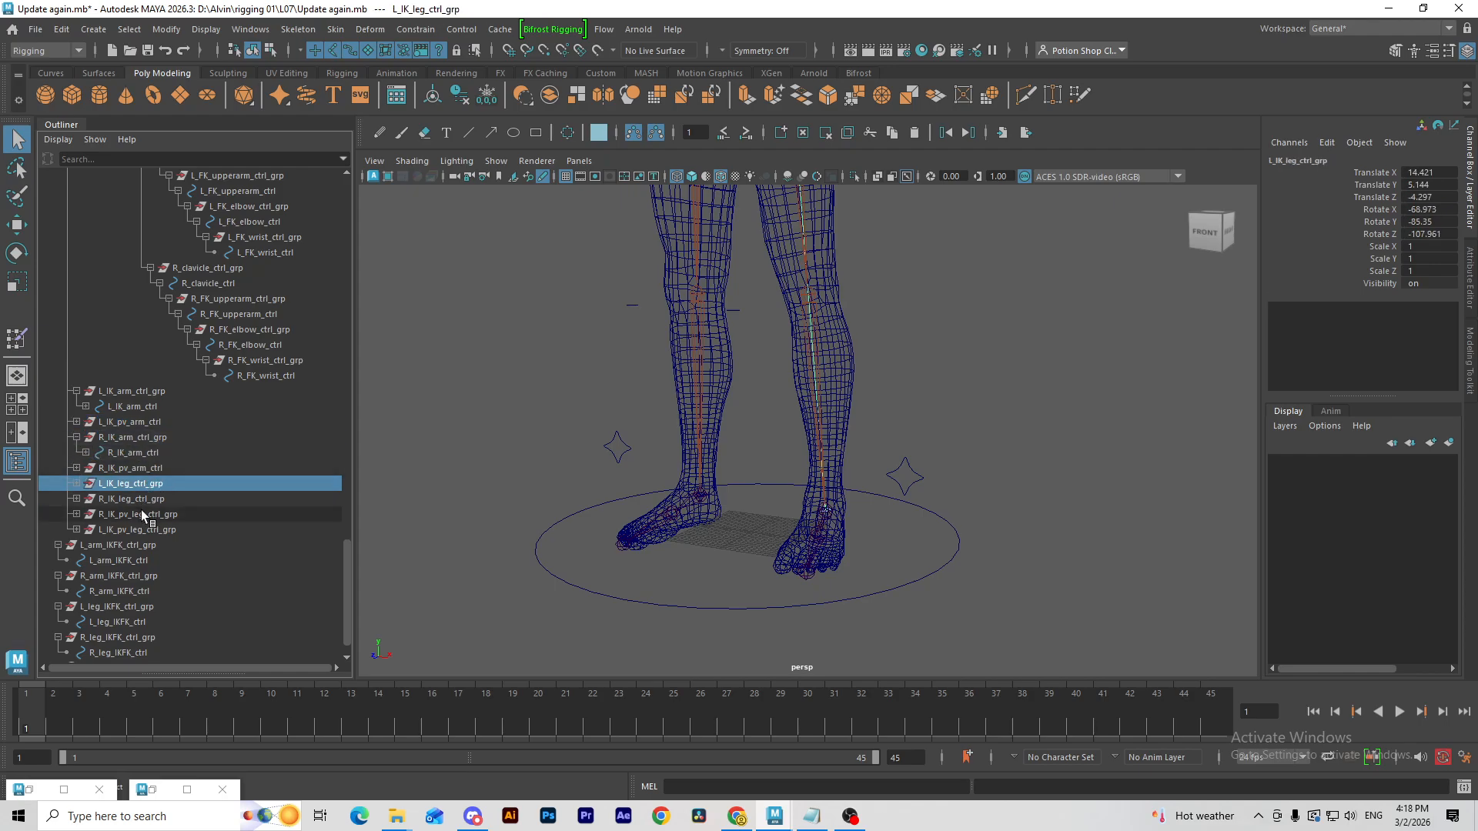
shift+click(162, 500)
key(ctrl+1)
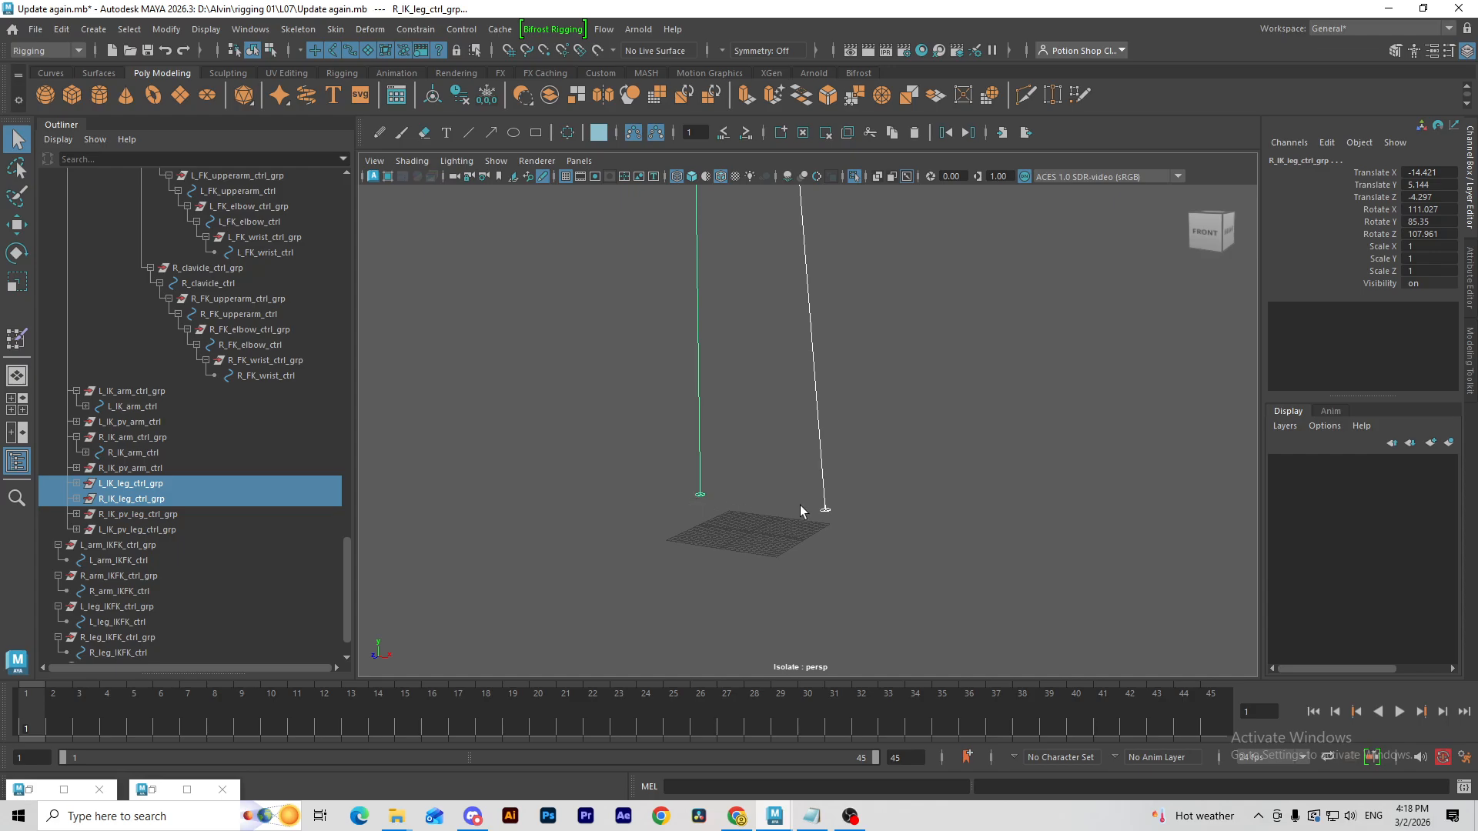
Step: Scale up the CVs of both IK leg control circles until they surround the ankles, and return to the full scene in object selection
key(F8)
drag(621, 435, 843, 509)
key(r)
key(f)
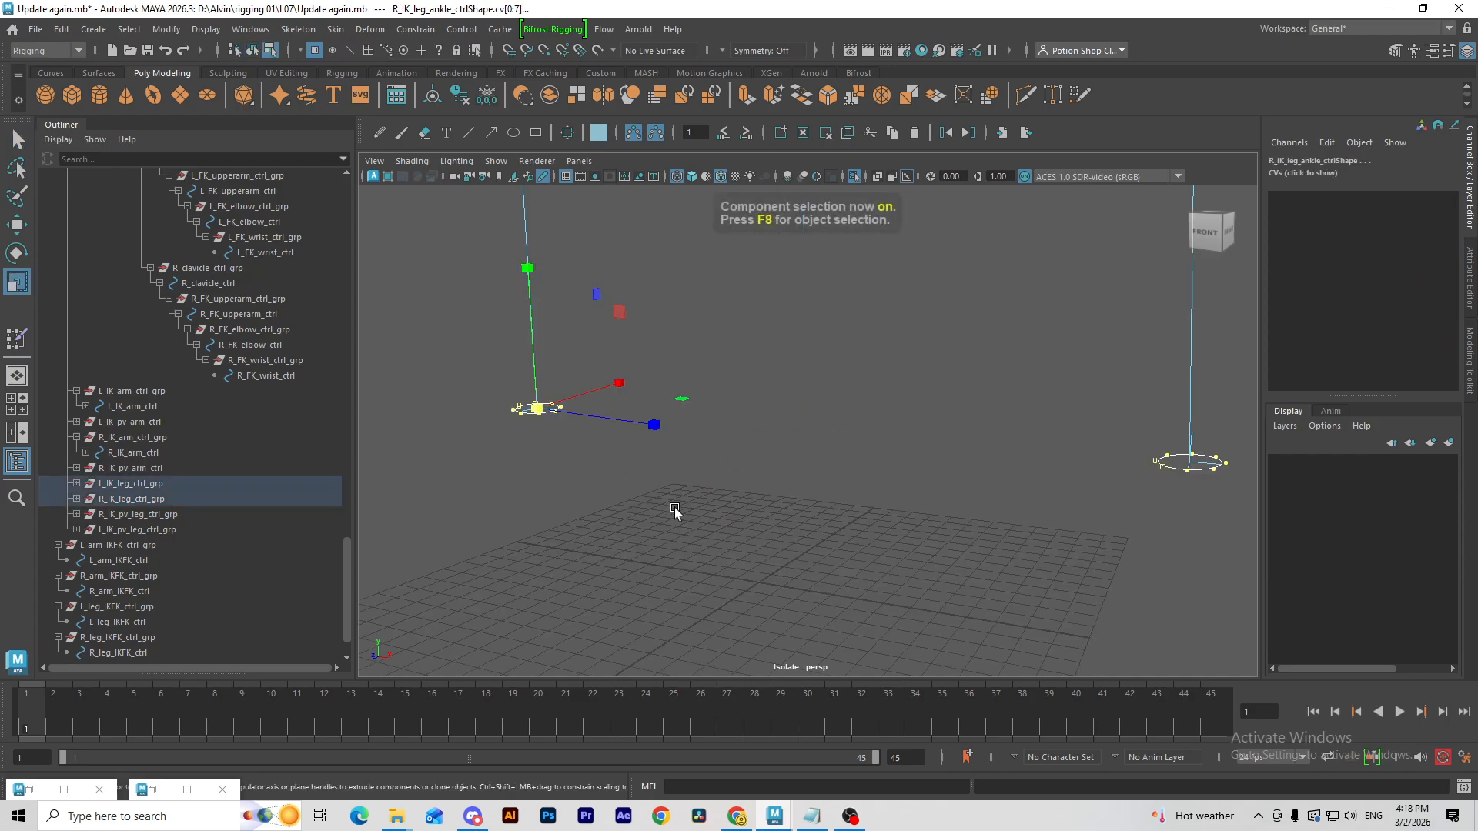
drag(572, 433, 1085, 423)
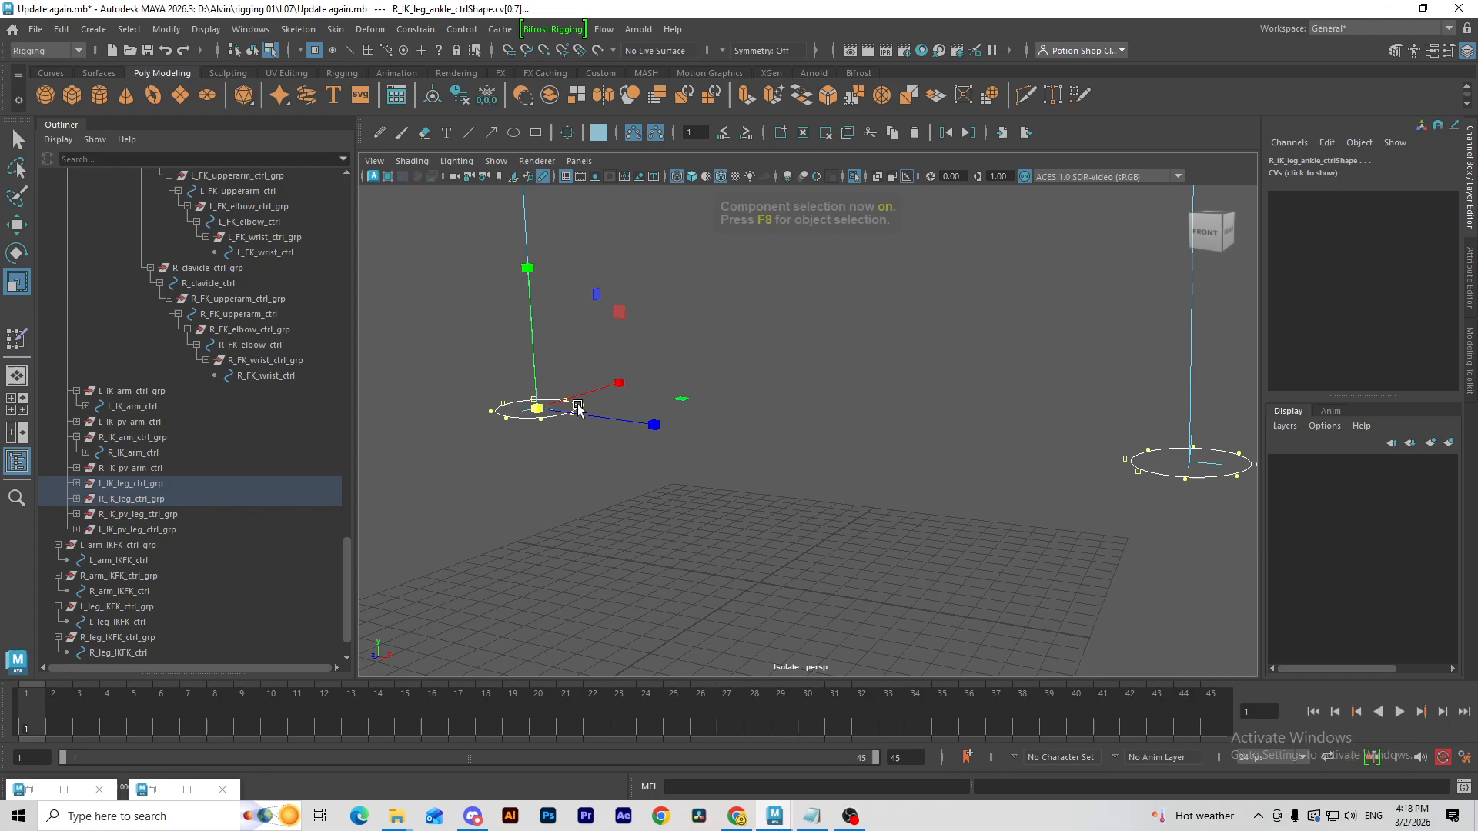
key(ctrl+1)
key(f)
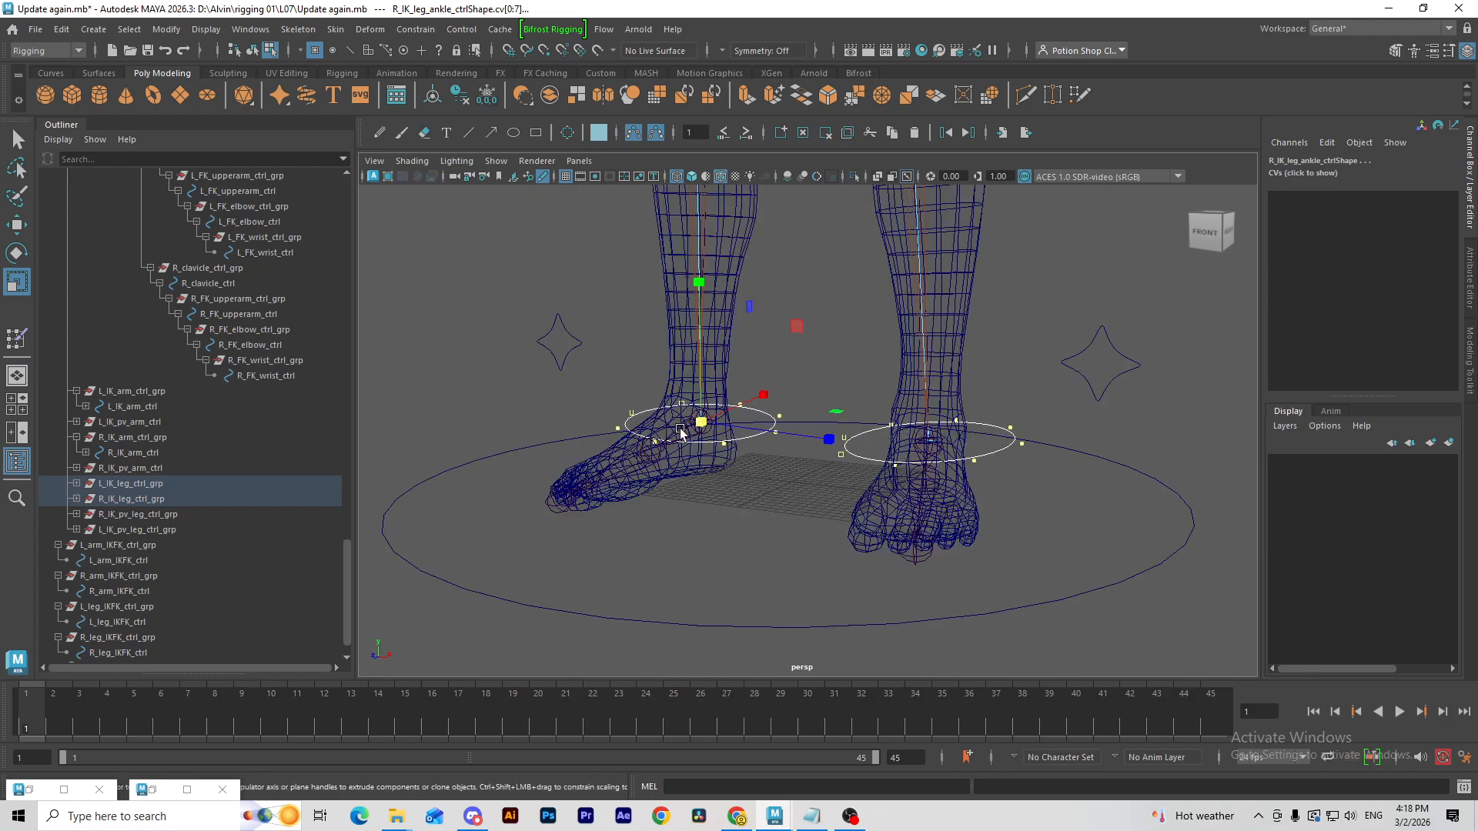
key(w)
key(F8)
scroll(1026, 512, up, 2)
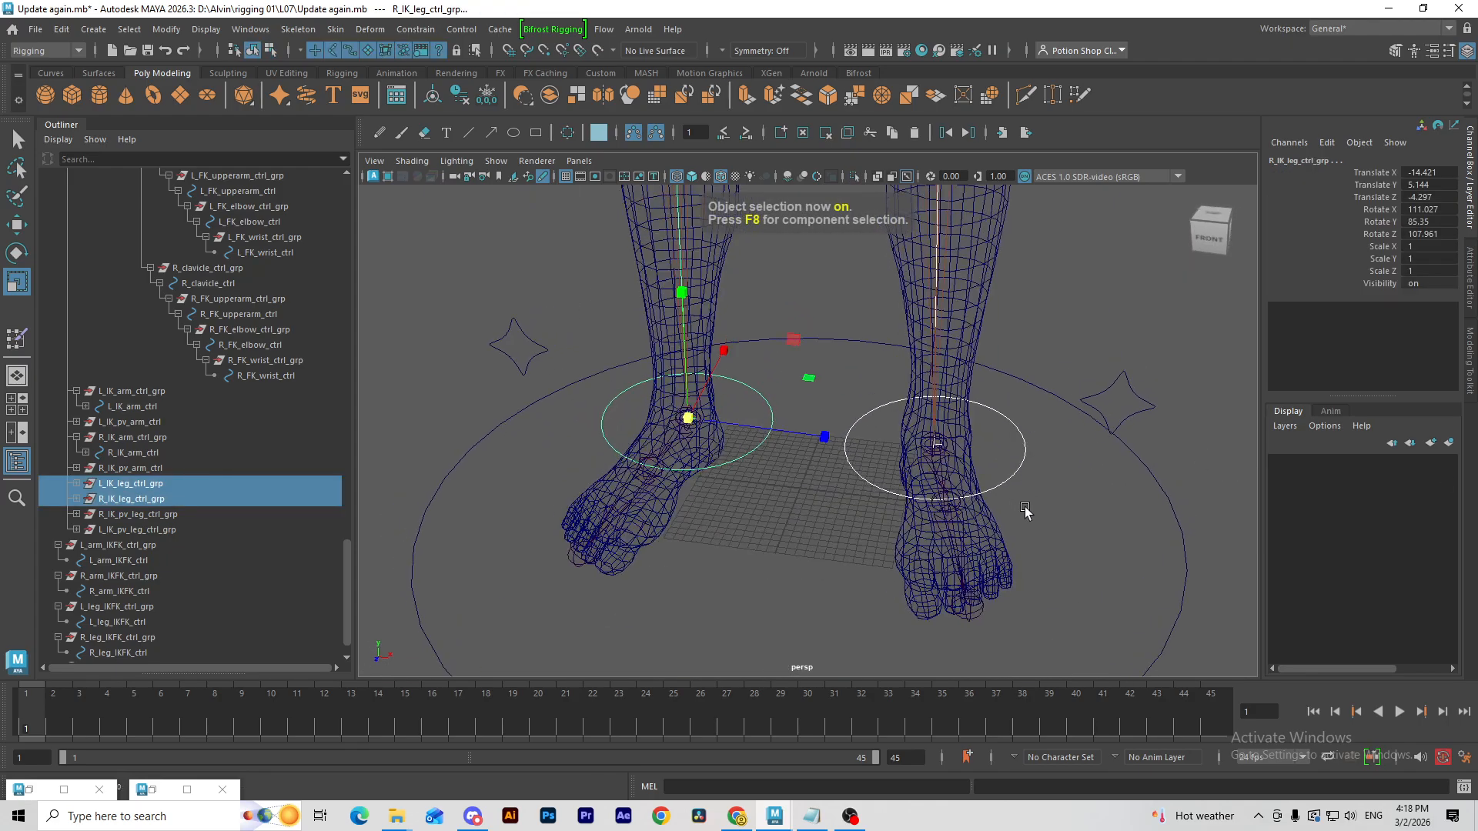
Step: Set Rotate X, Y and Z of L_IK_leg_ctrl_grp to 0
key(q)
click(1013, 471)
key(w)
alt+drag(1010, 468, 978, 447)
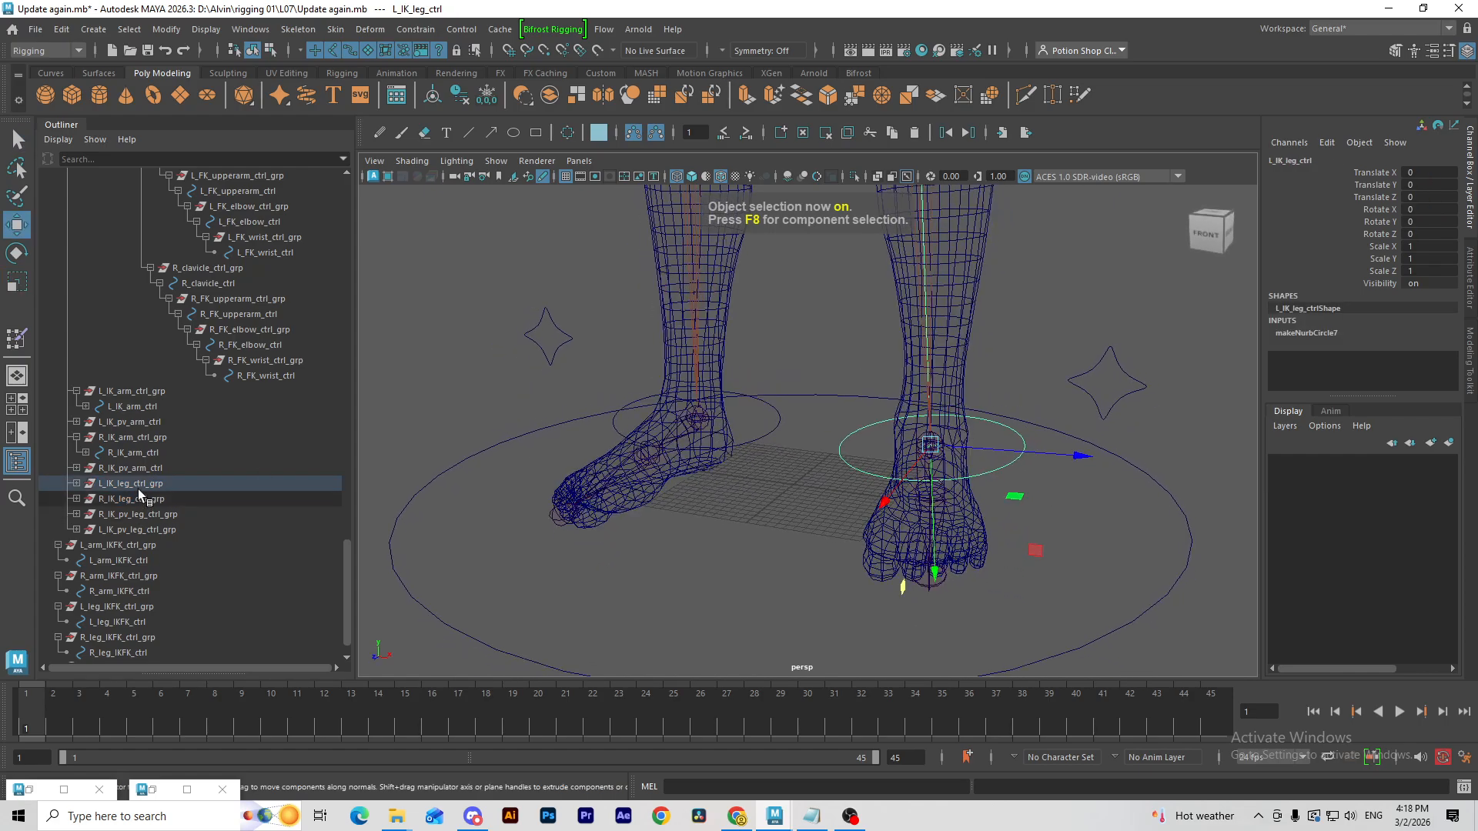
click(143, 483)
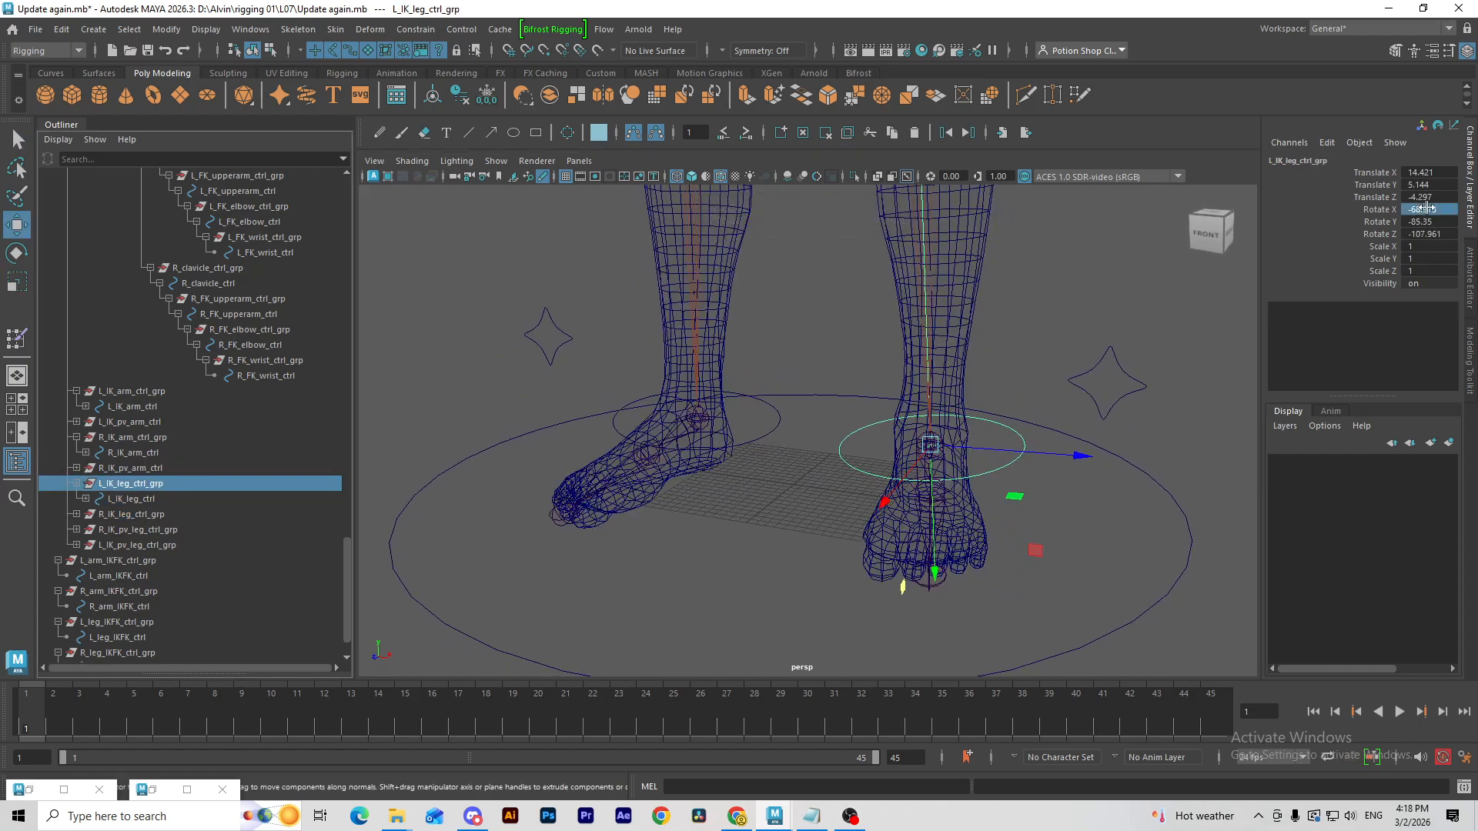
text(0)
key(Return)
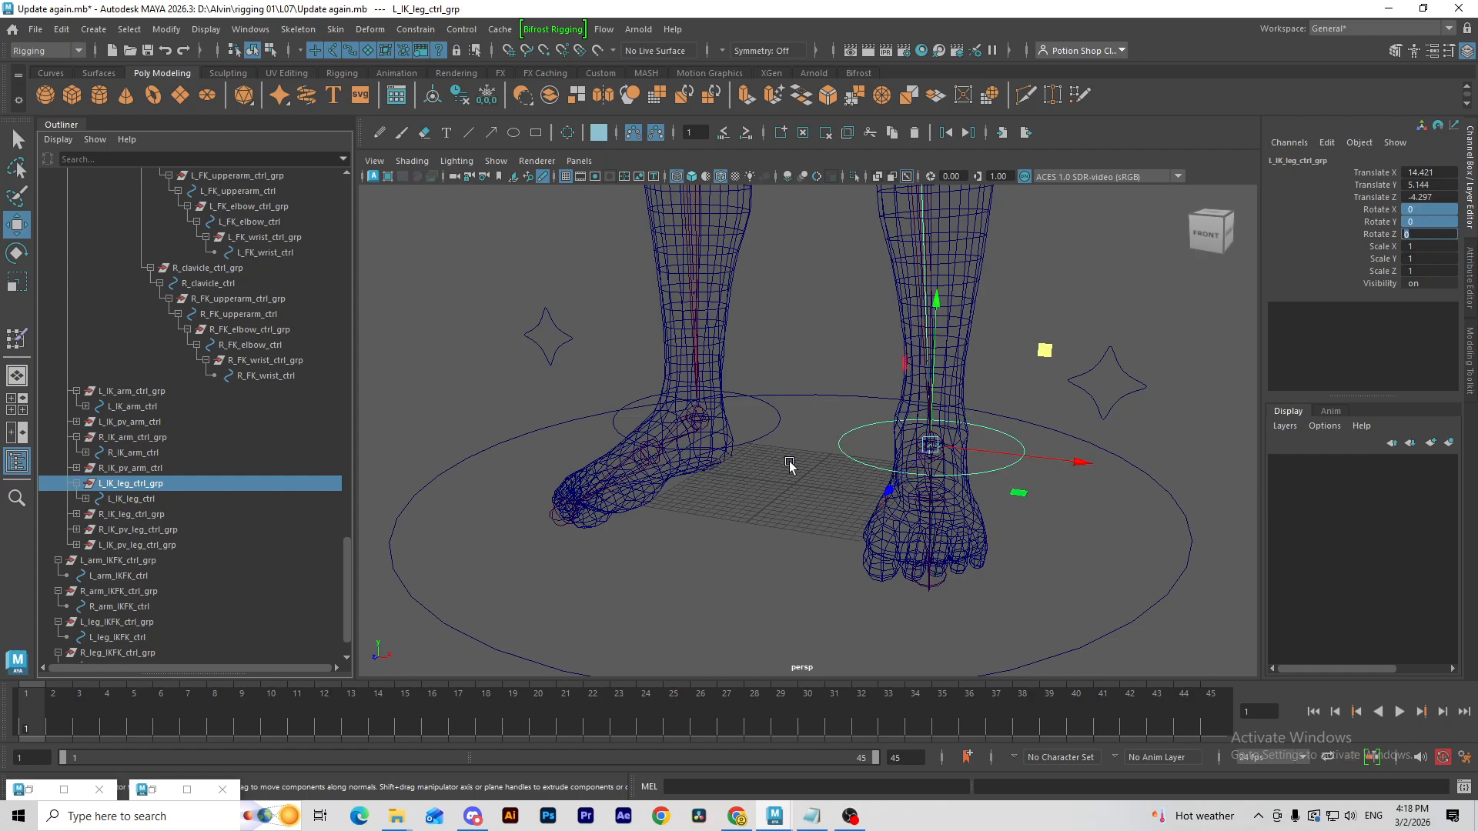
Step: Set Rotate X, Y and Z of R_IK_leg_ctrl_grp to 0
alt+drag(790, 462, 792, 501)
alt+right_drag(793, 501, 822, 419)
drag(779, 499, 804, 516)
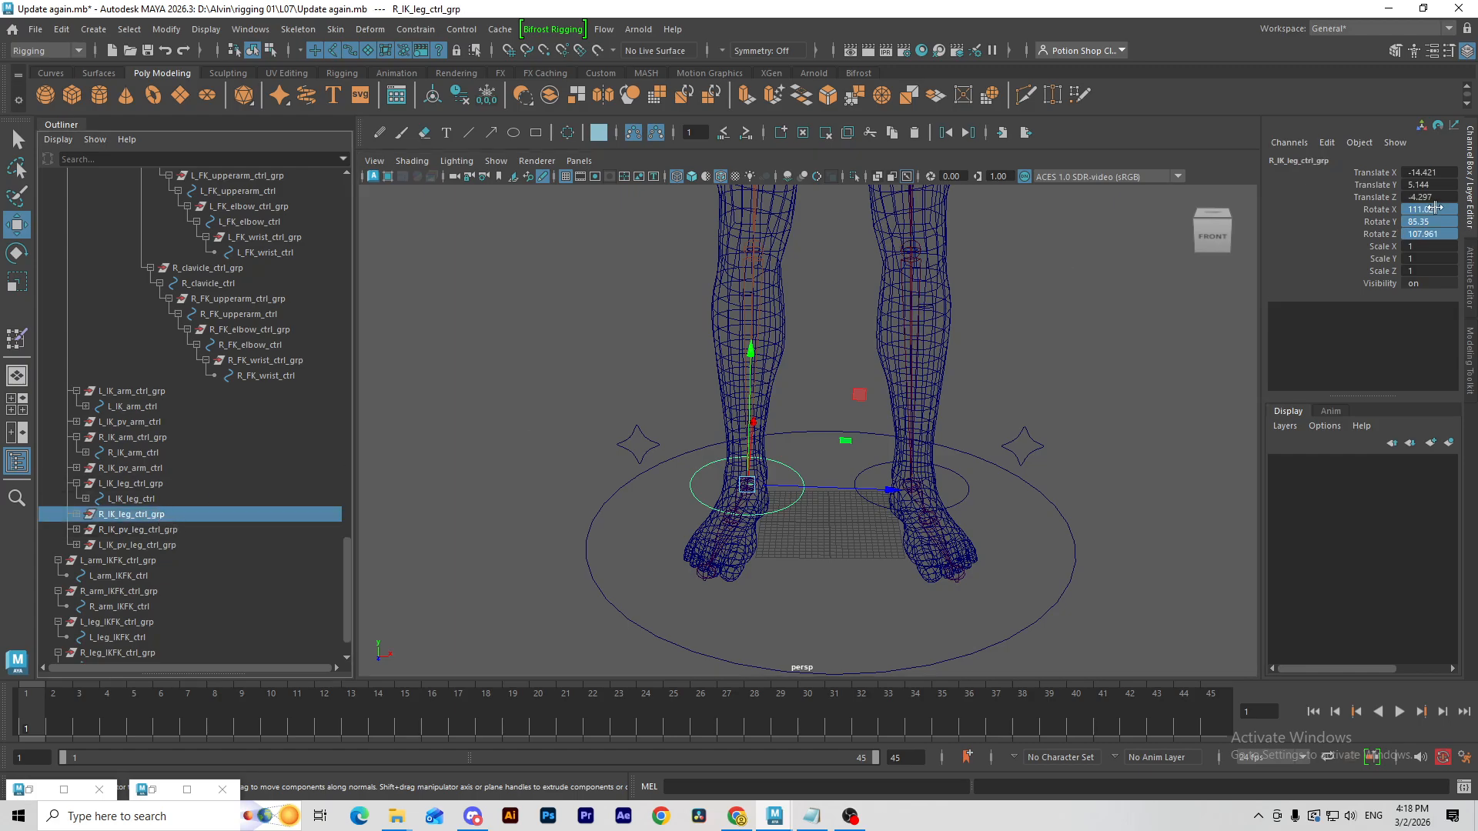
text(0)
key(Return)
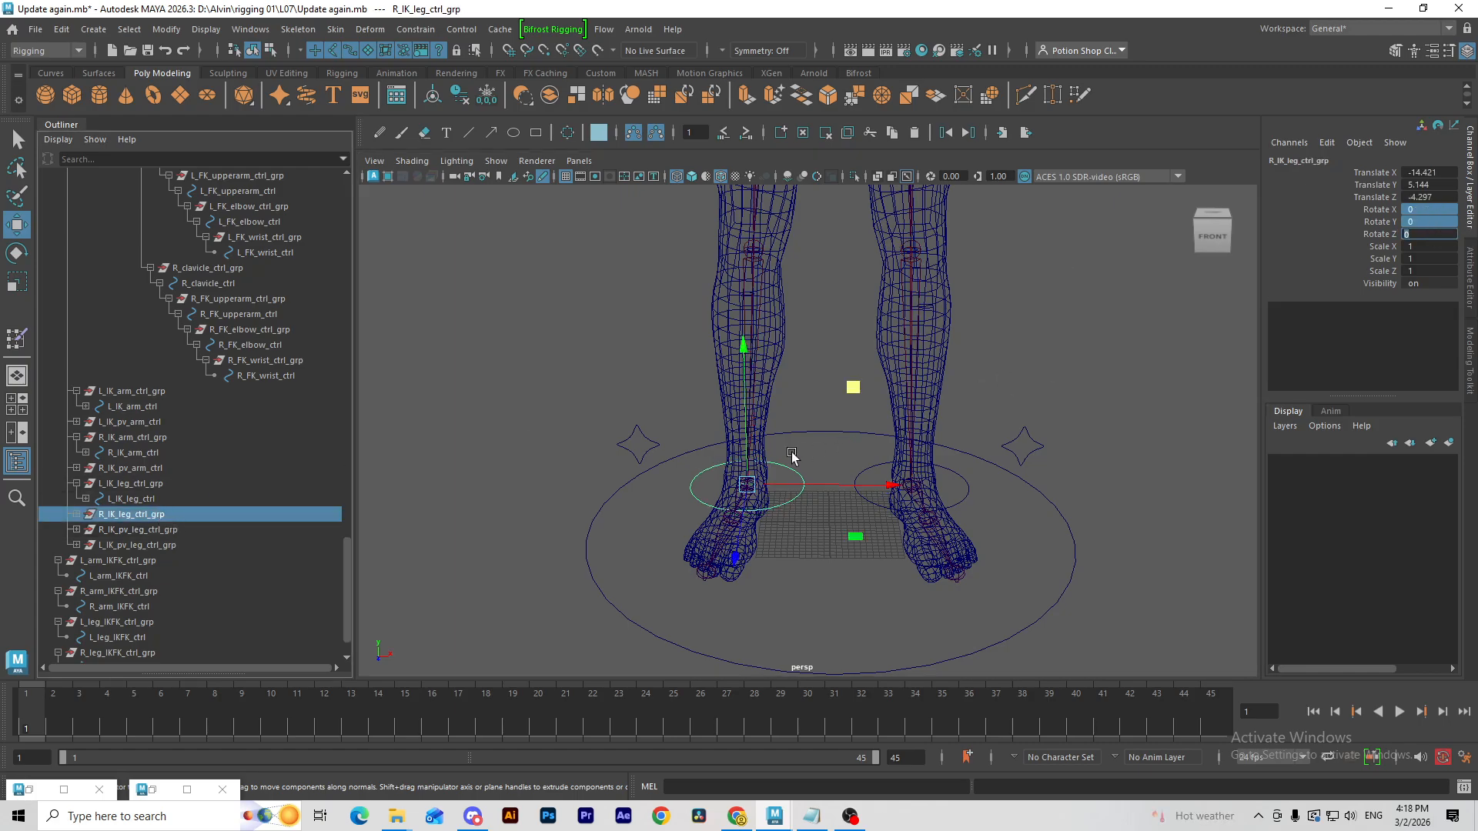
Step: Orient-constrain L_ankle_IK_jnt to L_IK_leg_ctrl
scroll(793, 456, up, 3)
alt+drag(792, 456, 972, 428)
key(q)
click(937, 443)
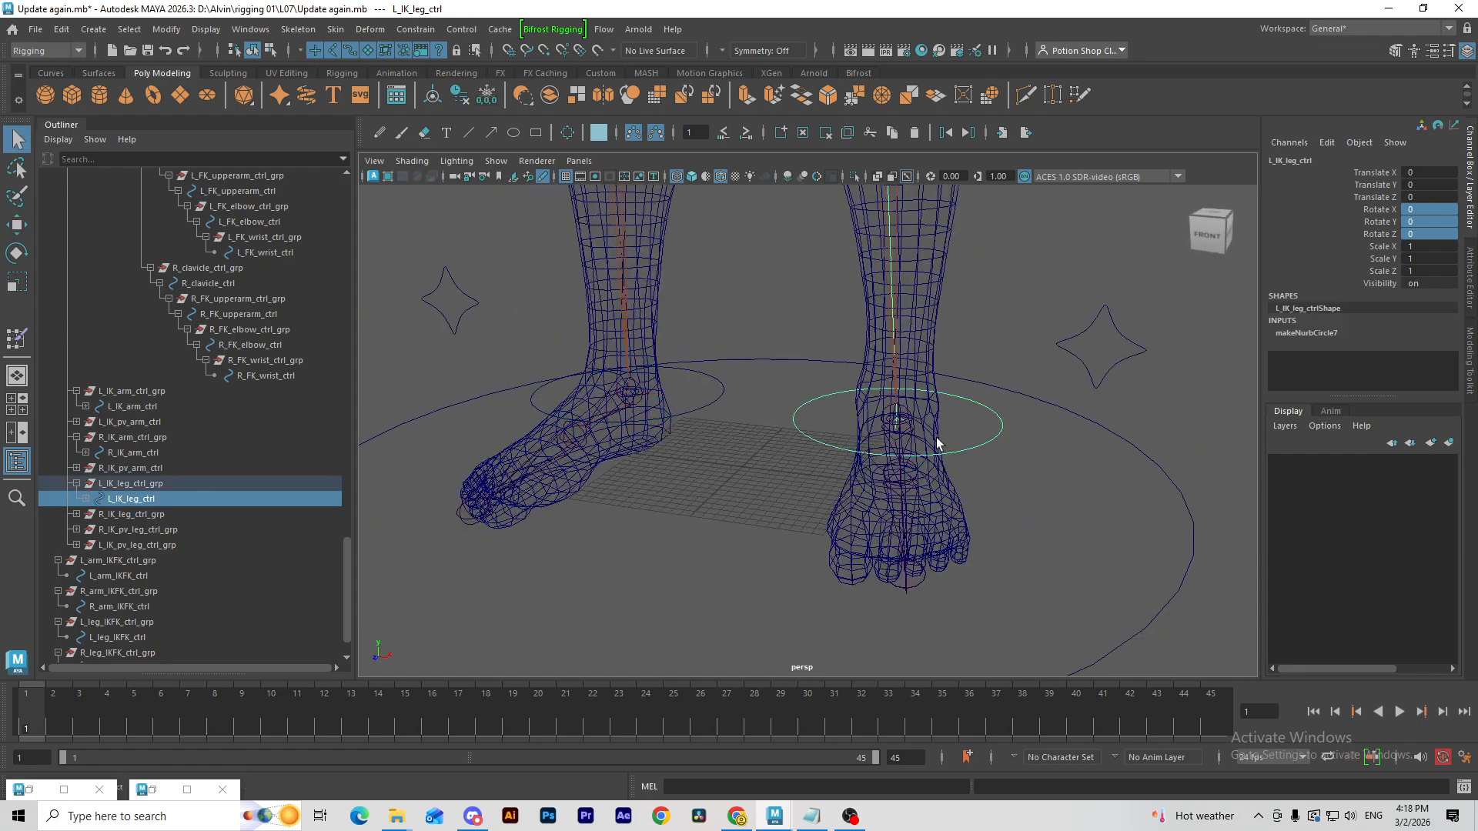
scroll(207, 379, up, 10)
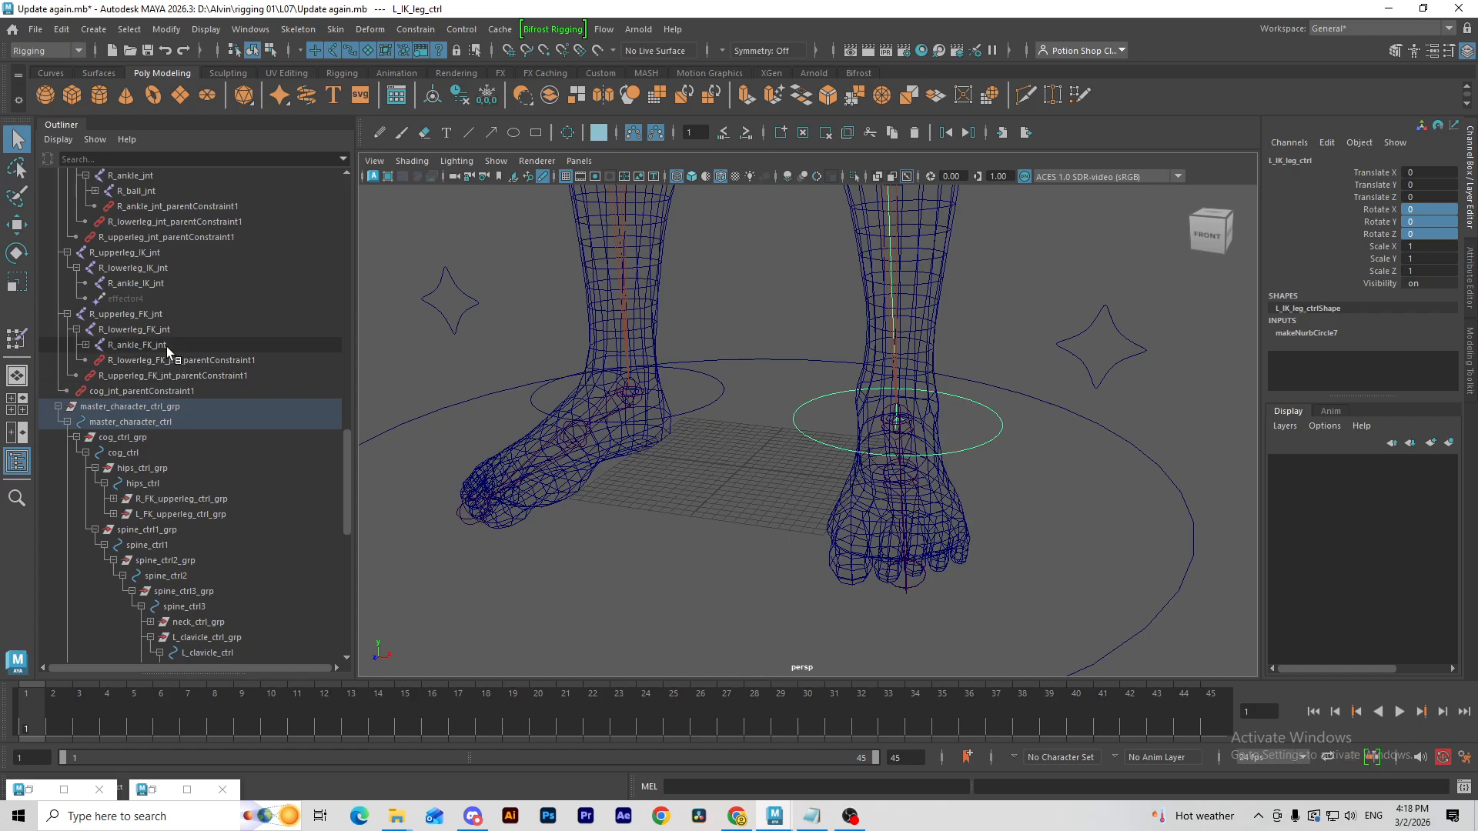
ctrl+click(148, 284)
key(ctrl+z)
scroll(174, 277, up, 8)
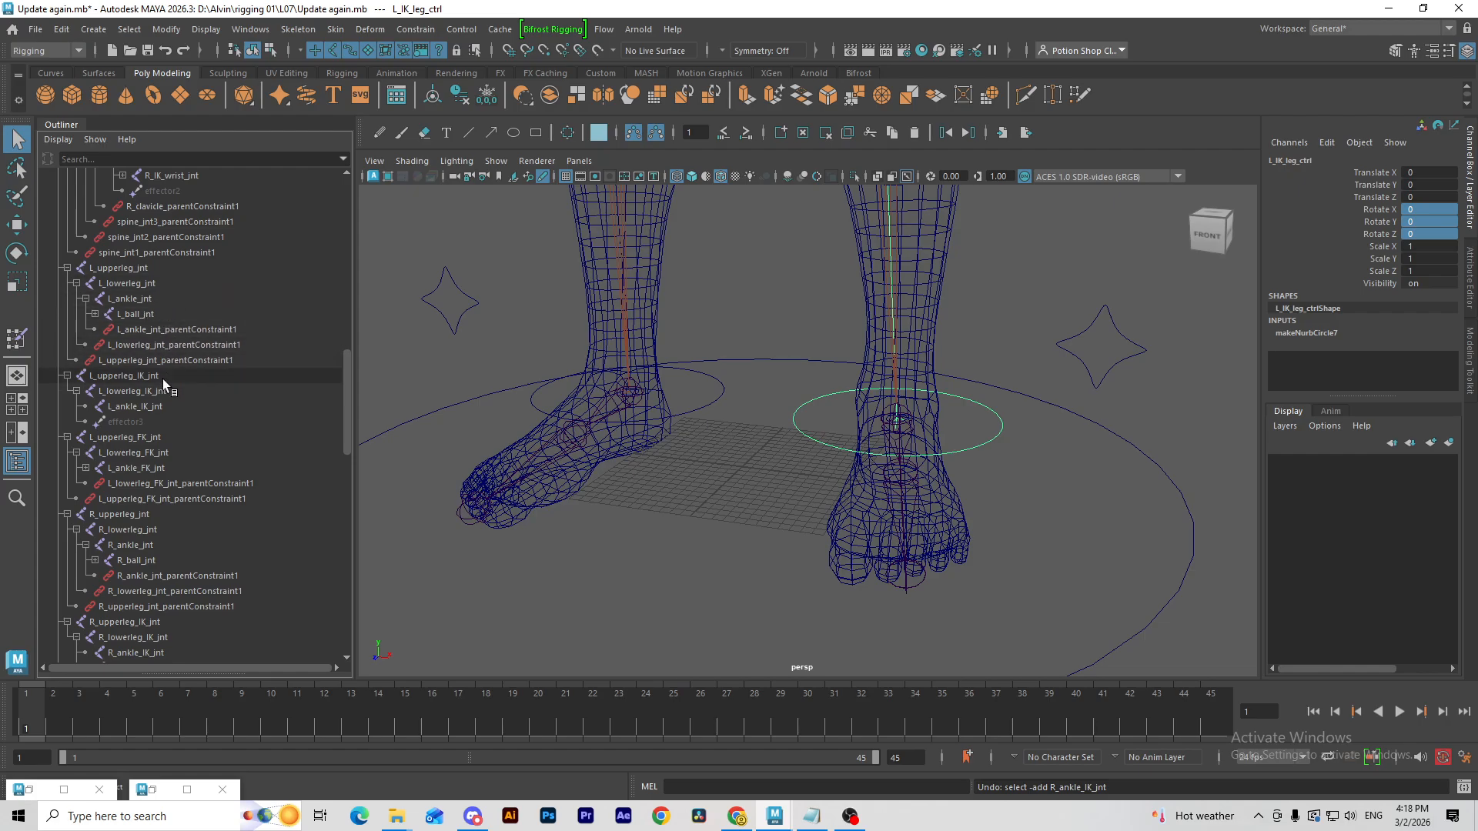
click(154, 406)
click(473, 31)
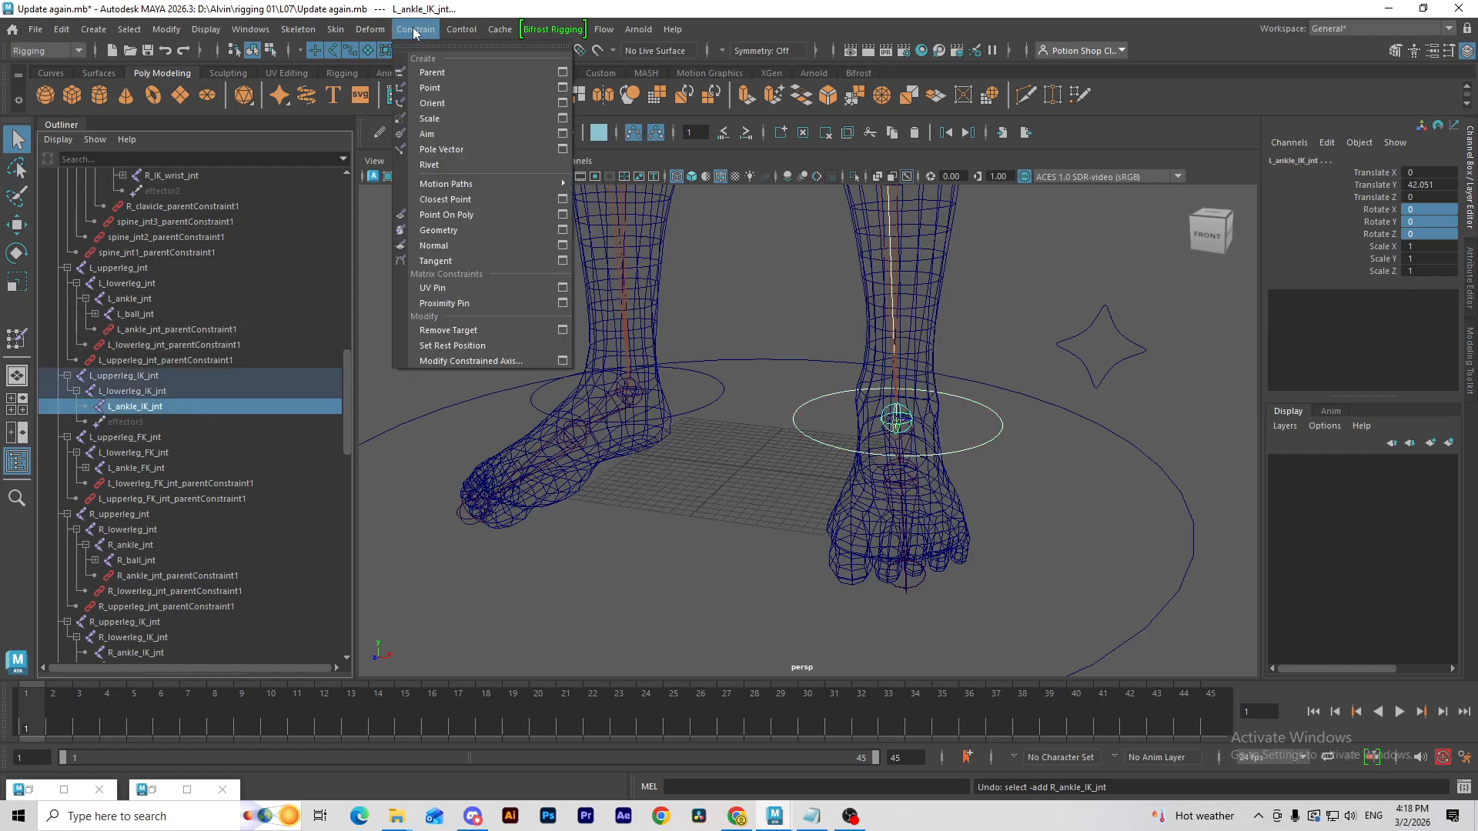
click(446, 105)
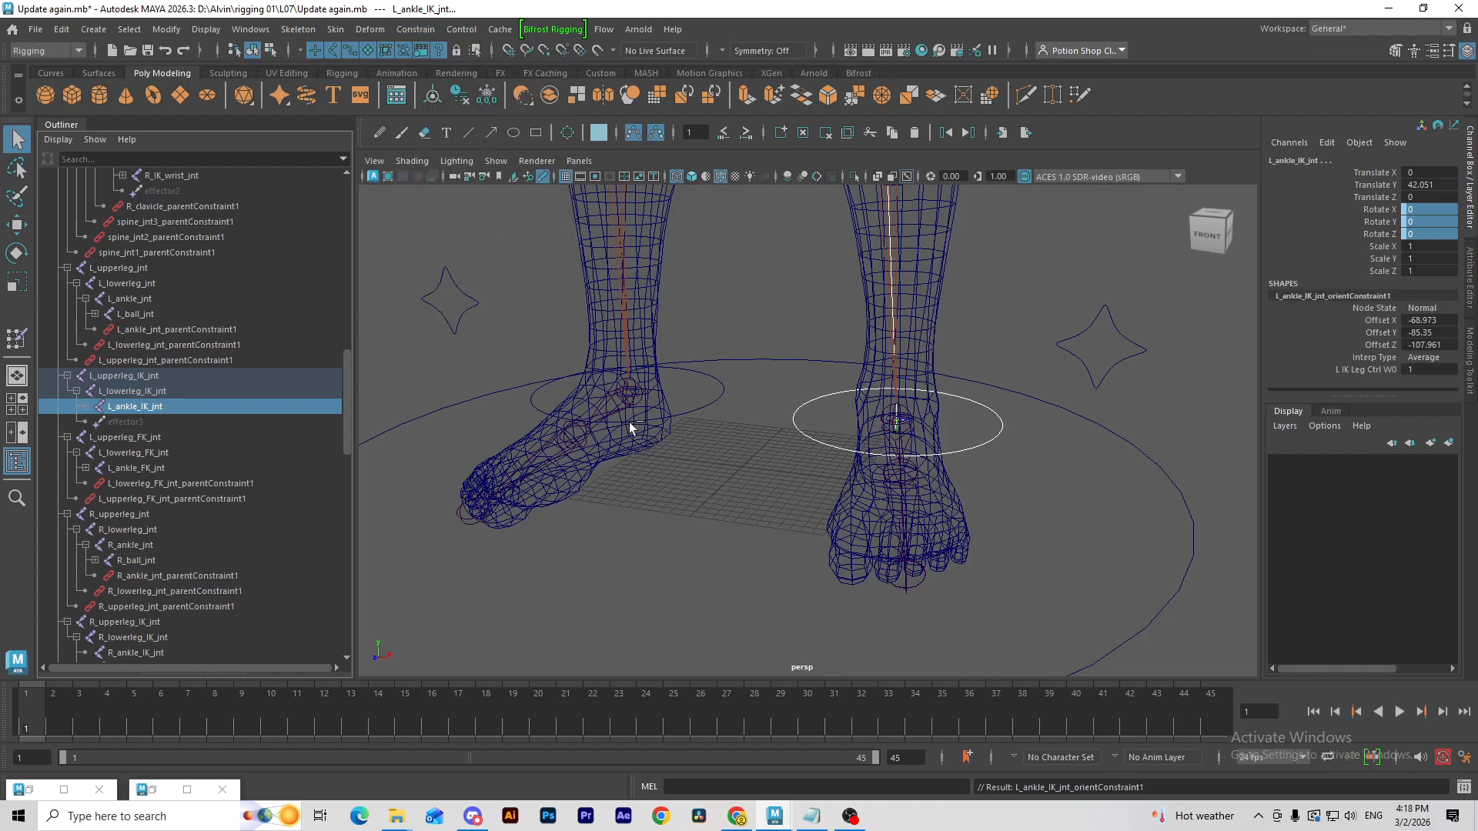
Step: Orient-constrain R_ankle_IK_jnt to R_IK_leg_ankle_ctrl
click(701, 410)
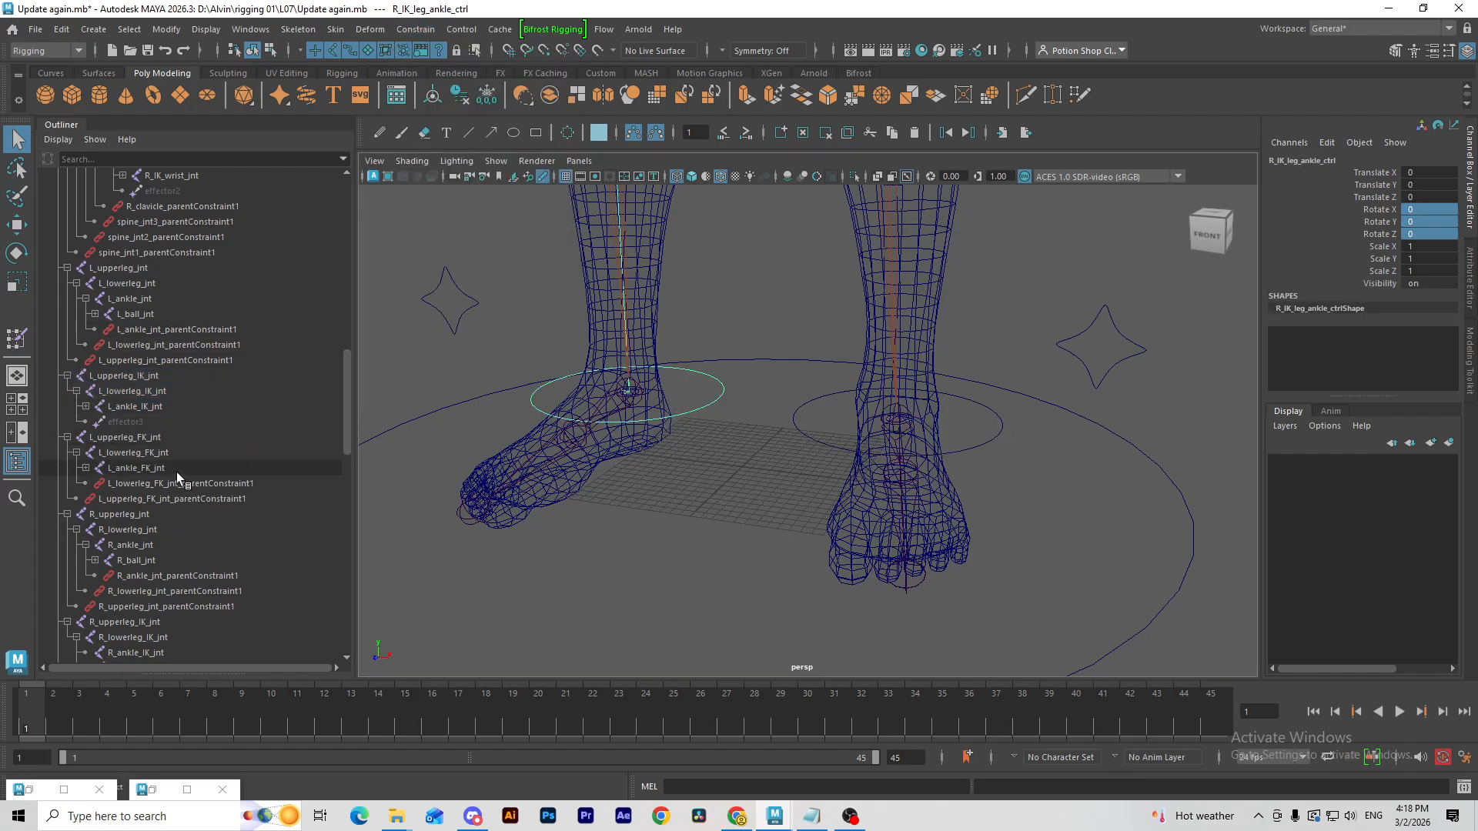
scroll(179, 462, down, 8)
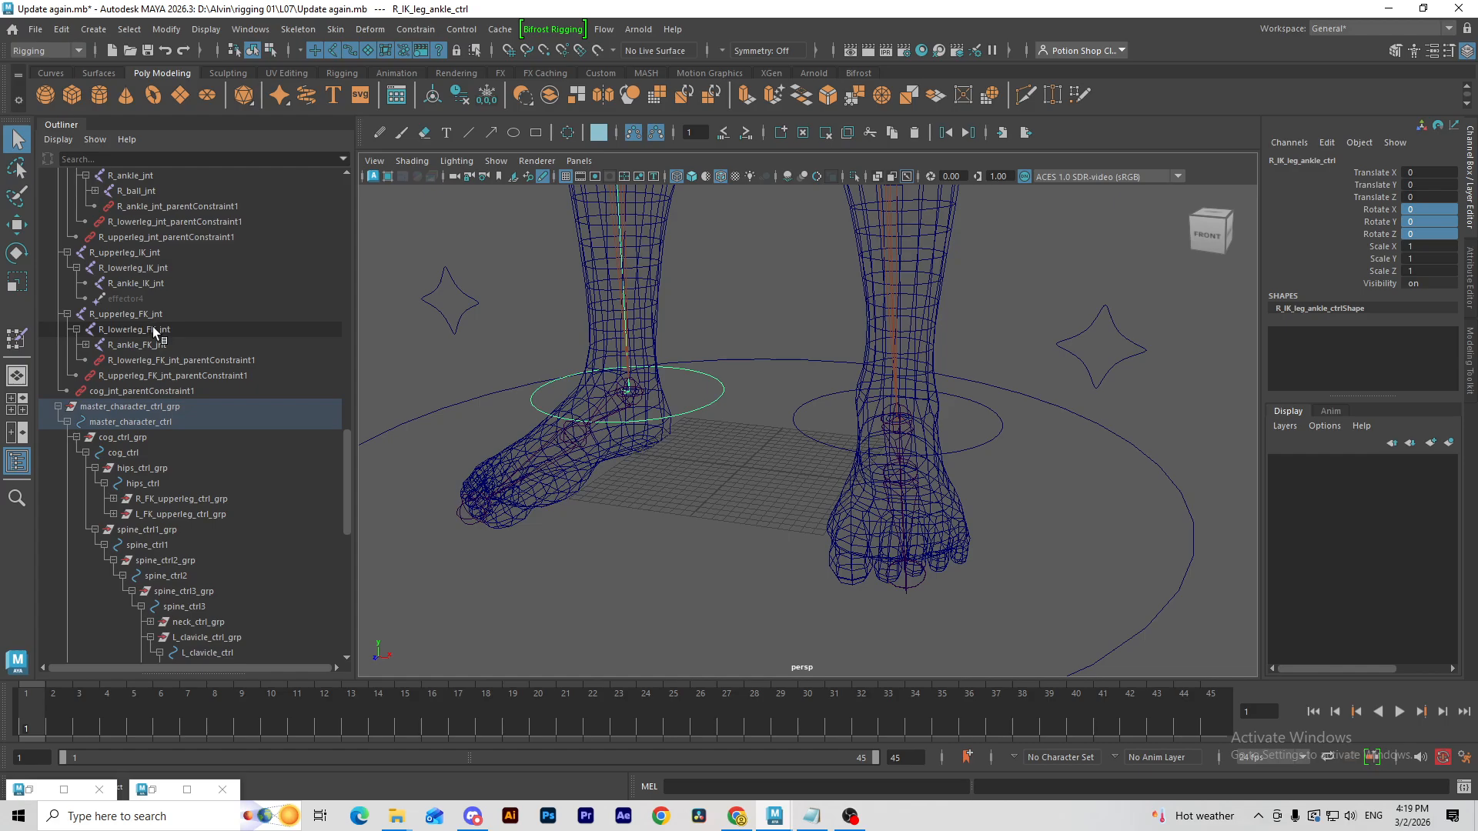
ctrl+click(167, 284)
click(402, 31)
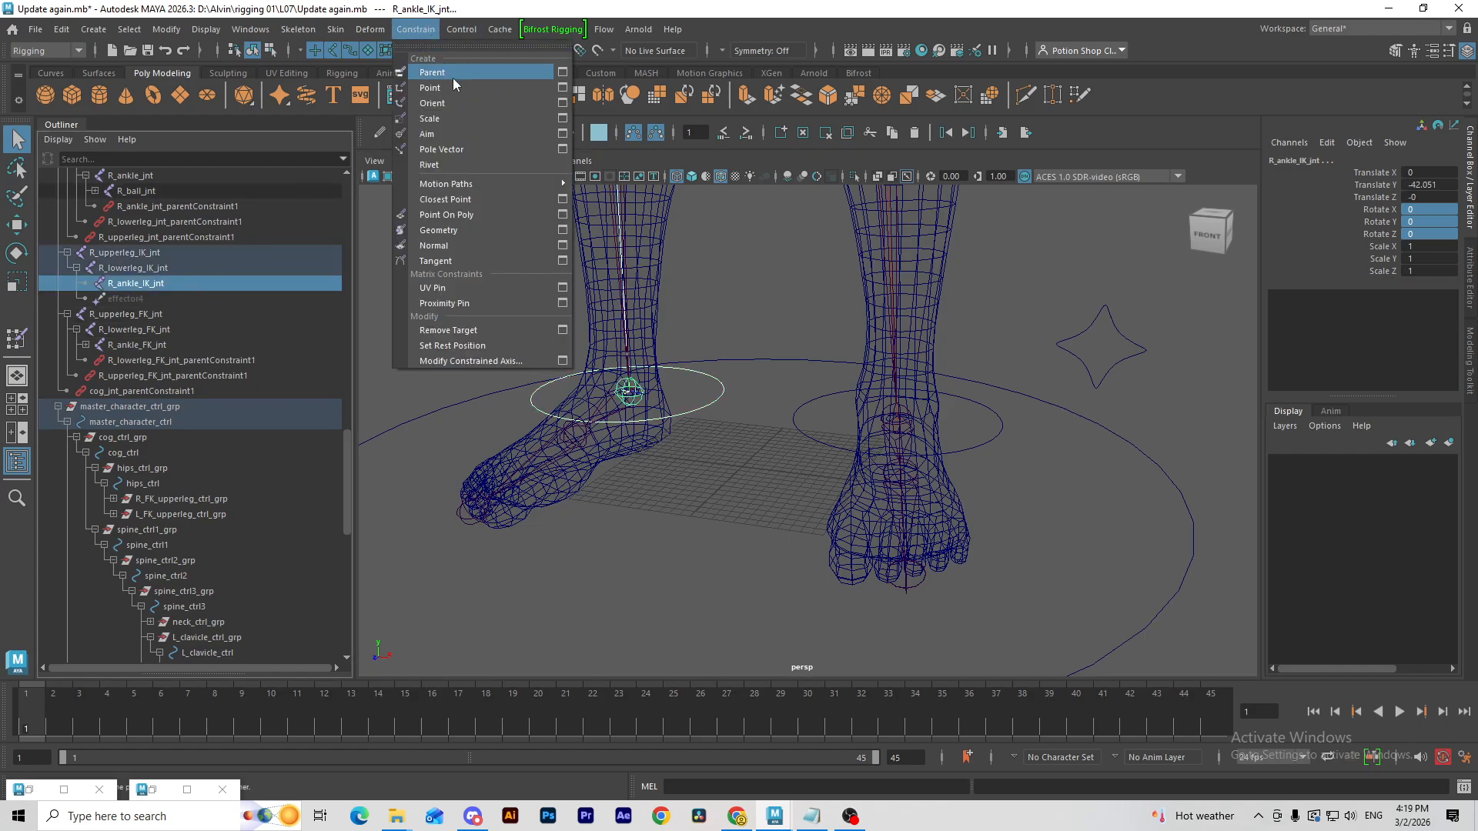
click(450, 104)
Step: Test the right leg by moving and rotating R_IK_leg_ankle_ctrl, and undo the changes
click(708, 378)
alt+middle_drag(661, 383, 667, 455)
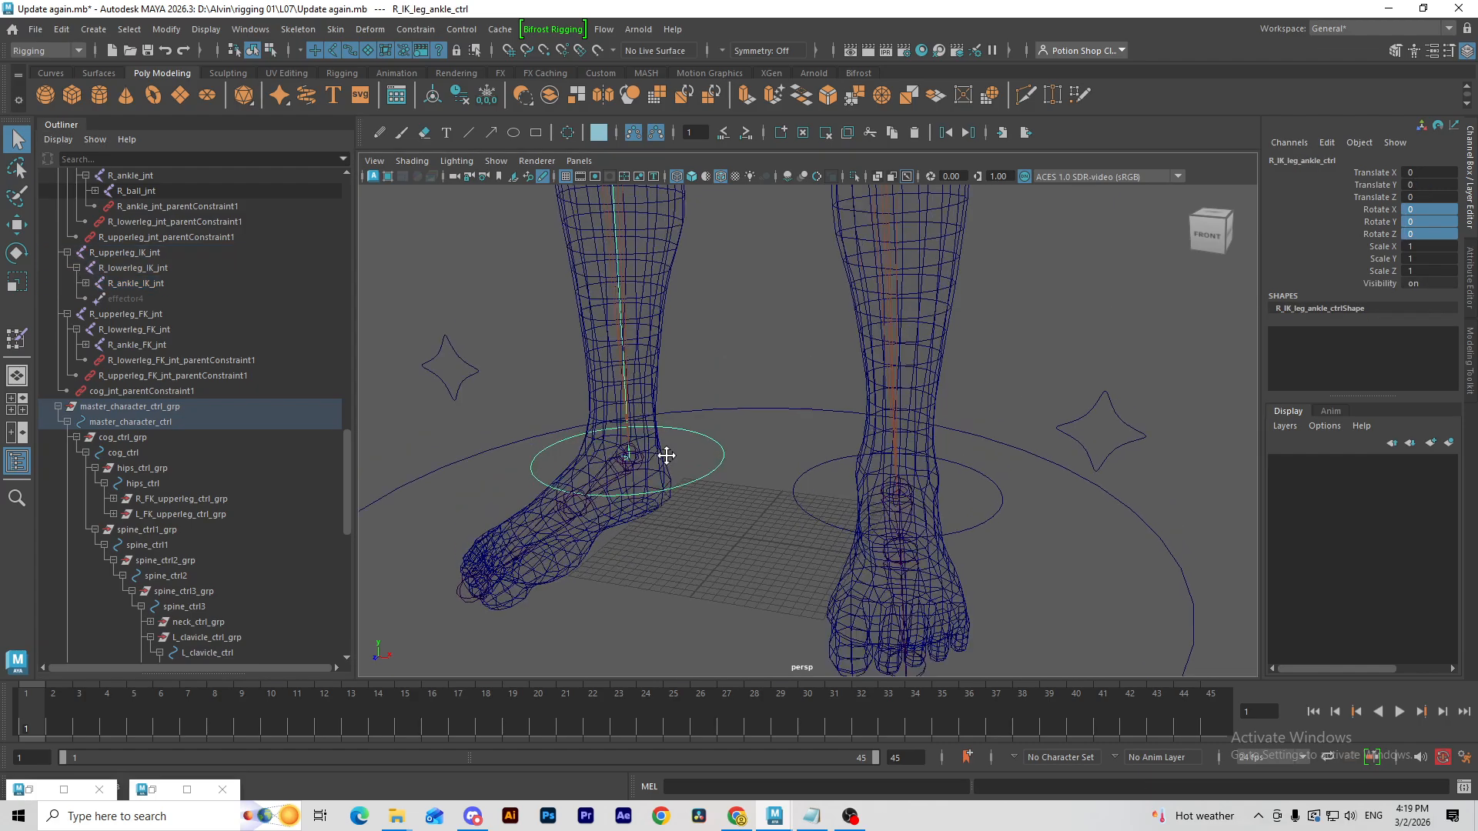
alt+drag(616, 450, 657, 429)
key(w)
drag(608, 485, 777, 345)
key(e)
key(ctrl+z)
key(w)
key(ctrl+z)
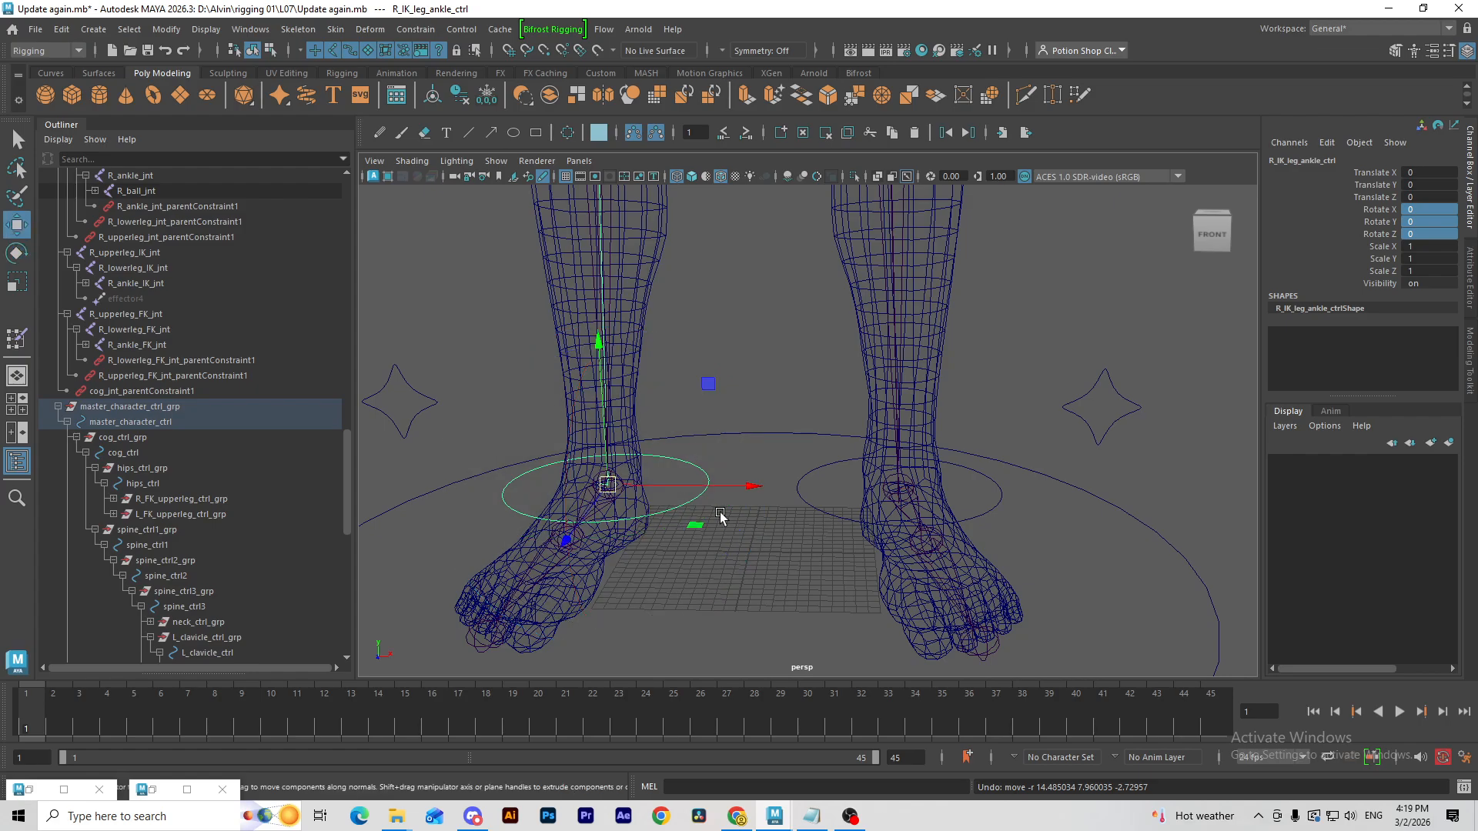
Step: Test the left leg by moving and rotating L_IK_leg_ctrl, and undo the changes
drag(1009, 518, 1006, 516)
drag(899, 486, 1085, 313)
key(e)
key(ctrl+z)
key(ctrl+z)
key(q)
alt+middle_drag(1050, 346, 1014, 350)
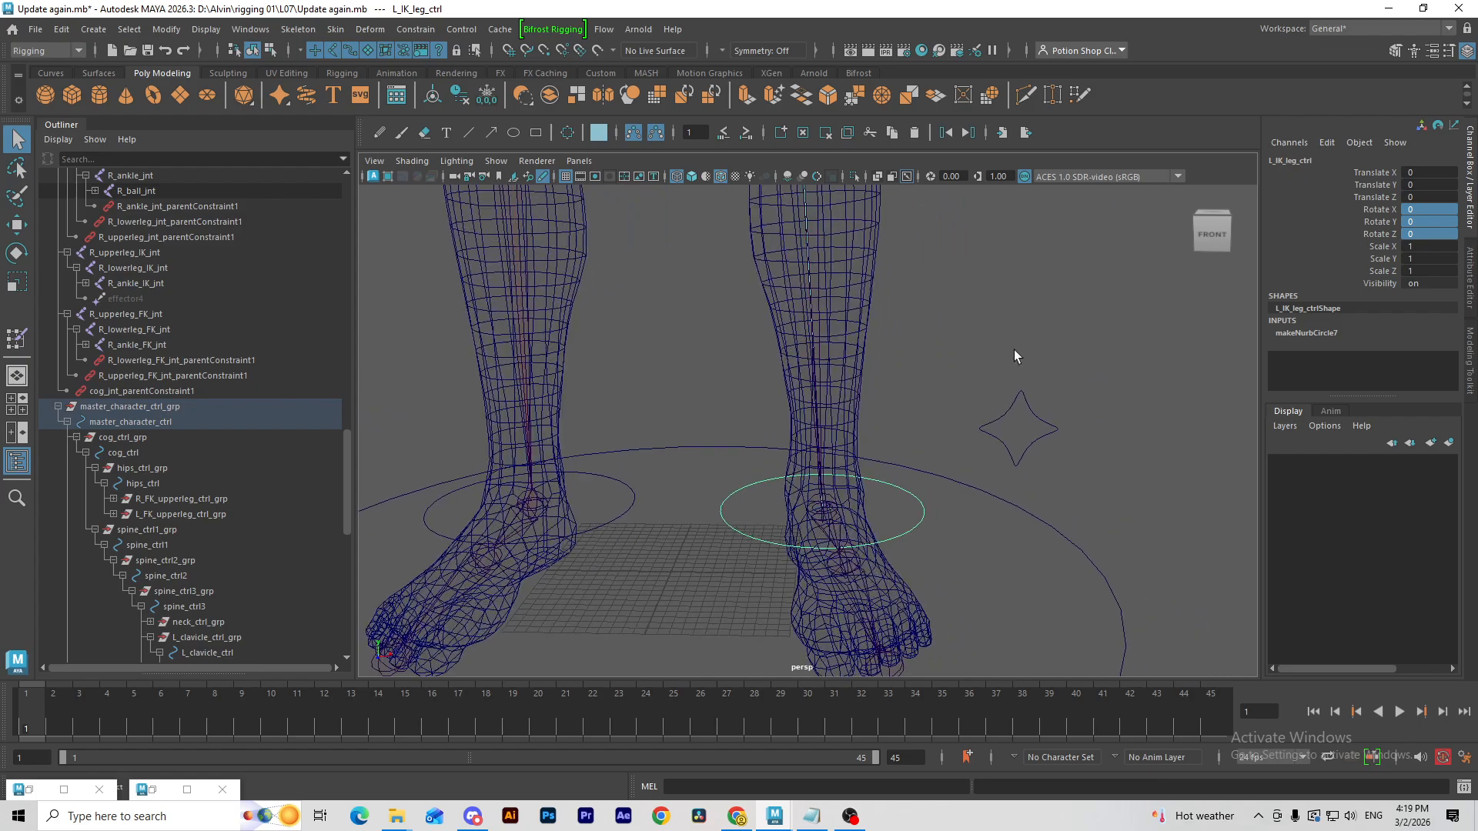
Step: Locate the IKFK switch control groups for the arms and legs in the hierarchy and collapse all four
drag(1053, 420, 1056, 423)
key(f)
click(136, 578)
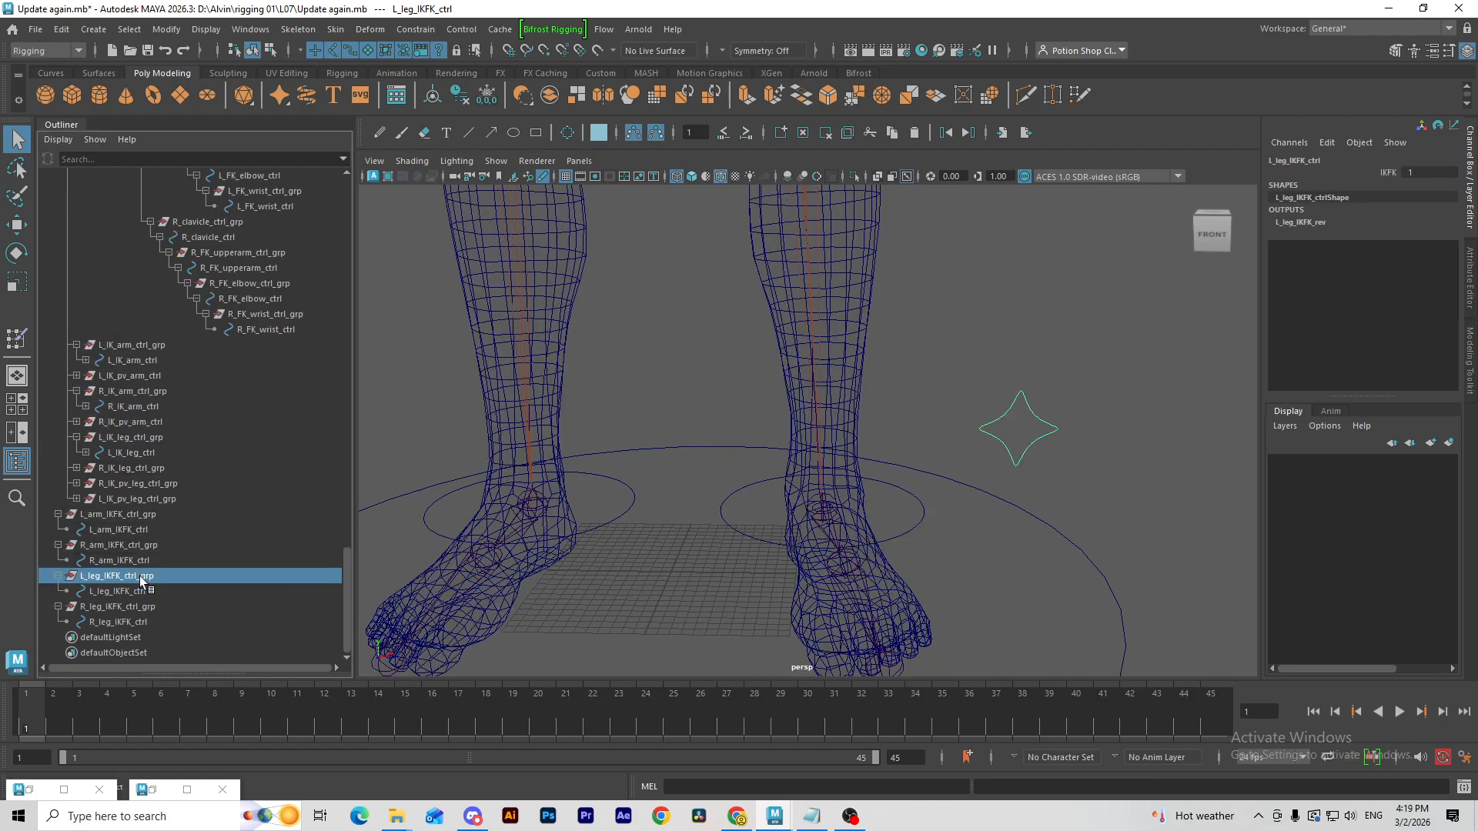
alt+drag(885, 479, 868, 530)
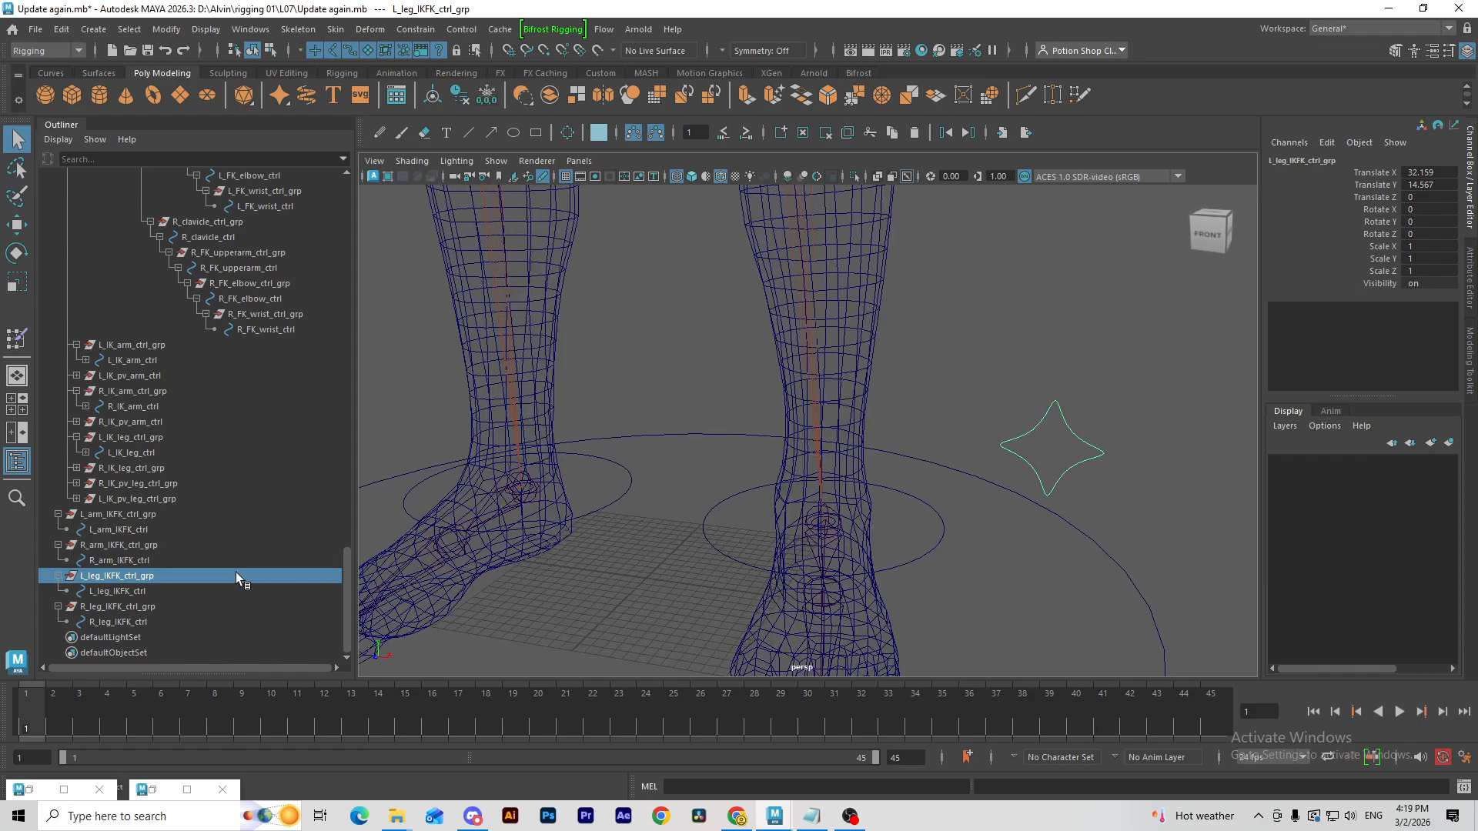
click(57, 515)
click(58, 545)
click(57, 576)
click(57, 606)
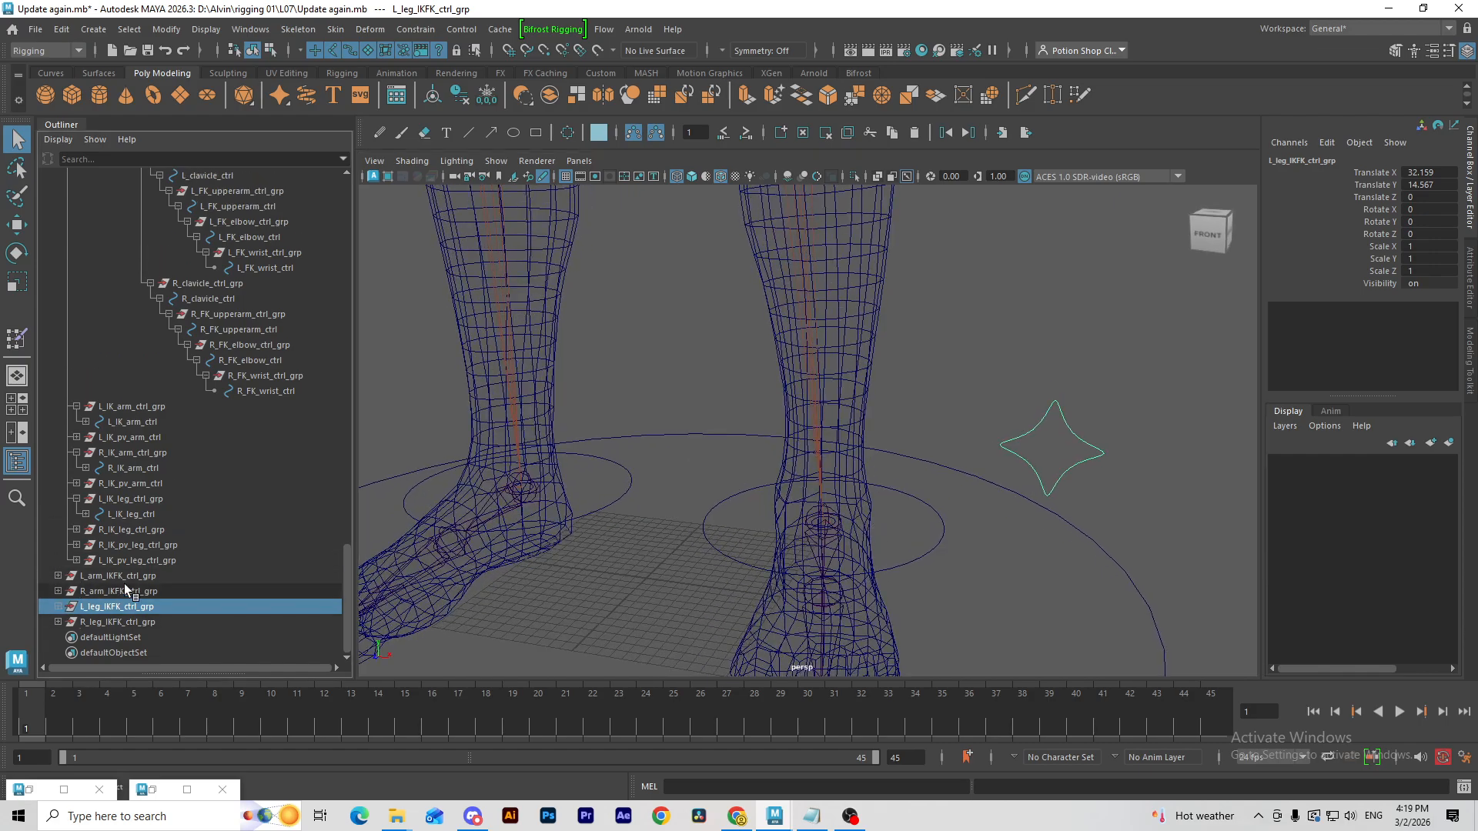
Step: Parent the four arm and leg IKFK control groups under master_character_ctrl
click(134, 578)
shift+click(149, 620)
click(1113, 562)
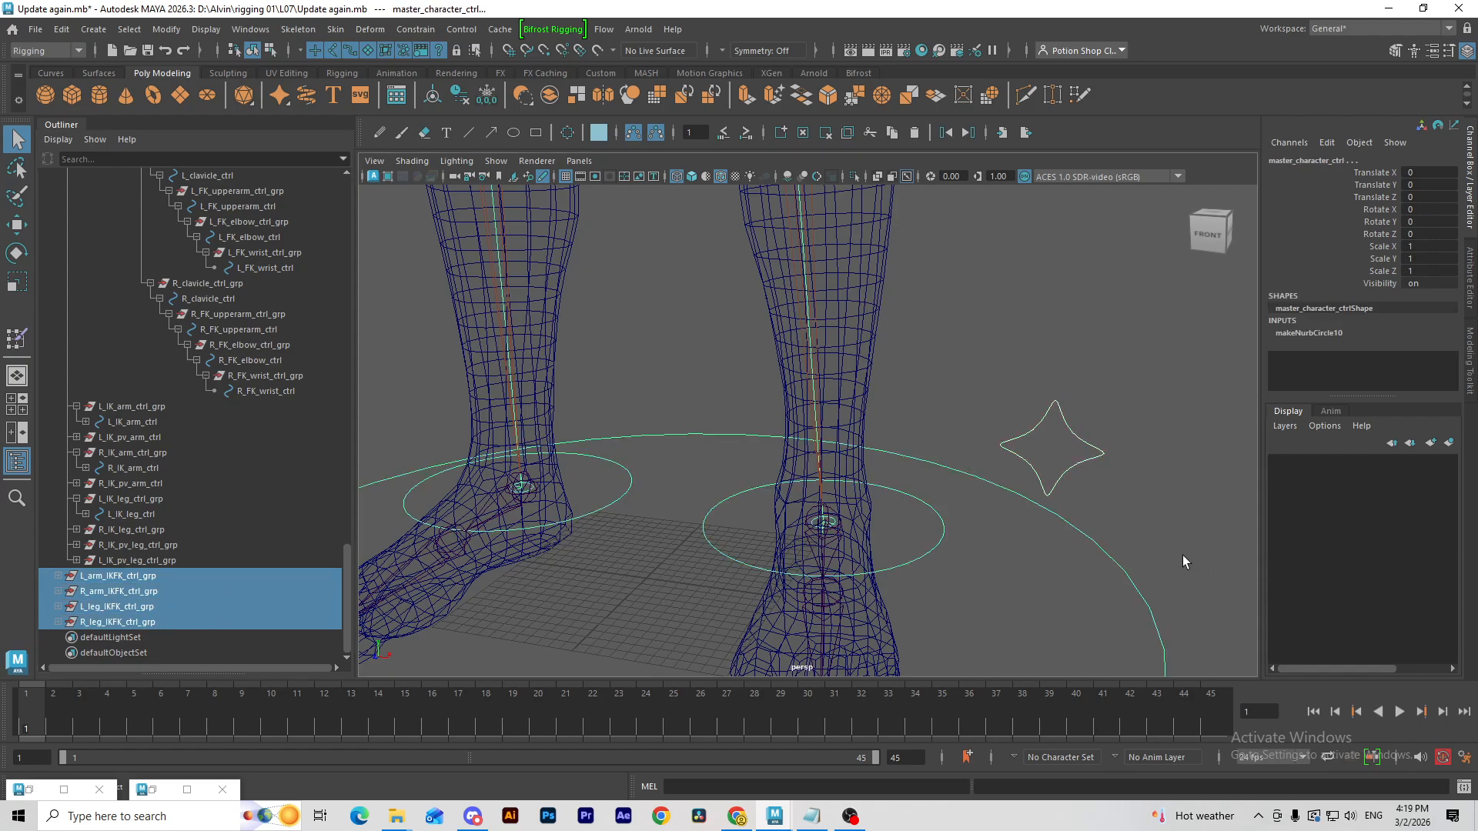
key(p)
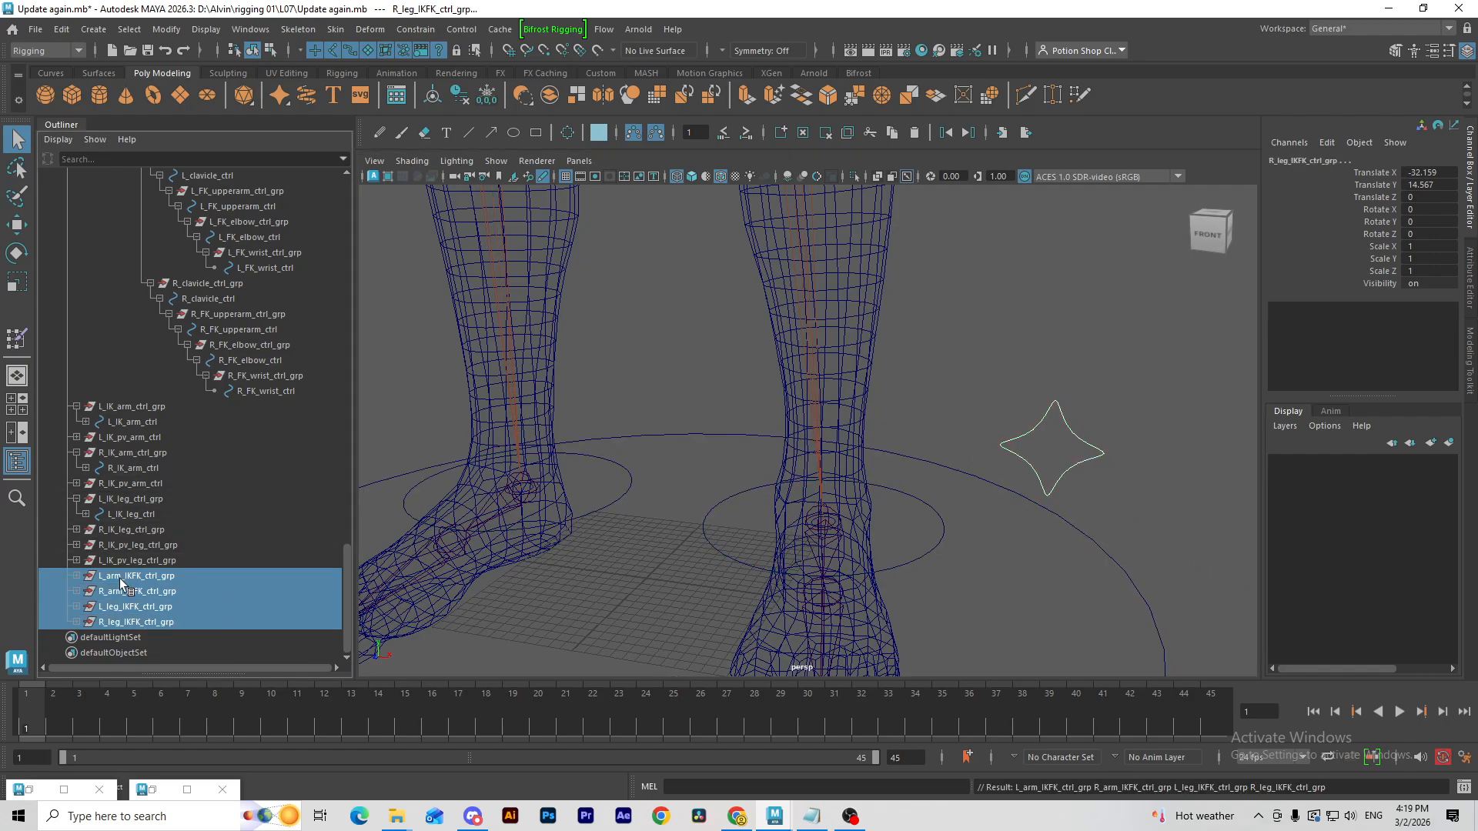
Step: Parent-constrain L_leg_IKFK_ctrl_grp to the left ankle joint L_ankle_jnt
alt+middle_drag(924, 459, 910, 496)
drag(784, 570, 835, 594)
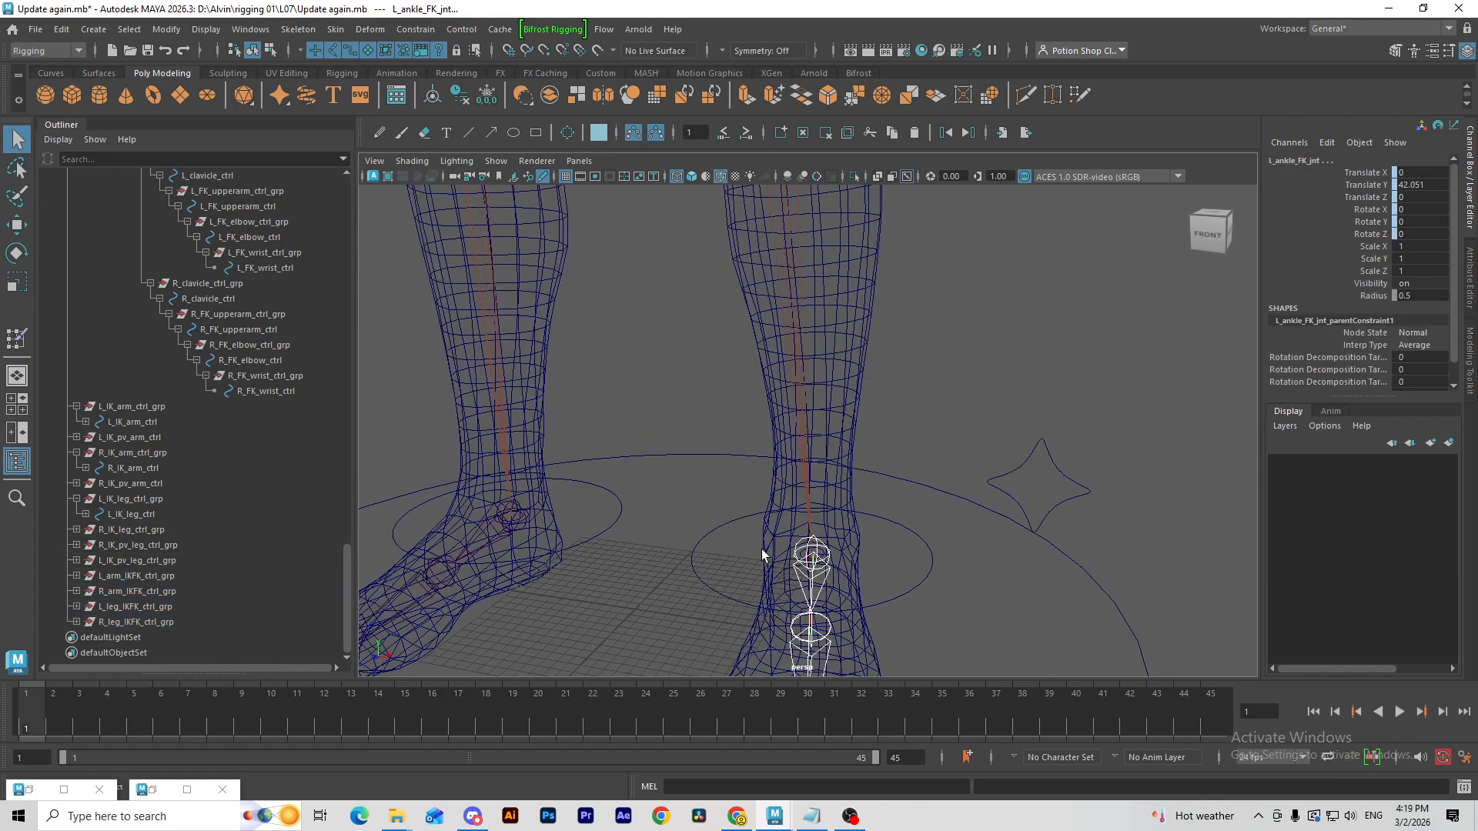
key(f)
click(148, 422)
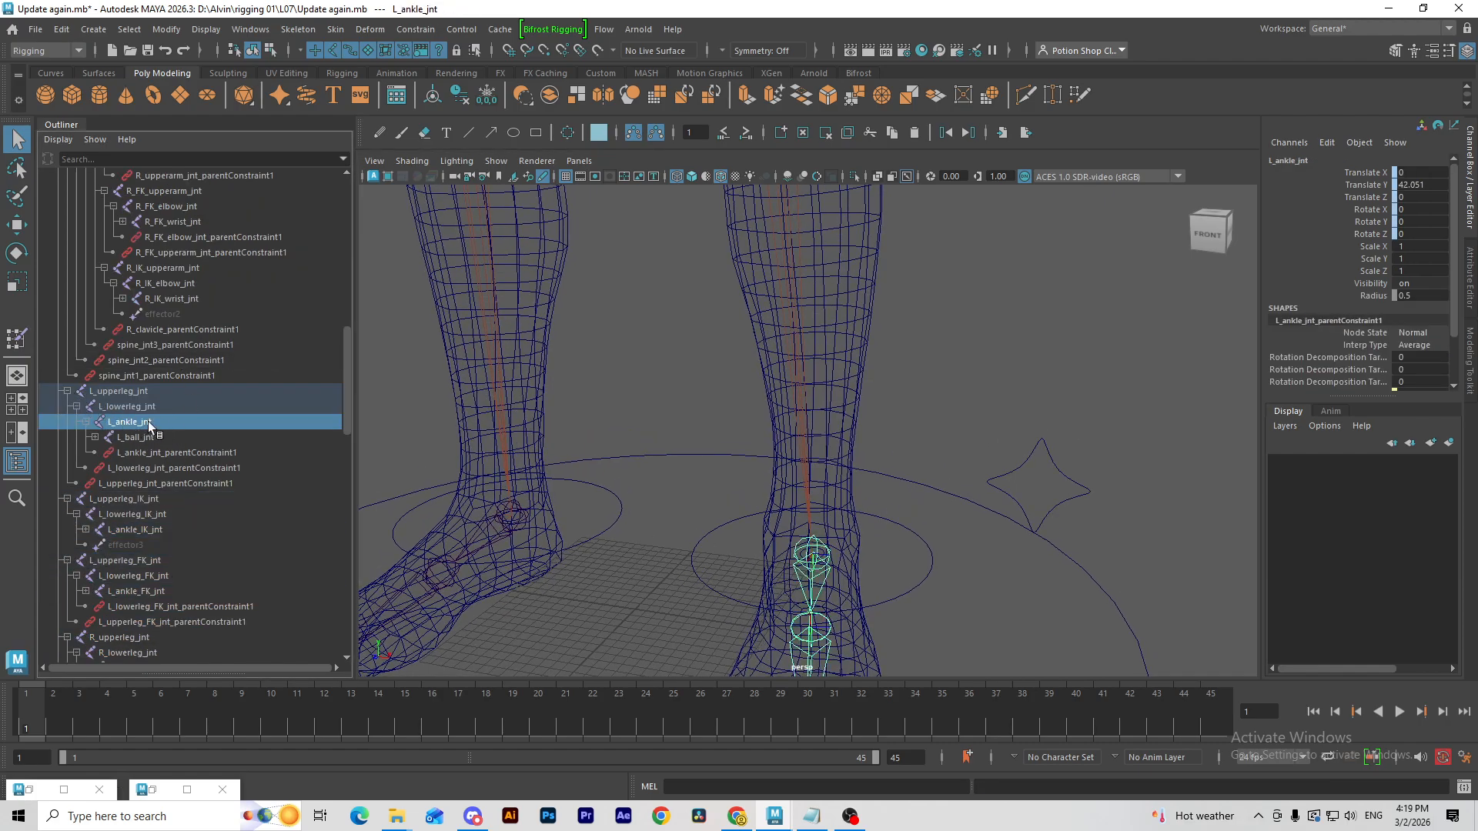
scroll(183, 425, down, 8)
scroll(183, 425, down, 12)
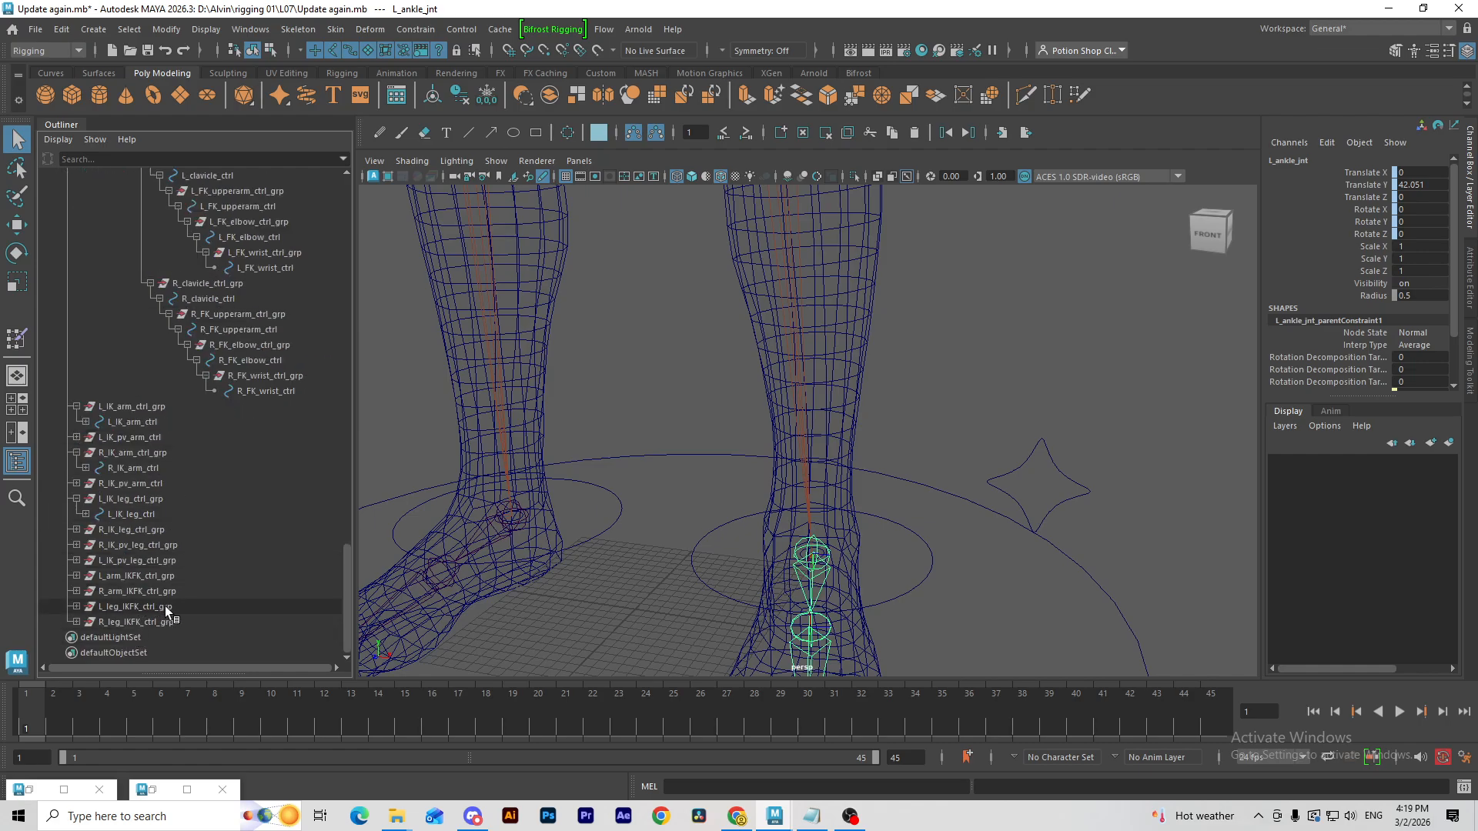
ctrl+click(191, 609)
click(415, 29)
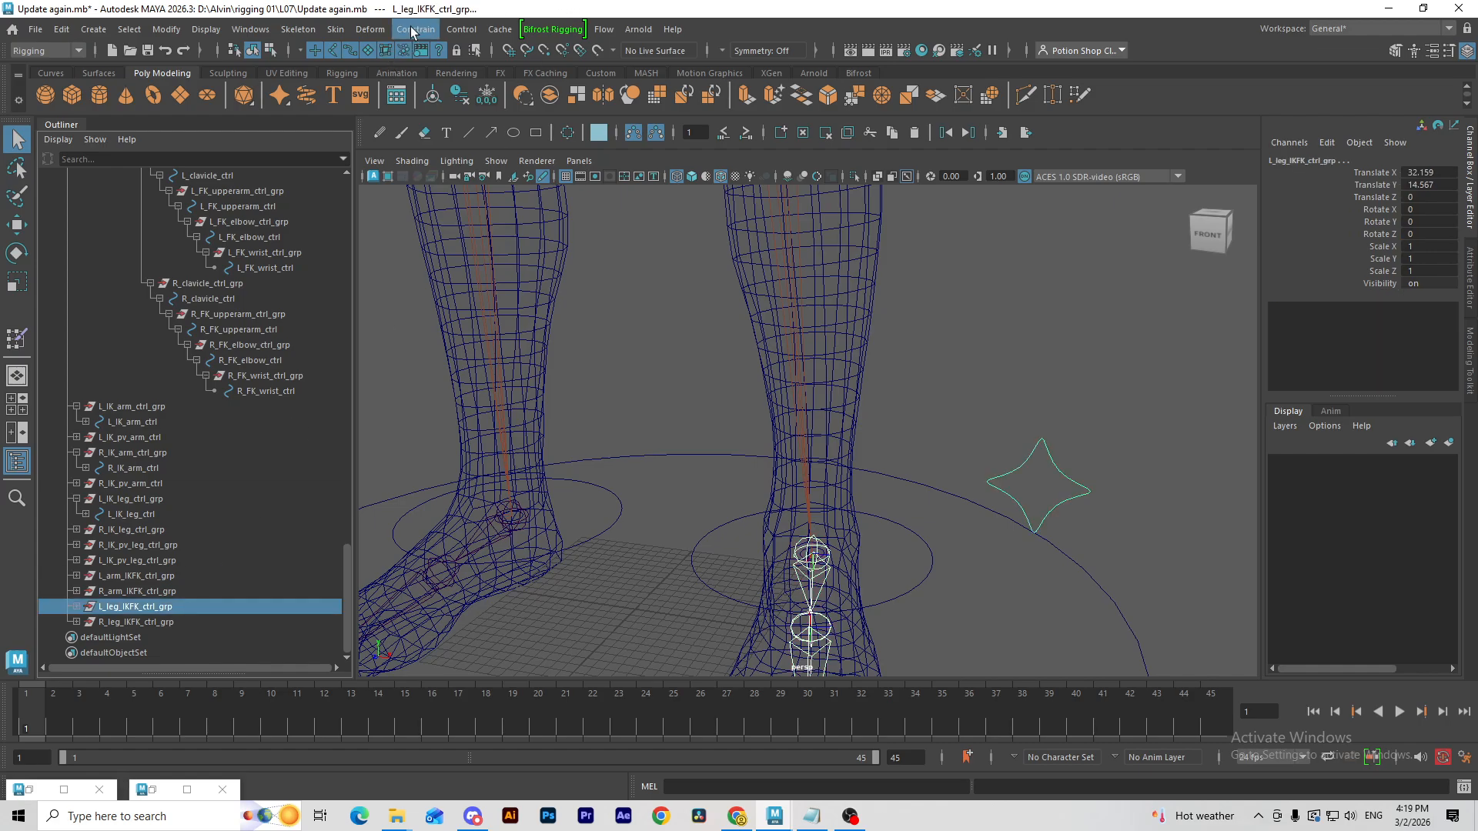
click(464, 72)
alt+drag(582, 303, 557, 469)
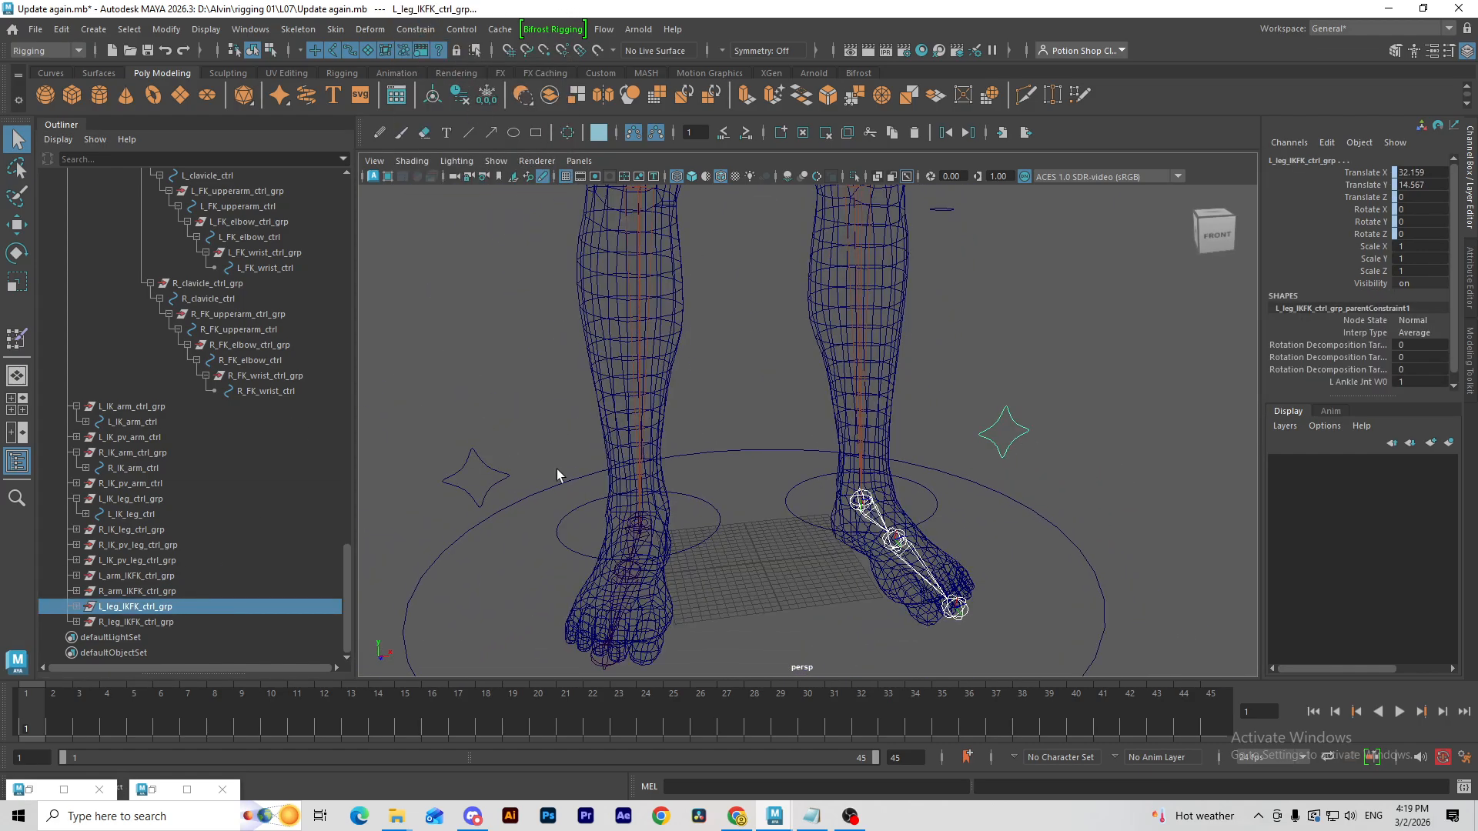
Step: Parent-constrain R_leg_IKFK_ctrl_grp to the right ankle joint R_ankle_jnt
scroll(168, 340, up, 10)
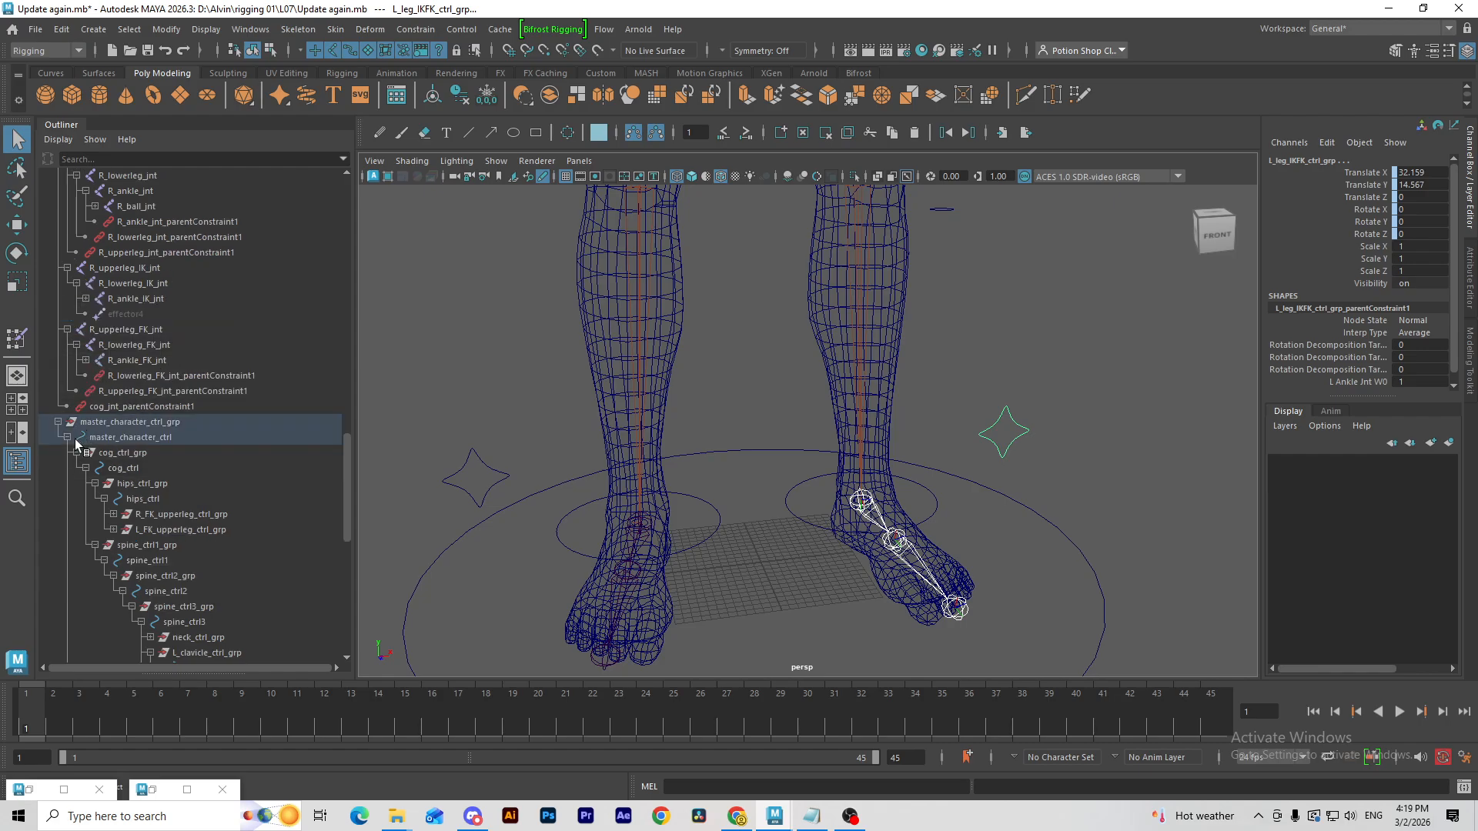
click(68, 438)
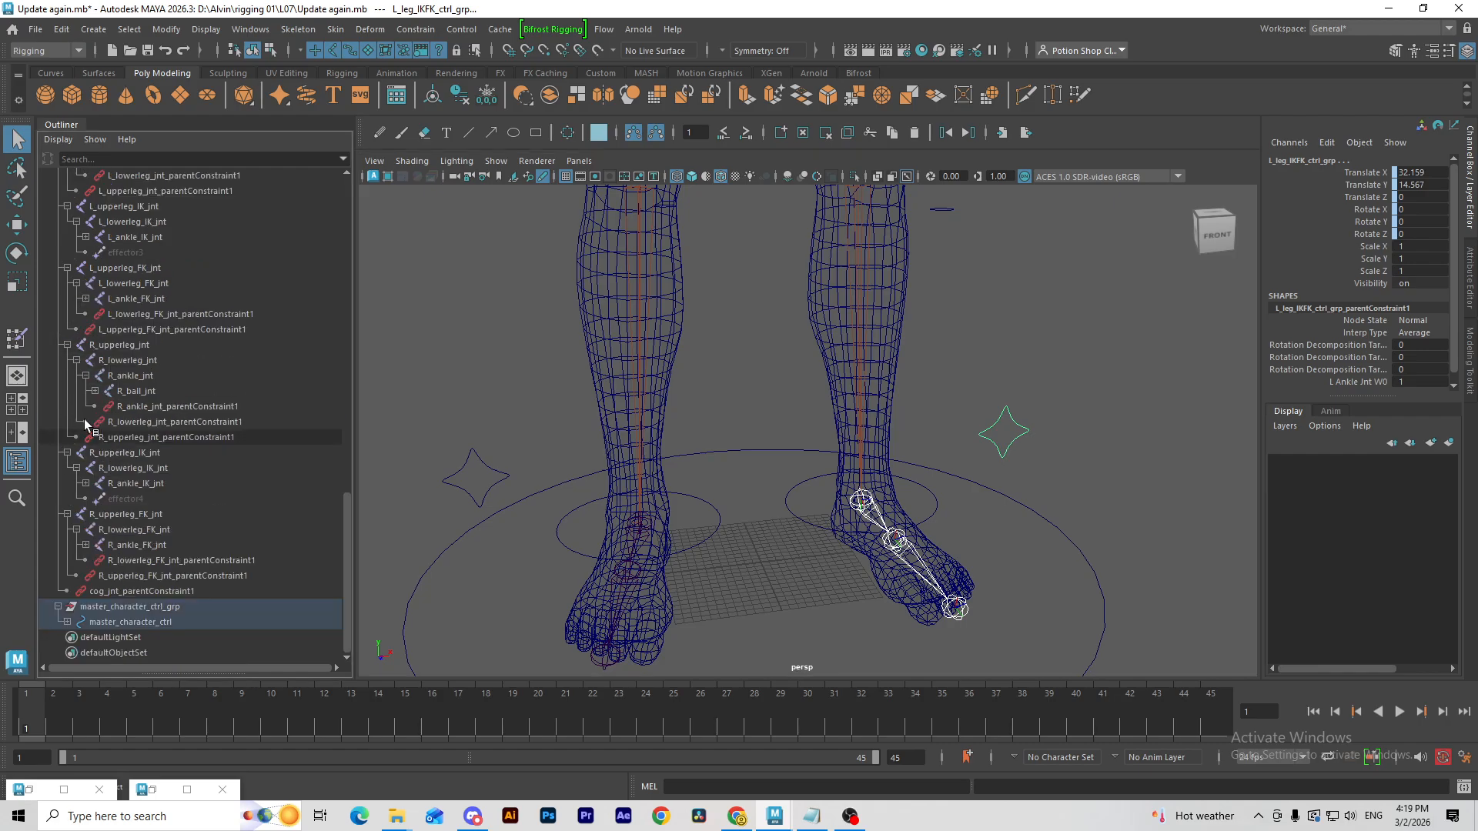
click(141, 377)
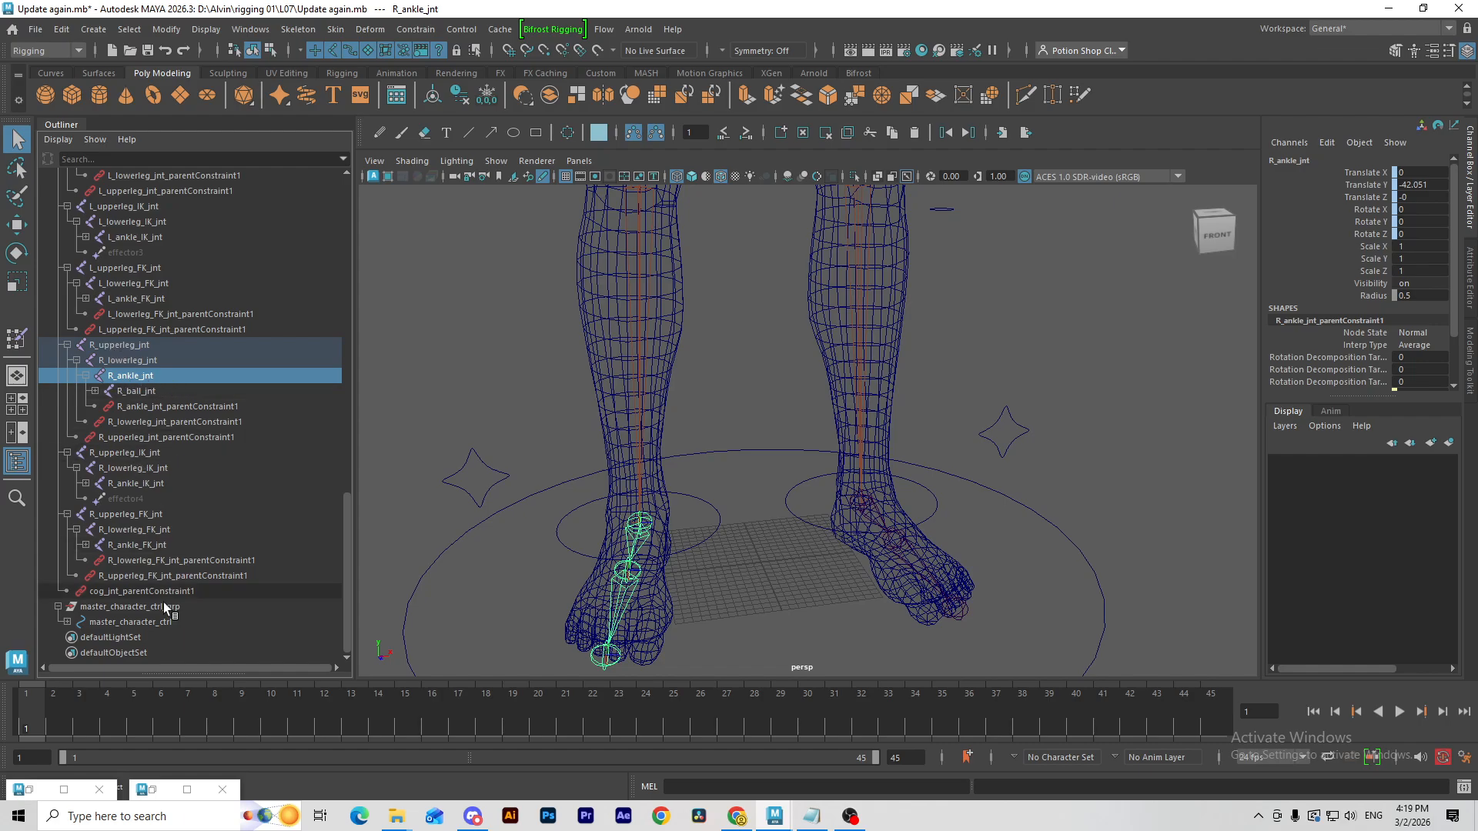
click(68, 622)
scroll(141, 616, down, 5)
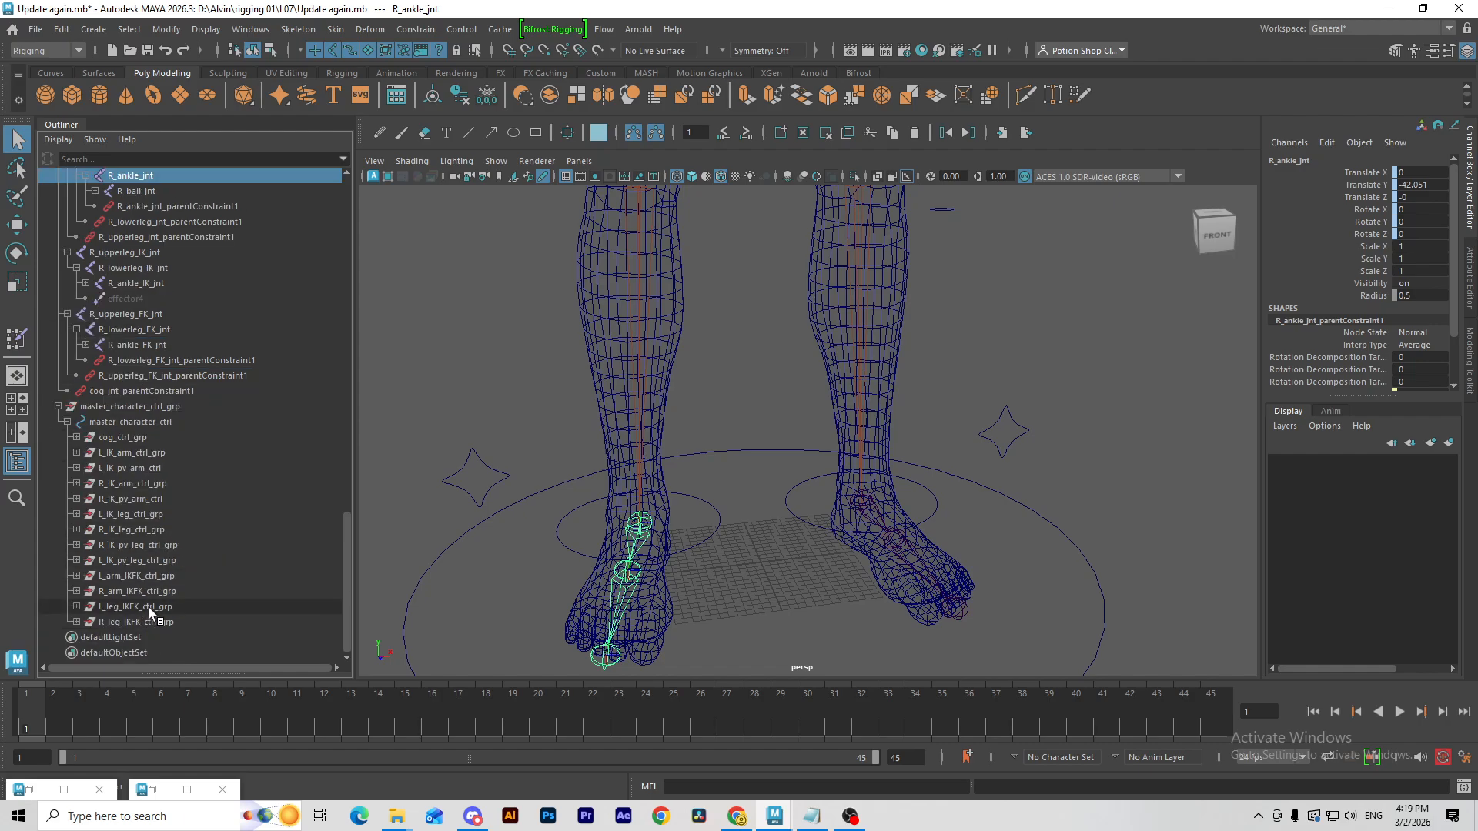
ctrl+click(154, 622)
click(409, 29)
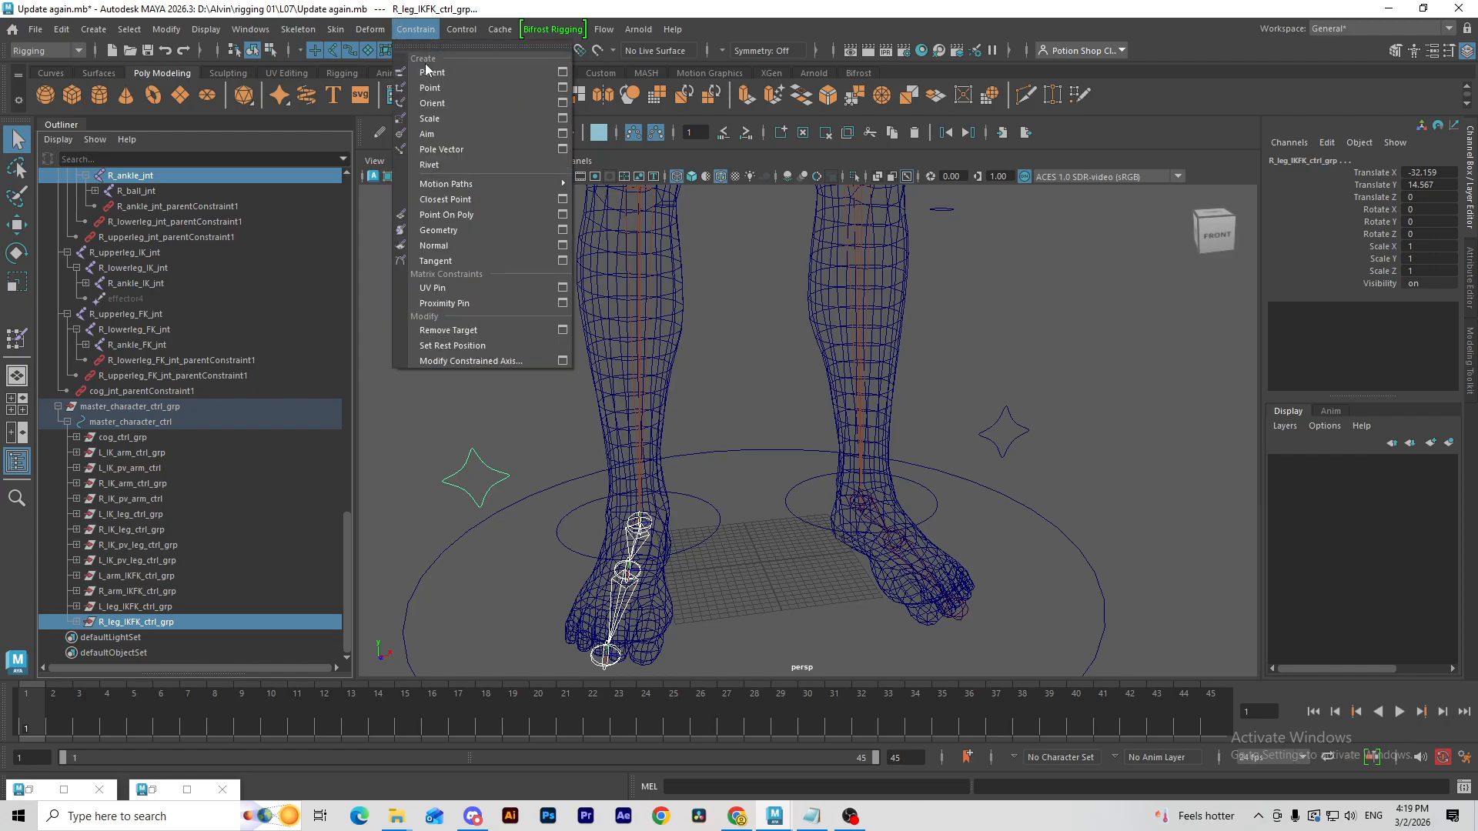
click(423, 70)
Step: Parent-constrain R_arm_IKFK_ctrl_grp to the right wrist joint R_wrist_jnt
alt+middle_drag(566, 320, 678, 462)
alt+middle_drag(524, 312, 618, 537)
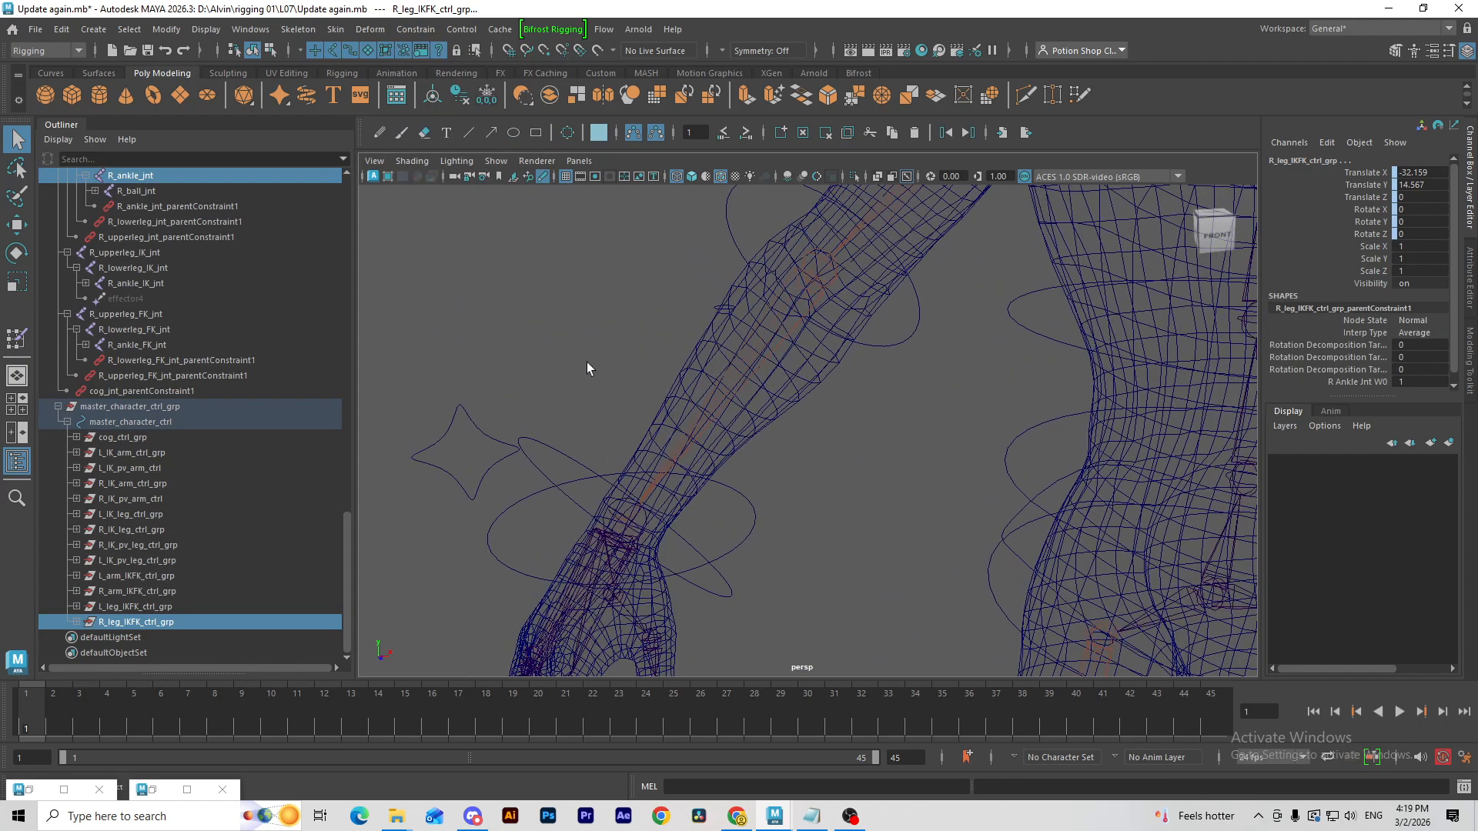
alt+right_drag(587, 362, 707, 396)
drag(706, 396, 654, 361)
key(f)
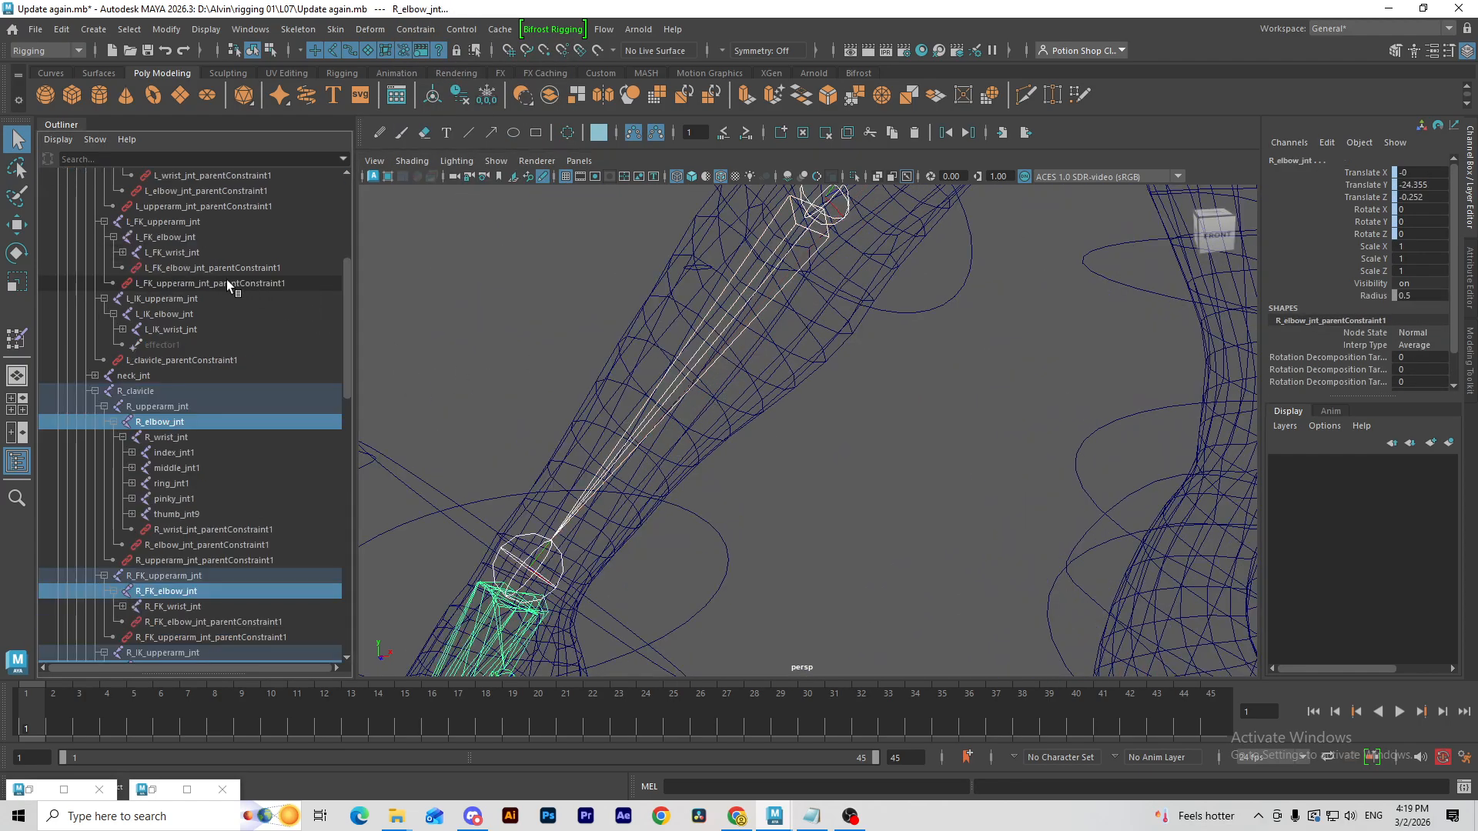
click(166, 437)
key(f)
scroll(177, 483, down, 3)
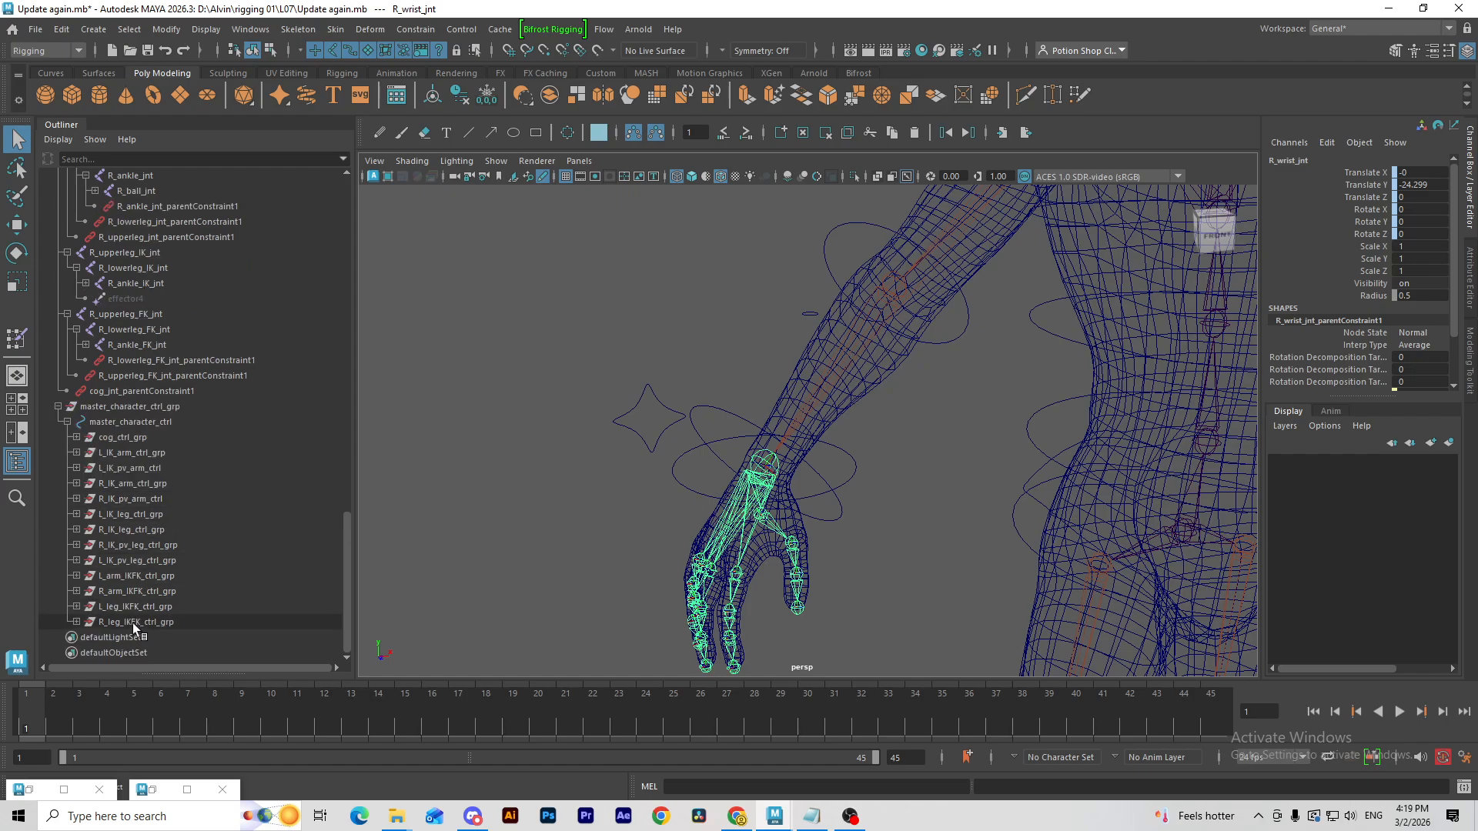
click(143, 591)
click(428, 30)
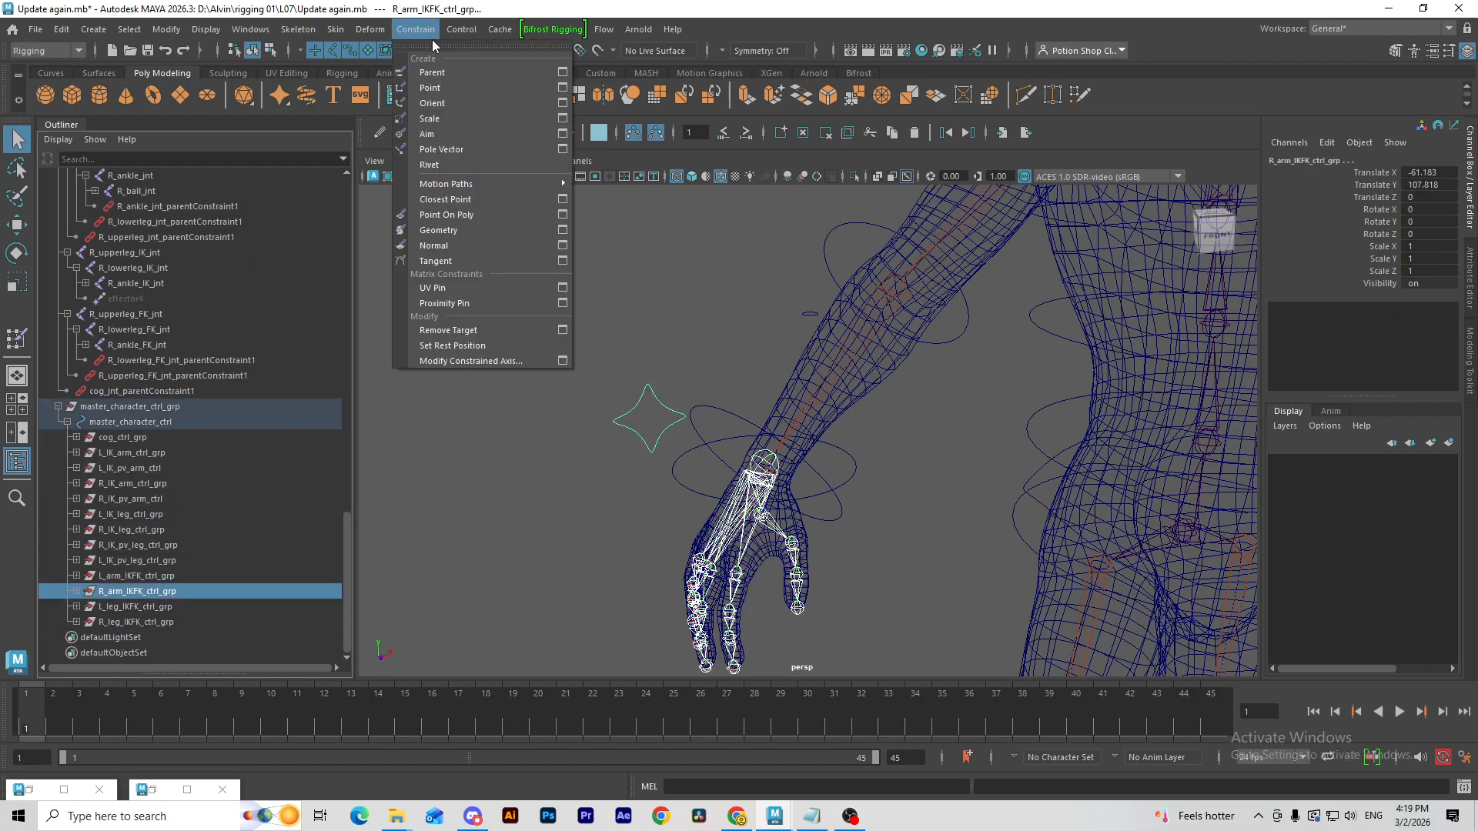
click(446, 68)
Step: Parent-constrain L_arm_IKFK_ctrl_grp to the left wrist joint L_wrist_jnt and clear the selection
alt+middle_drag(481, 395, 714, 345)
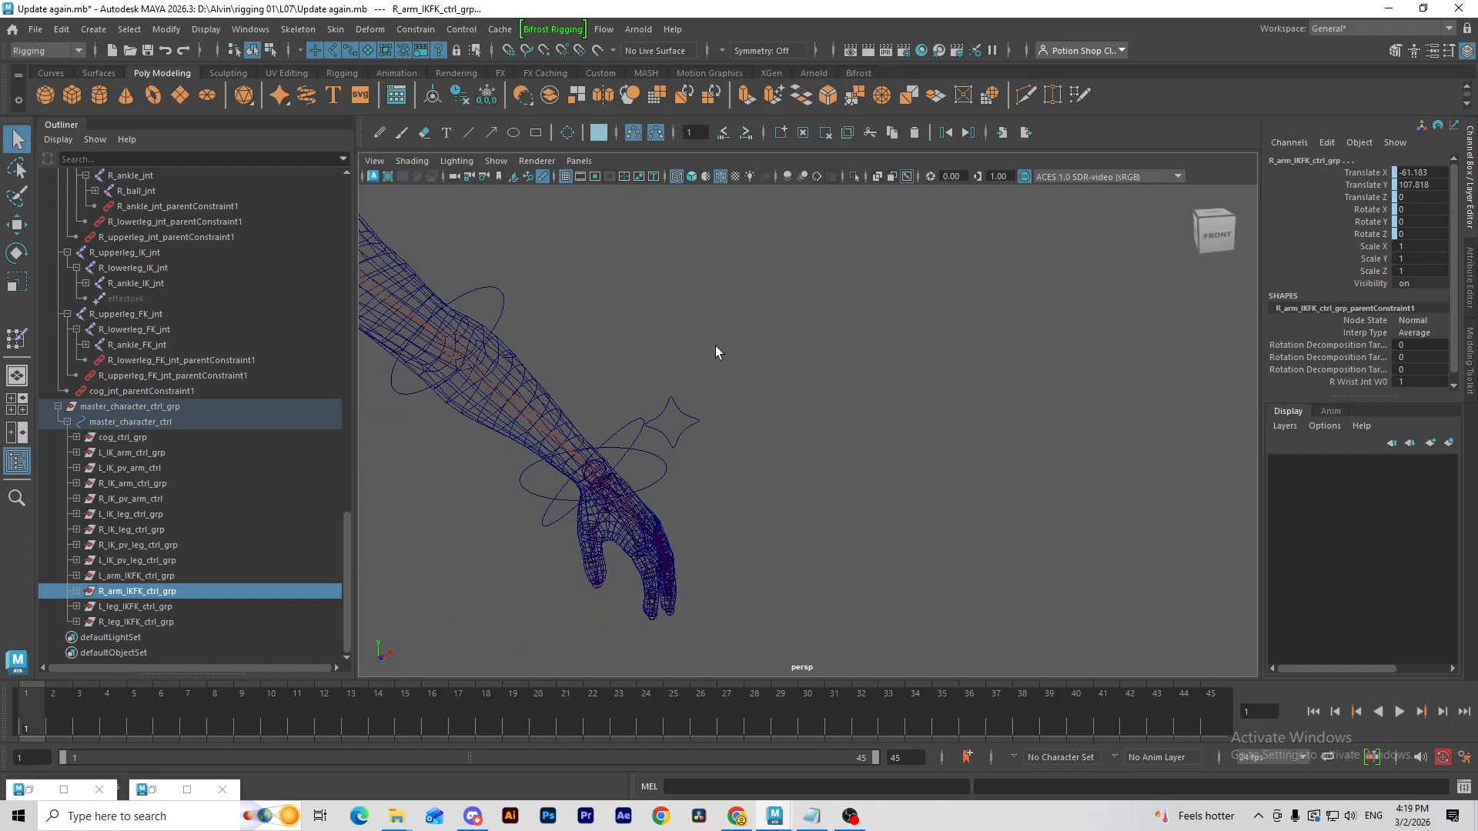
scroll(112, 372, up, 20)
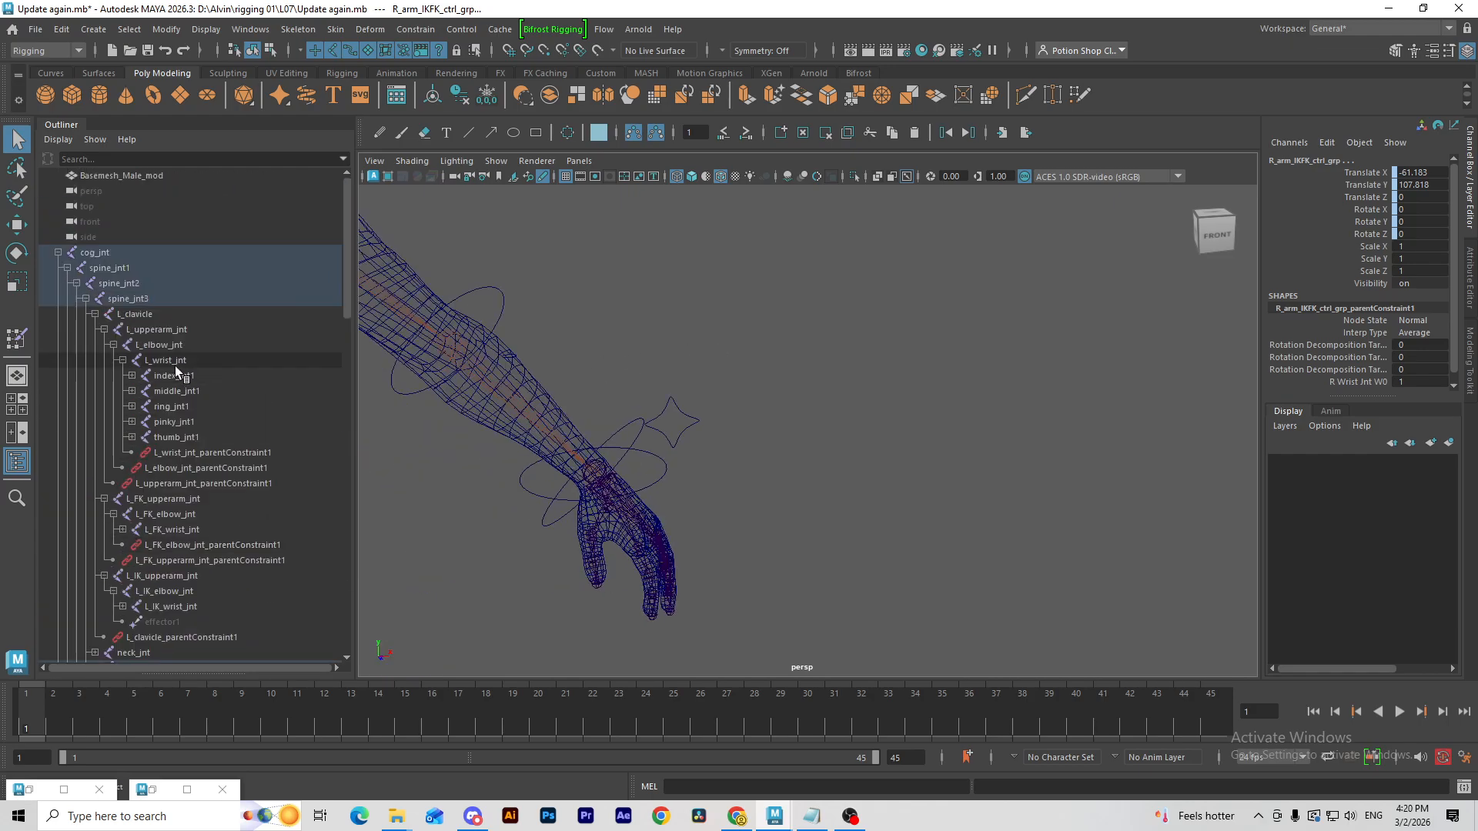
click(158, 361)
scroll(171, 422, down, 20)
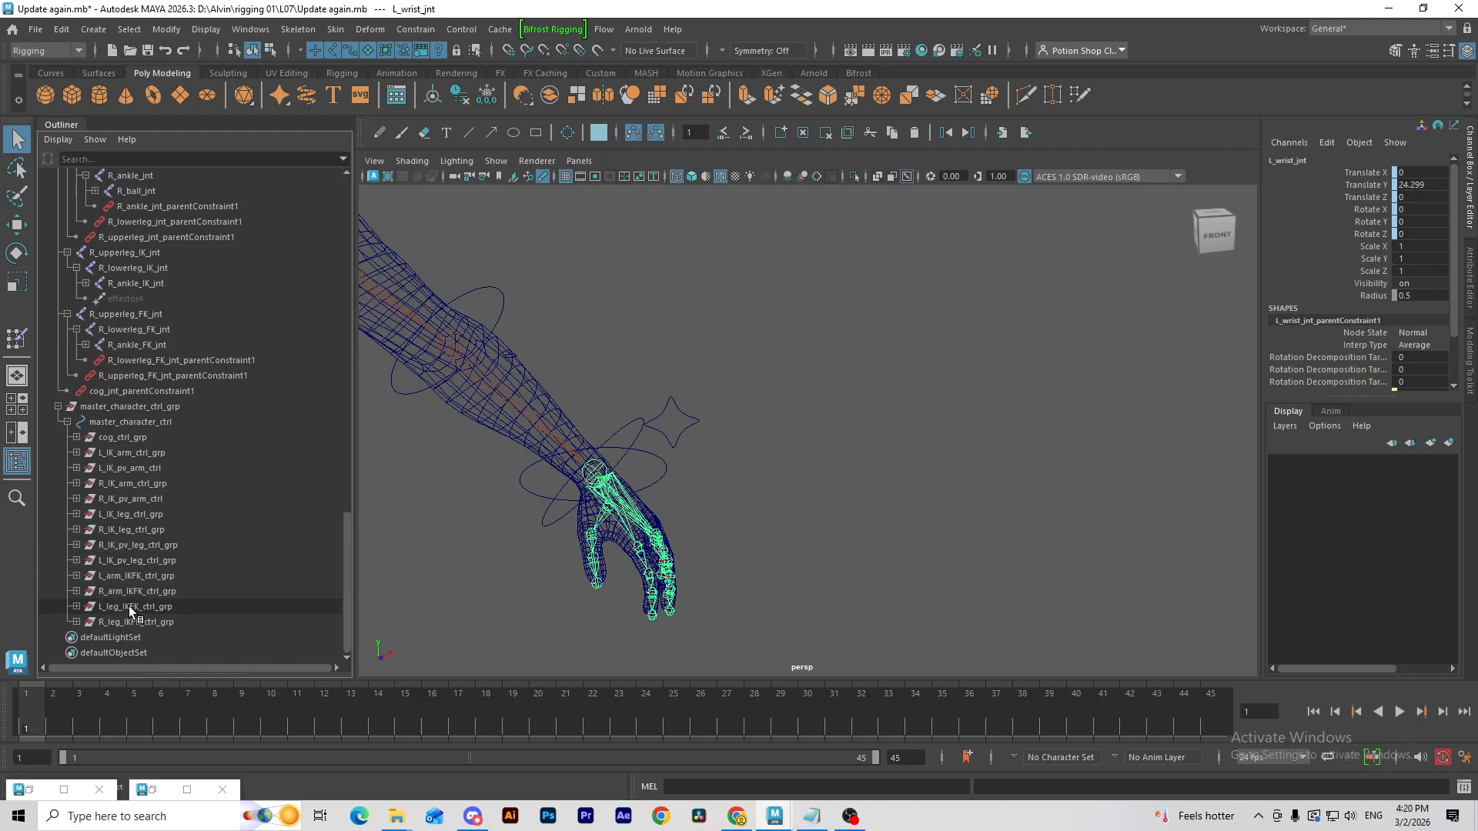
click(155, 575)
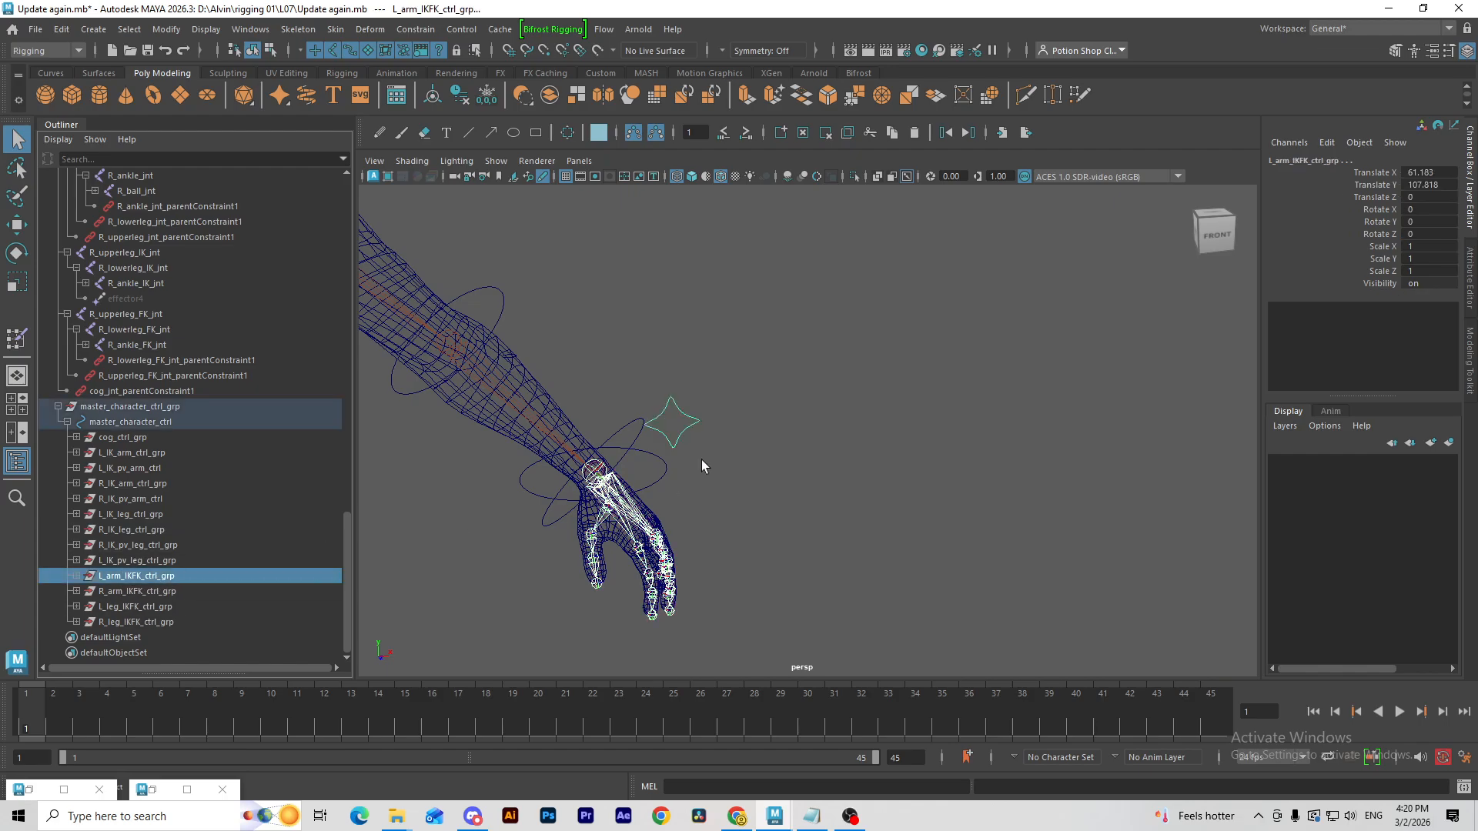
click(853, 417)
Step: Test the rig by moving master_character_ctrl sideways and up, about 126 units in X and 40 in Y
alt+right_drag(853, 418, 651, 468)
alt+middle_drag(651, 468, 752, 344)
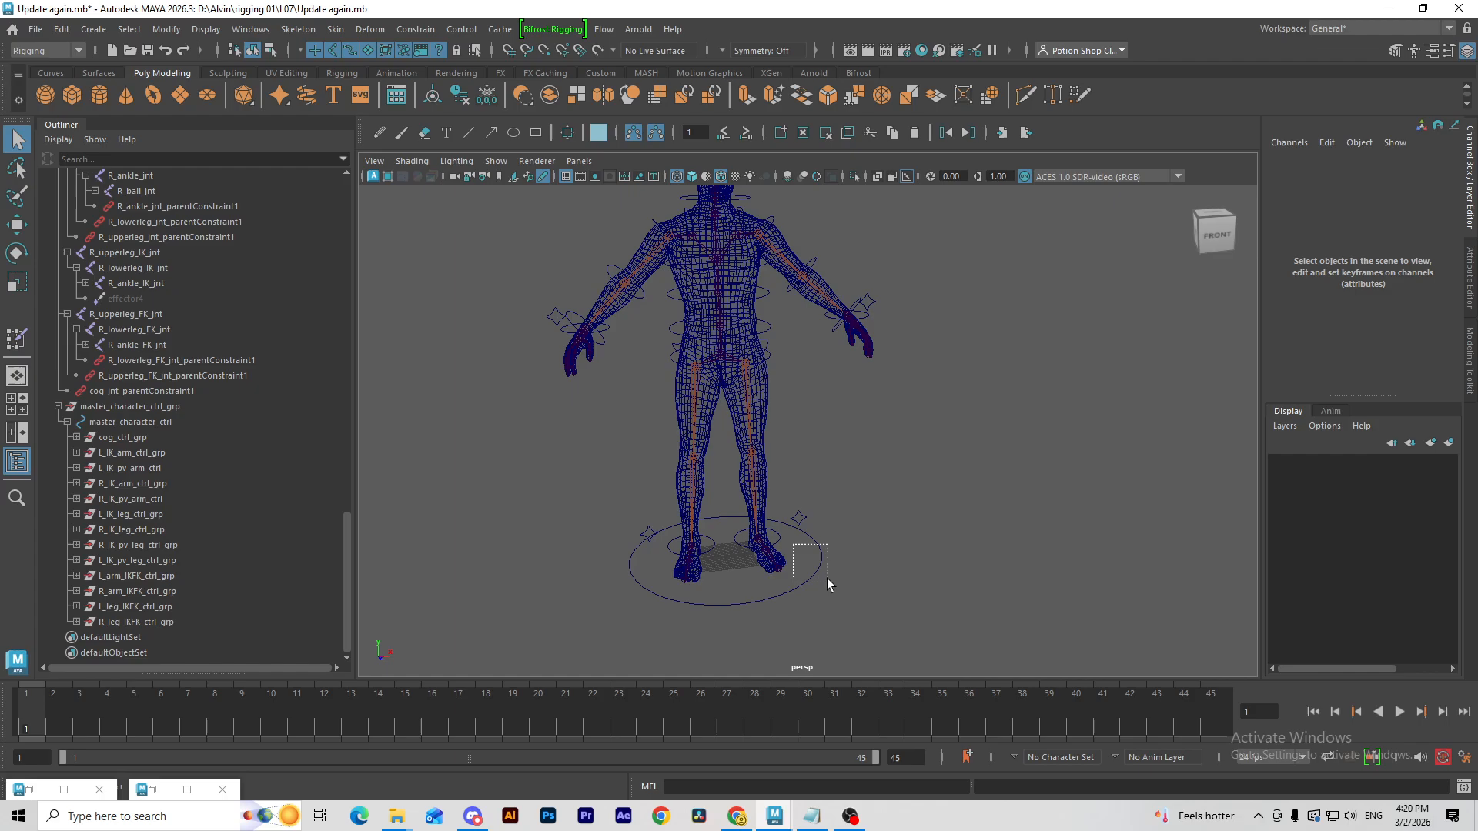
drag(827, 579, 830, 581)
key(w)
drag(725, 554, 1020, 458)
alt+middle_drag(1019, 458, 798, 523)
key(q)
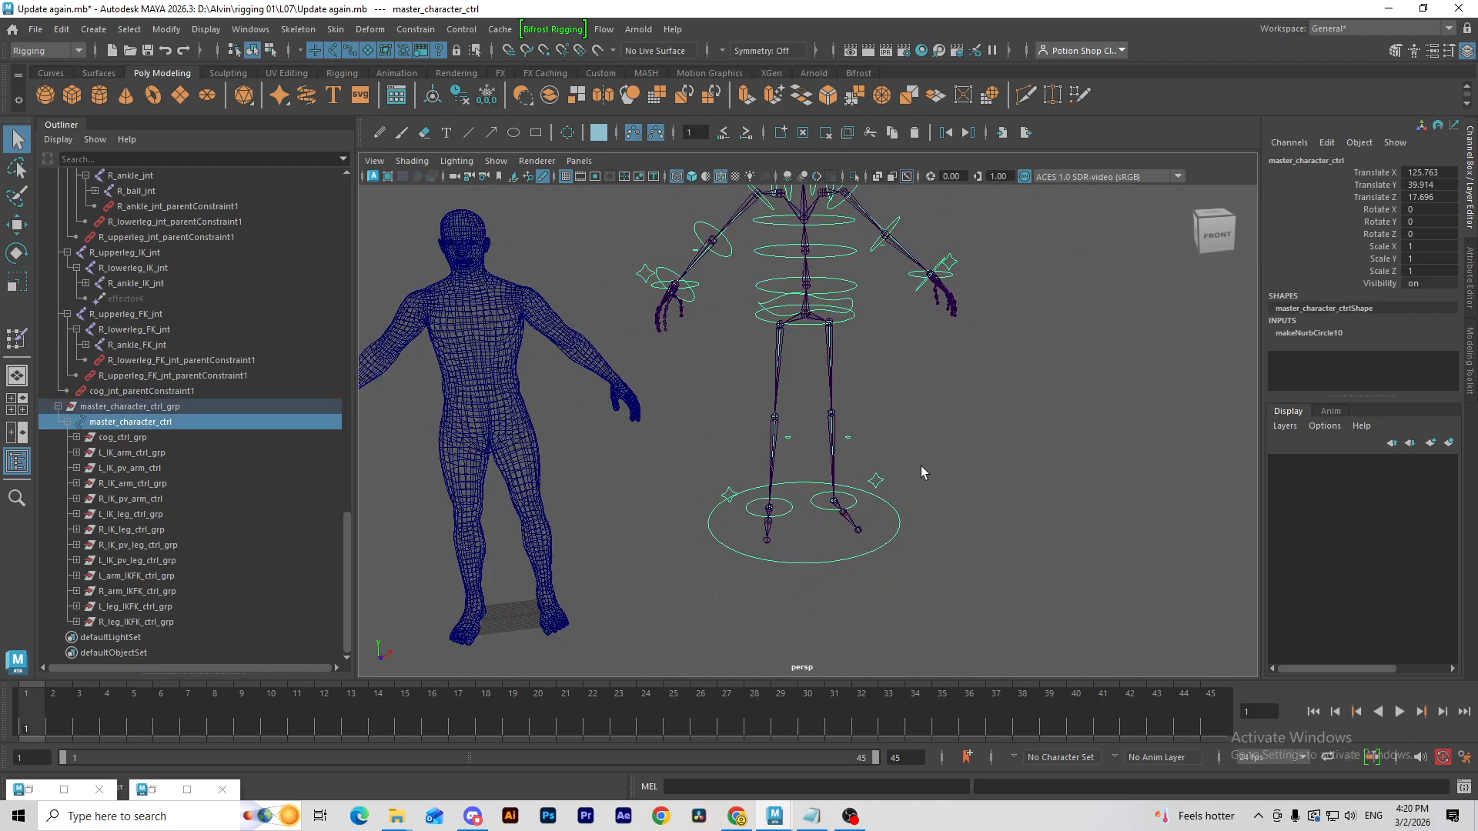
Step: Test moving L_IK_leg_ctrl and undo the move
click(924, 472)
click(854, 510)
key(w)
alt+drag(881, 512, 947, 426)
key(ctrl+z)
scroll(923, 514, up, 5)
key(q)
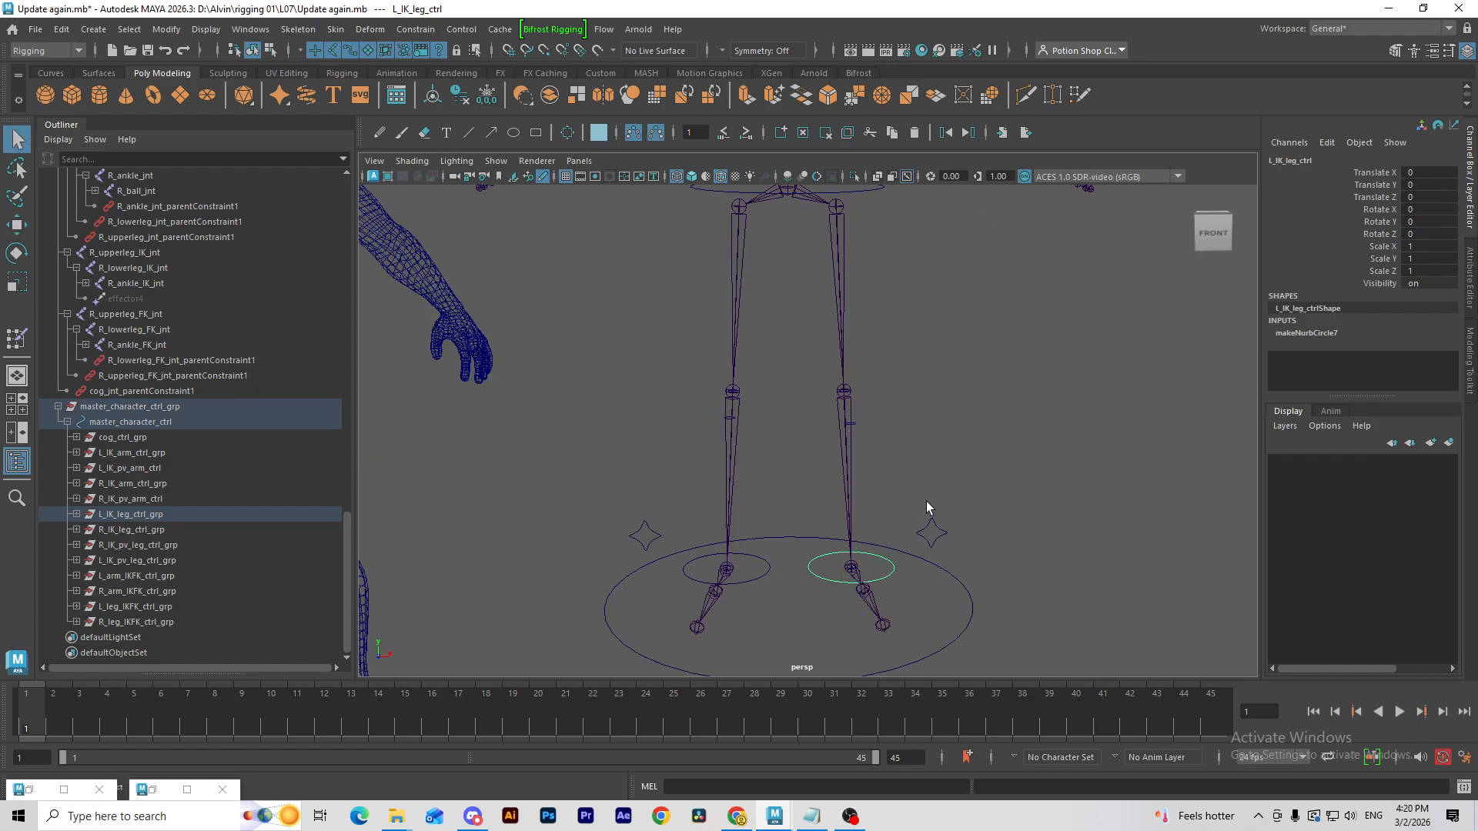
Step: Try IKFK 1 on L_leg_IKFK_ctrl, and move L_IK_leg_ctrl up and outward by about 48 units in X
click(930, 524)
click(1391, 174)
alt+middle_drag(1028, 344, 967, 367)
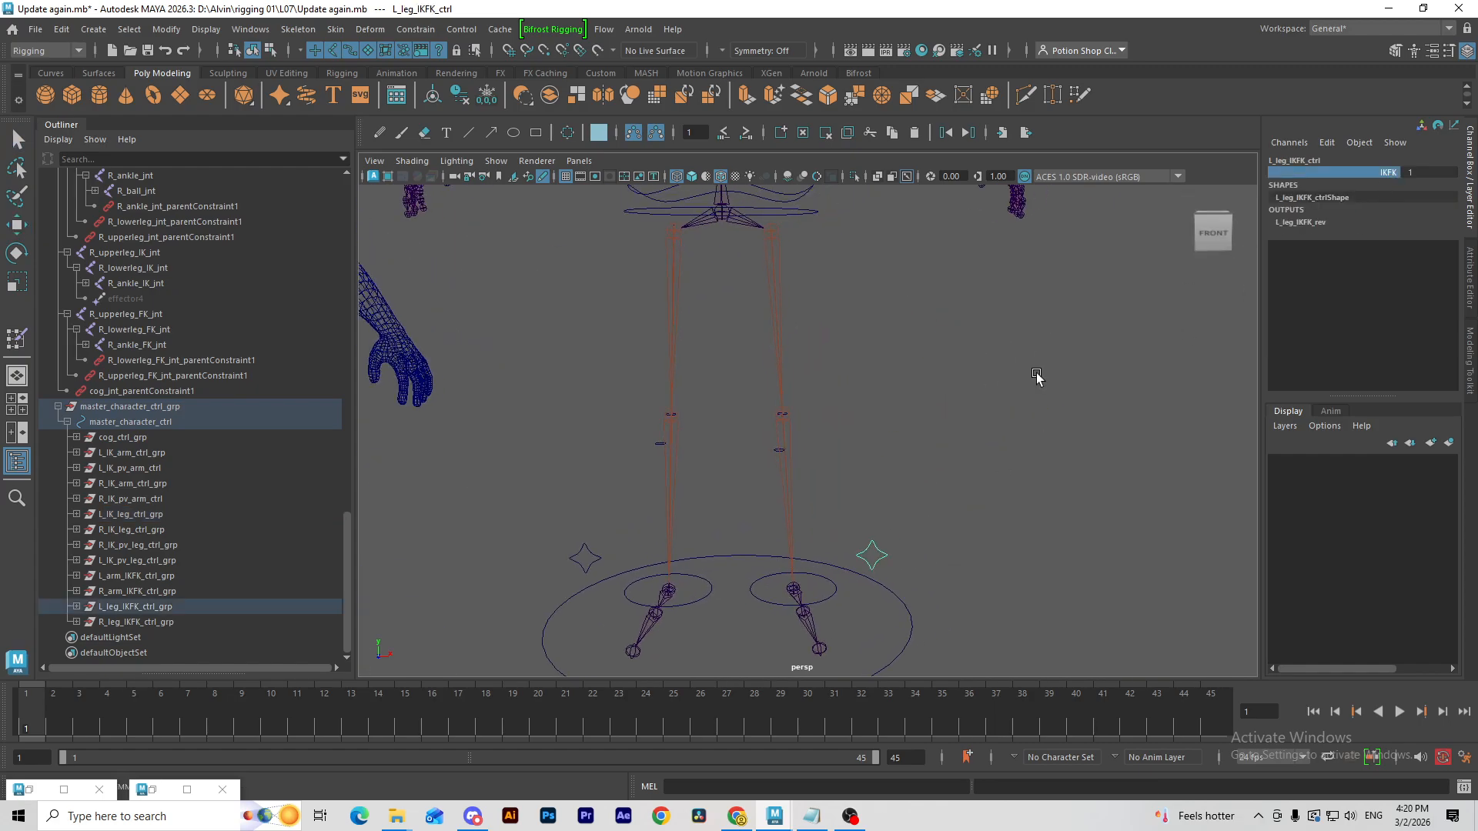
click(832, 597)
key(w)
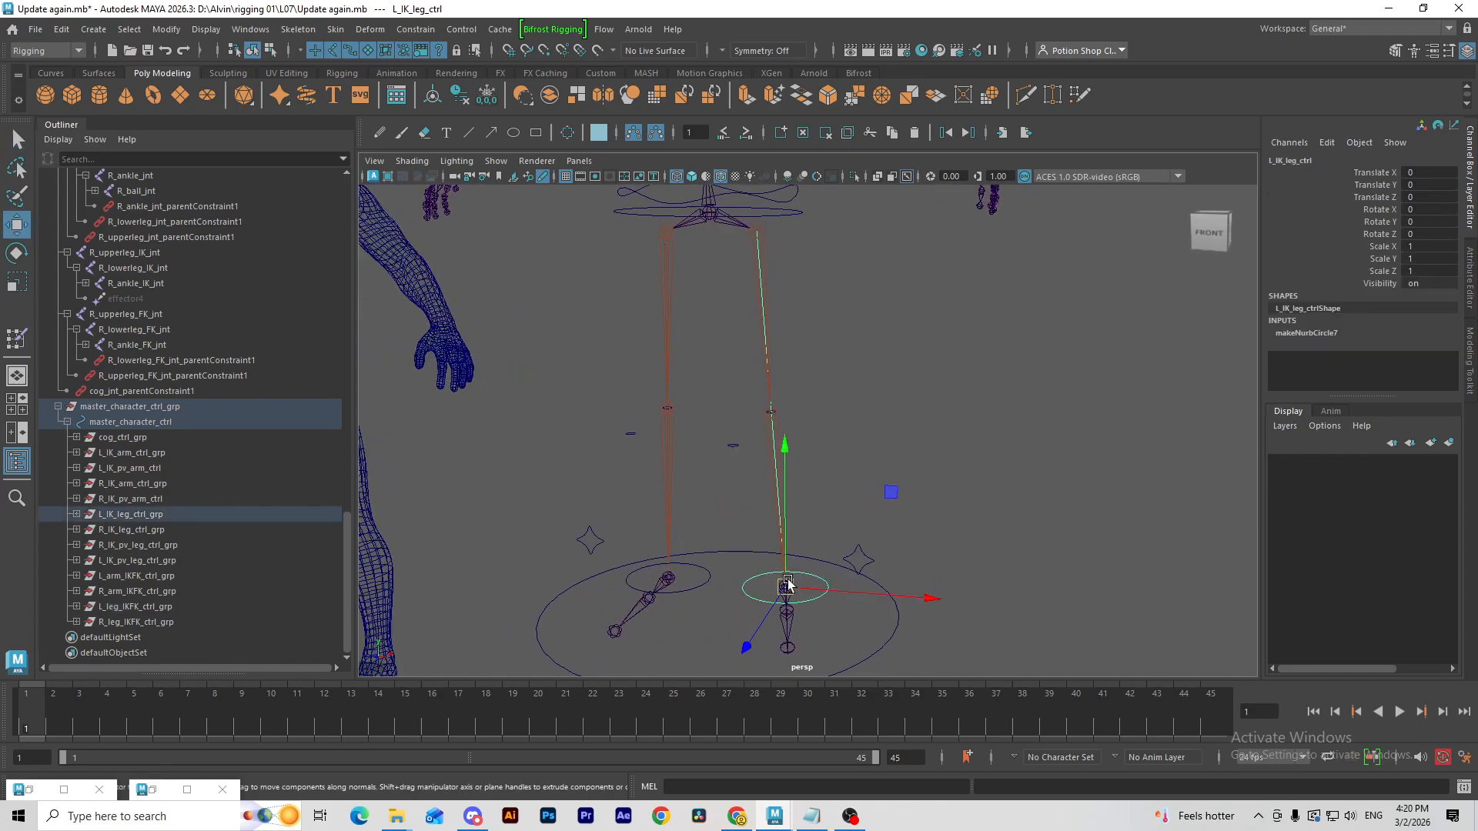
drag(785, 589, 1065, 384)
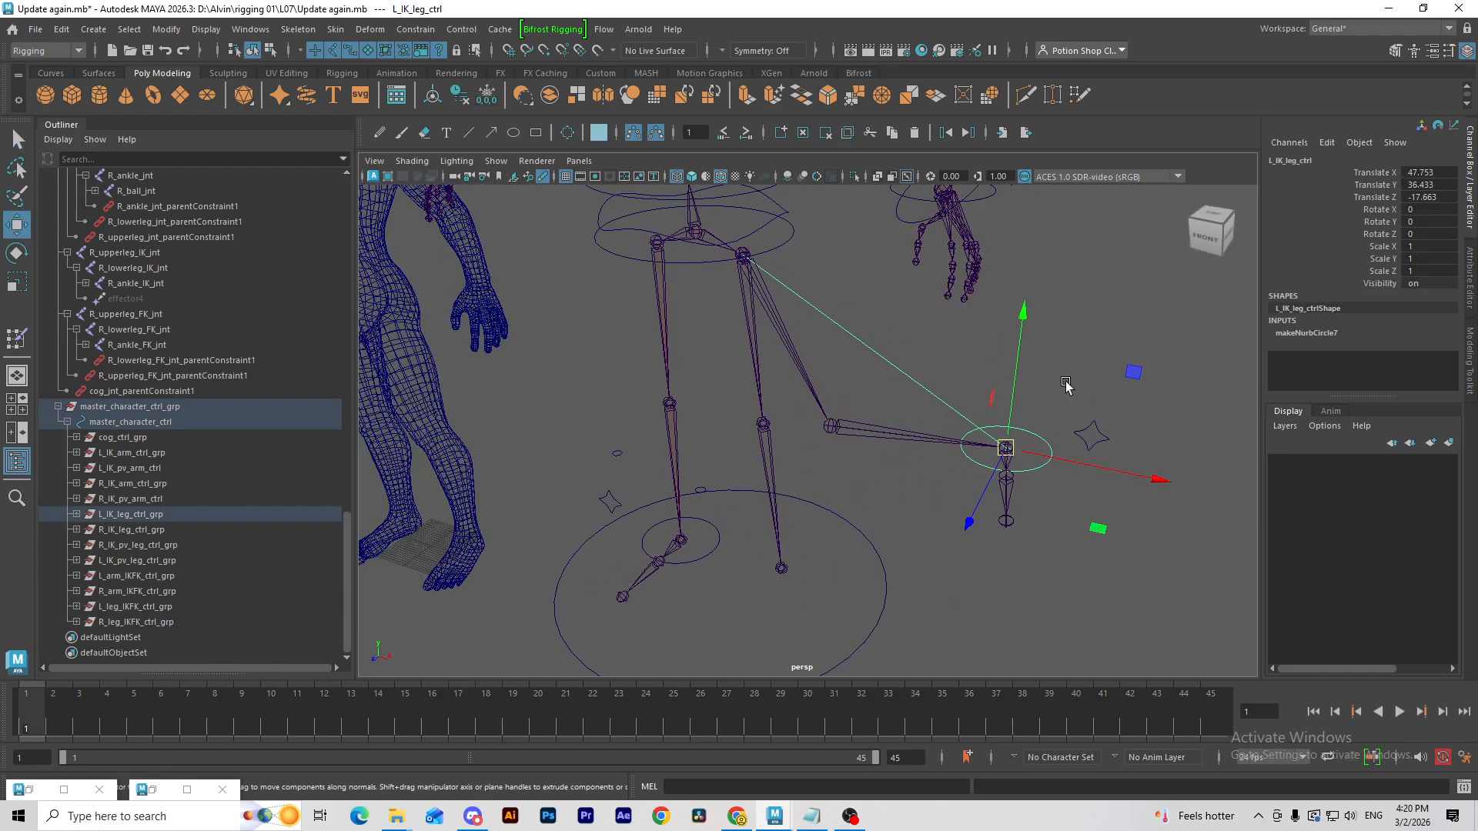
Step: Test switching IKFK on L_leg_IKFK_ctrl from 0 to 1, and undo the switch and the left leg move
click(1089, 437)
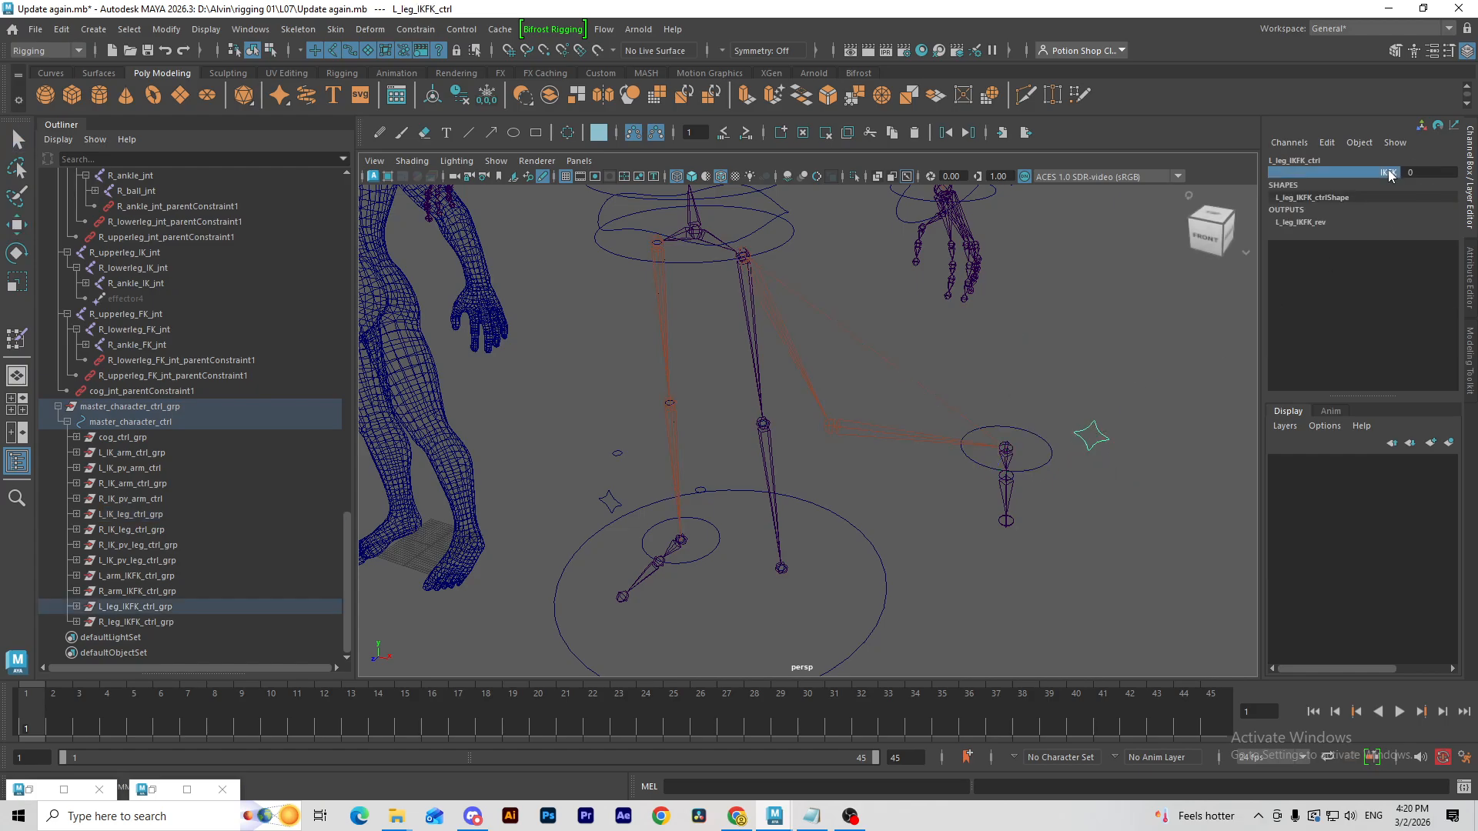
middle_drag(853, 387, 932, 382)
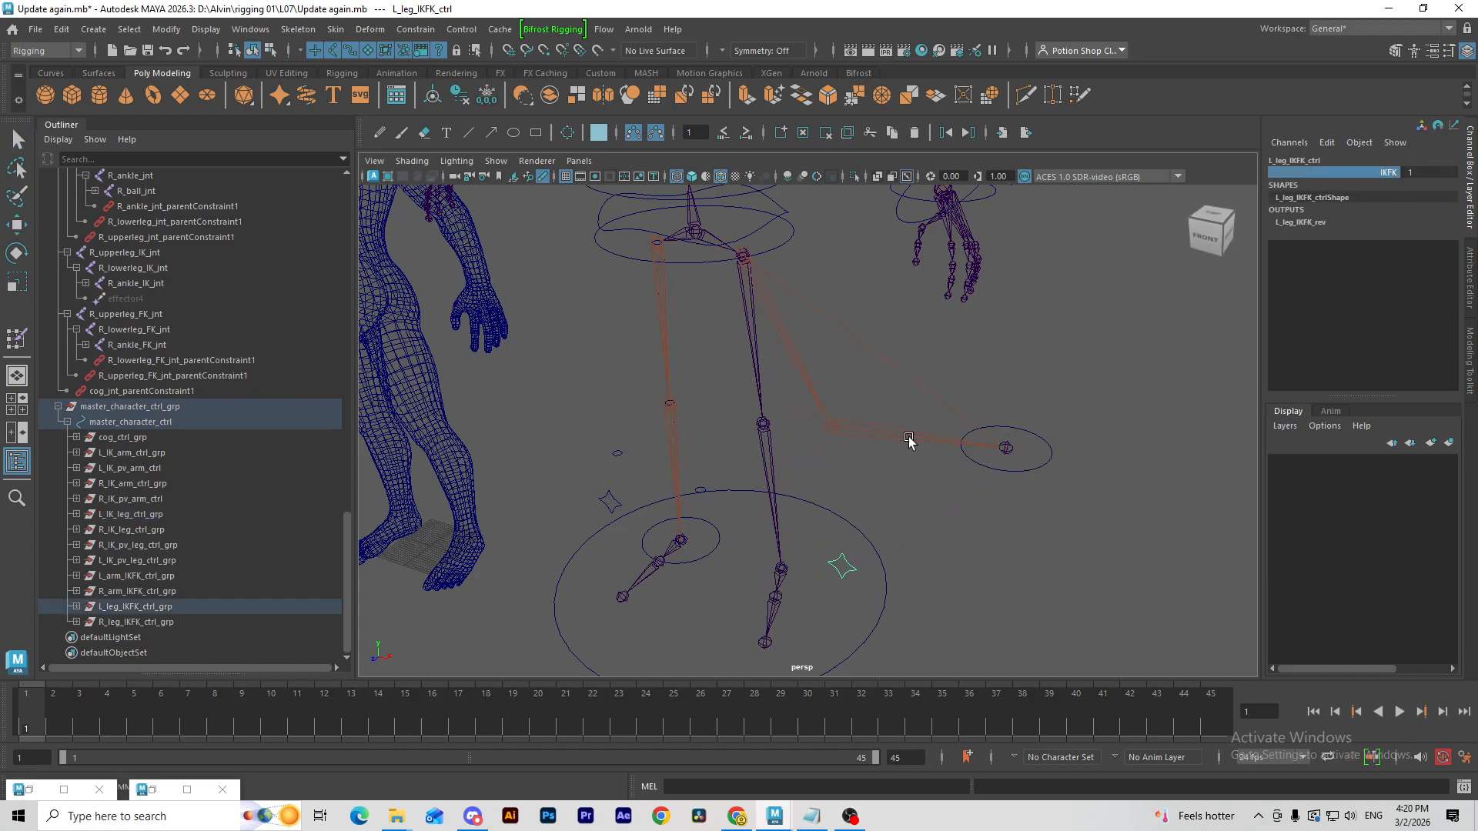
key(ctrl+z)
key(ctrl+z)
key(ctrl+z)
key(ctrl+z)
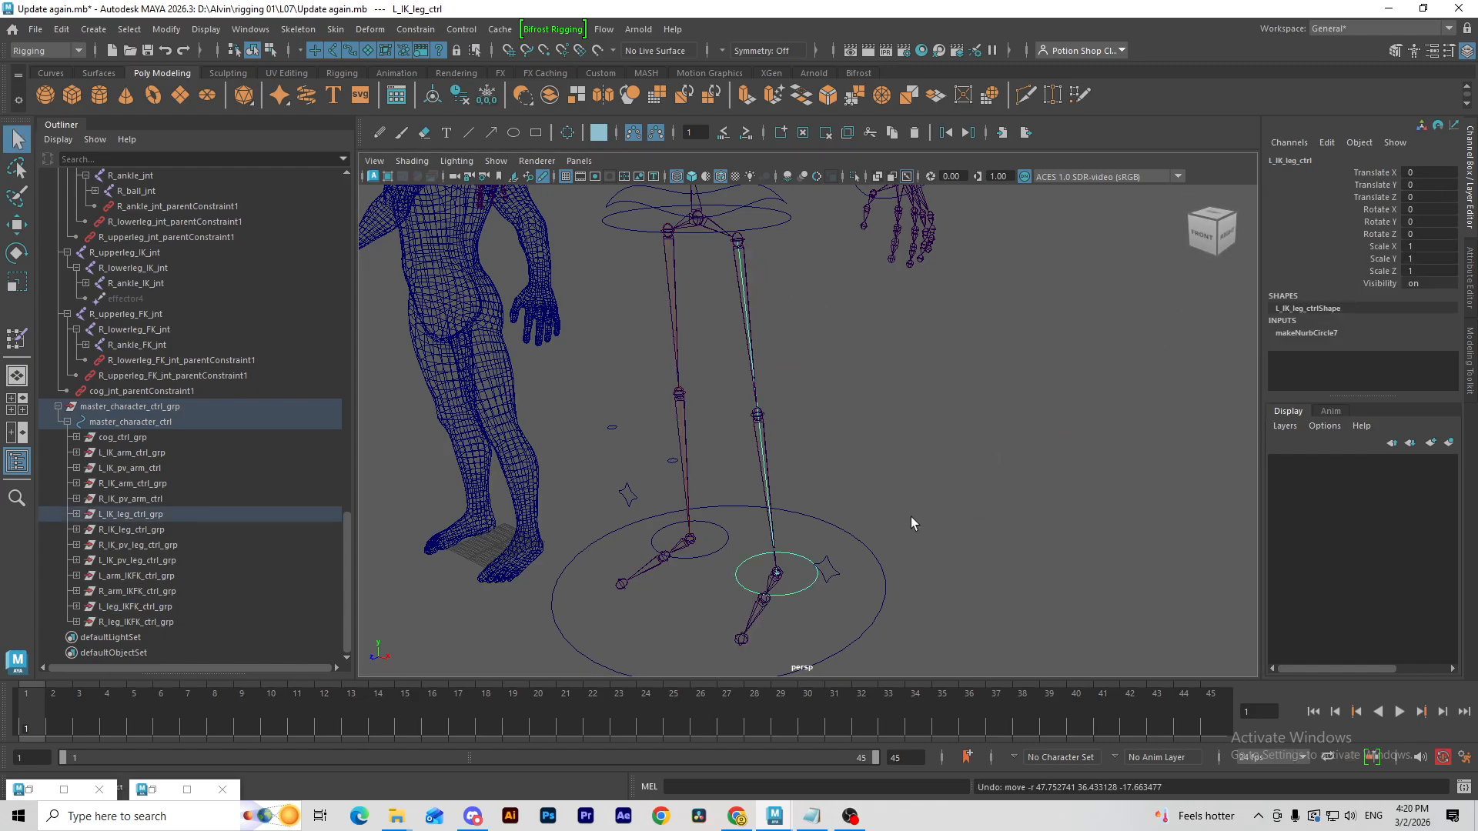
Step: Reset master_character_ctrl by setting its Translate X, Y, Z and Rotate X to 0
click(908, 636)
click(850, 635)
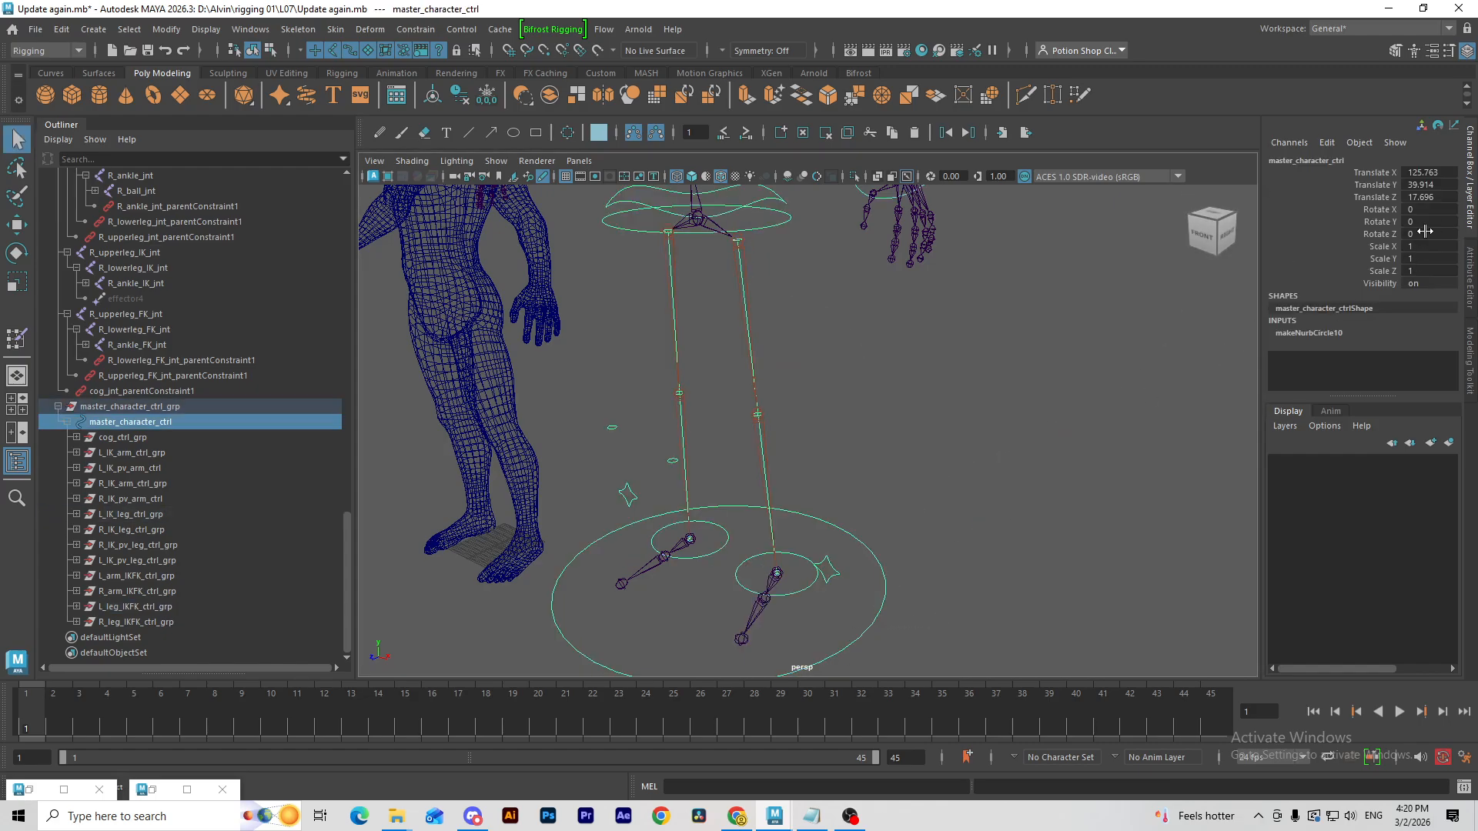
drag(1437, 177, 1432, 210)
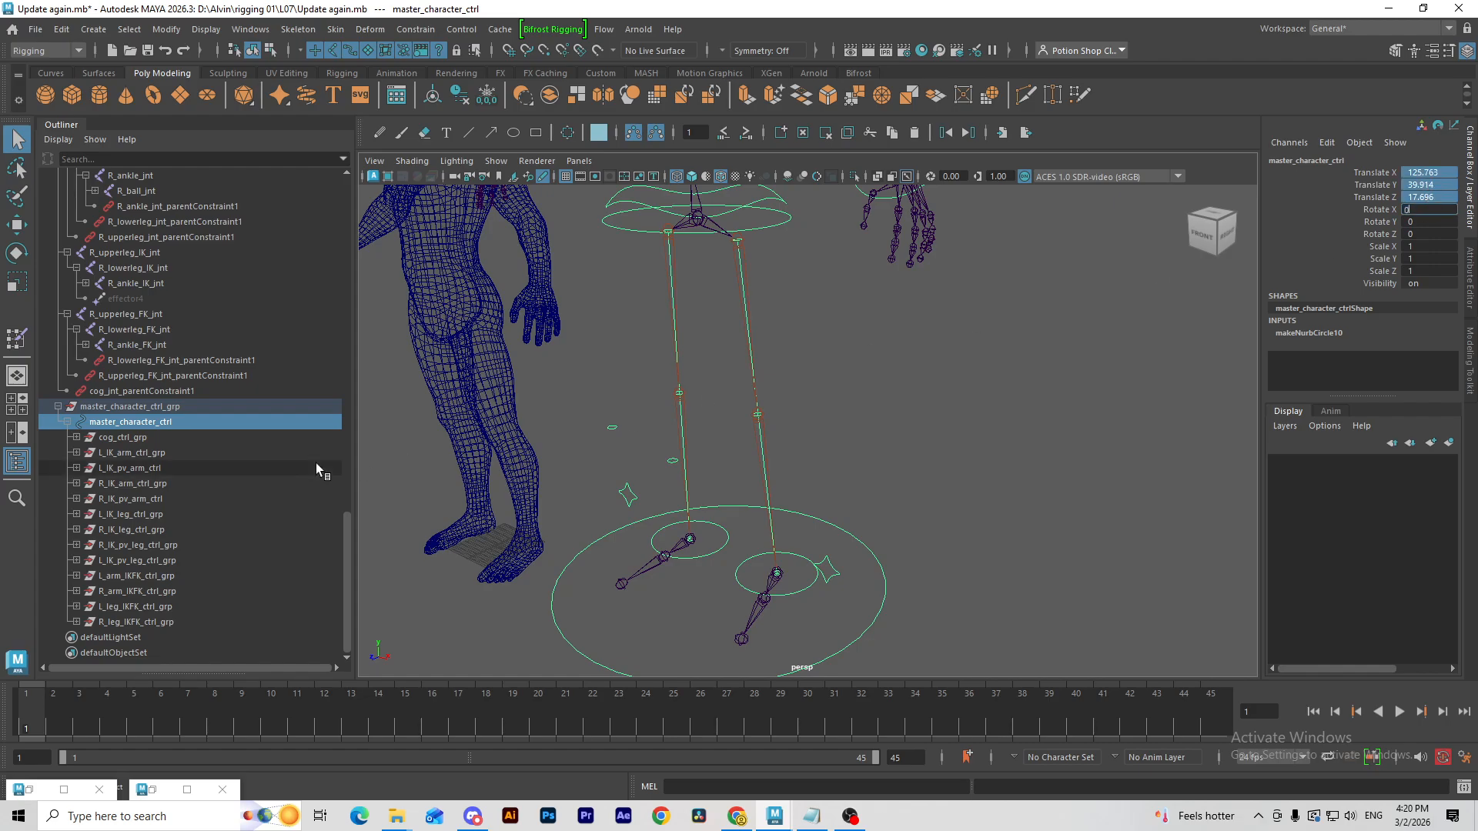
alt+middle_drag(485, 518, 615, 511)
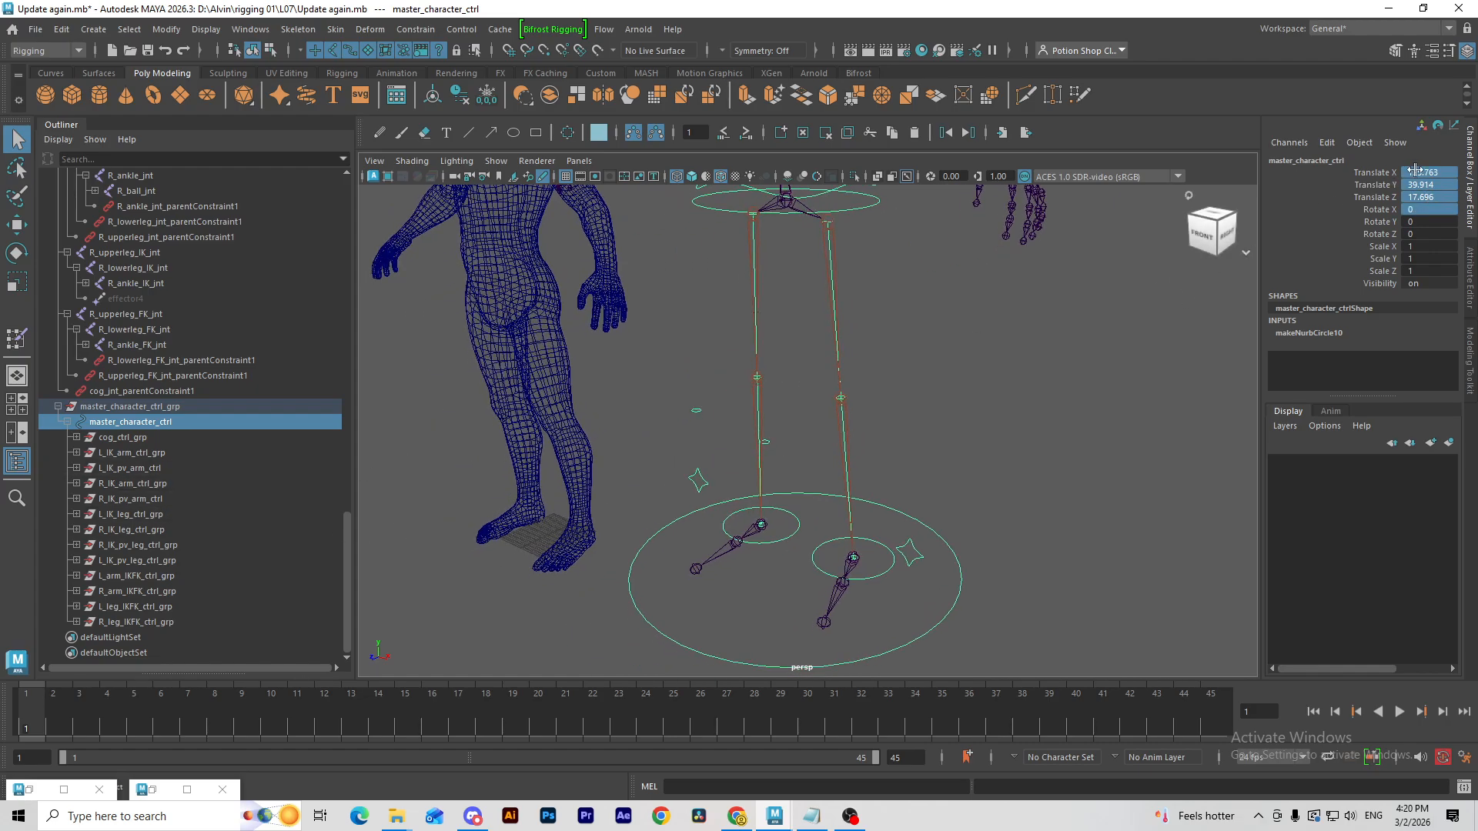
drag(1415, 171, 1421, 207)
text(0)
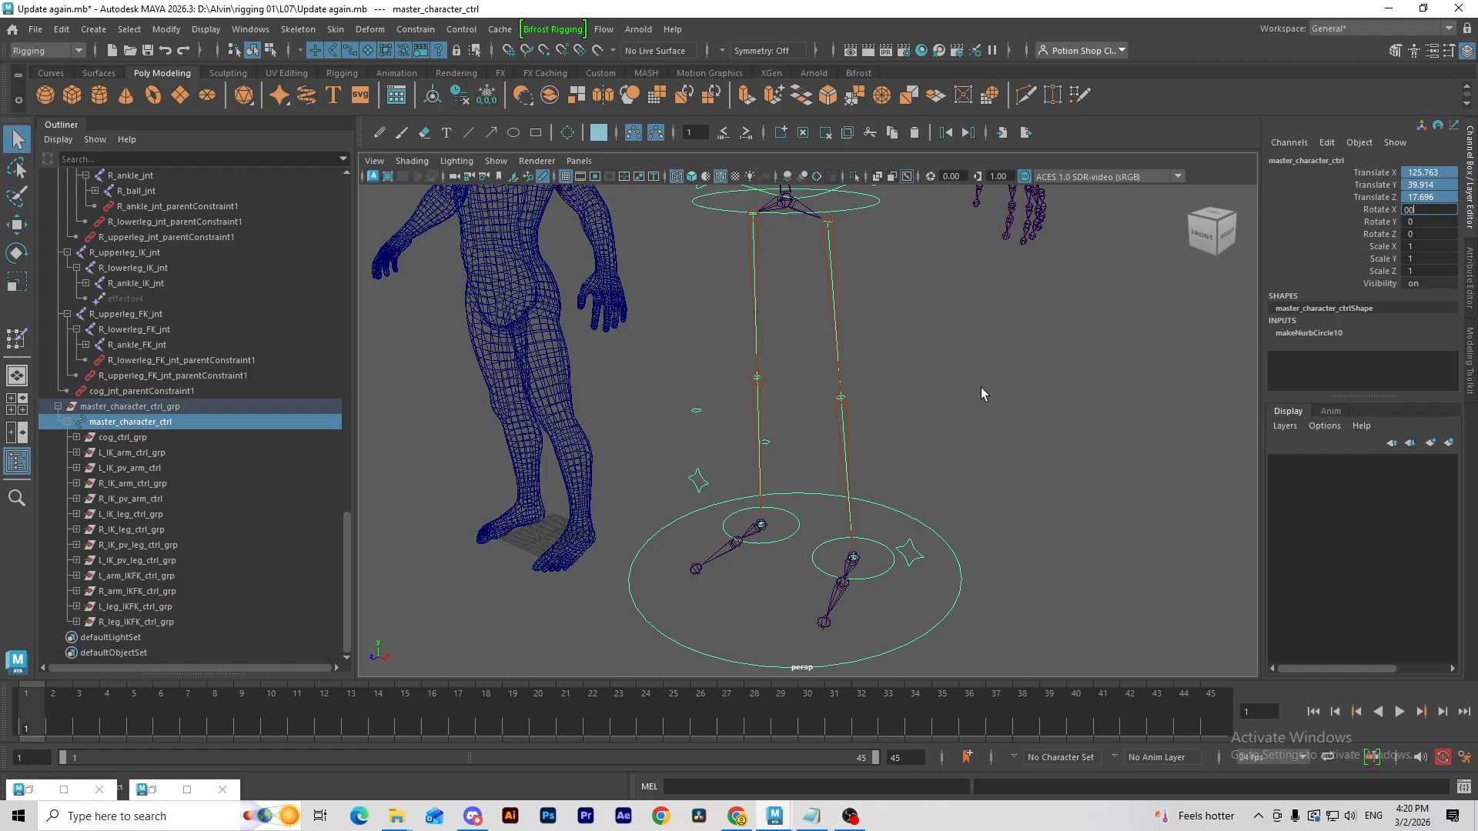
key(Return)
Step: Isolate R_FK_upperleg_ctrl_grp and L_FK_upperleg_ctrl_grp under hips_ctrl in the viewport and switch to component selection
alt+middle_drag(548, 424, 626, 425)
drag(612, 351, 642, 368)
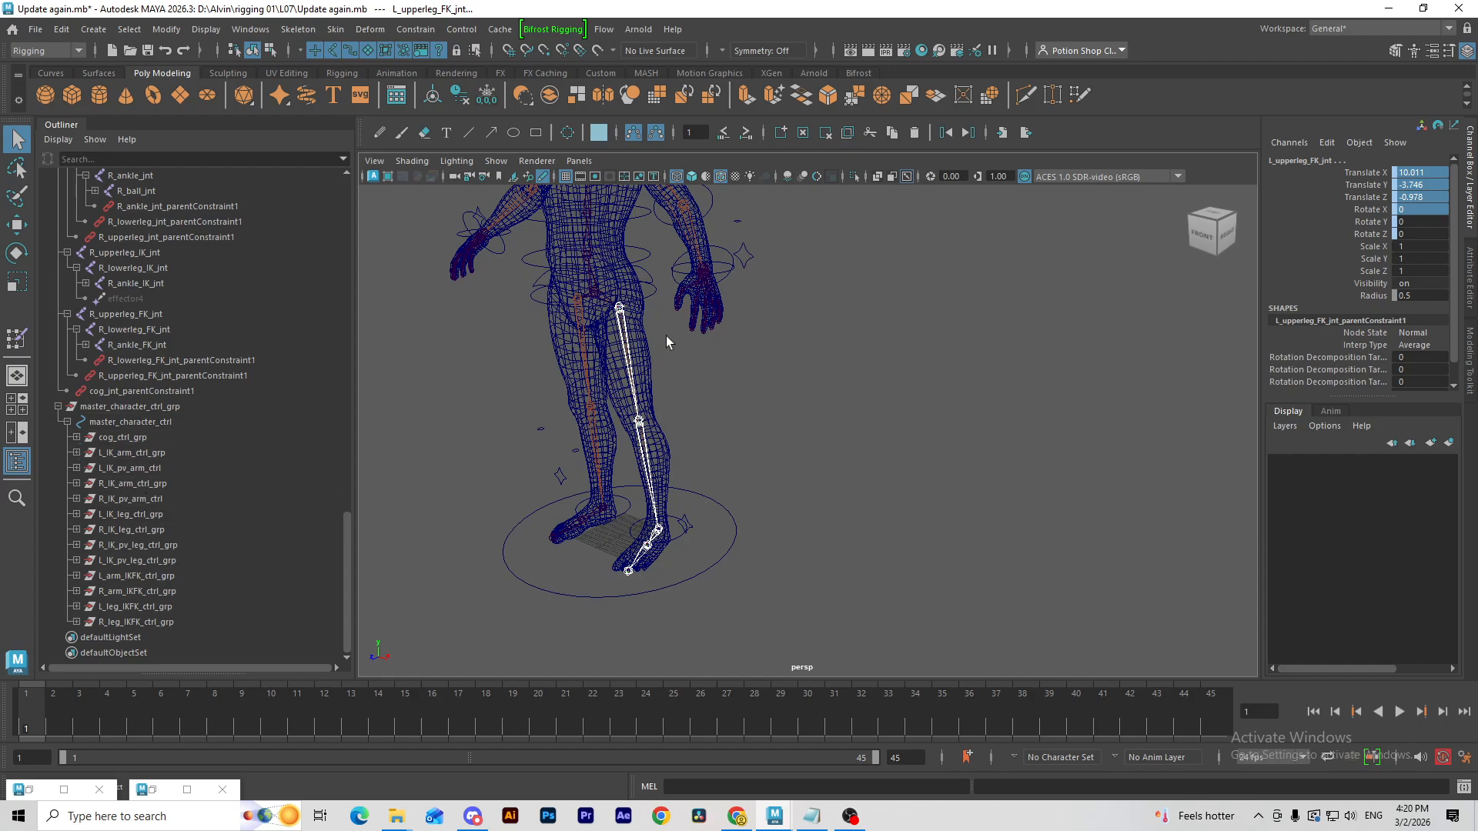
click(646, 271)
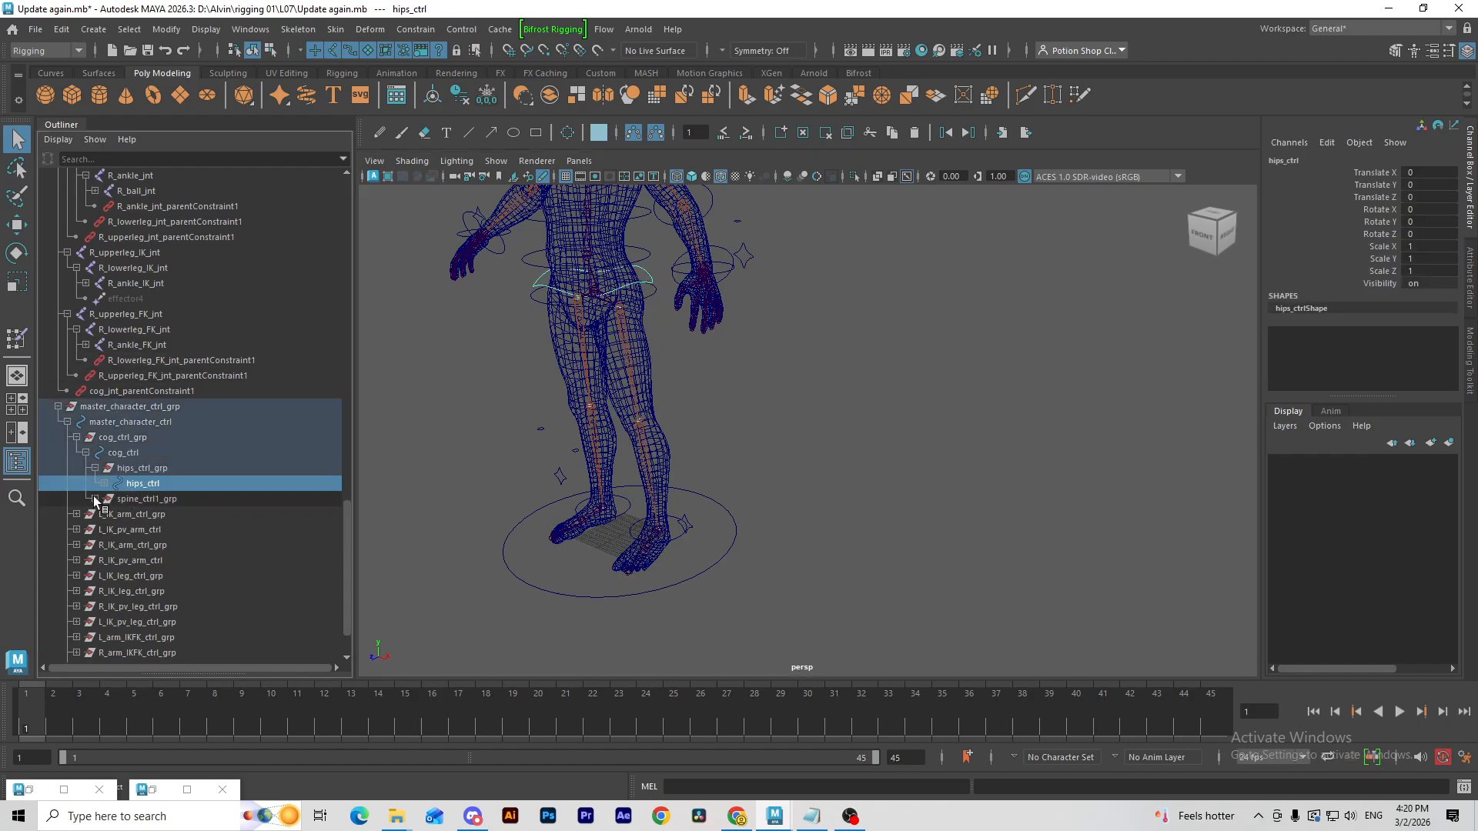
click(100, 483)
click(162, 499)
shift+click(177, 514)
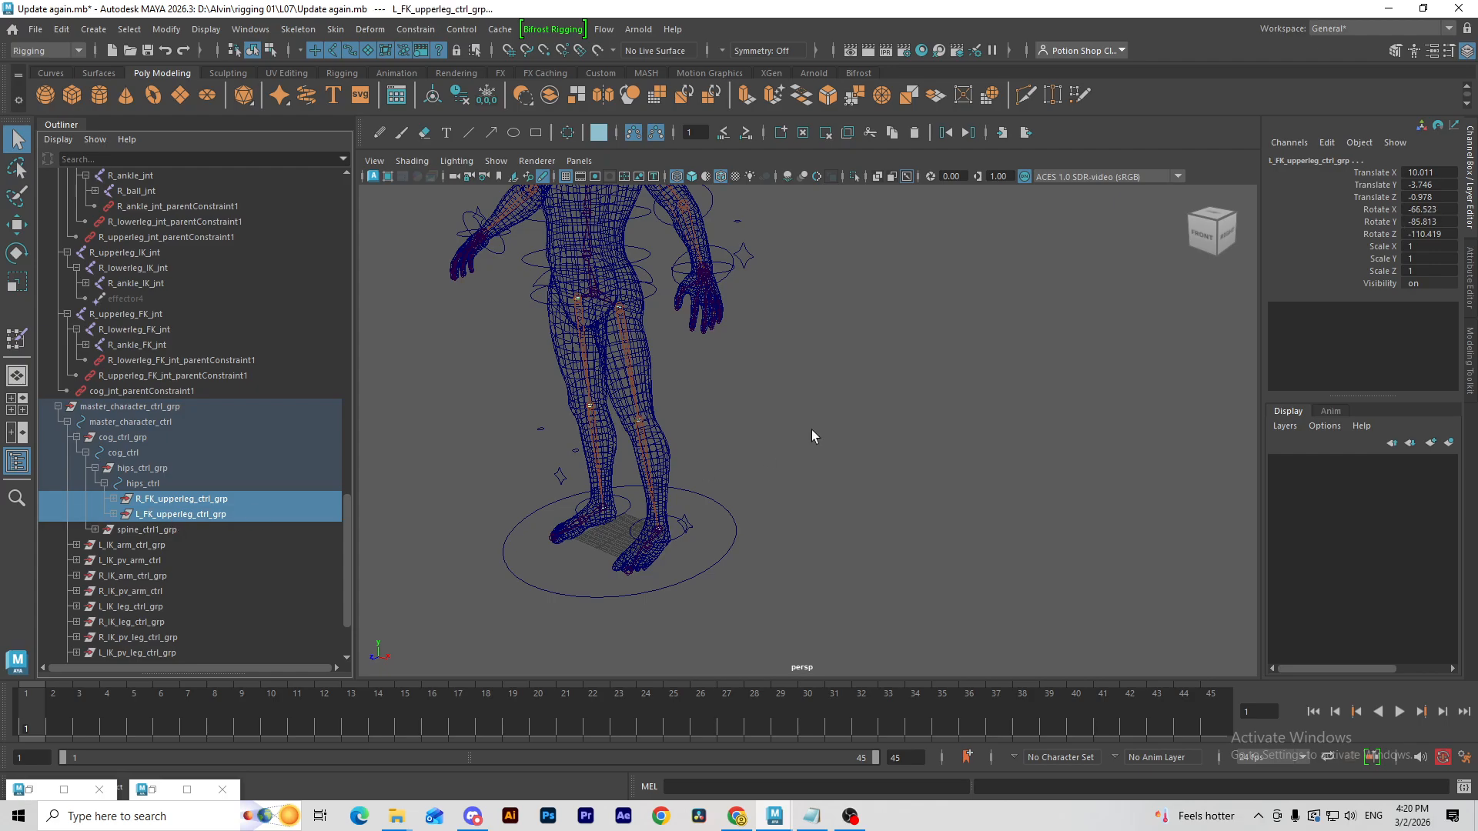
key(ctrl+1)
drag(495, 247, 832, 570)
key(F8)
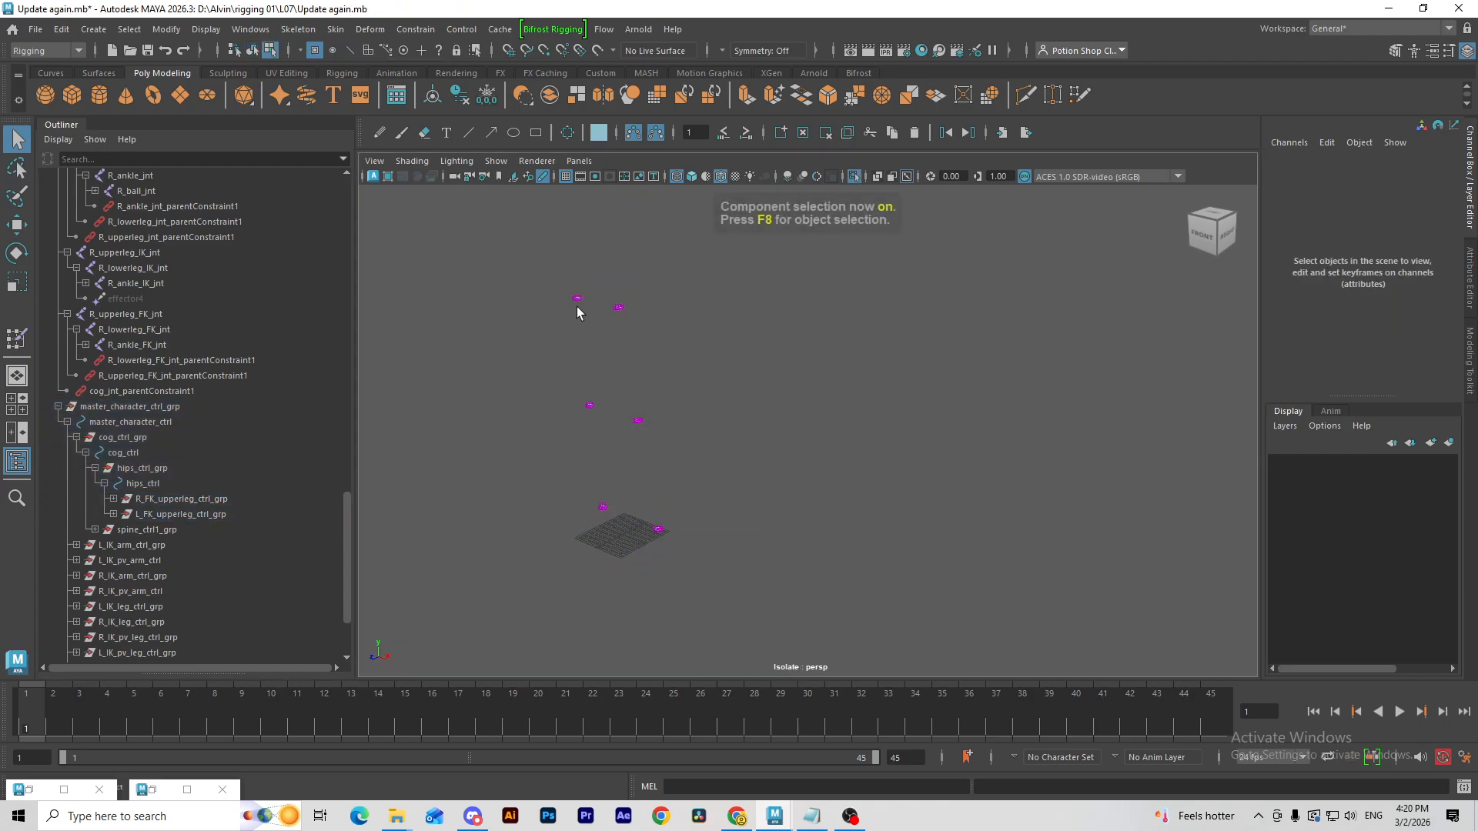
Step: Enlarge the FK leg control curves by scaling their control vertices, exit the isolated view and return to object selection
drag(553, 268, 886, 653)
key(r)
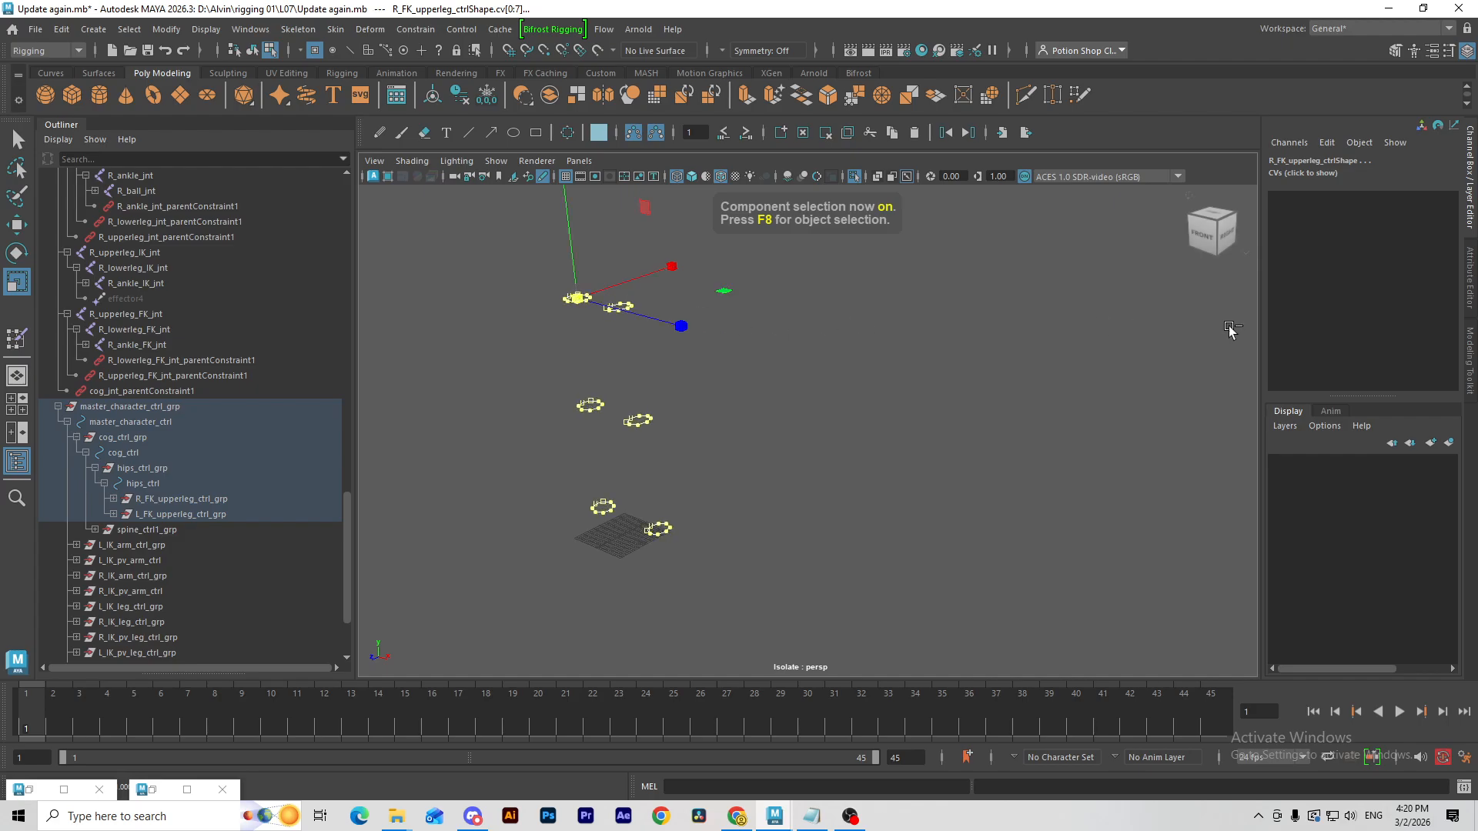
key(ctrl+1)
drag(600, 315, 978, 327)
alt+drag(660, 490, 666, 445)
key(f)
alt+drag(814, 455, 964, 497)
key(ctrl+1)
drag(614, 231, 985, 381)
key(ctrl+1)
drag(756, 277, 930, 233)
key(F8)
click(929, 229)
alt+middle_drag(917, 635, 931, 277)
scroll(1029, 497, down, 5)
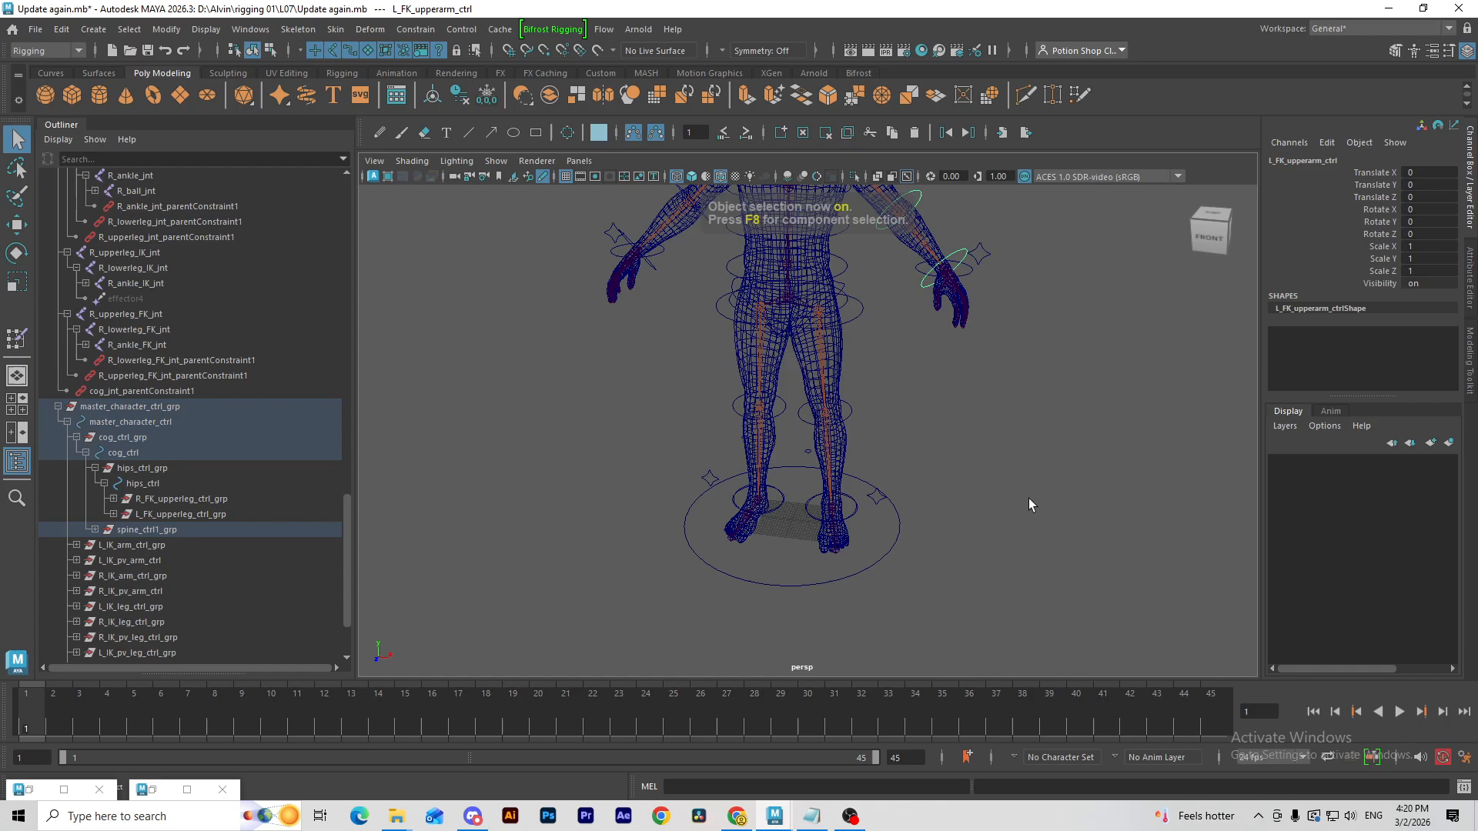
Step: Display the model shaded, test moving the whole rig with master_character_ctrl, and undo the move
click(1028, 500)
key(5)
click(876, 563)
alt+drag(889, 580, 909, 539)
key(w)
drag(793, 528, 1066, 612)
key(ctrl+z)
alt+middle_drag(989, 575, 934, 587)
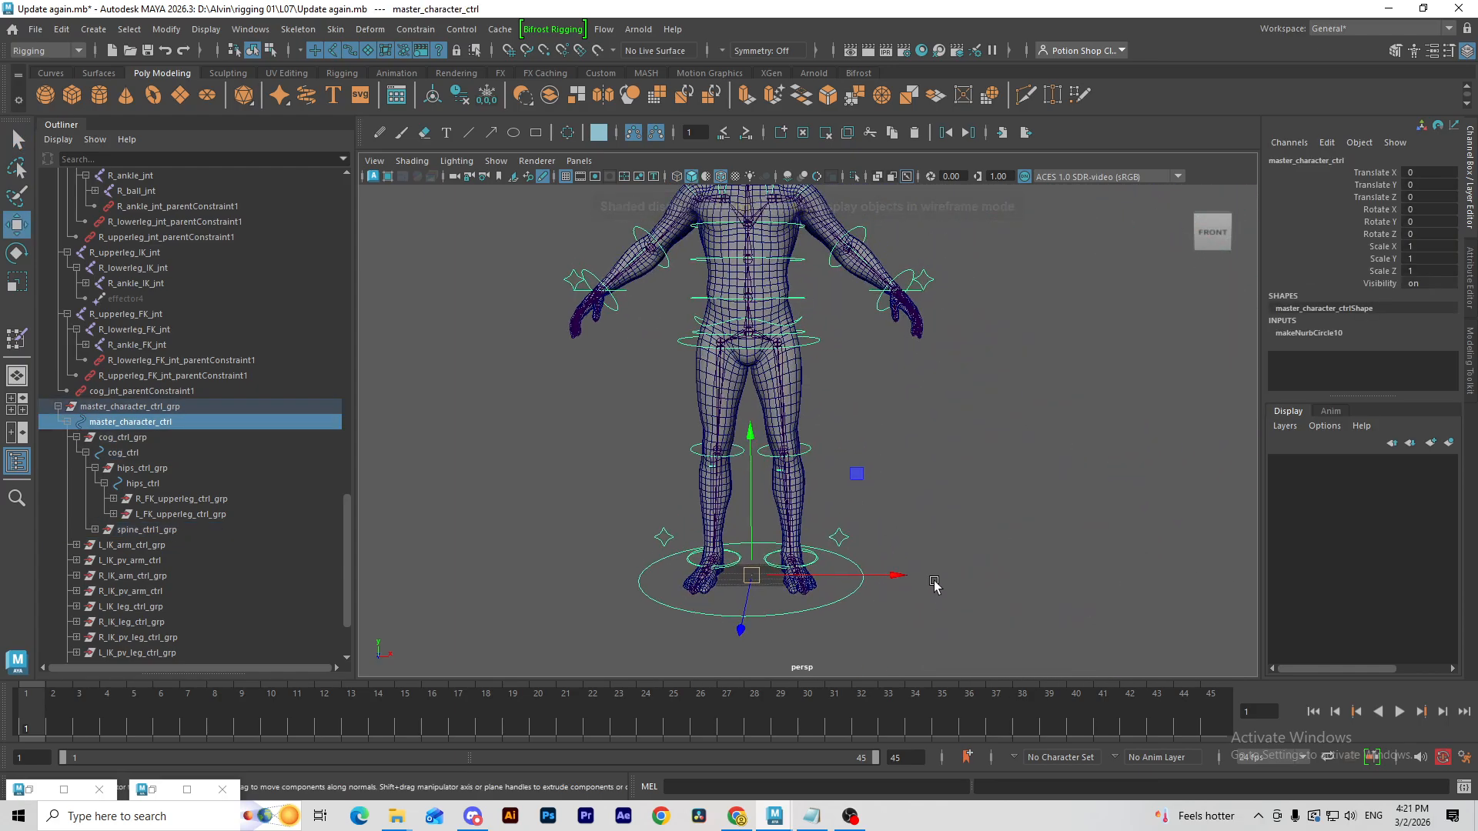
alt+drag(934, 588, 751, 559)
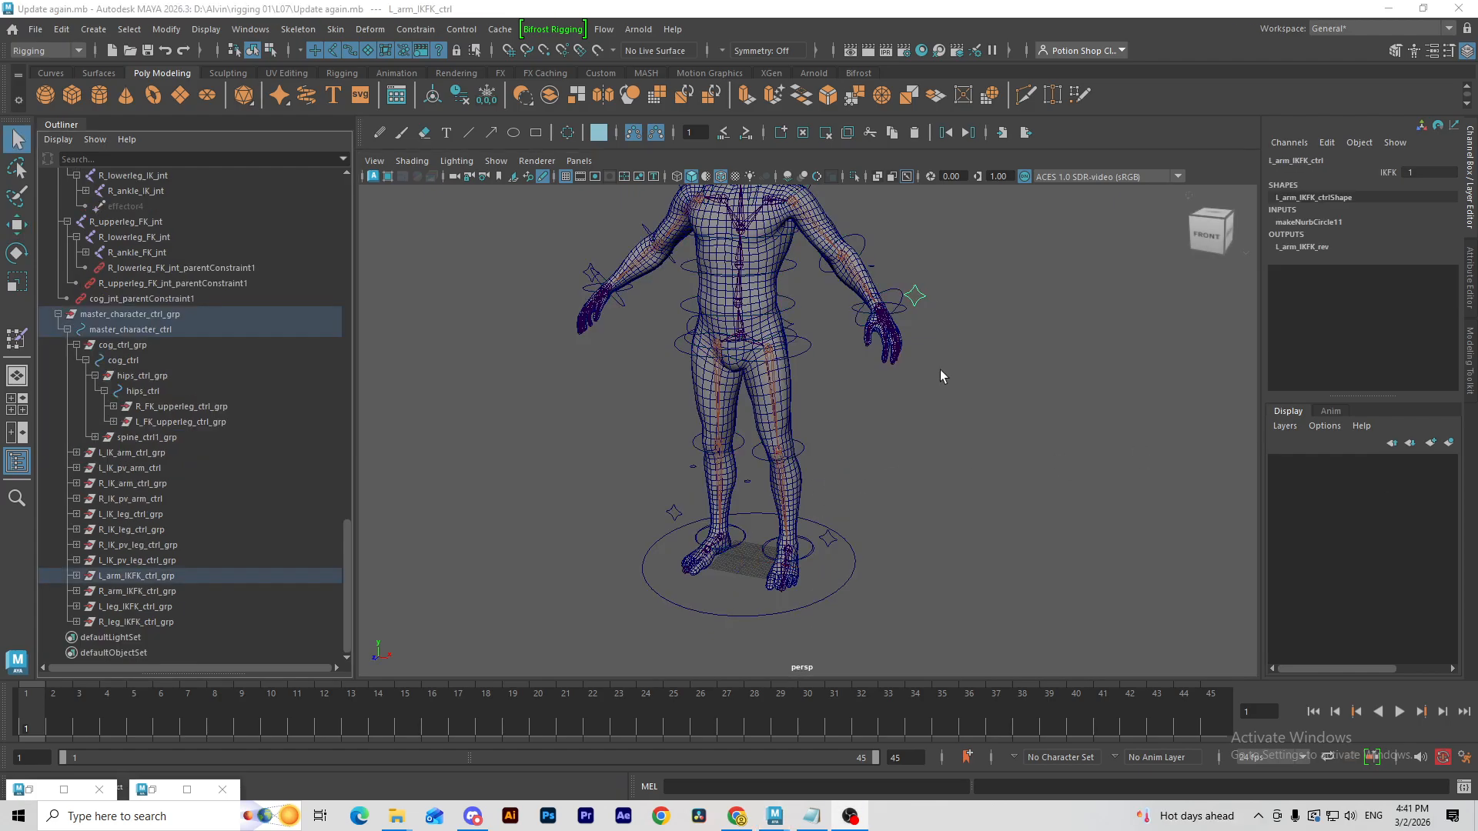
Step: Select L_arm_IKFK_ctrl beside the left wrist and open the Node Editor
alt+drag(940, 372, 891, 473)
click(893, 469)
alt+right_drag(870, 283, 891, 311)
click(885, 279)
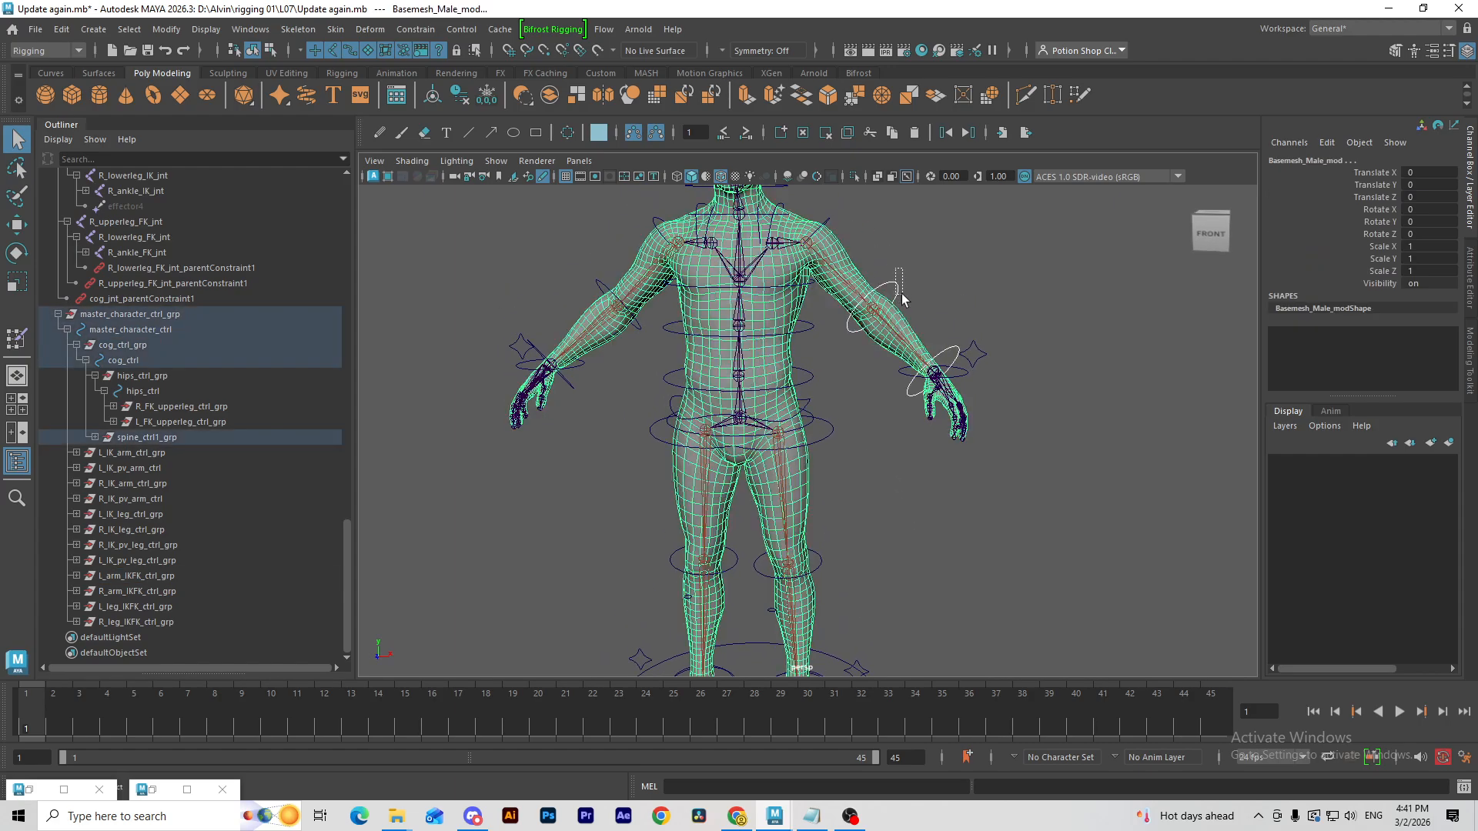
click(972, 340)
mouse_move(1057, 371)
alt+middle_down()
mouse_move(996, 383)
mouse_move(756, 352)
alt+middle_up()
mouse_move(1010, 368)
alt+middle_down()
mouse_move(947, 383)
mouse_move(818, 372)
alt+middle_up()
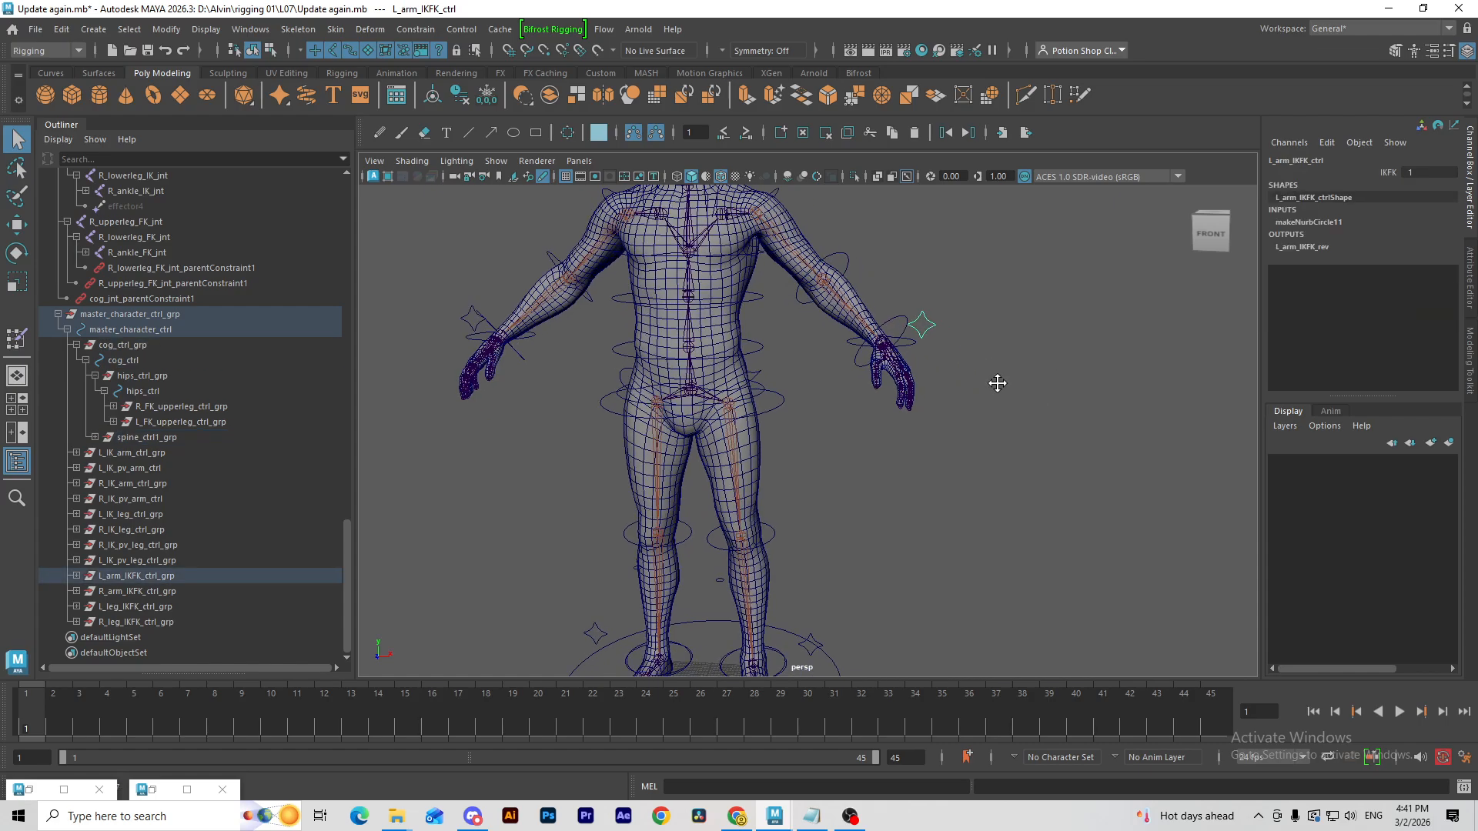
scroll(818, 372, up, 2)
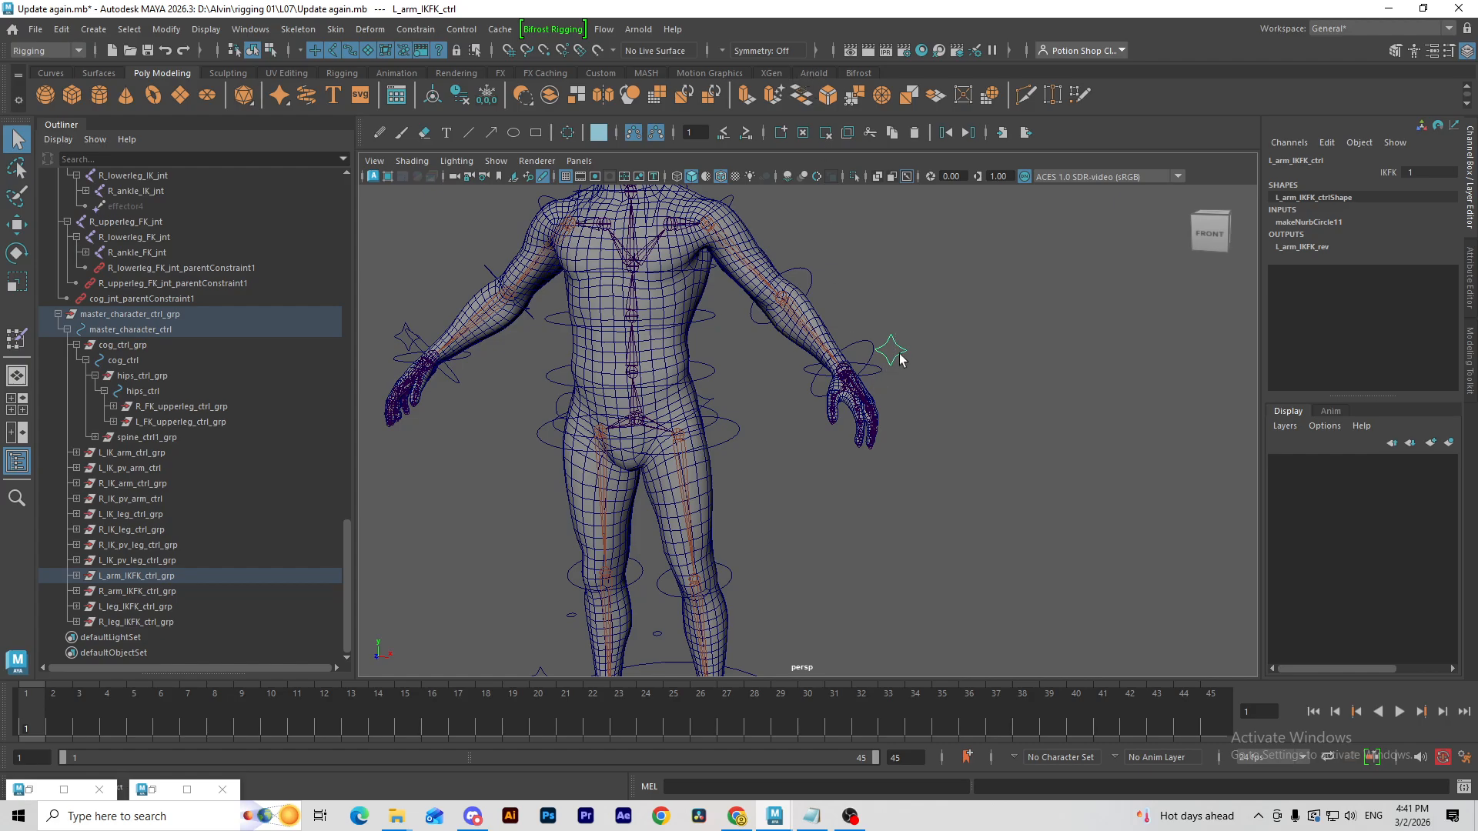
click(813, 73)
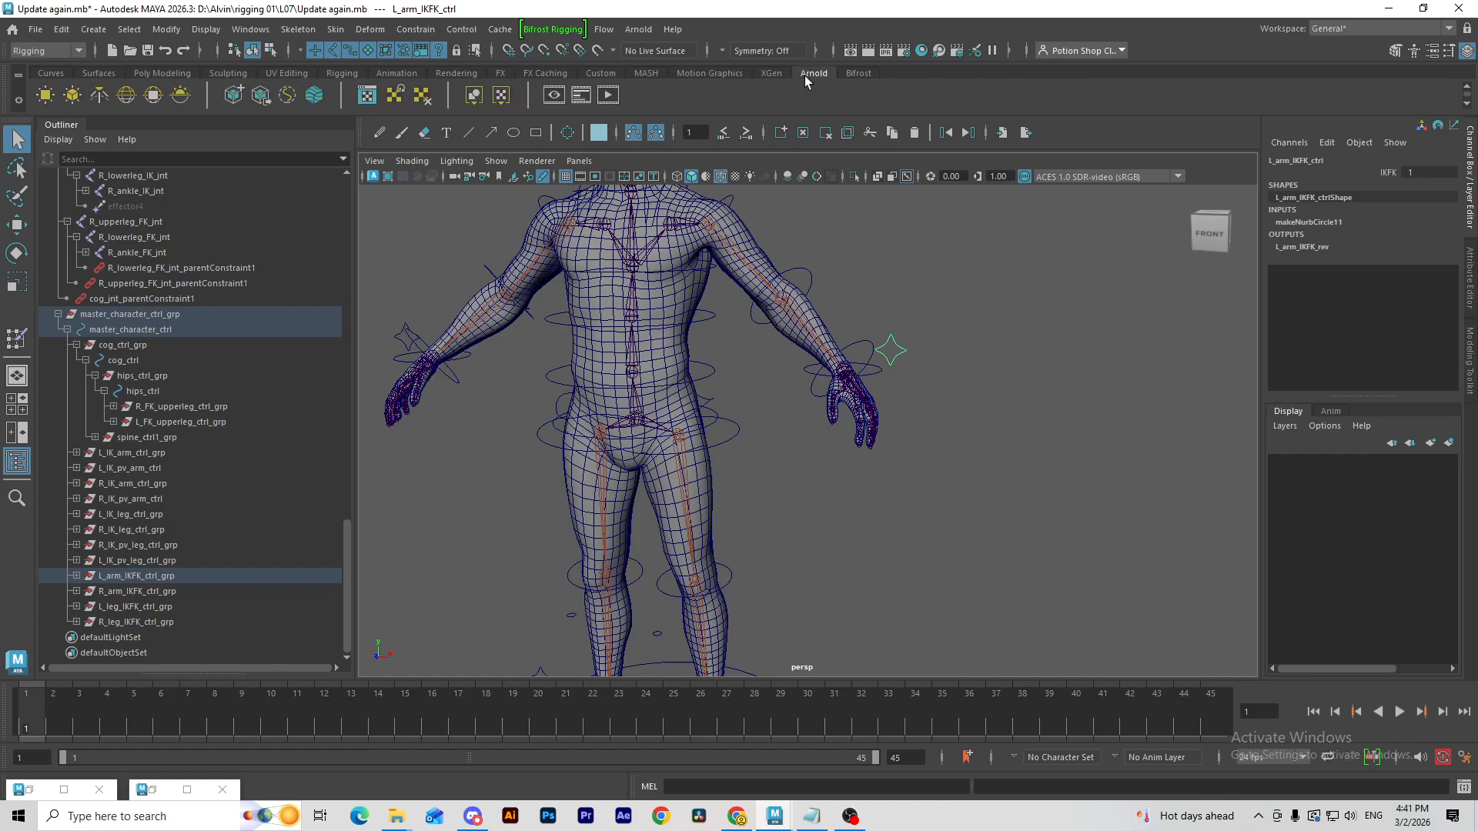
click(618, 73)
click(99, 101)
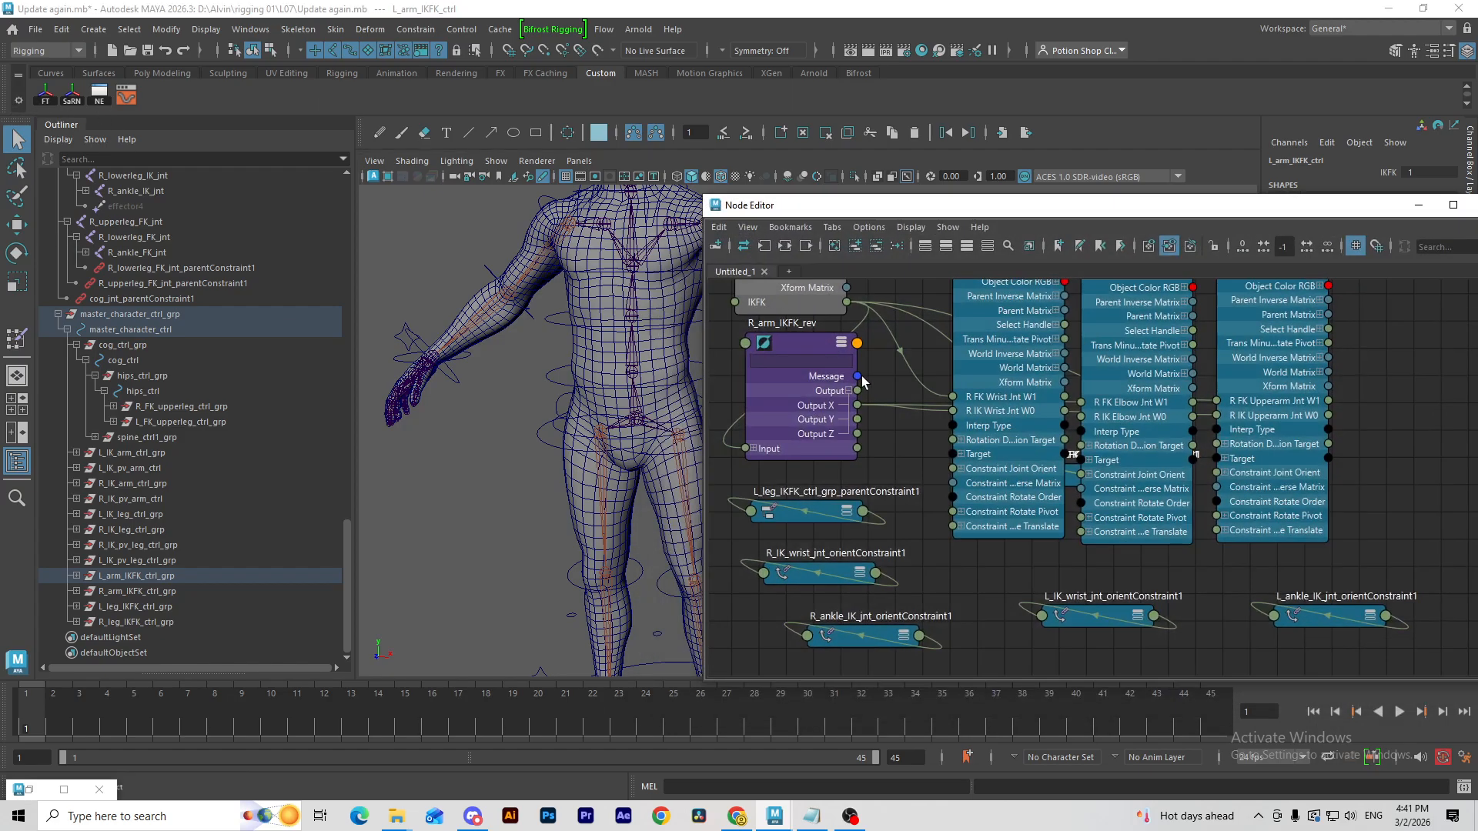
Step: Clear the node graph and load L_arm_IKFK_ctrl with its output connections
alt+middle_drag(874, 358, 919, 447)
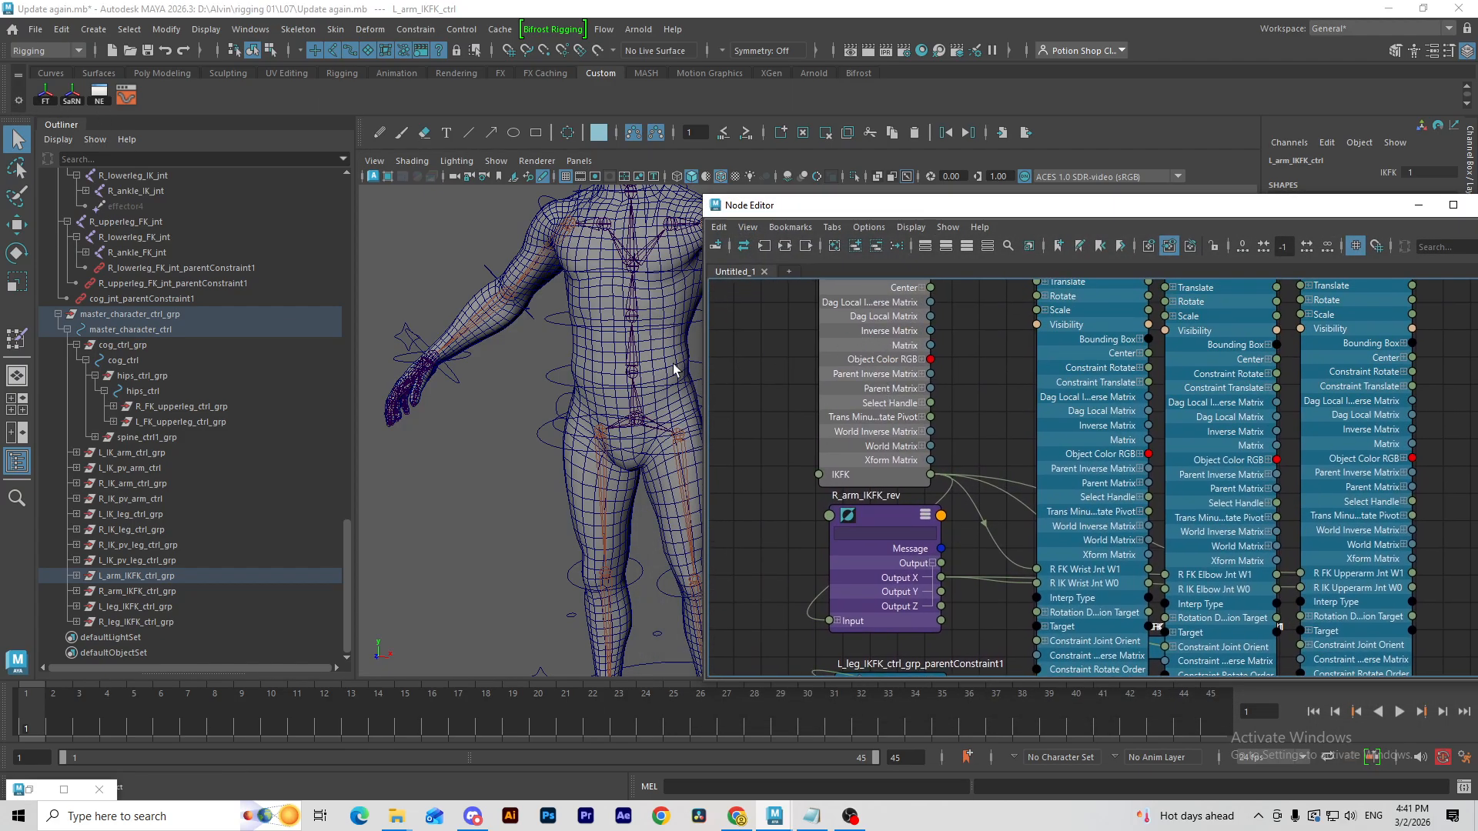
scroll(674, 370, up, 5)
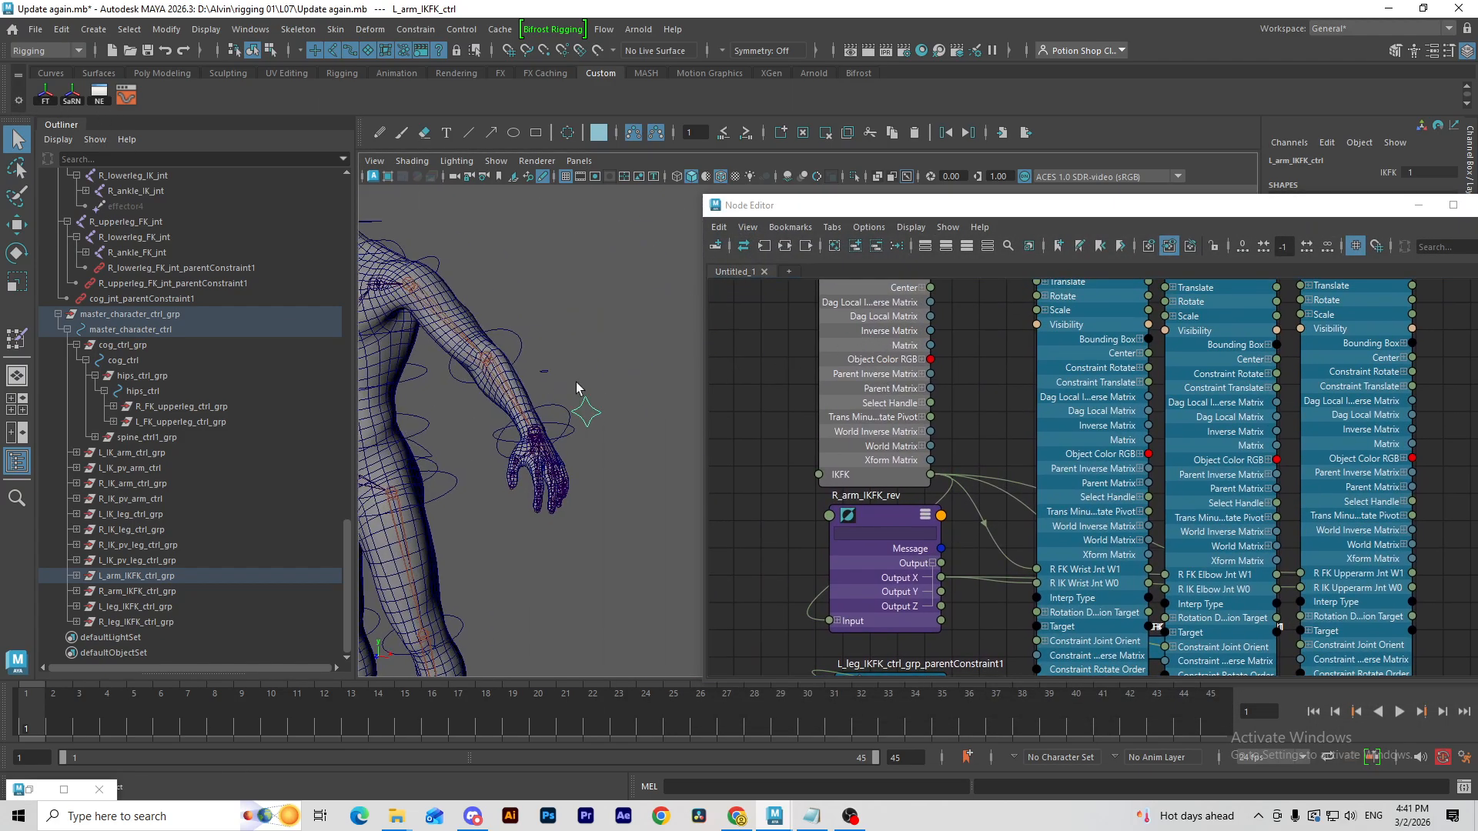
click(839, 246)
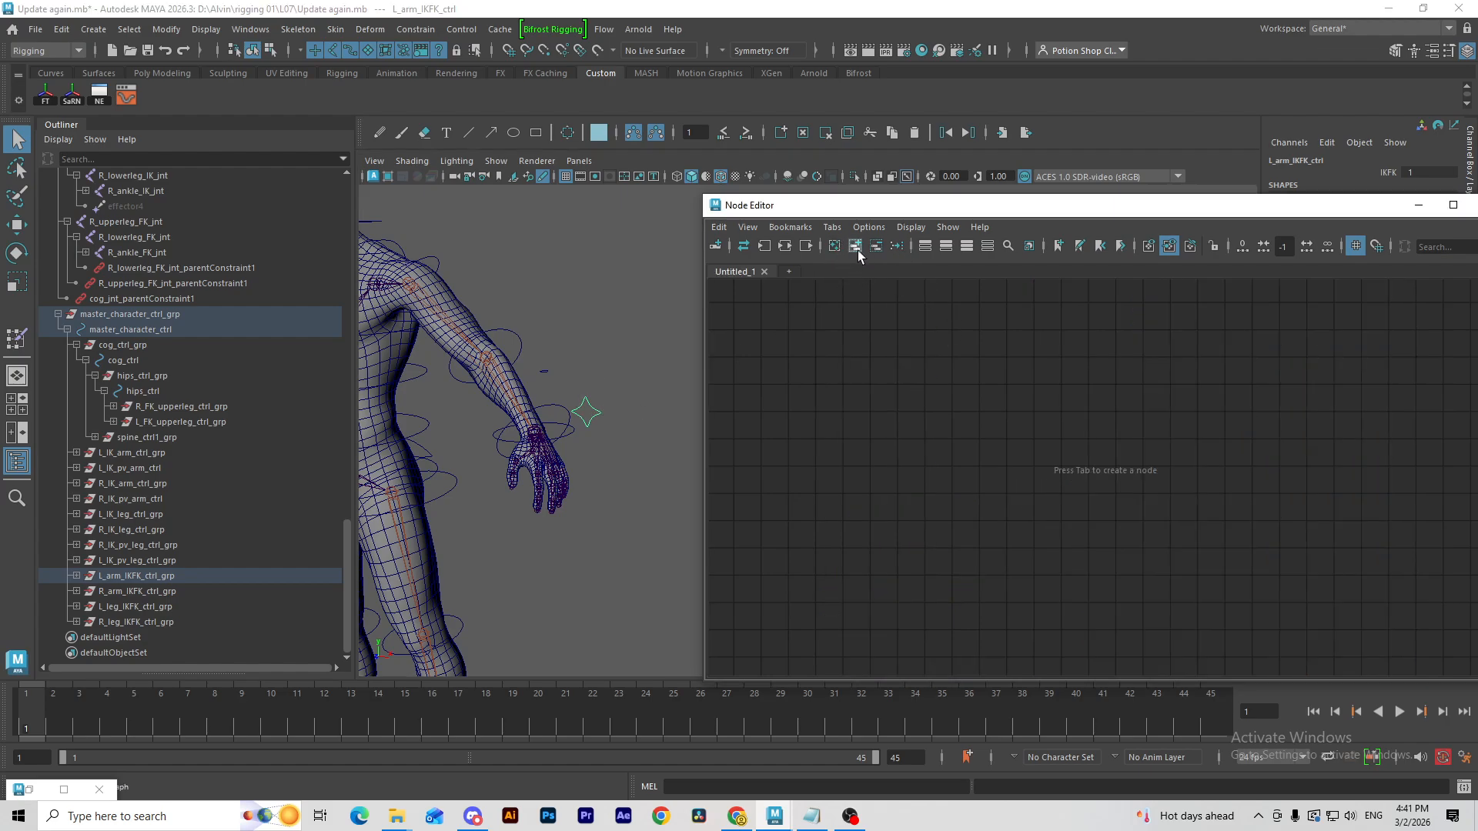
click(856, 247)
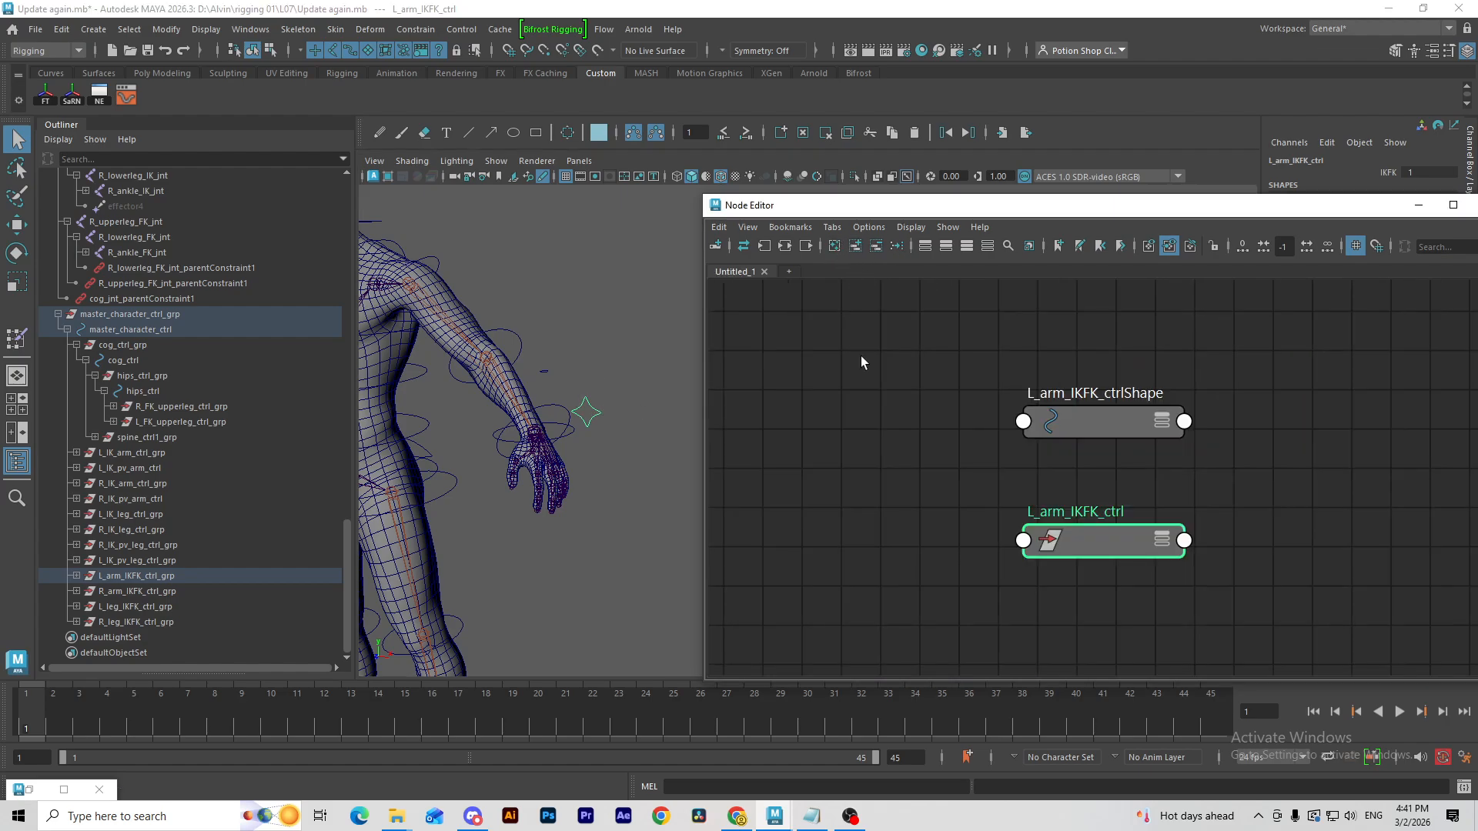
click(807, 246)
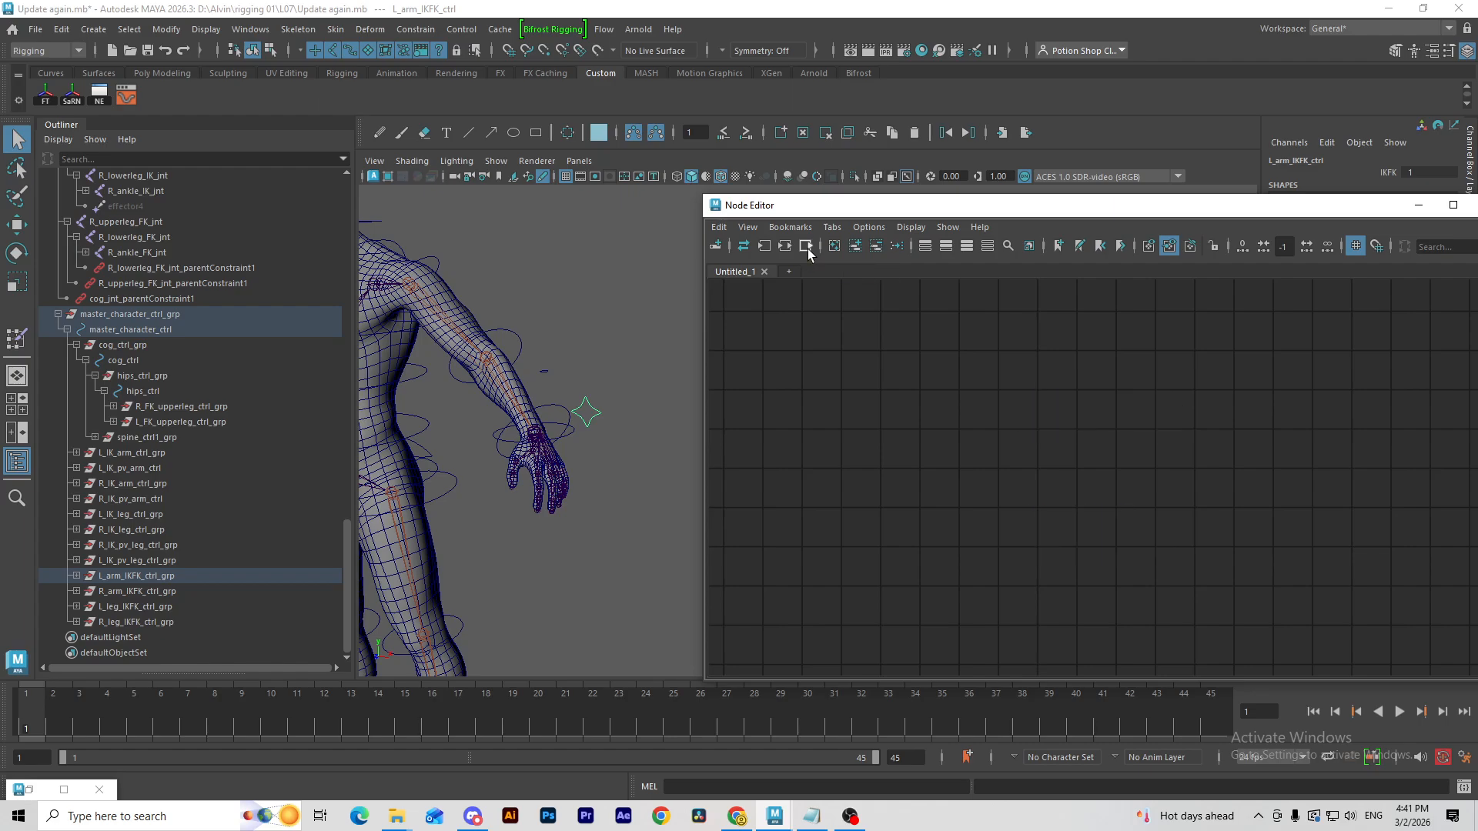
drag(781, 387, 815, 496)
click(871, 381)
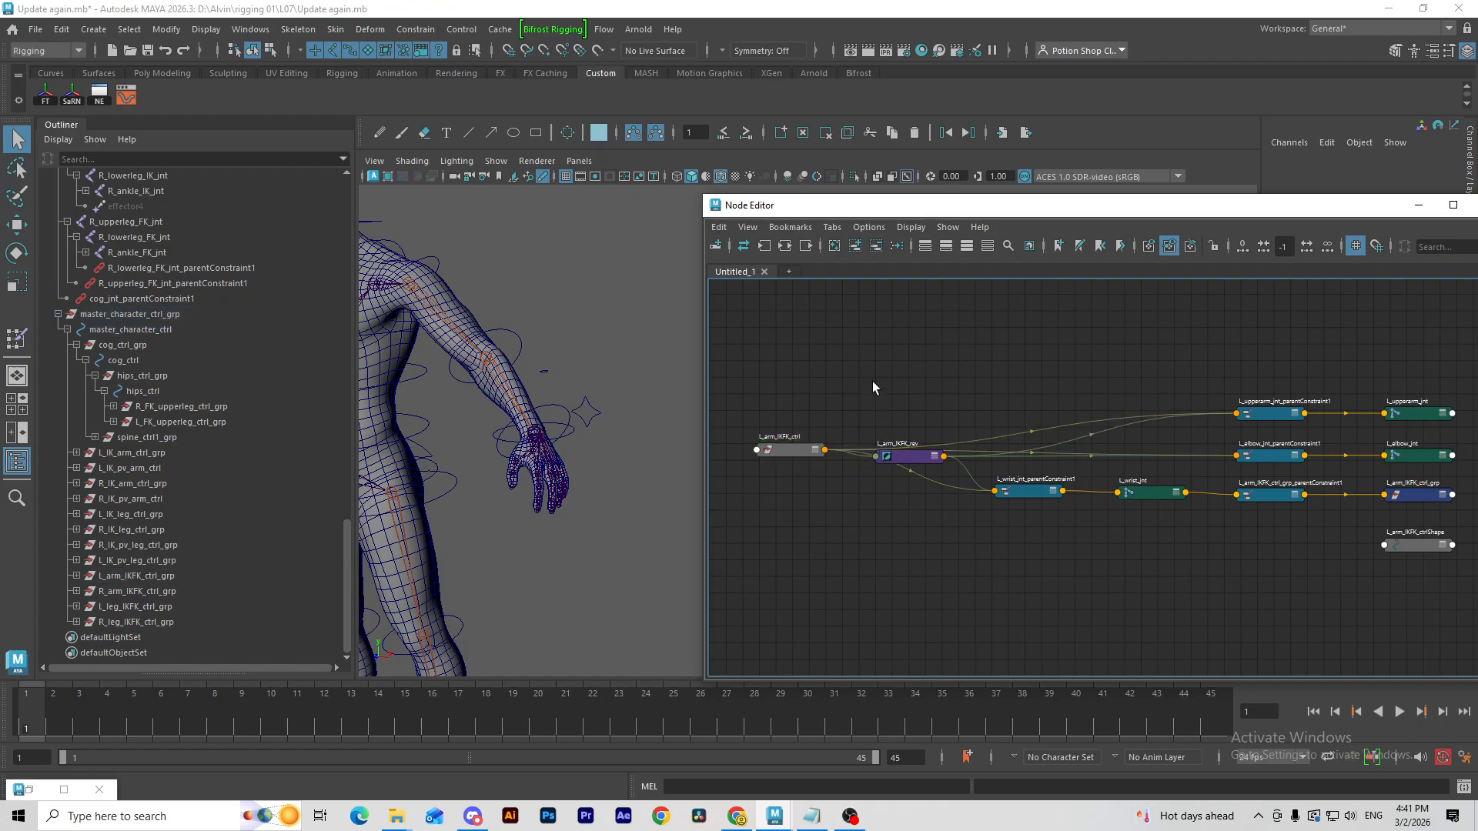
Step: Remove the constraint, joint, group and shape nodes from the graph, keeping only L_arm_IKFK_ctrl and L_arm_IKFK_rev
alt+middle_drag(1026, 411, 931, 407)
drag(905, 336, 1476, 670)
alt+middle_drag(833, 360, 964, 367)
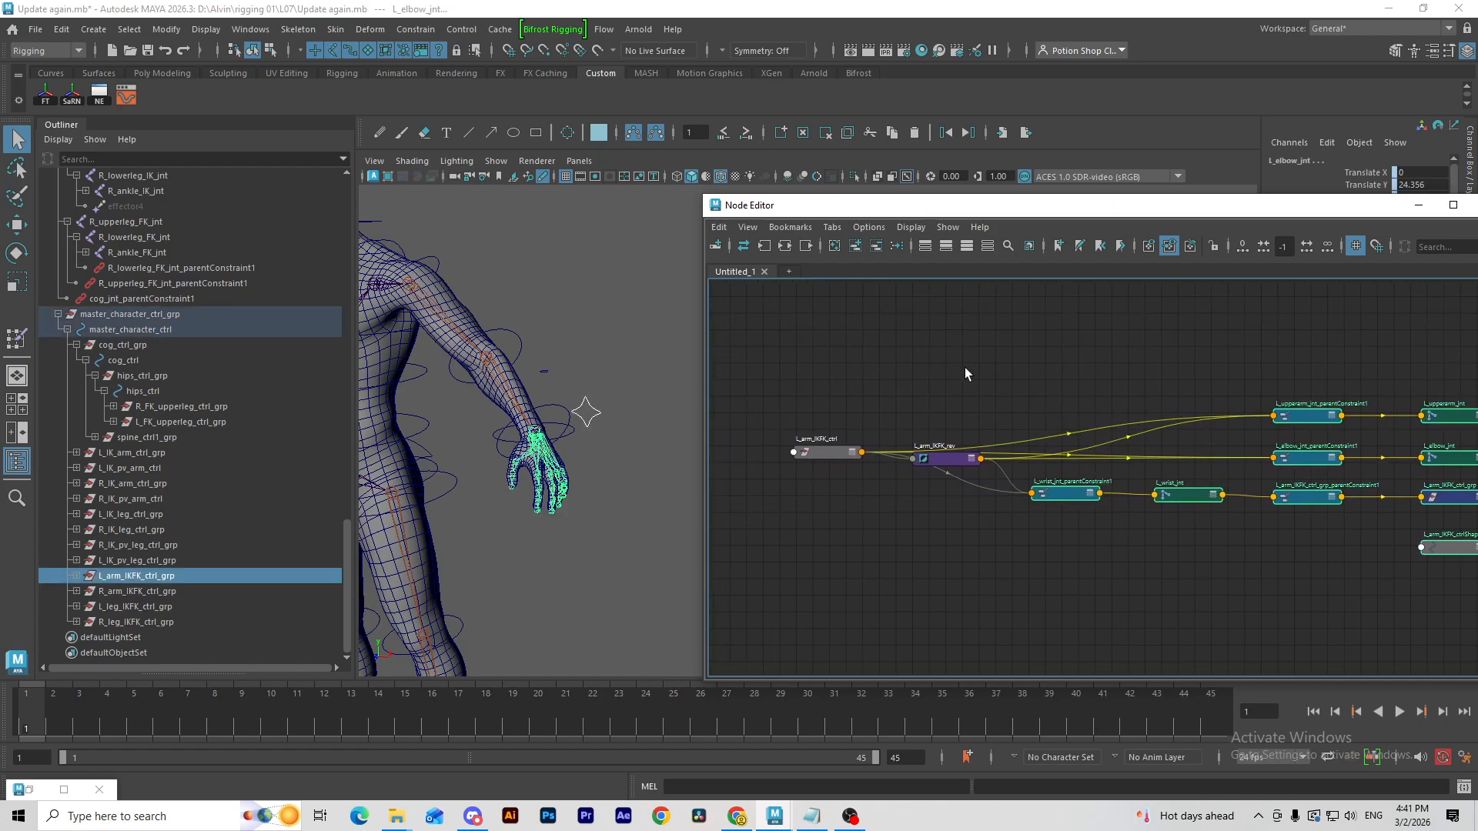
click(879, 248)
Step: Add L_FK_upperarm_ctrl_grp, L_IK_arm_ctrl_grp and L_IK_pv_arm_ctrl to the node graph and place them near L_arm_IKFK_rev
alt+drag(659, 450, 595, 365)
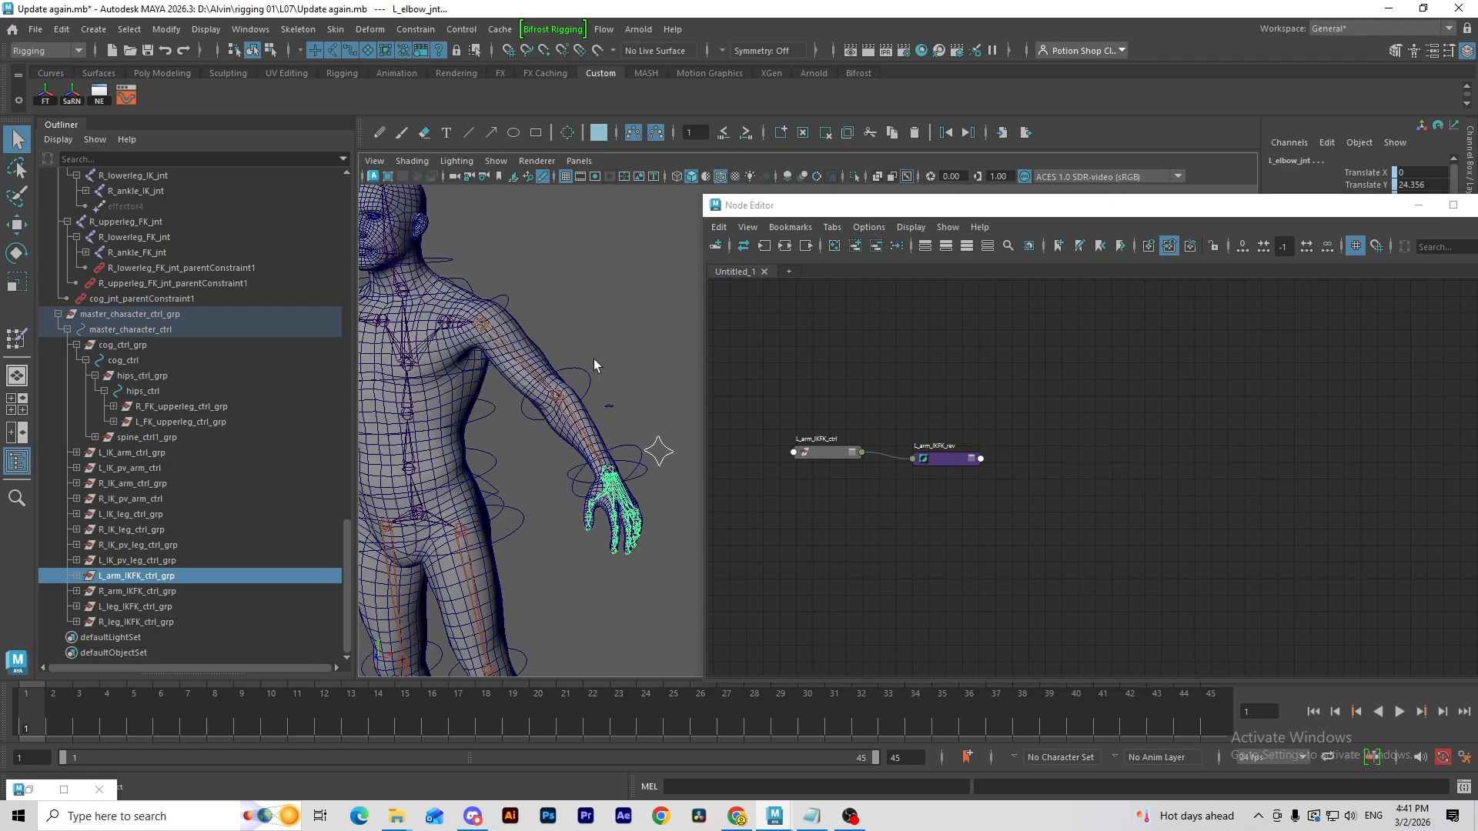
click(501, 299)
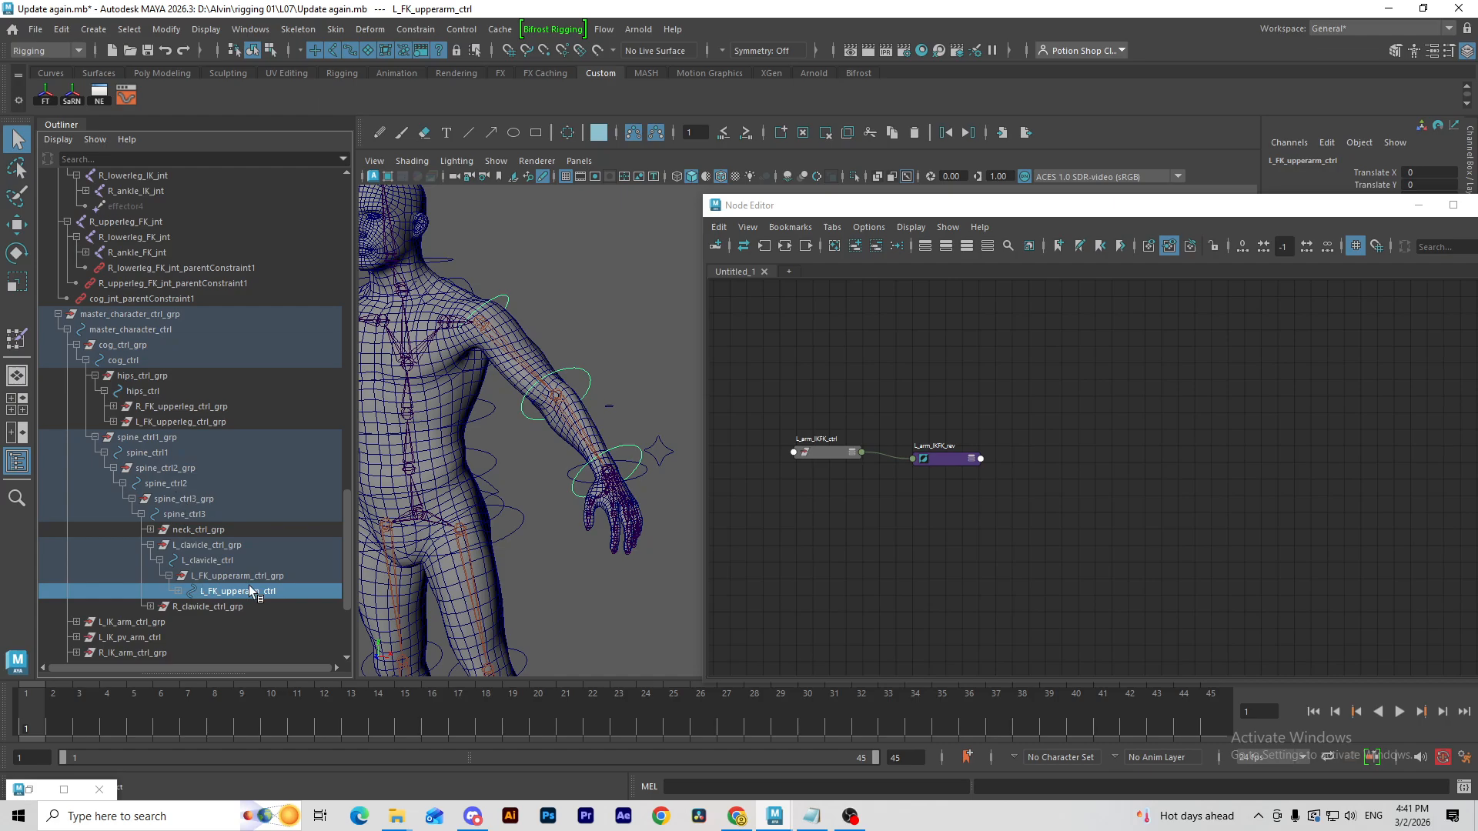
click(250, 576)
scroll(230, 539, down, 4)
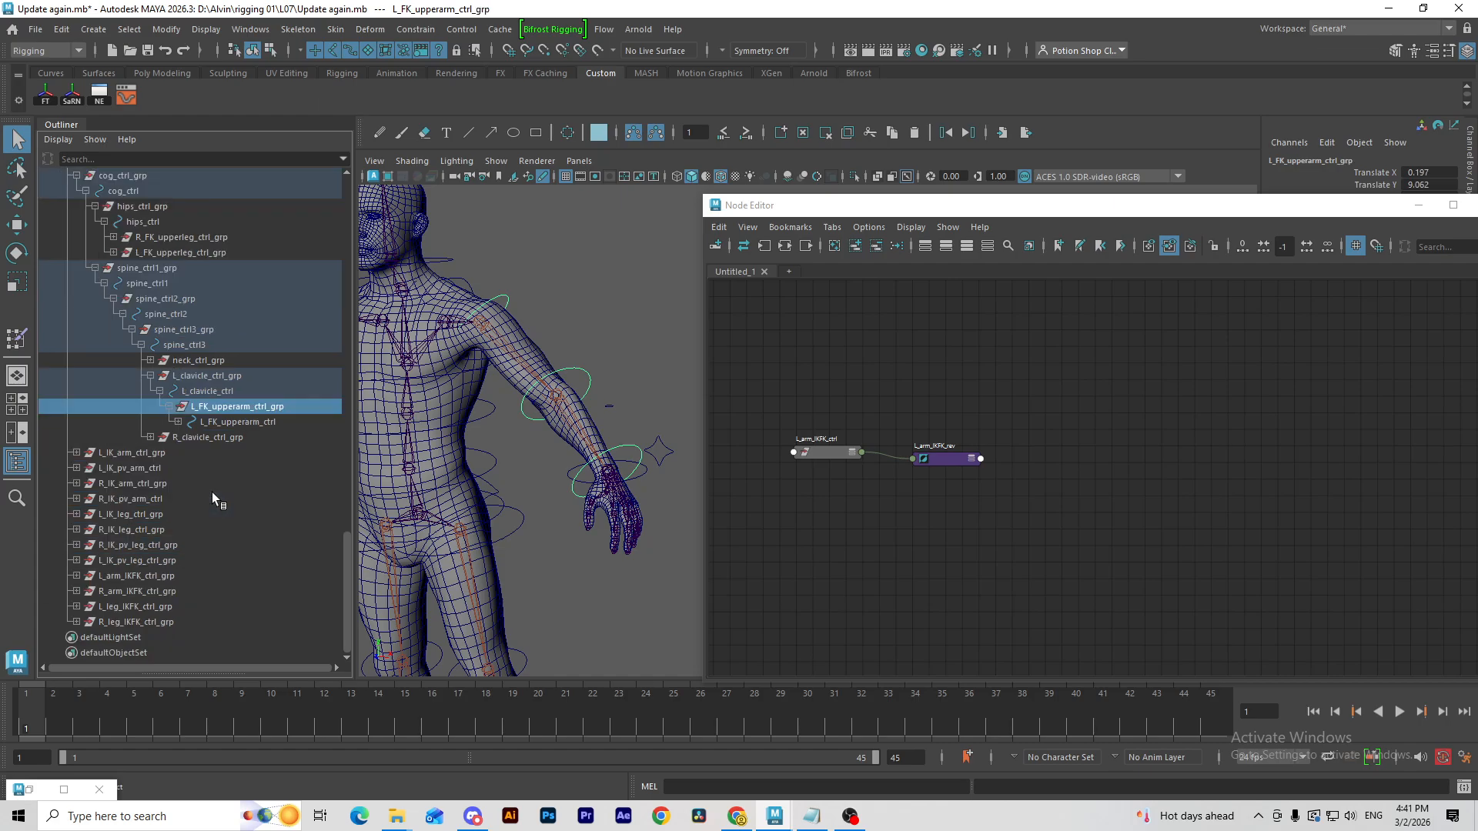
ctrl+click(139, 453)
ctrl+click(129, 469)
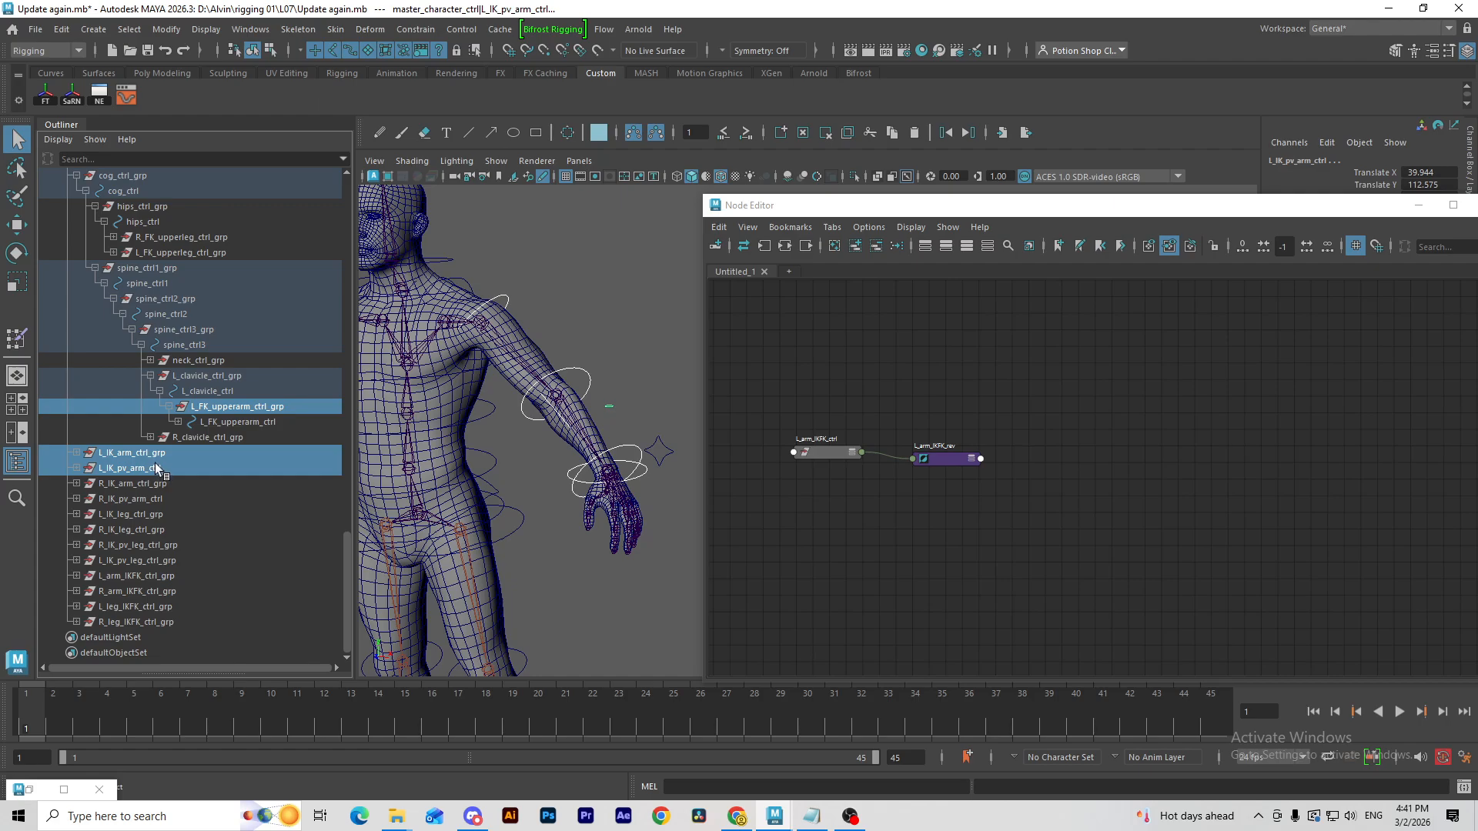
click(857, 245)
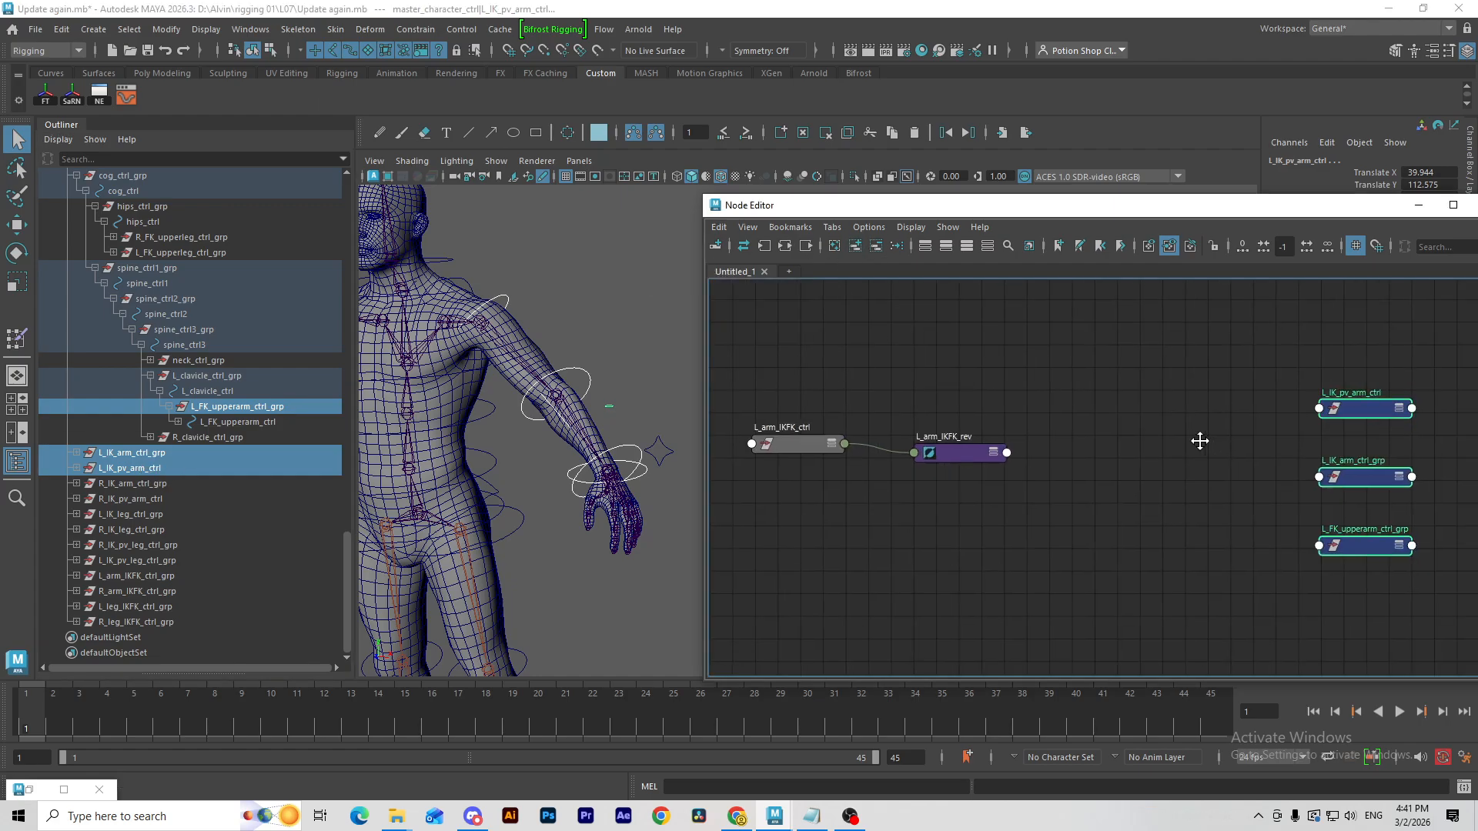
drag(1186, 347, 1392, 607)
drag(1327, 404, 1128, 365)
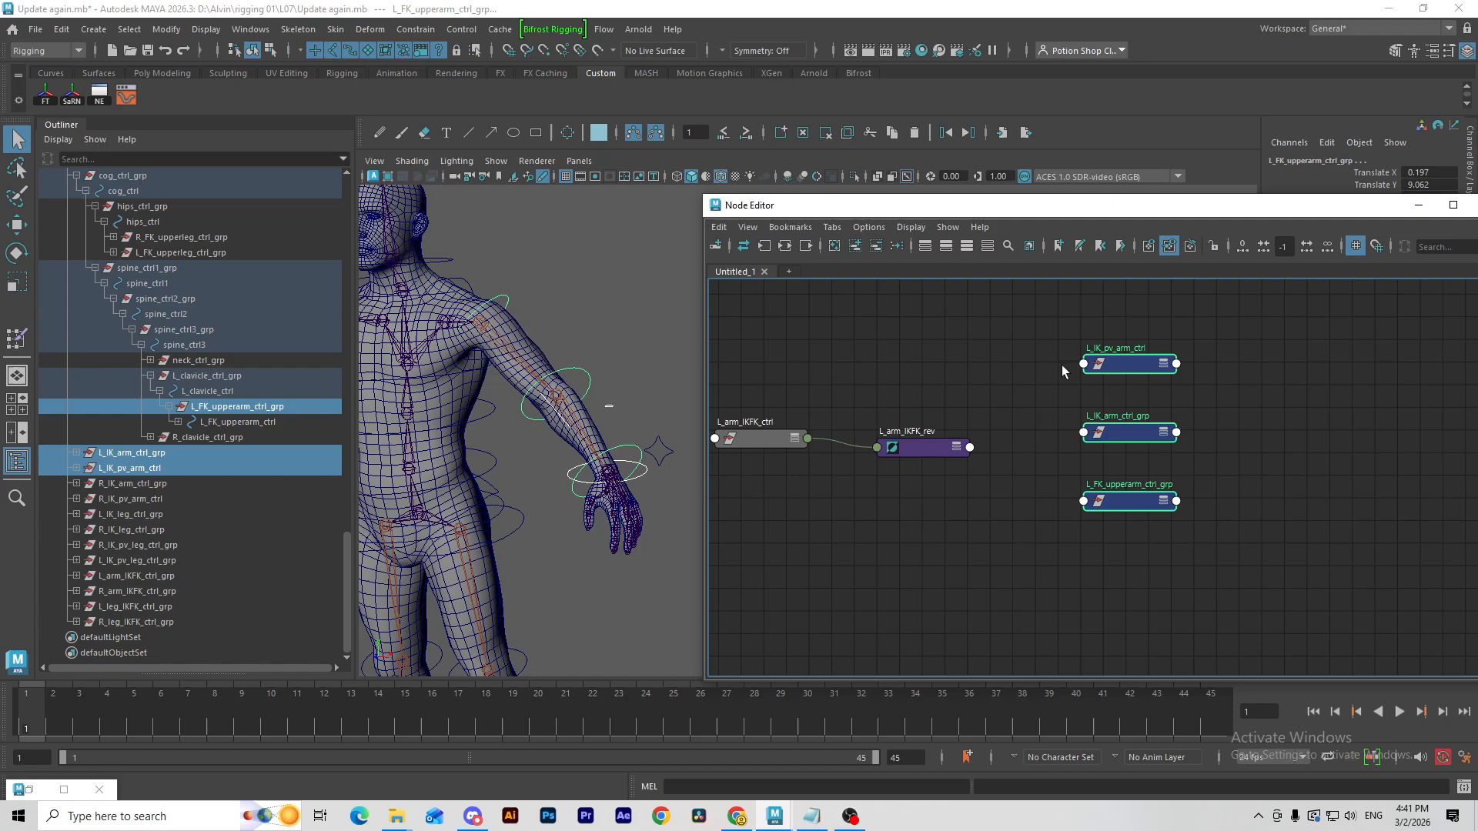
Step: Show all attributes of L_arm_IKFK_rev and L_arm_IKFK_ctrl, arrange both nodes, and expand the reverse node's Output into its X, Y and Z channels
scroll(1009, 395, up, 3)
drag(953, 461, 948, 420)
key(3)
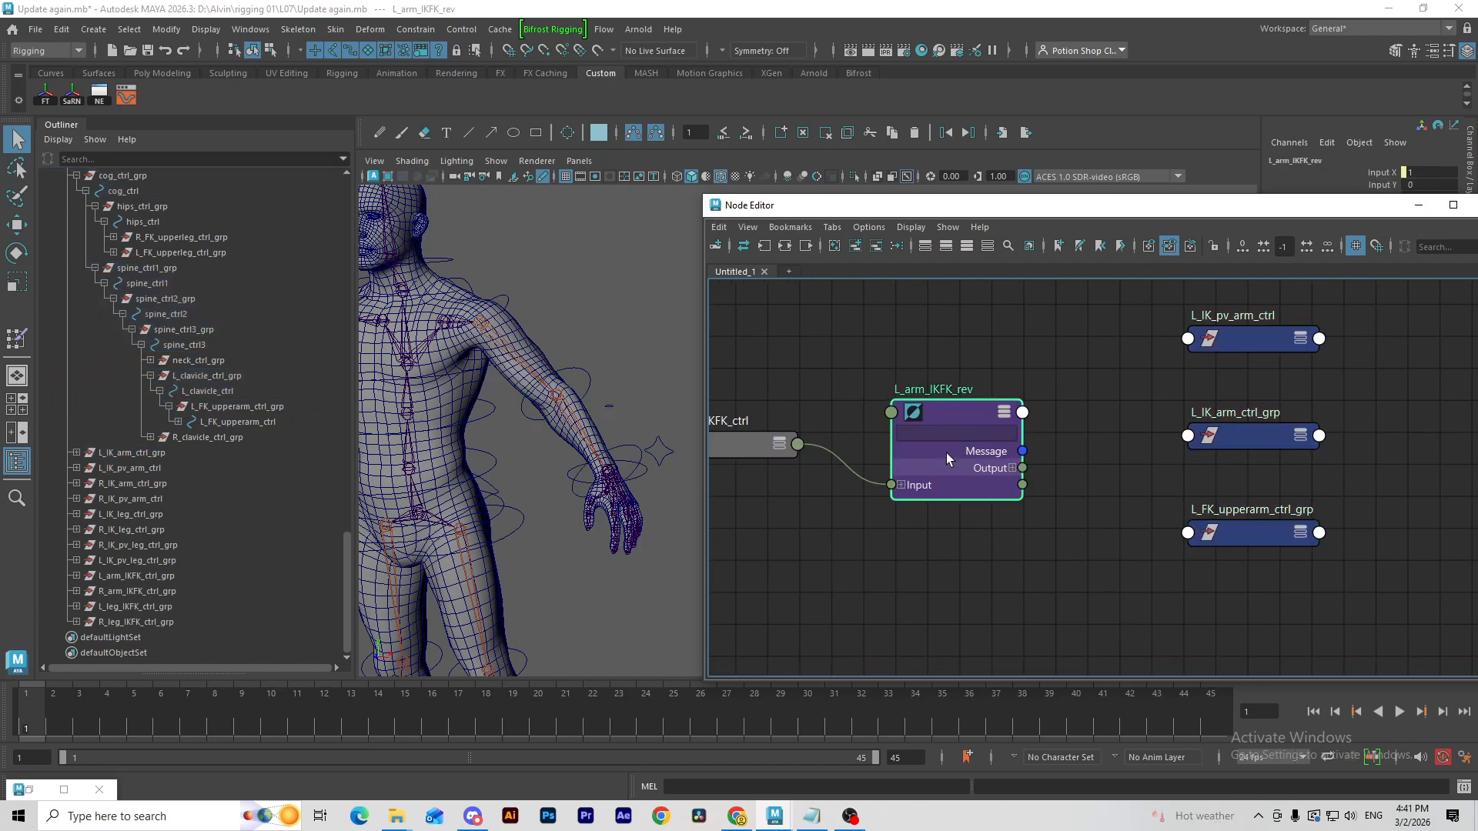
drag(722, 444, 751, 319)
key(3)
drag(959, 421, 962, 607)
drag(768, 556, 789, 407)
drag(958, 588, 970, 513)
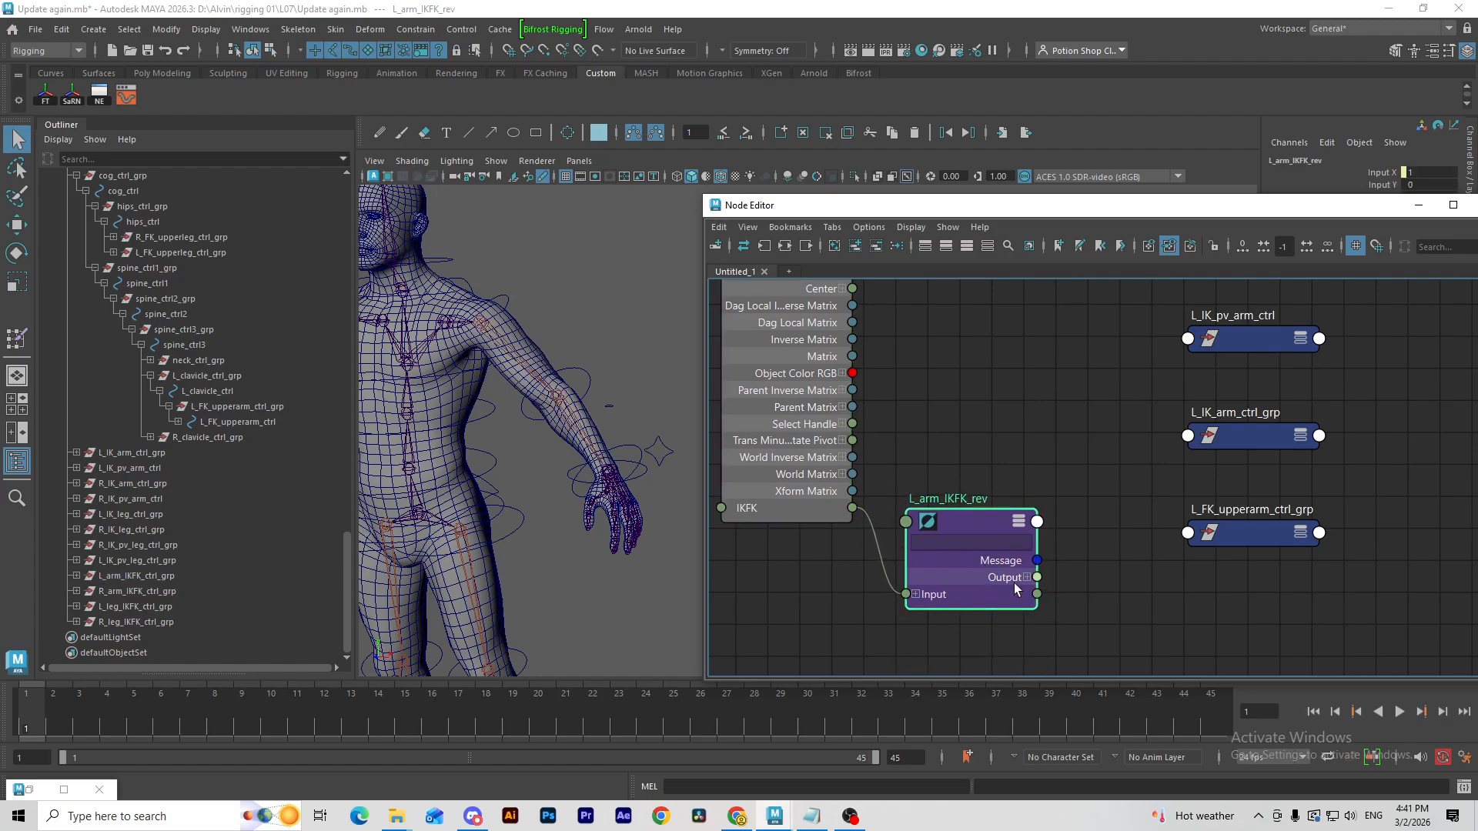
click(1026, 578)
middle_drag(1119, 529, 1065, 528)
Step: Show all attributes of L_IK_arm_ctrl_grp and L_IK_pv_arm_ctrl, and spread out the three target nodes in the graph
click(1170, 431)
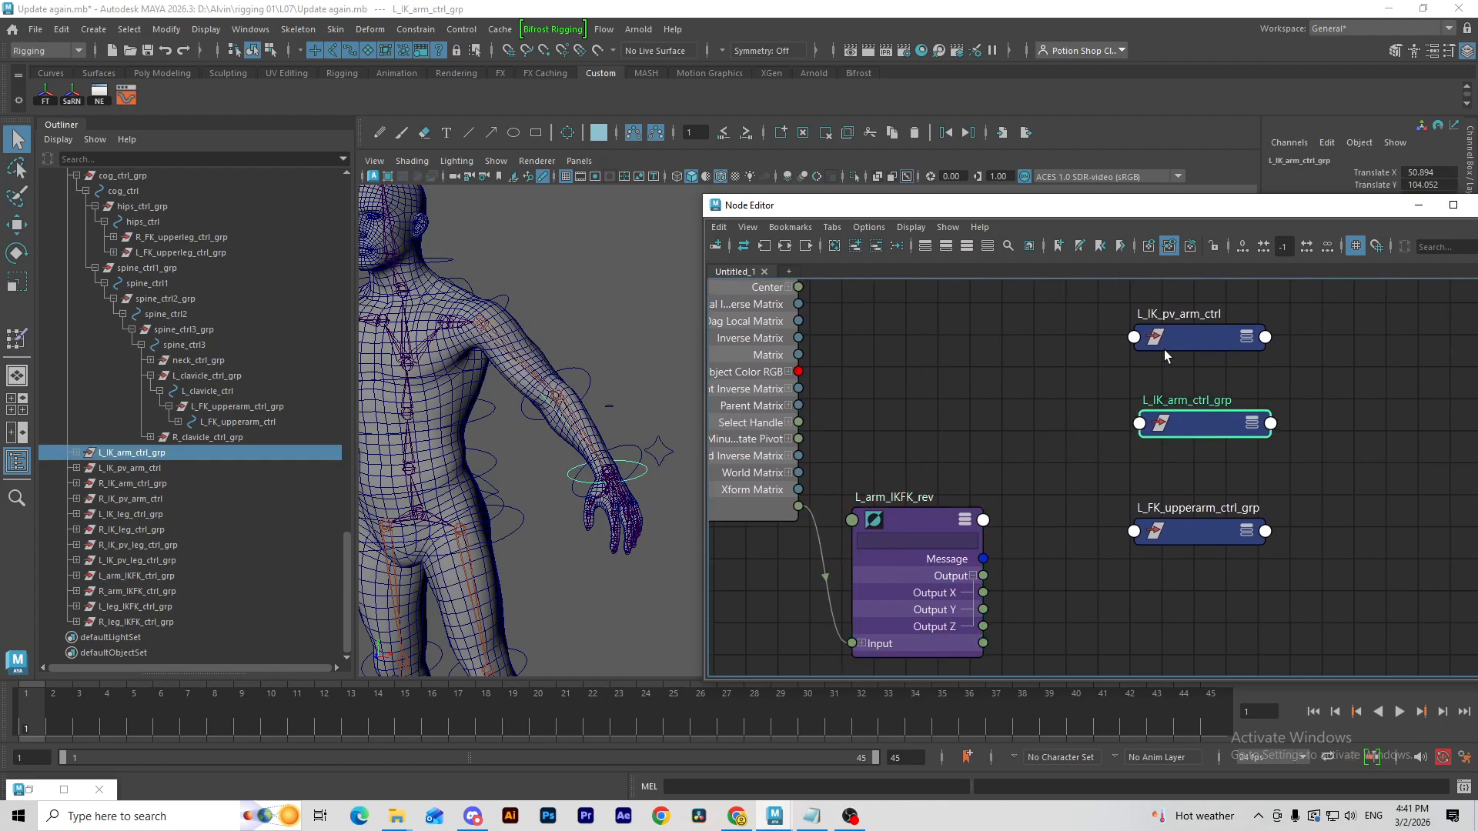
key(3)
drag(1231, 477, 1318, 442)
key(1)
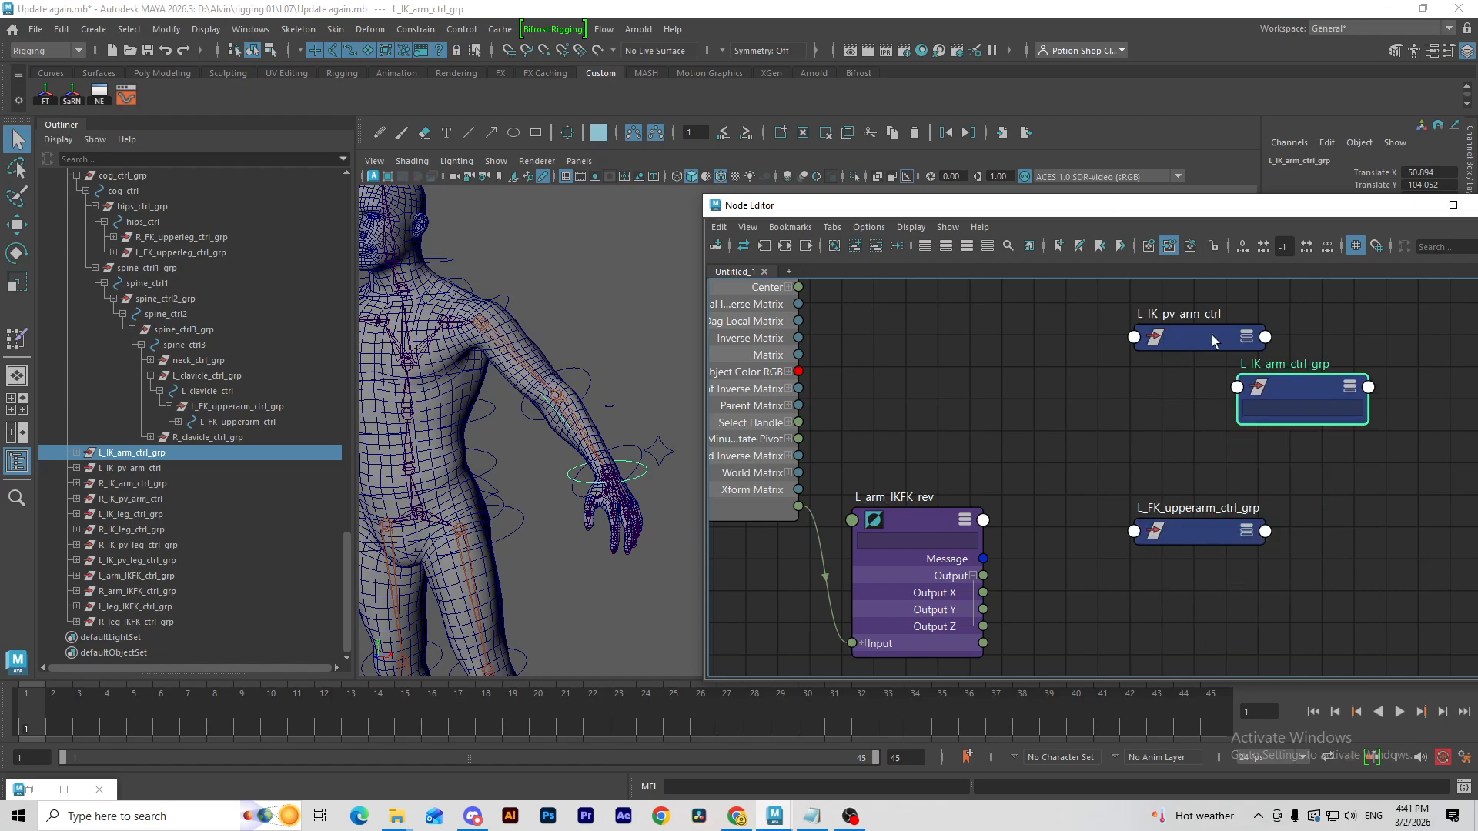
drag(1212, 335, 1438, 326)
key(3)
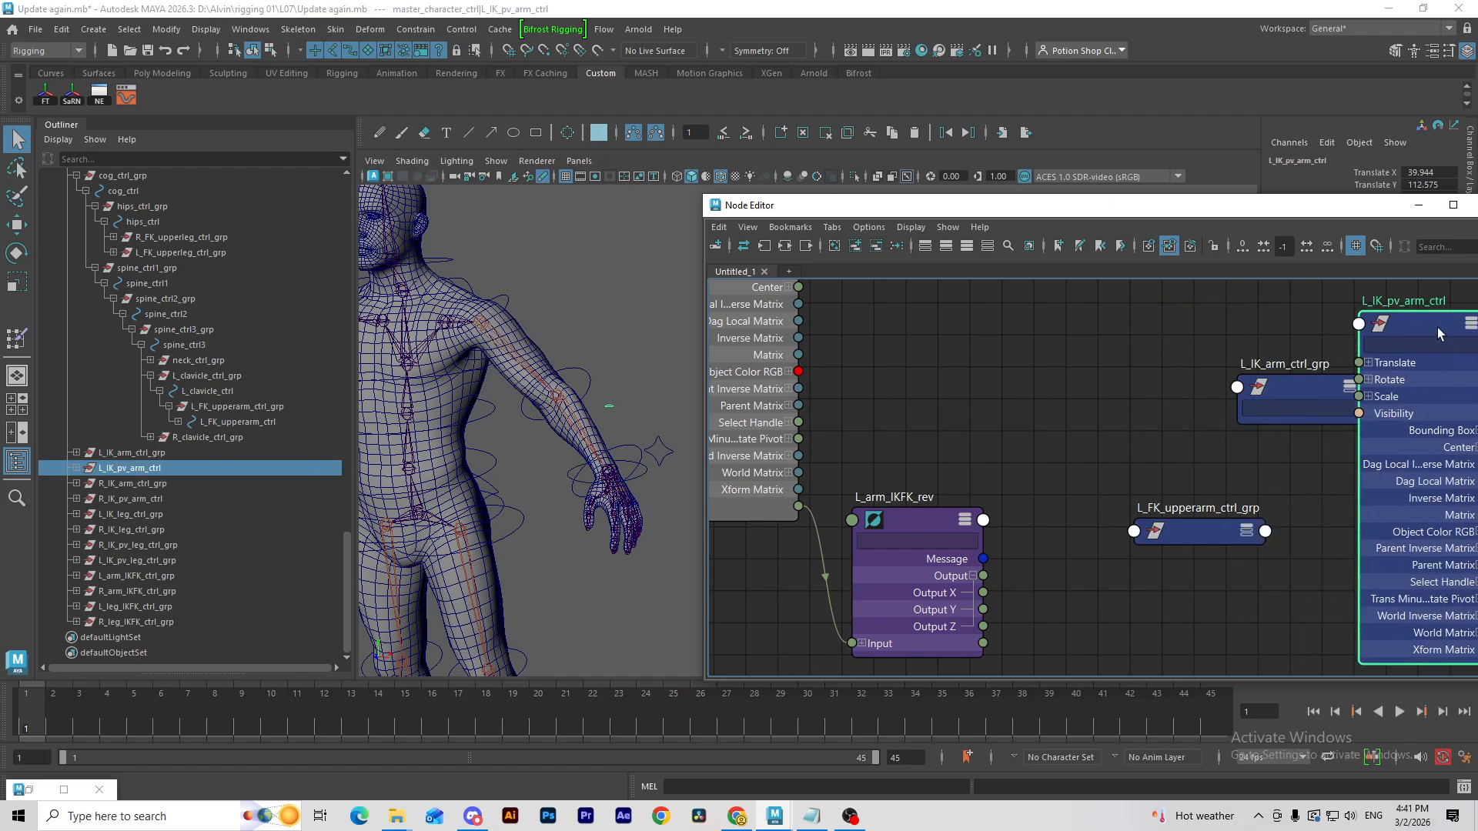
middle_drag(1299, 377, 1250, 387)
click(1251, 389)
key(3)
drag(1139, 534, 971, 326)
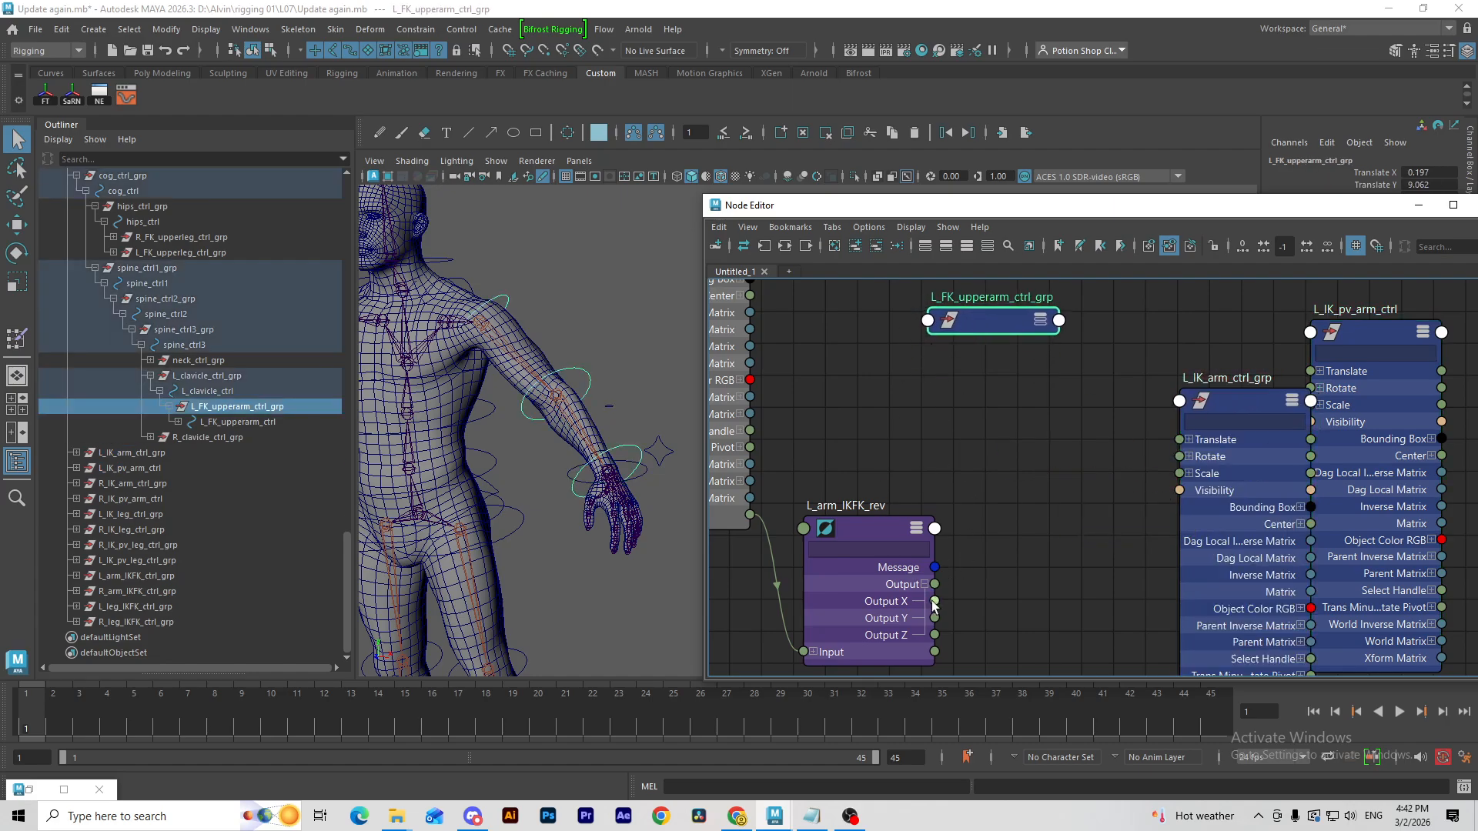
Step: Connect L_arm_IKFK_rev Output X to the Visibility of L_IK_arm_ctrl_grp and L_IK_pv_arm_ctrl, and L_arm_IKFK_ctrl IKFK to L_FK_upperarm_ctrl_grp Visibility
drag(1170, 494, 1172, 492)
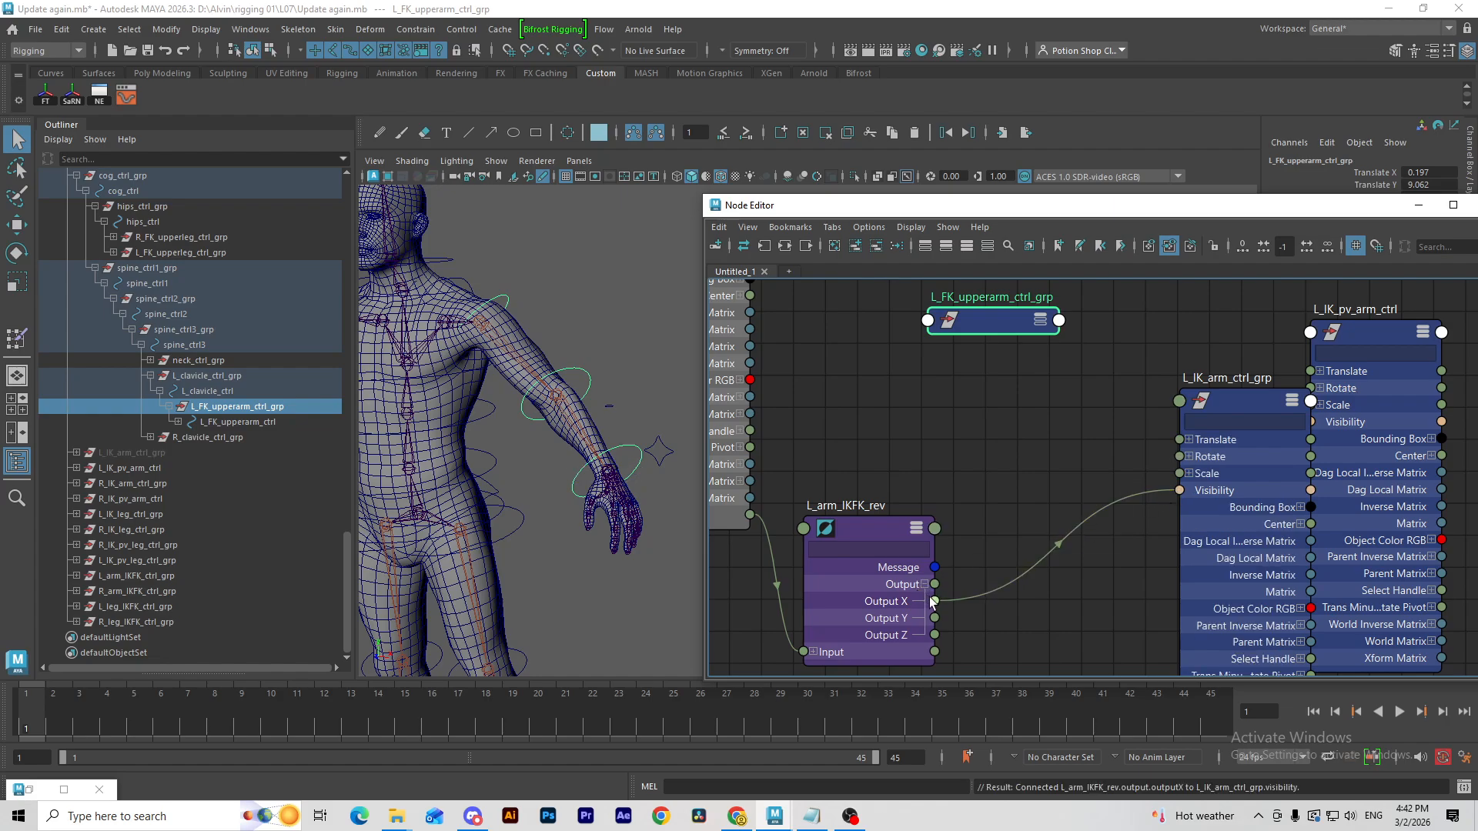
drag(933, 600, 1311, 422)
drag(905, 322, 931, 320)
click(987, 381)
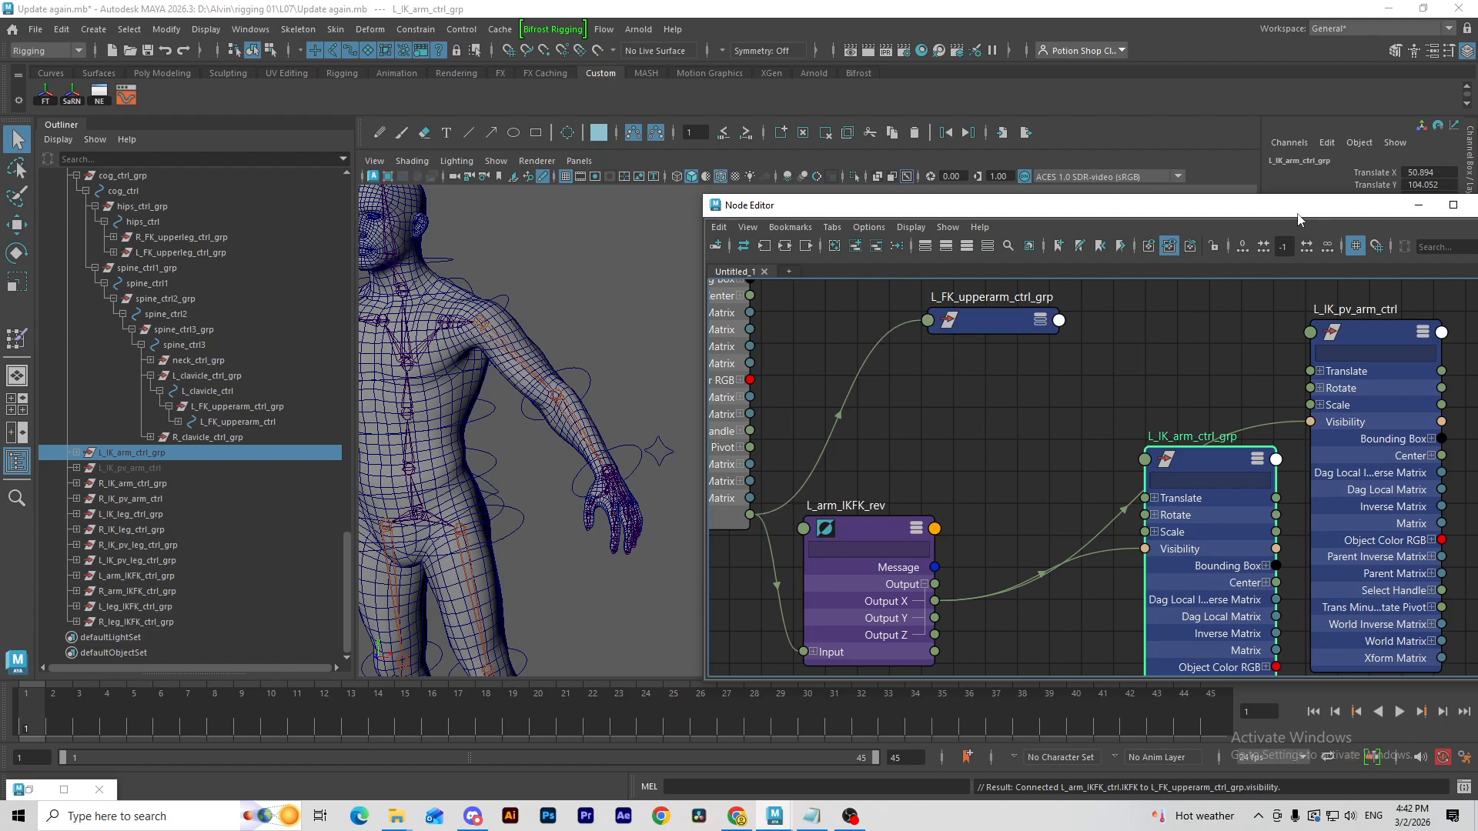
Step: Test the left arm's control visibility switching by scrubbing the IKFK value on L_arm_IKFK_ctrl
drag(1298, 219, 1313, 278)
click(658, 447)
click(1378, 171)
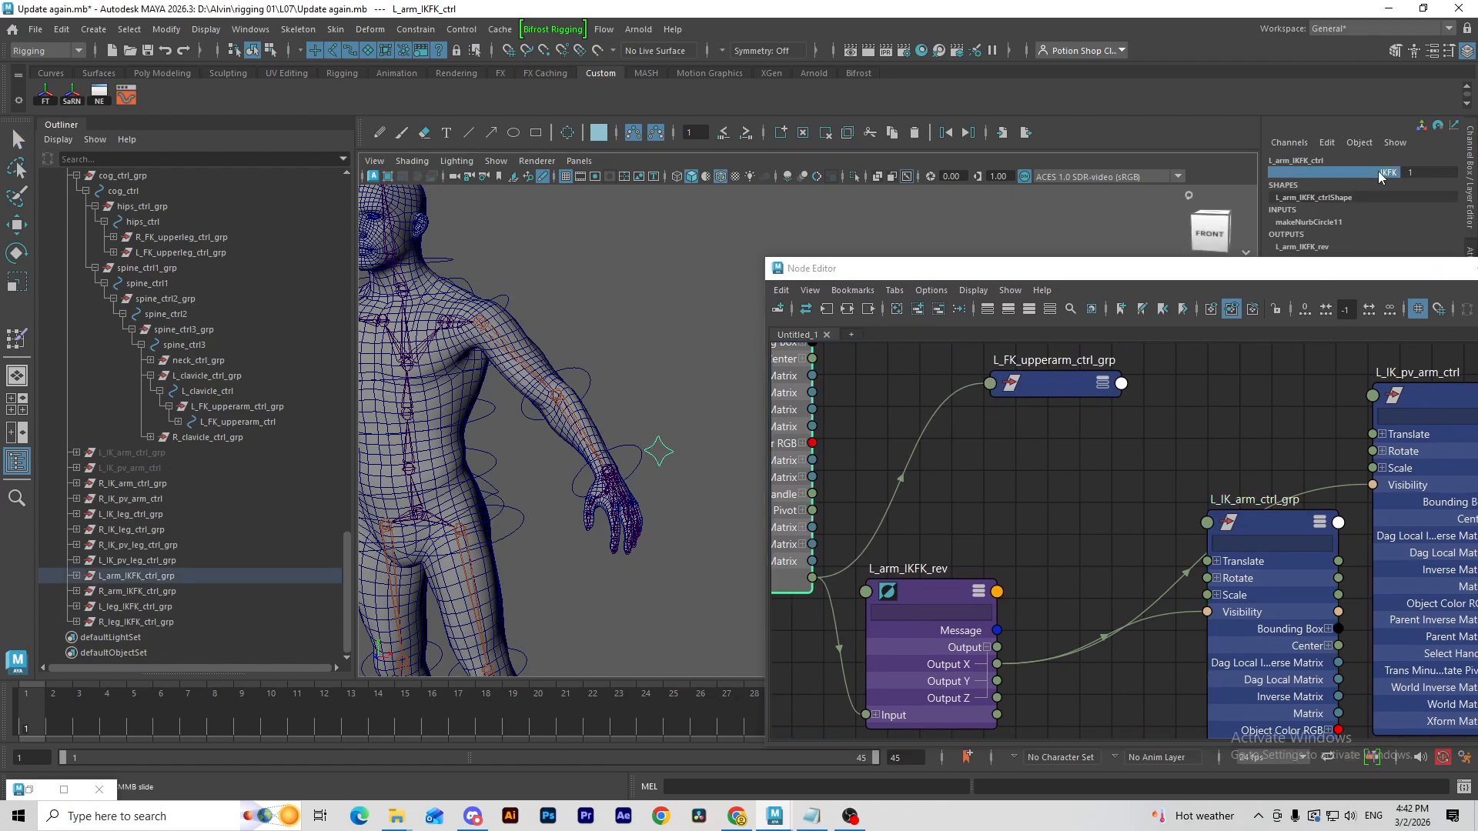
middle_drag(632, 359, 604, 485)
Step: Select R_arm_IKFK_ctrl beside the right wrist, clear the node graph and load the control with its output connections
alt+drag(488, 483, 531, 483)
alt+middle_drag(531, 483, 619, 483)
alt+drag(620, 484, 613, 408)
click(489, 391)
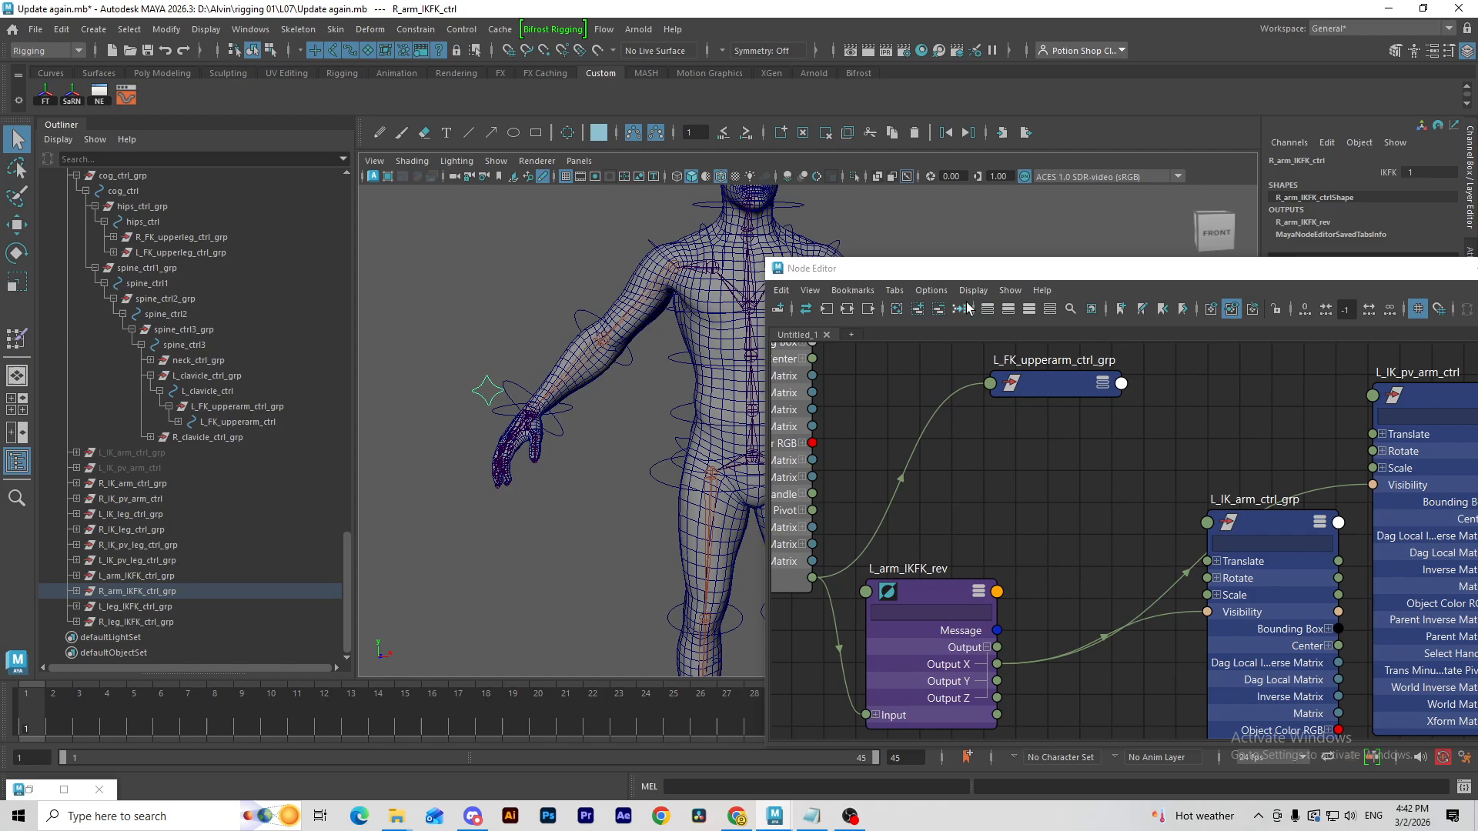
click(920, 311)
click(922, 314)
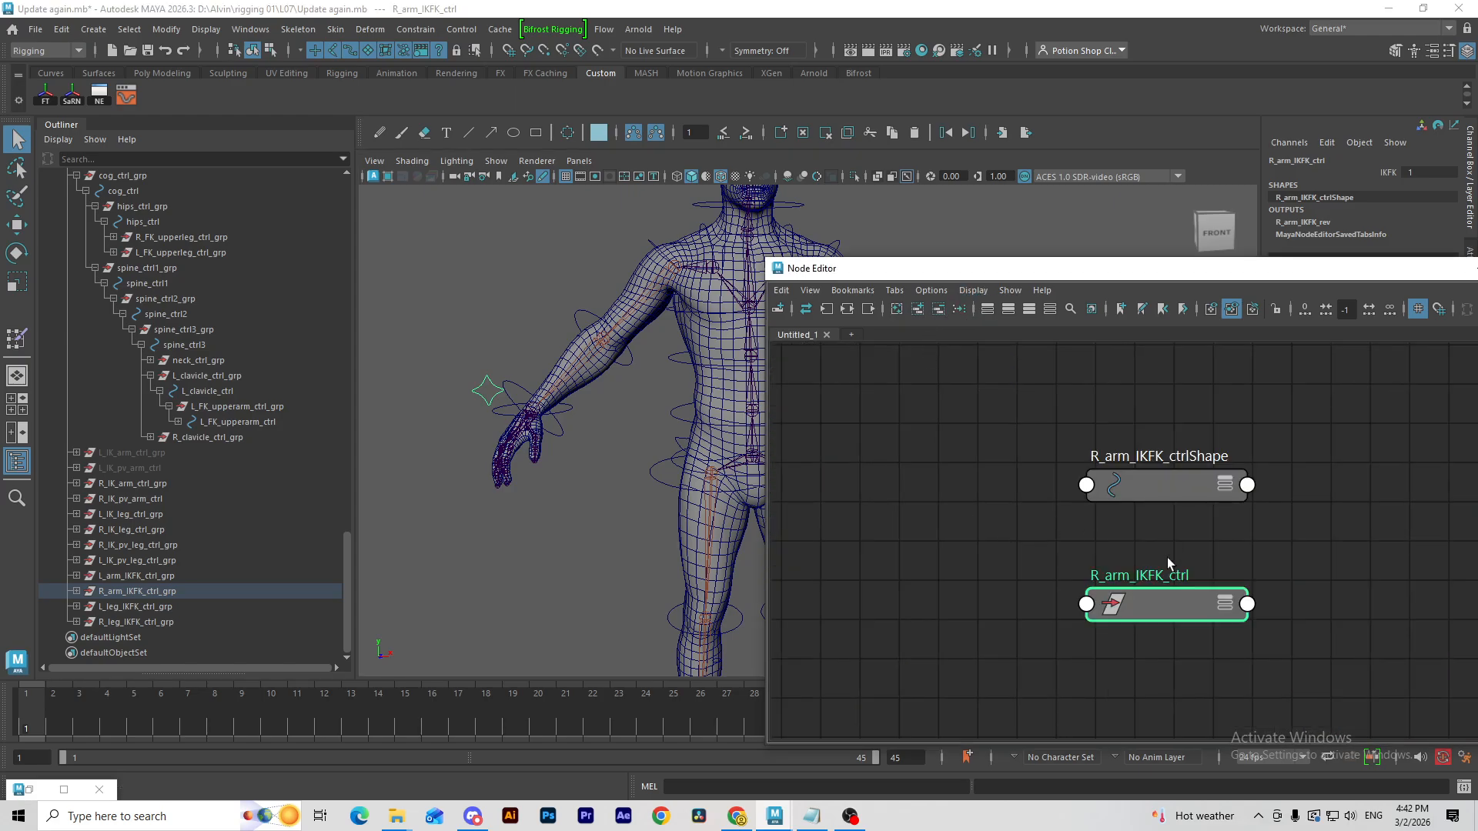
click(868, 309)
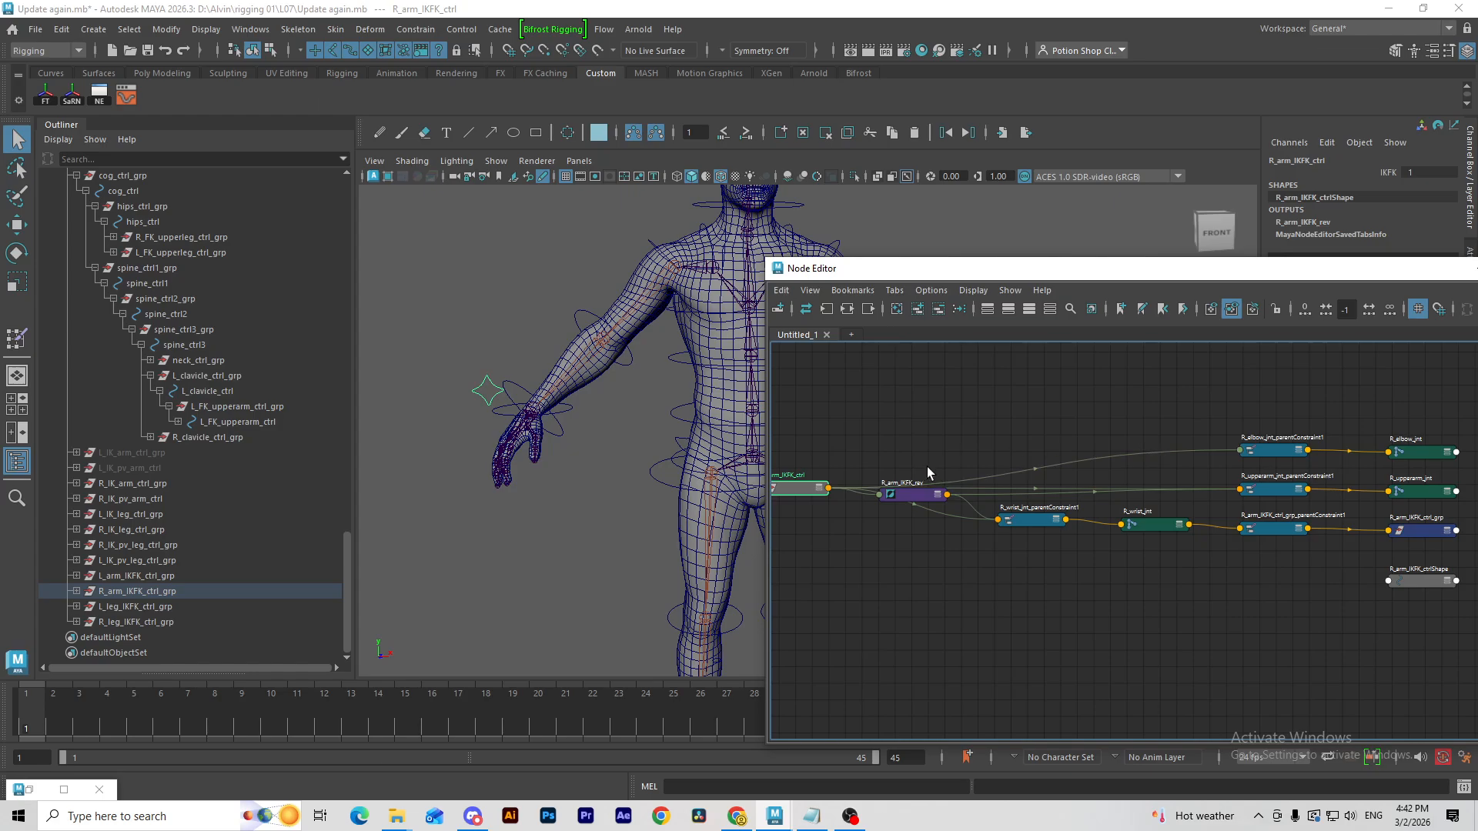
drag(1045, 507, 1046, 508)
scroll(979, 482, down, 3)
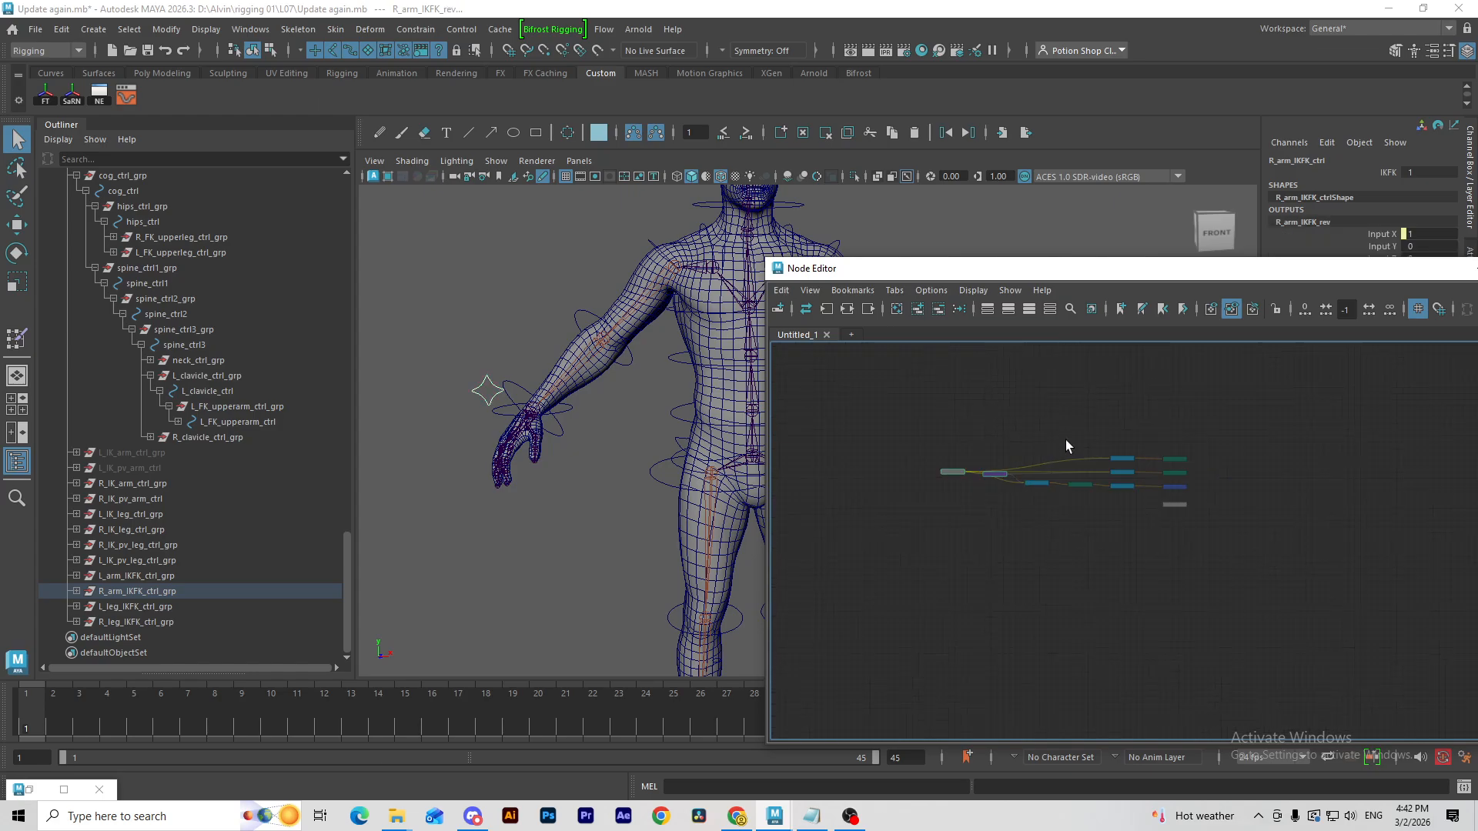
Step: Remove the constraint, joint, group and shape nodes from the graph, keeping only R_arm_IKFK_ctrl and R_arm_IKFK_rev
drag(1022, 419, 1228, 577)
scroll(1109, 530, up, 2)
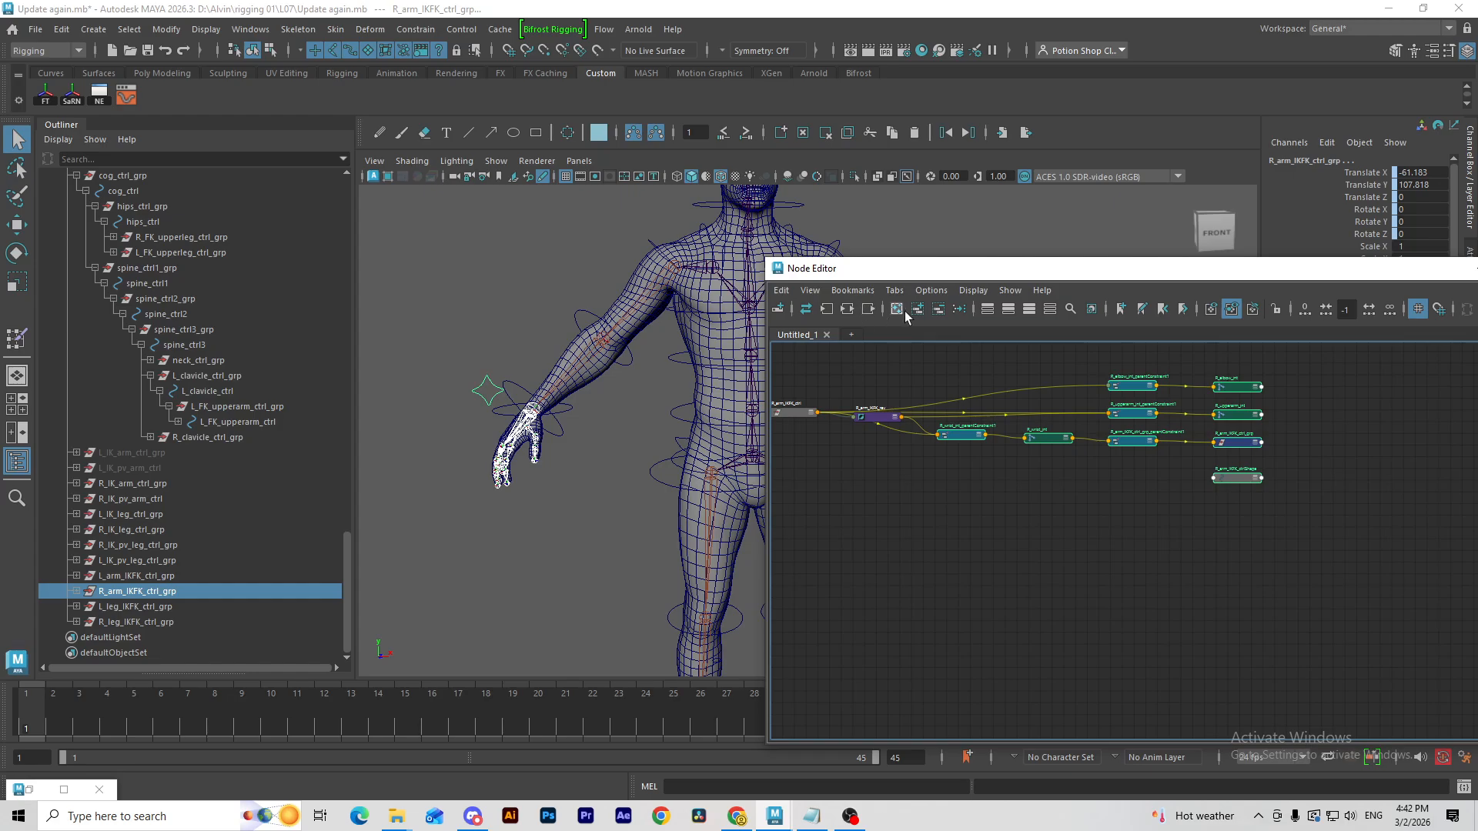
click(938, 309)
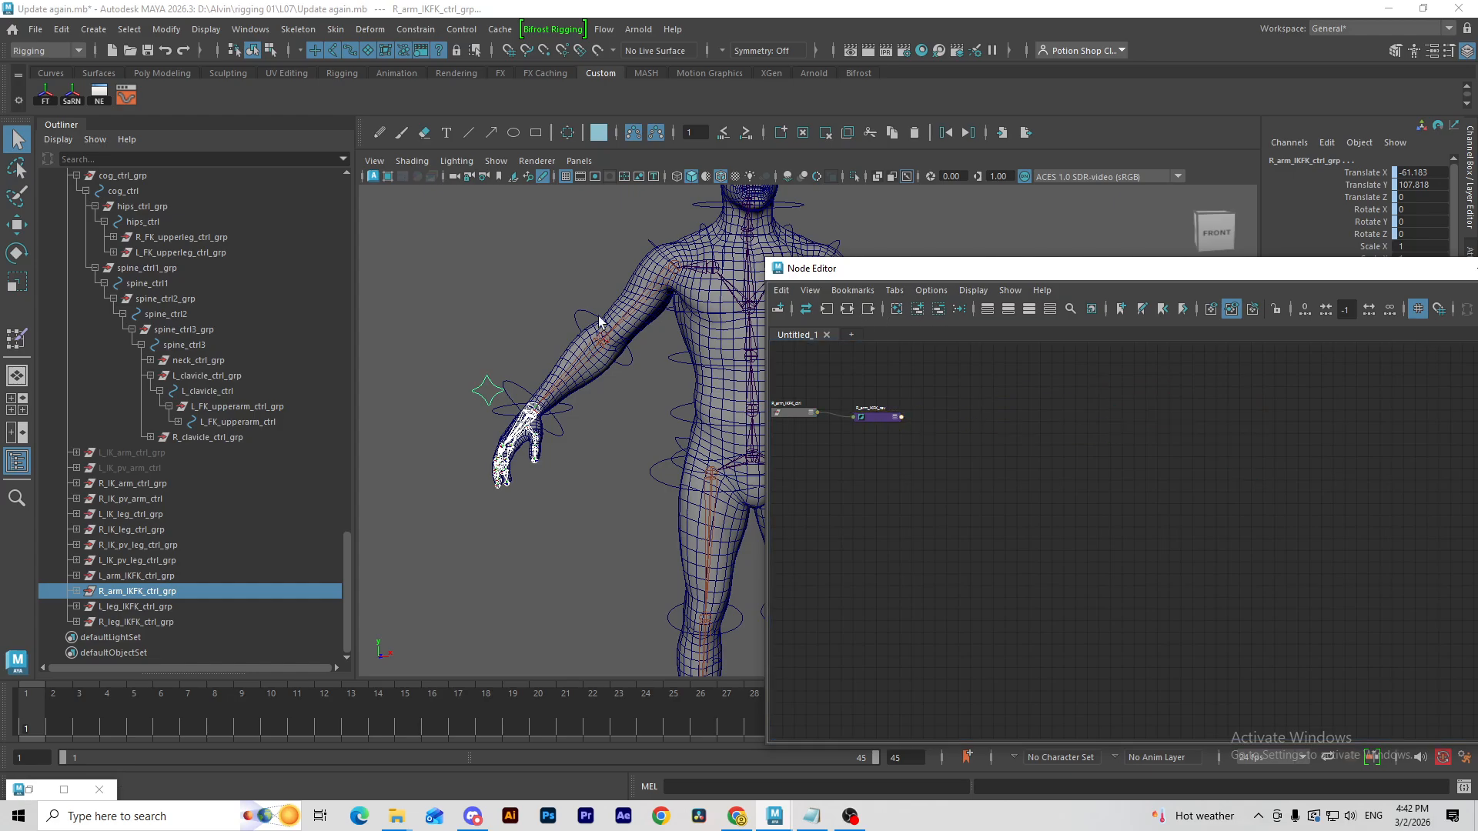
Step: Expand R_clavicle_ctrl_grp in the hierarchy and select R_FK_upperarm_ctrl_grp, R_IK_arm_ctrl_grp and R_IK_pv_arm_ctrl together
click(656, 243)
click(240, 438)
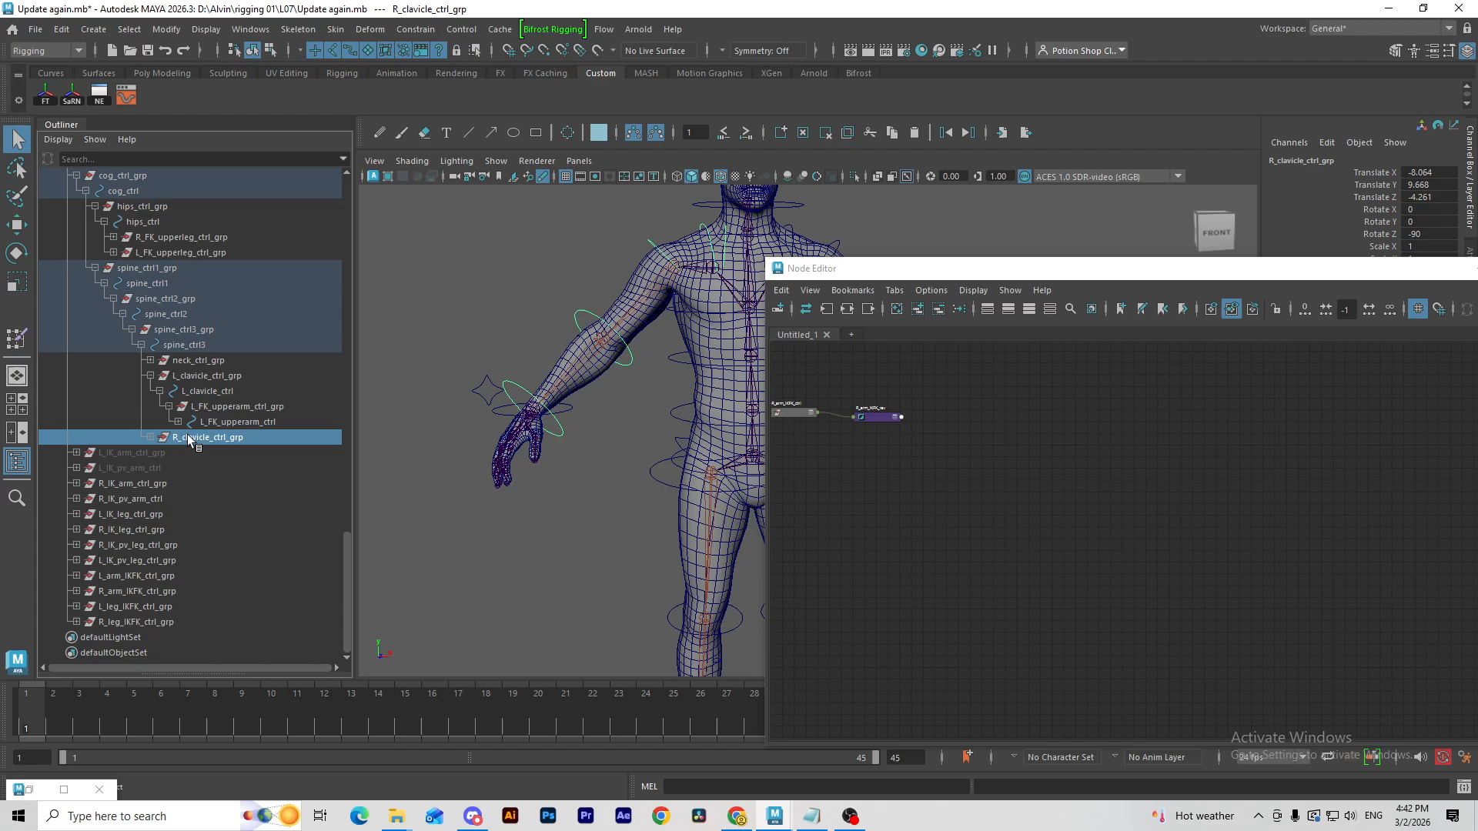
click(148, 438)
click(171, 454)
click(160, 453)
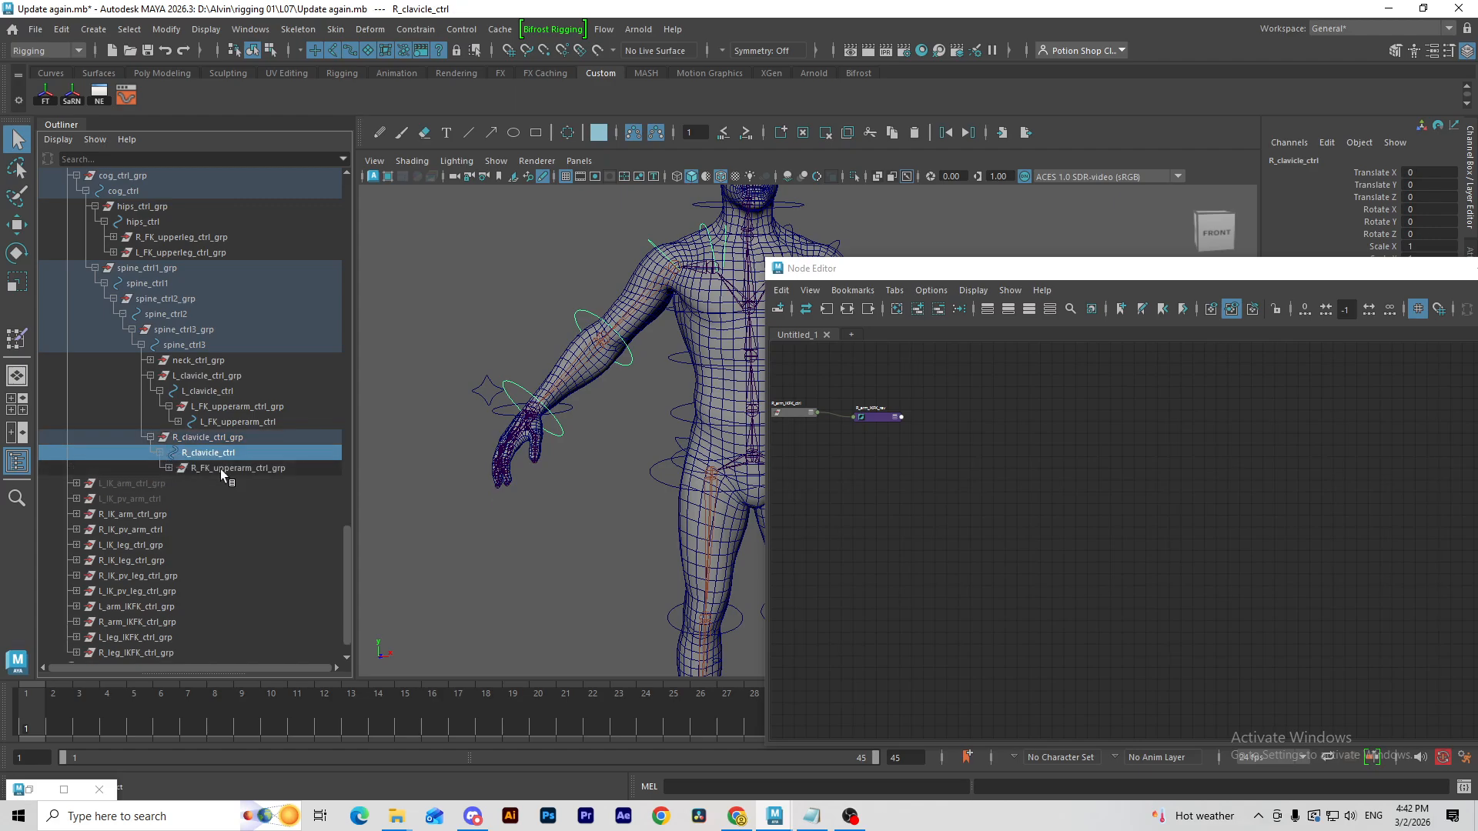
click(220, 469)
scroll(218, 438, down, 2)
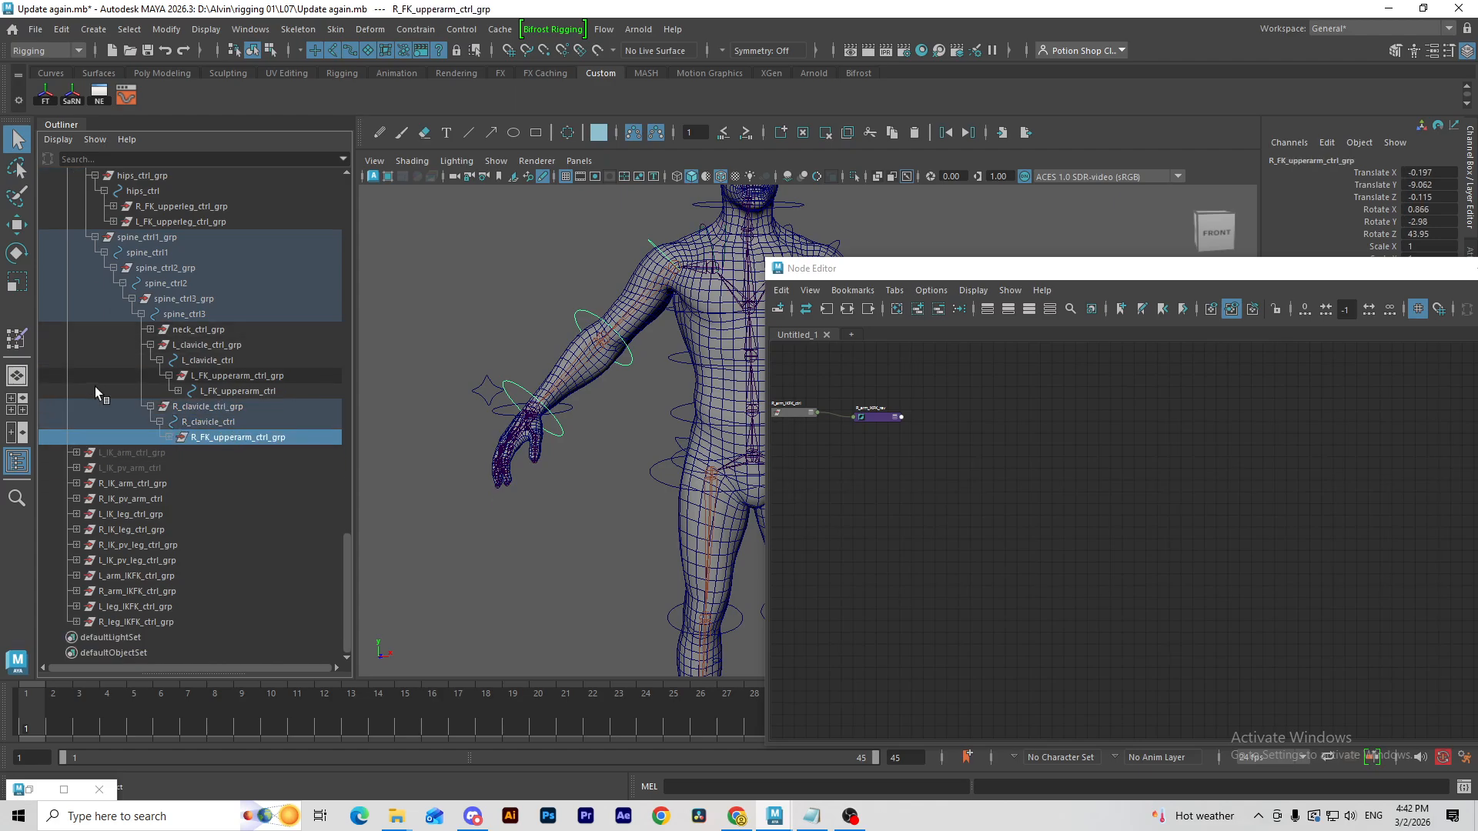
ctrl+click(142, 483)
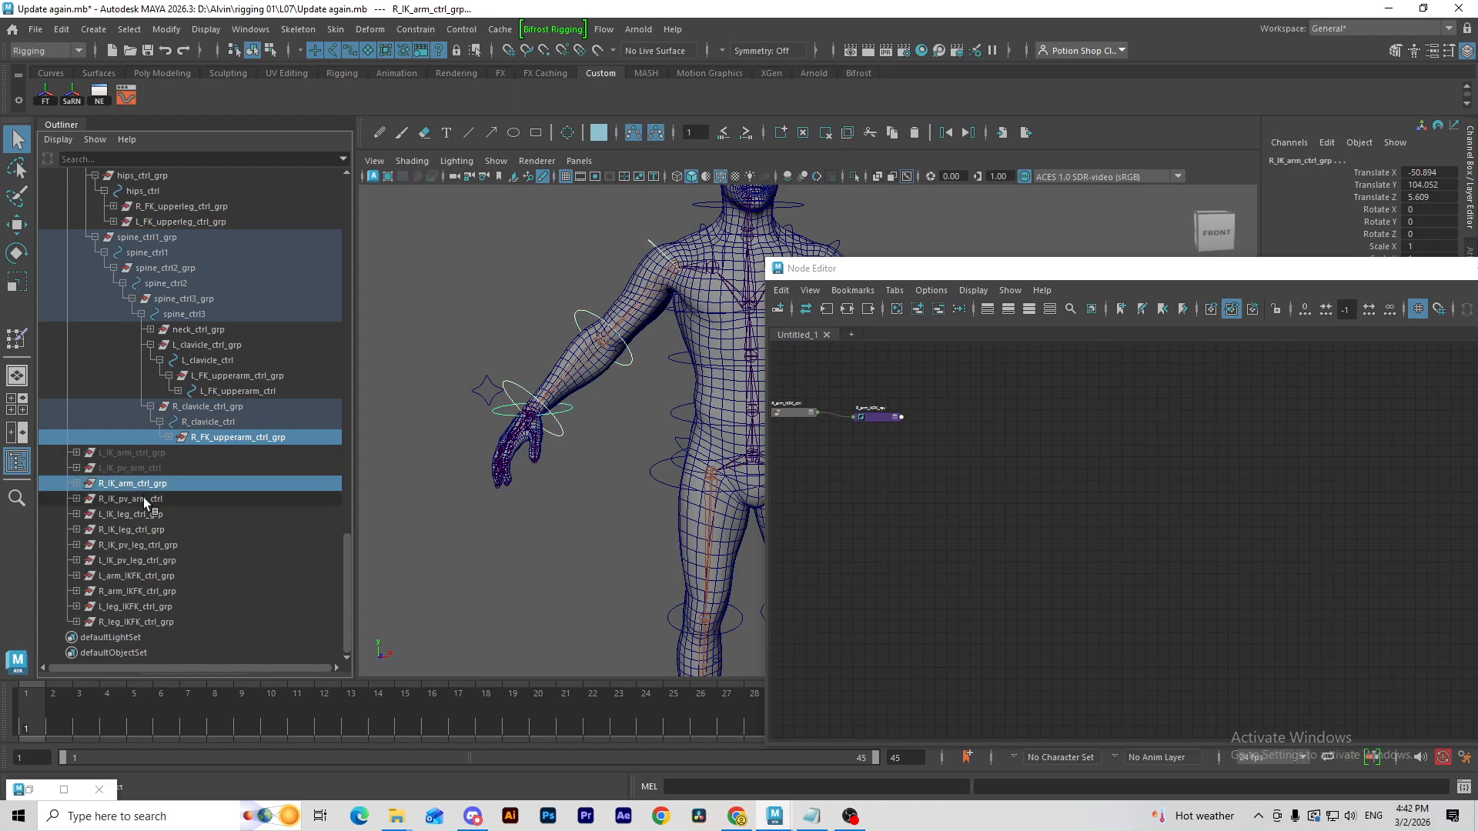
ctrl+click(131, 498)
Step: Add the three selected right arm nodes to the graph and place them beside R_arm_IKFK_rev
click(917, 310)
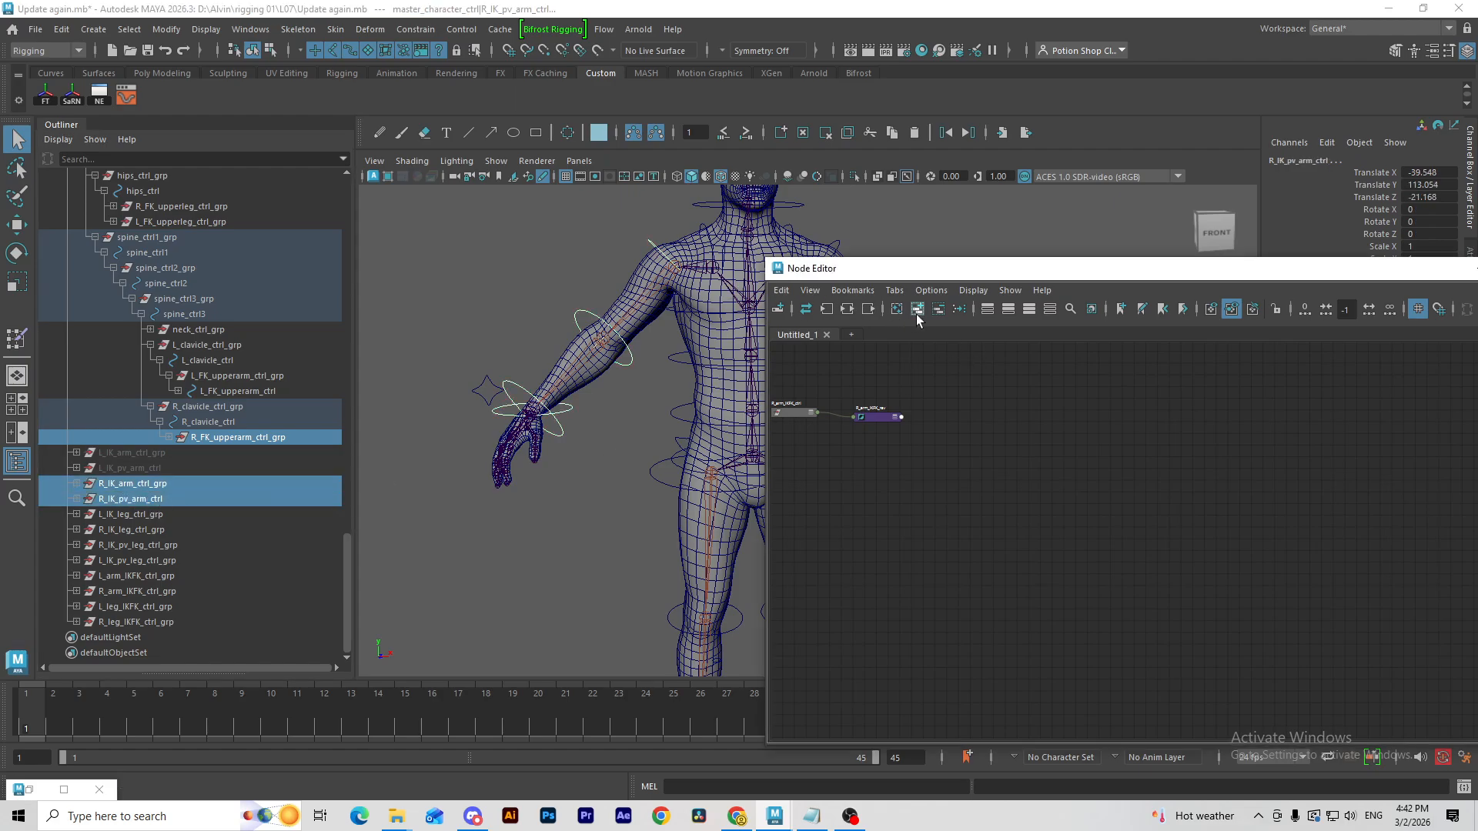
scroll(1140, 455, up, 2)
scroll(1209, 462, down, 3)
drag(1306, 502, 1146, 414)
scroll(1139, 413, up, 6)
scroll(1002, 443, down, 3)
alt+middle_drag(979, 486, 1074, 419)
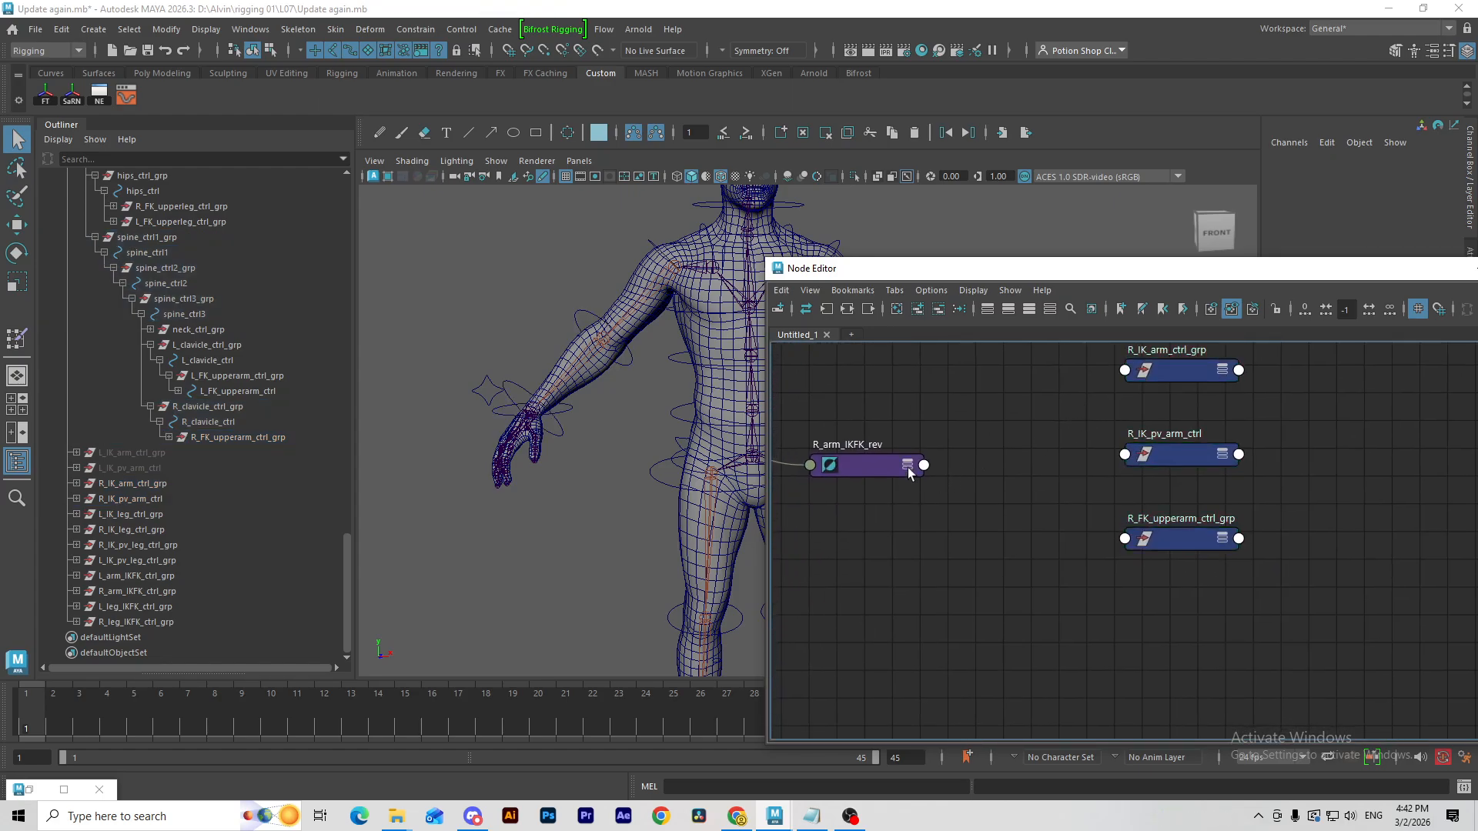
Step: Expand R_arm_IKFK_rev and connect its Output X to the Visibility of R_IK_pv_arm_ctrl and R_IK_arm_ctrl_grp
drag(907, 467, 937, 450)
key(3)
click(944, 497)
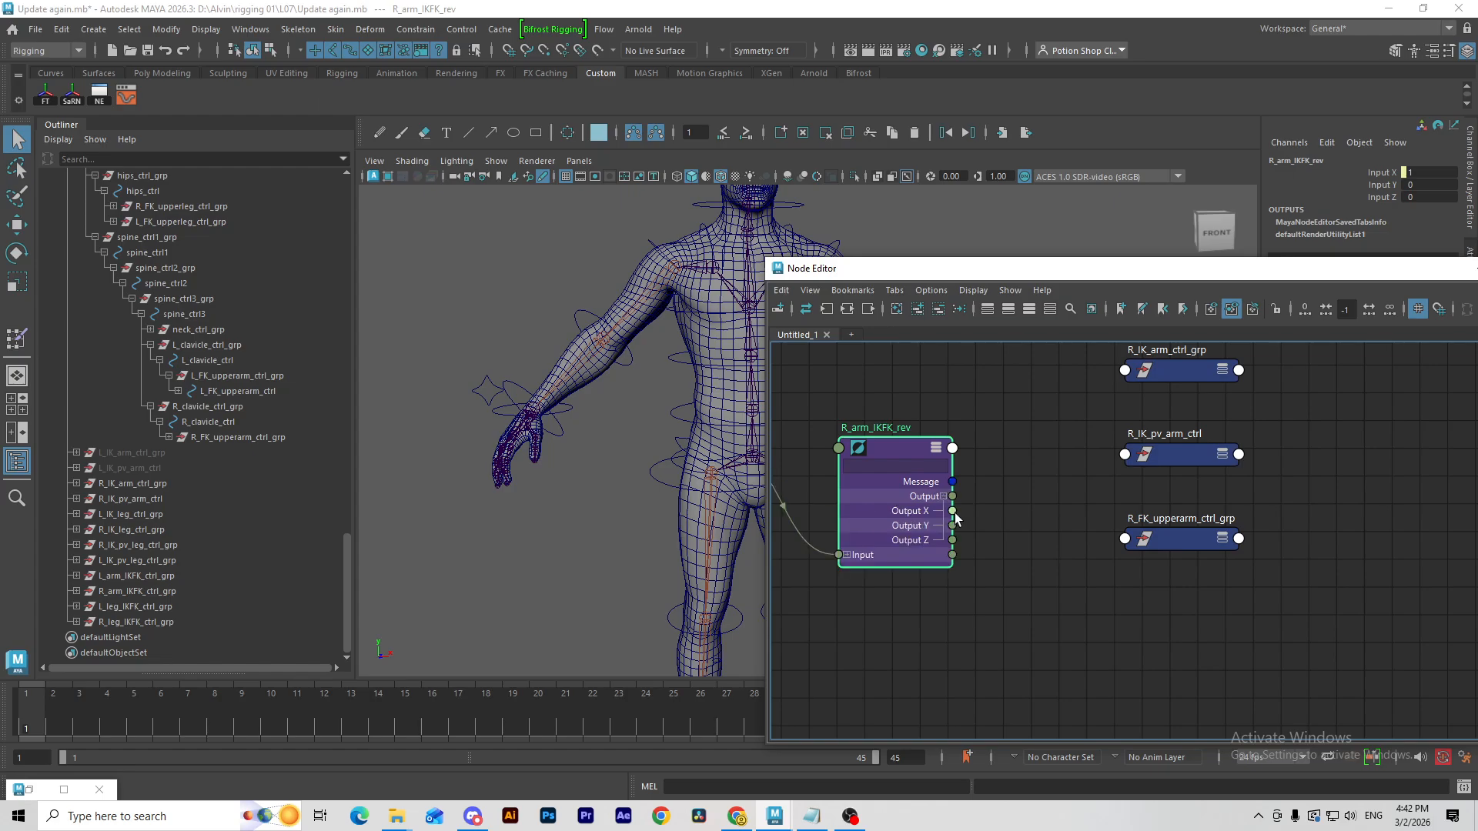
drag(1109, 455, 1141, 457)
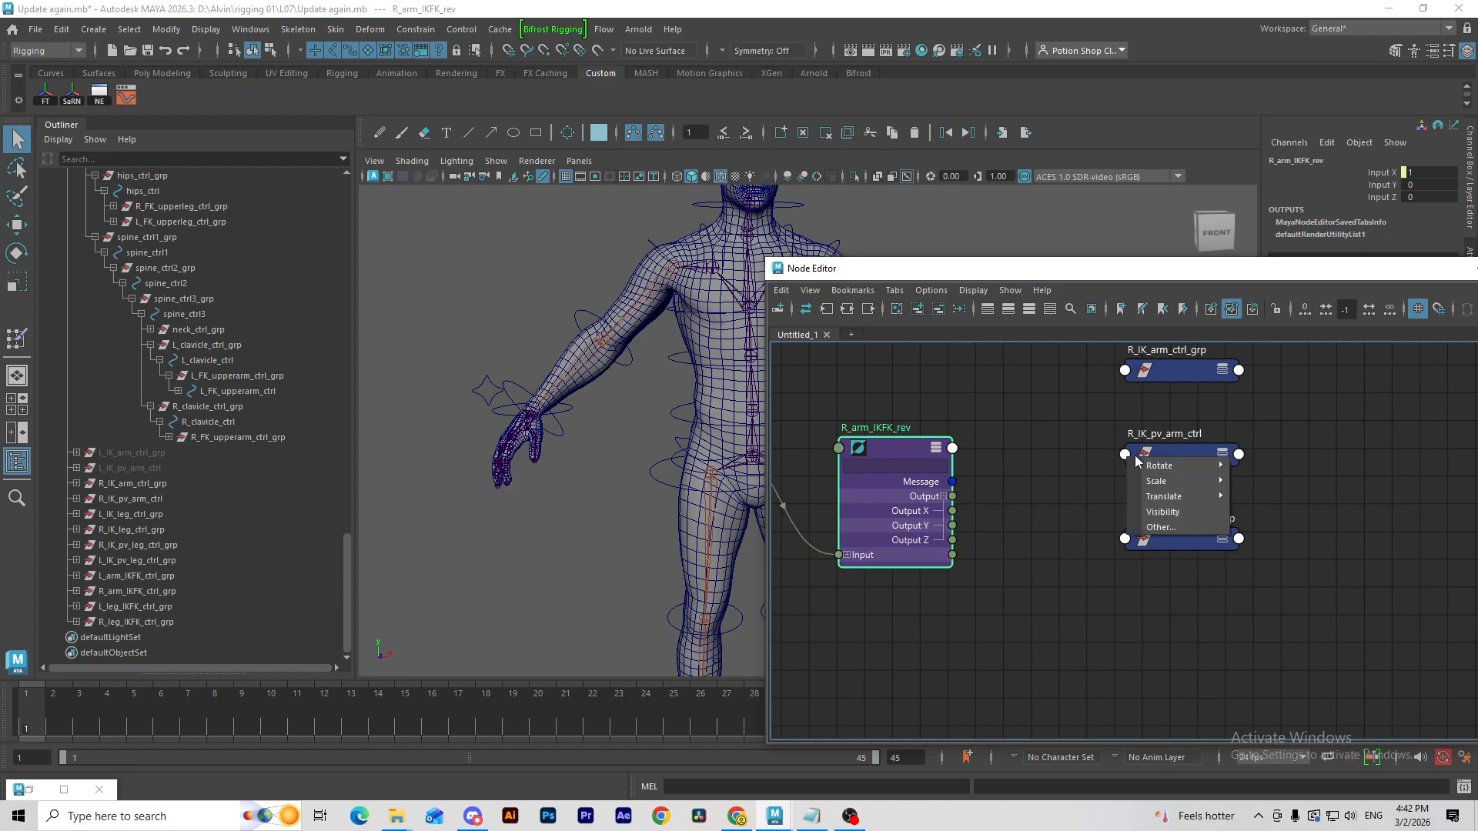
click(1174, 514)
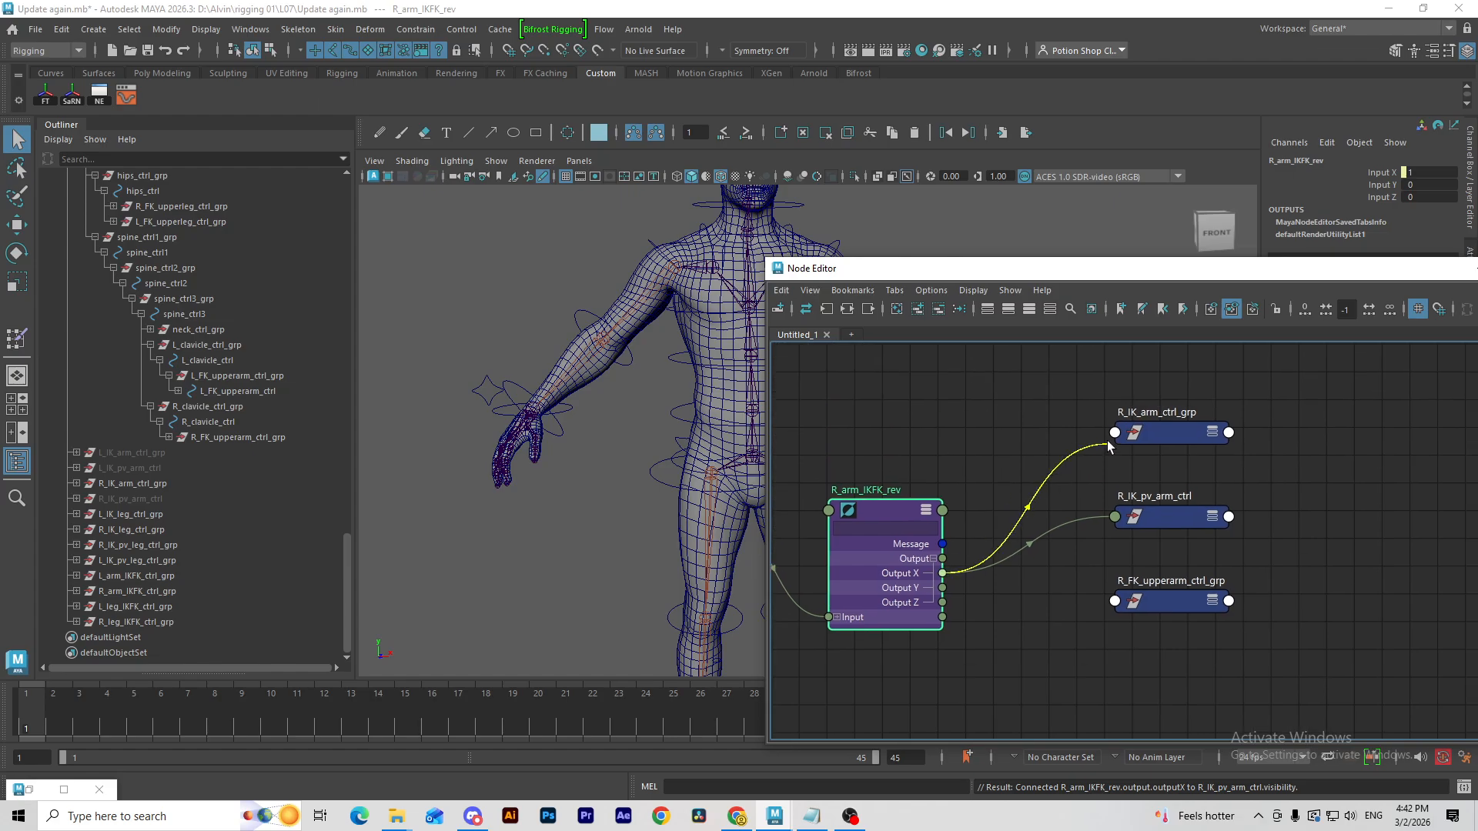
drag(1118, 435, 1118, 435)
click(1169, 480)
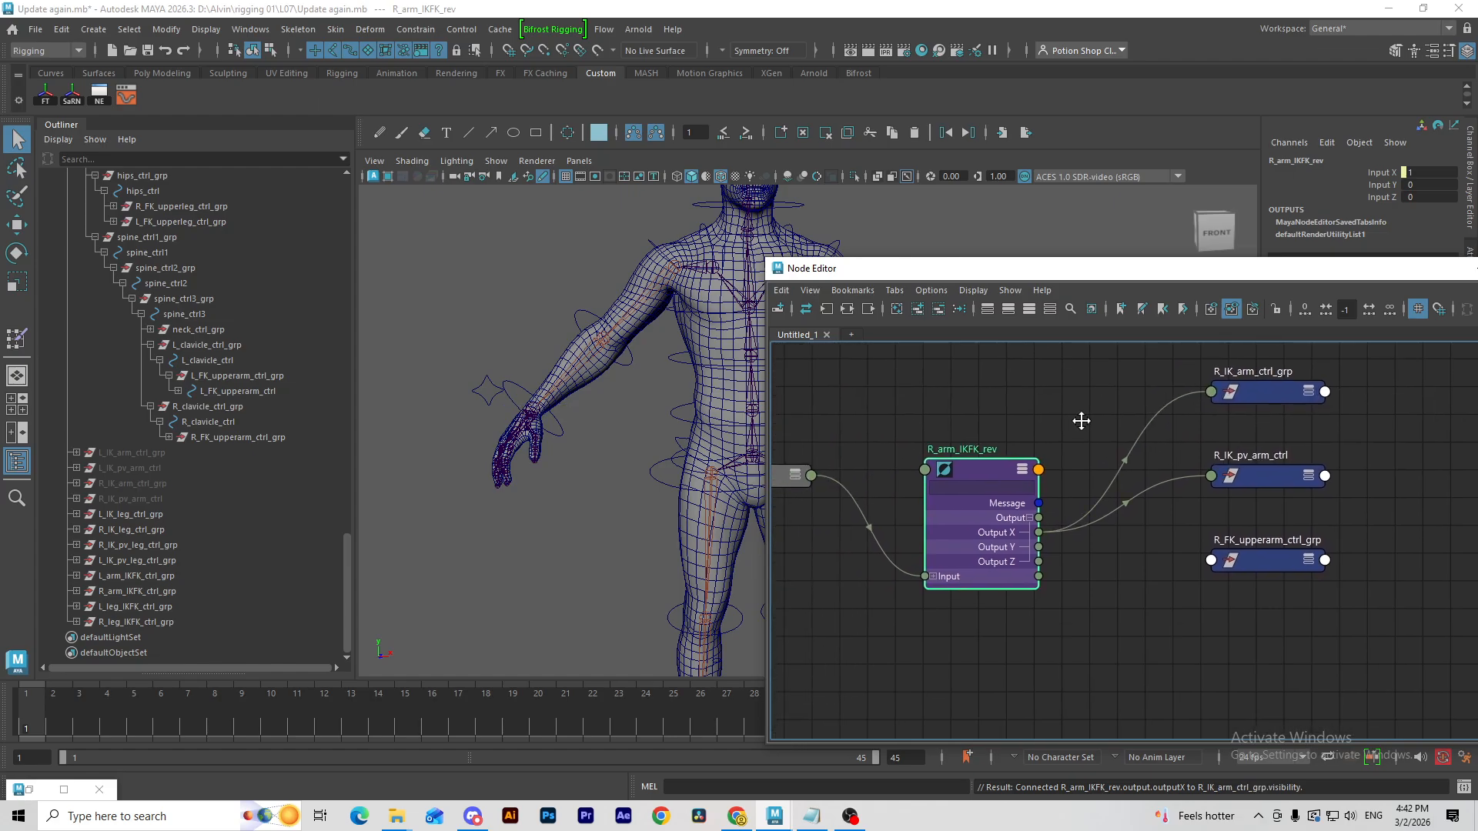
Step: Show all attributes of R_arm_IKFK_ctrl and connect its IKFK attribute to the Visibility of R_FK_upperarm_ctrl_grp
click(798, 473)
scroll(863, 647, down, 1)
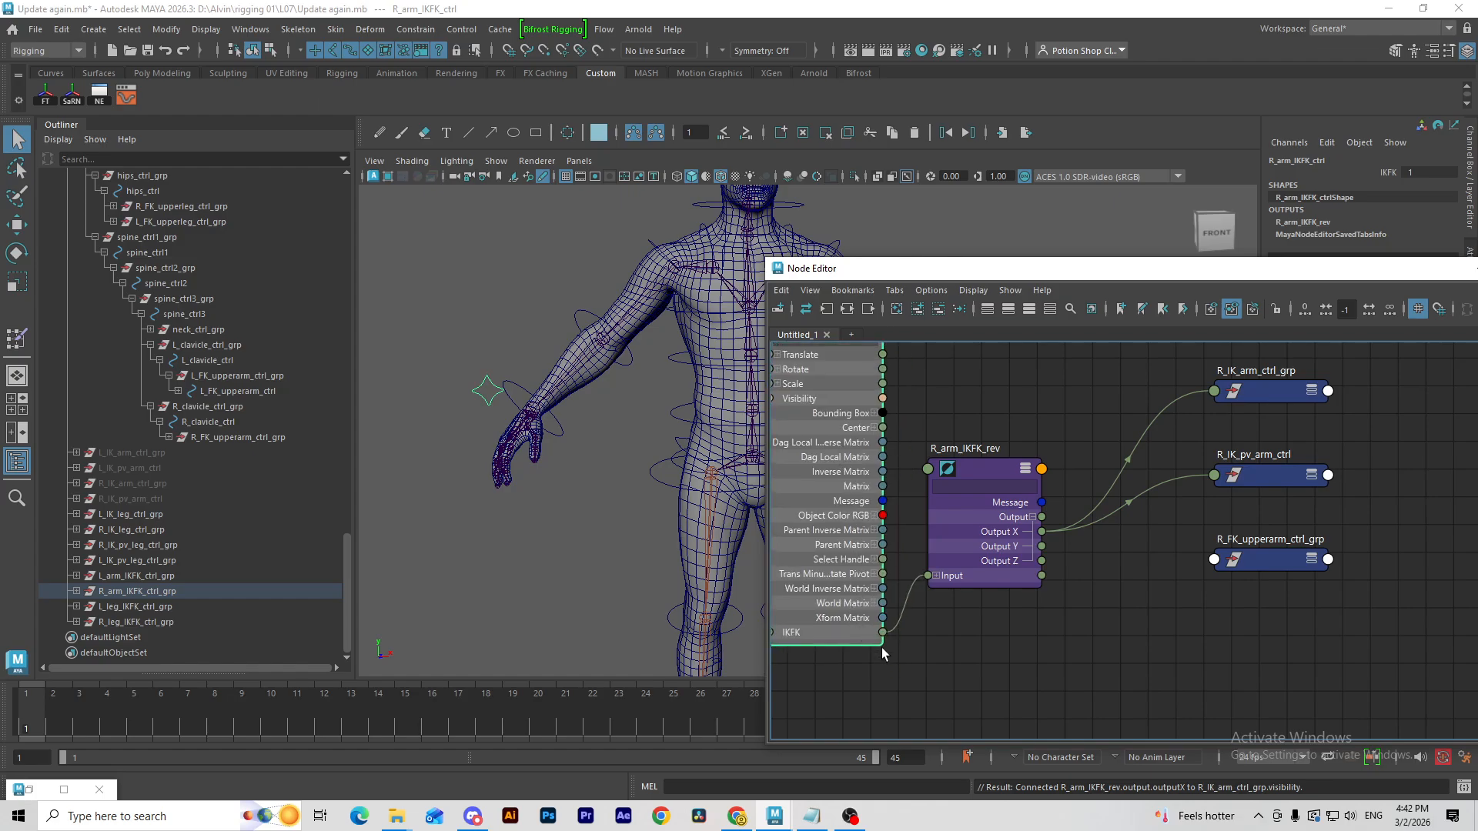
drag(982, 653, 1214, 561)
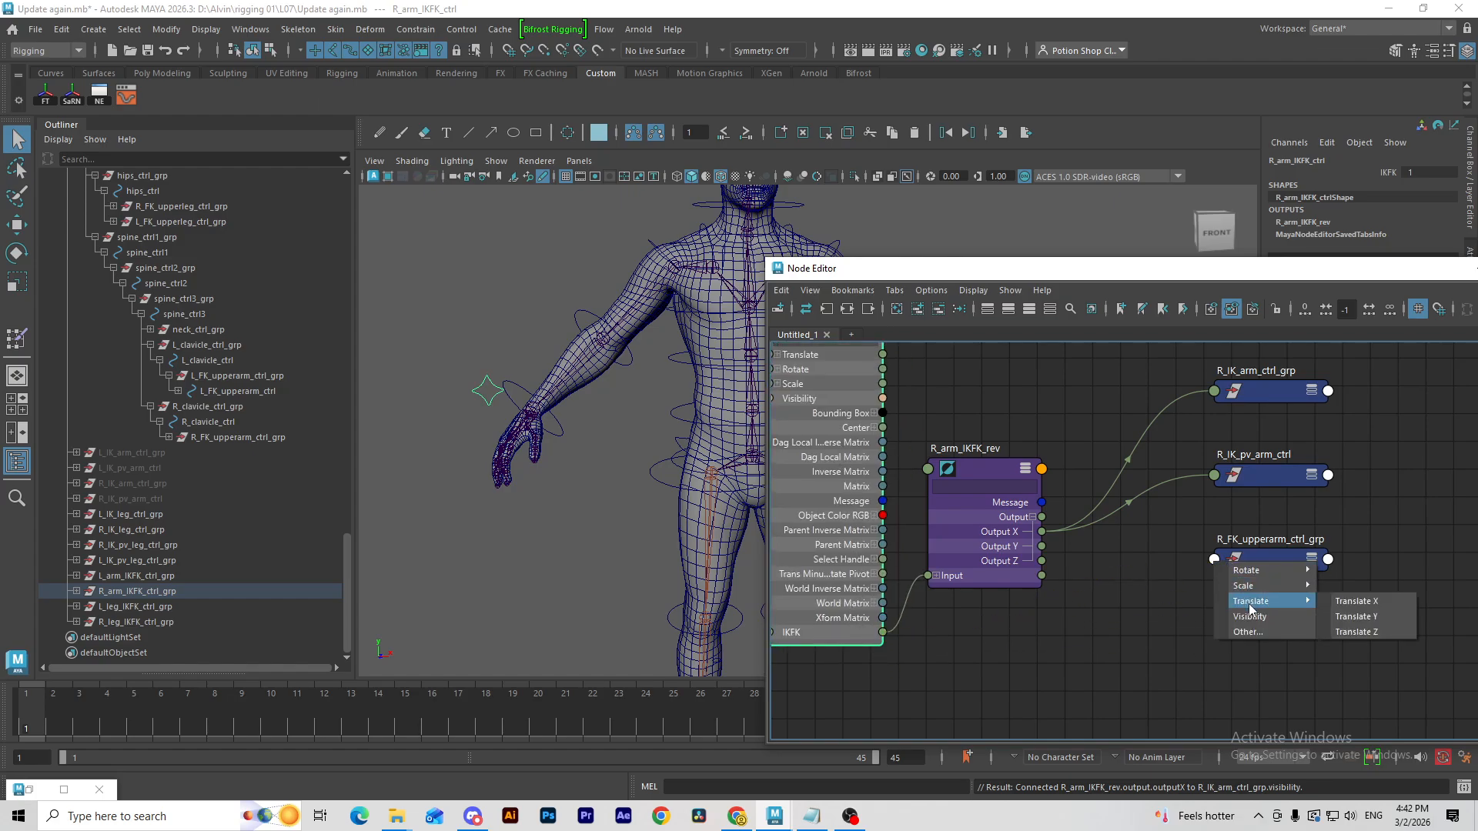
click(1248, 615)
Step: Select L_leg_IKFK_ctrl beside the left foot, clear the node graph and load the control with its output connections
alt+middle_drag(603, 510, 524, 353)
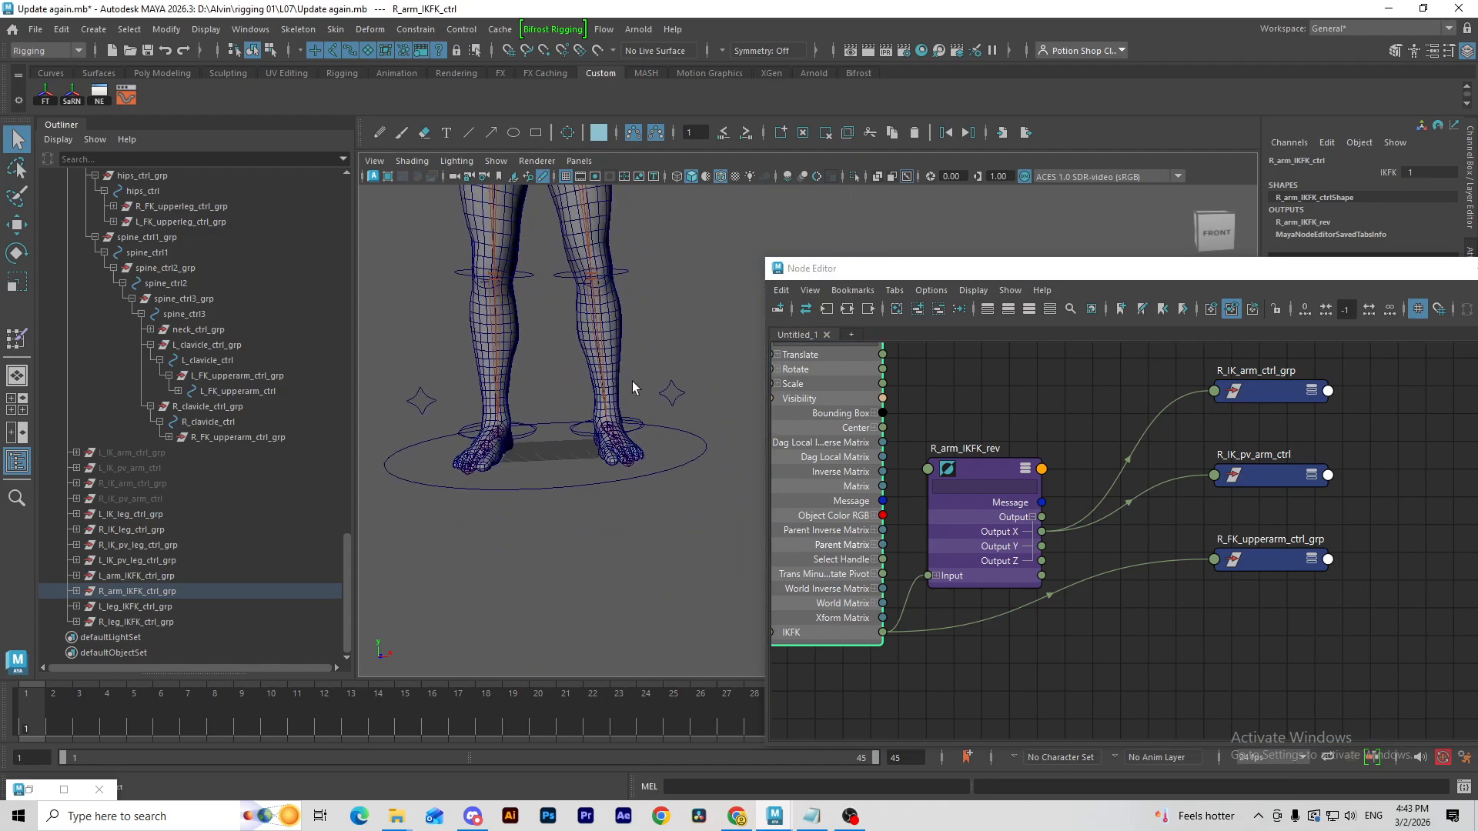
click(672, 392)
shift+click(421, 399)
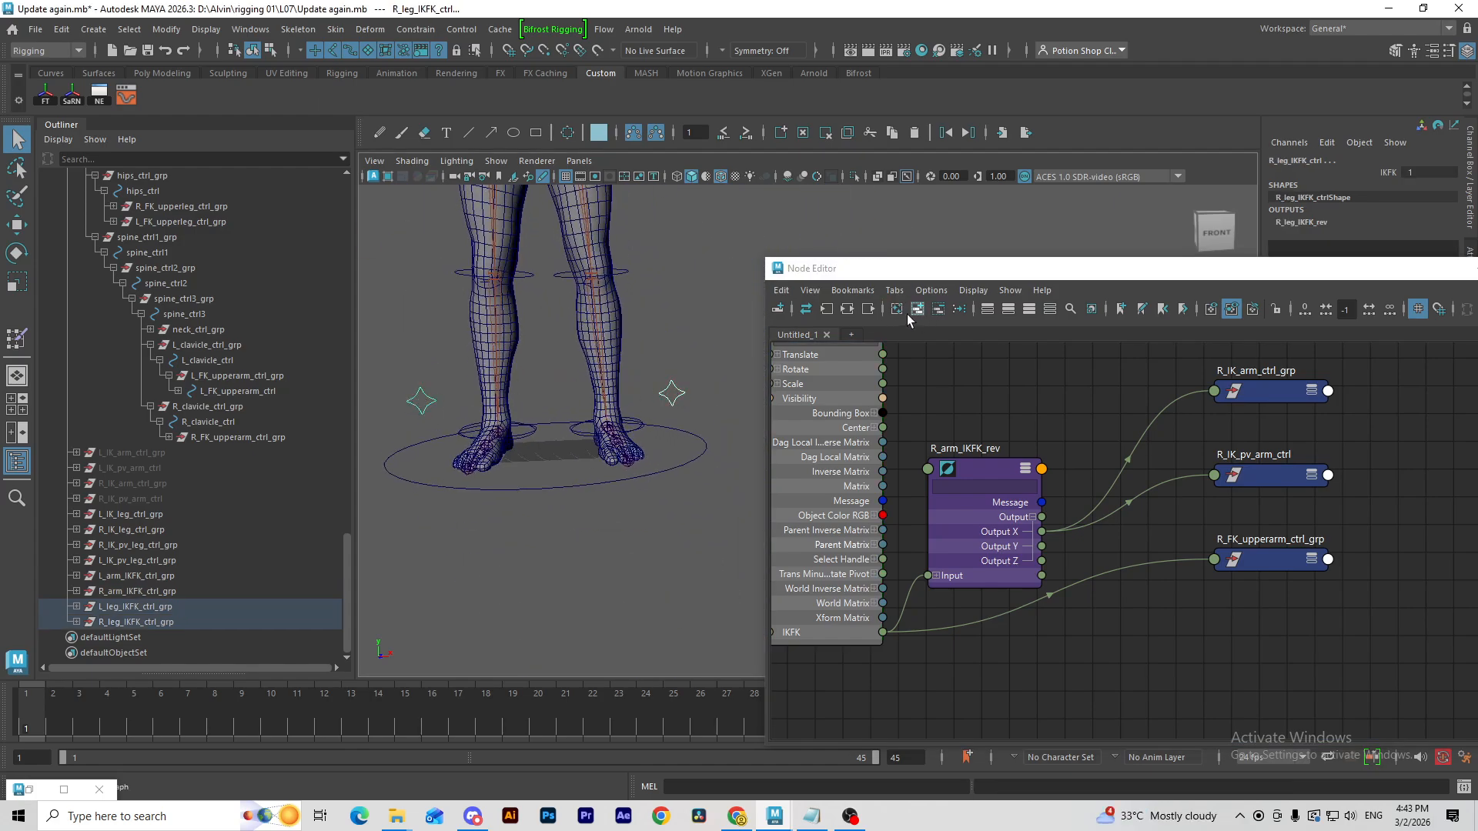
drag(658, 385, 691, 397)
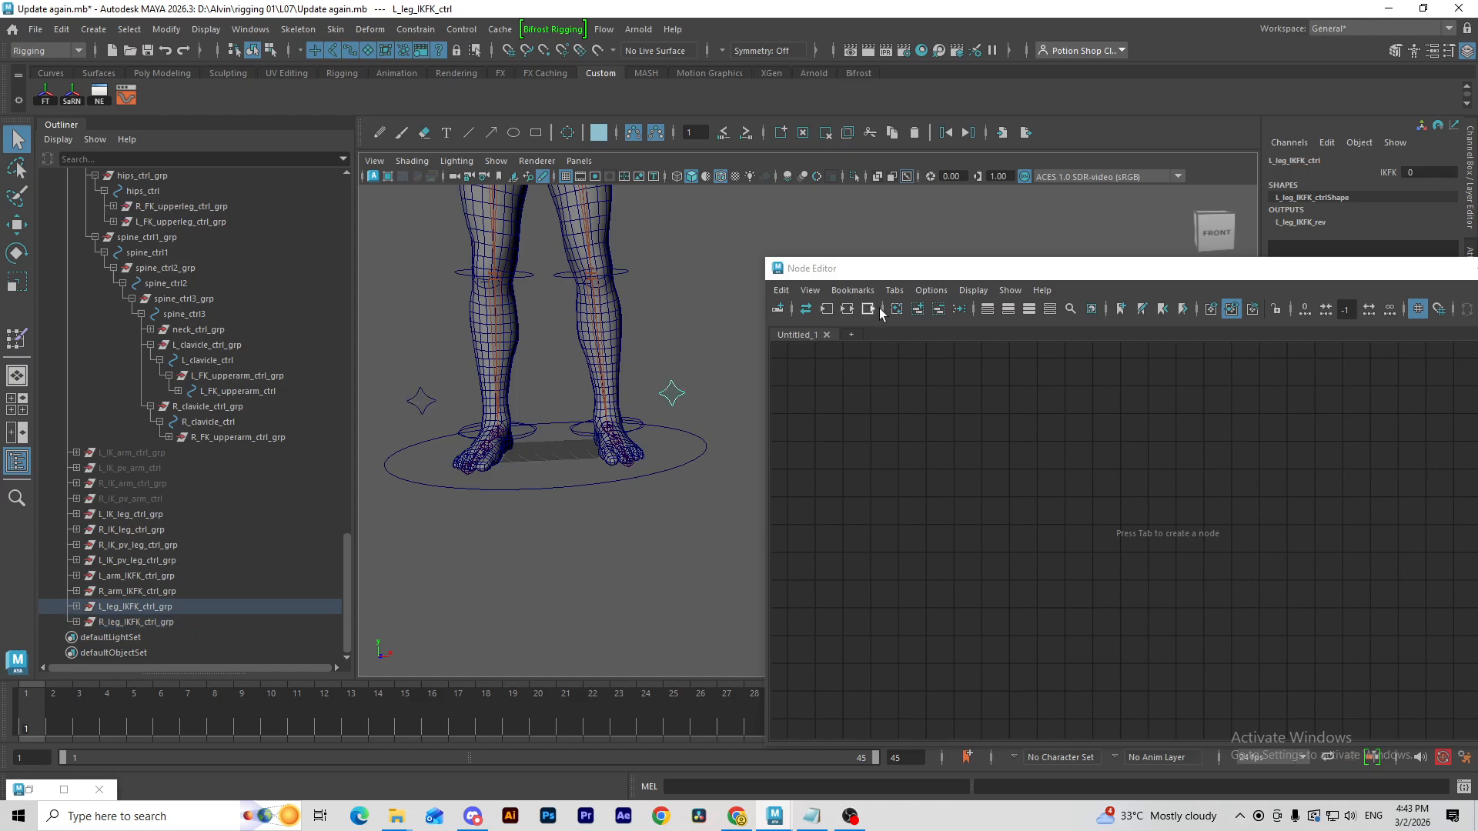
click(917, 309)
click(872, 308)
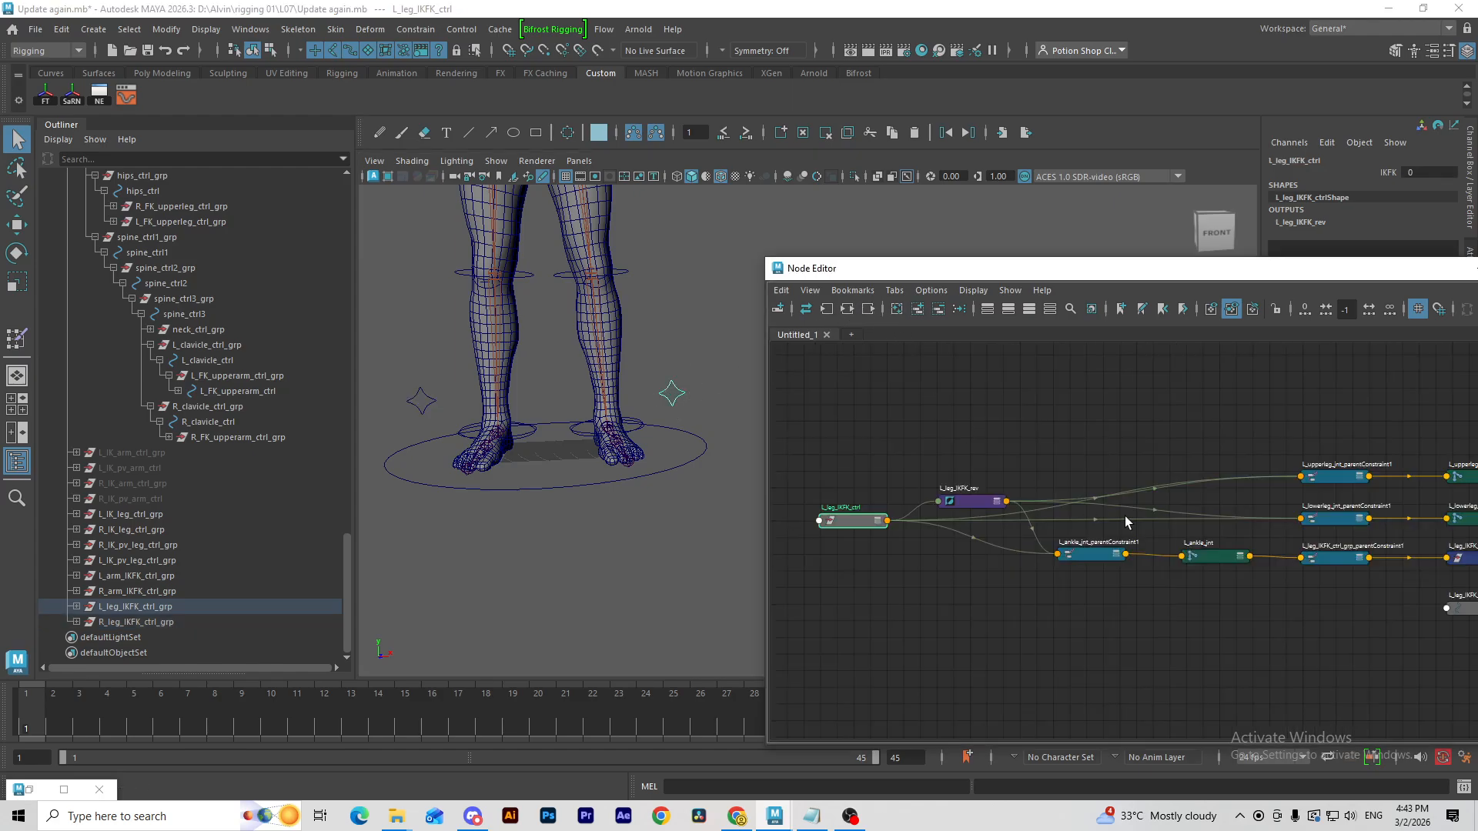
Step: Remove the downstream constraint, joint, group and shape nodes from the graph, keeping only L_leg_IKFK_ctrl and L_leg_IKFK_rev
alt+middle_drag(1126, 522, 1061, 477)
drag(980, 385, 1477, 741)
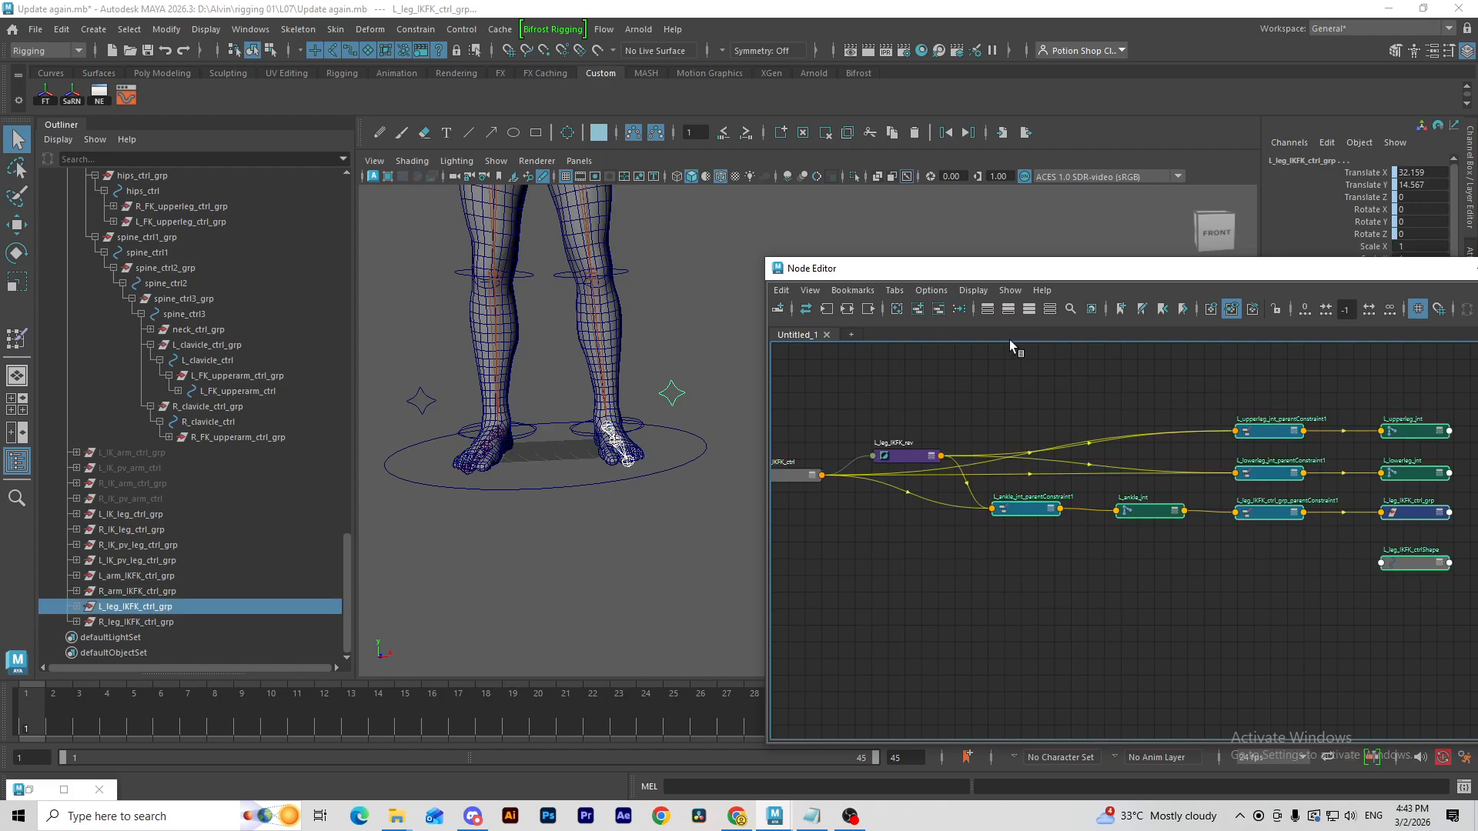
click(935, 308)
Step: Add L_FK_upperleg_ctrl_grp, L_IK_leg_ctrl_grp and L_IK_pv_leg_ctrl_grp to the graph and place them beside L_leg_IKFK_rev
alt+middle_drag(572, 197, 574, 308)
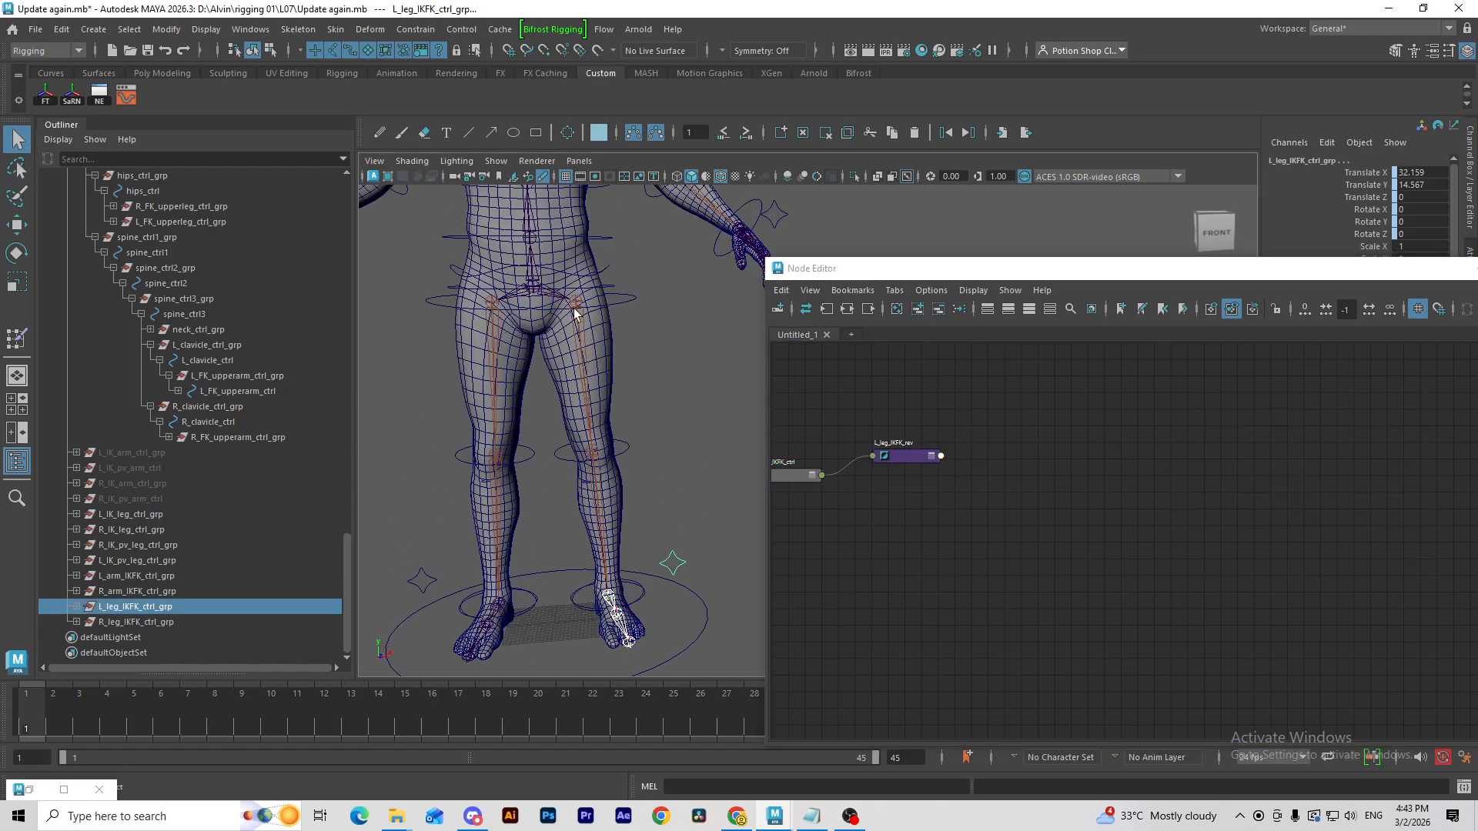
alt+drag(621, 314, 627, 321)
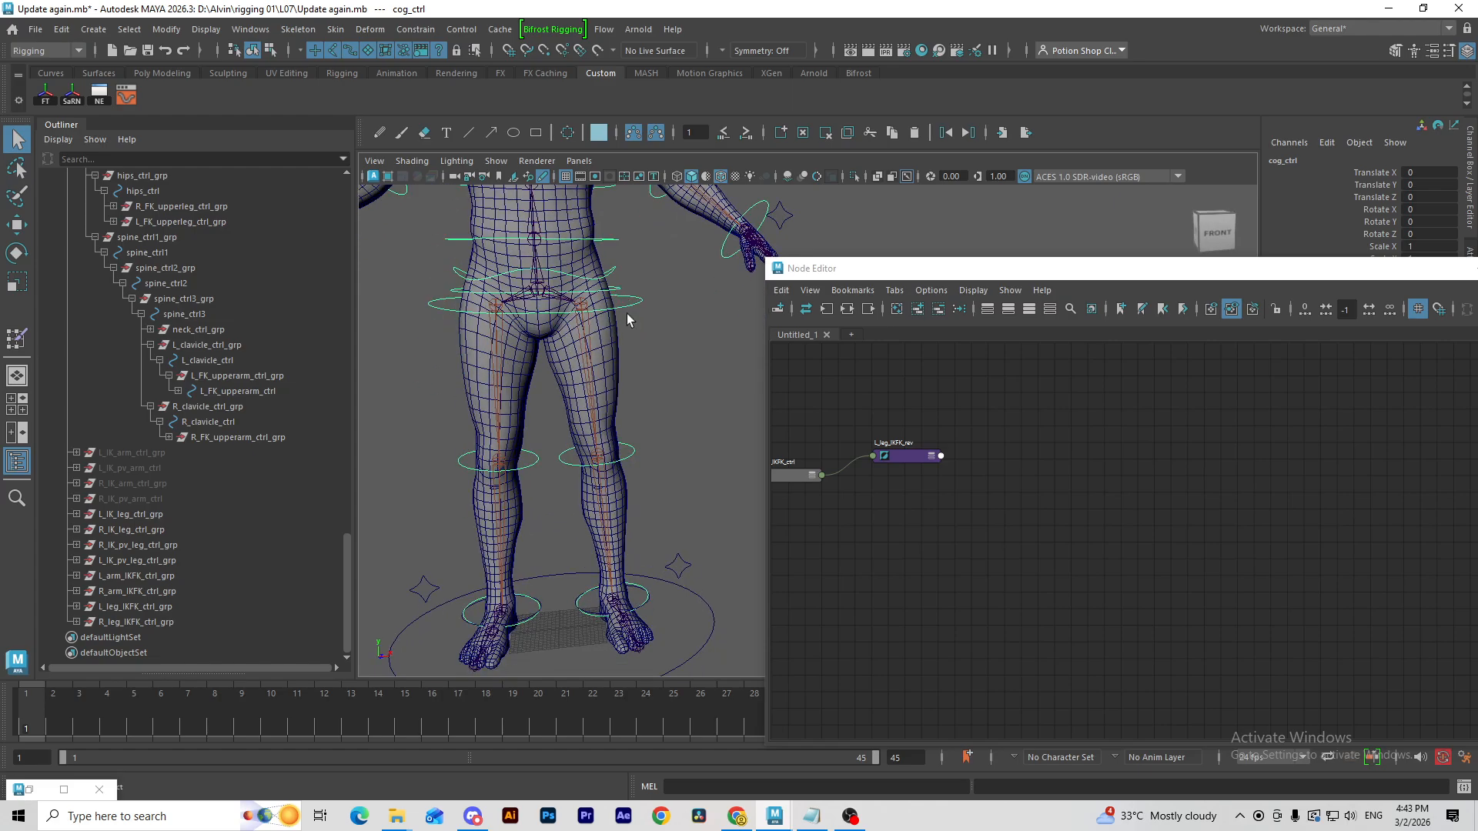
click(221, 223)
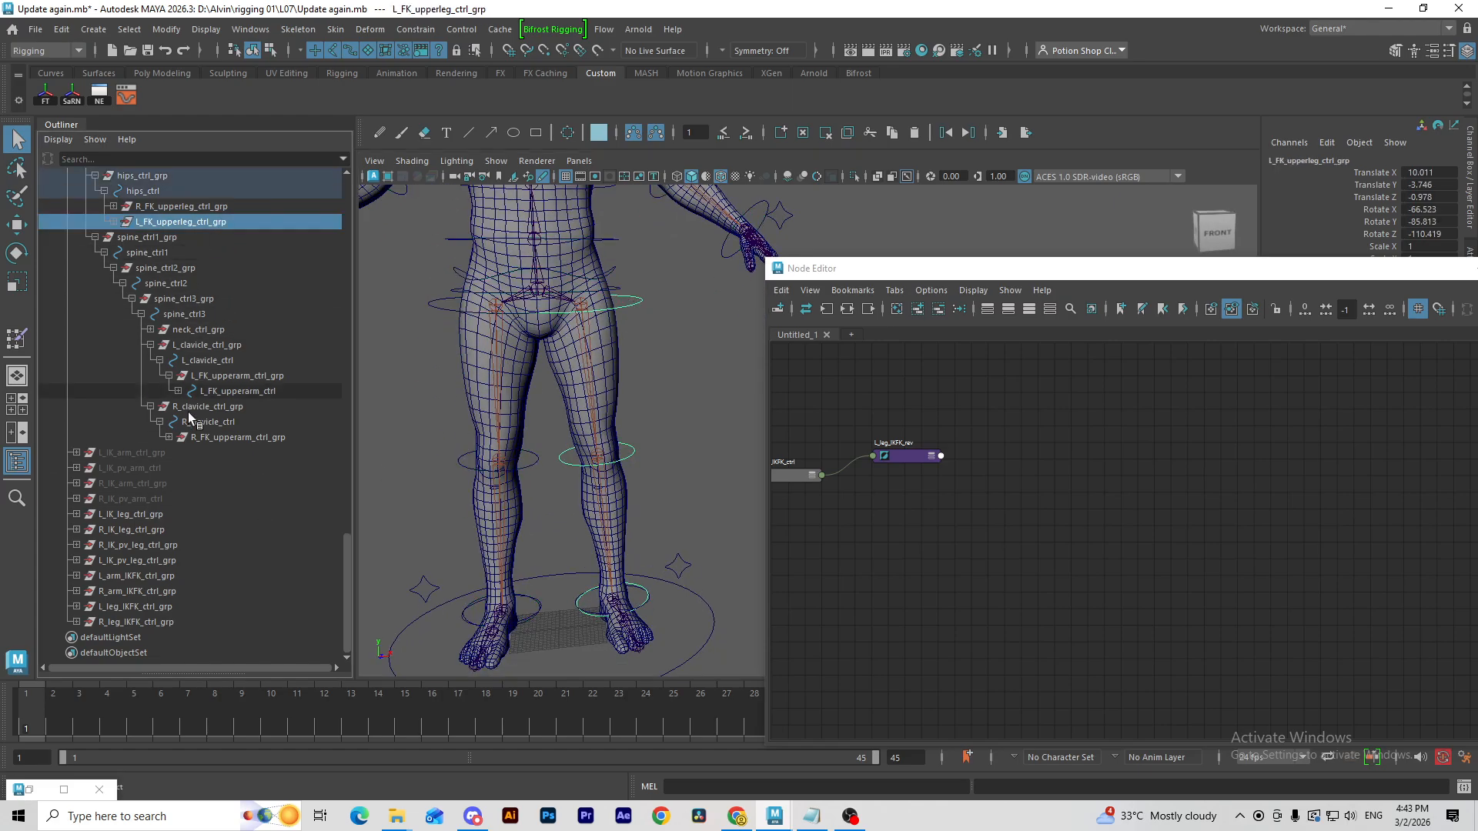
ctrl+click(137, 516)
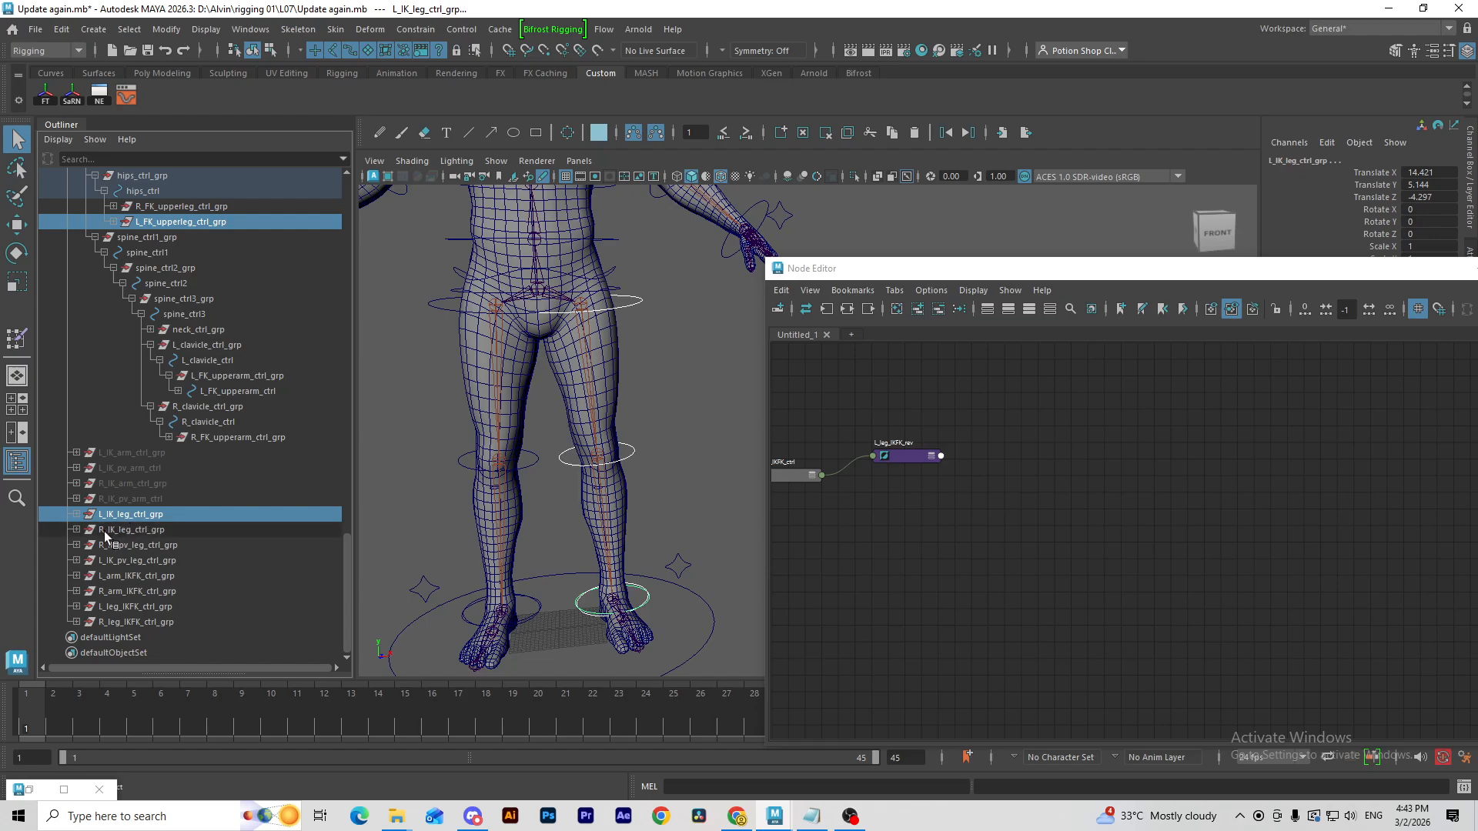
ctrl+click(151, 561)
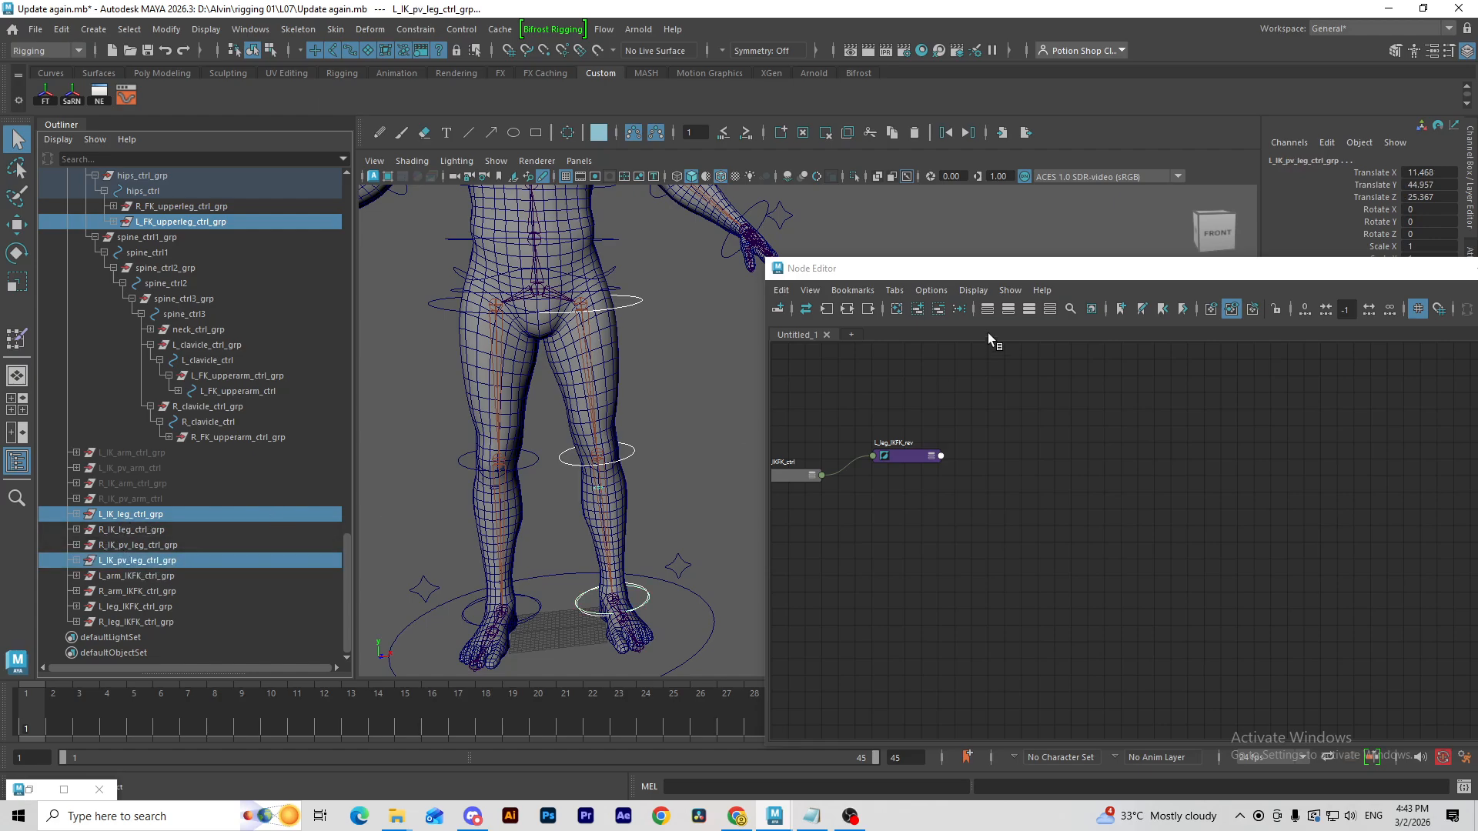
click(917, 309)
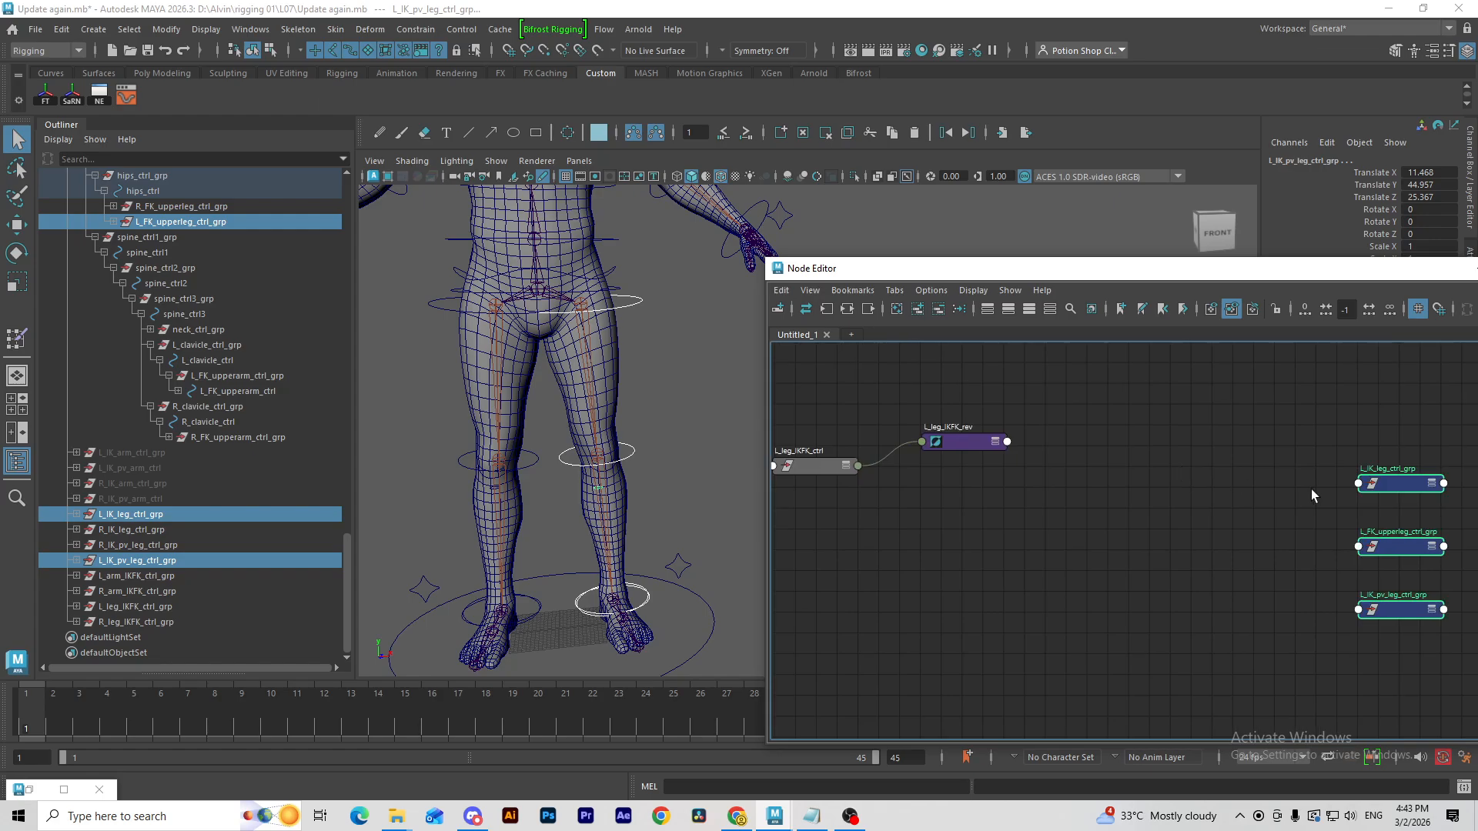
drag(1371, 478, 1139, 385)
Step: Expand L_leg_IKFK_rev and connect its Output X to the Visibility of L_IK_pv_leg_ctrl_grp and L_IK_leg_ctrl_grp
click(960, 445)
key(3)
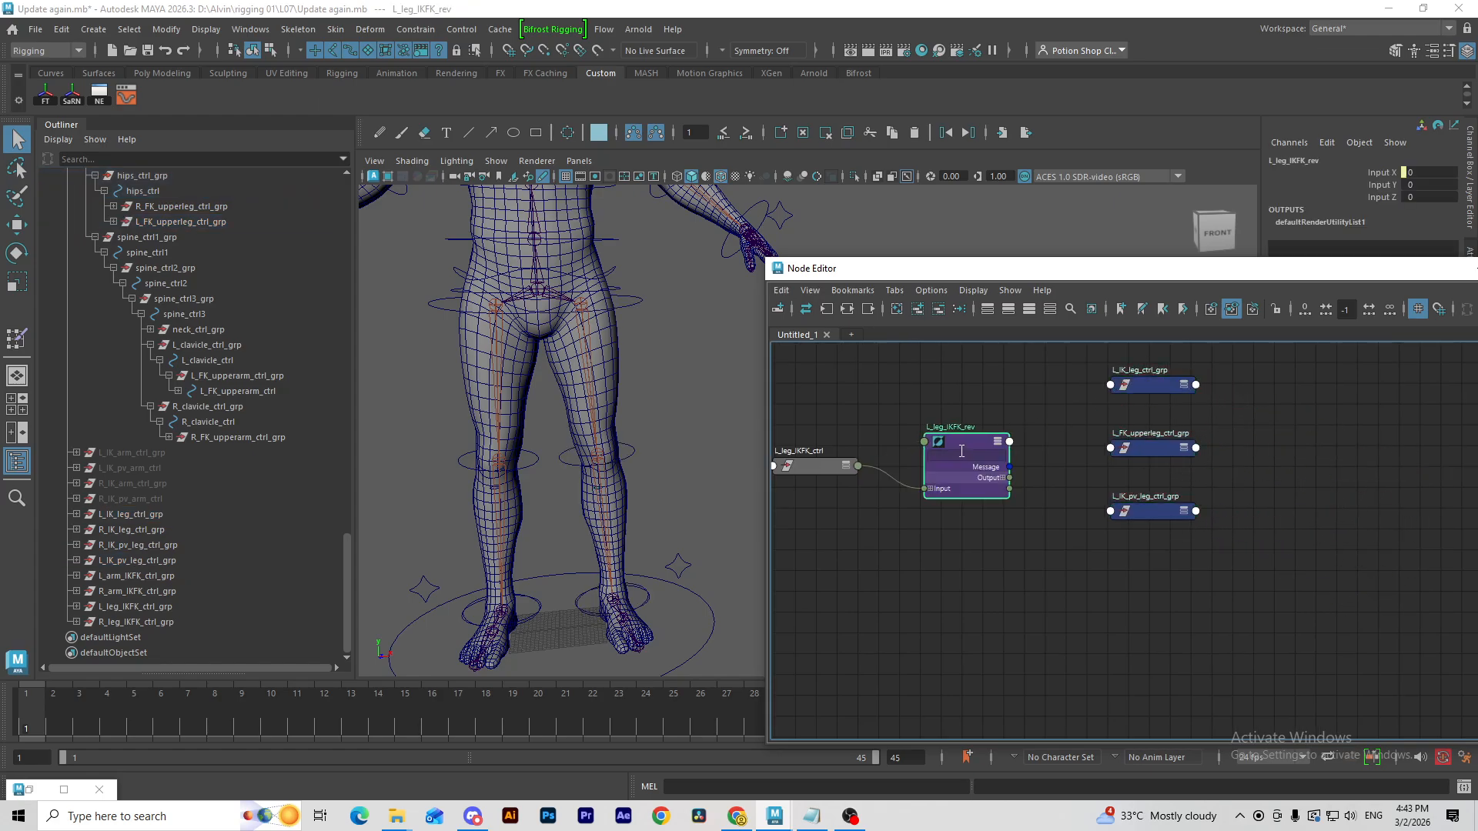
scroll(1008, 495, up, 2)
click(1000, 471)
alt+middle_drag(1060, 459, 1037, 499)
click(1080, 593)
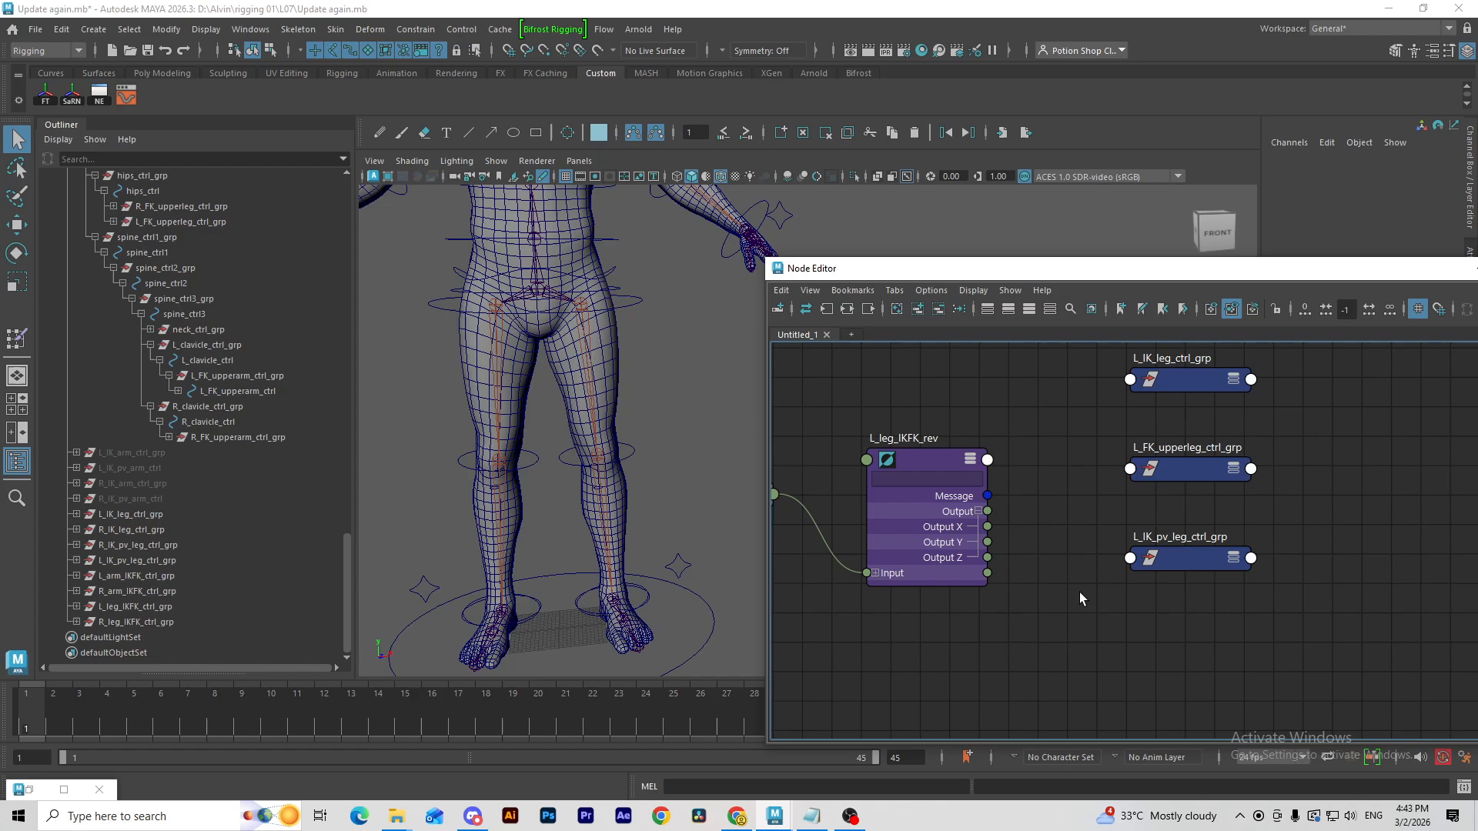
drag(1119, 578, 1134, 558)
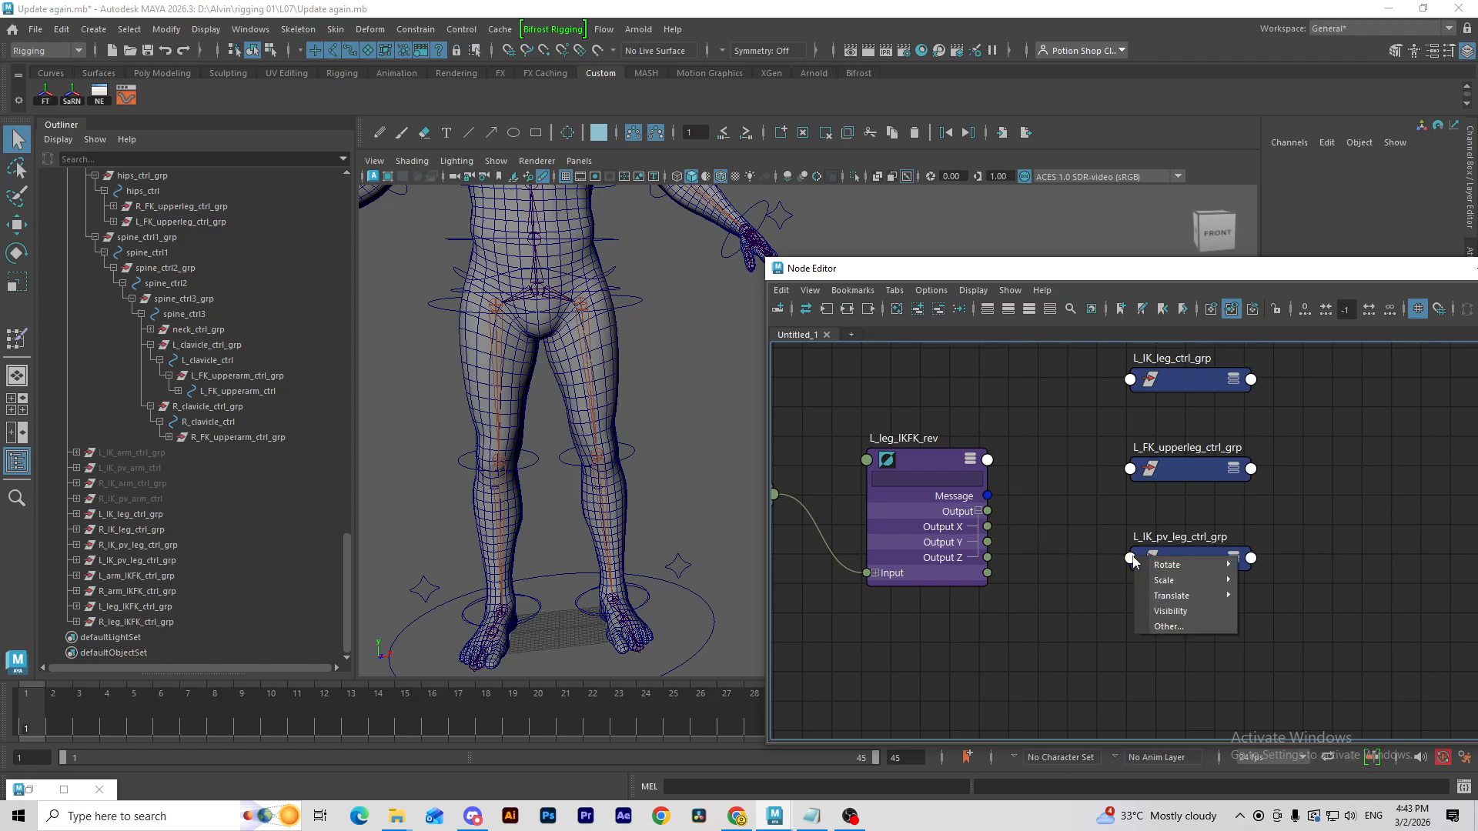
click(1163, 564)
alt+middle_drag(1002, 514, 999, 583)
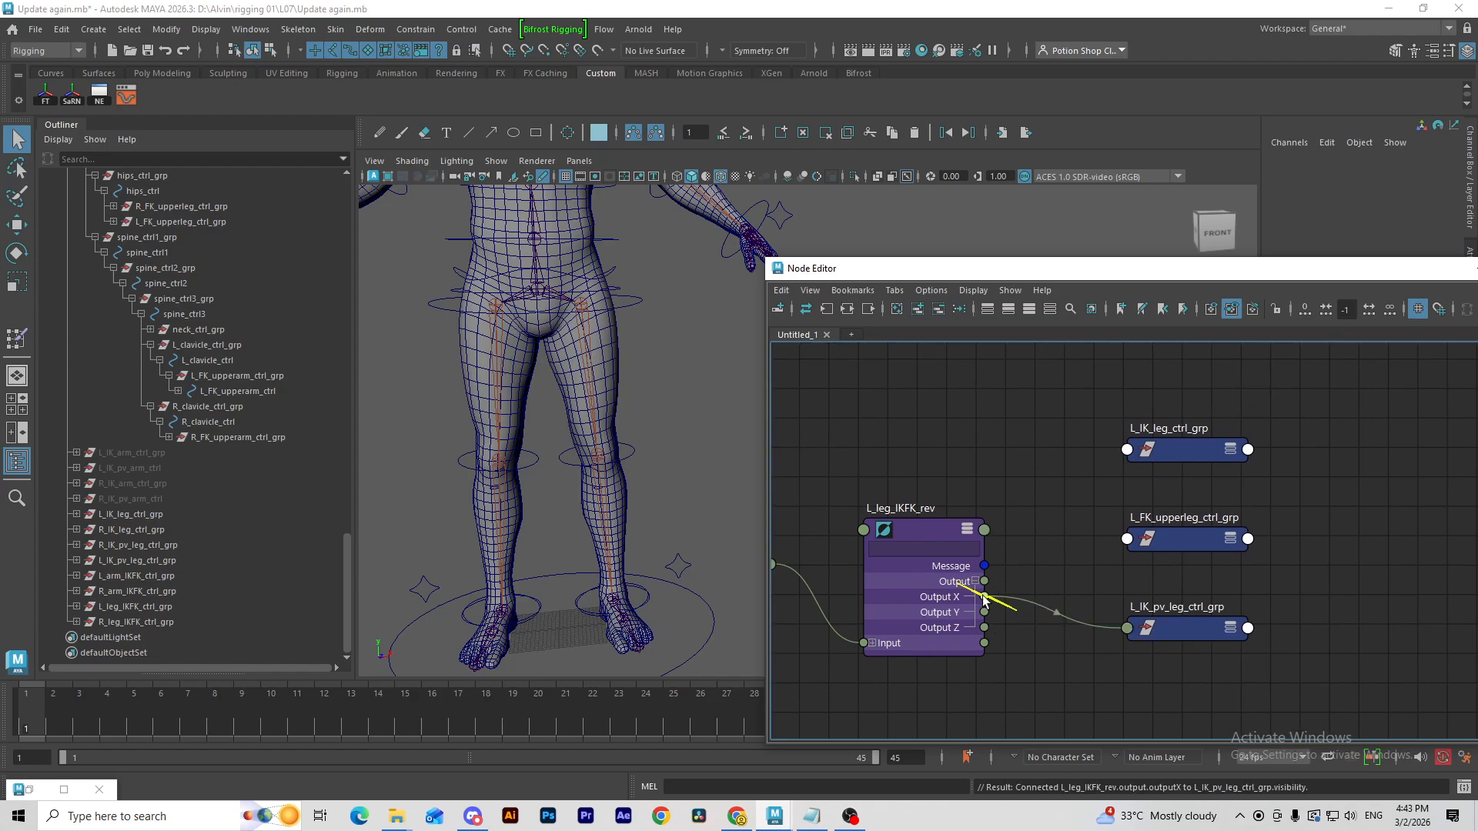
drag(1124, 448, 1128, 450)
click(1178, 500)
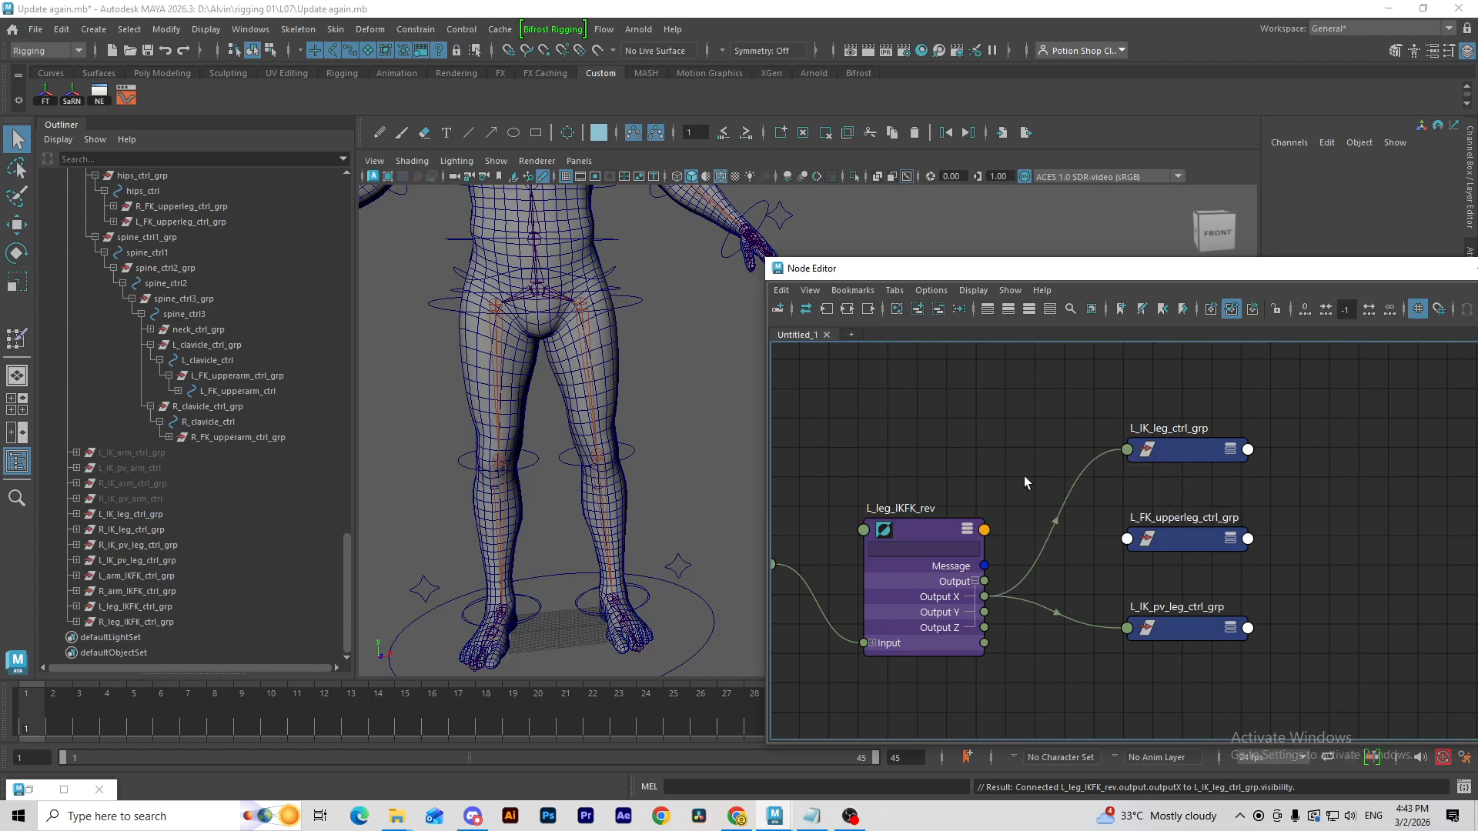
Step: Show all attributes of L_leg_IKFK_ctrl and connect its IKFK attribute to the Visibility of L_FK_upperleg_ctrl_grp
alt+middle_drag(773, 552, 920, 527)
drag(869, 538, 886, 390)
key(3)
drag(901, 664, 909, 584)
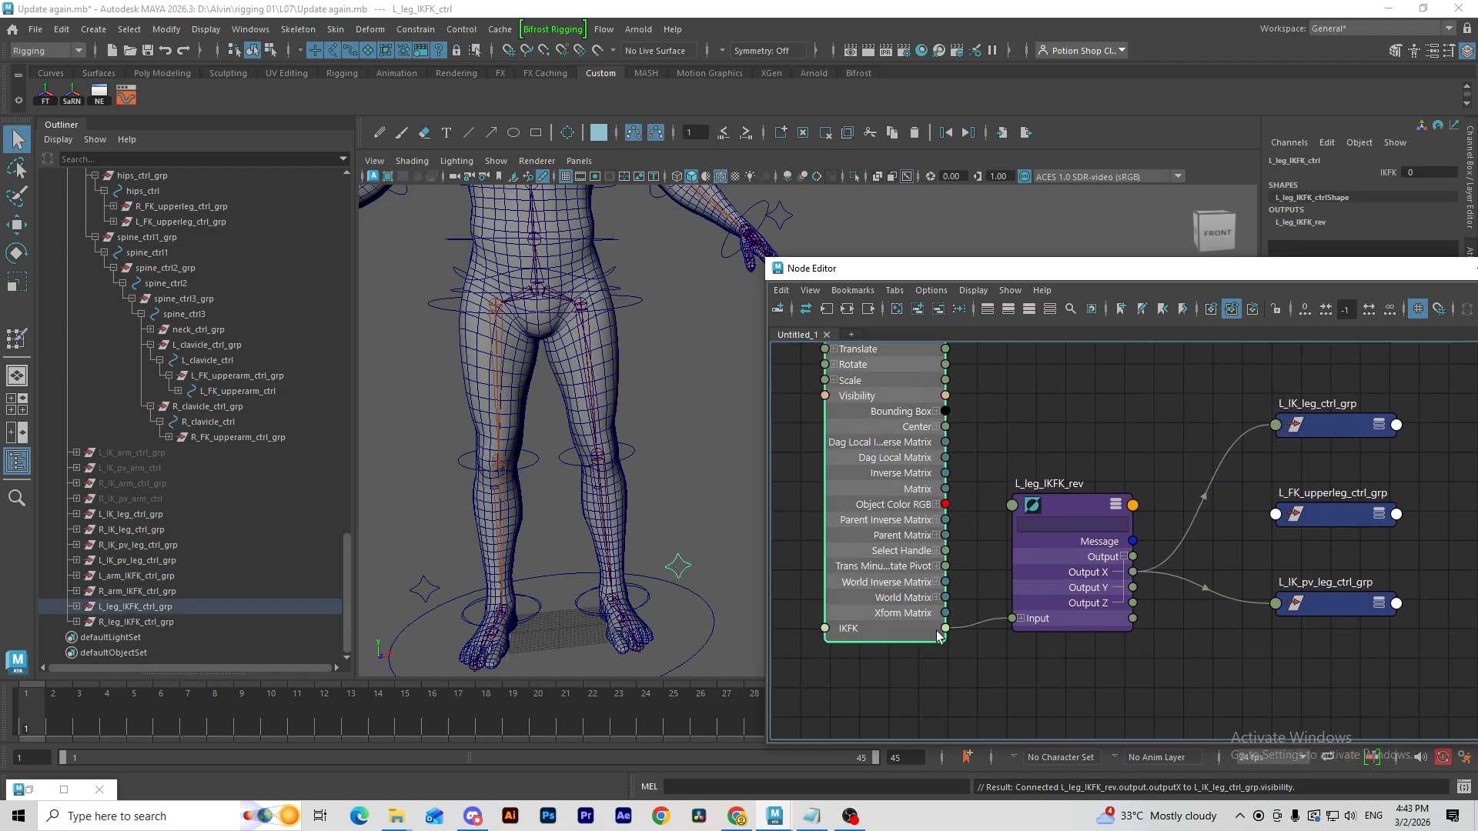
drag(1234, 526, 1282, 524)
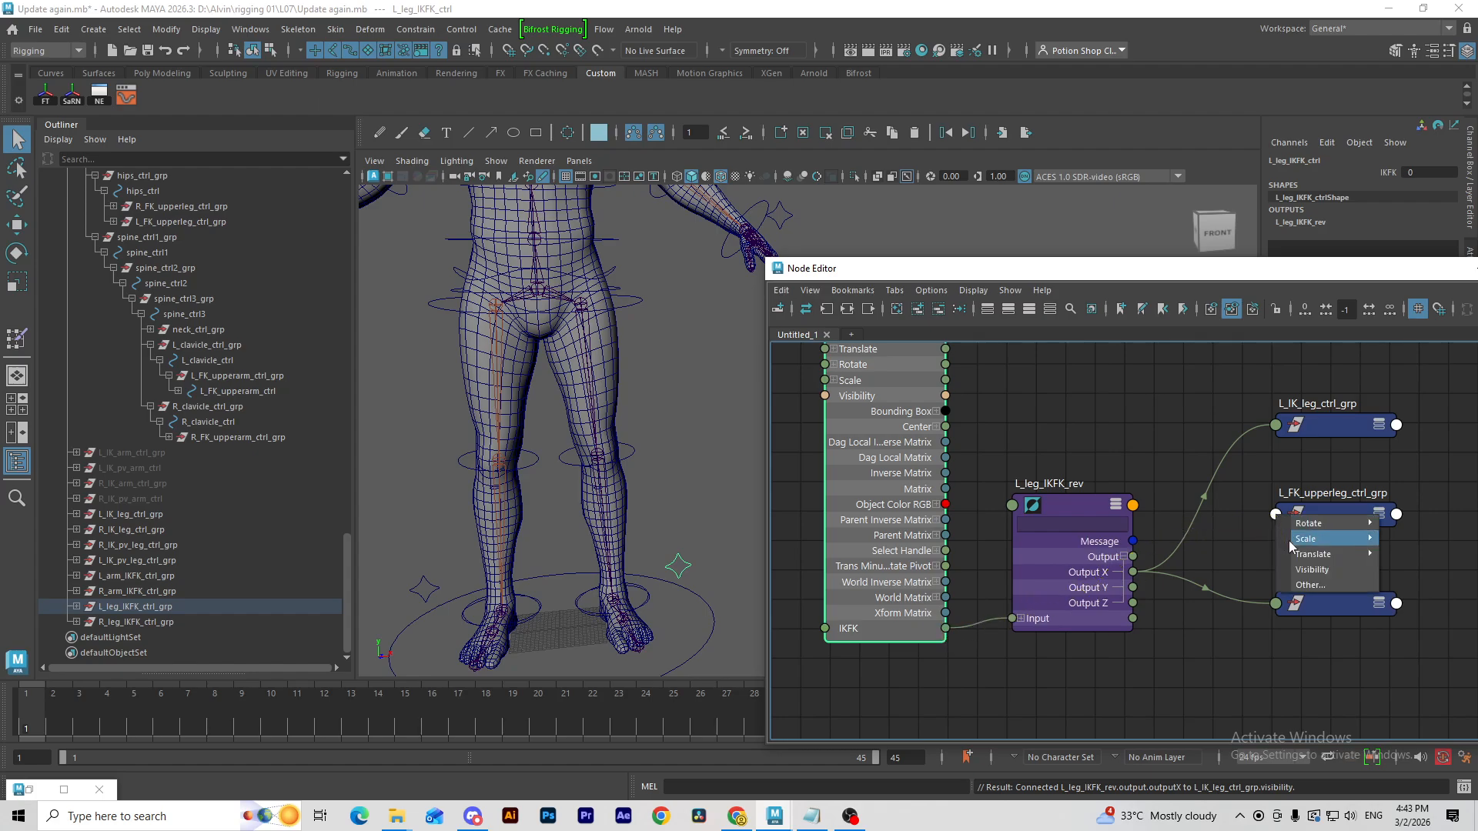
click(1225, 548)
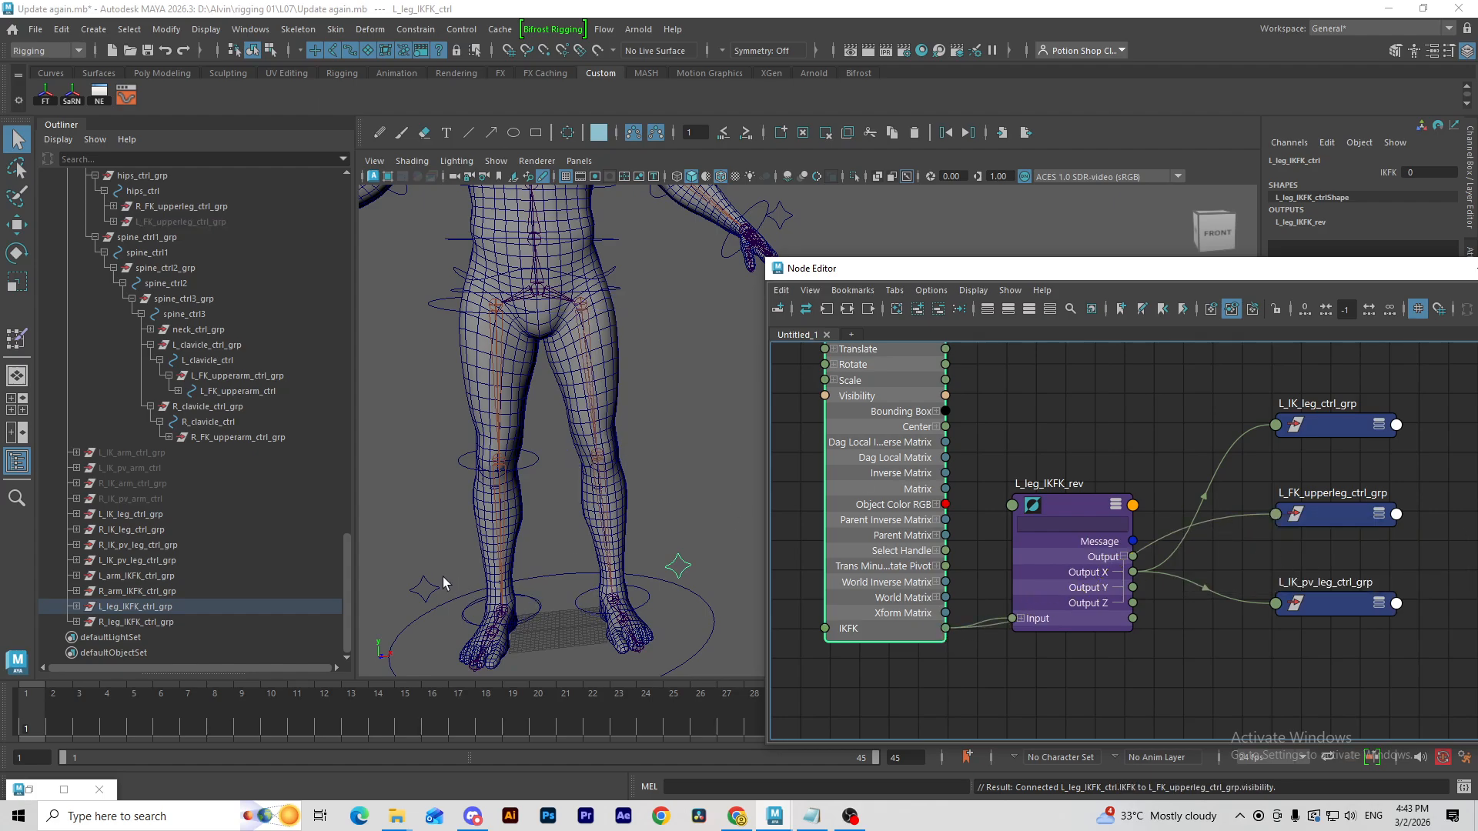
Step: Select R_leg_IKFK_ctrl beside the right foot and graph it with its output connections in place of the left leg nodes
click(419, 587)
click(847, 309)
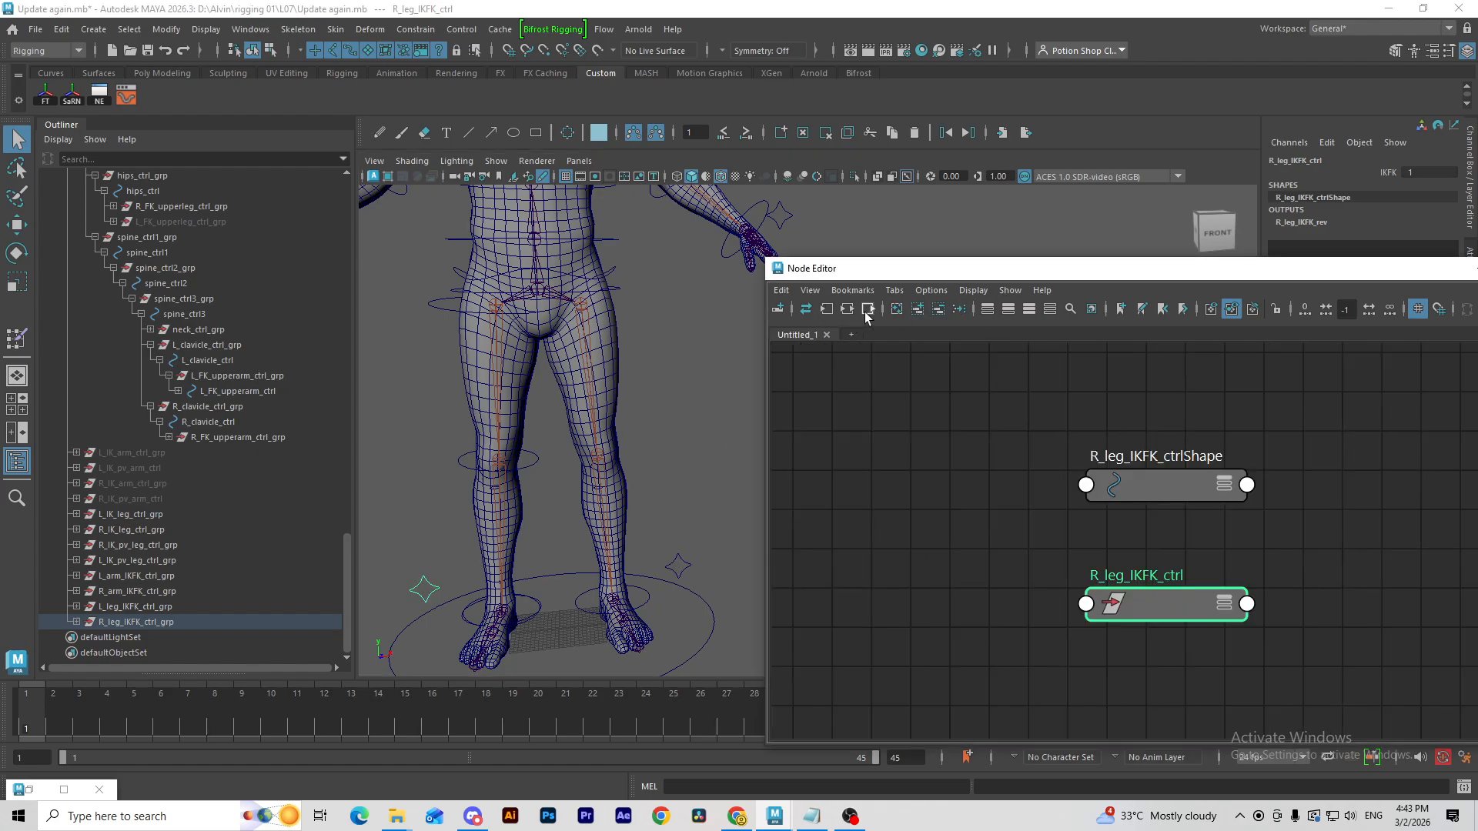
click(868, 309)
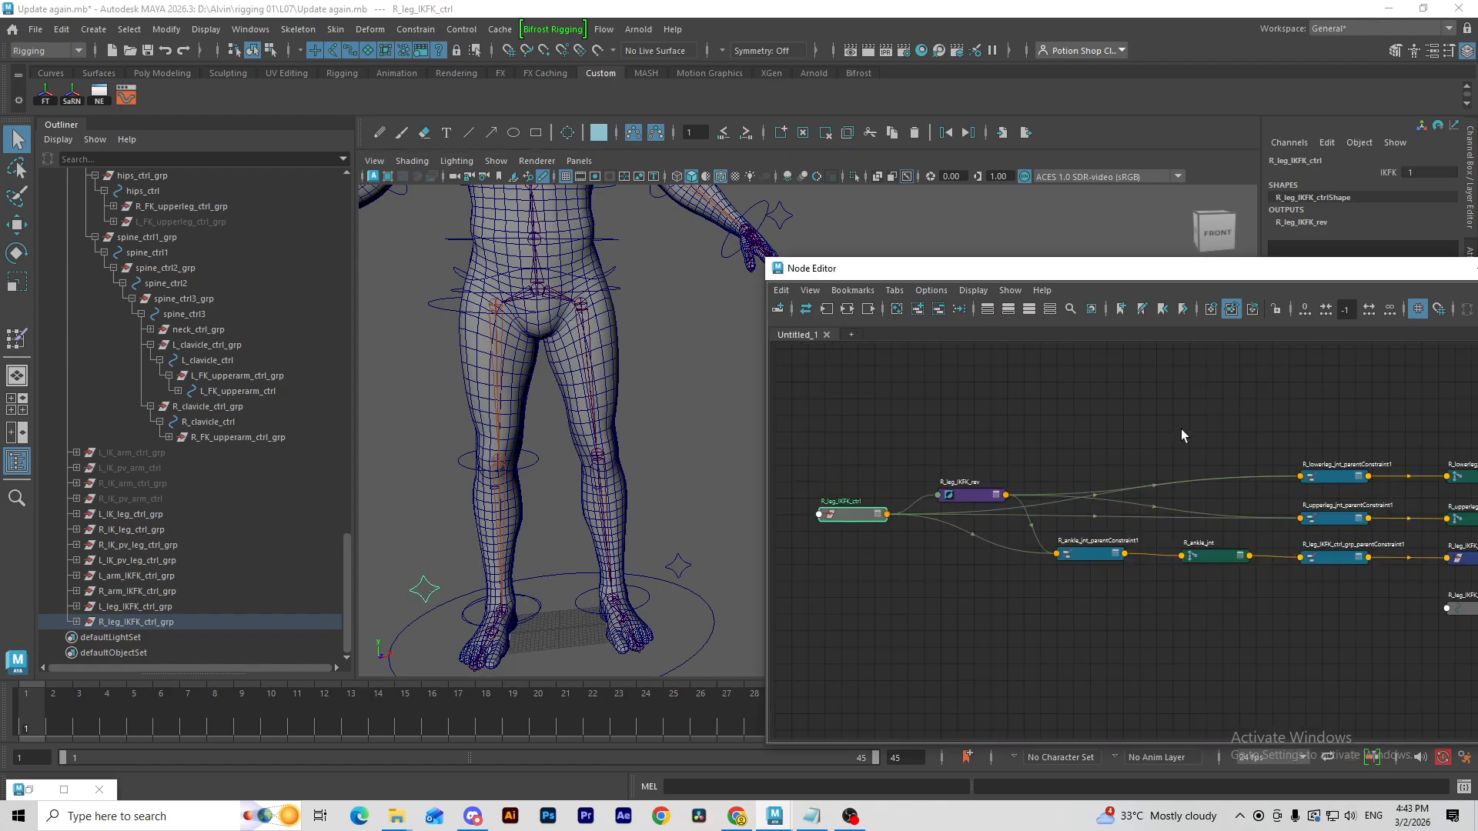
Step: Add R_FK_upperleg_ctrl_grp, R_IK_leg_ctrl_grp and R_IK_pv_leg_ctrl_grp to the graph and place them beside R_leg_IKFK_rev
click(939, 308)
alt+middle_drag(454, 325, 482, 336)
click(474, 322)
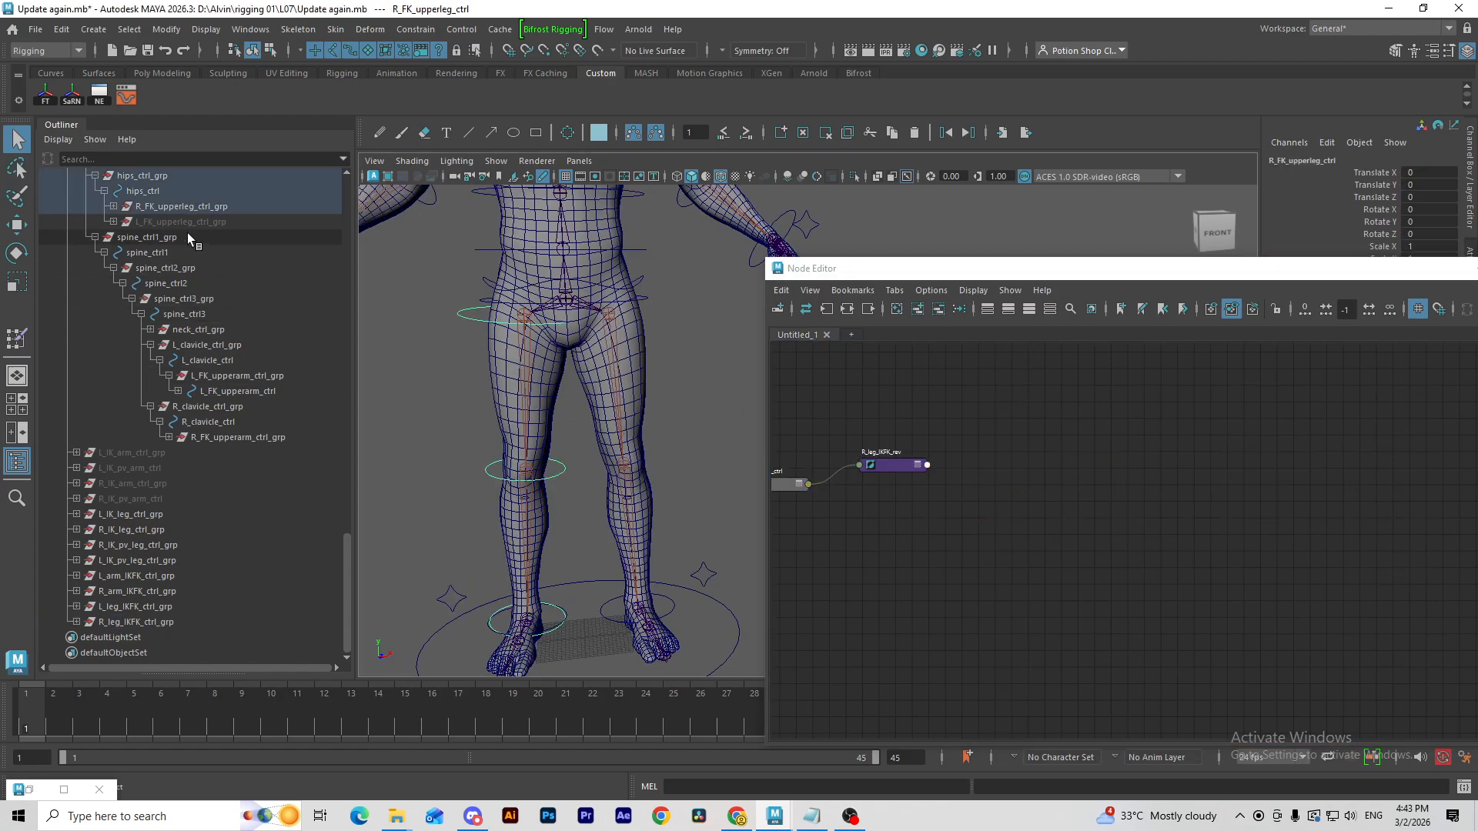
click(190, 206)
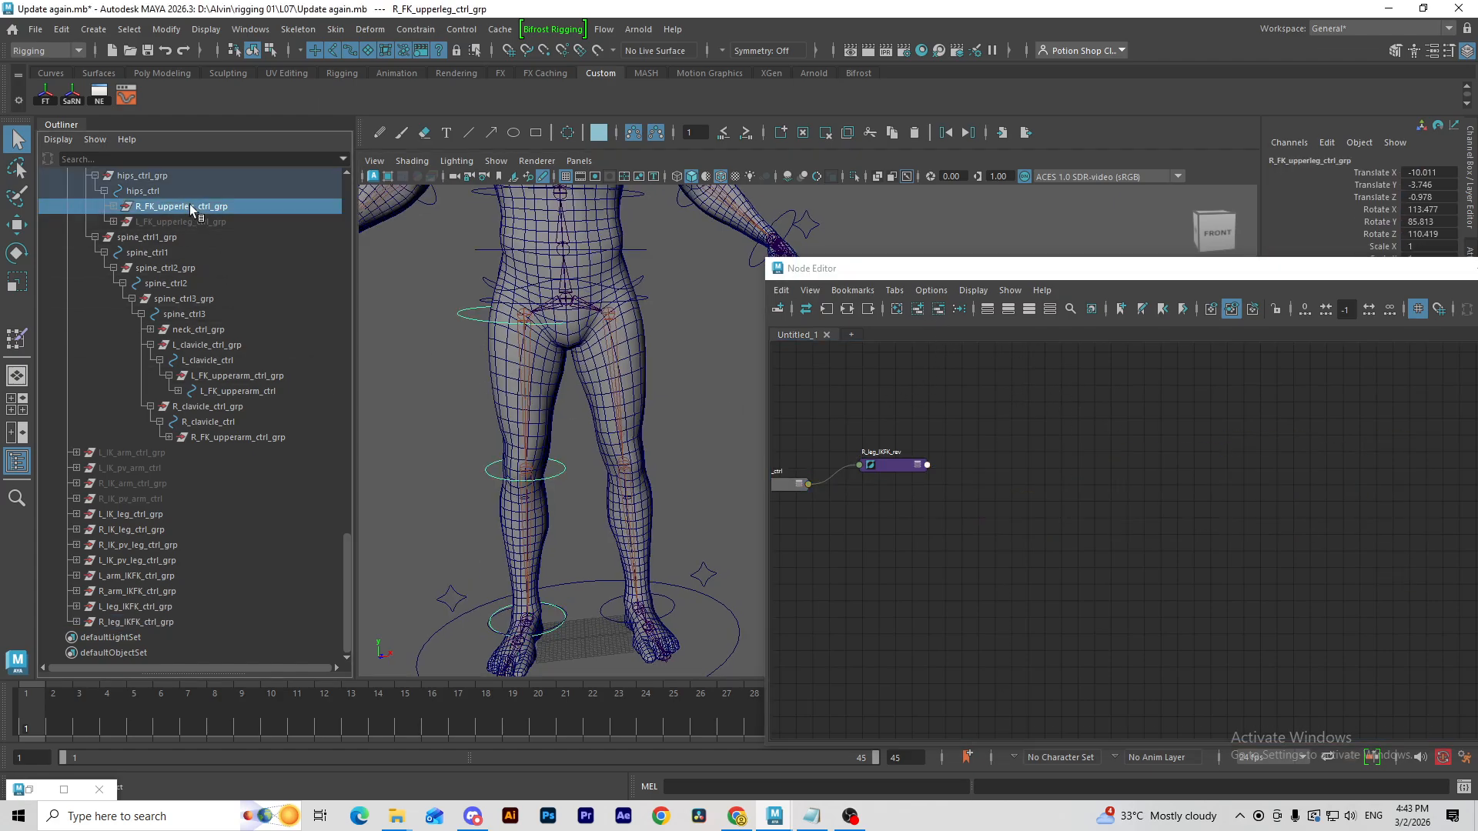
ctrl+click(128, 530)
ctrl+click(139, 545)
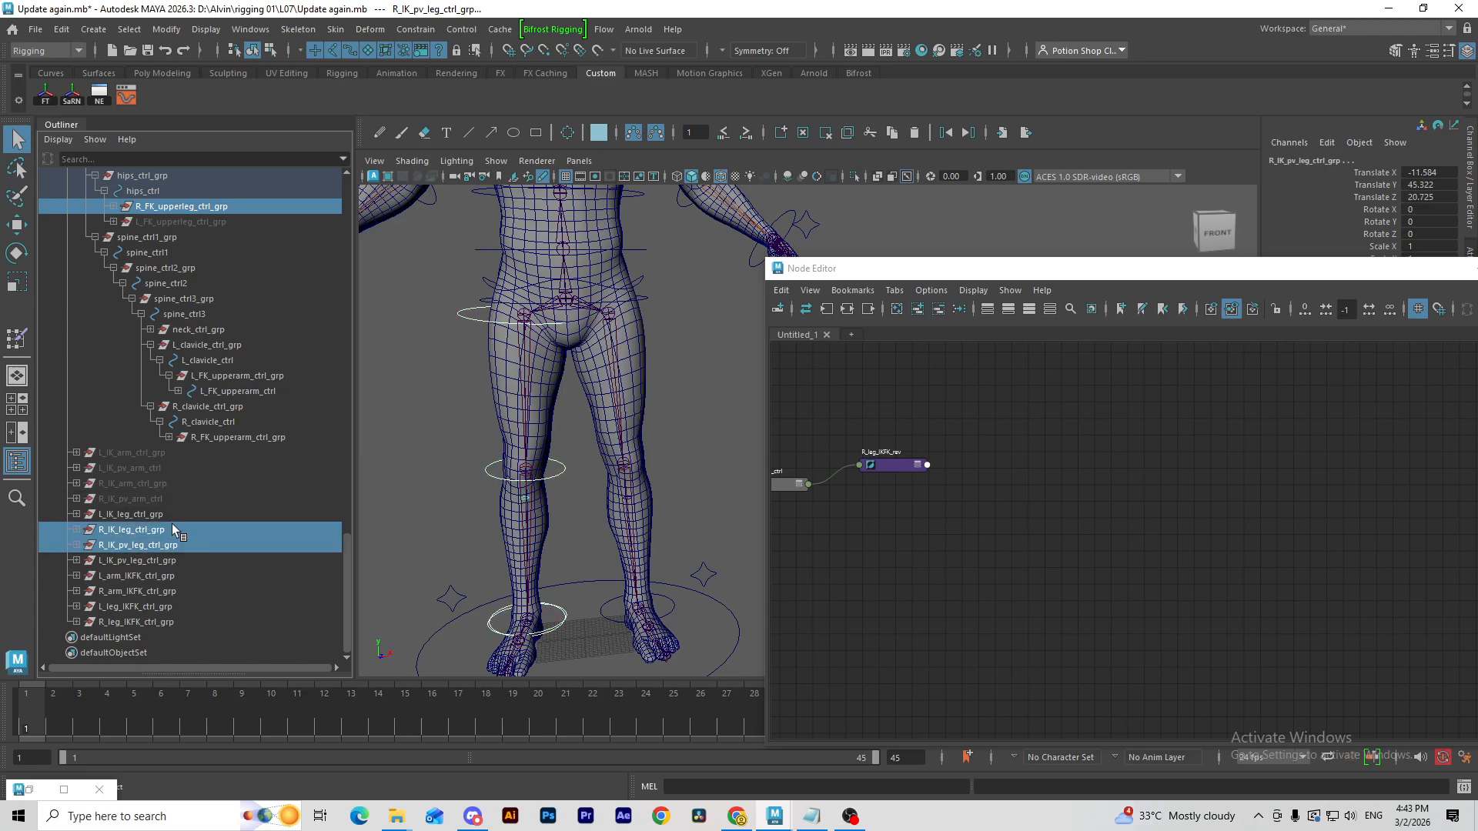
click(938, 309)
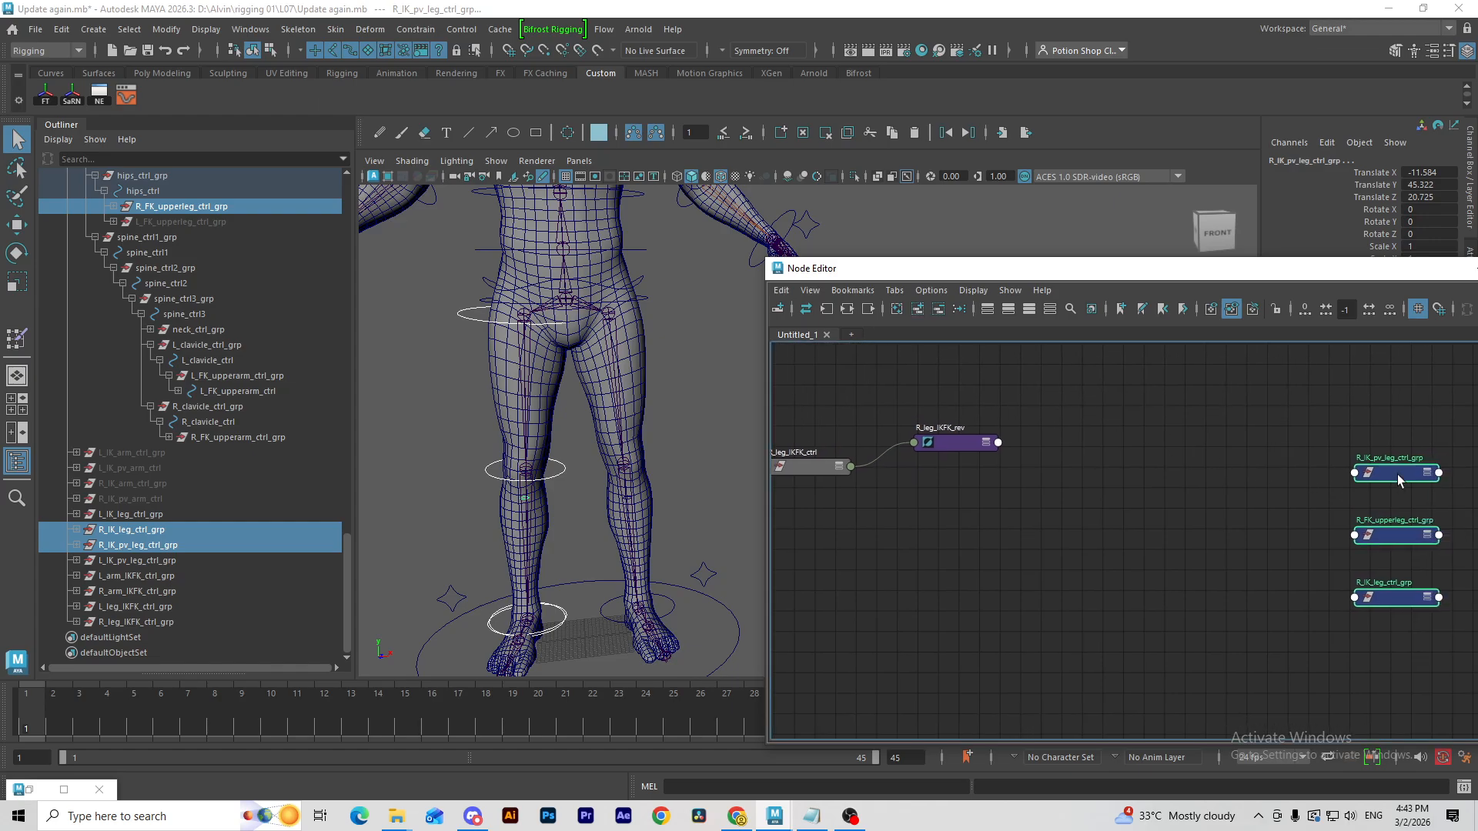
drag(1402, 466, 1120, 389)
click(1077, 391)
click(1020, 399)
Step: Expand R_leg_IKFK_rev and connect its Output X to the Visibility of R_IK_pv_leg_ctrl_grp and R_IK_leg_ctrl_grp
scroll(1006, 437, up, 4)
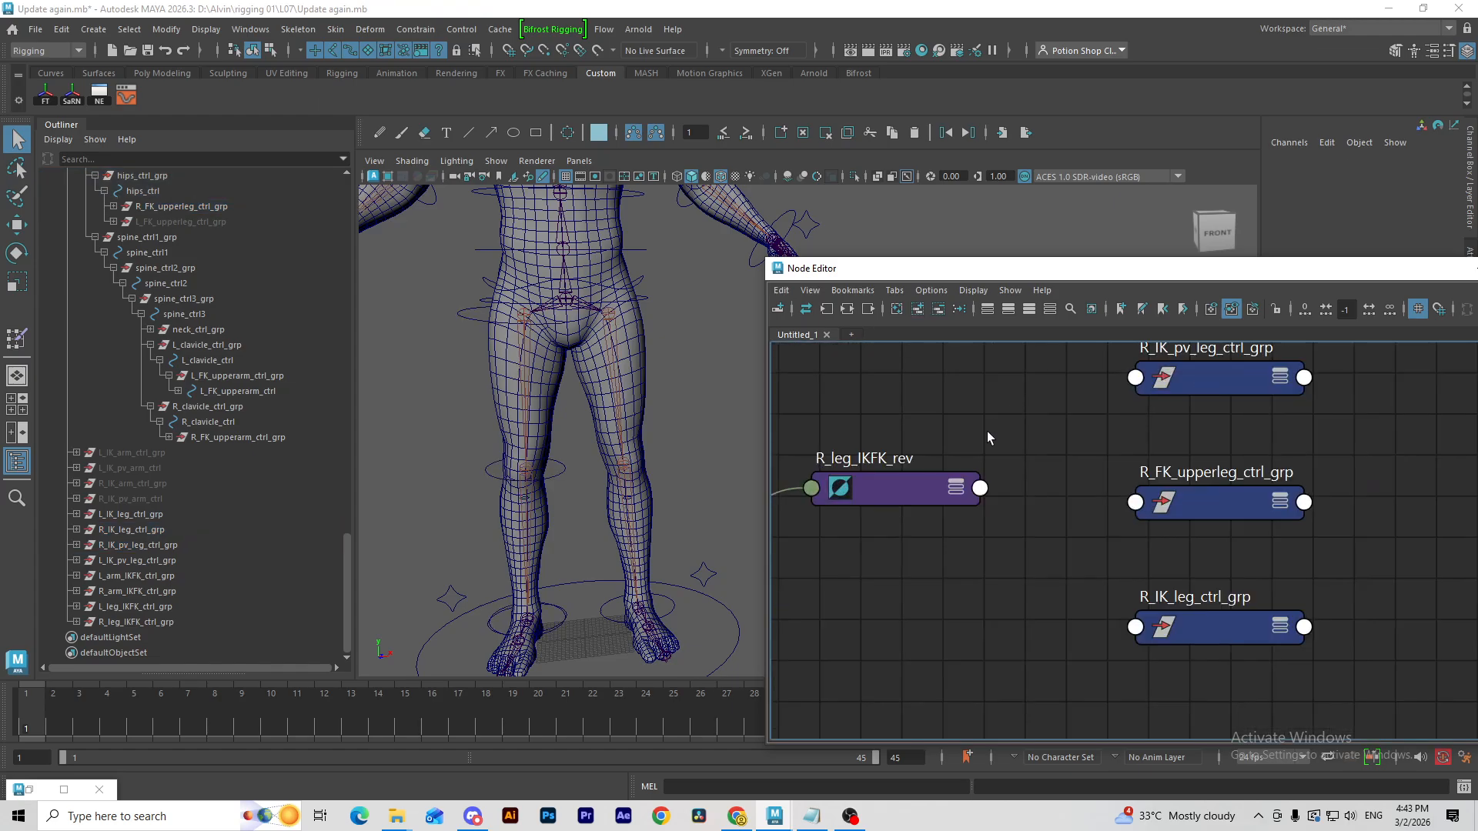
click(922, 460)
key(3)
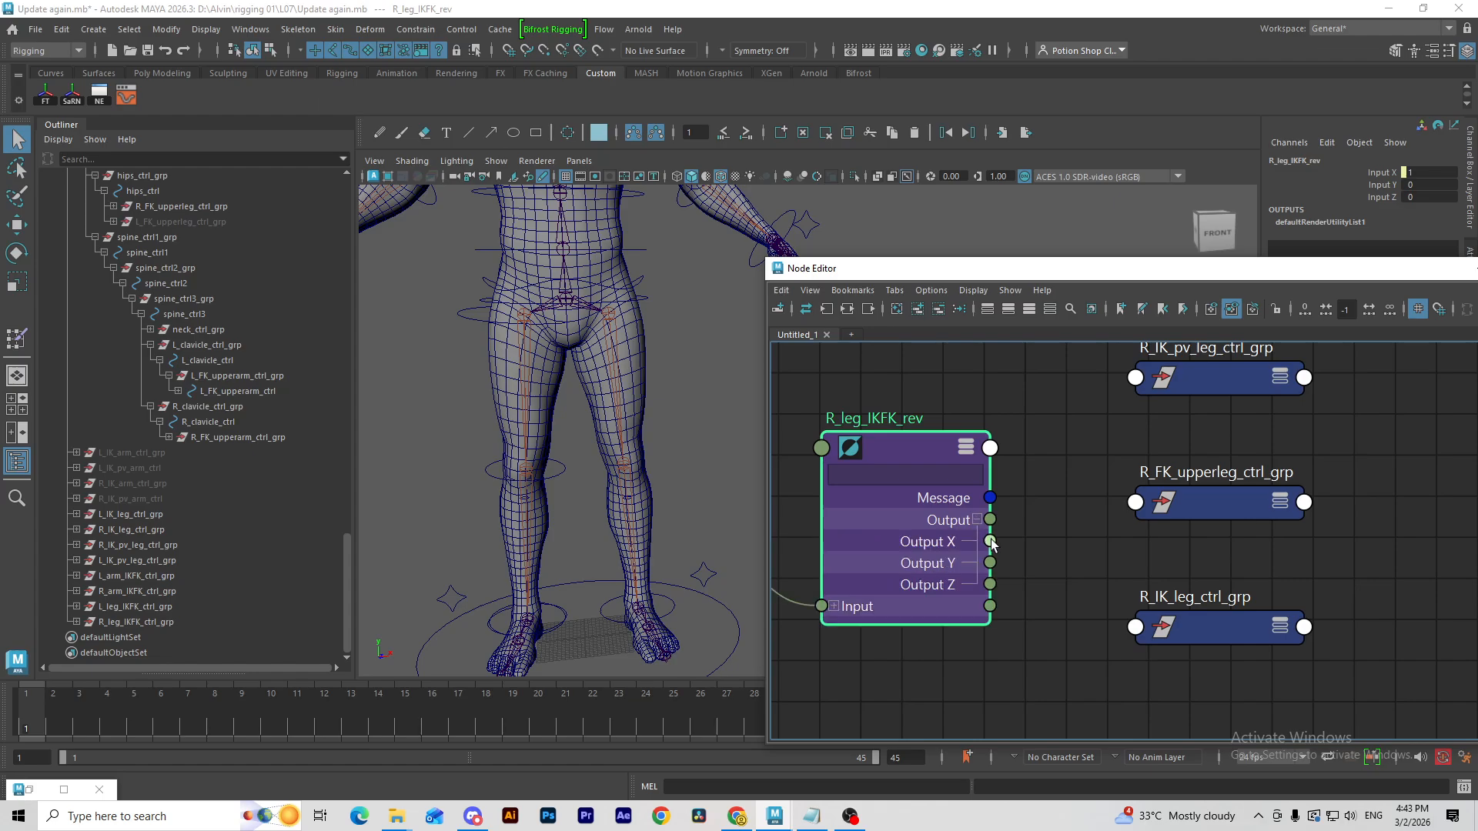
drag(991, 542, 1136, 382)
click(1170, 445)
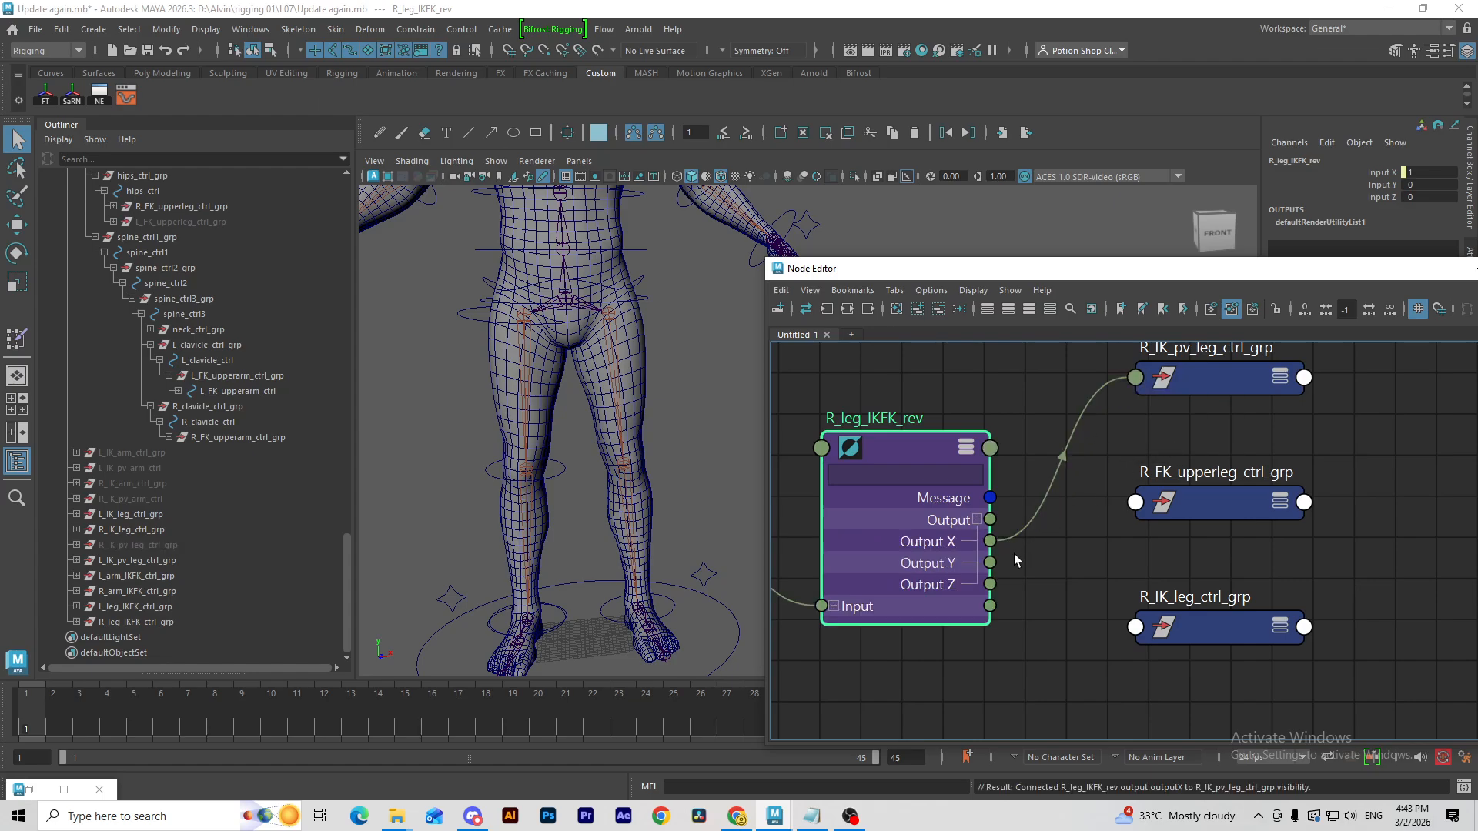
drag(1117, 623, 1135, 627)
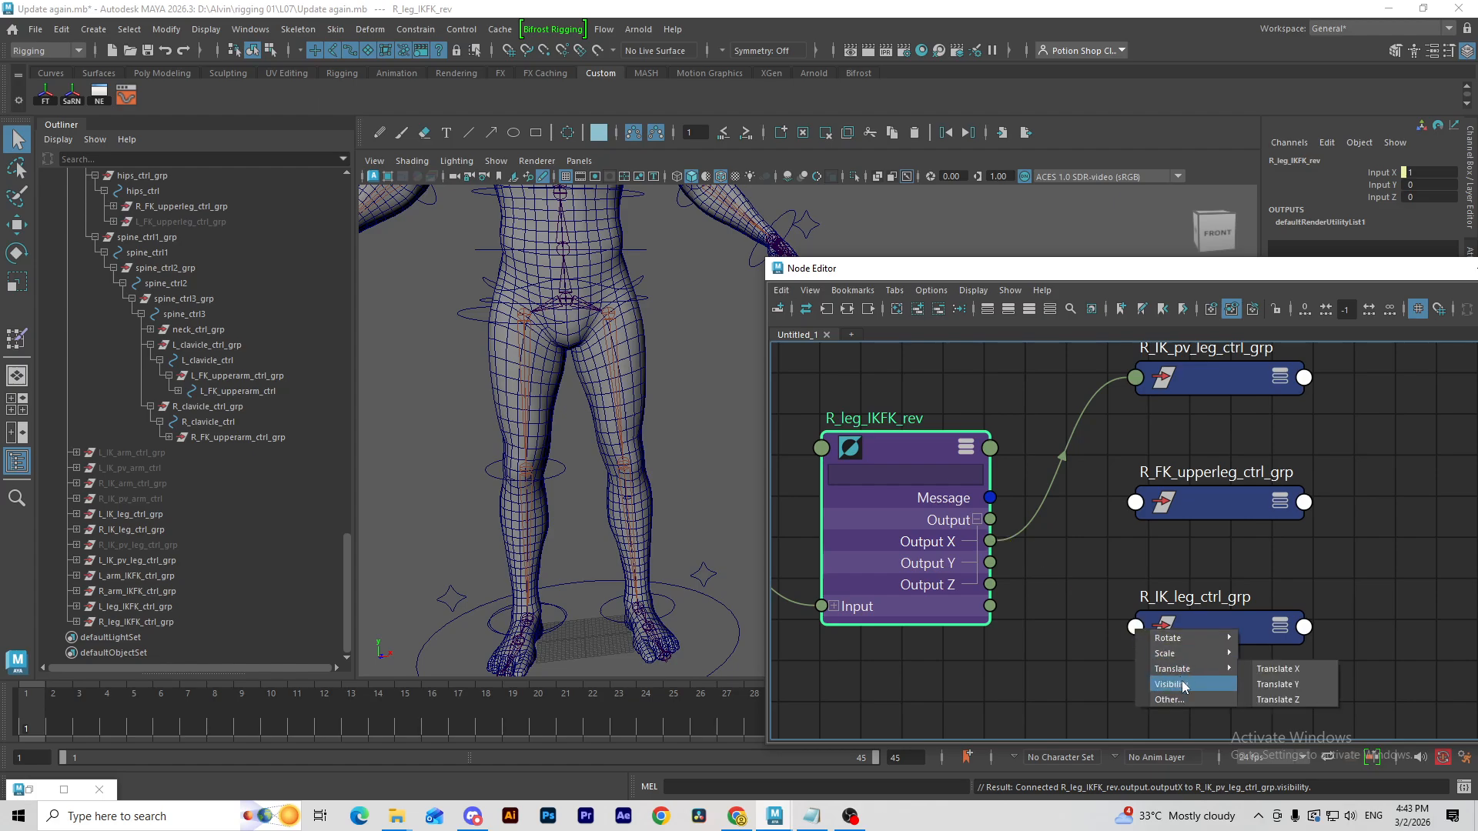
click(1183, 684)
Step: Show all attributes of R_leg_IKFK_ctrl and connect its IKFK attribute to the Visibility of R_FK_upperleg_ctrl_grp
alt+middle_drag(999, 477, 1122, 457)
drag(1037, 424, 1039, 596)
drag(783, 511, 831, 368)
key(3)
drag(821, 619, 841, 380)
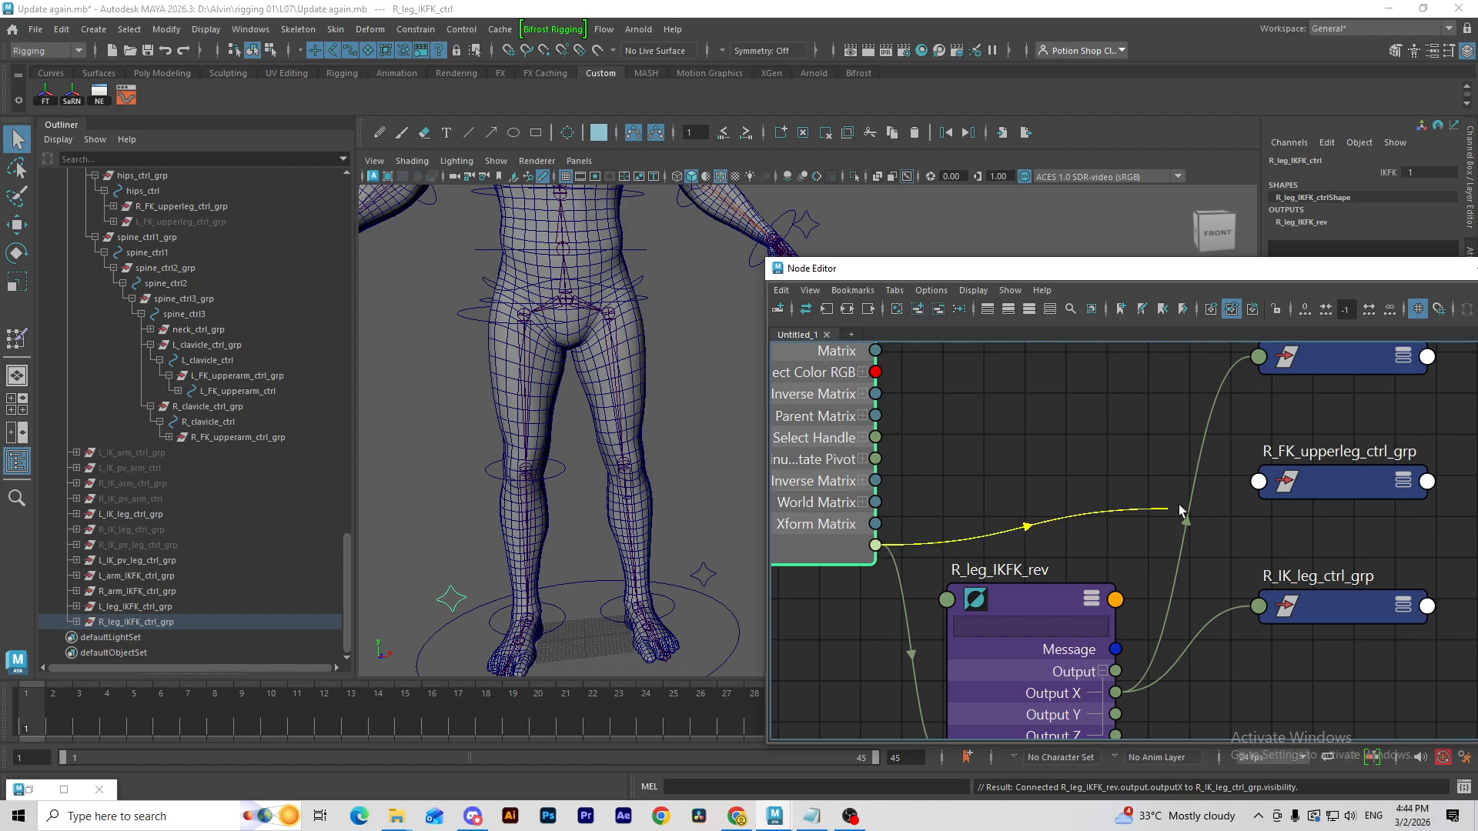
drag(1180, 510, 1259, 482)
click(1309, 533)
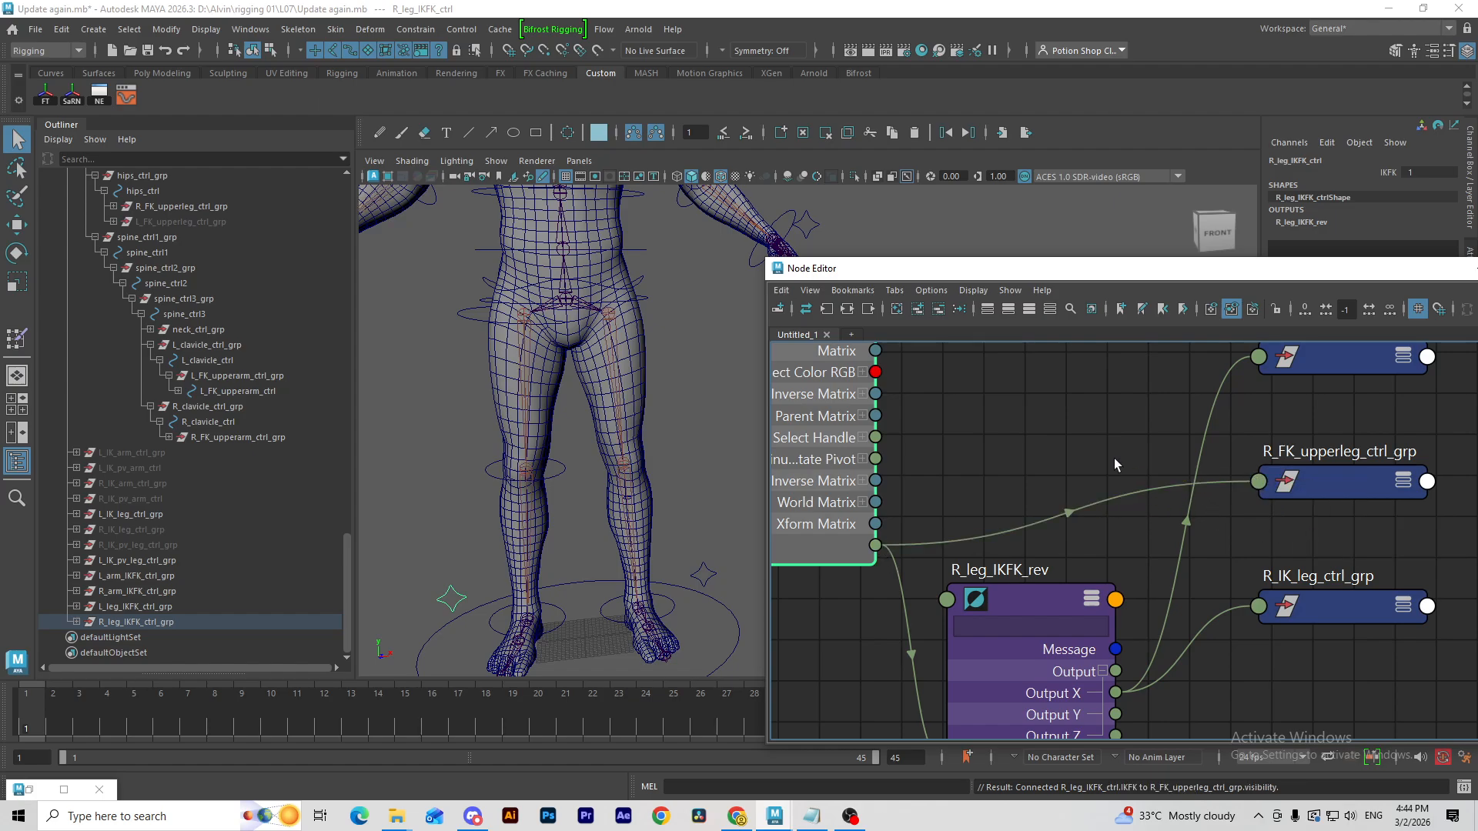
click(1114, 465)
Step: Minimise the Node Editor and set the IKFK value of R_leg_IKFK_ctrl to 0
drag(1343, 274, 1032, 242)
click(1176, 237)
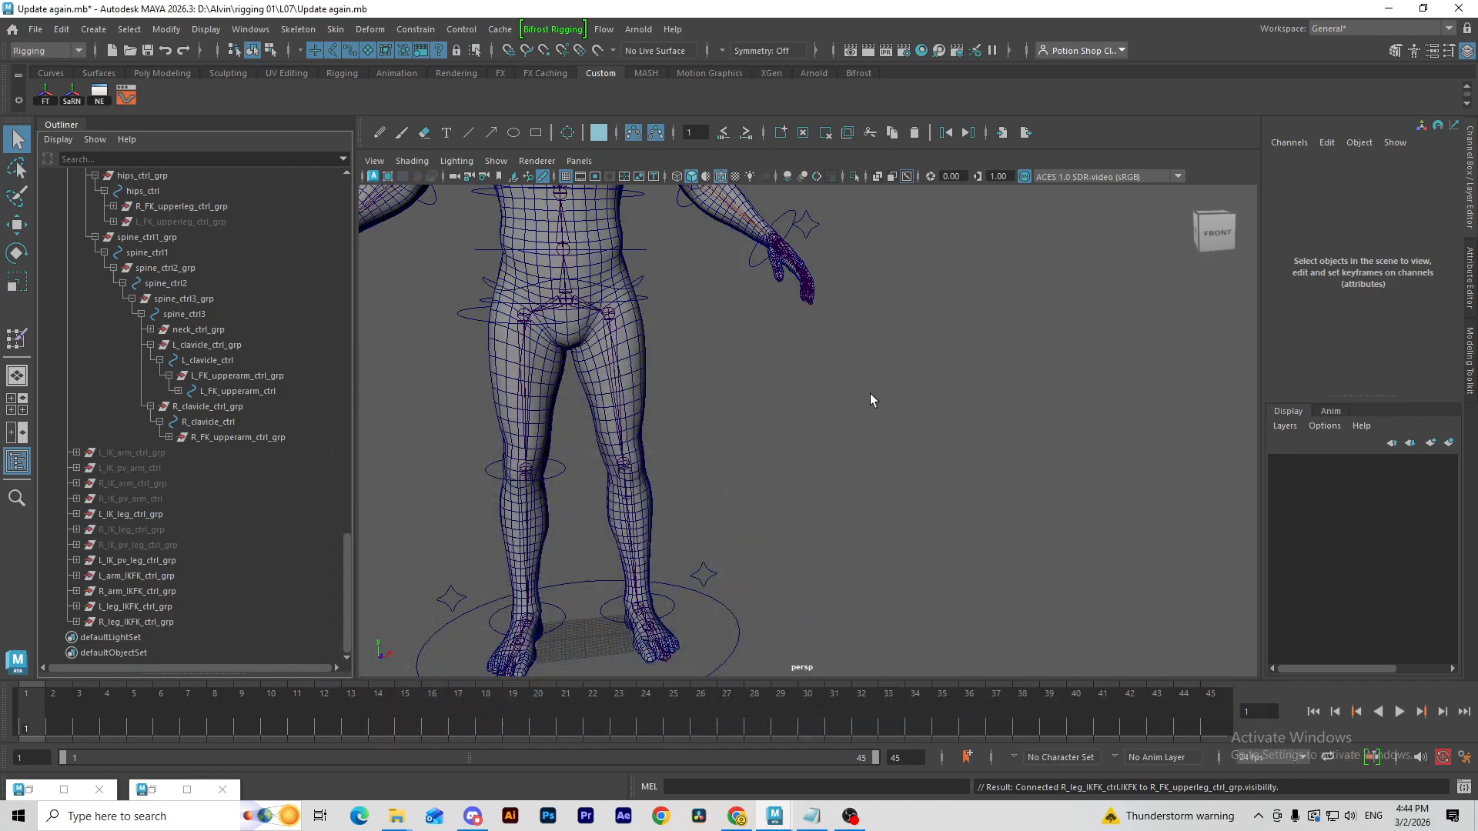
scroll(831, 518, down, 5)
scroll(770, 524, up, 2)
click(600, 529)
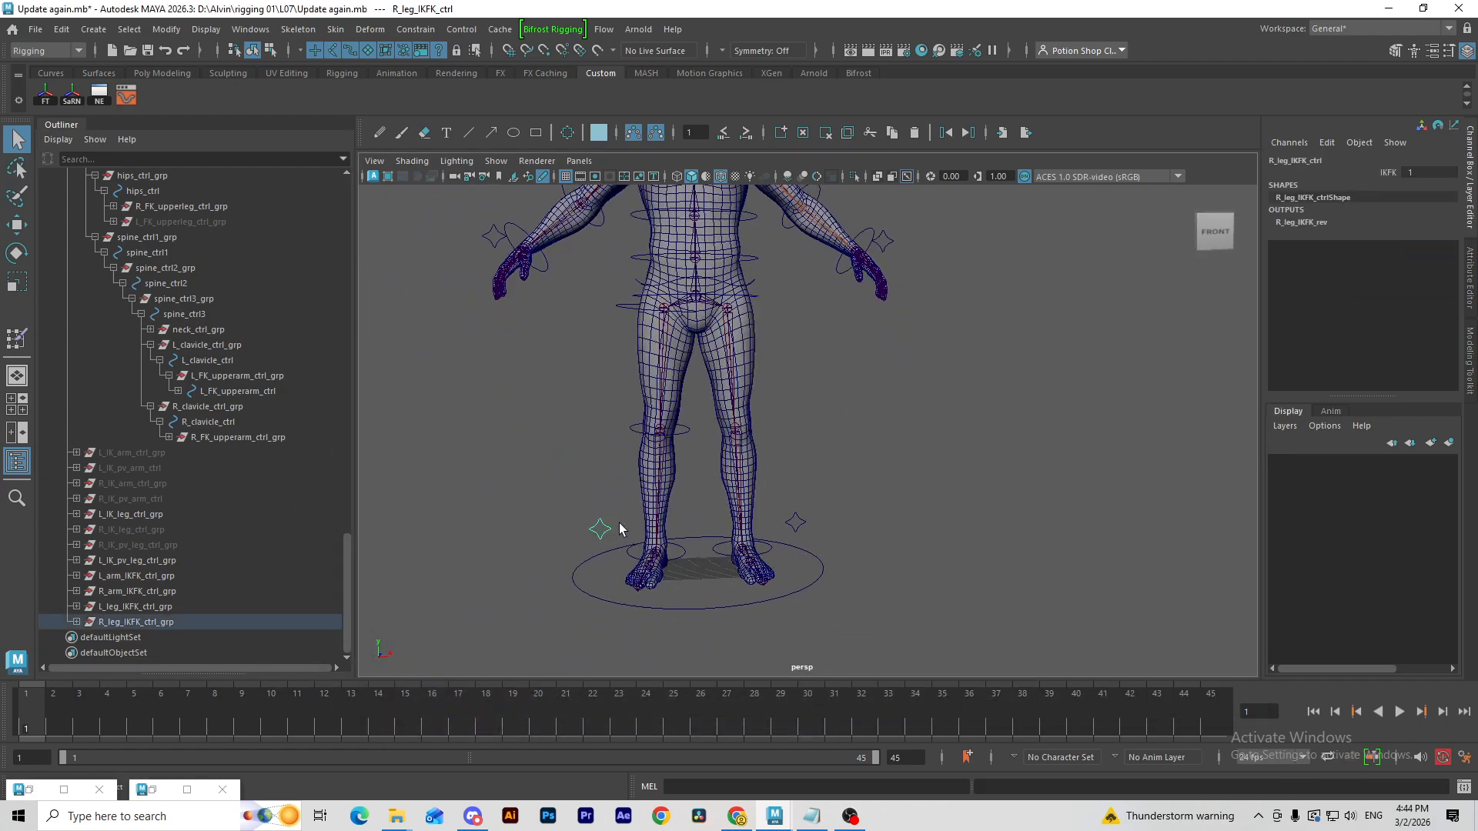
click(1382, 173)
middle_drag(927, 349, 748, 387)
alt+middle_drag(748, 387, 799, 436)
middle_drag(798, 436, 669, 462)
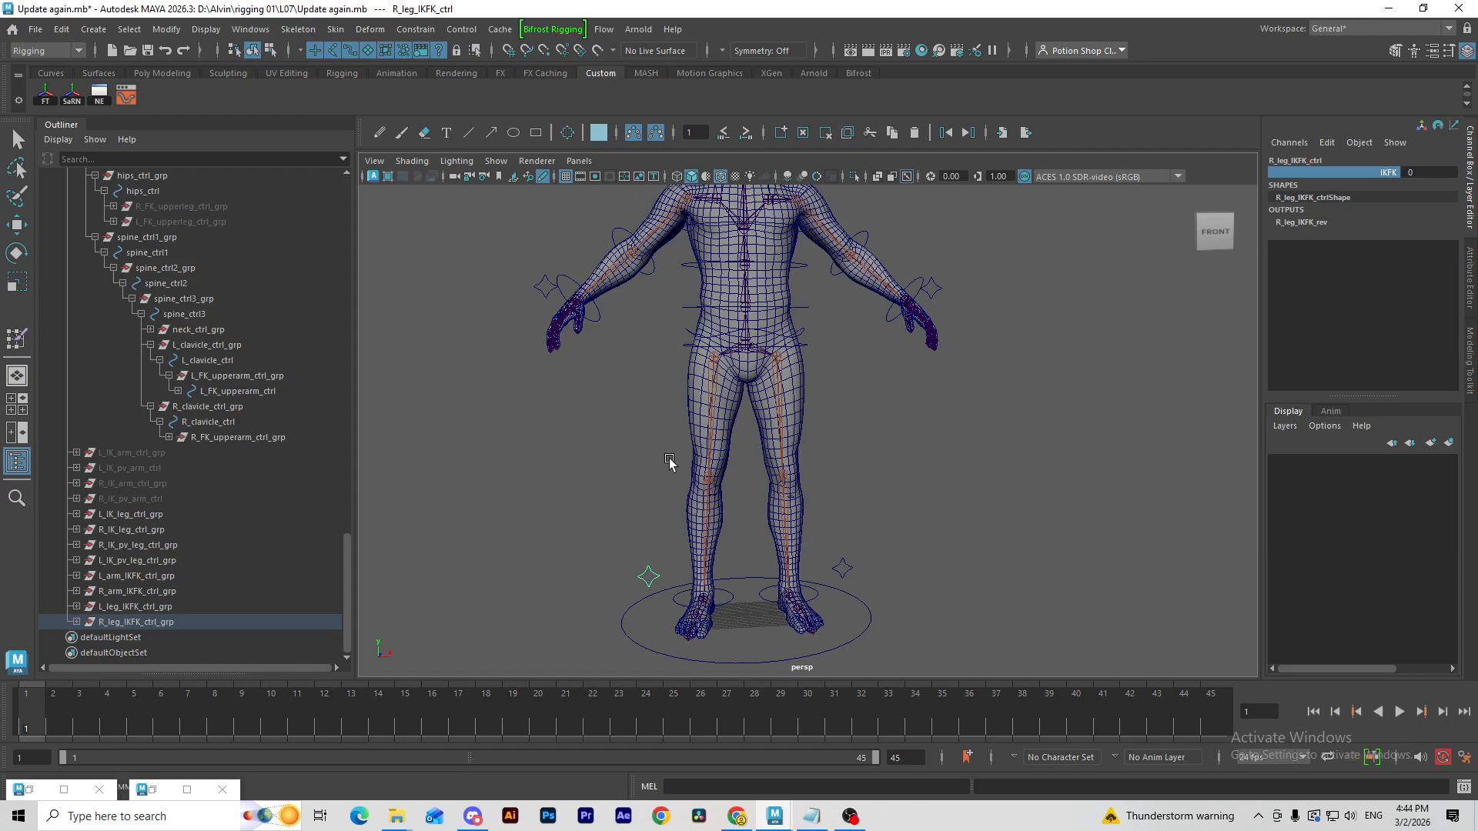
Step: Switch both arms to IK by lowering the IKFK value of R_arm_IKFK_ctrl and L_arm_IKFK_ctrl
scroll(662, 456, up, 2)
click(567, 344)
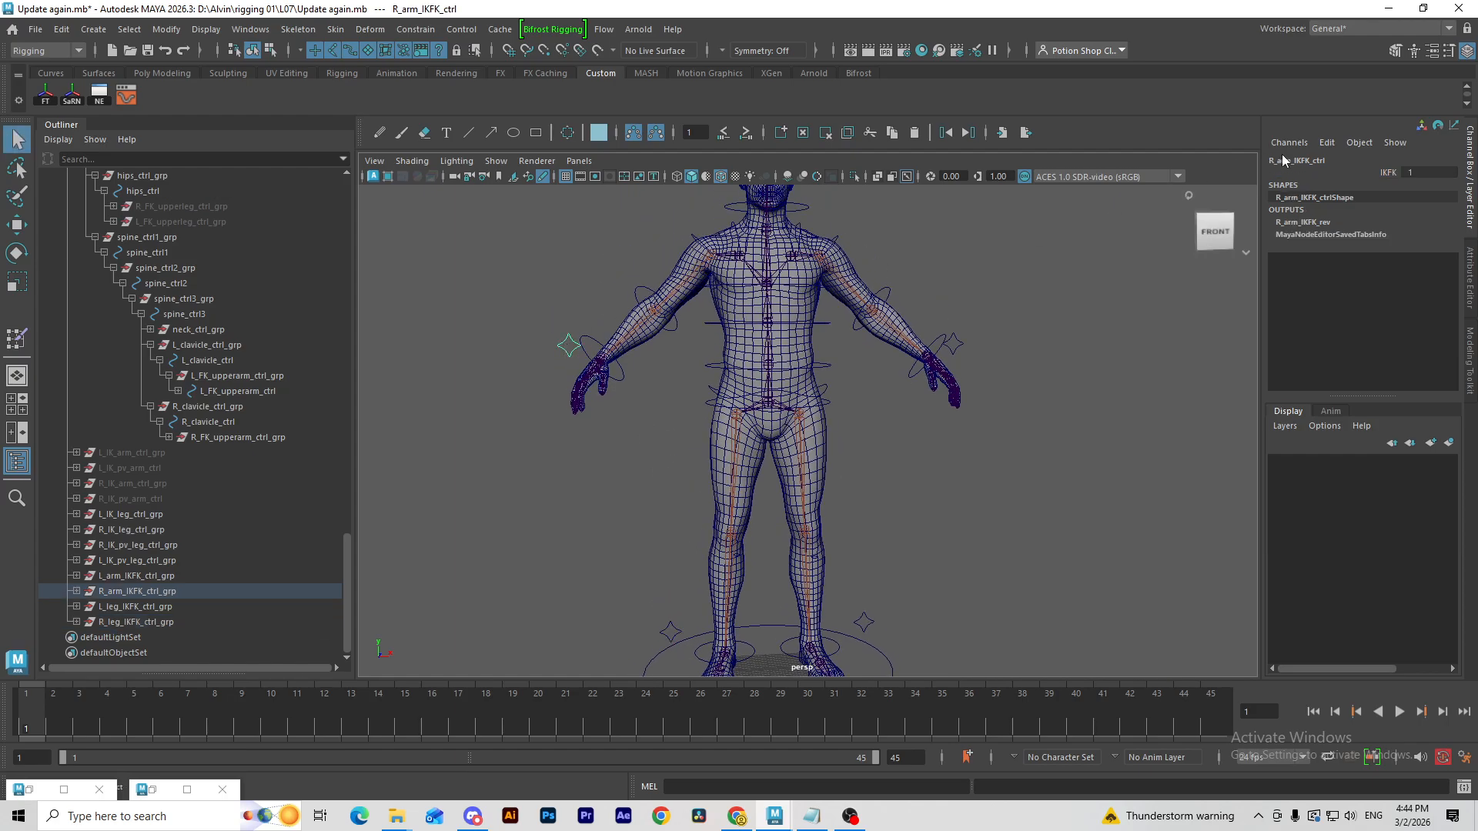
click(1382, 172)
middle_drag(816, 336, 585, 408)
alt+drag(563, 417, 689, 411)
key(q)
drag(767, 303, 771, 371)
alt+drag(962, 350, 916, 361)
click(924, 402)
click(1389, 173)
middle_drag(876, 422, 923, 360)
Step: Try to scale the control vertices of the four arm and leg pole vector controls in component mode
alt+drag(924, 360, 852, 354)
click(833, 362)
alt+drag(817, 596, 1030, 556)
shift+drag(960, 492, 1009, 529)
alt+drag(824, 350, 851, 373)
shift+click(844, 319)
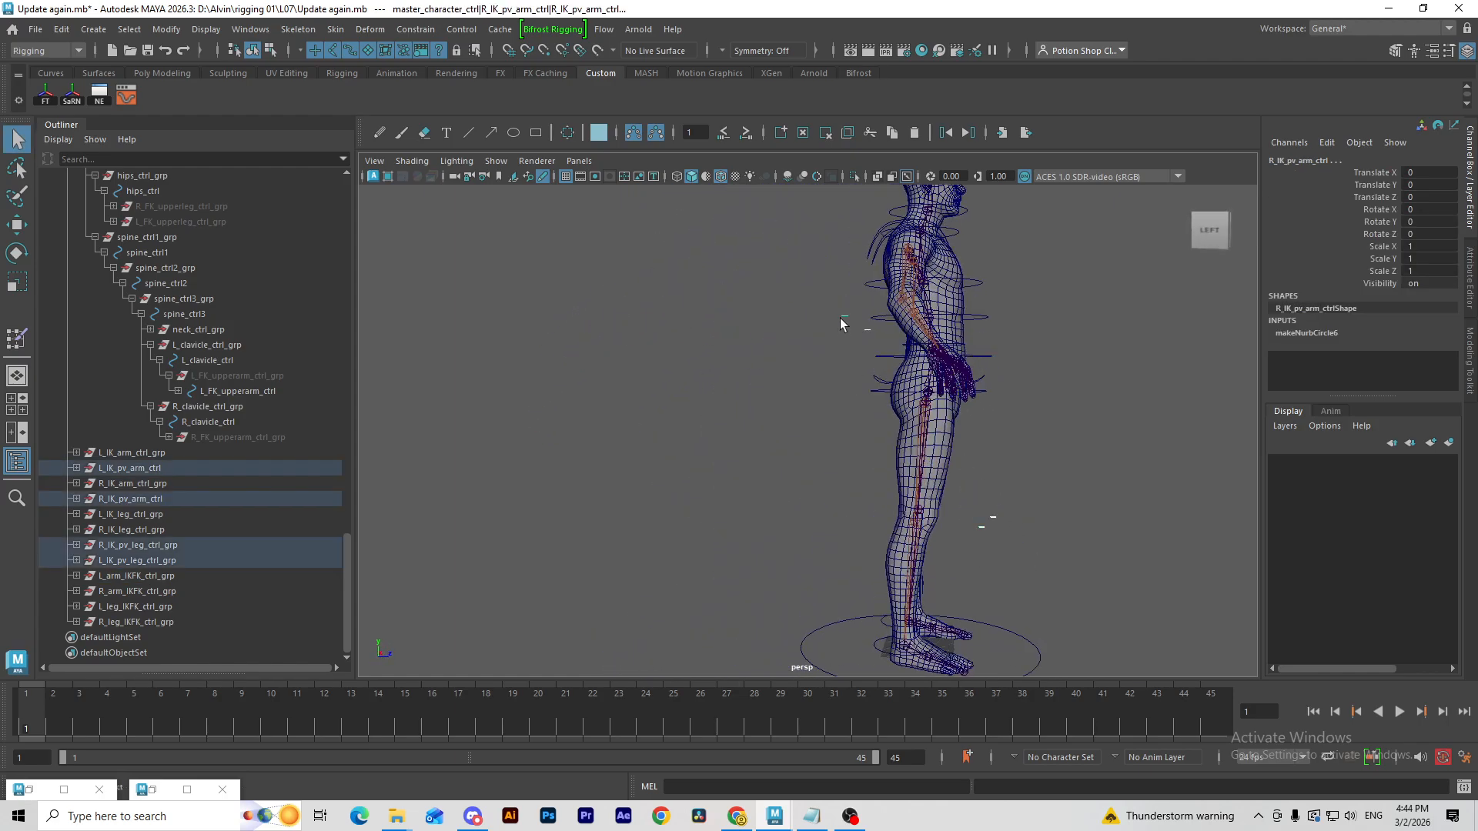
key(F8)
drag(842, 270, 1043, 565)
key(r)
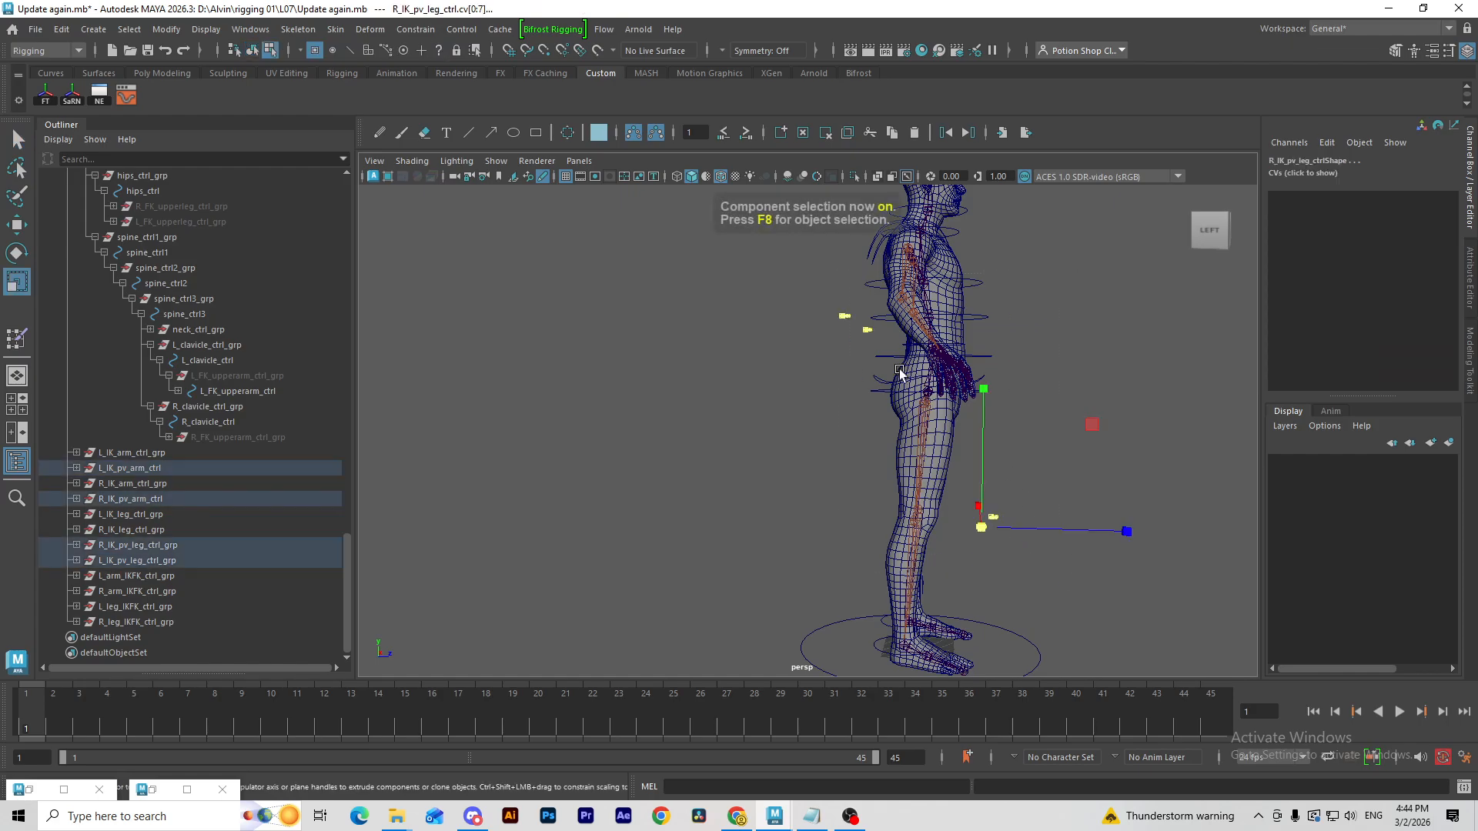
alt+drag(899, 373, 994, 378)
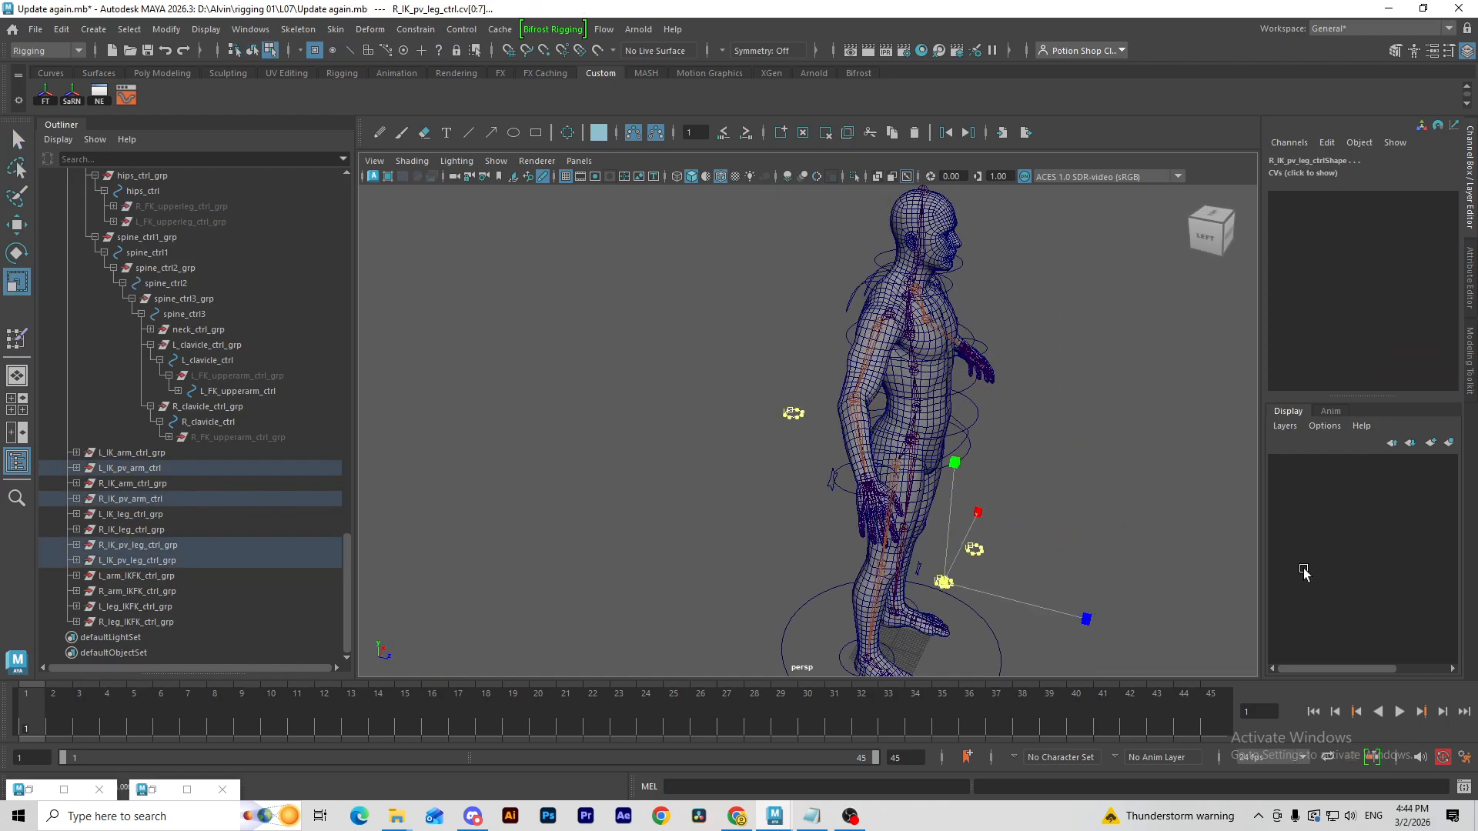
key(F8)
click(967, 518)
Step: Test the rig by moving the master character control sideways, and undo the move
alt+drag(966, 518, 812, 581)
scroll(844, 465, down, 2)
key(q)
drag(782, 602, 797, 676)
scroll(748, 522, down, 2)
key(w)
drag(783, 539, 878, 528)
key(ctrl+z)
Step: Test the left leg switch by setting the IKFK value of L_leg_IKFK_ctrl to 1 and returning it to IK
key(q)
click(865, 509)
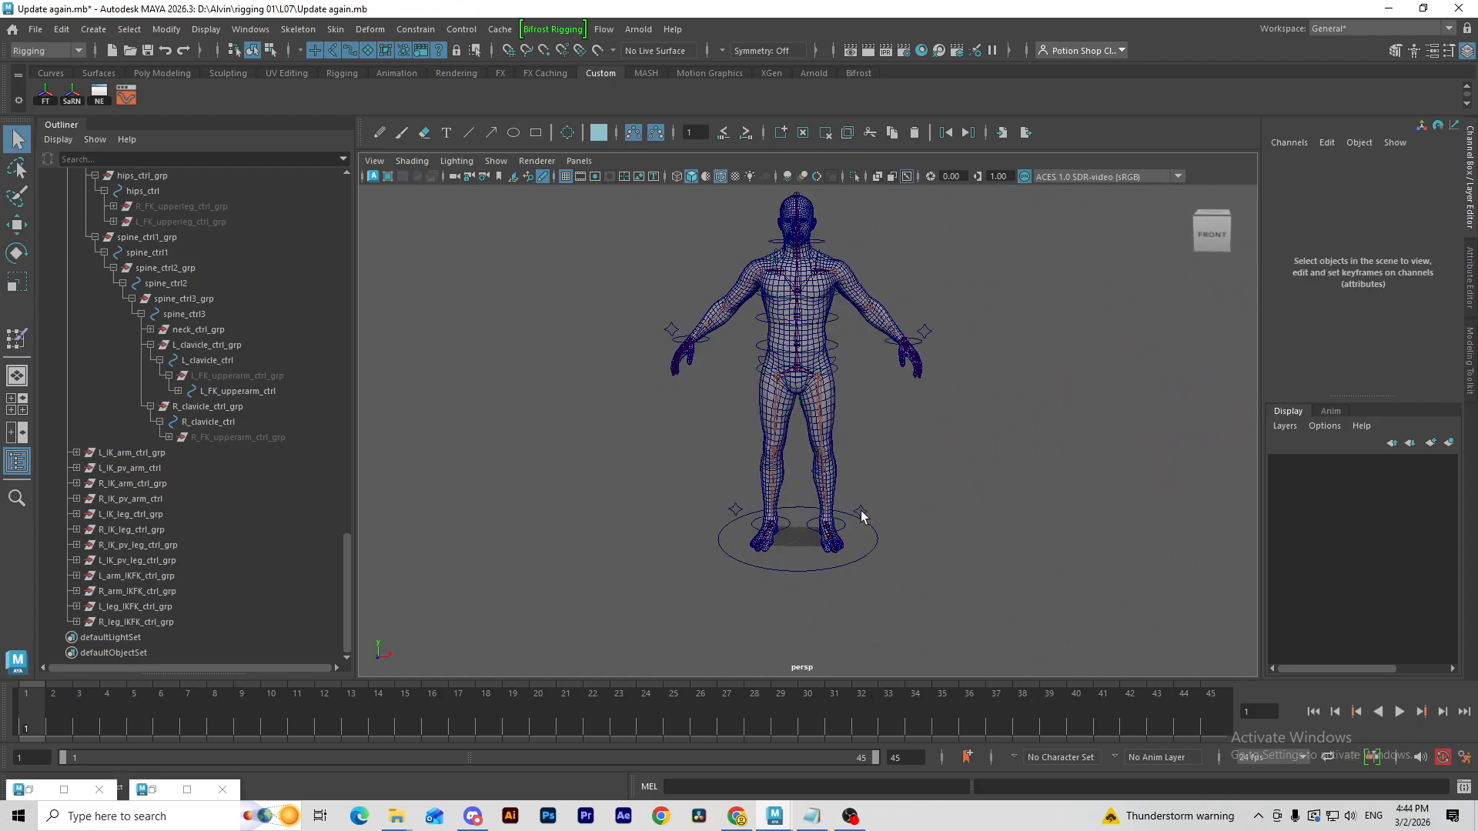
click(860, 512)
click(1389, 173)
middle_drag(1075, 334, 1039, 440)
scroll(935, 389, up, 5)
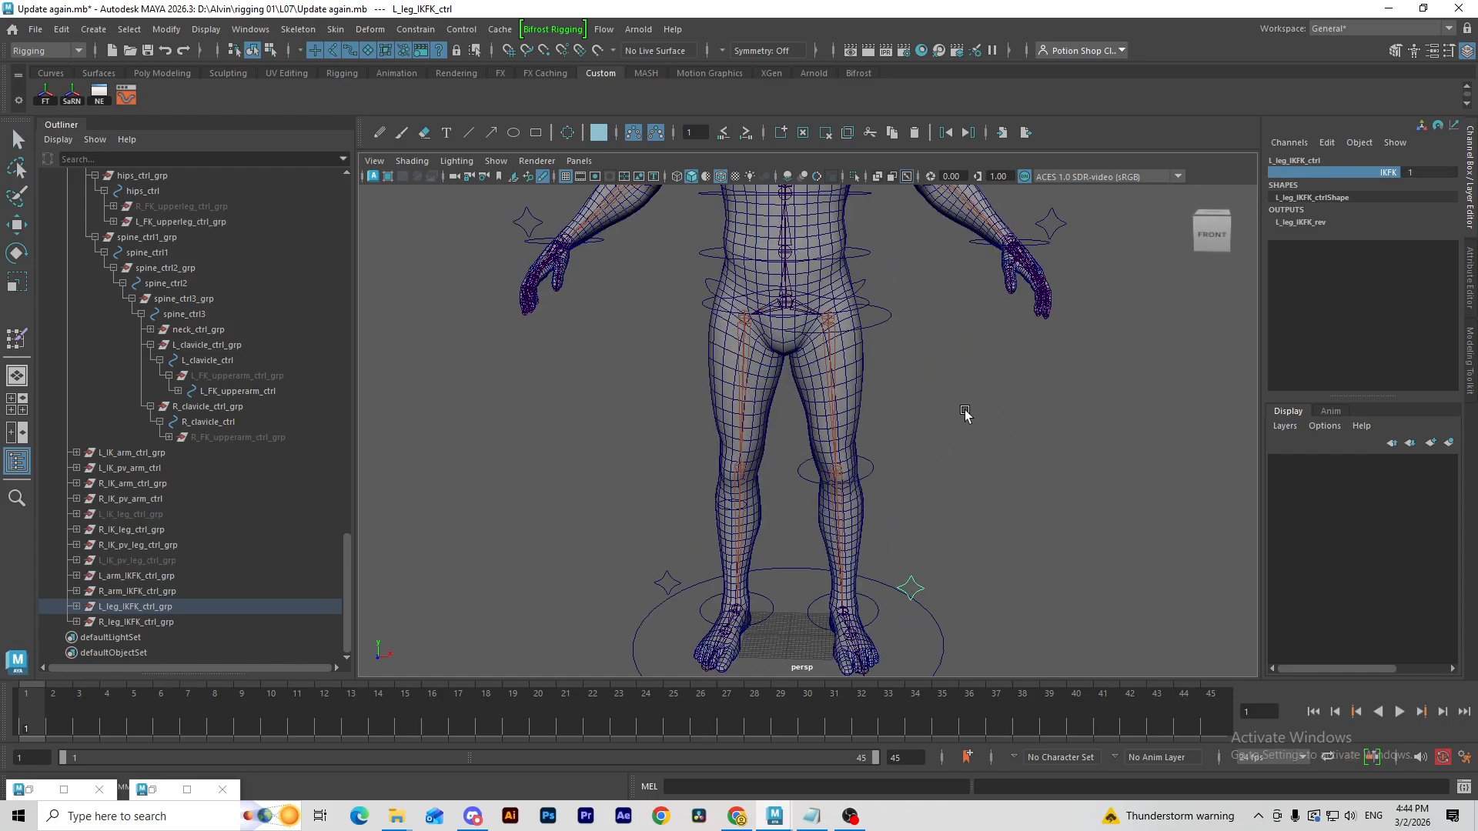
scroll(962, 414, down, 2)
alt+drag(916, 427, 908, 454)
middle_drag(870, 462, 662, 431)
Step: Clear the selection and collapse the cog_jnt and master_character_ctrl_grp hierarchies
alt+middle_drag(647, 285, 641, 373)
key(q)
click(619, 291)
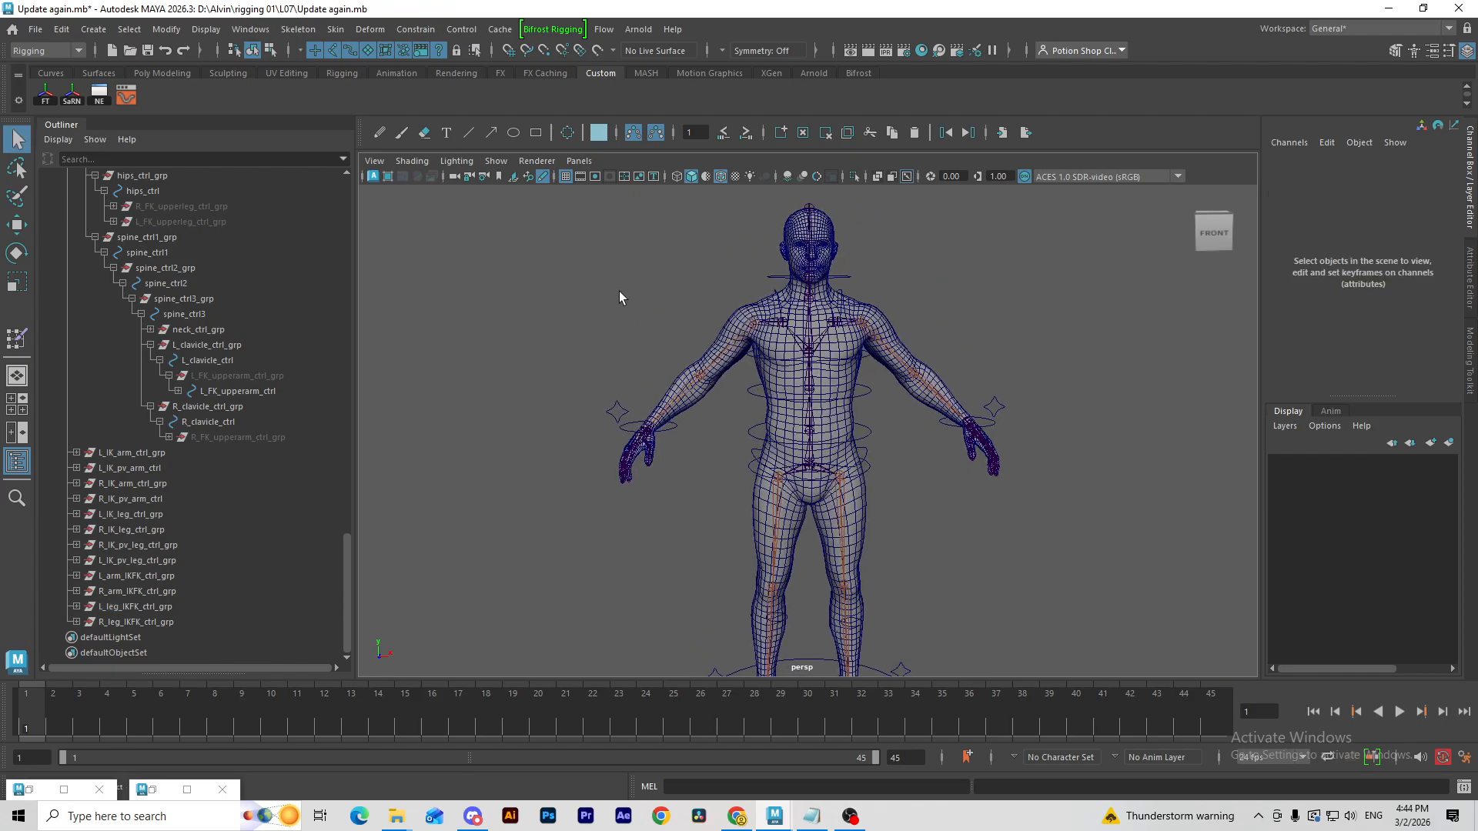
scroll(126, 297, up, 20)
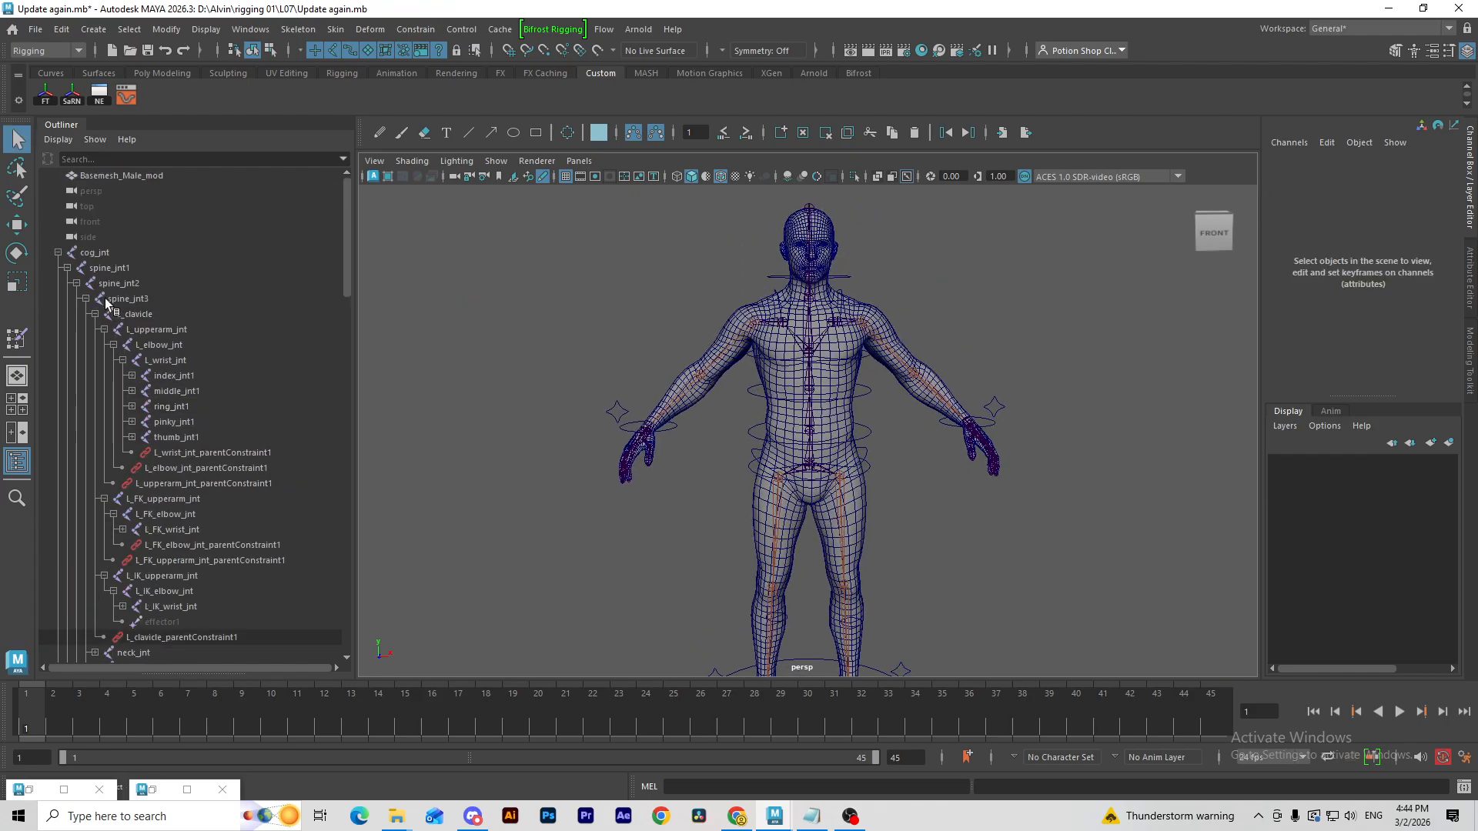
click(57, 252)
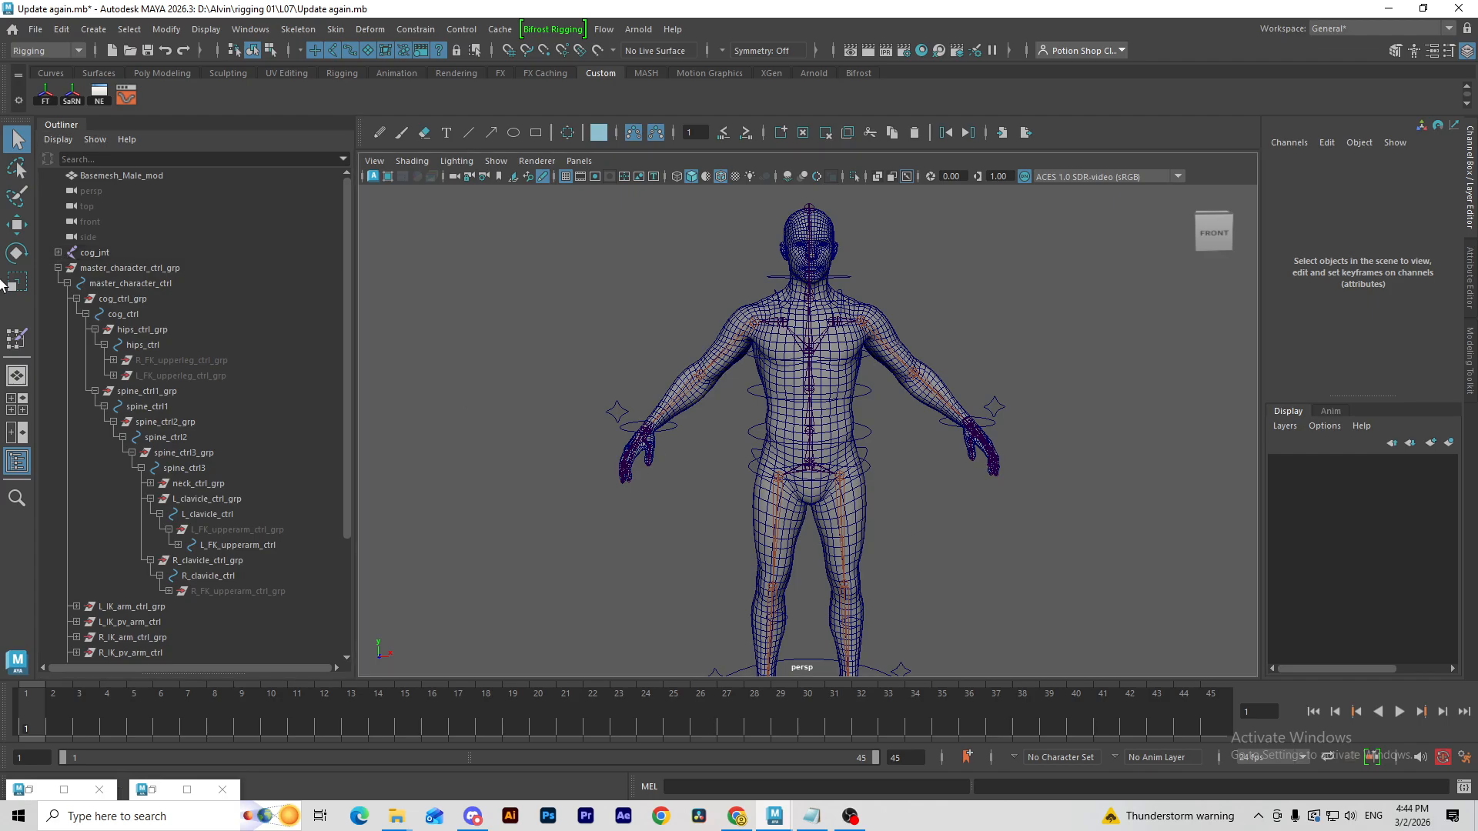
click(58, 268)
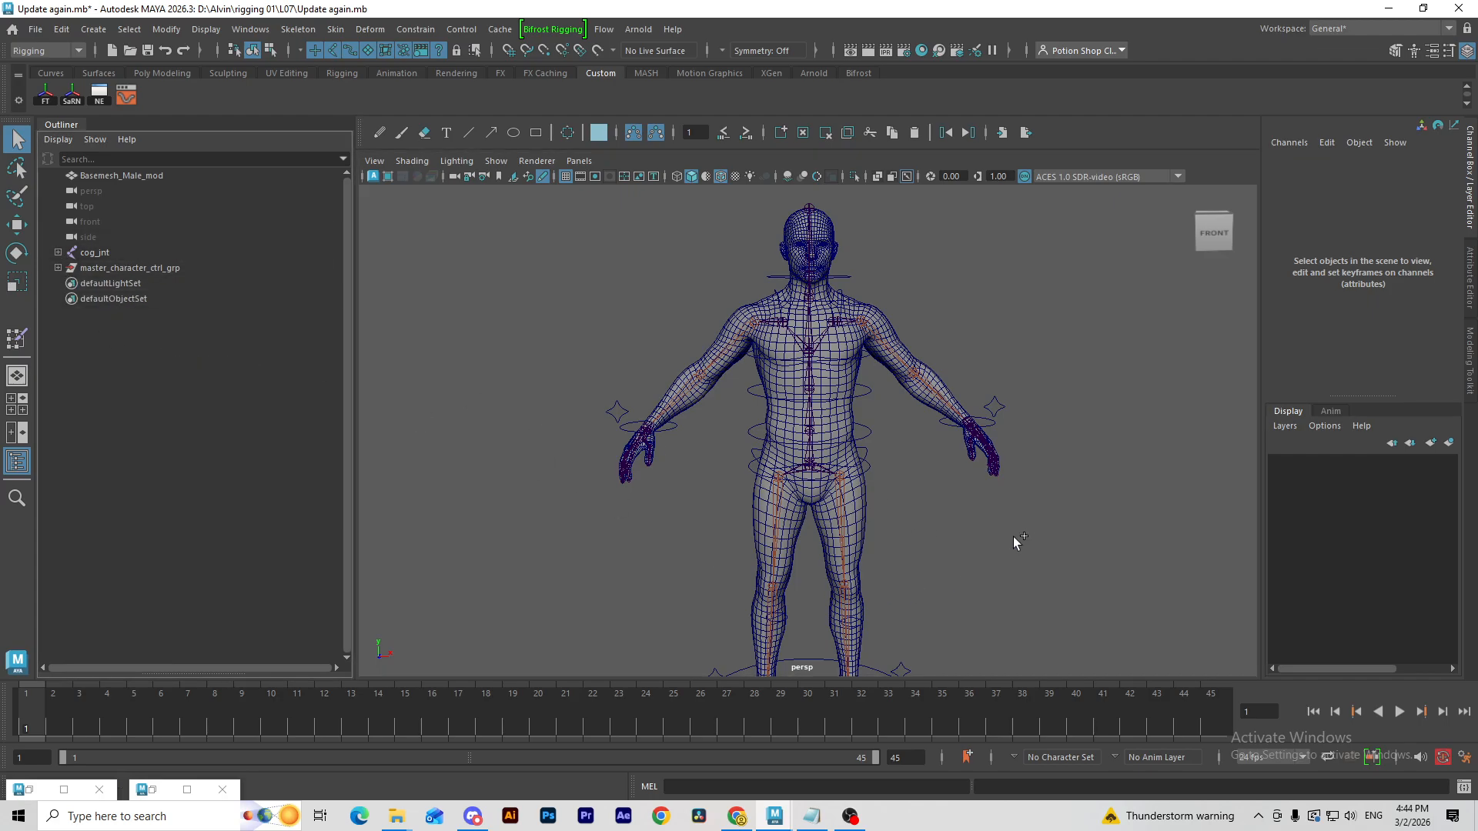
Step: Select the root joint cog_jnt and reveal its child joints in the hierarchy
scroll(950, 512, down, 1)
alt+middle_drag(972, 579, 880, 502)
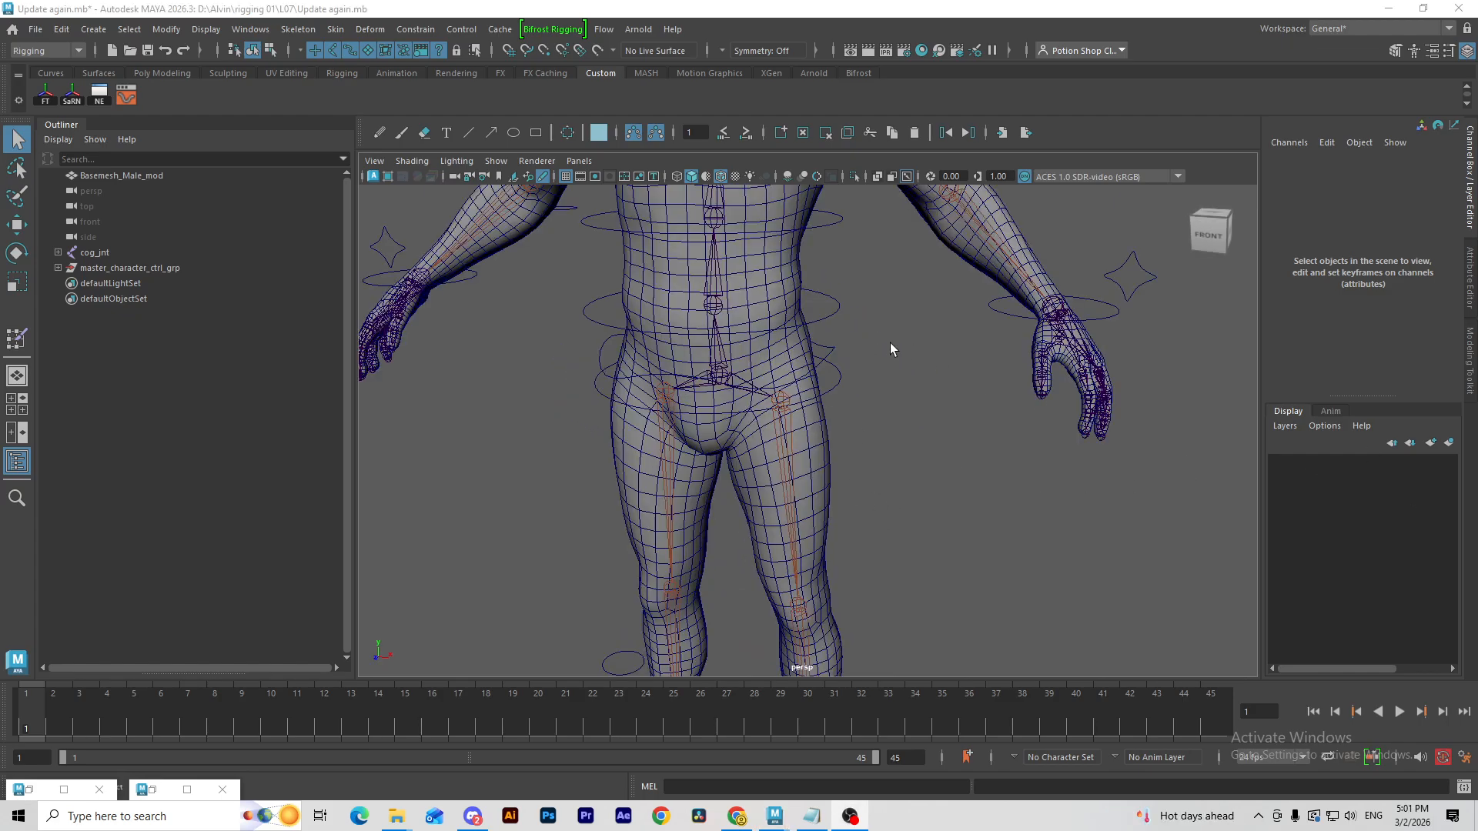
alt+middle_drag(909, 378, 930, 416)
scroll(930, 416, down, 2)
alt+drag(930, 415, 963, 393)
click(765, 426)
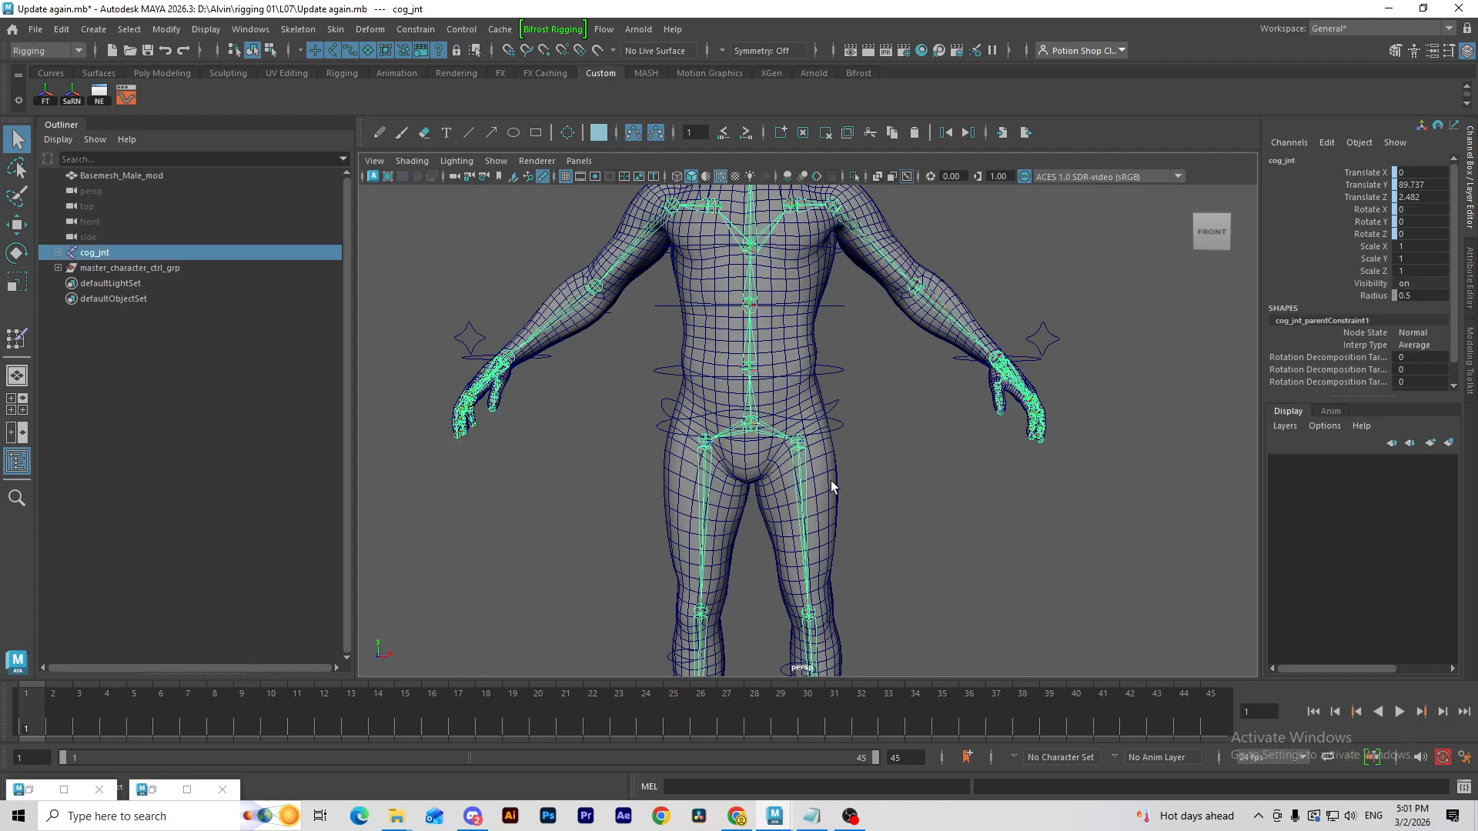
alt+drag(832, 486, 724, 404)
key(f)
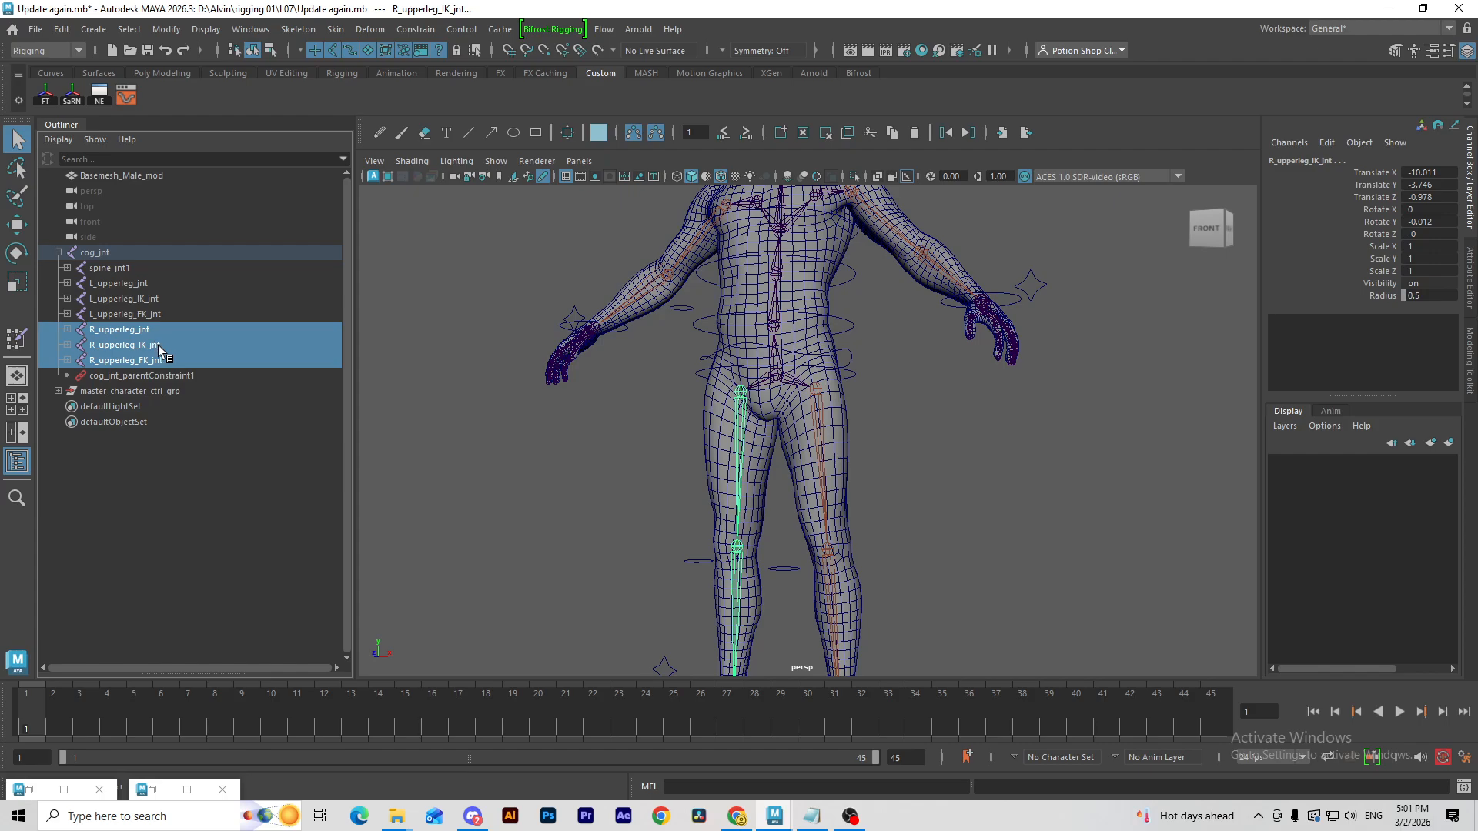
Step: Inspect the main, IK and FK upper leg joints under cog_jnt by selecting them for each leg
ctrl+click(154, 330)
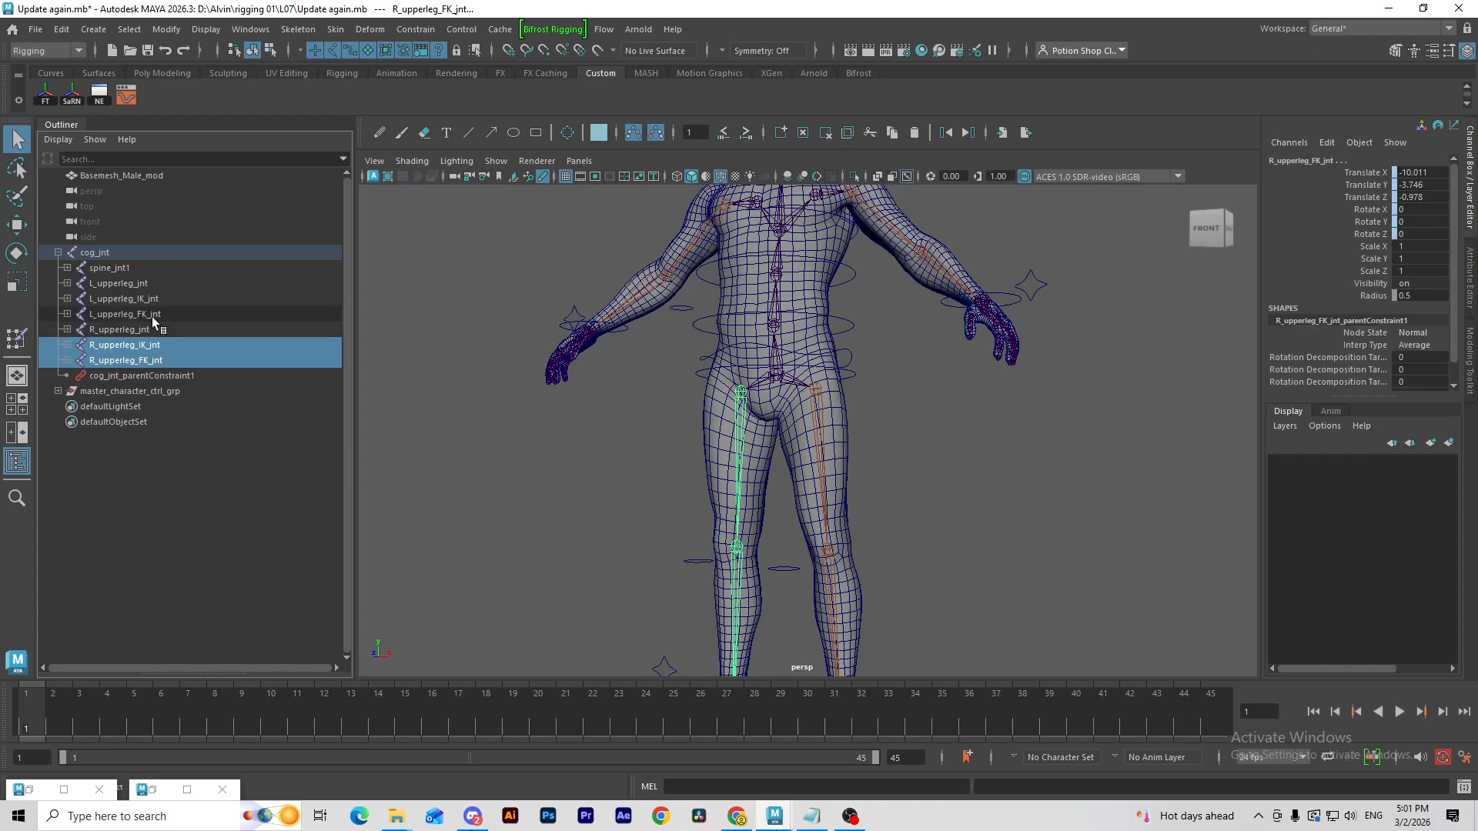
click(146, 329)
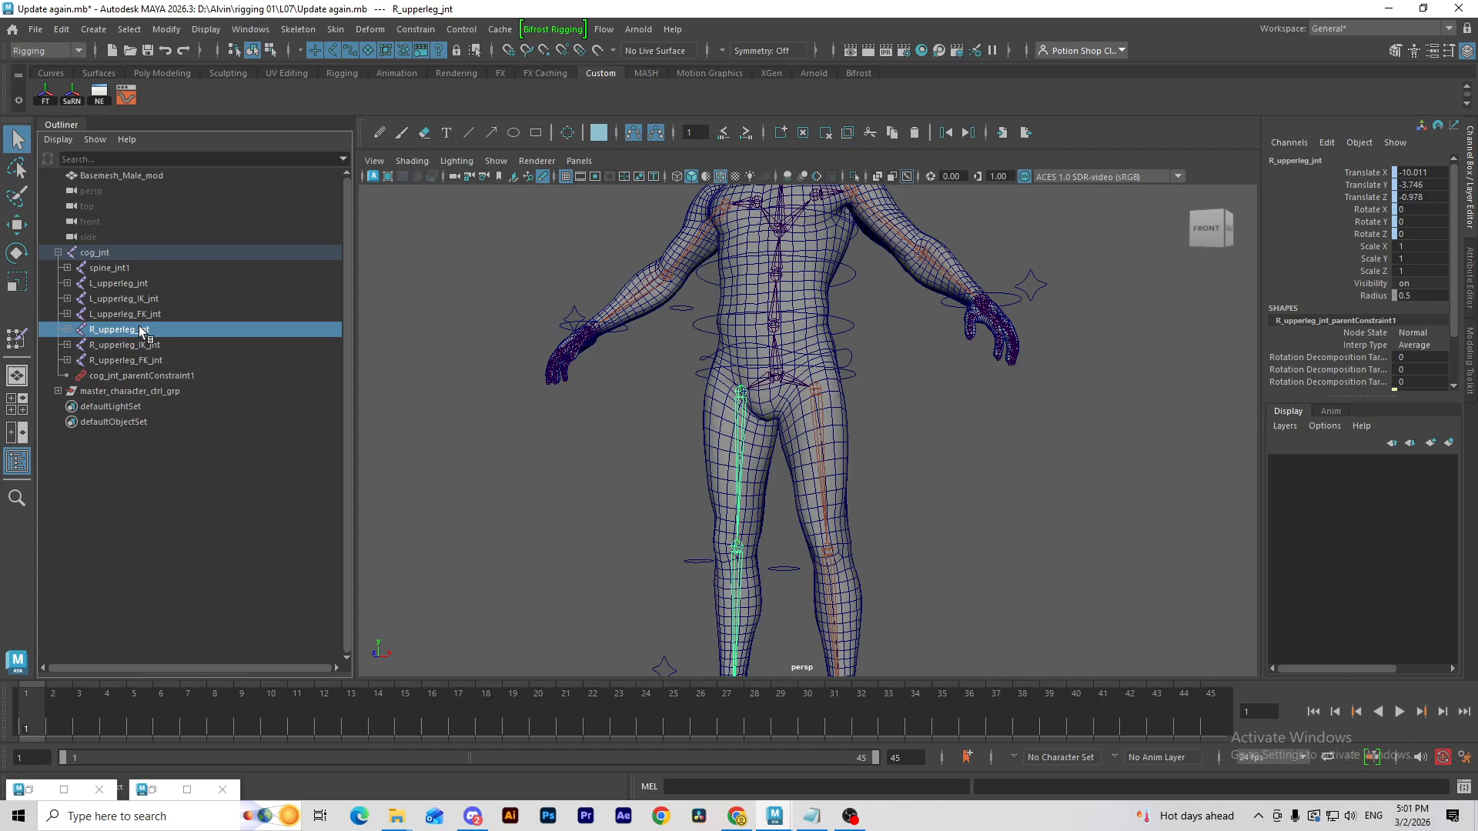
alt+drag(677, 435, 713, 447)
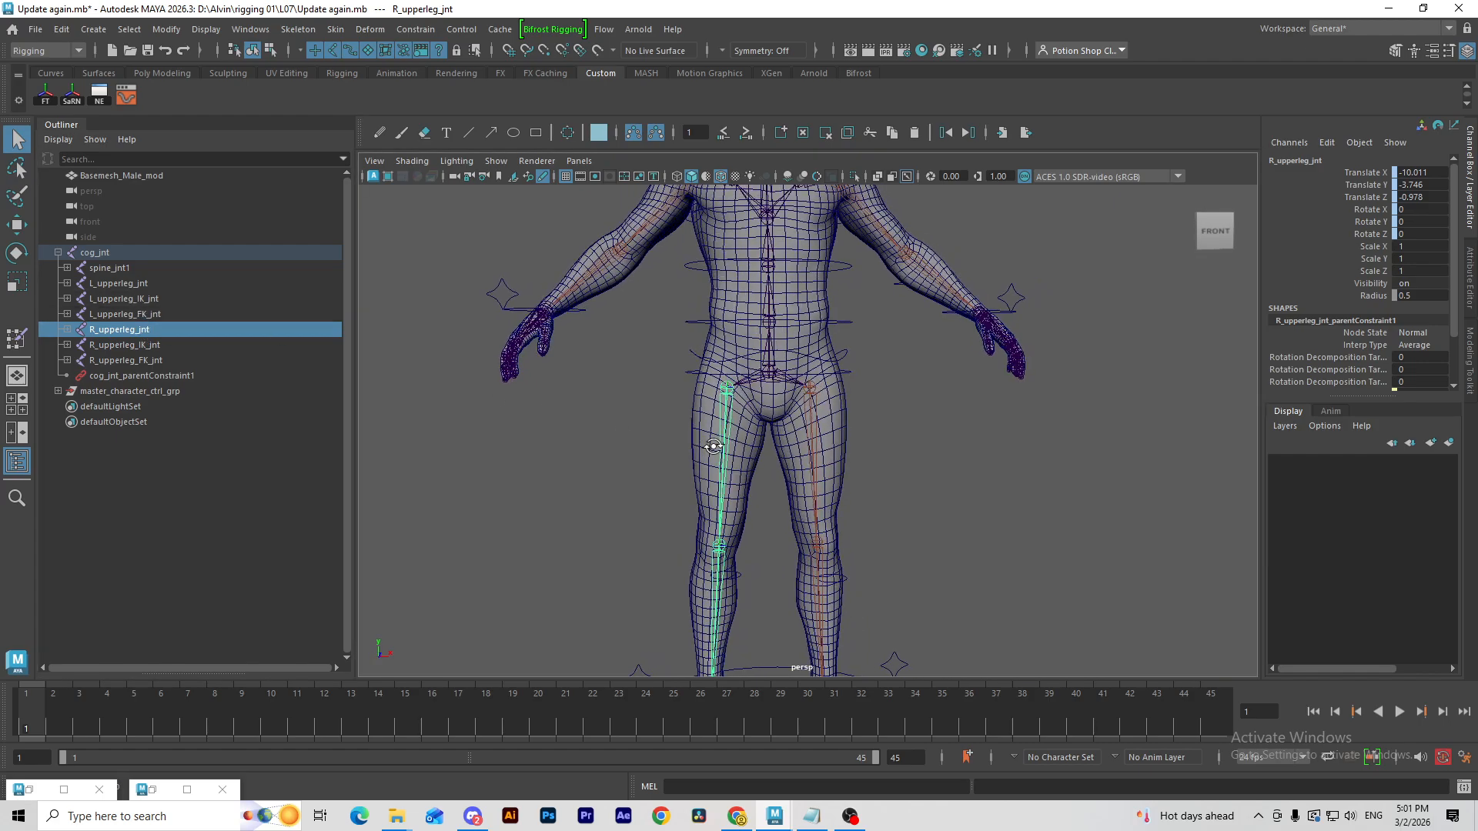
click(160, 299)
ctrl+click(157, 314)
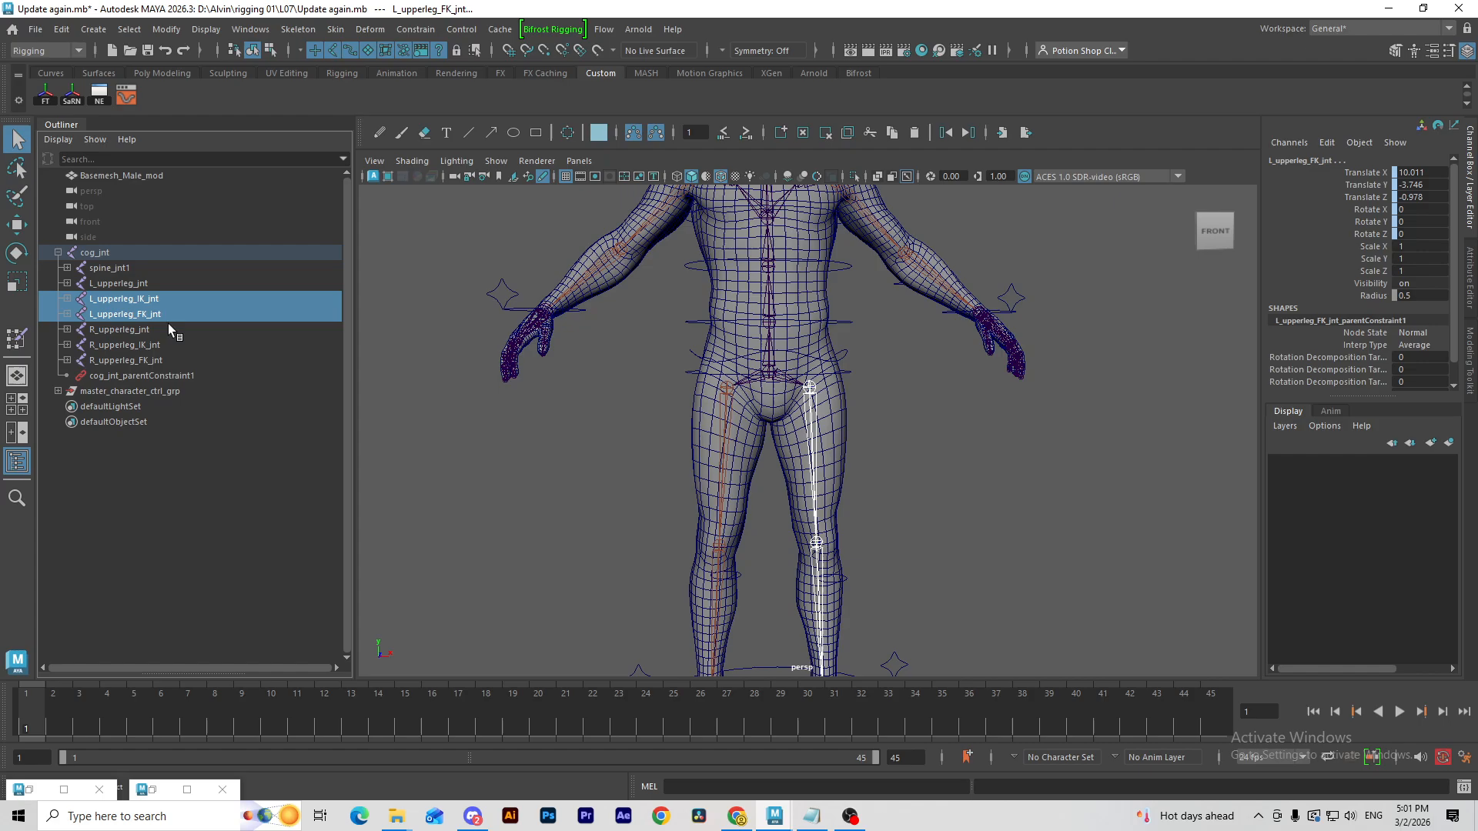
scroll(709, 331, up, 3)
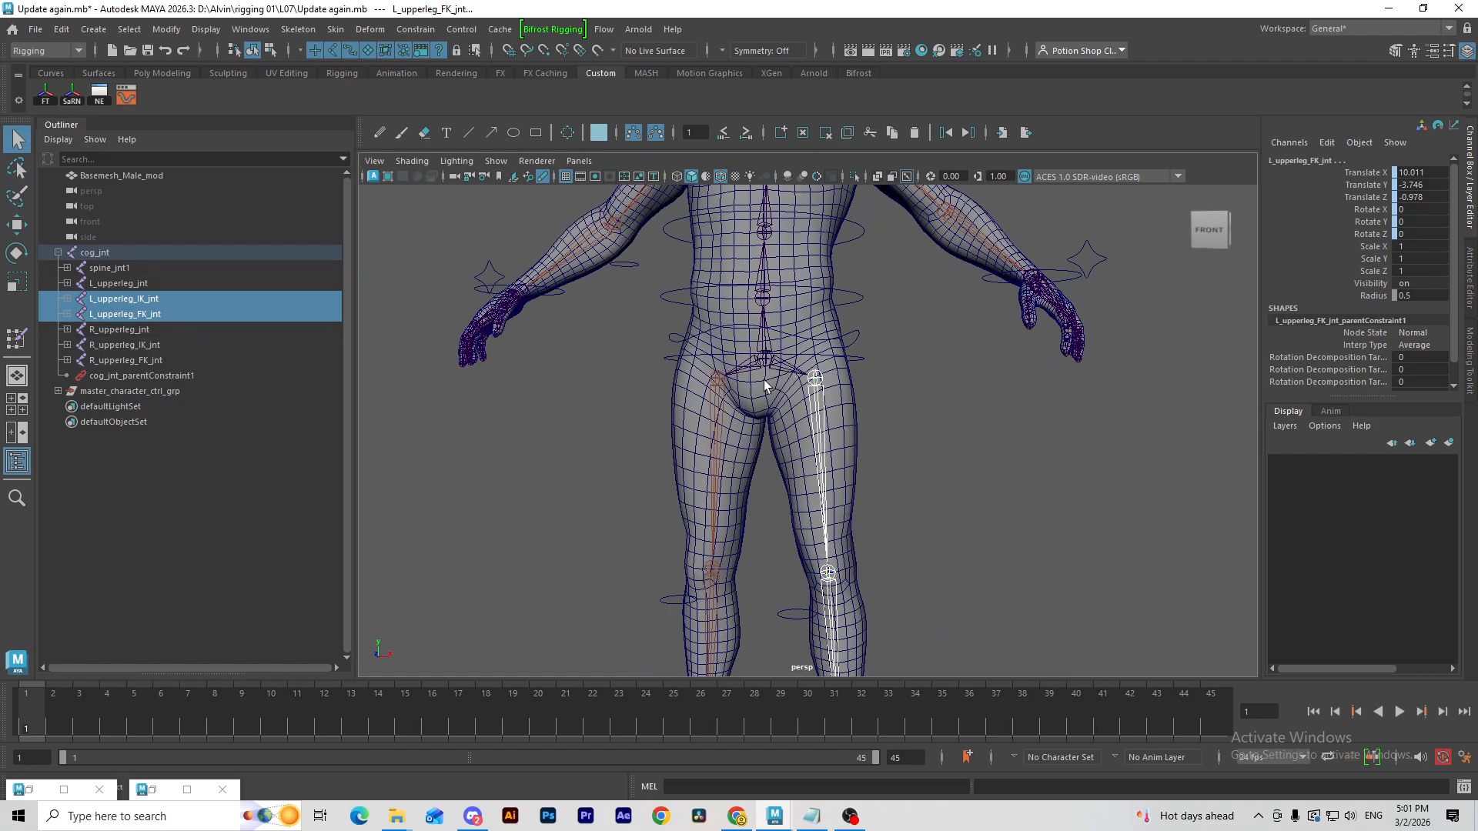
click(764, 467)
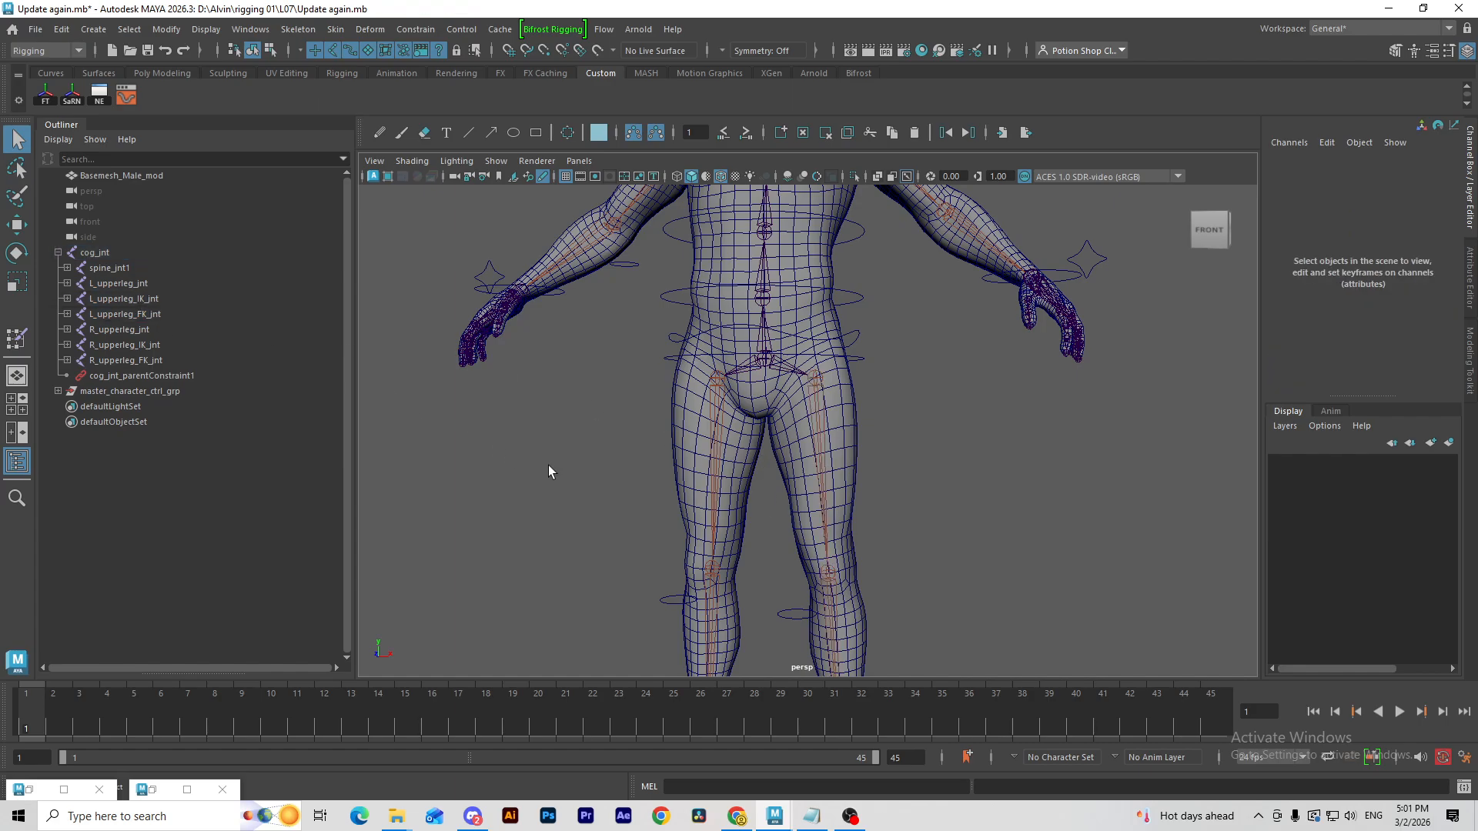
Step: Select the IK and FK upper leg joints of both legs under cog_jnt, leaving out the main upper leg joints
alt+drag(772, 489, 782, 495)
drag(666, 439, 870, 492)
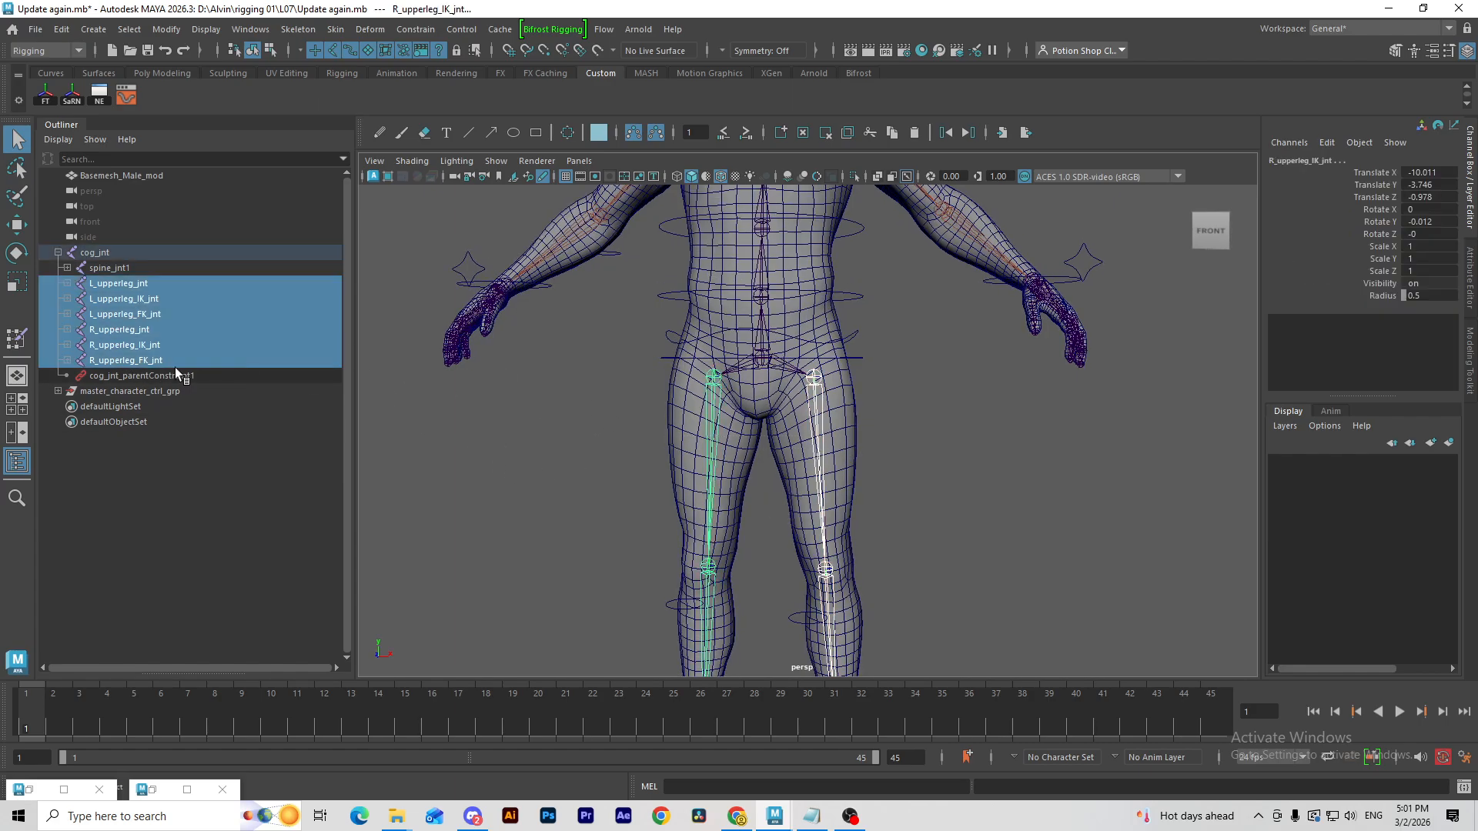
drag(155, 343, 154, 360)
ctrl+drag(160, 308, 161, 302)
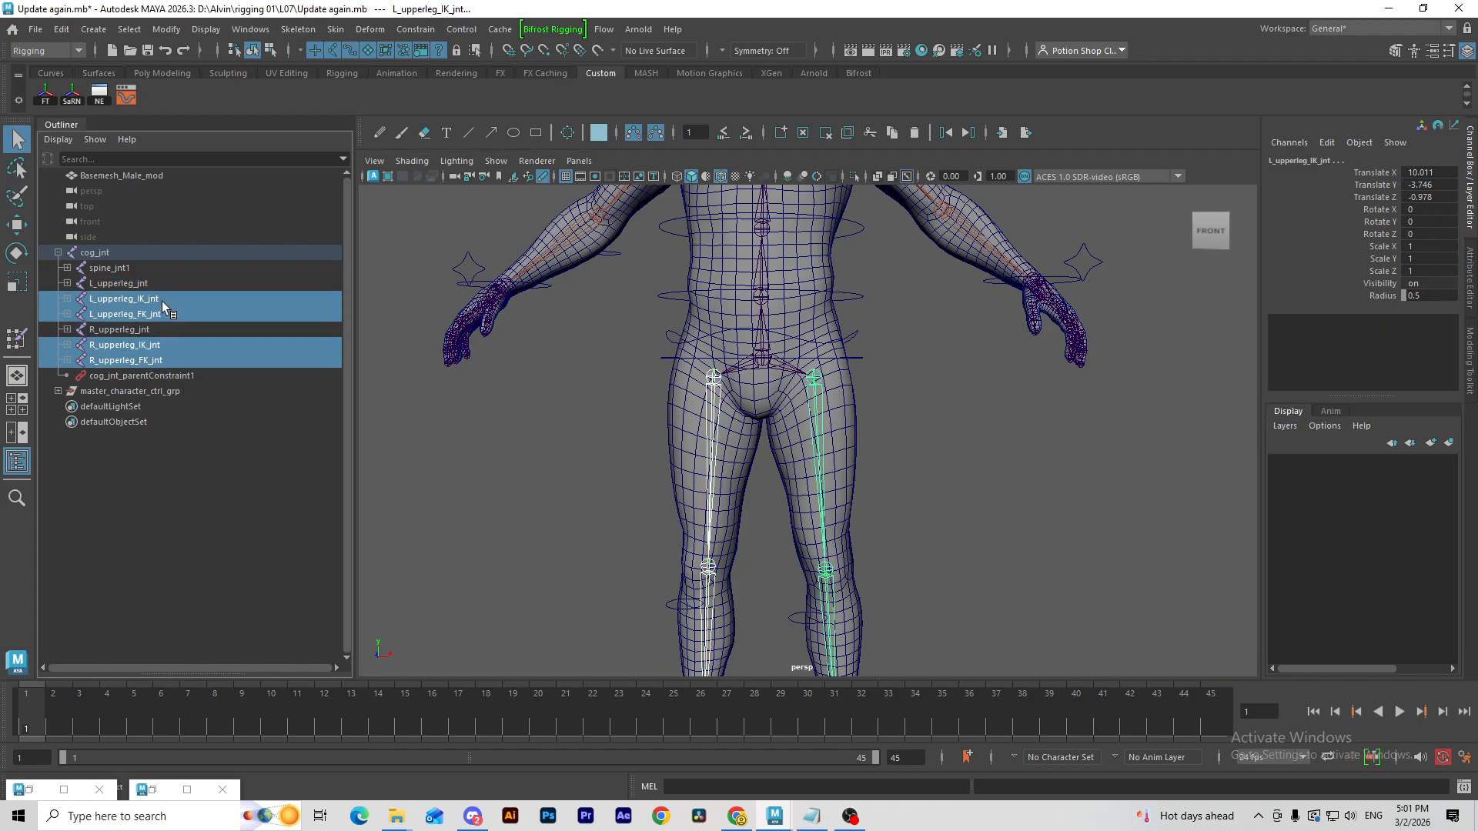
alt+drag(614, 383, 593, 379)
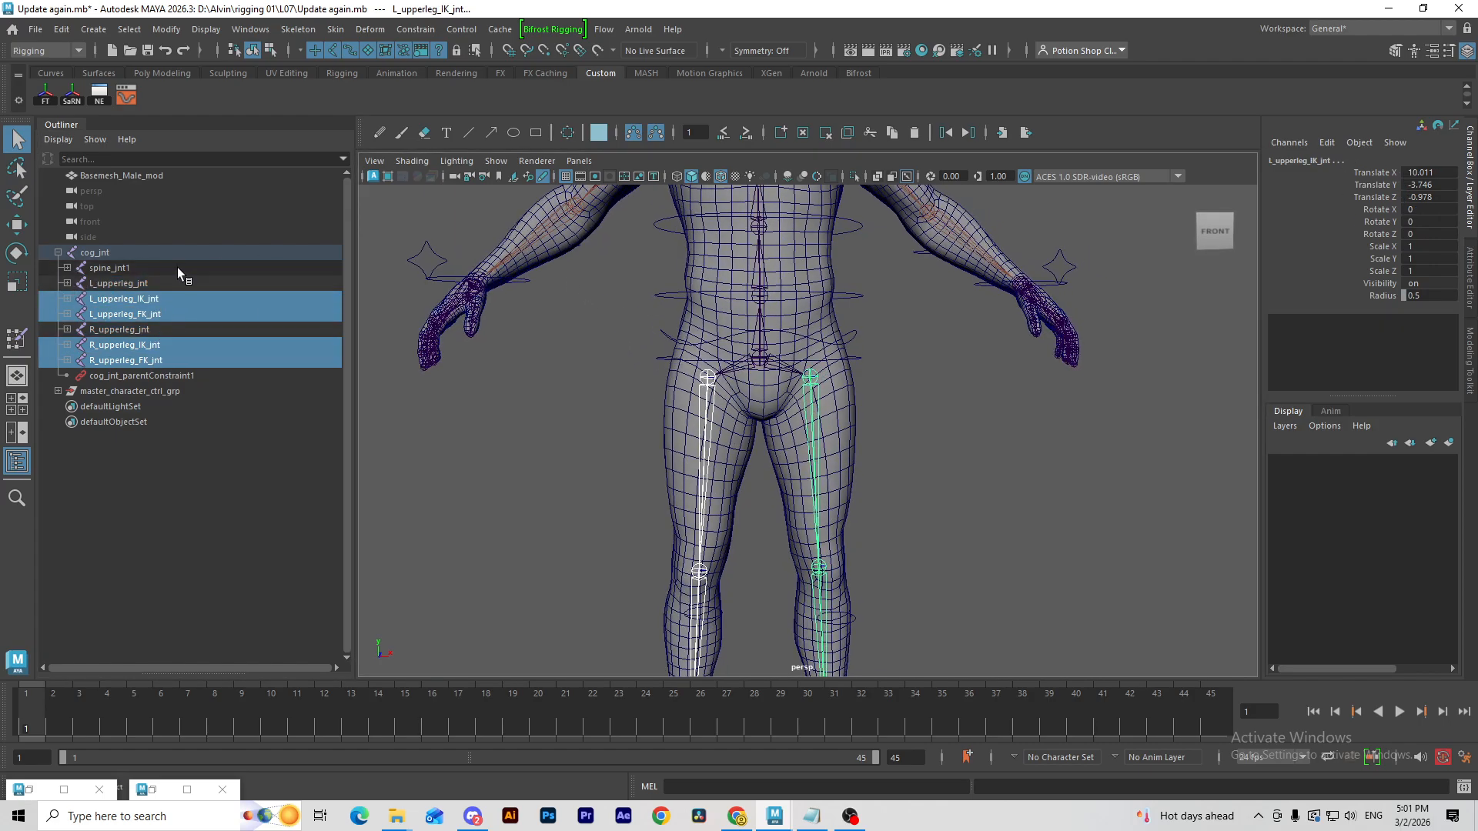
Step: Expand the spine joint chain and both clavicles to reveal the main, FK and IK upper arm joints
click(67, 268)
click(76, 283)
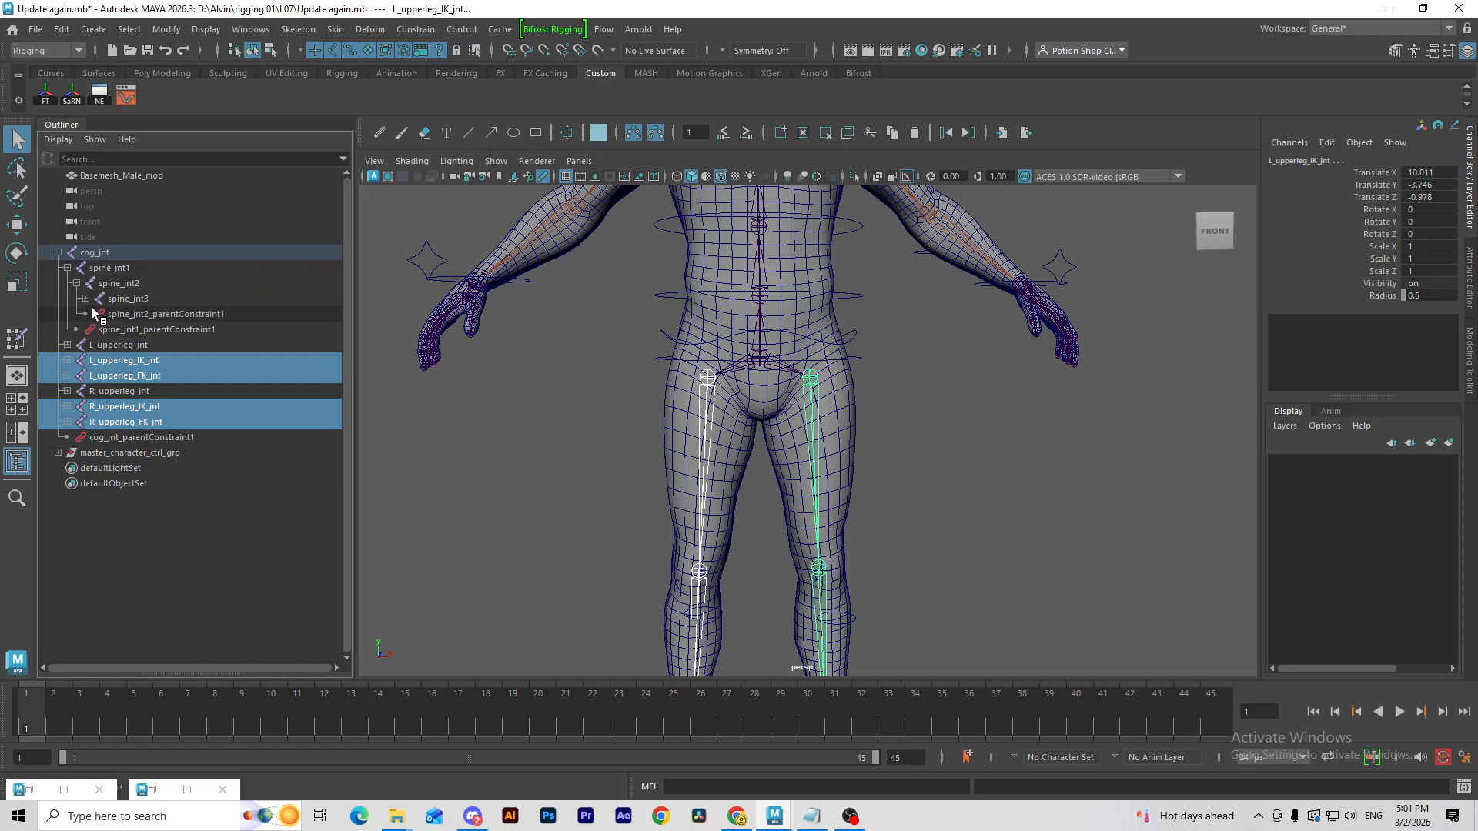
click(85, 299)
click(95, 314)
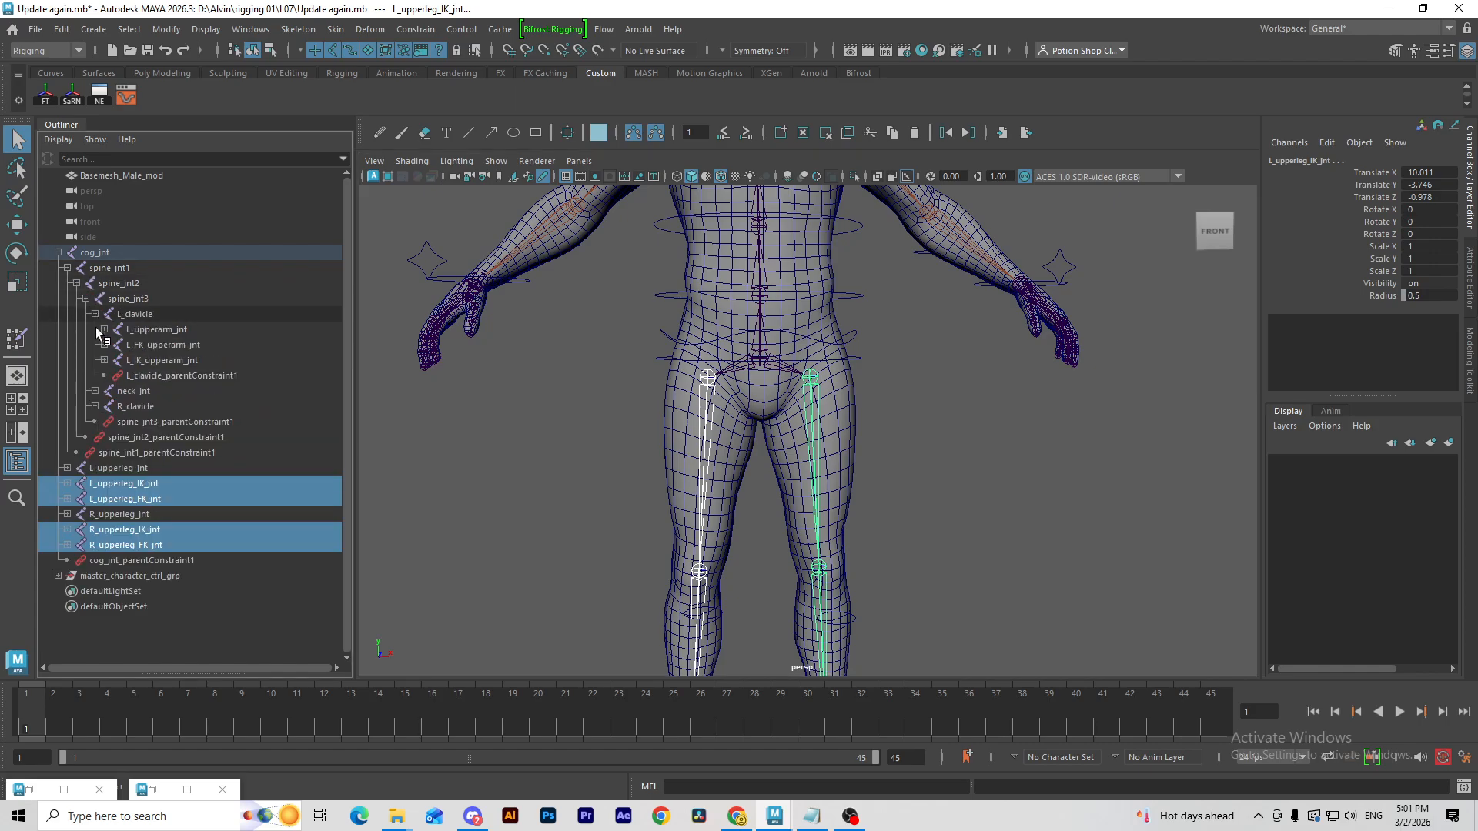
click(85, 408)
click(95, 406)
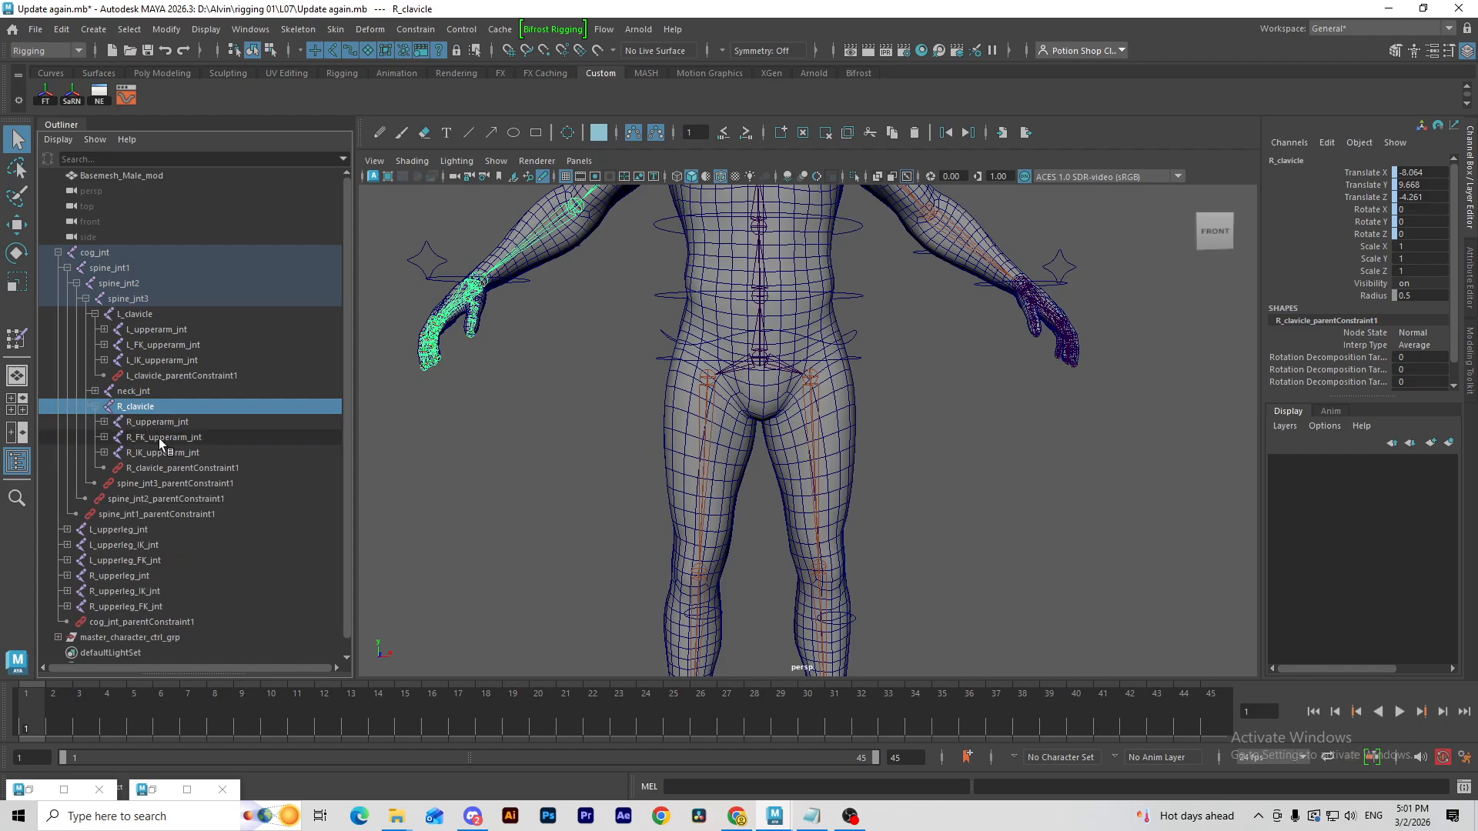
Step: Unparent the FK and IK upper arm and upper leg joints of both sides from the main skeleton
drag(160, 438, 165, 453)
ctrl+drag(160, 344, 162, 360)
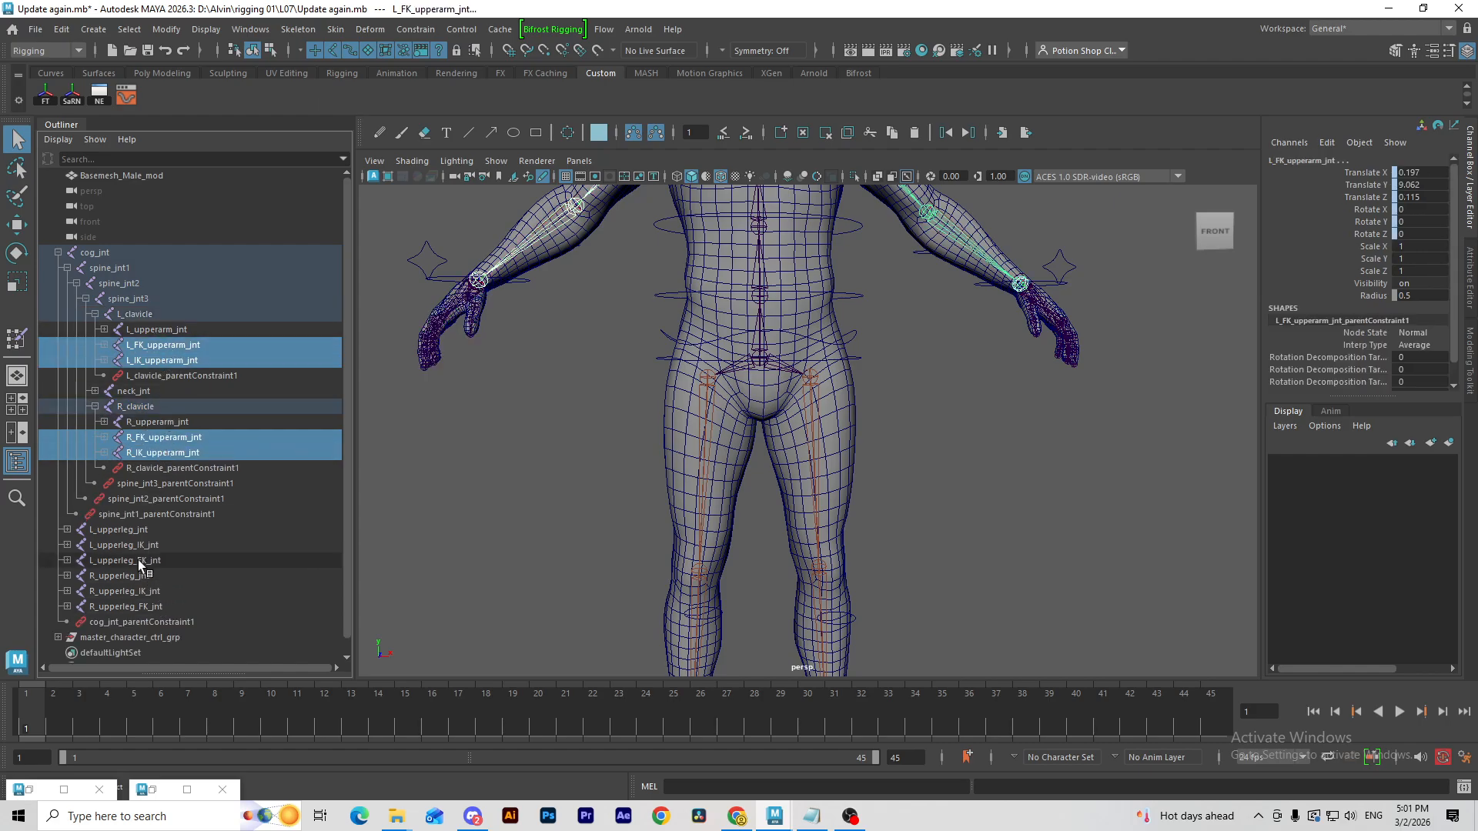
ctrl+click(149, 550)
ctrl+click(127, 561)
ctrl+click(127, 591)
ctrl+click(127, 607)
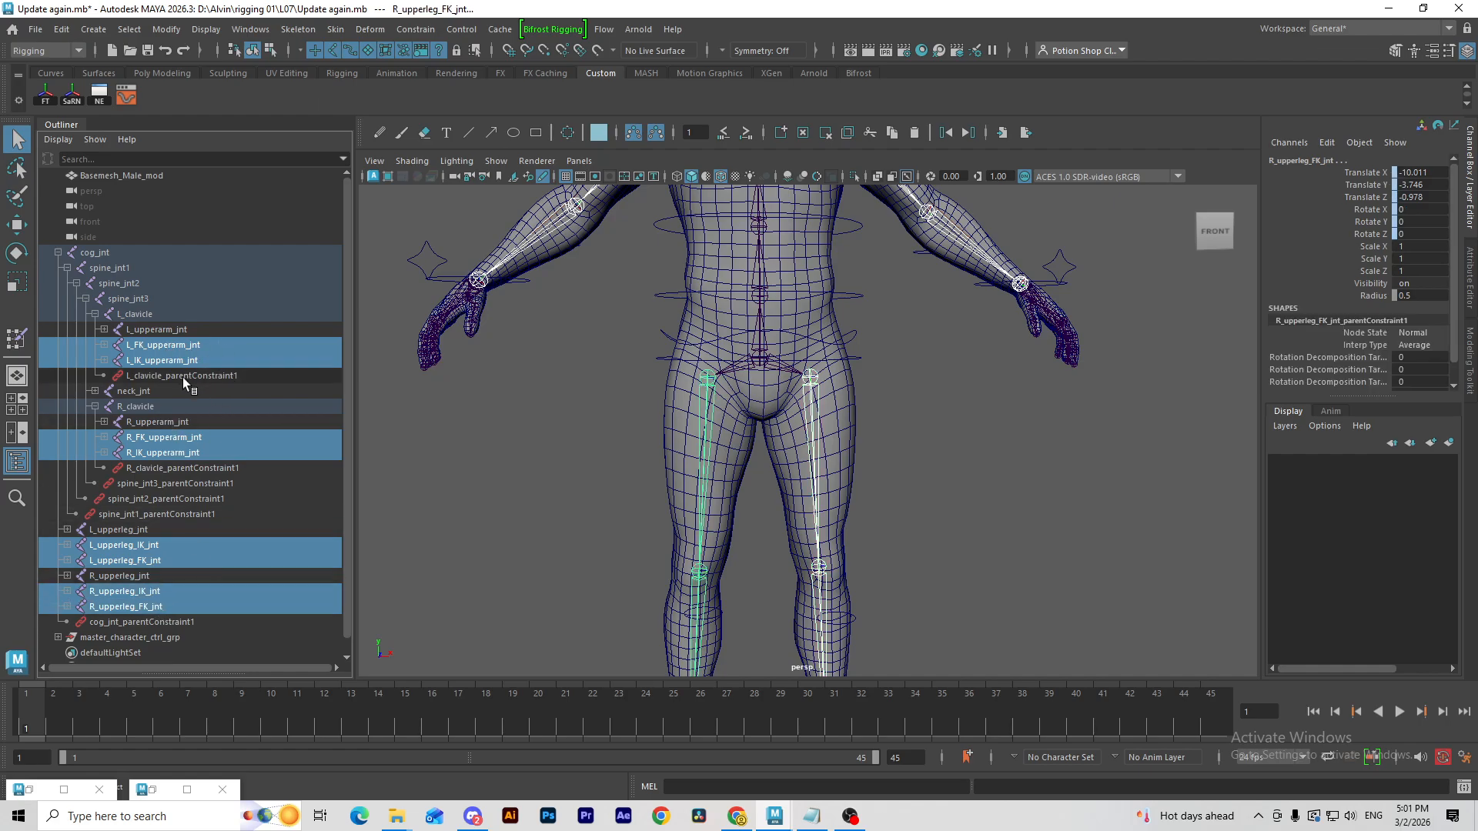
key(shift+p)
Step: Review the eight unparented IK and FK joints by selecting them together in the hierarchy, and clear the selection
click(112, 516)
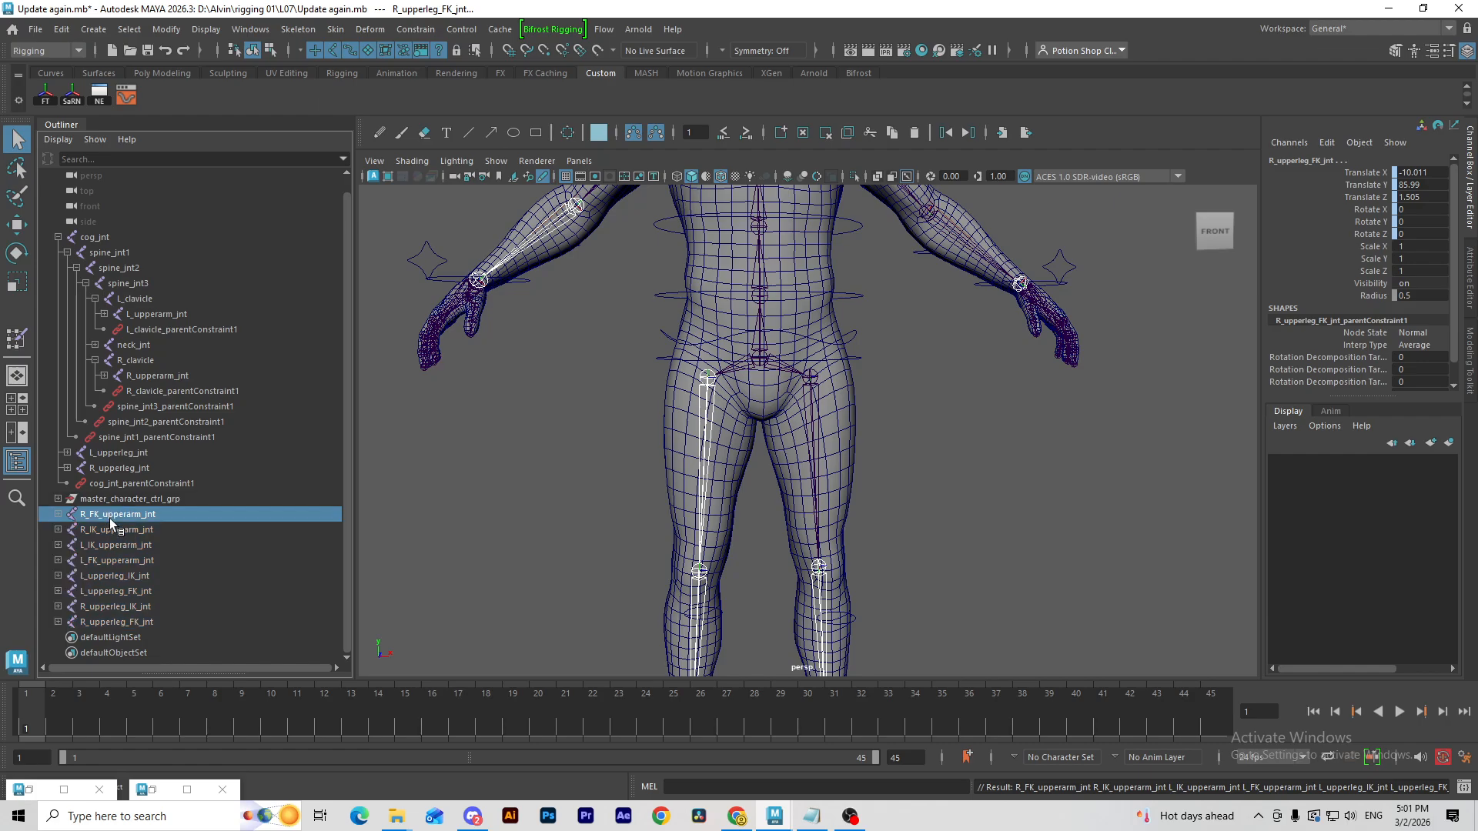
drag(109, 520, 121, 630)
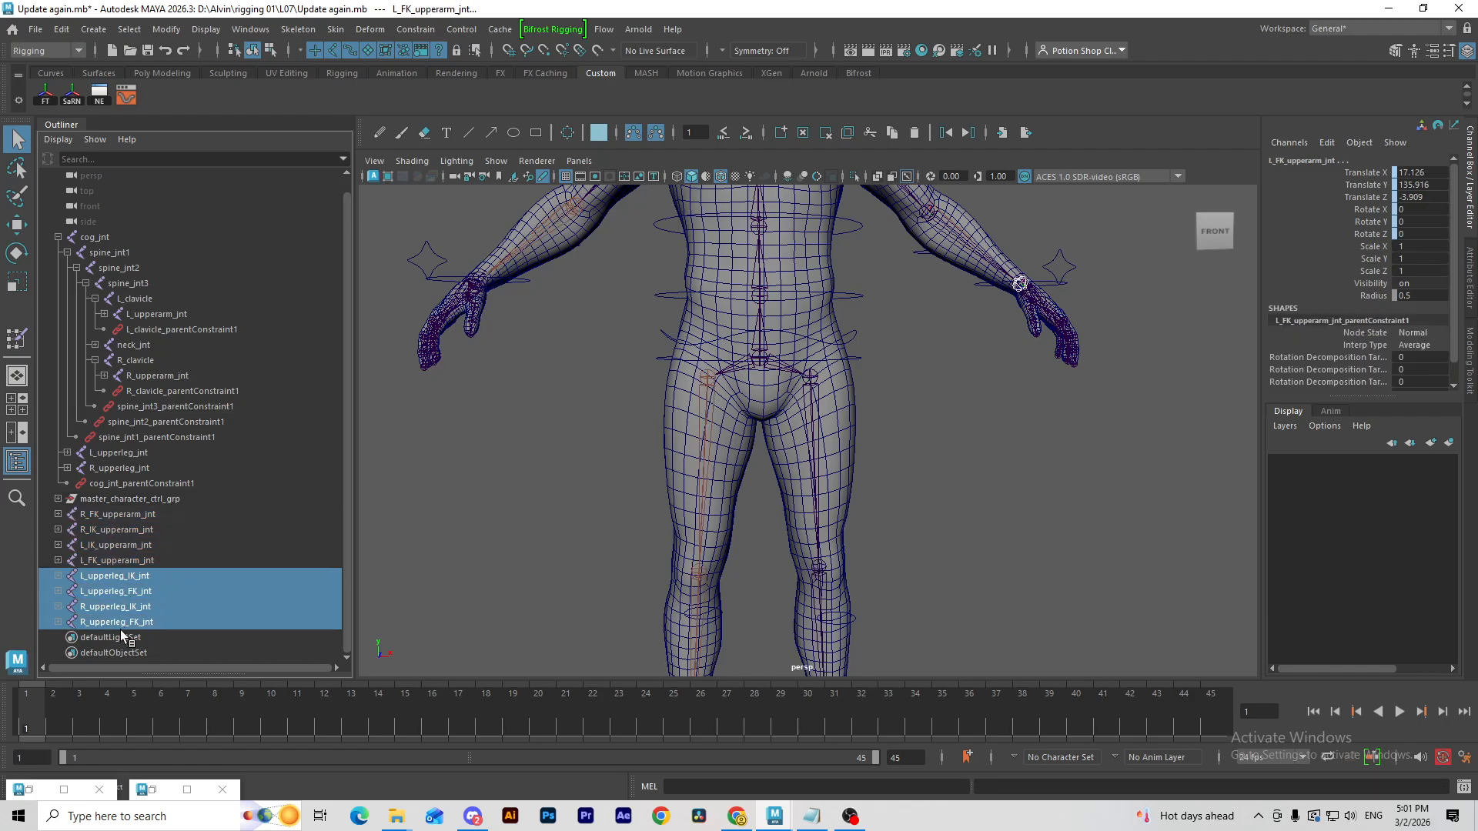
drag(146, 514, 161, 622)
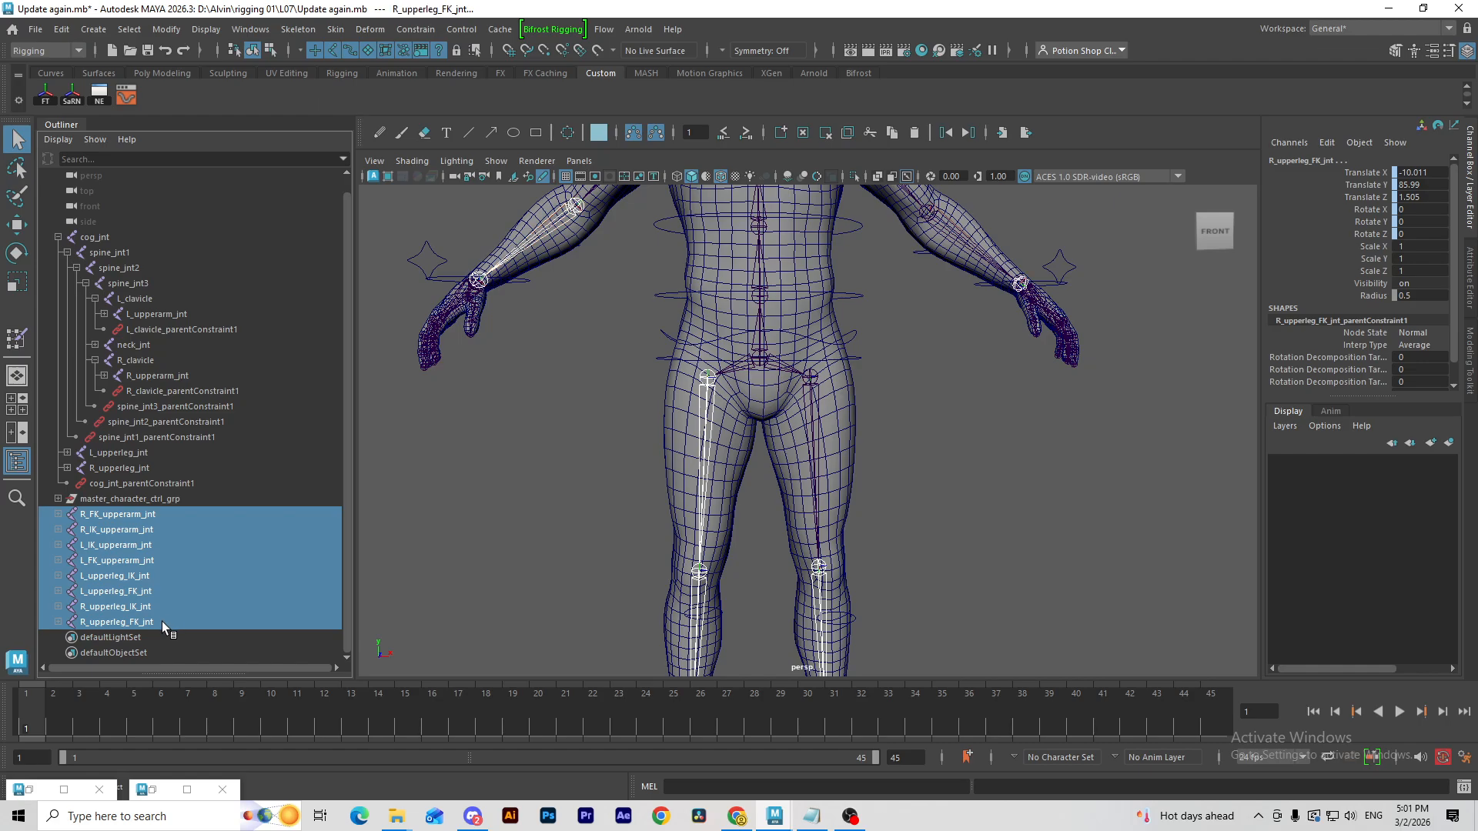
click(492, 460)
Step: Select cog_jnt together with the body mesh and open the Bind Skin options
click(96, 237)
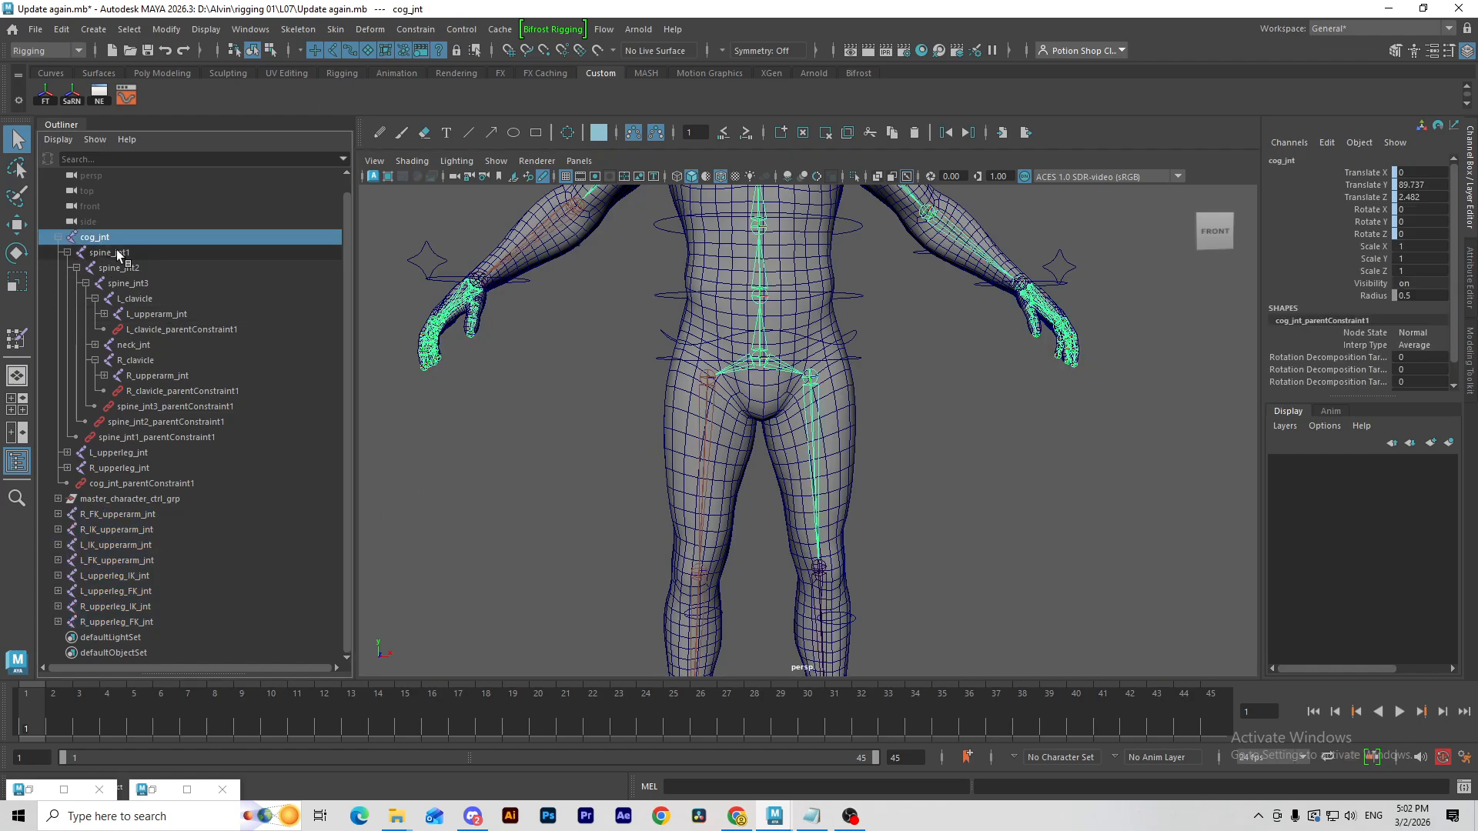
scroll(603, 462, down, 1)
alt+drag(763, 449, 753, 441)
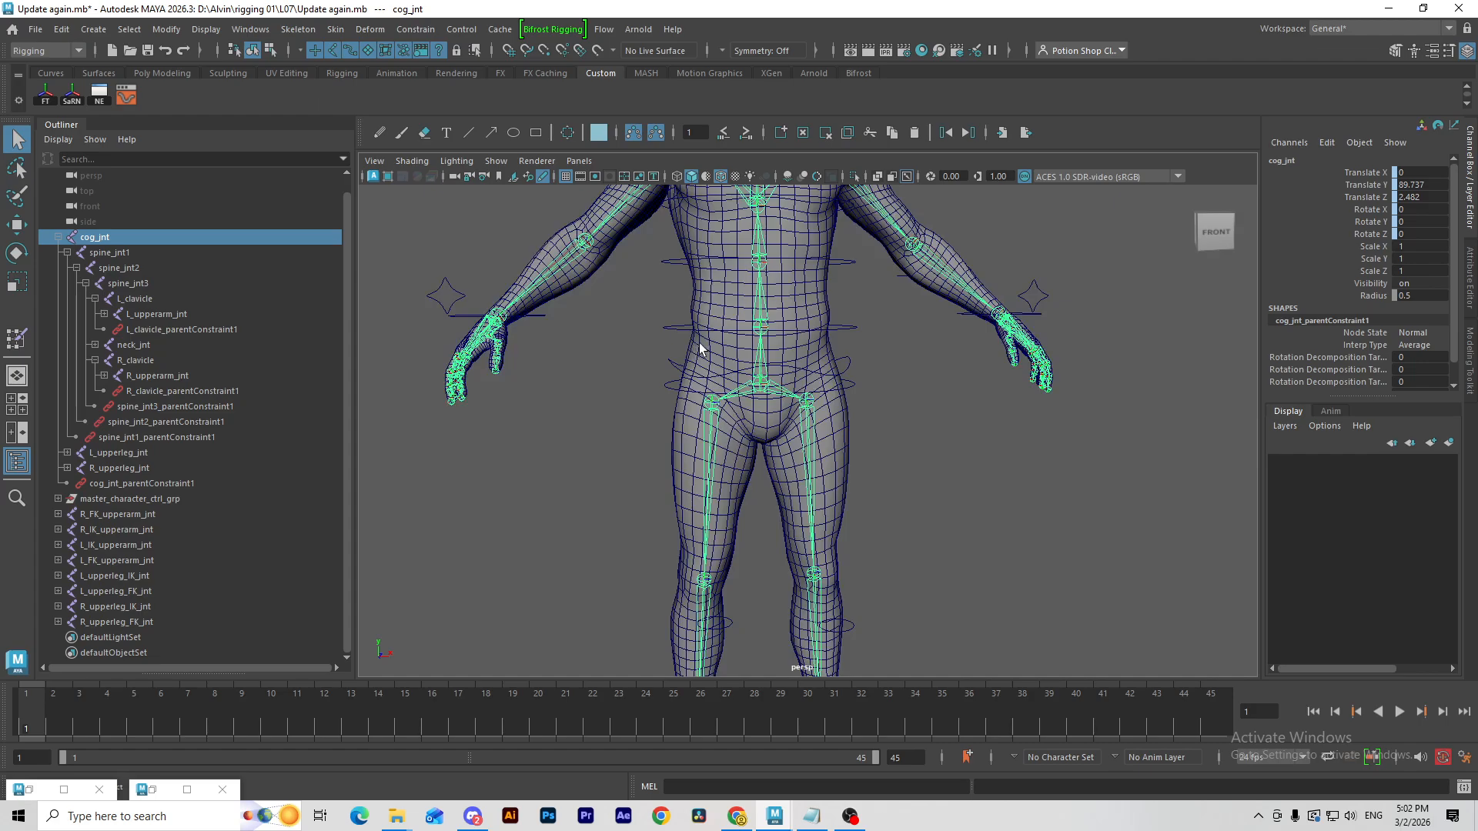
click(700, 350)
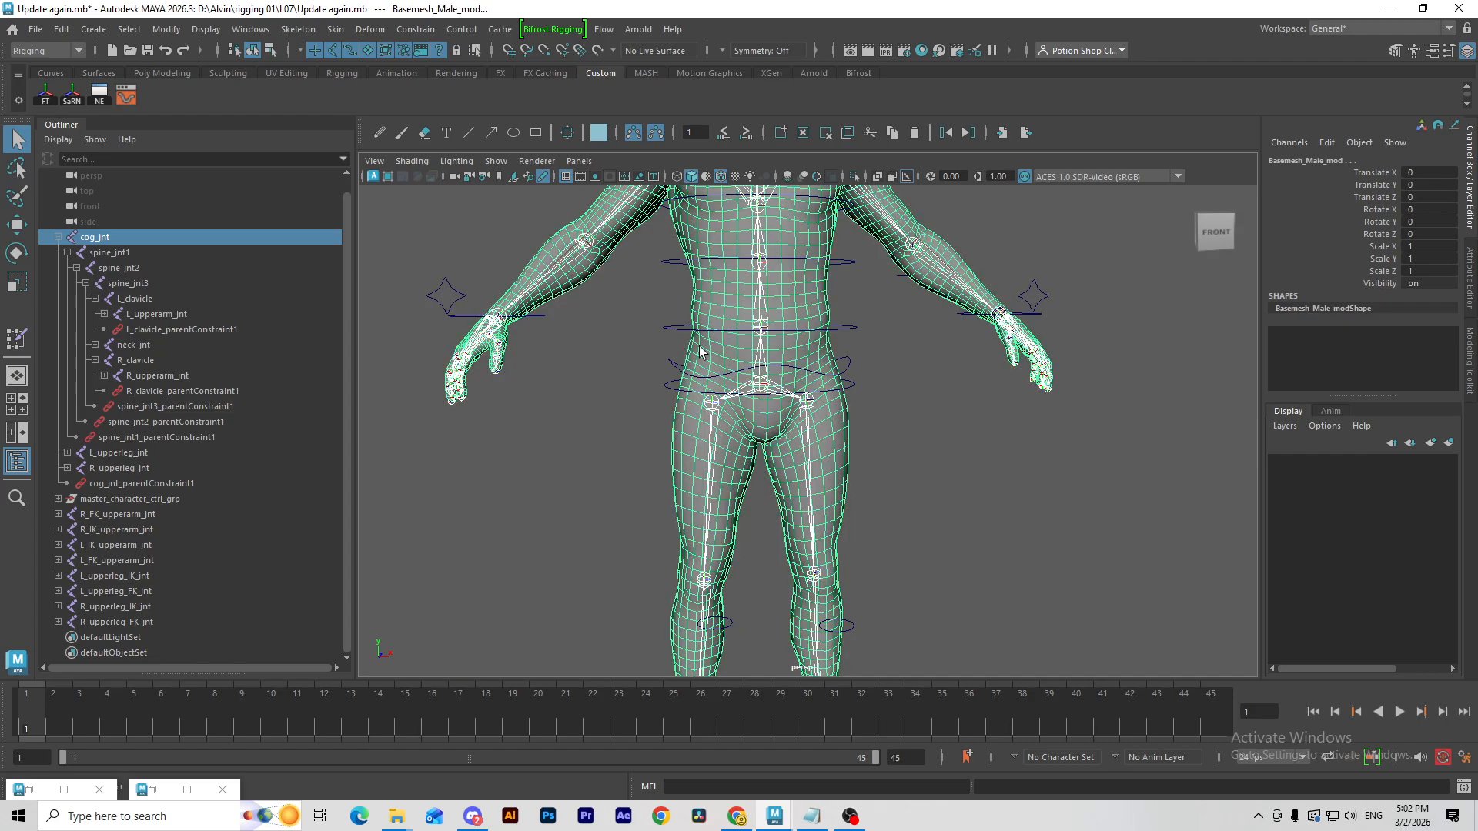
click(339, 30)
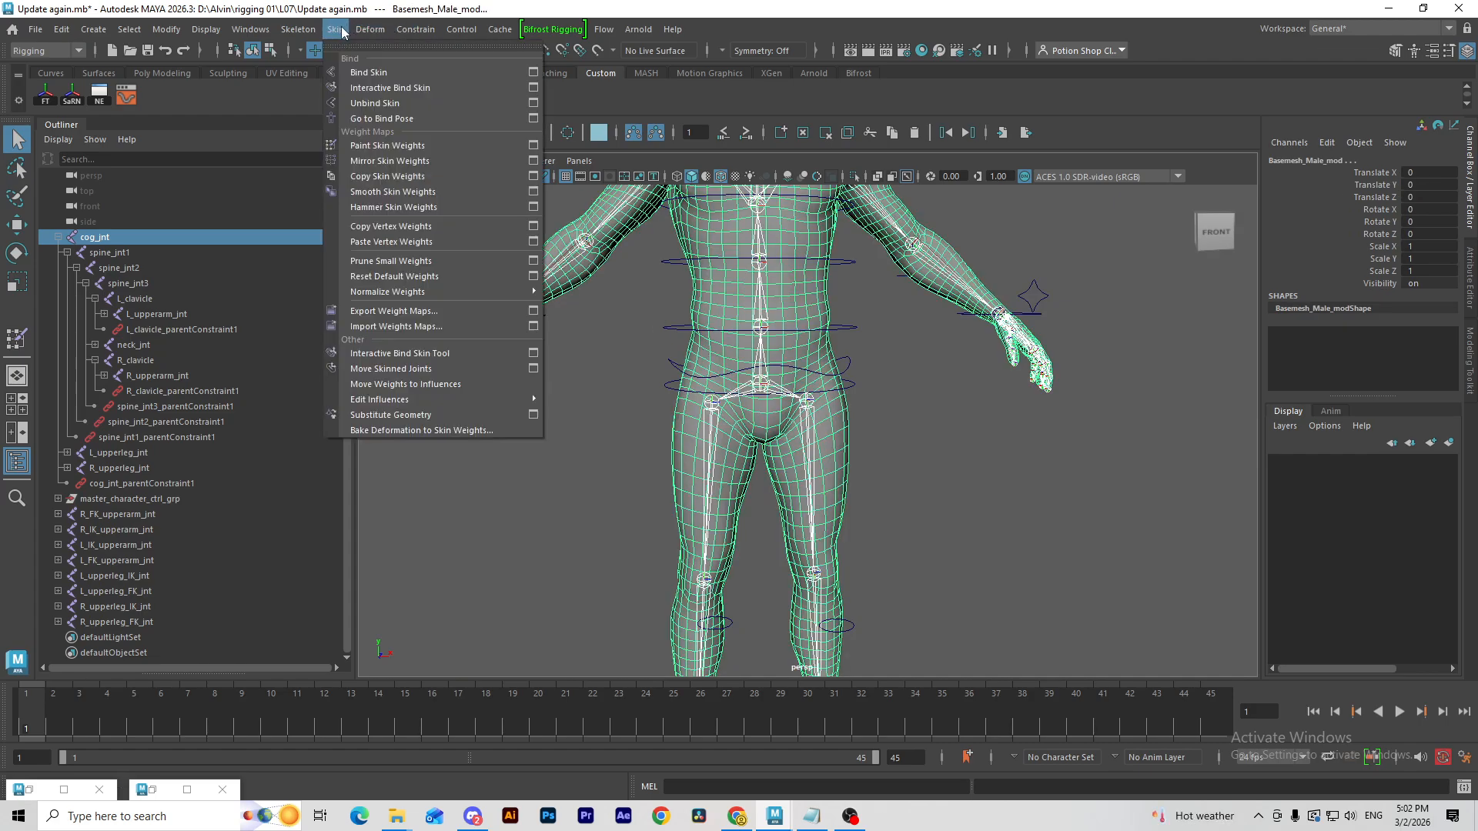
click(534, 73)
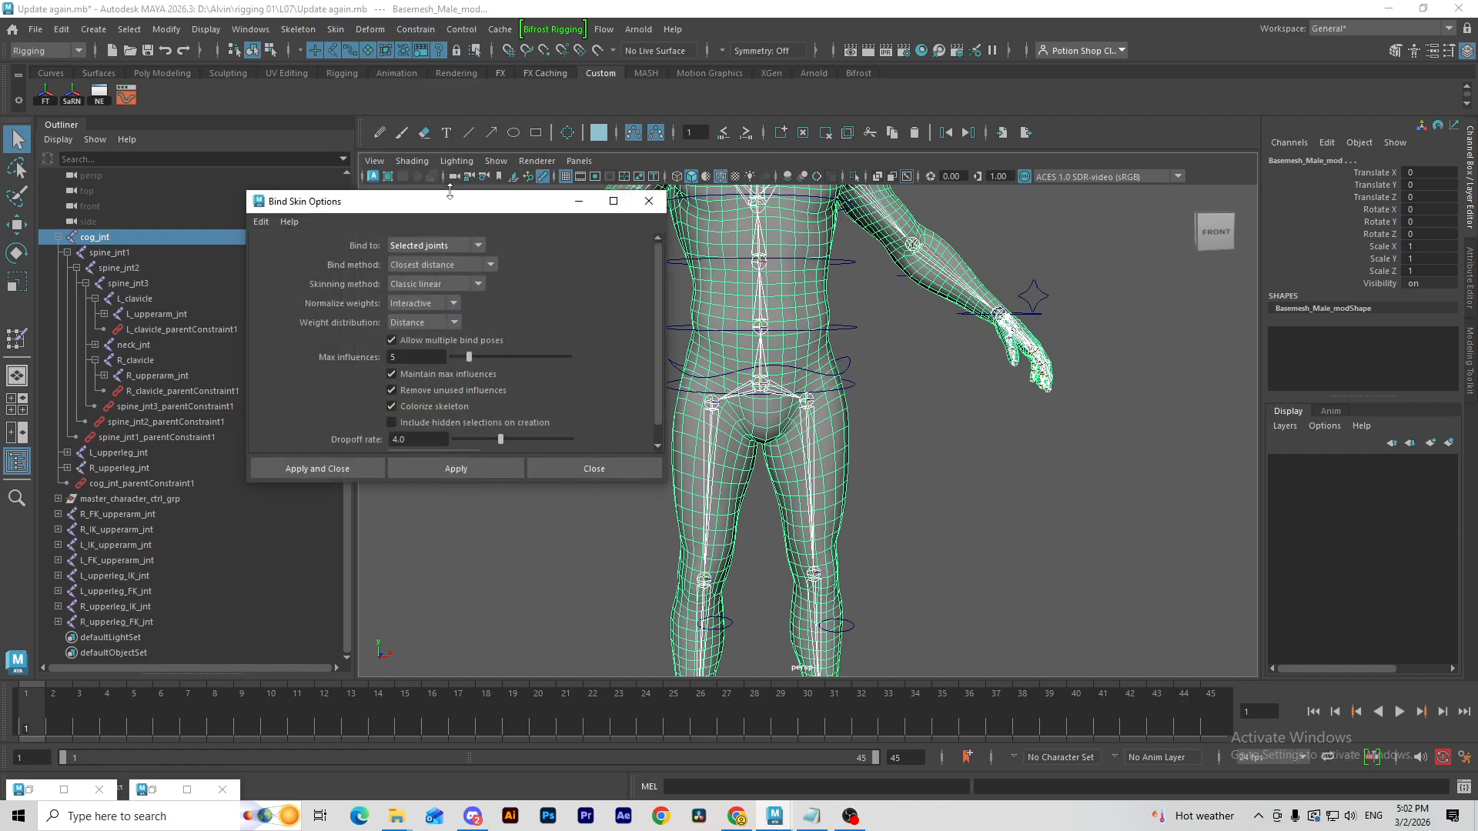
drag(451, 198, 817, 275)
Step: Set the skin to bind to Joint hierarchy, and reselect cog_jnt and the body mesh
click(792, 315)
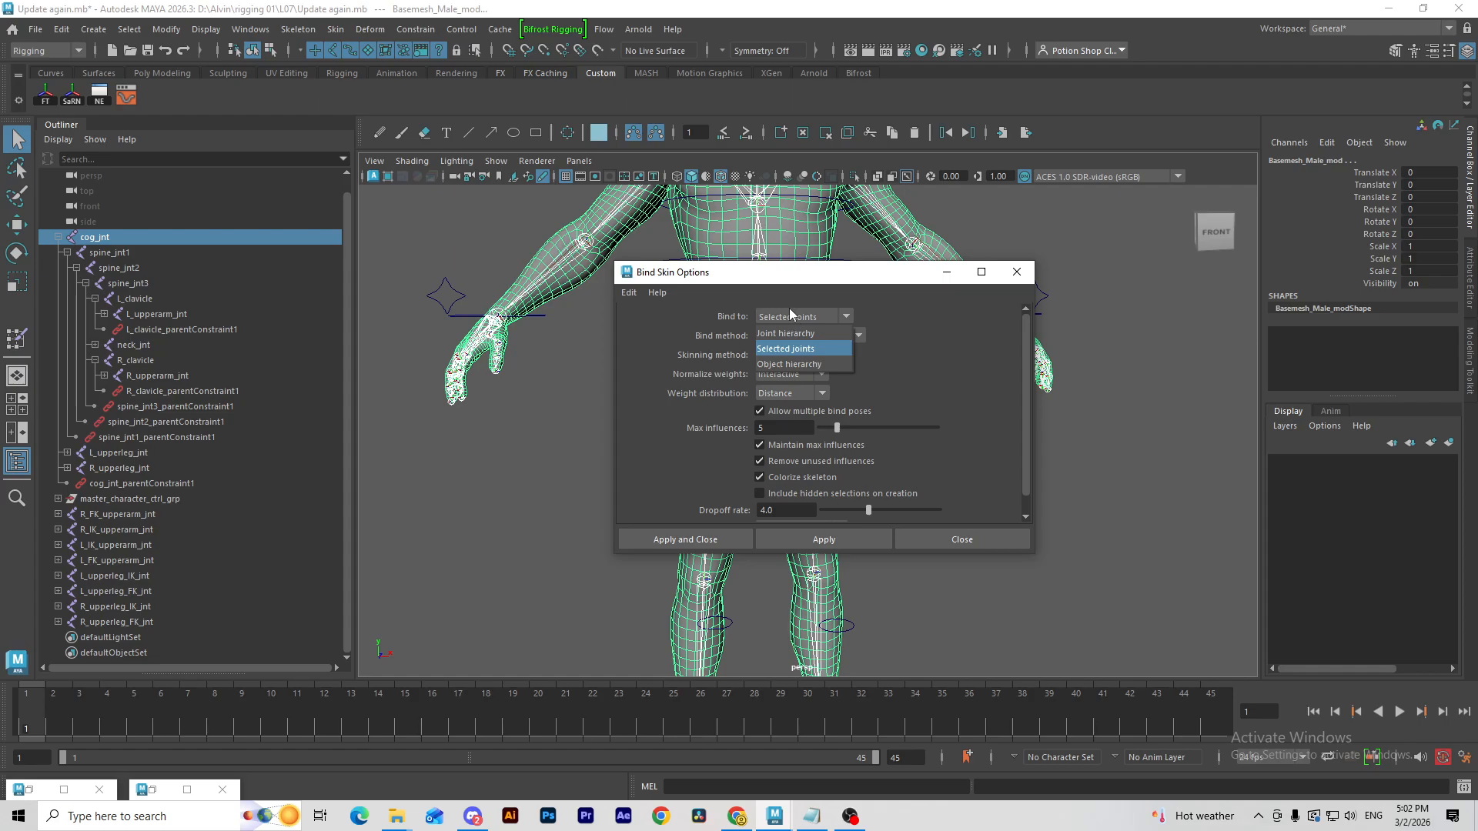
click(806, 350)
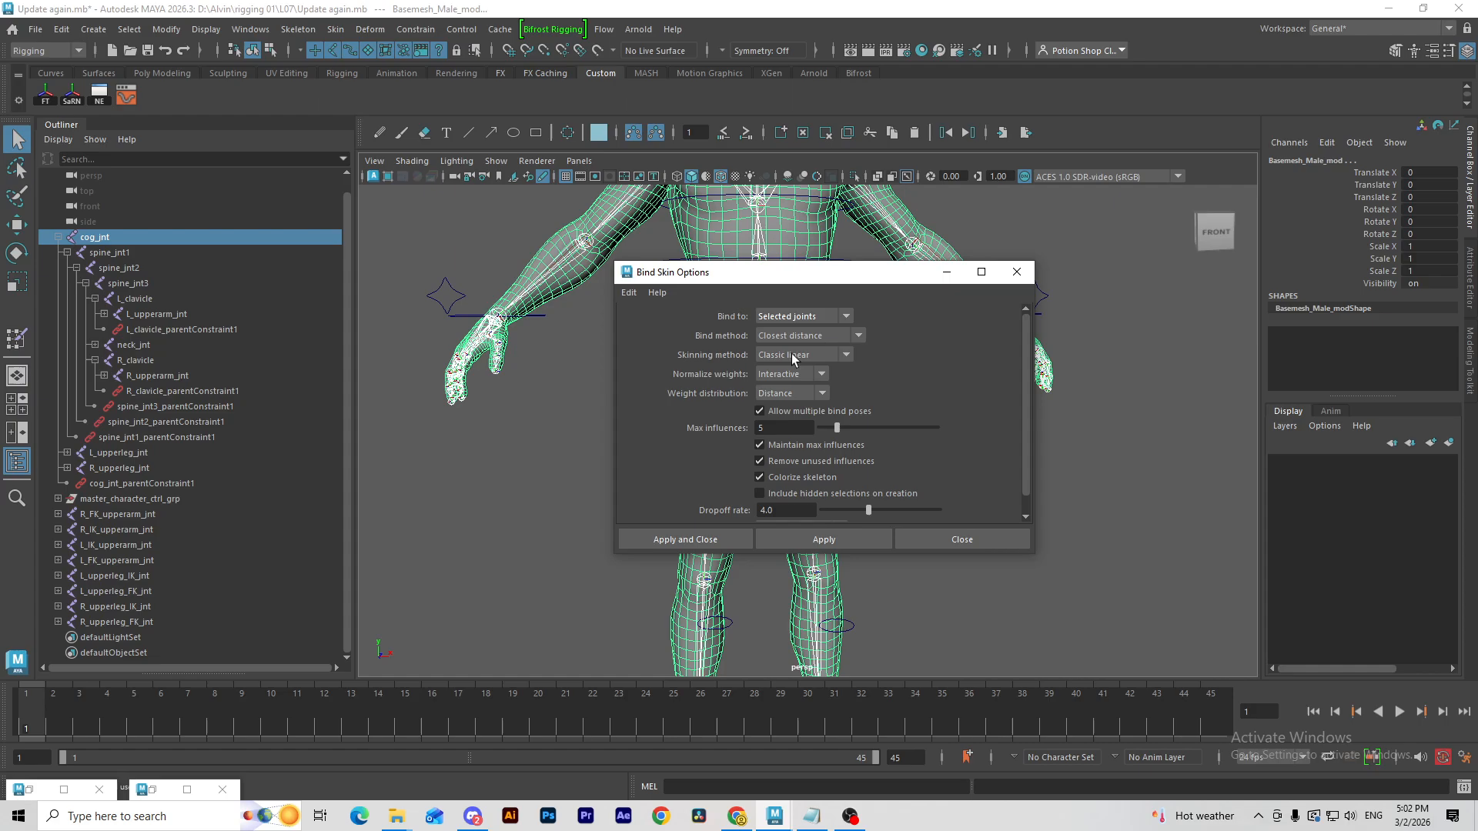
click(801, 321)
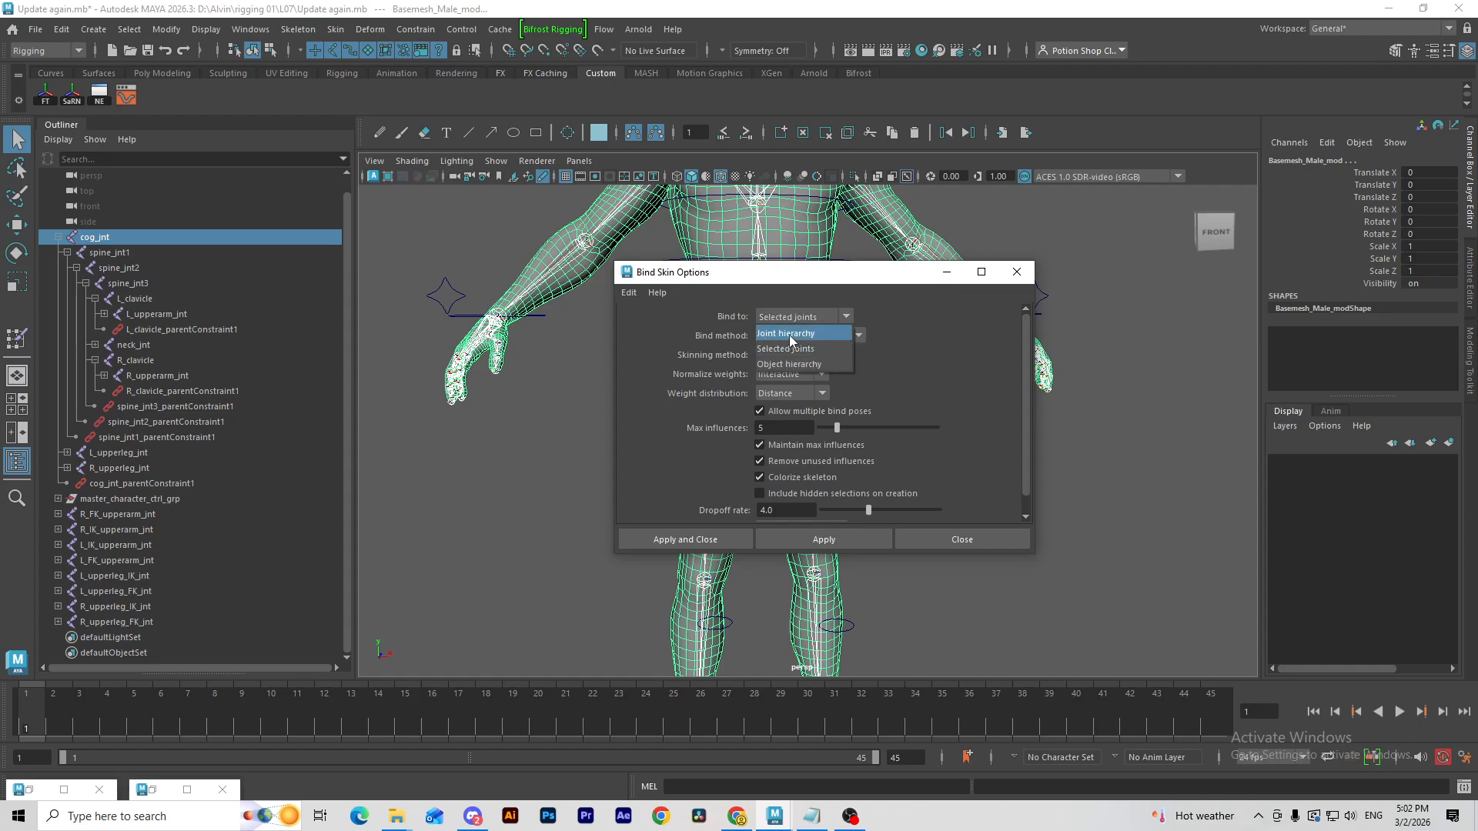
click(788, 335)
click(80, 241)
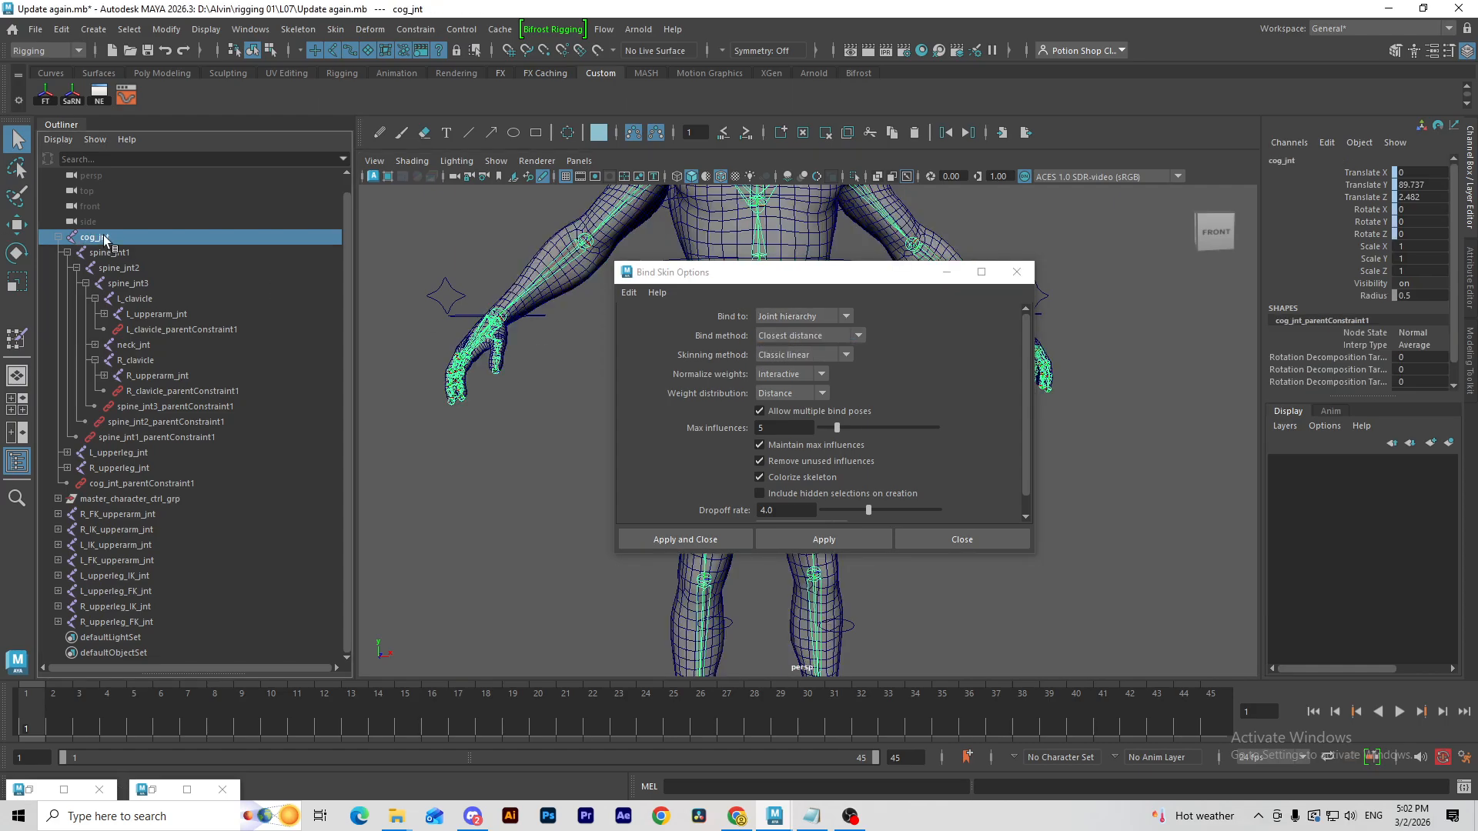
shift+click(717, 254)
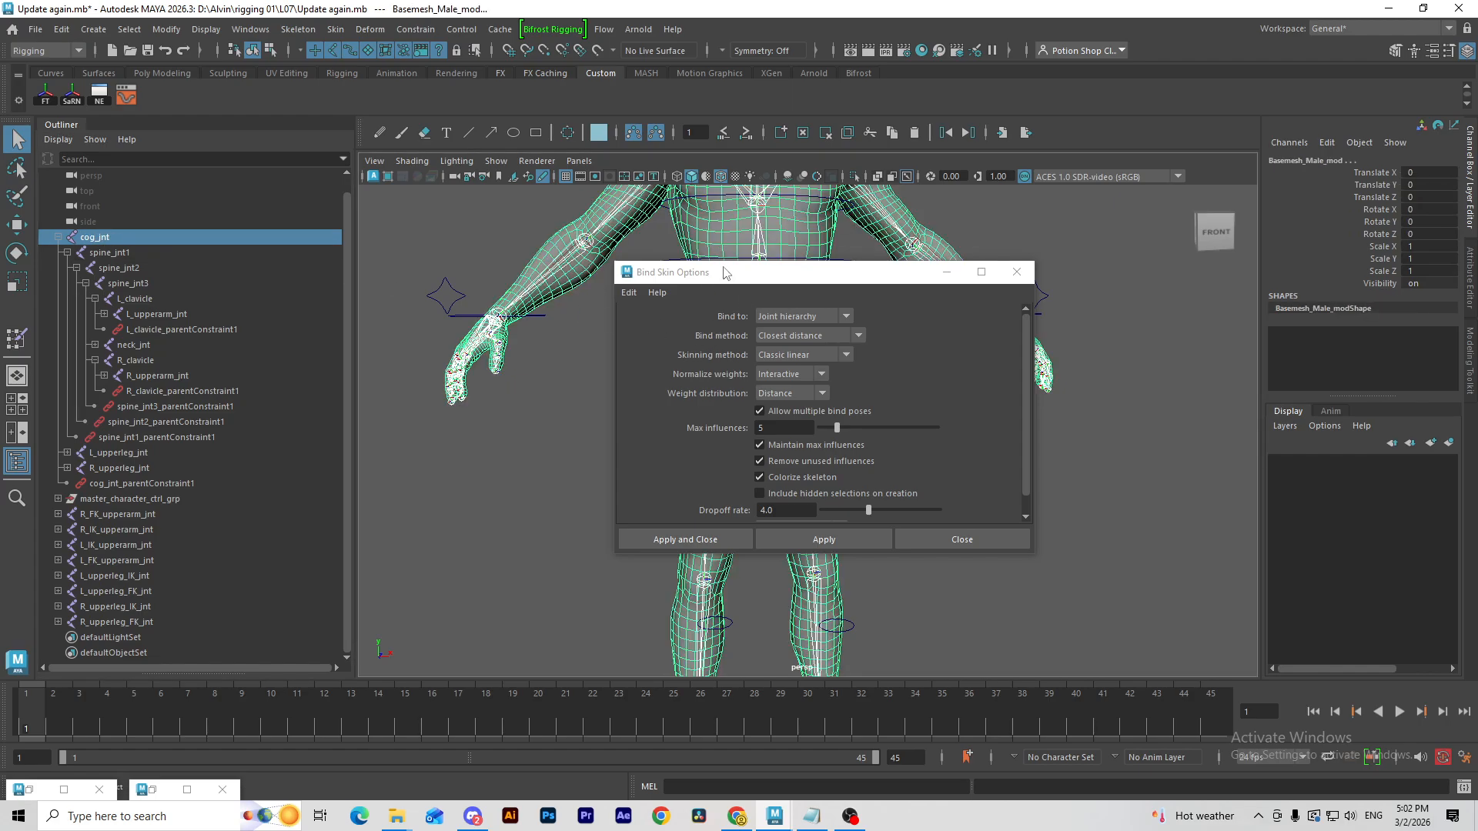
Step: Choose Closest distance as bind method, Interactive weight normalization and Distance weight distribution
click(770, 339)
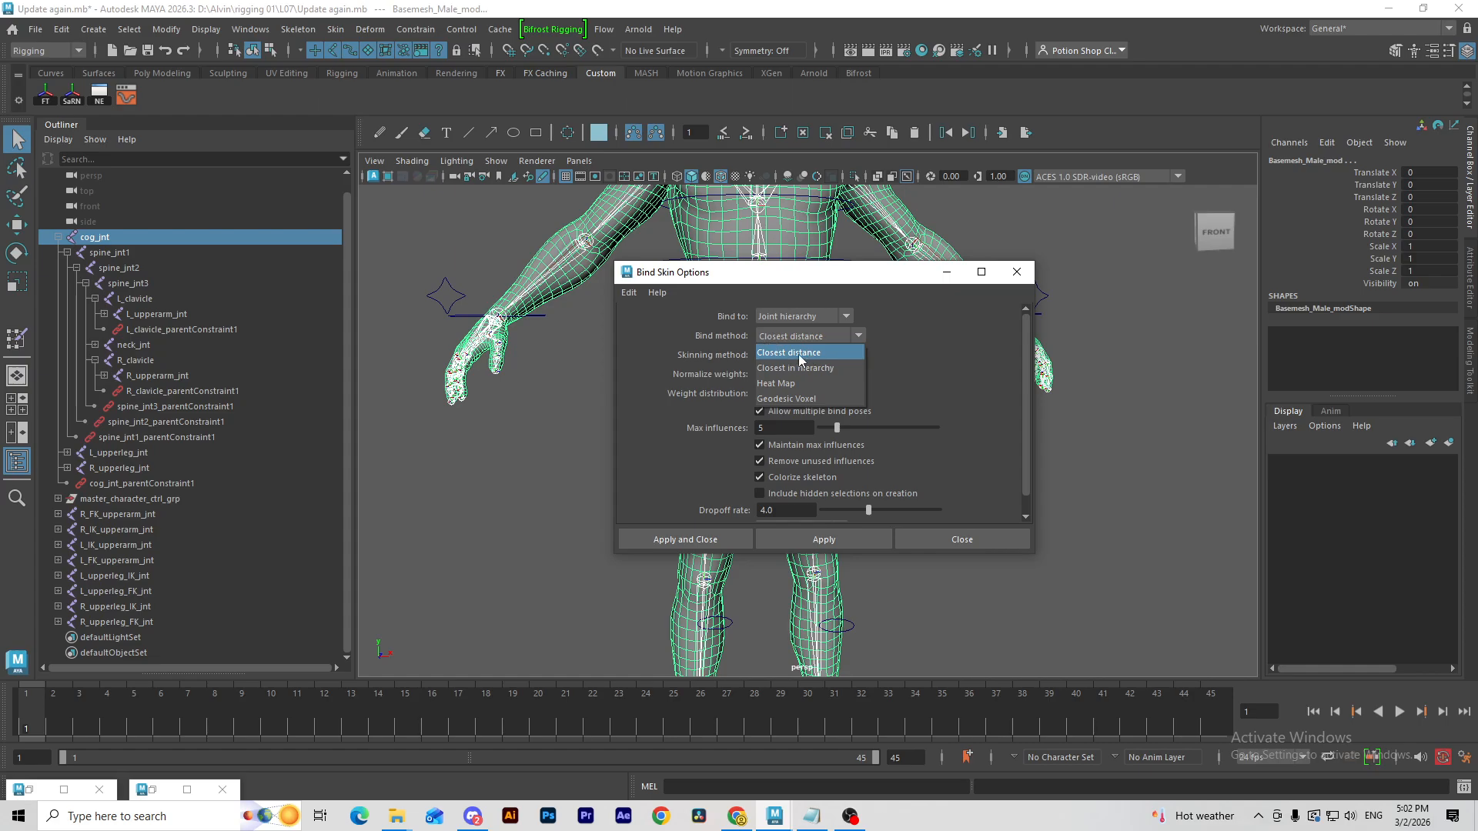
click(793, 353)
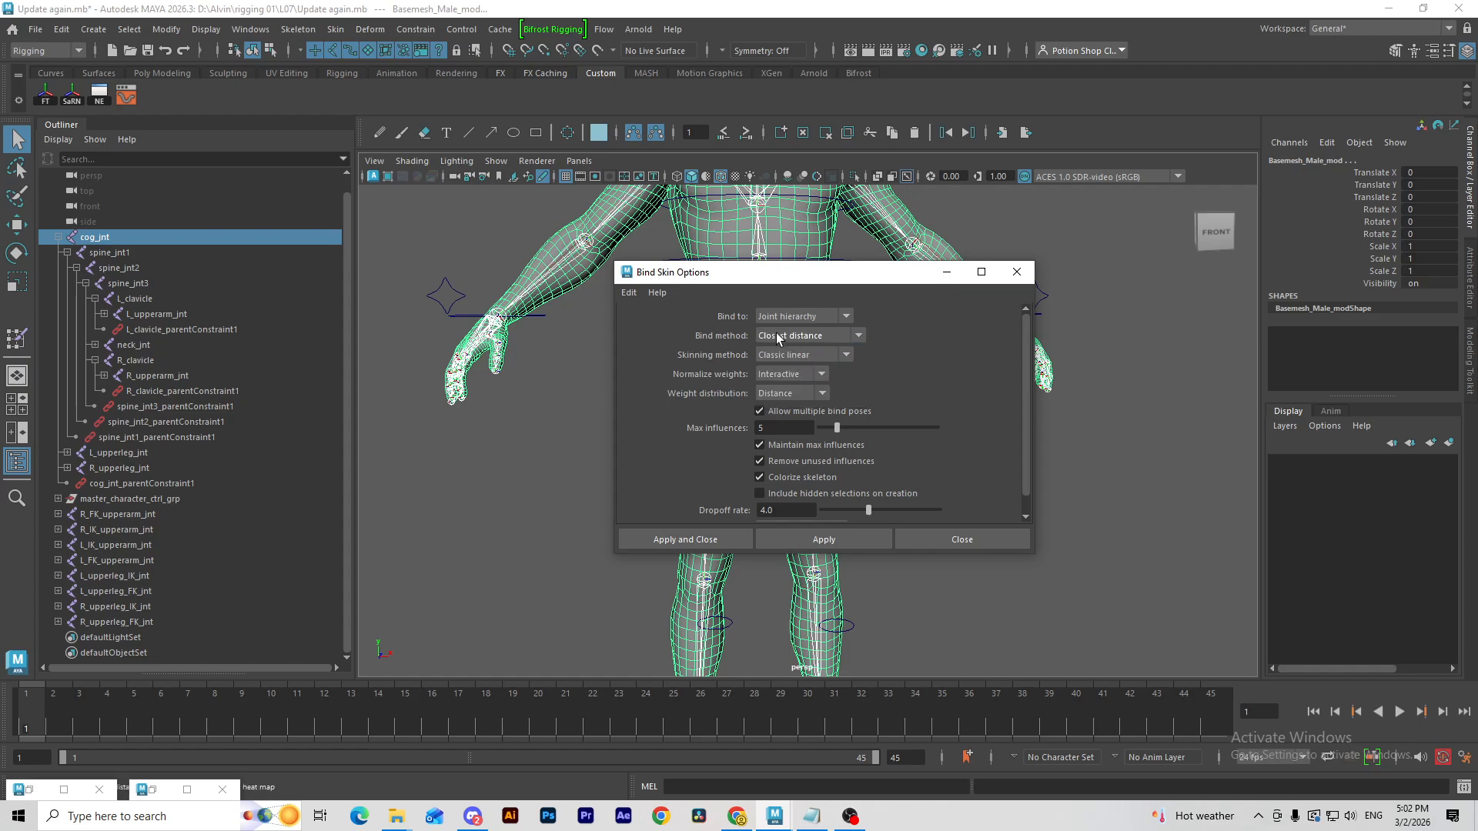
click(804, 372)
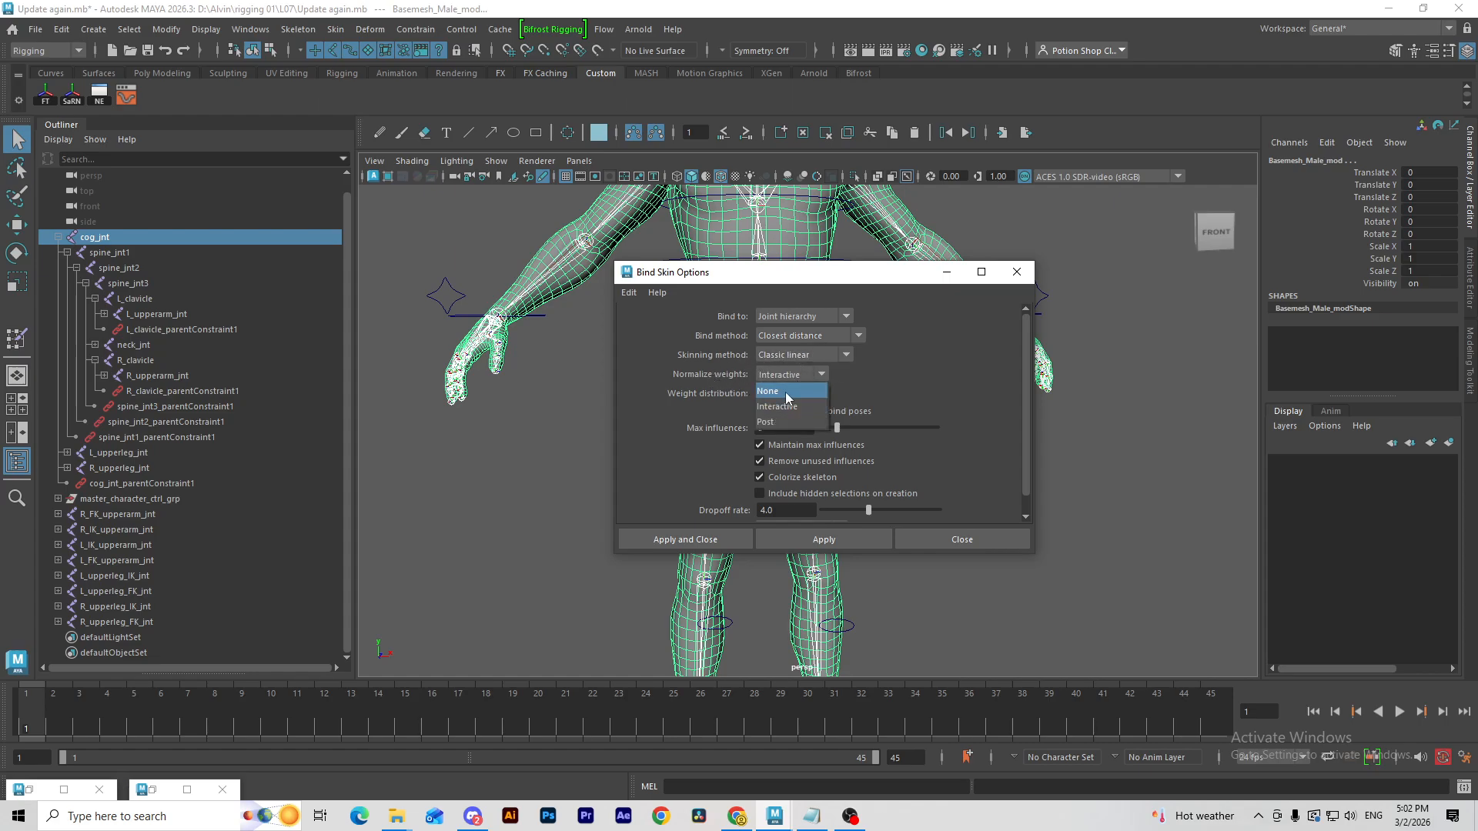
click(787, 405)
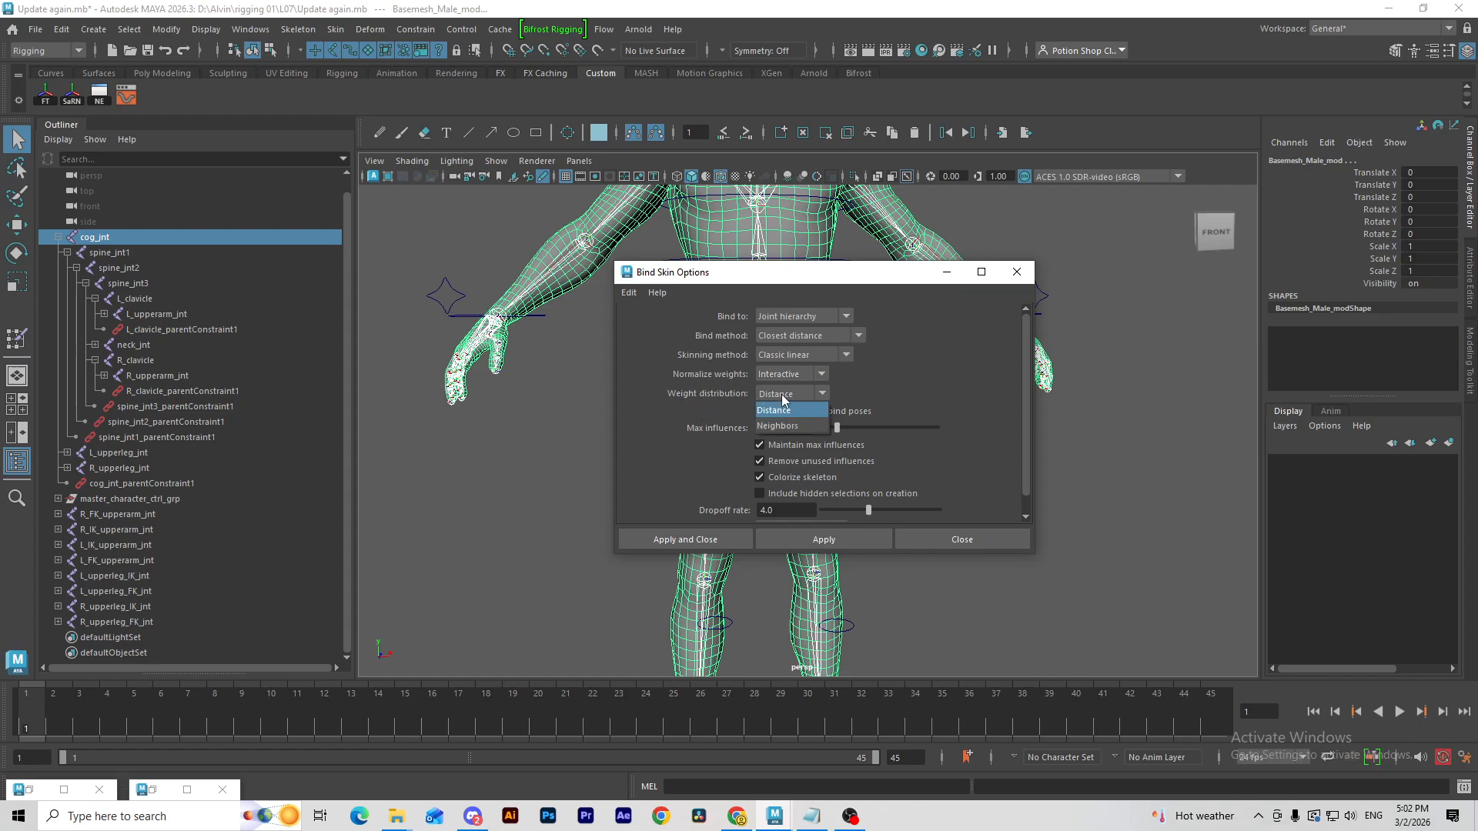
click(786, 412)
Step: Set the max influences to 3 without maintaining the maximum, and bind the body mesh to the cog_jnt skeleton
scroll(801, 416, down, 1)
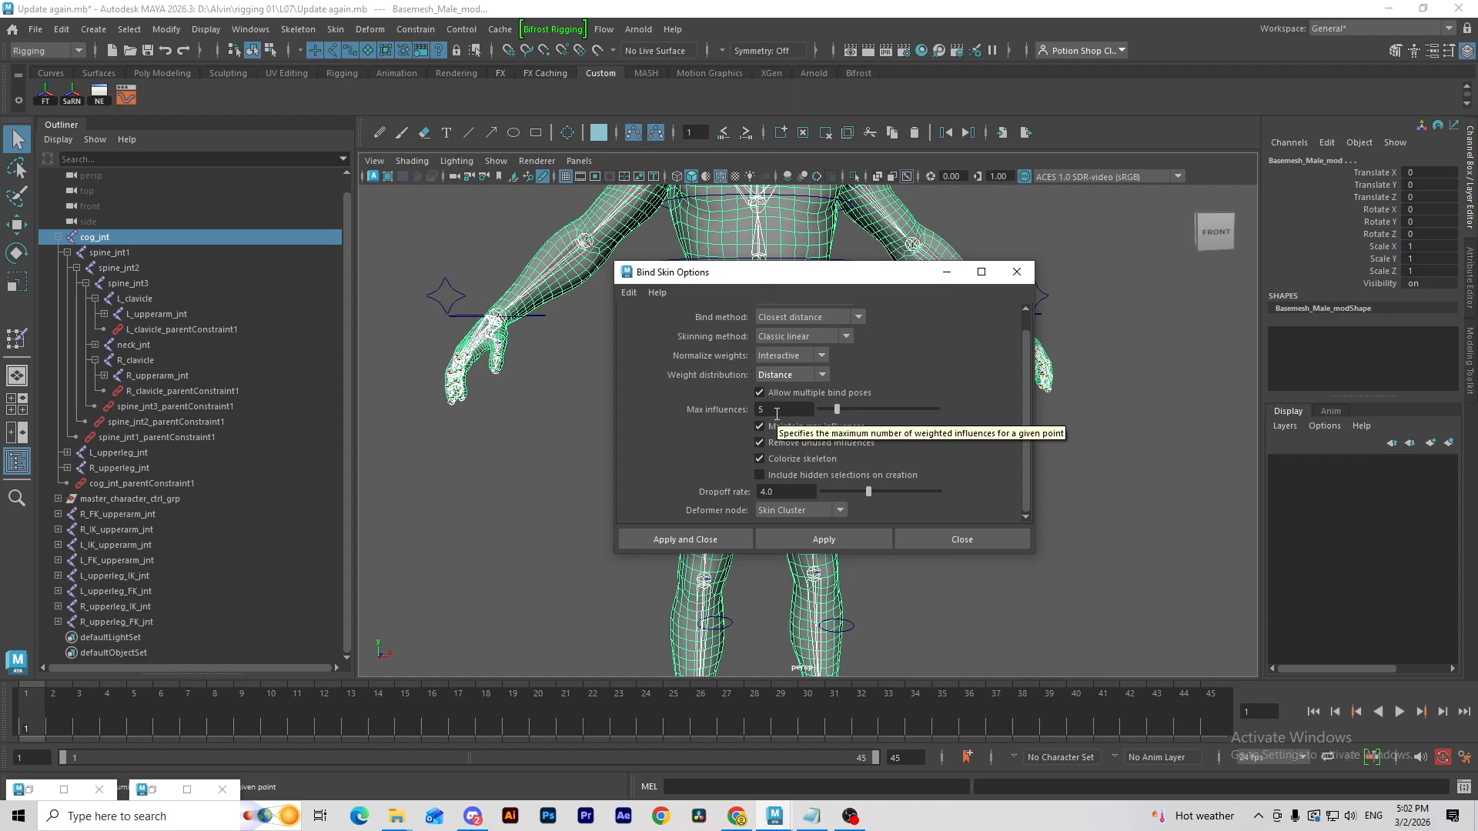
double_click(776, 411)
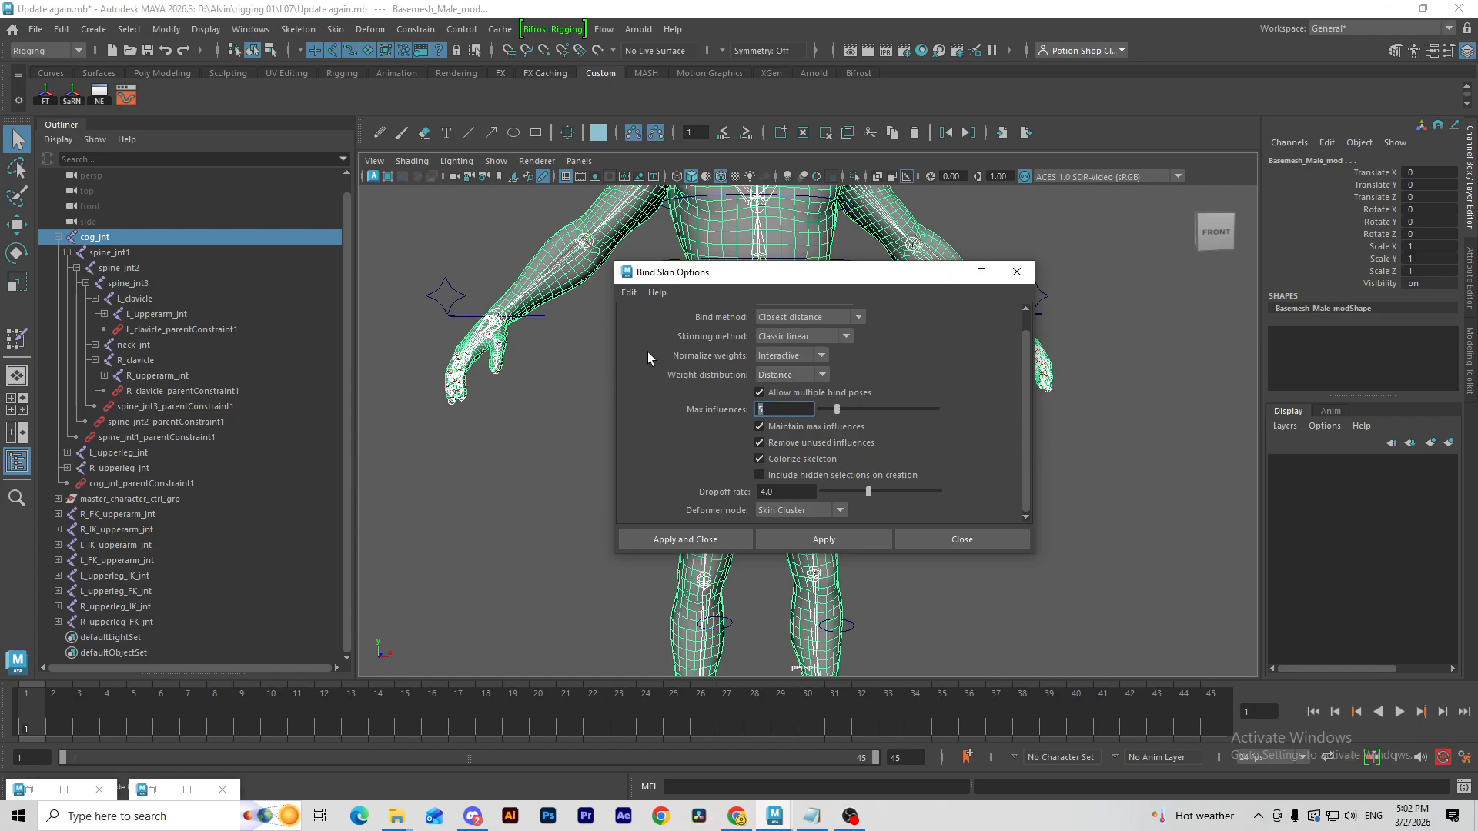
text(3)
key(Return)
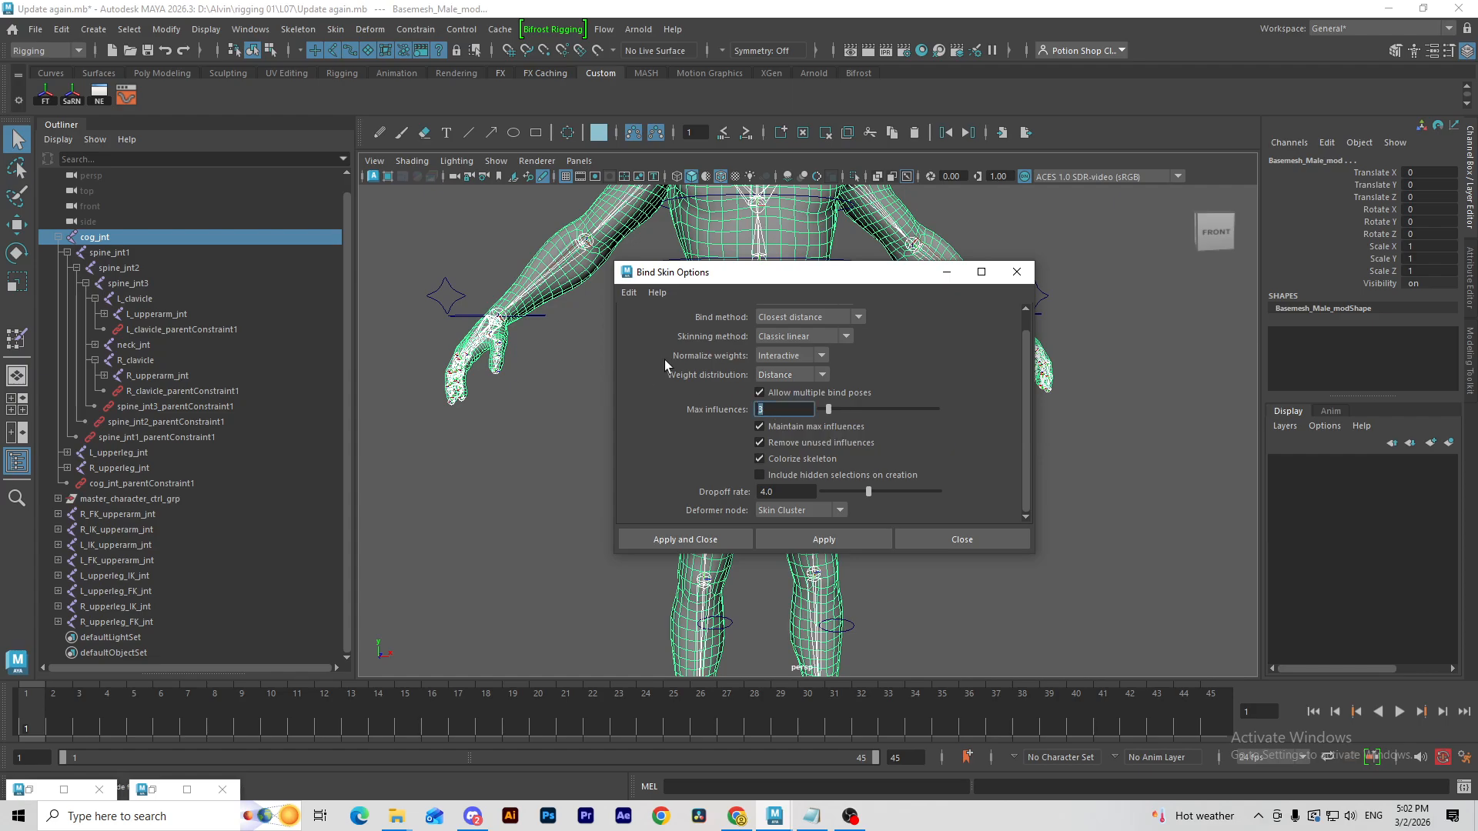
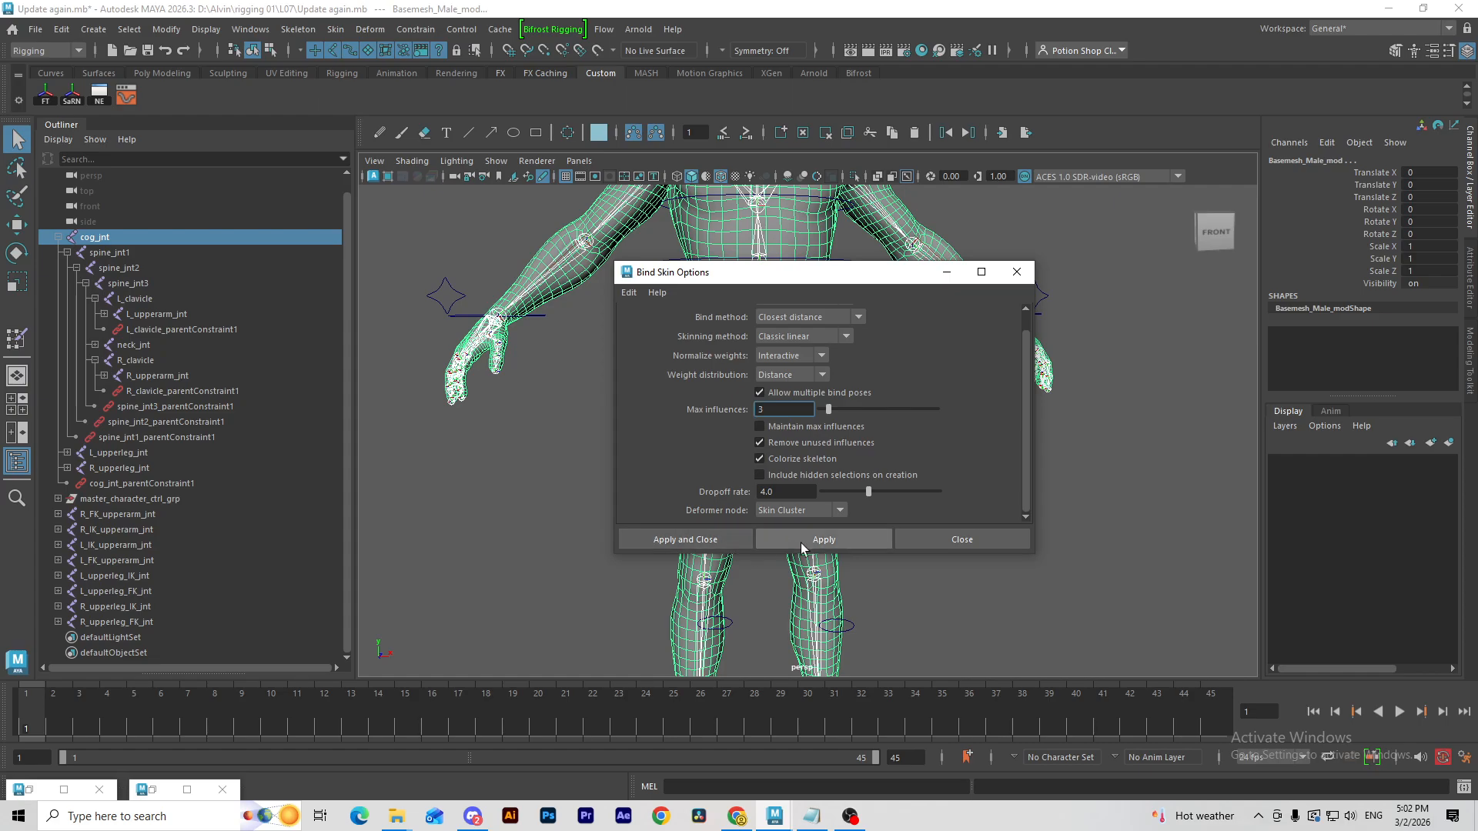
click(962, 540)
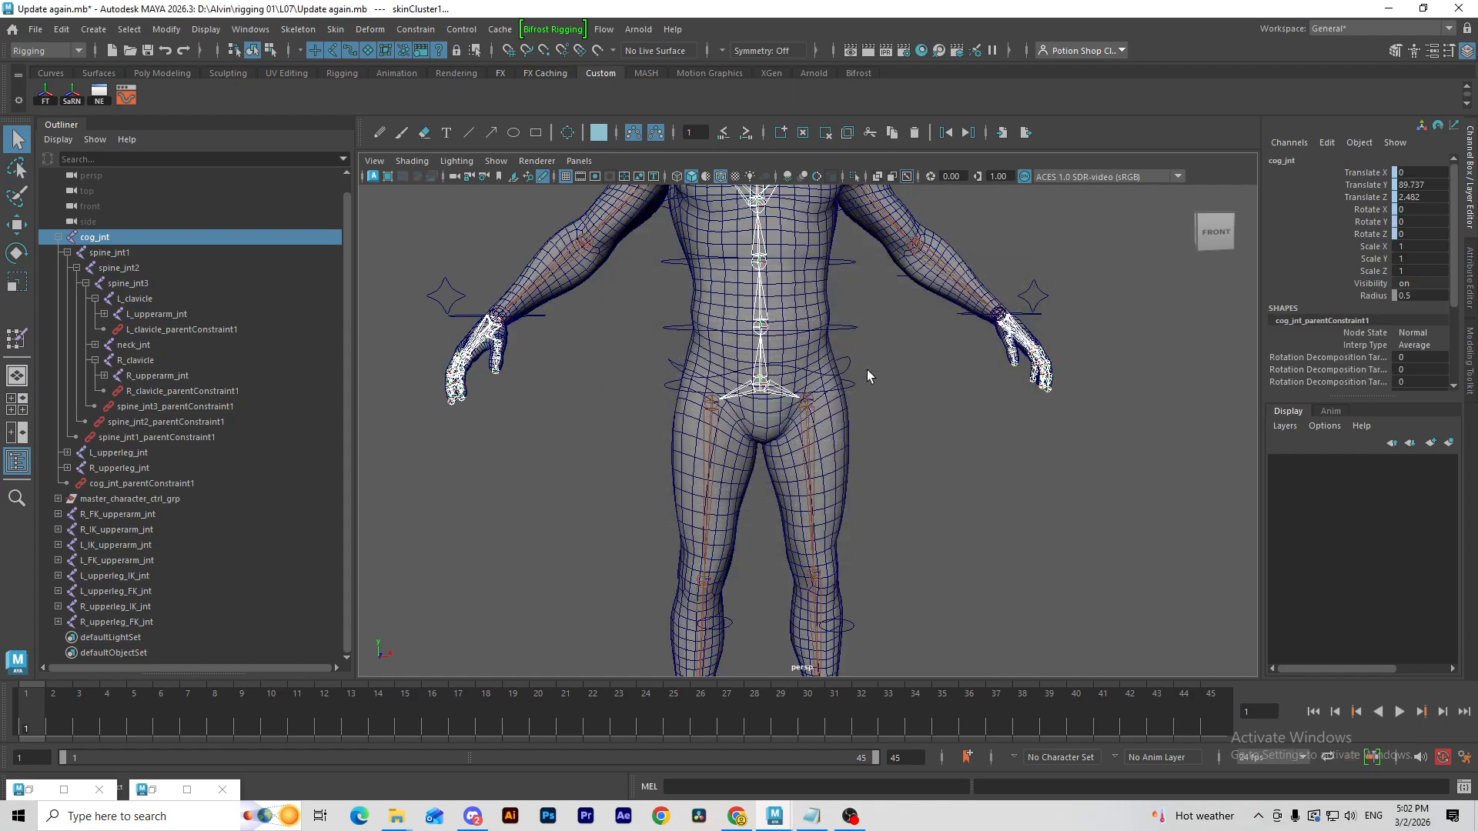
Step: Open the Paint Skin Weights tool on the body mesh and show the weights of L_lowerleg_jnt, L_ankle_jnt and L_ball_jnt
alt+middle_drag(802, 295, 835, 379)
right_drag(822, 361, 754, 326)
click(365, 309)
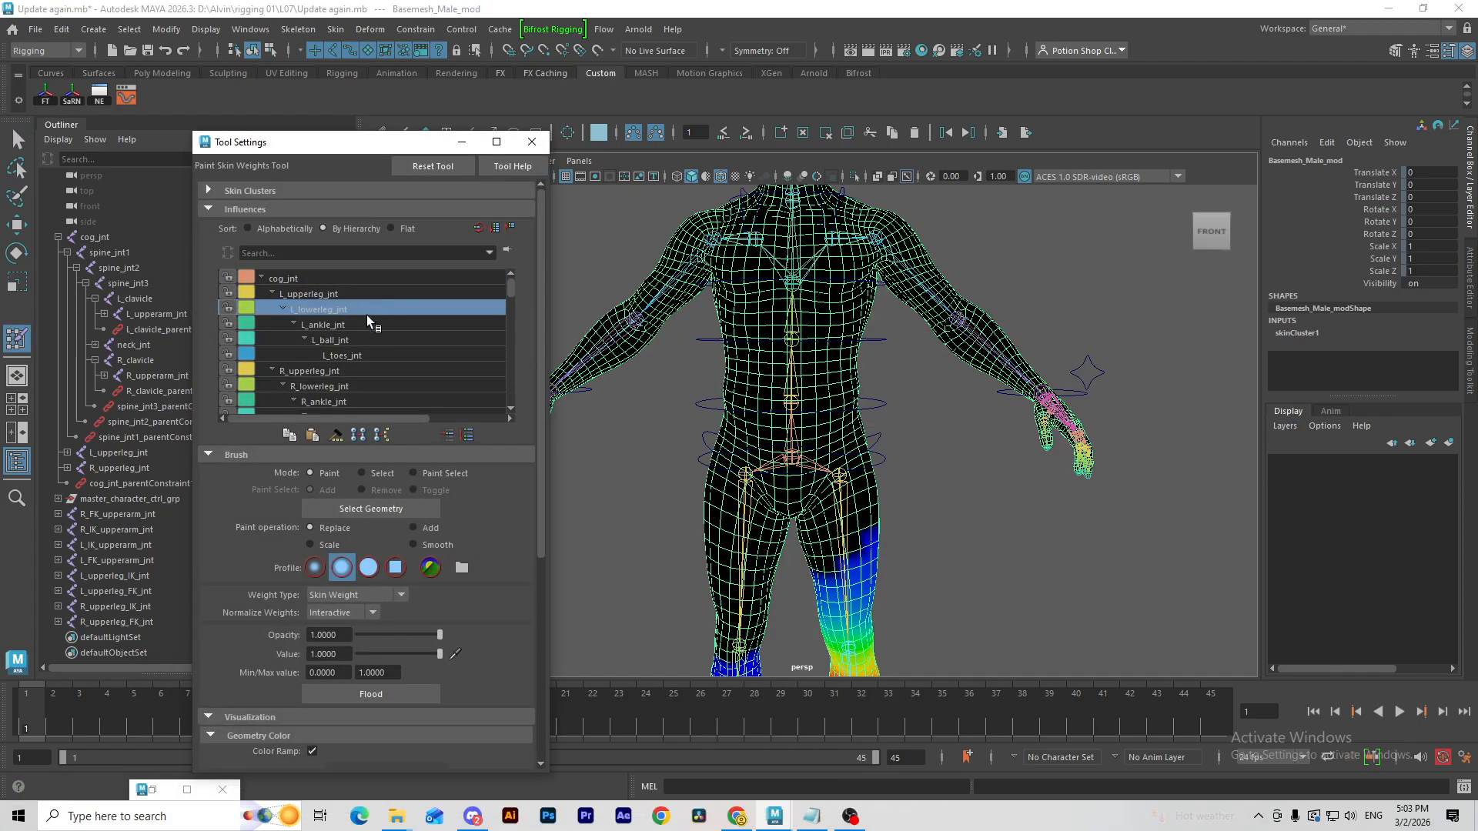
click(368, 324)
click(372, 341)
Step: Examine the foot and lower leg weights of L_toes_jnt, R_lowerleg_jnt and R_ankle_jnt
alt+middle_drag(814, 501, 791, 345)
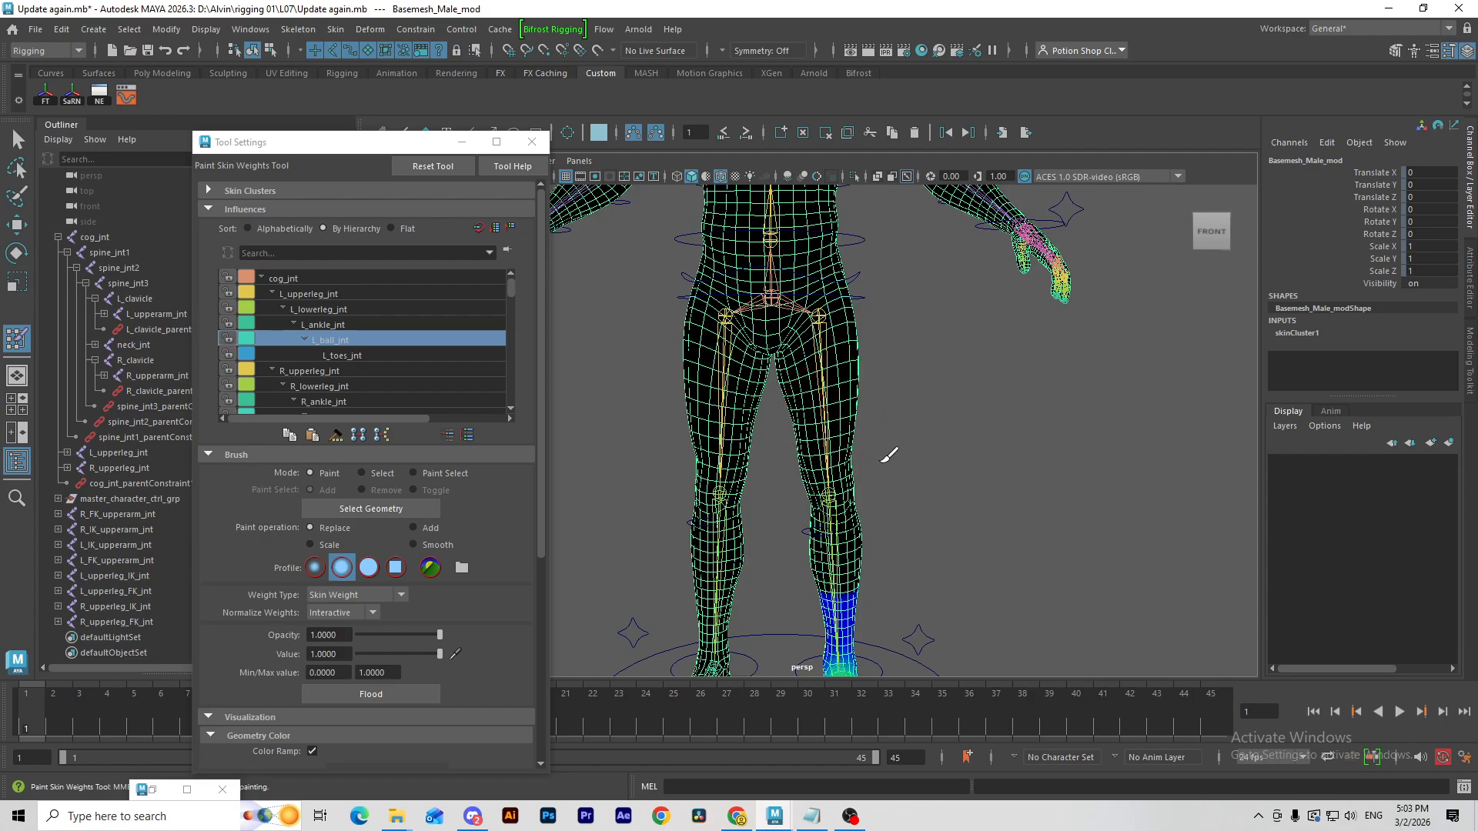
alt+middle_drag(888, 455, 850, 324)
click(356, 355)
click(362, 385)
click(368, 401)
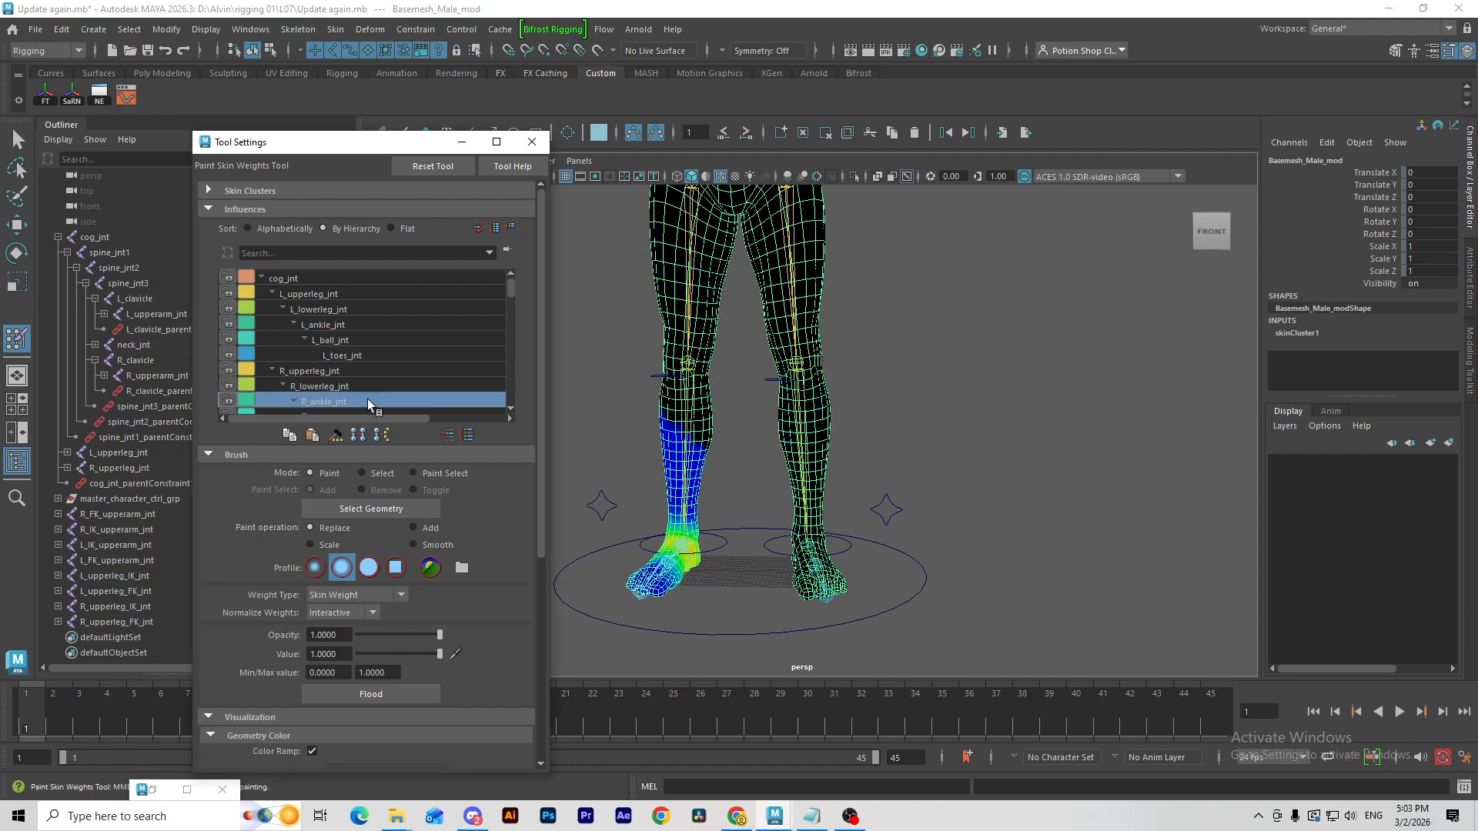
Step: Examine the weights of R_lowerleg_jnt, R_upperleg_jnt and L_upperleg_jnt, checking how L_upperleg_jnt spreads over the hips and opposite leg
click(359, 384)
click(353, 370)
alt+middle_drag(790, 312, 766, 464)
mouse_move(755, 429)
alt+mouse_down()
mouse_move(783, 413)
mouse_move(780, 432)
mouse_move(847, 423)
mouse_move(797, 422)
mouse_move(793, 403)
alt+mouse_up()
click(362, 294)
scroll(798, 422, up, 3)
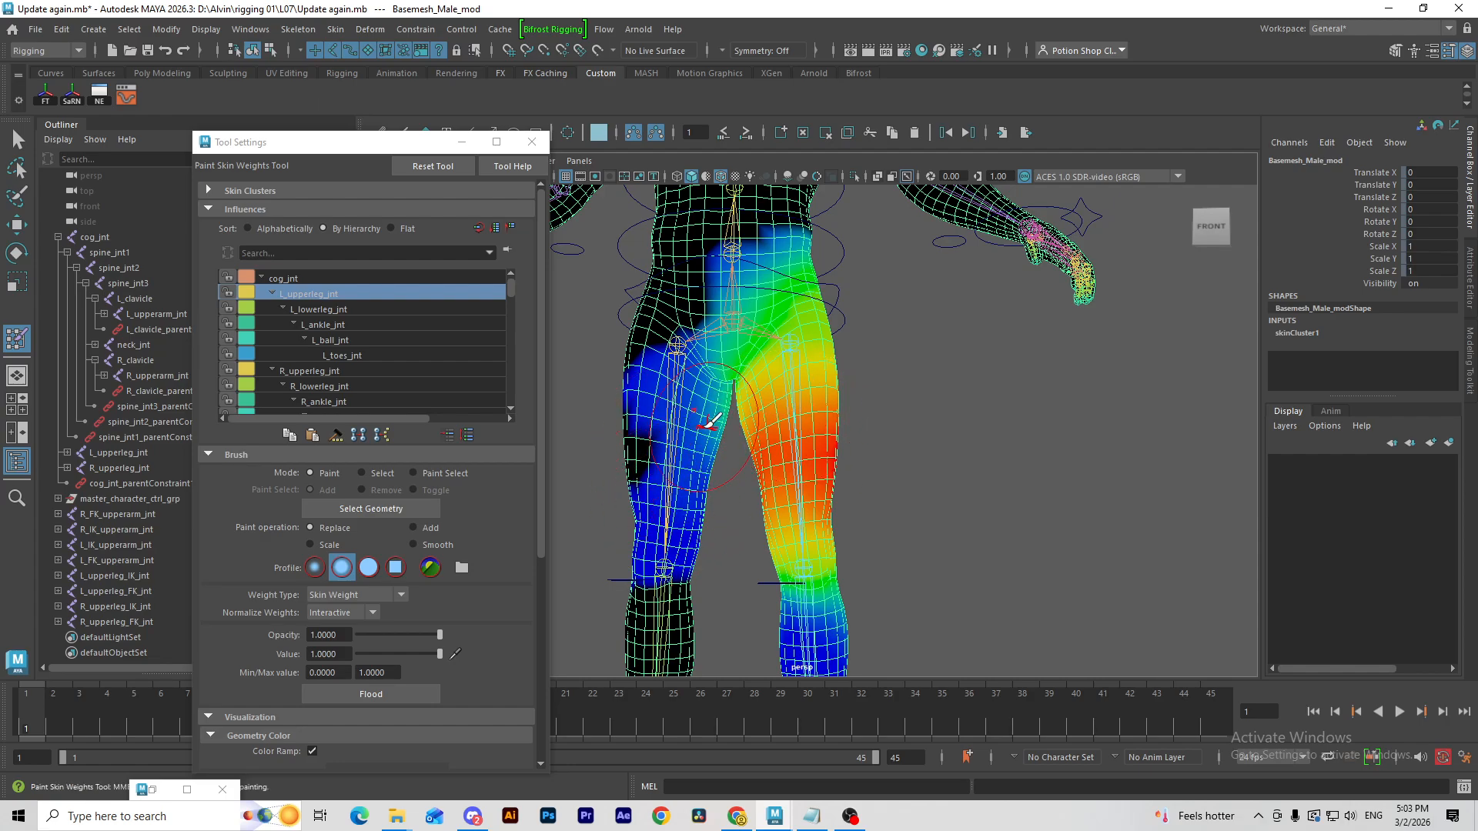
alt+drag(613, 523, 710, 444)
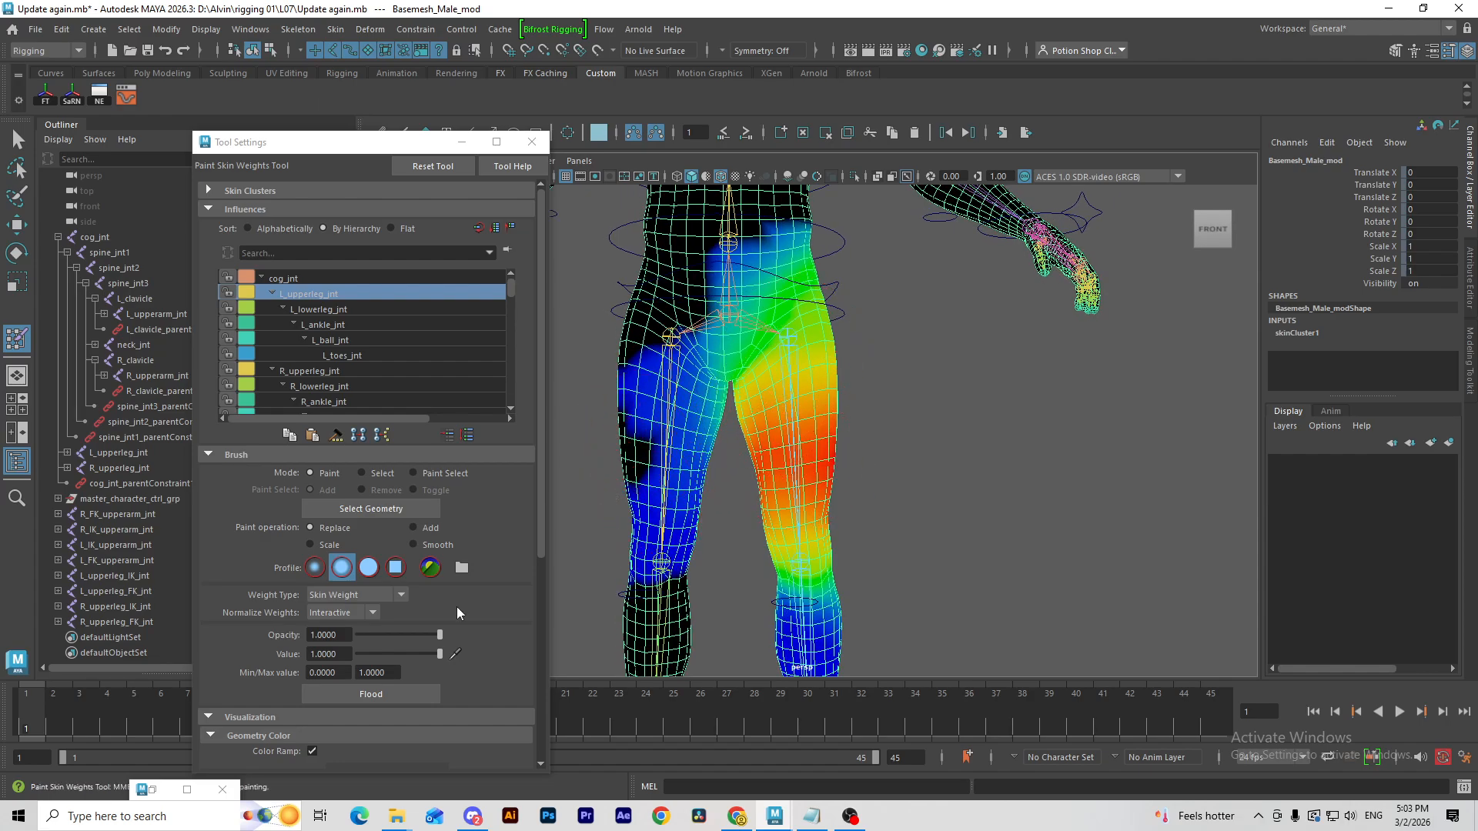
Step: Set the paint value to 0 with a solid brush and erase L_upperleg_jnt's weights from the right leg
drag(440, 653, 297, 639)
mouse_move(644, 501)
mouse_down()
mouse_move(664, 451)
mouse_move(634, 570)
mouse_up()
click(392, 569)
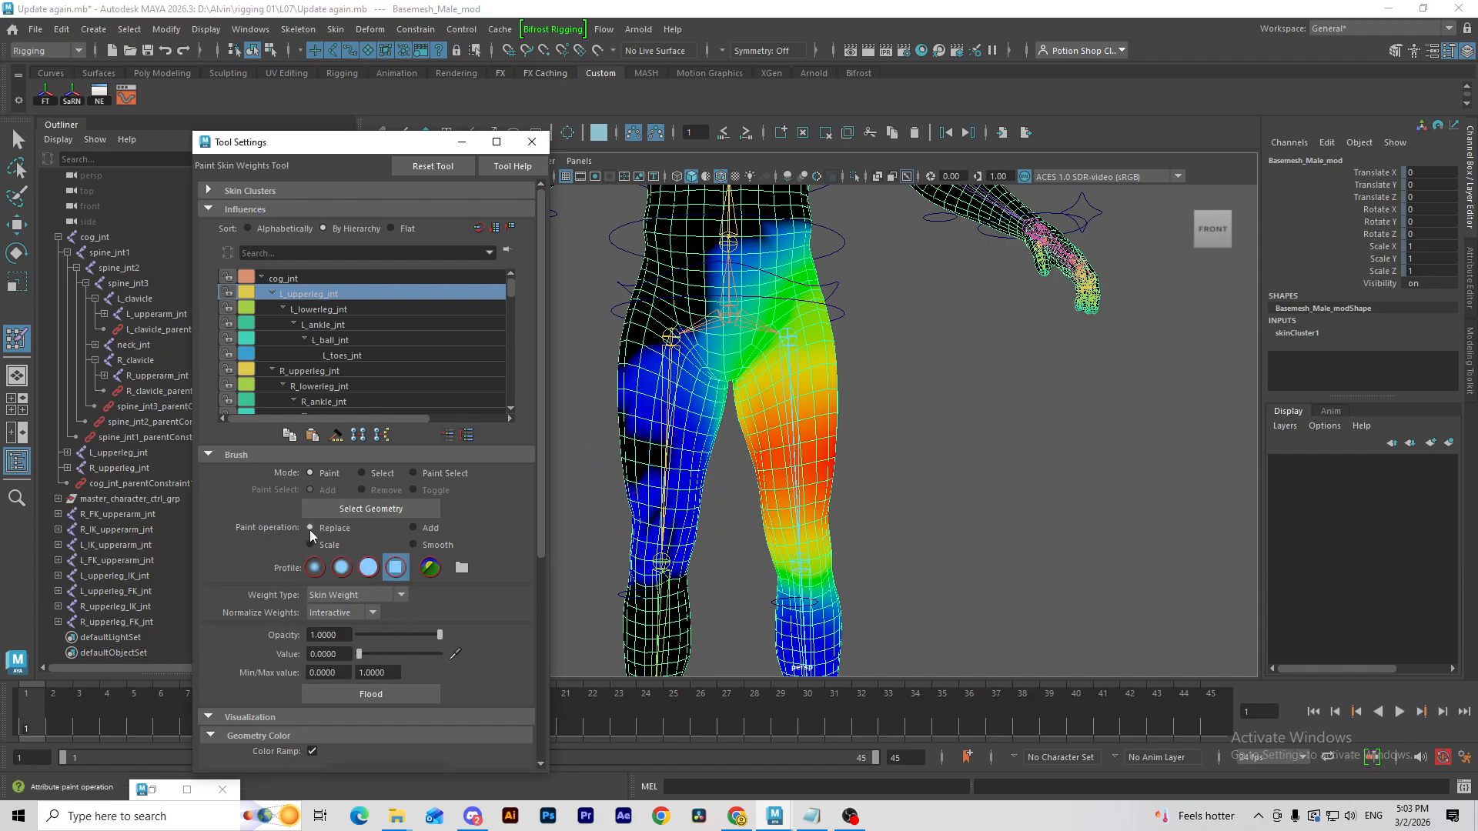
mouse_move(665, 462)
mouse_down()
mouse_move(634, 396)
mouse_move(677, 413)
mouse_move(652, 548)
mouse_up()
alt+drag(705, 486, 698, 461)
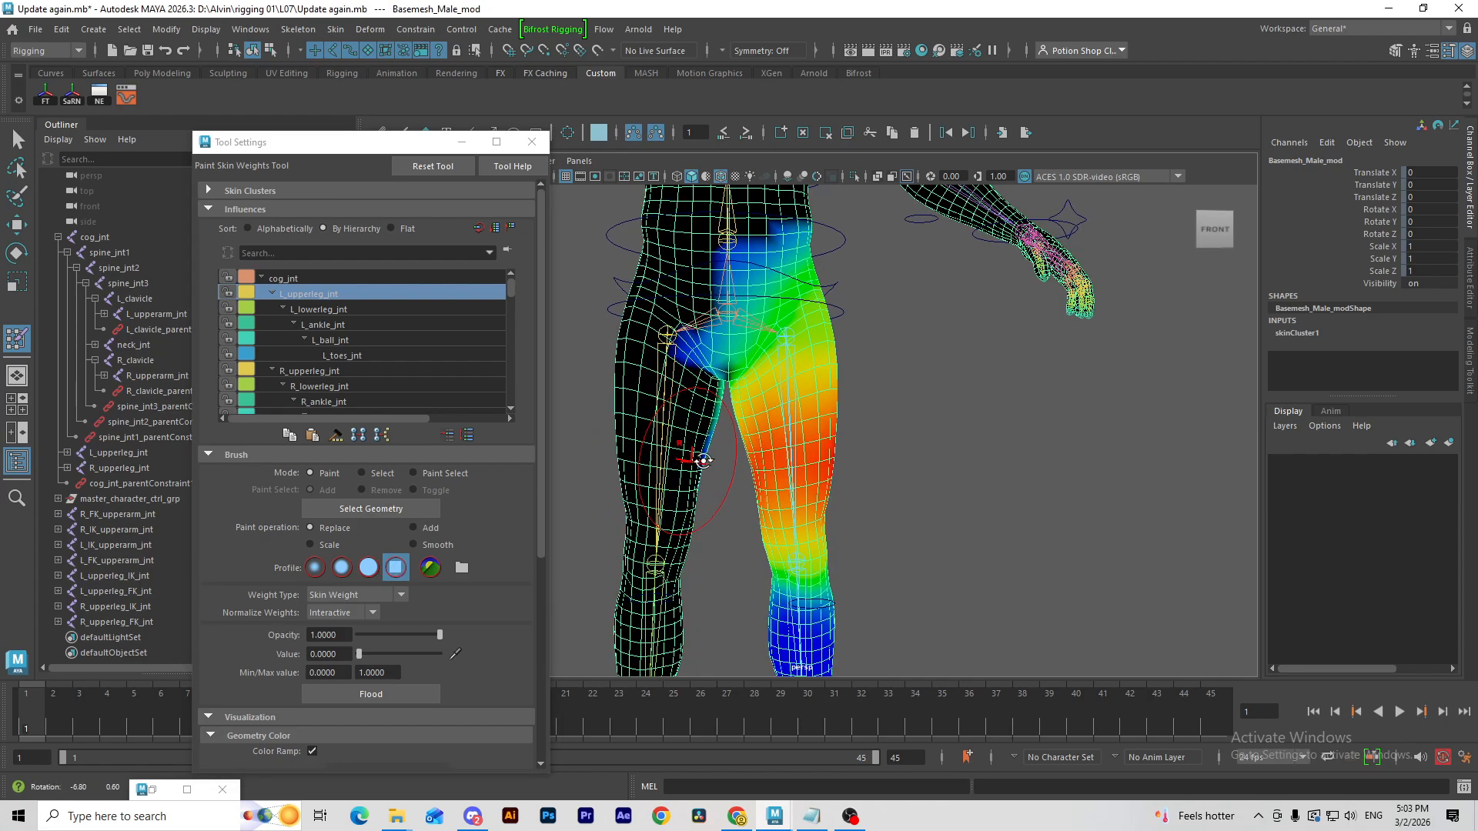
Step: Mirror the skin weights across the body and compare the influence of R_upperleg_jnt and L_upperleg_jnt on the opposite legs
click(336, 29)
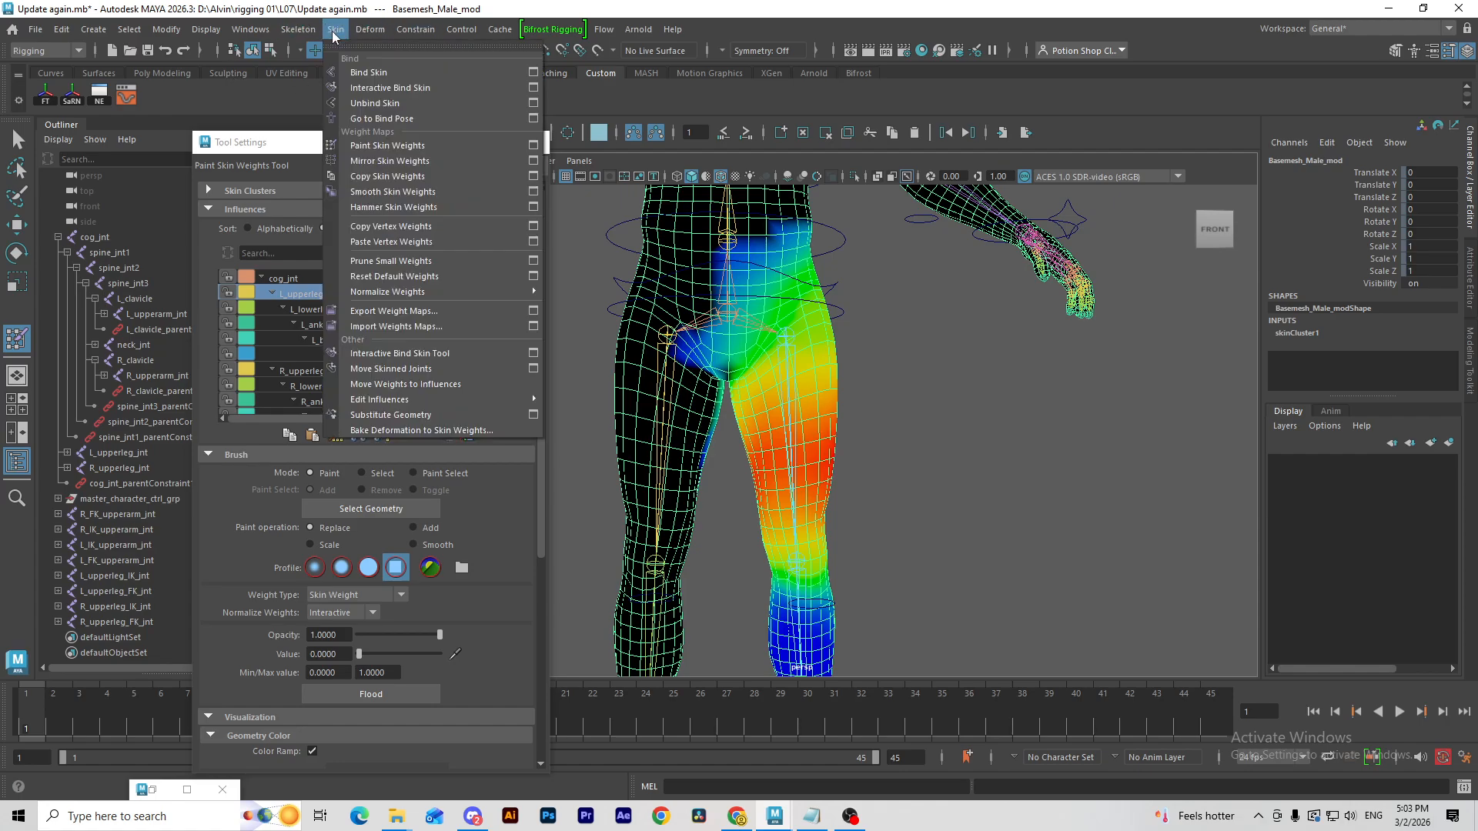
click(402, 166)
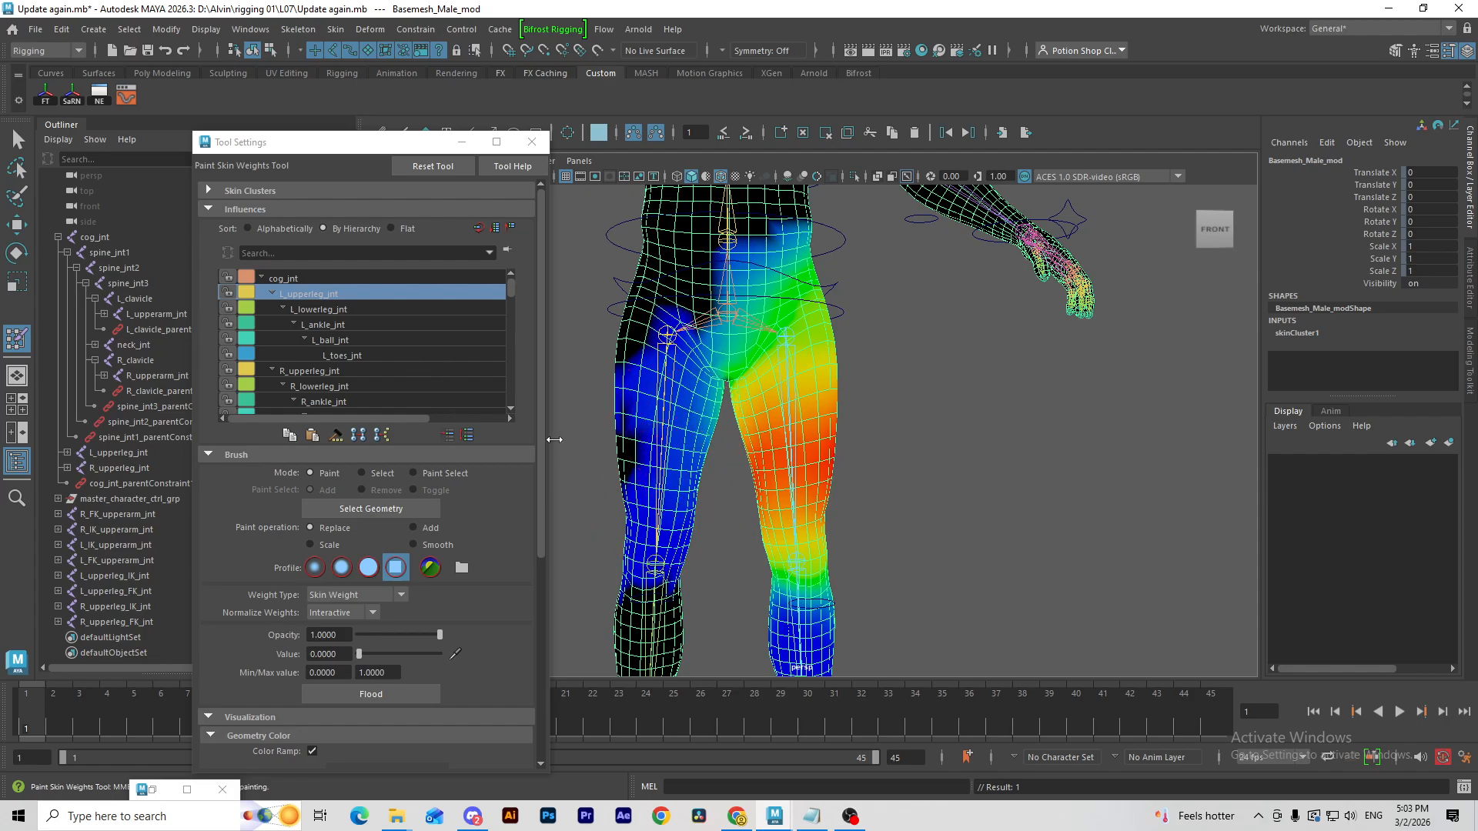
click(342, 373)
alt+drag(789, 495, 774, 485)
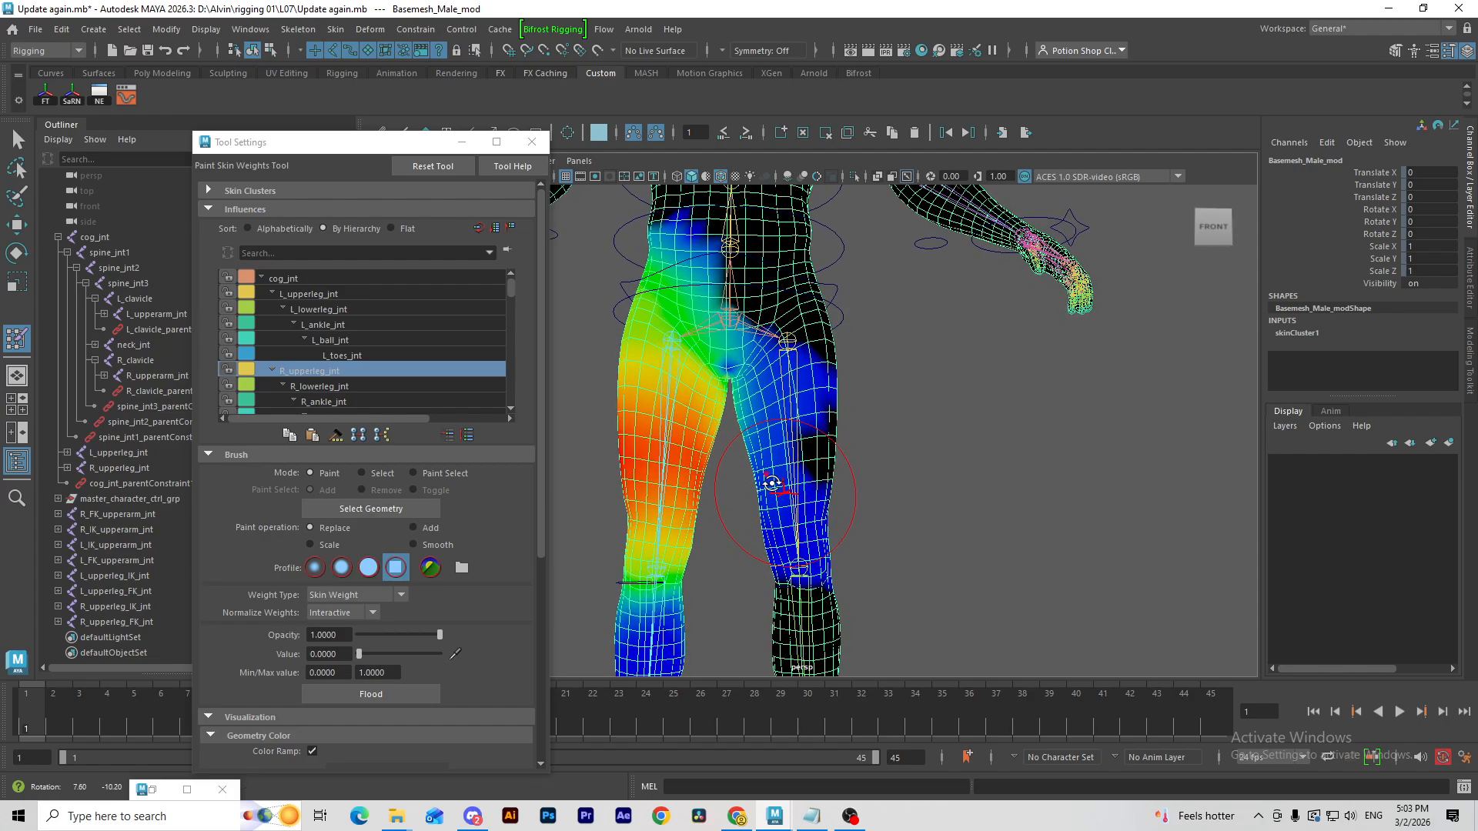
click(355, 315)
click(354, 294)
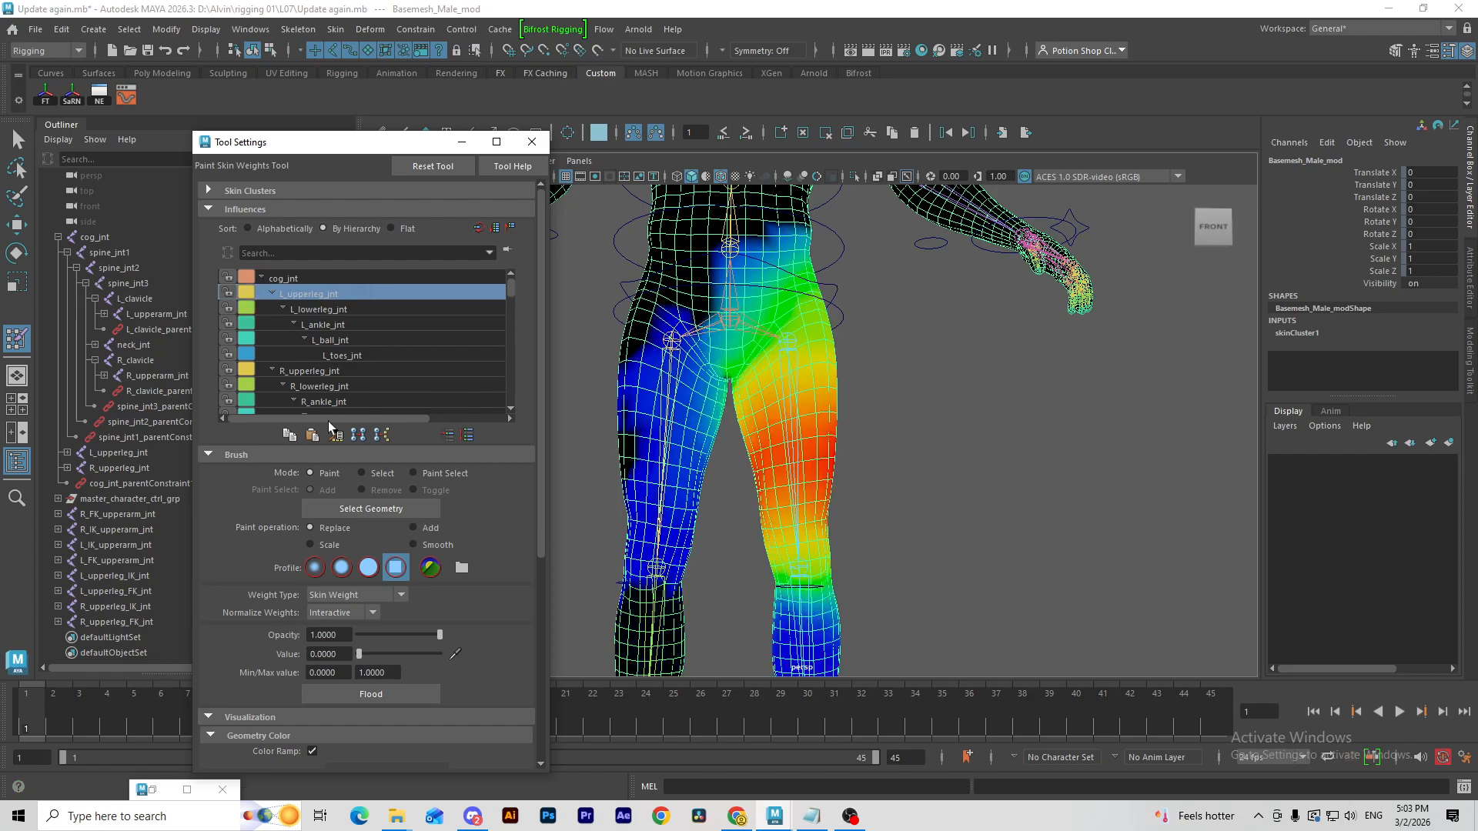
Step: Erase R_upperleg_jnt's weights from the front, back and inner side of the left leg with a value of 0
click(325, 371)
mouse_move(813, 496)
alt+mouse_down()
mouse_move(835, 492)
mouse_move(809, 472)
mouse_move(820, 568)
mouse_move(774, 570)
mouse_move(768, 426)
mouse_move(740, 440)
alt+mouse_up()
key(b)
mouse_move(724, 574)
alt+mouse_down()
mouse_move(841, 594)
mouse_move(977, 569)
alt+mouse_up()
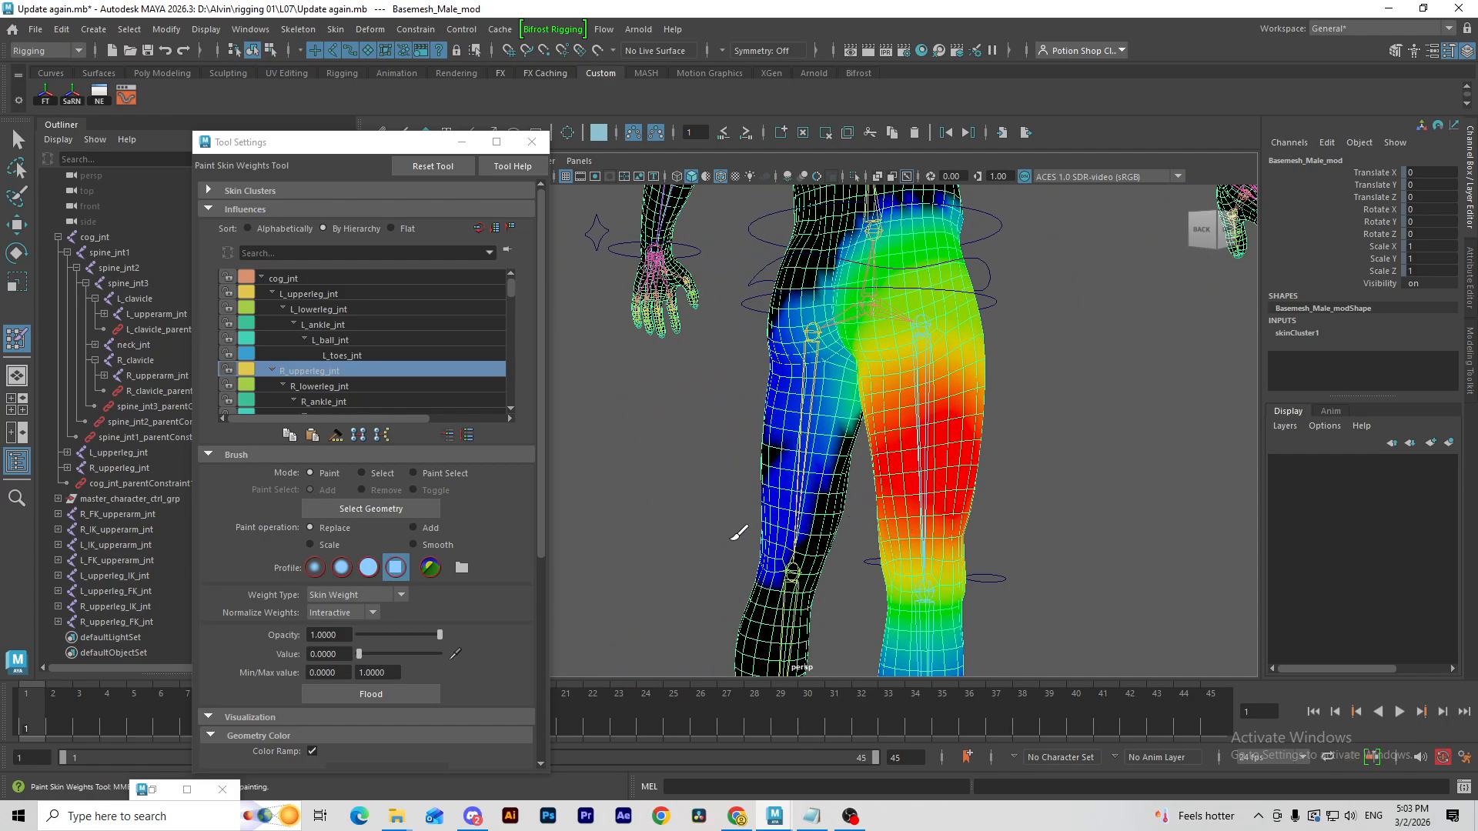
drag(774, 566, 787, 393)
mouse_move(750, 497)
alt+mouse_down()
mouse_move(793, 506)
mouse_move(792, 332)
mouse_move(984, 472)
mouse_move(1023, 454)
alt+mouse_up()
drag(856, 384, 830, 420)
alt+drag(833, 418, 884, 404)
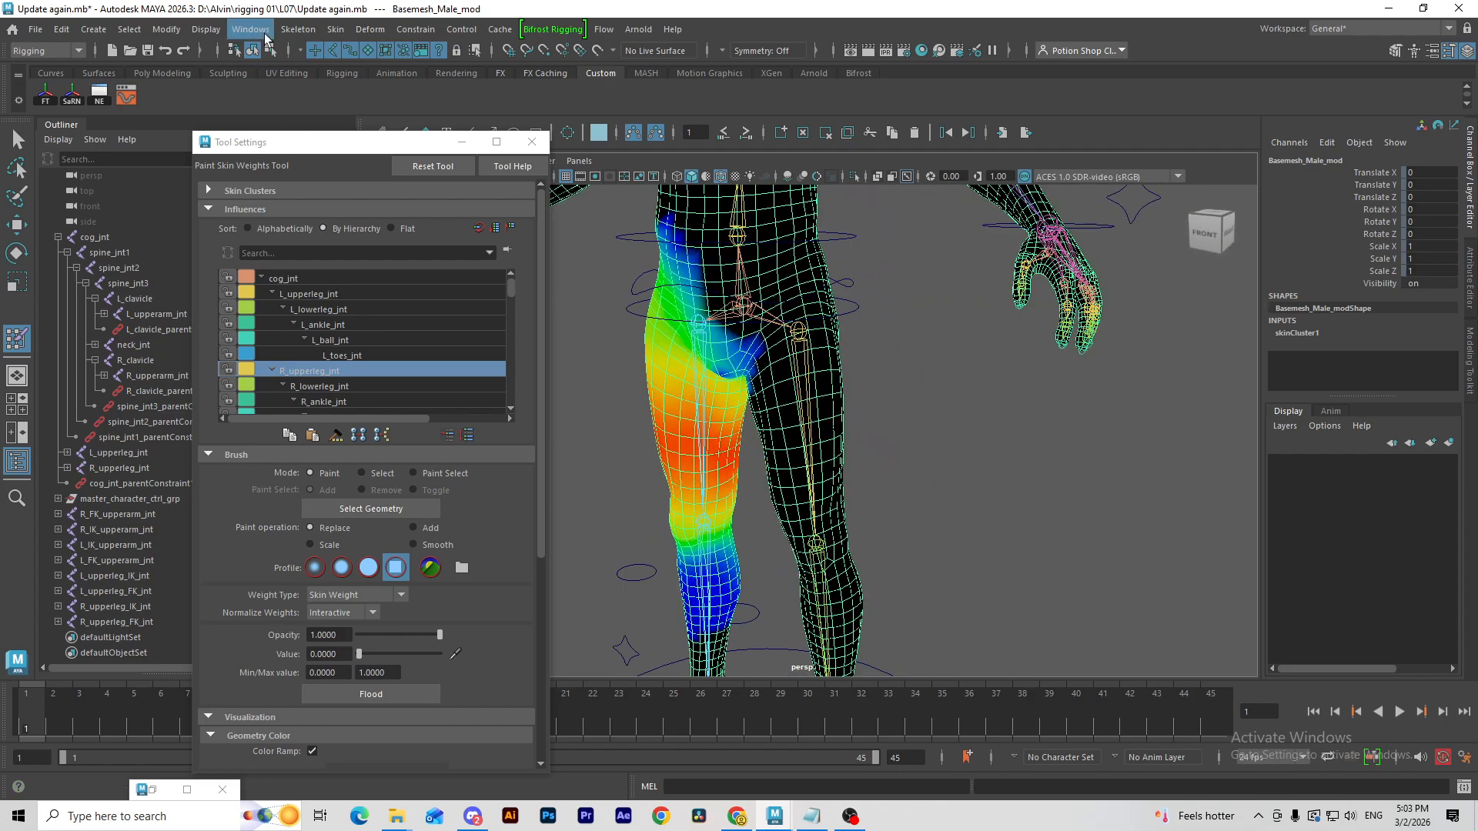
Step: Add the Mirror Skin Weights command to the Custom shelf, mirror the weights with it, and display L_upperleg_jnt's weights
click(298, 28)
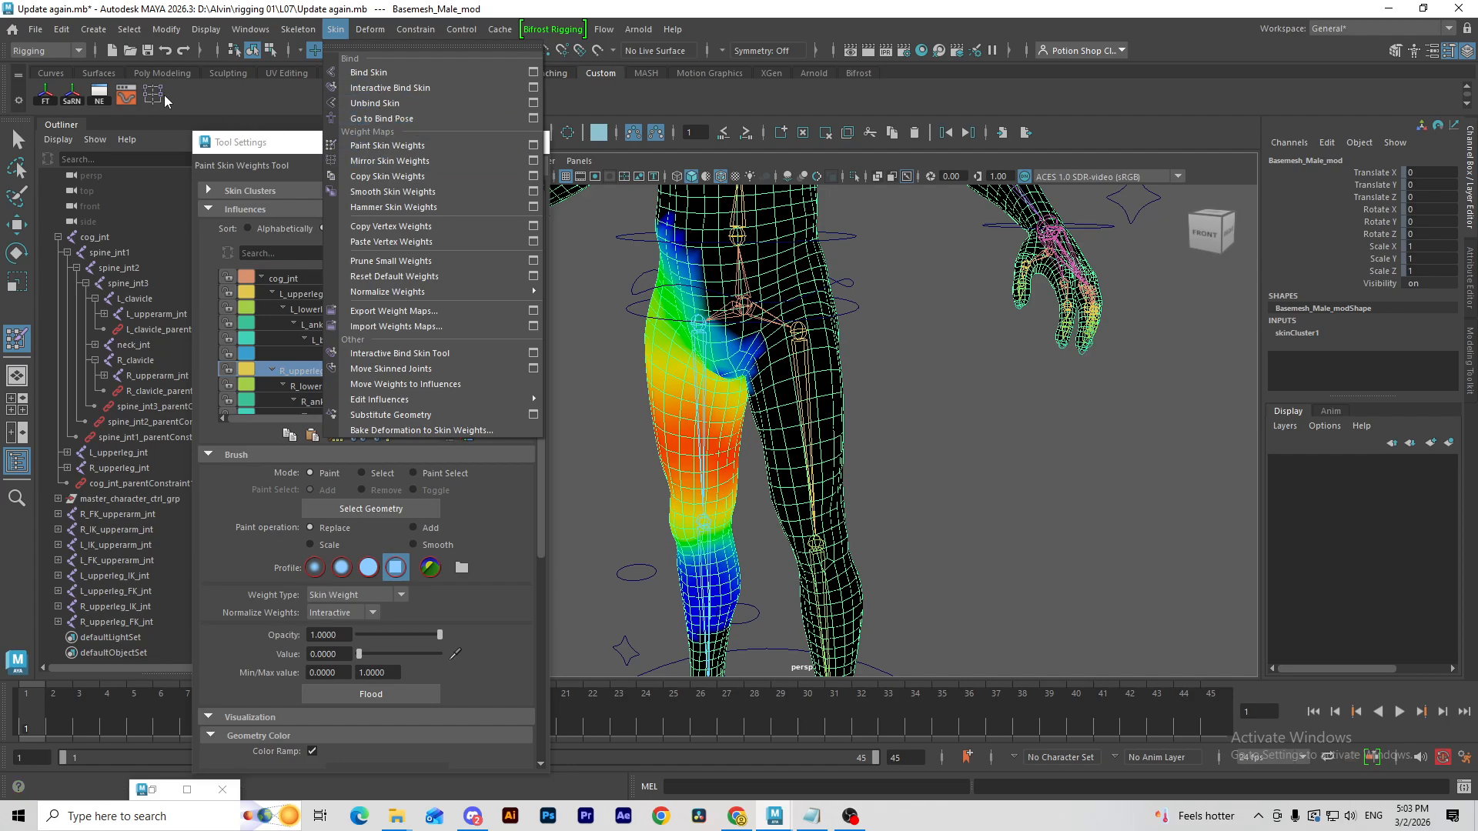
click(156, 96)
click(348, 294)
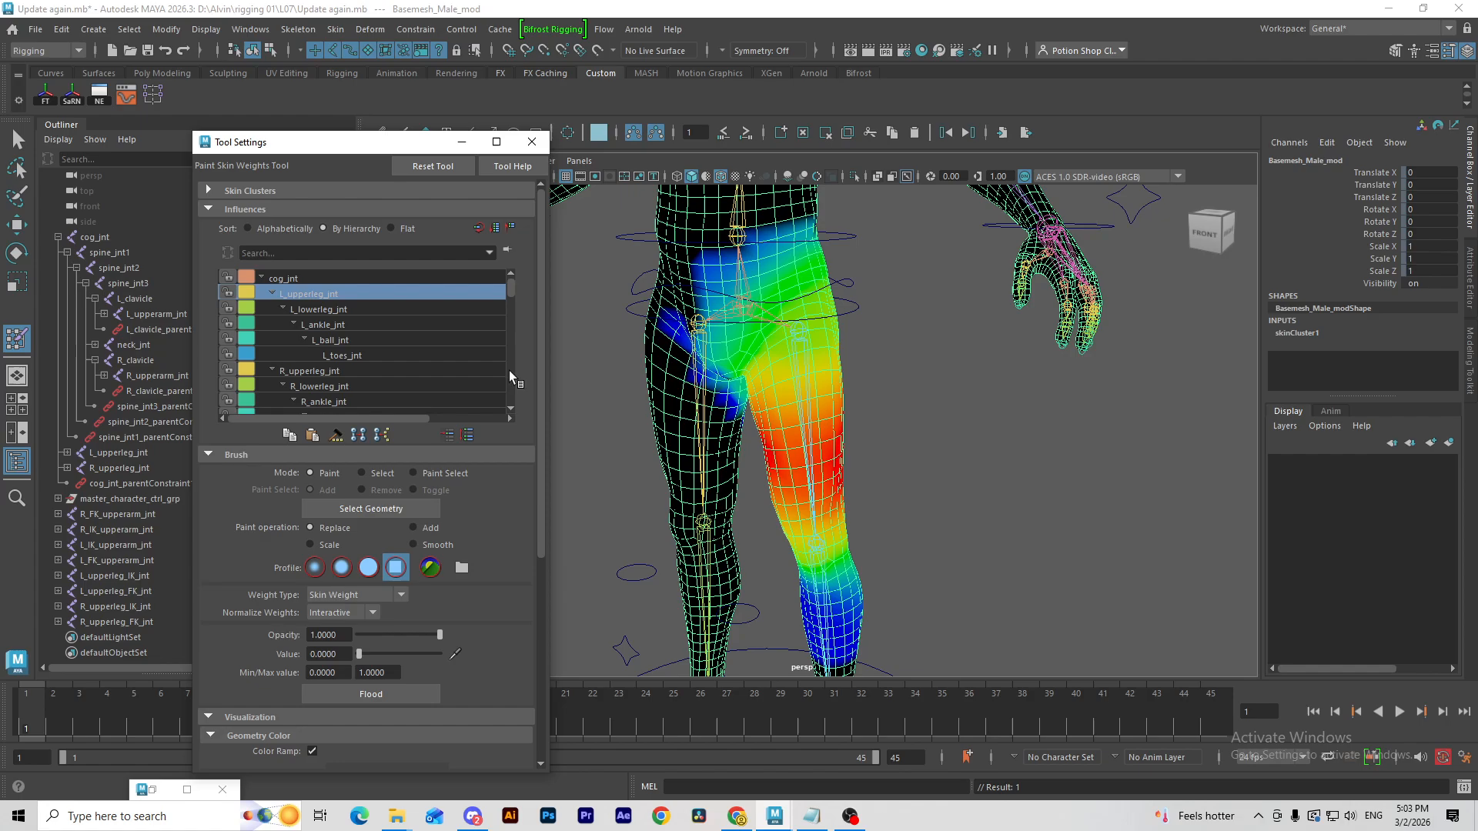
Step: Examine the mirrored weights of L_upperleg_jnt and R_upperleg_jnt around the hips, crotch and thighs
alt+drag(792, 446, 821, 449)
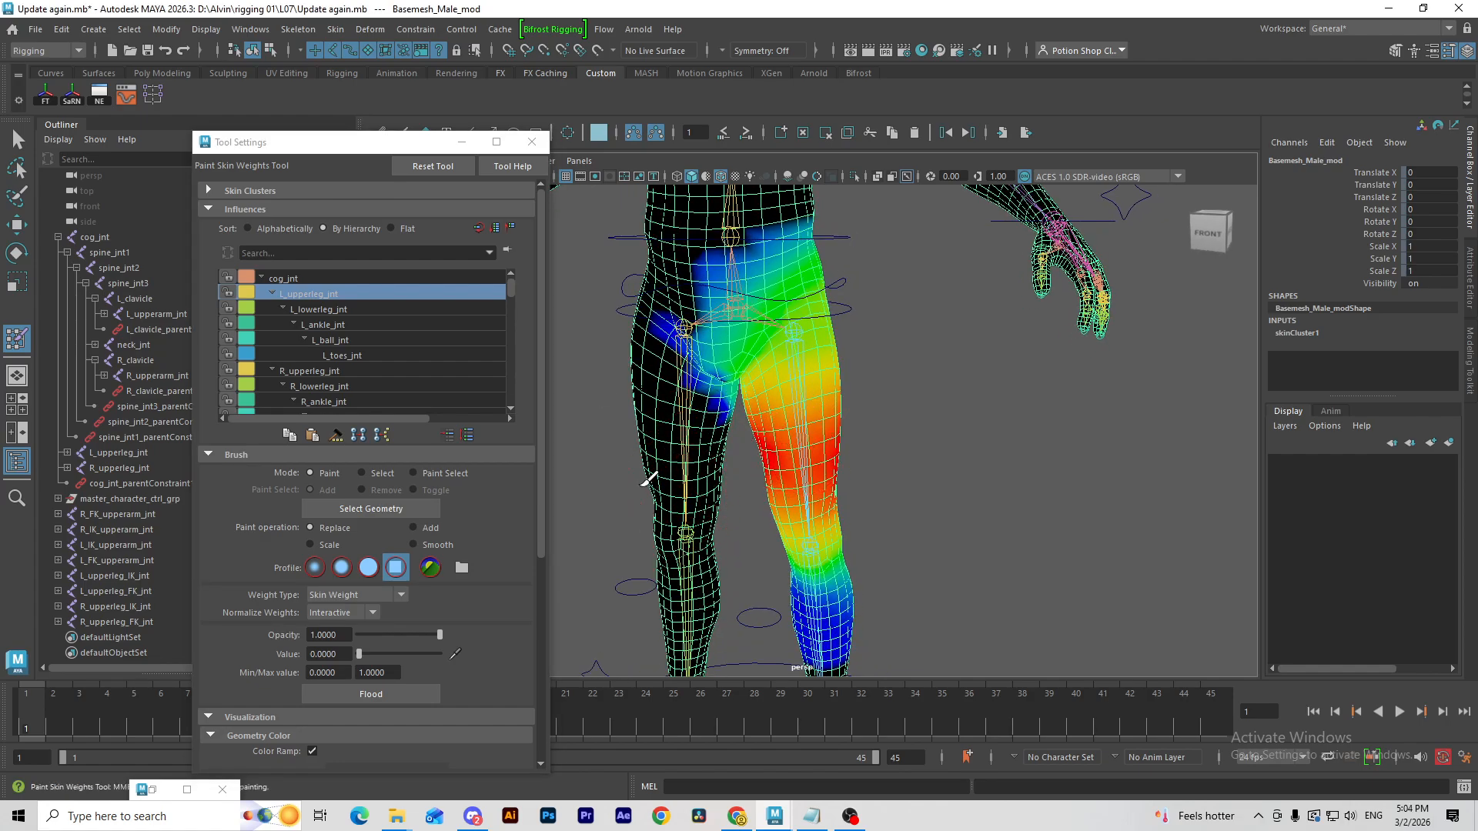
alt+drag(676, 511, 740, 481)
click(364, 374)
alt+middle_drag(741, 481, 759, 515)
scroll(759, 516, down, 1)
alt+drag(739, 477, 713, 434)
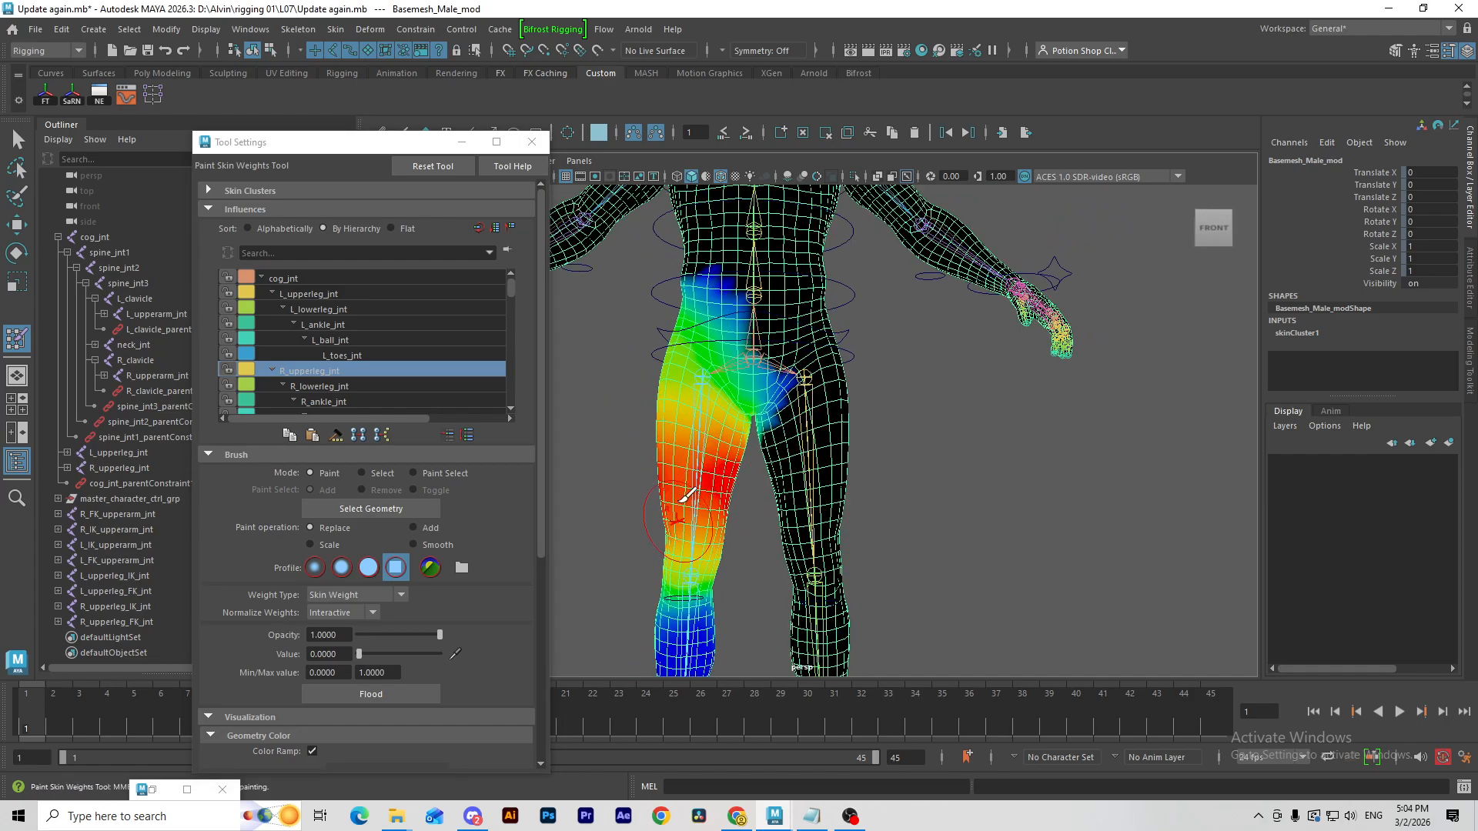
alt+middle_drag(863, 406, 798, 479)
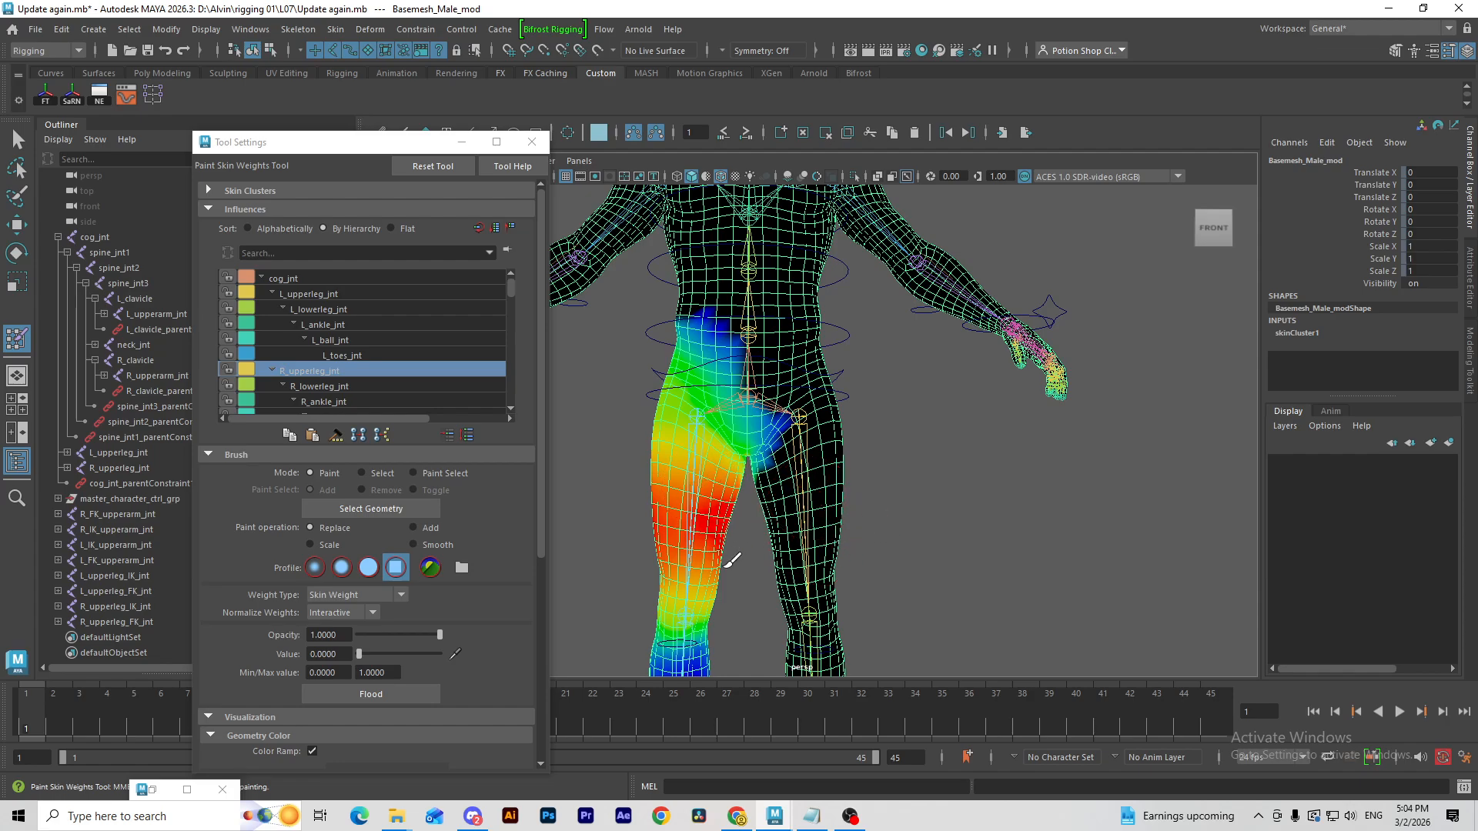
alt+middle_drag(889, 562, 819, 432)
alt+drag(818, 432, 855, 524)
Step: Paint L_upperleg_jnt's weights over the left thigh, front and back, with a replace value of 1
click(368, 294)
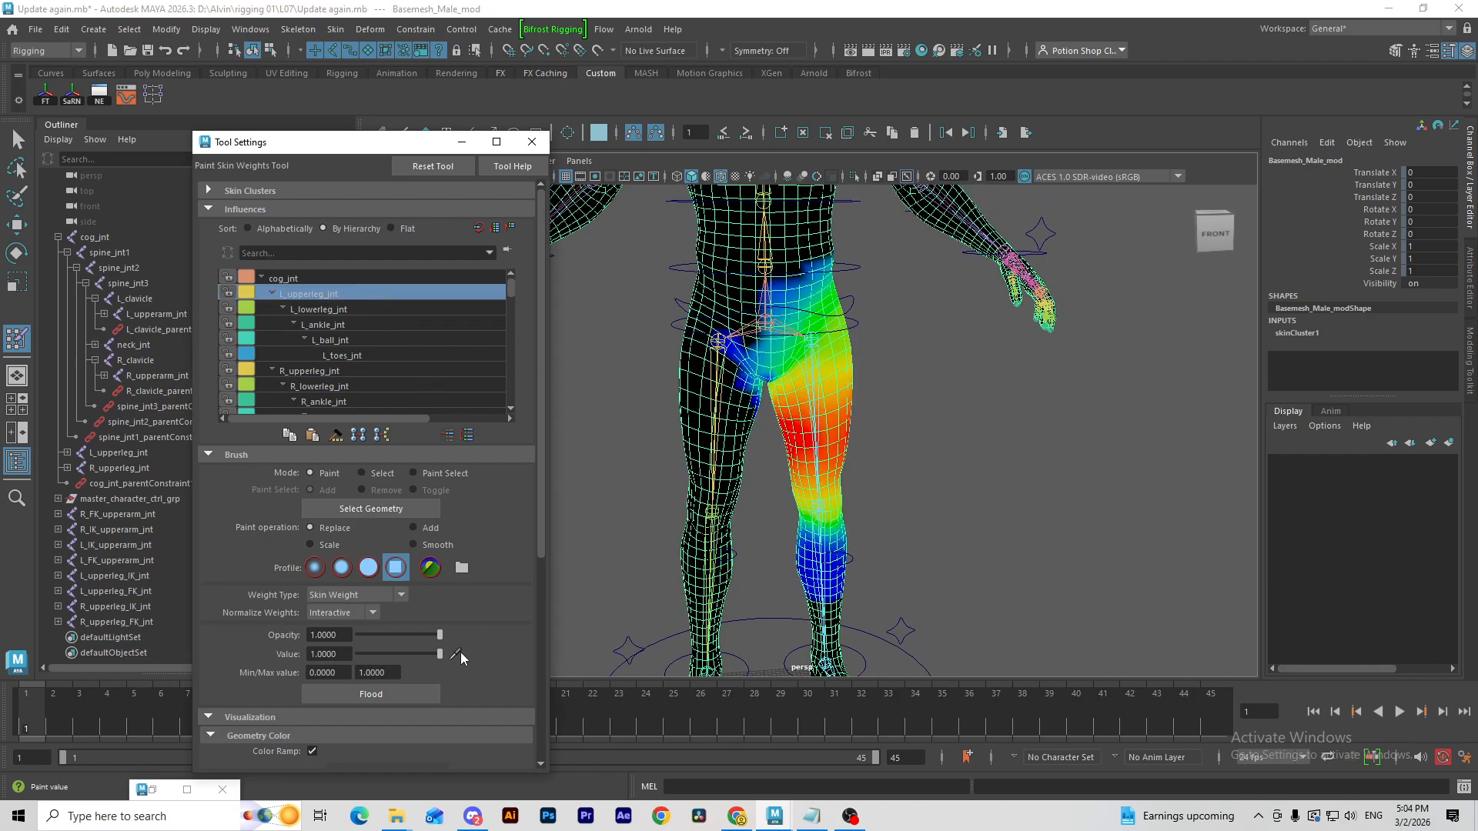
scroll(826, 423, up, 5)
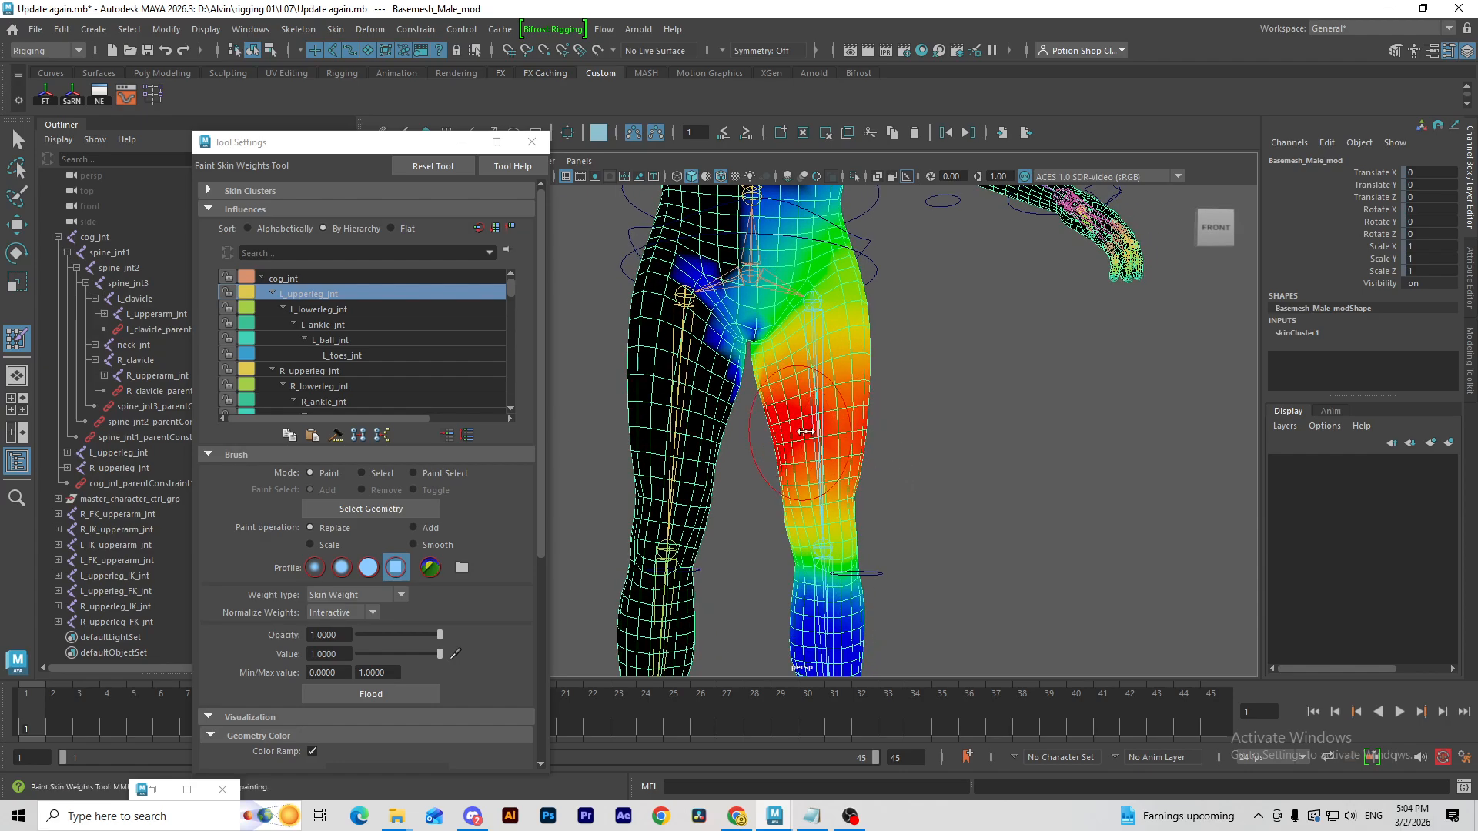
mouse_move(863, 406)
mouse_down()
mouse_move(804, 446)
mouse_move(793, 377)
mouse_move(894, 298)
mouse_move(768, 378)
mouse_move(739, 472)
mouse_up()
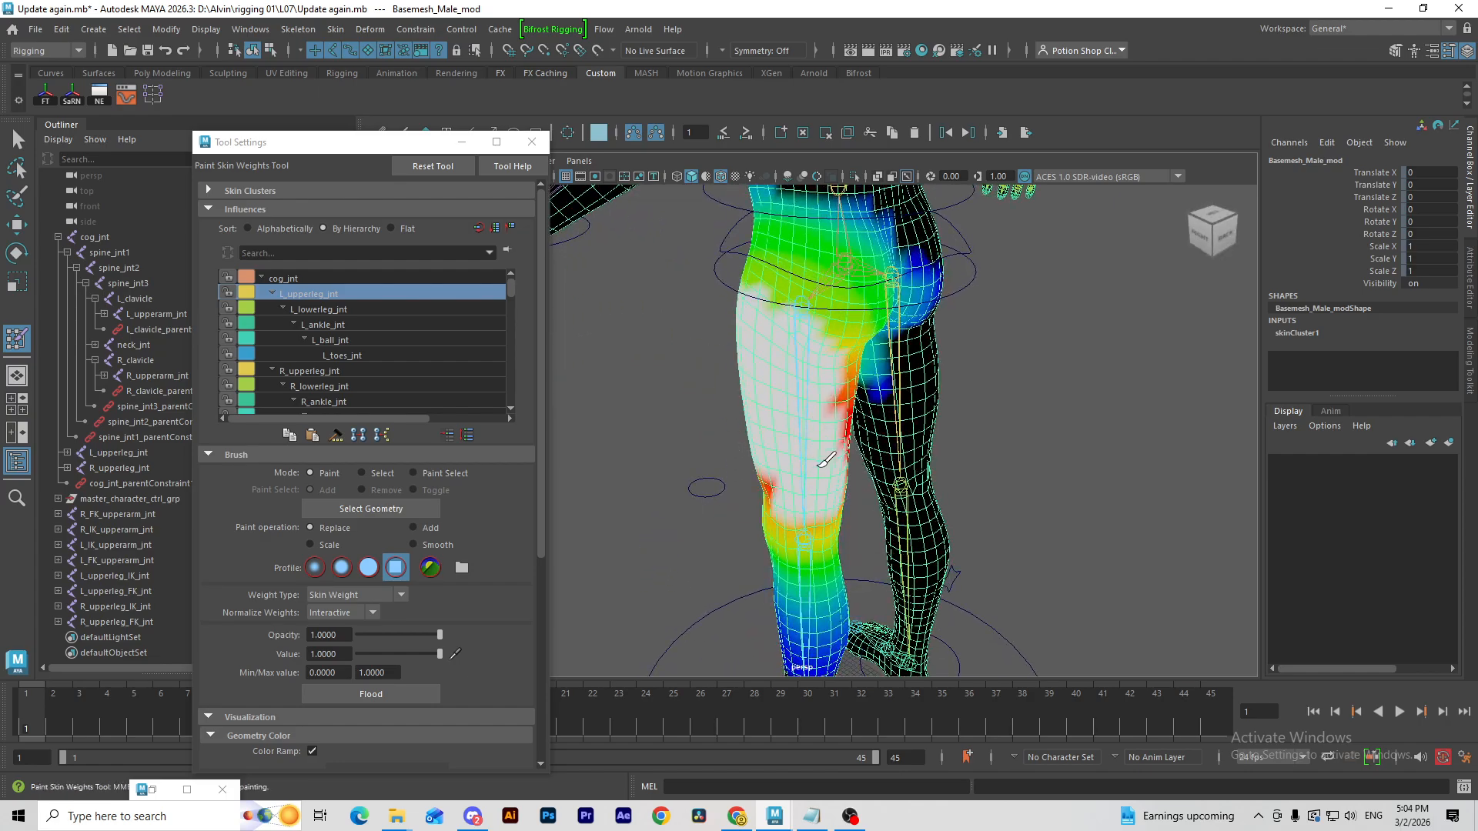
alt+drag(826, 460, 759, 429)
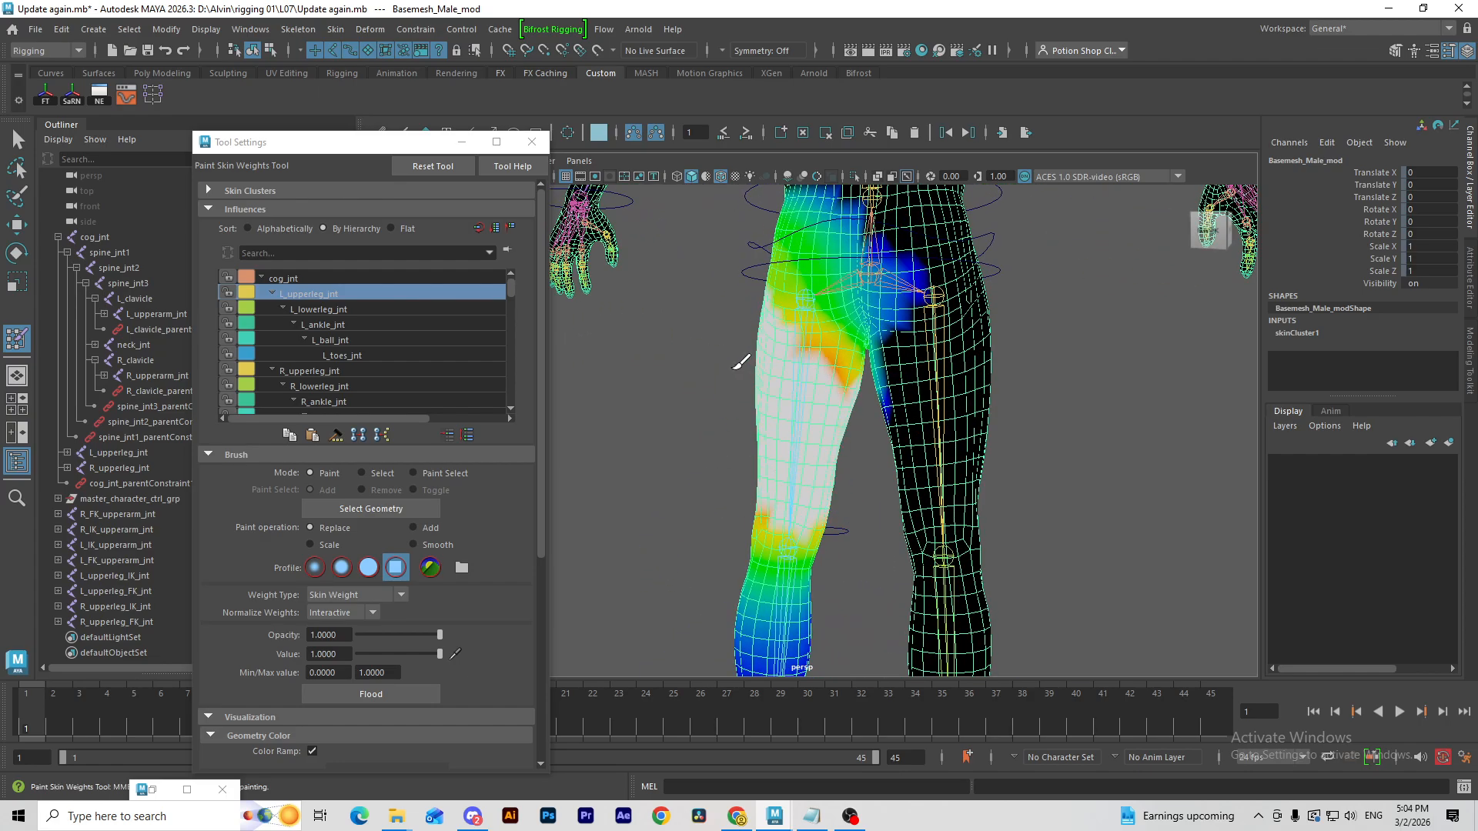
mouse_move(810, 352)
mouse_down()
mouse_move(835, 374)
mouse_move(753, 292)
mouse_up()
mouse_move(765, 419)
alt+mouse_down()
mouse_move(742, 468)
mouse_move(808, 512)
mouse_move(898, 488)
mouse_move(805, 485)
mouse_move(879, 476)
alt+mouse_up()
alt+drag(801, 513, 823, 502)
Step: Paint cog_jnt at value 1 over the front pelvis and left buttock with a smaller brush, and mirror the skin weights
key(b)
mouse_move(823, 502)
mouse_down()
mouse_move(793, 527)
mouse_move(852, 543)
mouse_move(806, 528)
mouse_move(802, 442)
mouse_up()
click(324, 277)
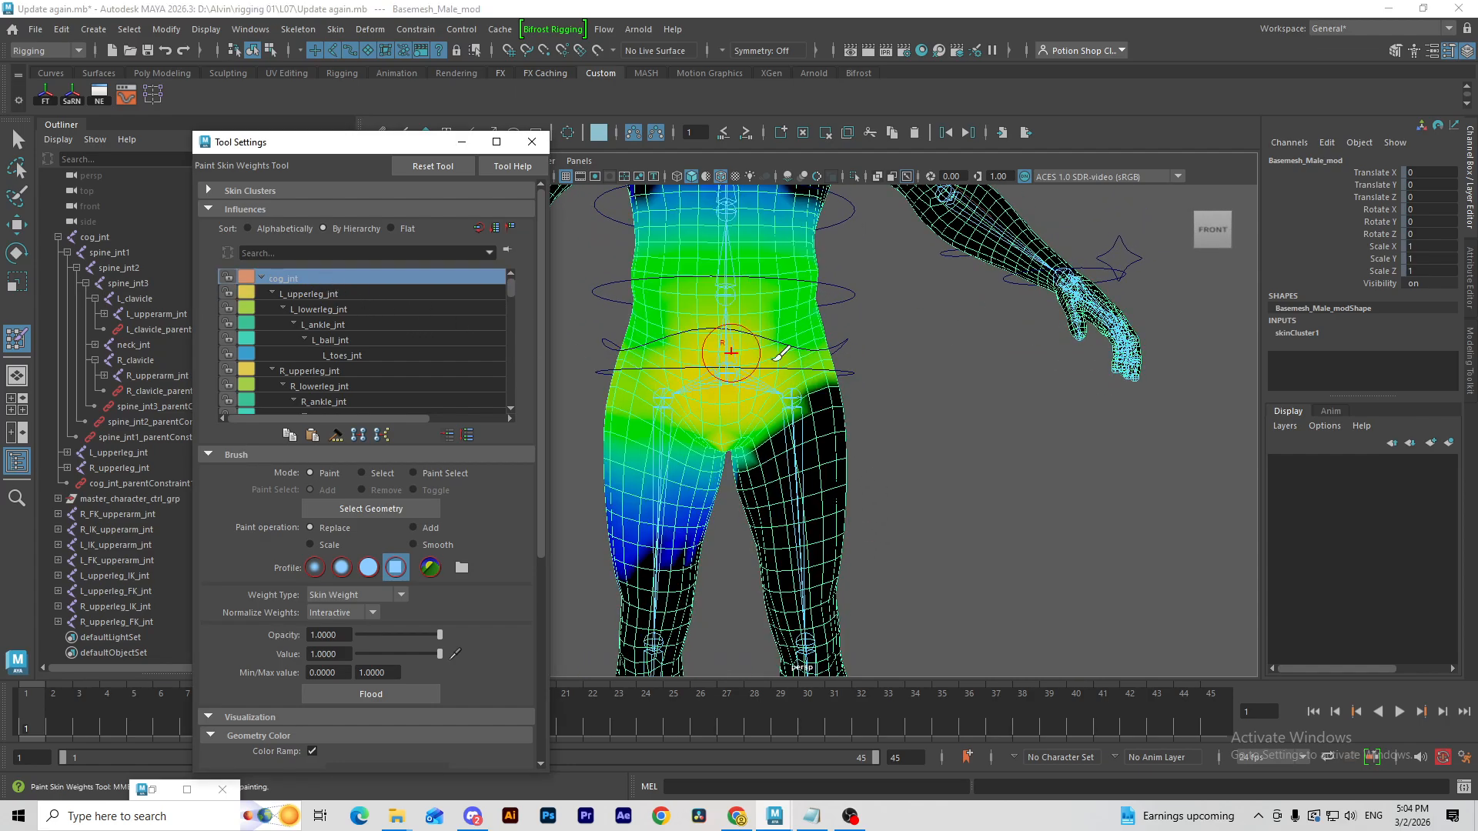
mouse_move(717, 359)
mouse_down()
mouse_move(807, 354)
mouse_move(739, 429)
mouse_up()
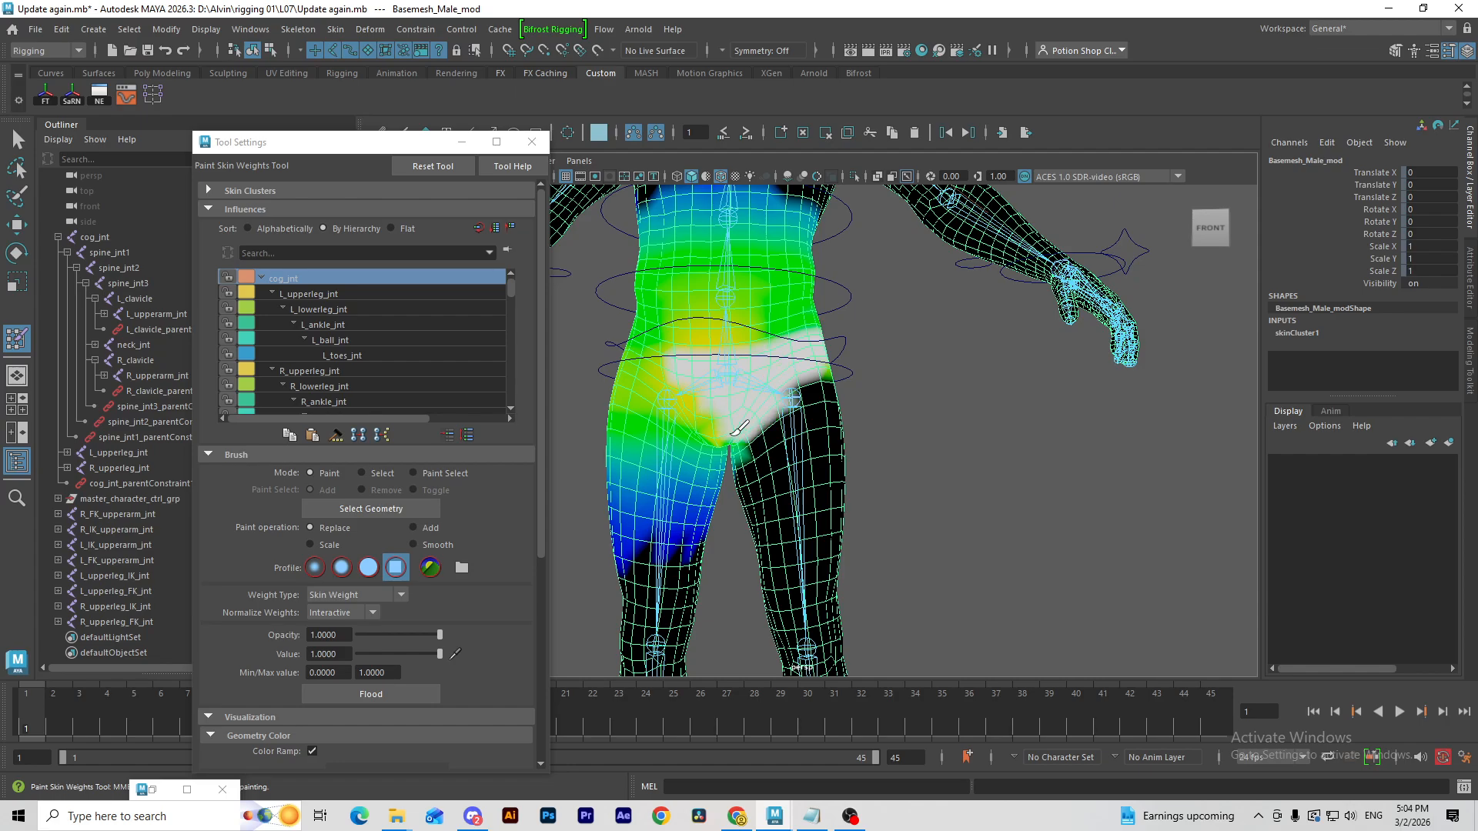
mouse_move(833, 373)
alt+mouse_down()
mouse_move(770, 377)
mouse_move(801, 370)
mouse_move(810, 394)
alt+mouse_up()
mouse_move(810, 394)
mouse_down()
mouse_move(866, 408)
mouse_move(813, 345)
mouse_move(866, 385)
mouse_move(889, 362)
mouse_move(875, 312)
mouse_up()
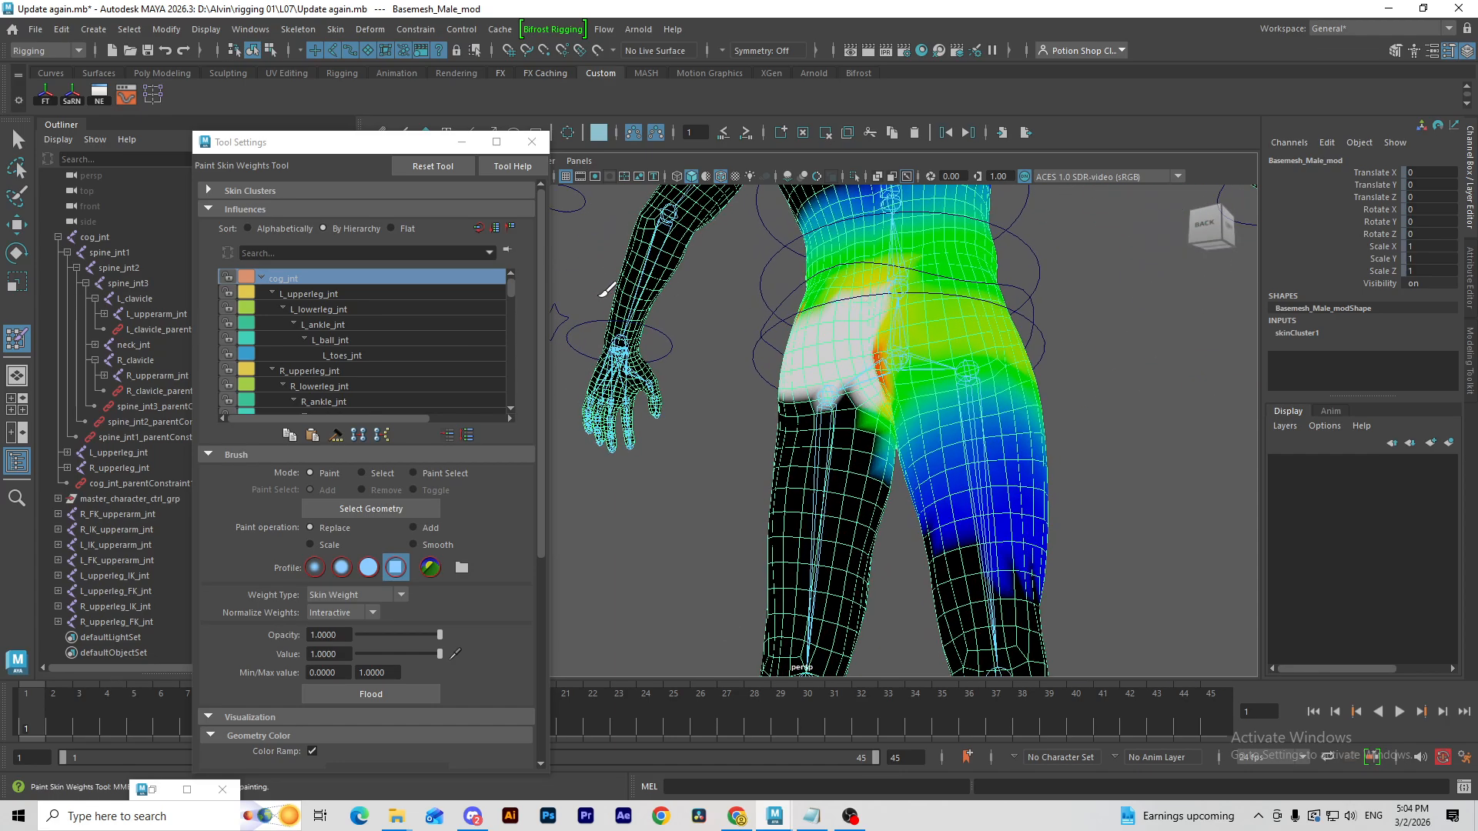
click(152, 94)
Step: Set the paint value to 0 and erase L_upperleg_jnt's weights around the waist, front, side and back
mouse_move(793, 339)
alt+mouse_down()
mouse_move(886, 418)
mouse_move(894, 450)
mouse_move(911, 371)
mouse_move(924, 472)
mouse_move(766, 440)
mouse_move(852, 541)
mouse_move(844, 478)
alt+mouse_up()
click(353, 297)
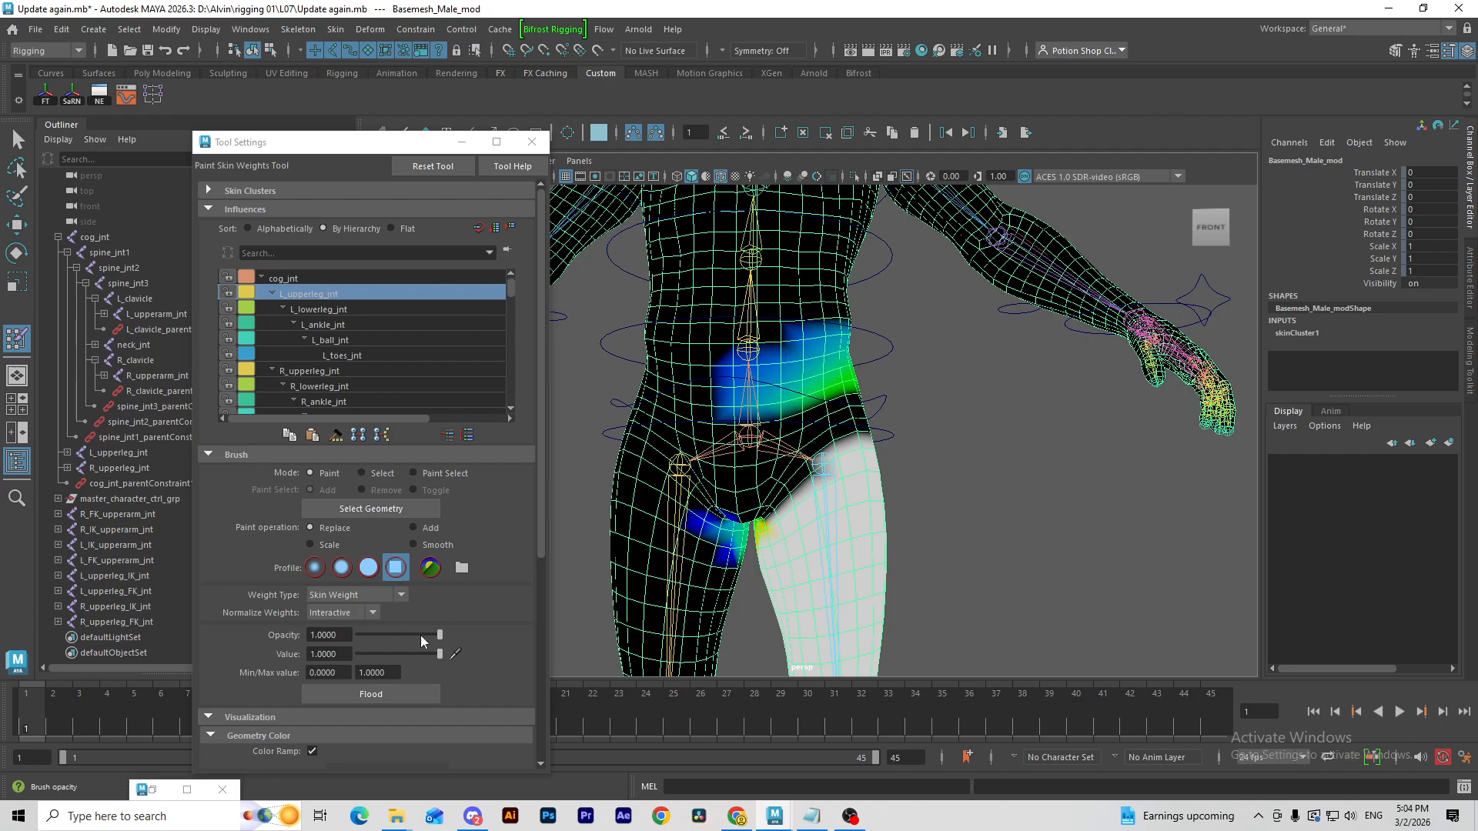
drag(415, 654, 356, 654)
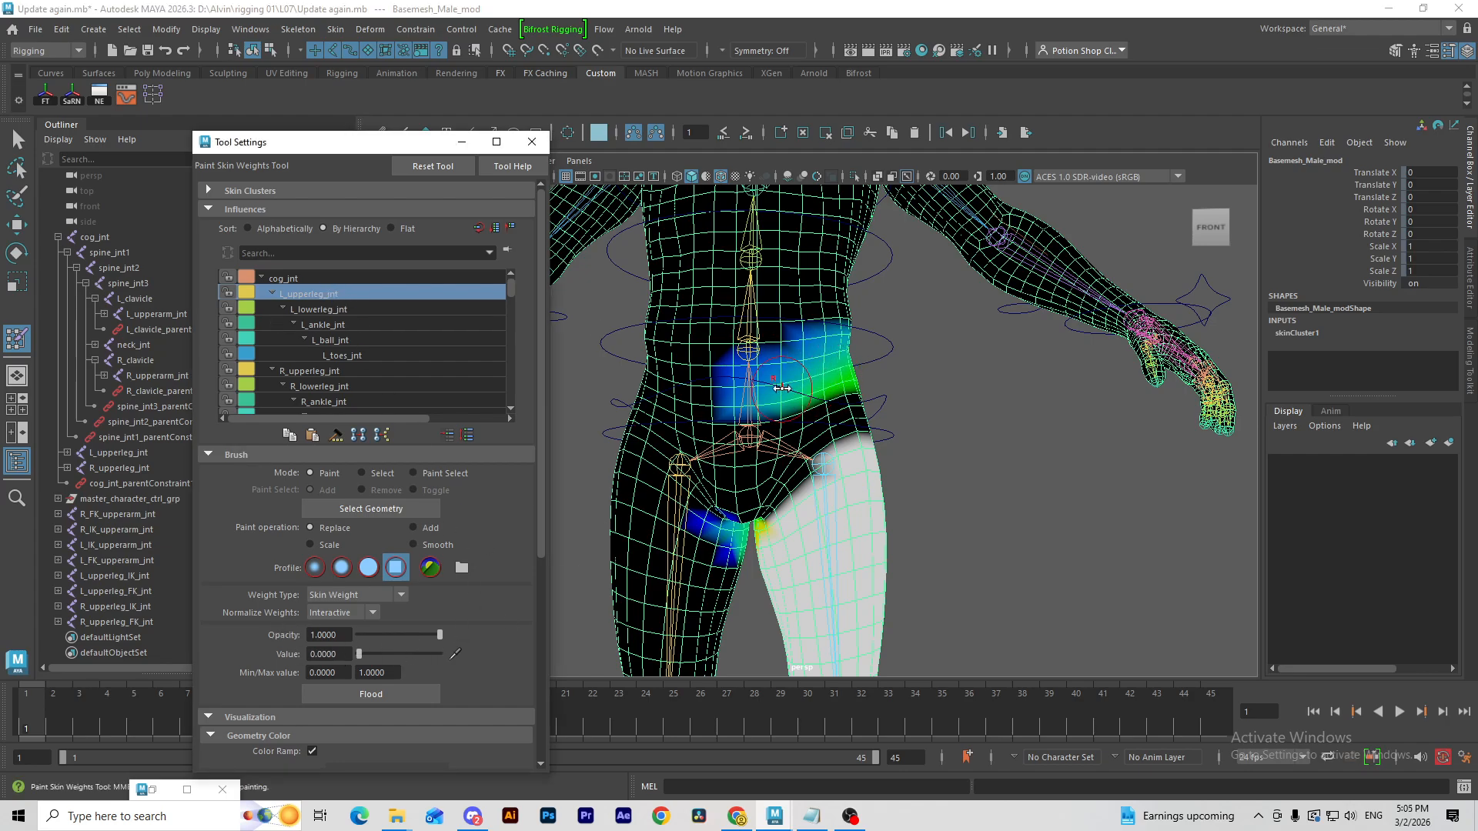
mouse_move(749, 368)
mouse_down()
mouse_move(843, 360)
mouse_move(671, 367)
mouse_up()
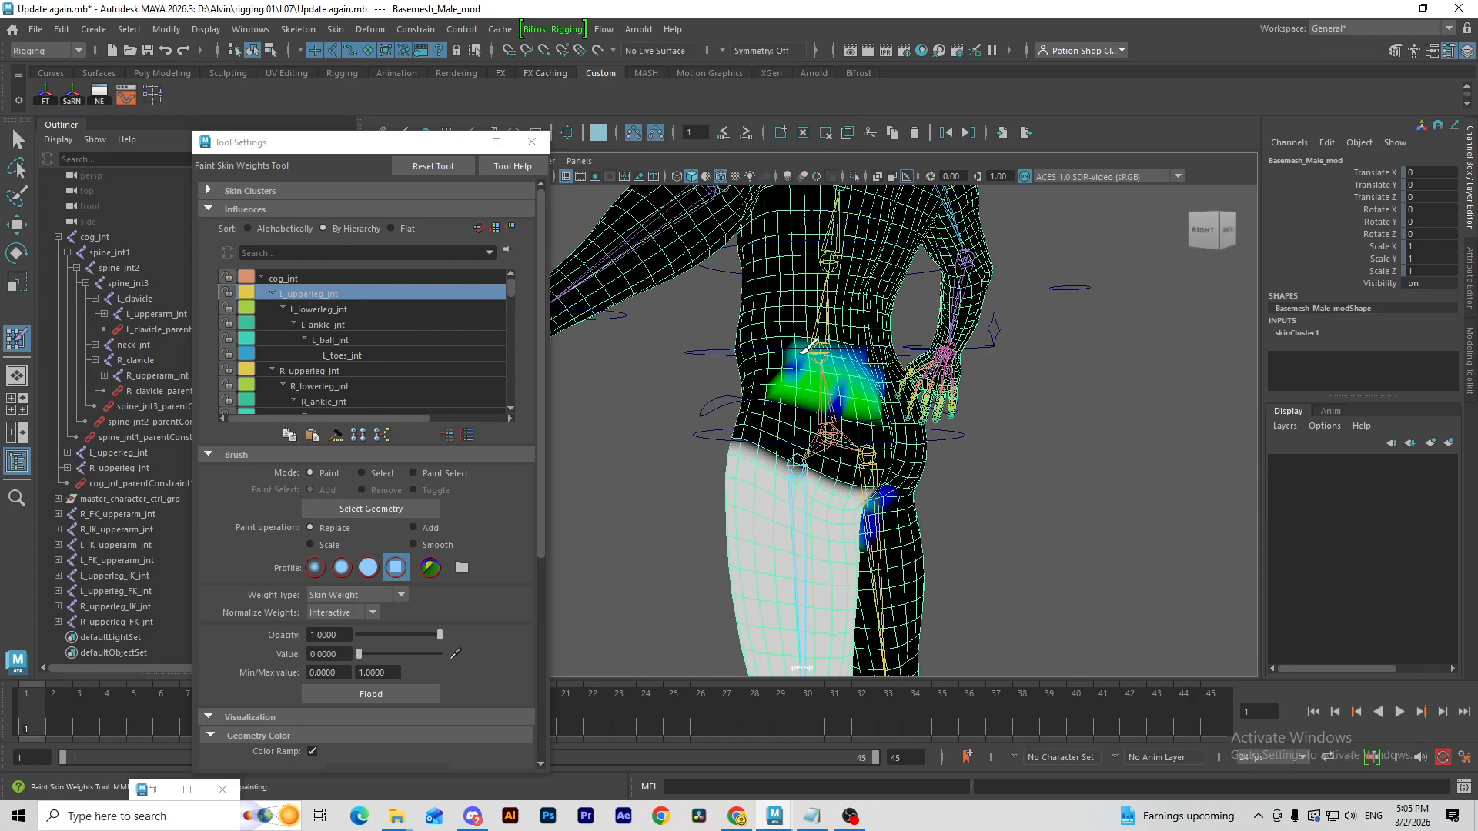
mouse_move(853, 370)
mouse_down()
mouse_move(823, 357)
mouse_move(793, 389)
mouse_up()
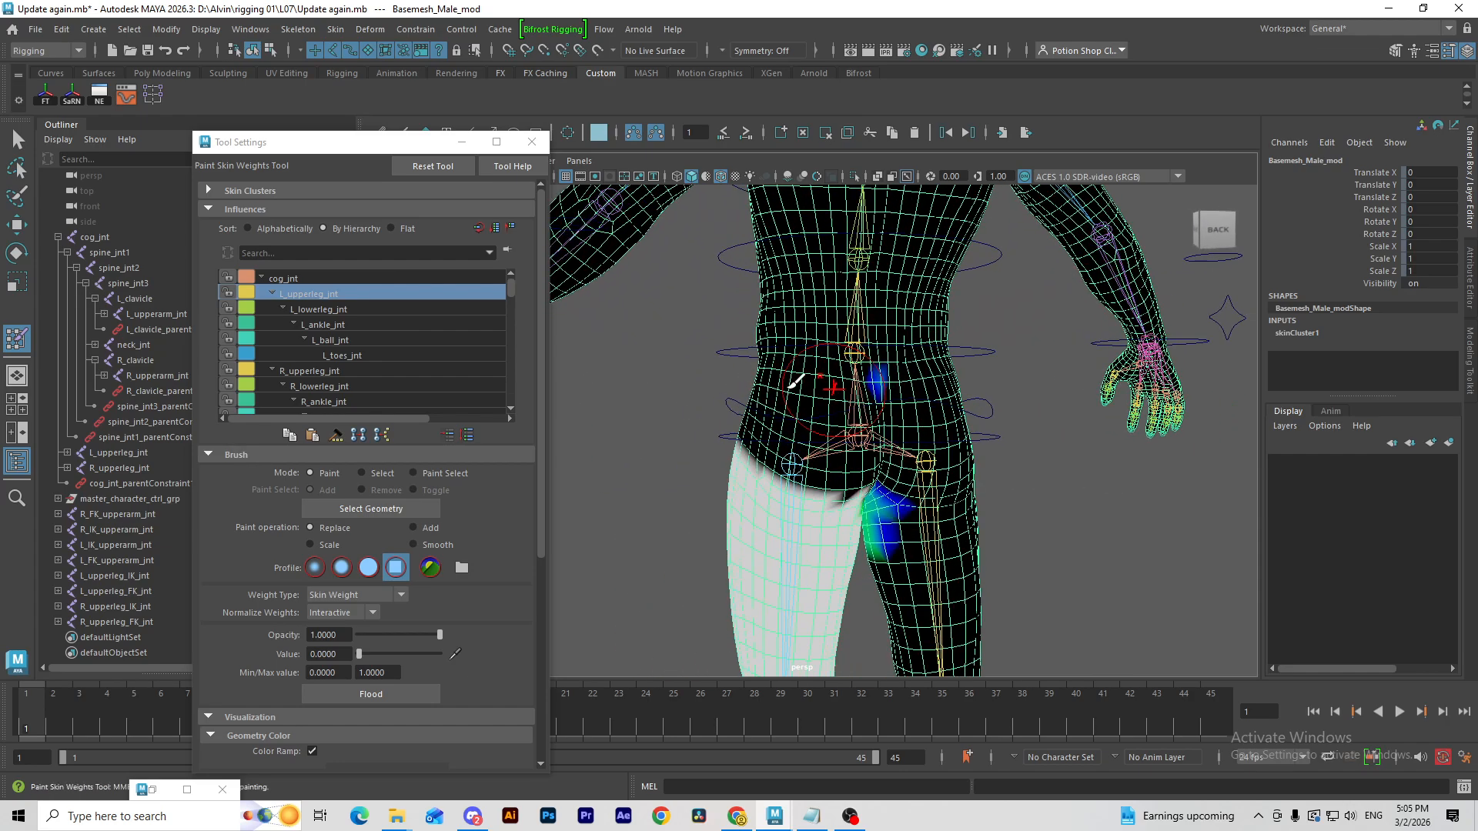
Step: Collapse both leg hierarchies in the influence list and examine the weights of cog_jnt and spine_jnt1 around the hips and torso
click(289, 279)
alt+drag(731, 454, 955, 469)
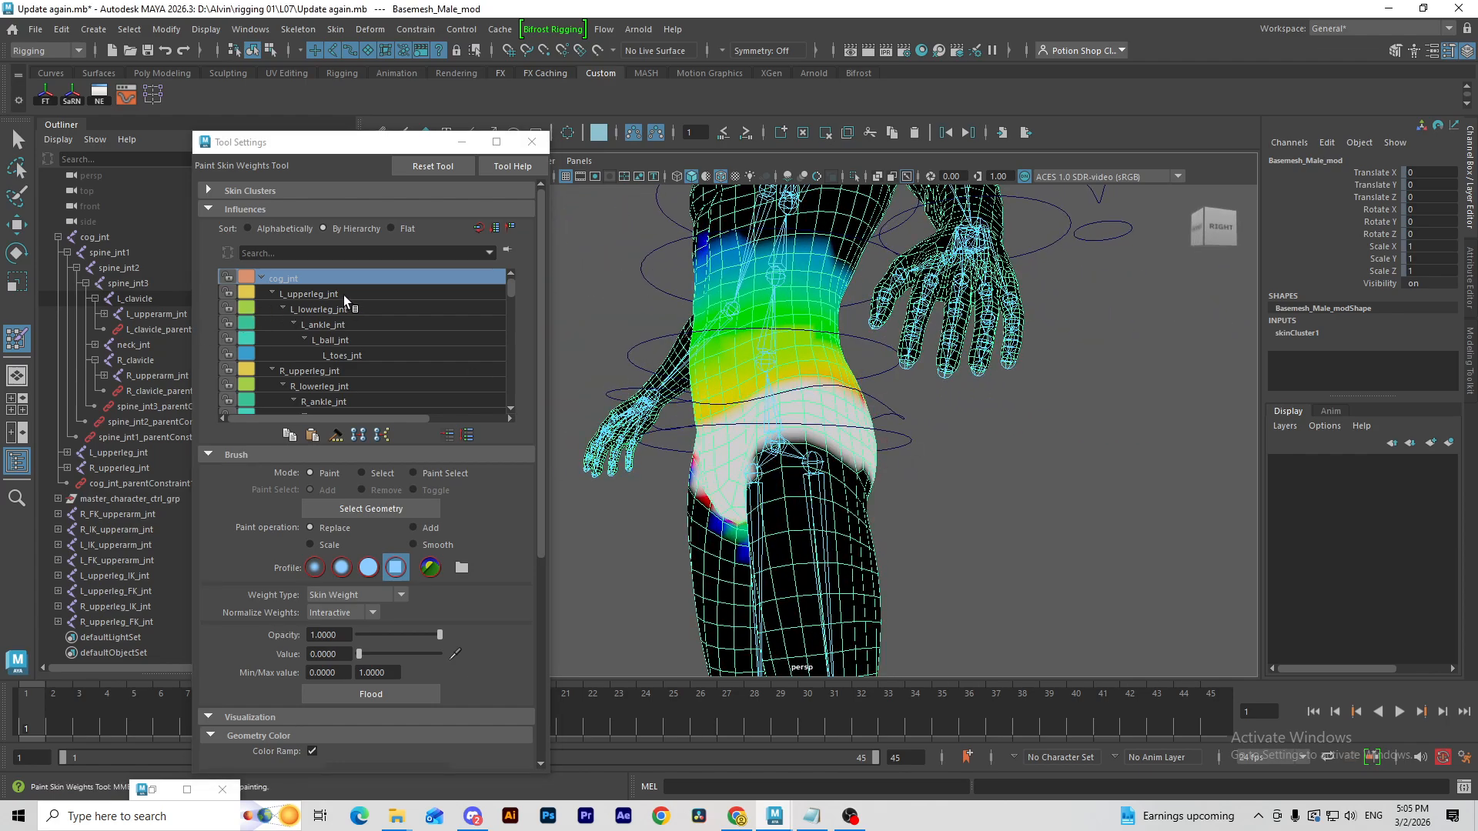
click(272, 294)
click(272, 309)
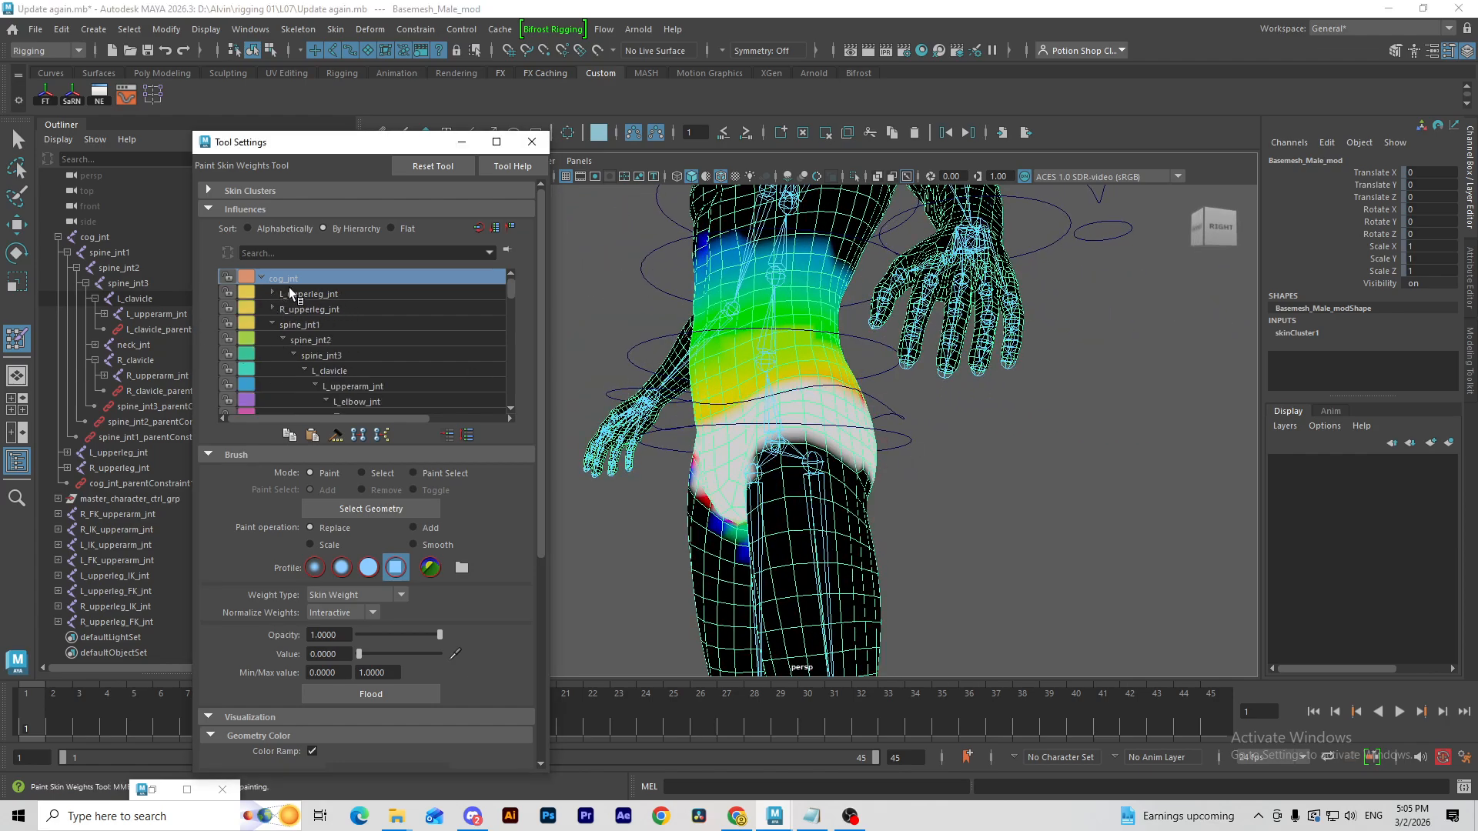
click(314, 322)
alt+drag(769, 385, 847, 401)
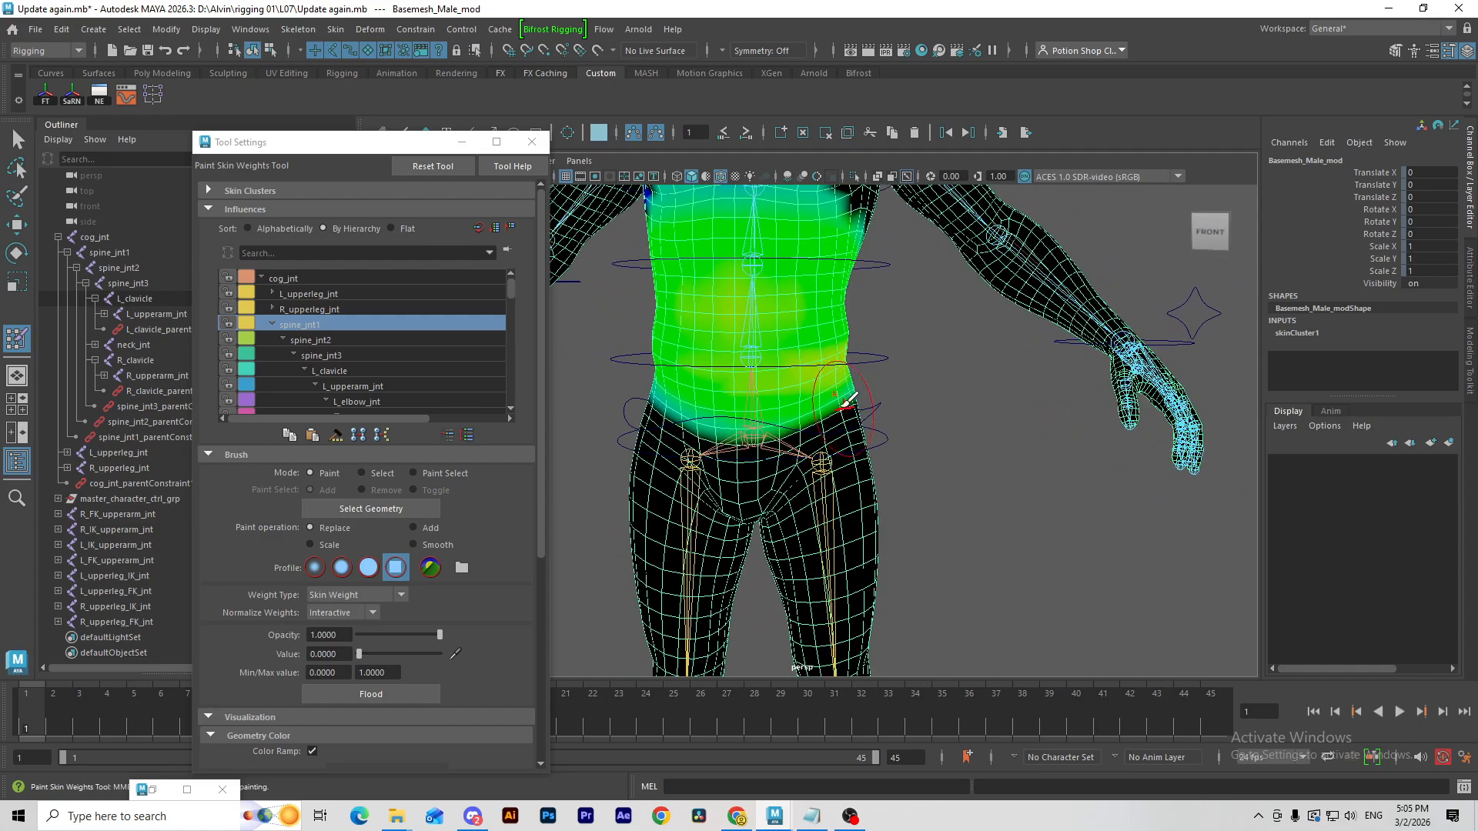
alt+middle_drag(847, 401, 861, 448)
click(311, 278)
alt+middle_drag(875, 565, 891, 419)
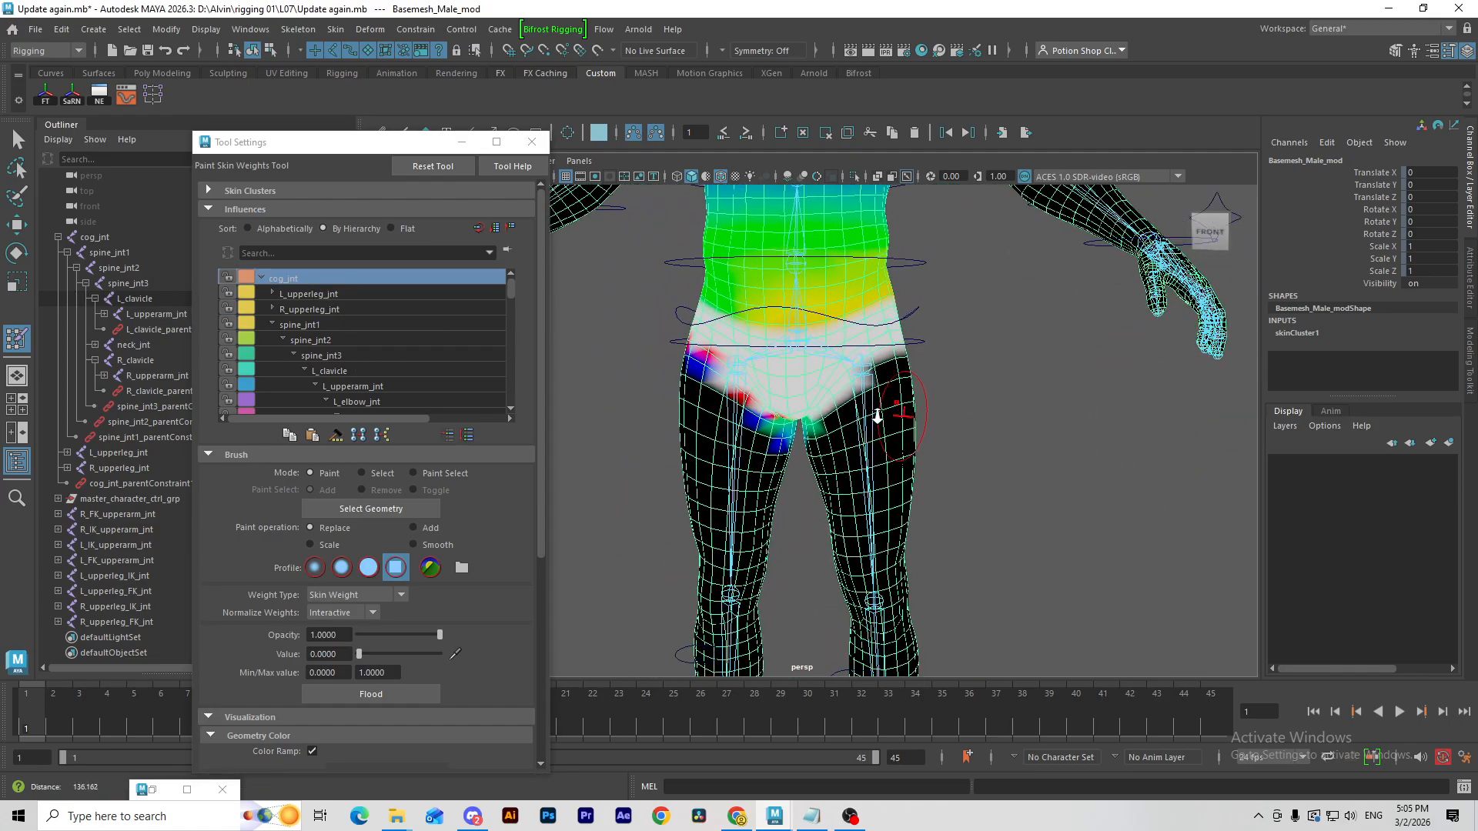
scroll(891, 419, down, 1)
Step: Expand the left leg hierarchy and paint L_lowerleg_jnt over the front of the left shin with a value of 1
click(336, 292)
click(270, 293)
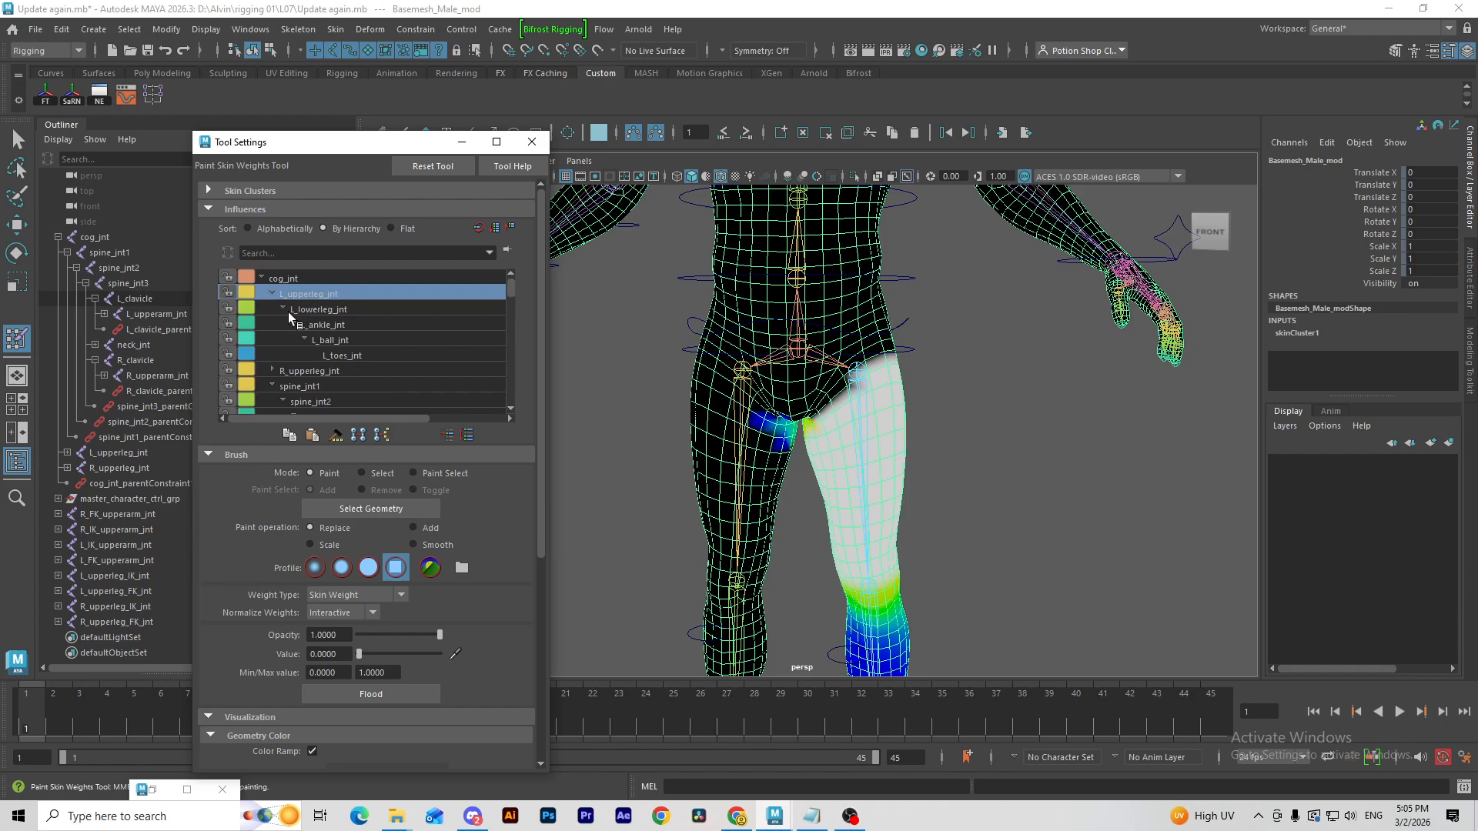
click(306, 310)
alt+middle_drag(901, 649, 839, 401)
alt+drag(840, 400, 747, 413)
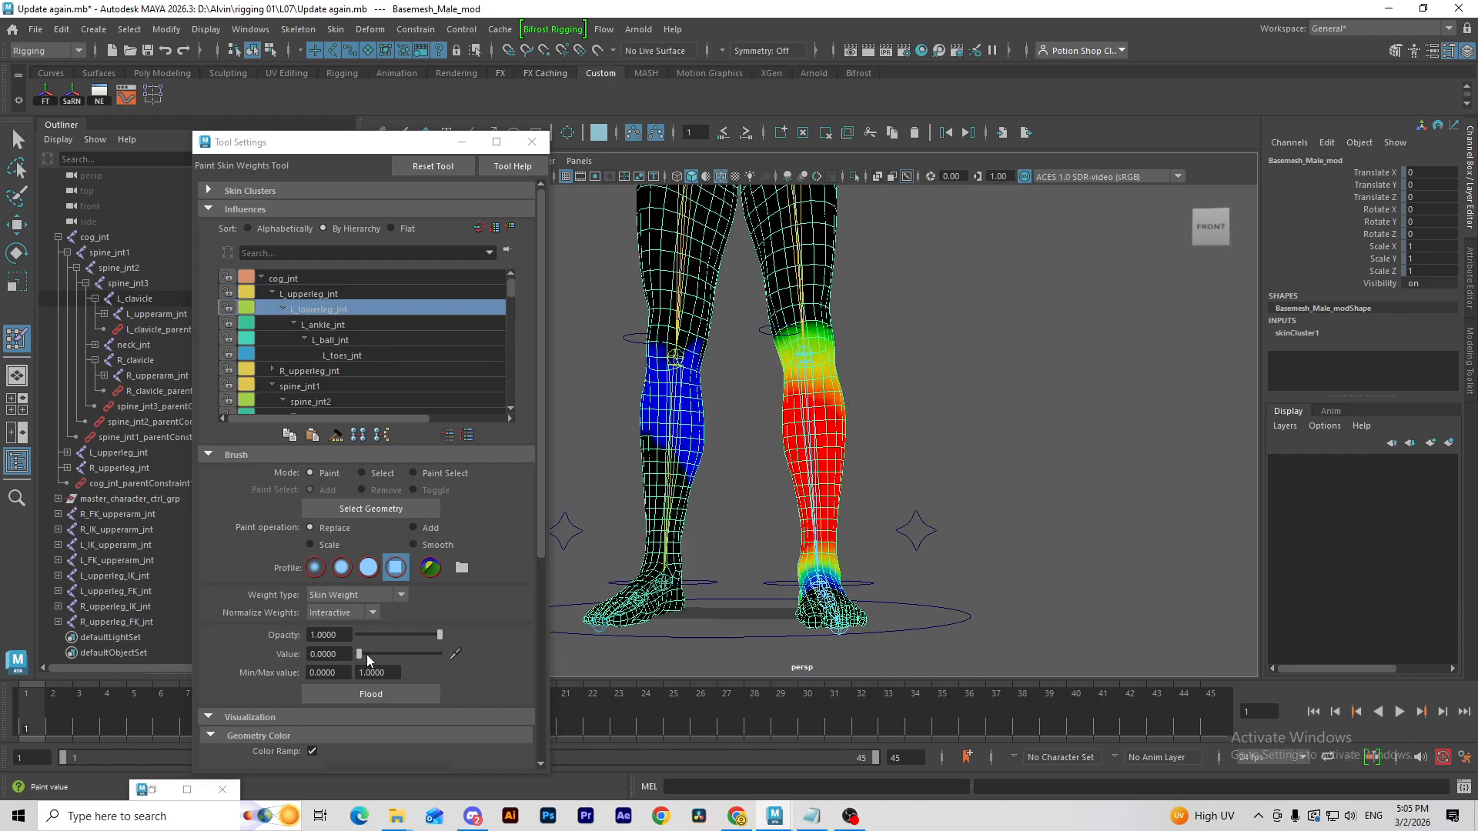
drag(359, 655, 440, 654)
mouse_move(816, 366)
mouse_down()
mouse_move(824, 416)
mouse_move(865, 419)
mouse_move(893, 491)
mouse_move(775, 507)
mouse_up()
drag(886, 516, 902, 485)
Step: Paint L_lowerleg_jnt at full weight over the left calf, from the back of the knee down to the ankle
alt+drag(906, 486, 703, 501)
mouse_move(816, 516)
mouse_down()
mouse_move(835, 462)
mouse_move(816, 379)
mouse_move(825, 339)
mouse_move(809, 493)
mouse_up()
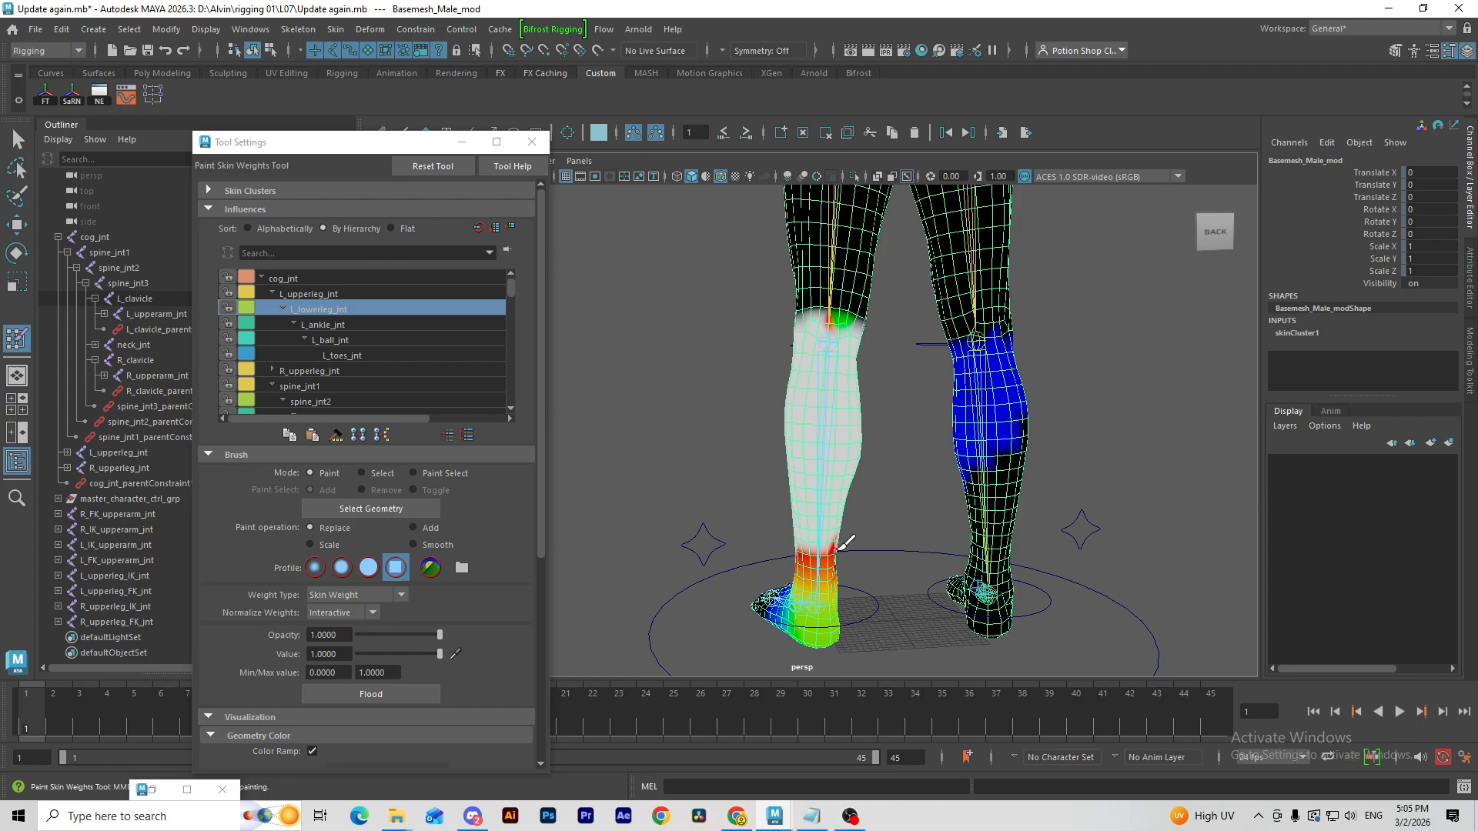
drag(838, 549, 807, 571)
alt+drag(743, 550, 955, 520)
drag(803, 517, 766, 535)
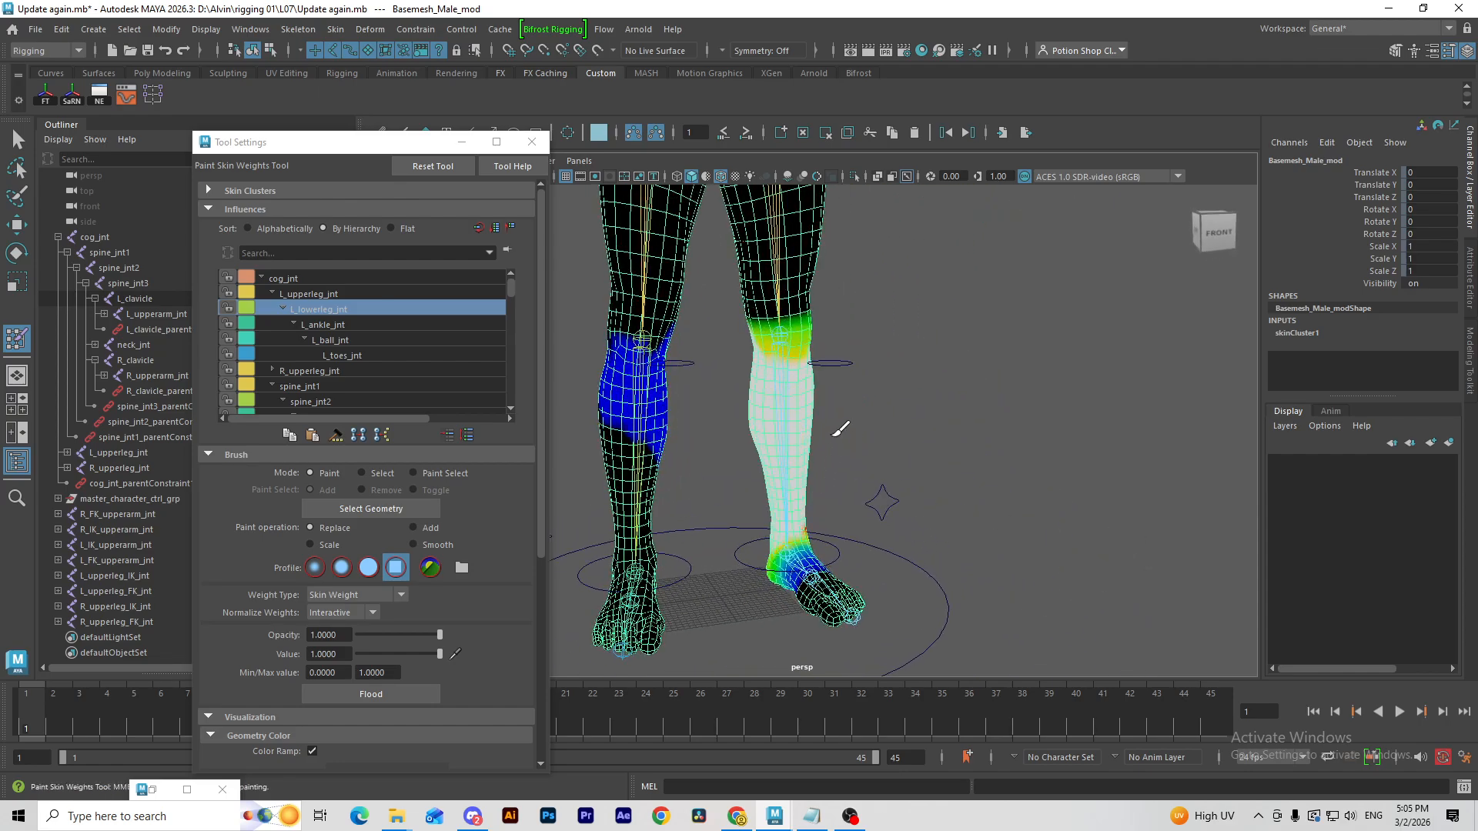
Step: Frame the left hand and pick its middle_jnt1 influence on the mesh to show the finger's weights
alt+middle_drag(834, 434, 818, 588)
alt+middle_drag(869, 300, 852, 438)
alt+drag(804, 377, 776, 358)
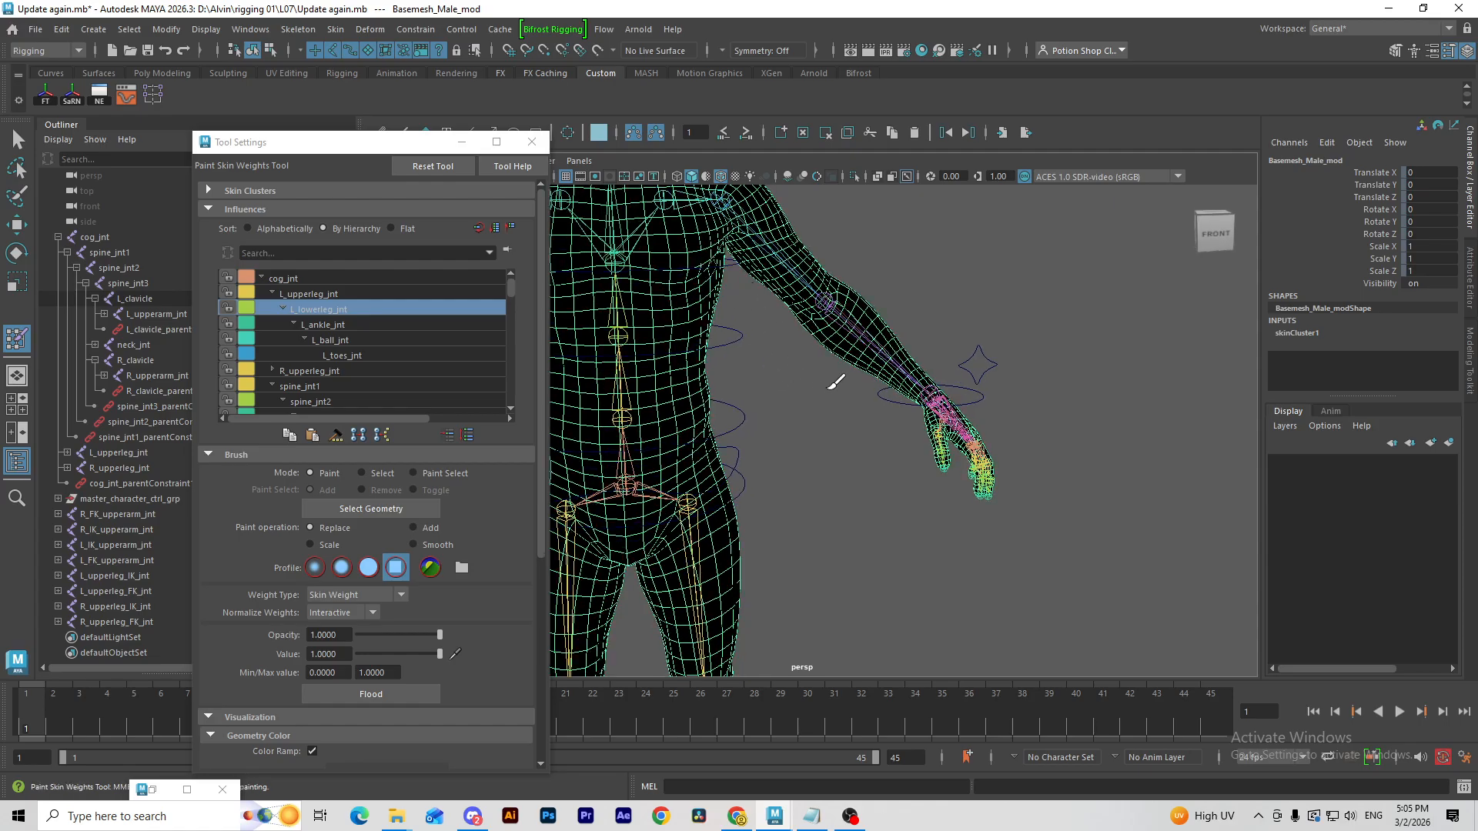
alt+drag(929, 442, 901, 531)
alt+middle_drag(951, 569, 959, 515)
alt+right_drag(958, 515, 1016, 514)
mouse_move(1016, 514)
alt+mouse_down()
mouse_move(940, 512)
mouse_move(815, 465)
mouse_move(833, 457)
alt+mouse_up()
right_drag(836, 454, 837, 342)
alt+middle_drag(827, 456, 850, 383)
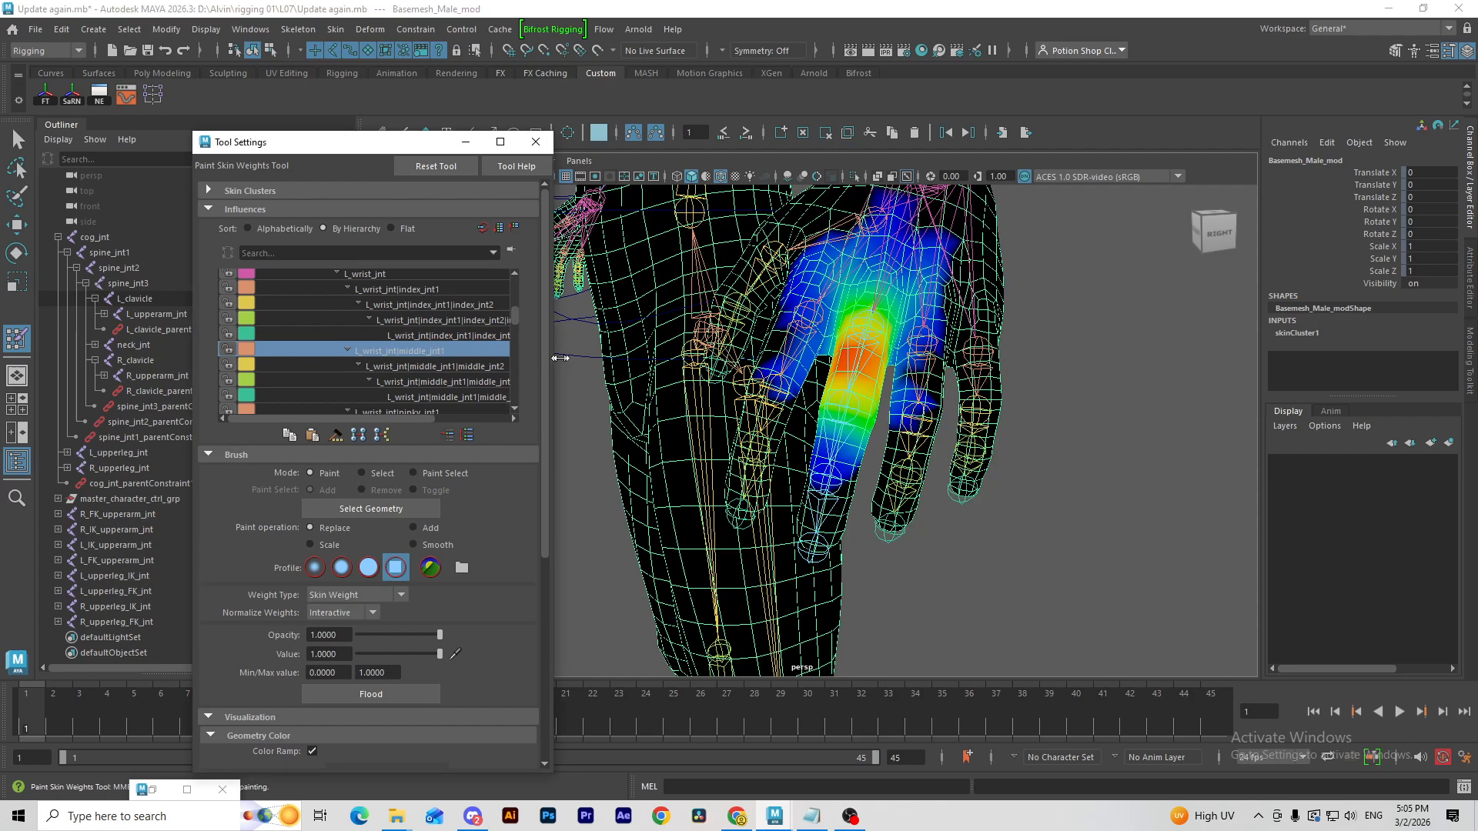
Step: Widen the Tool Settings window to read the full influence names and display the weights of the left index_jnt4
drag(551, 355, 822, 356)
click(559, 335)
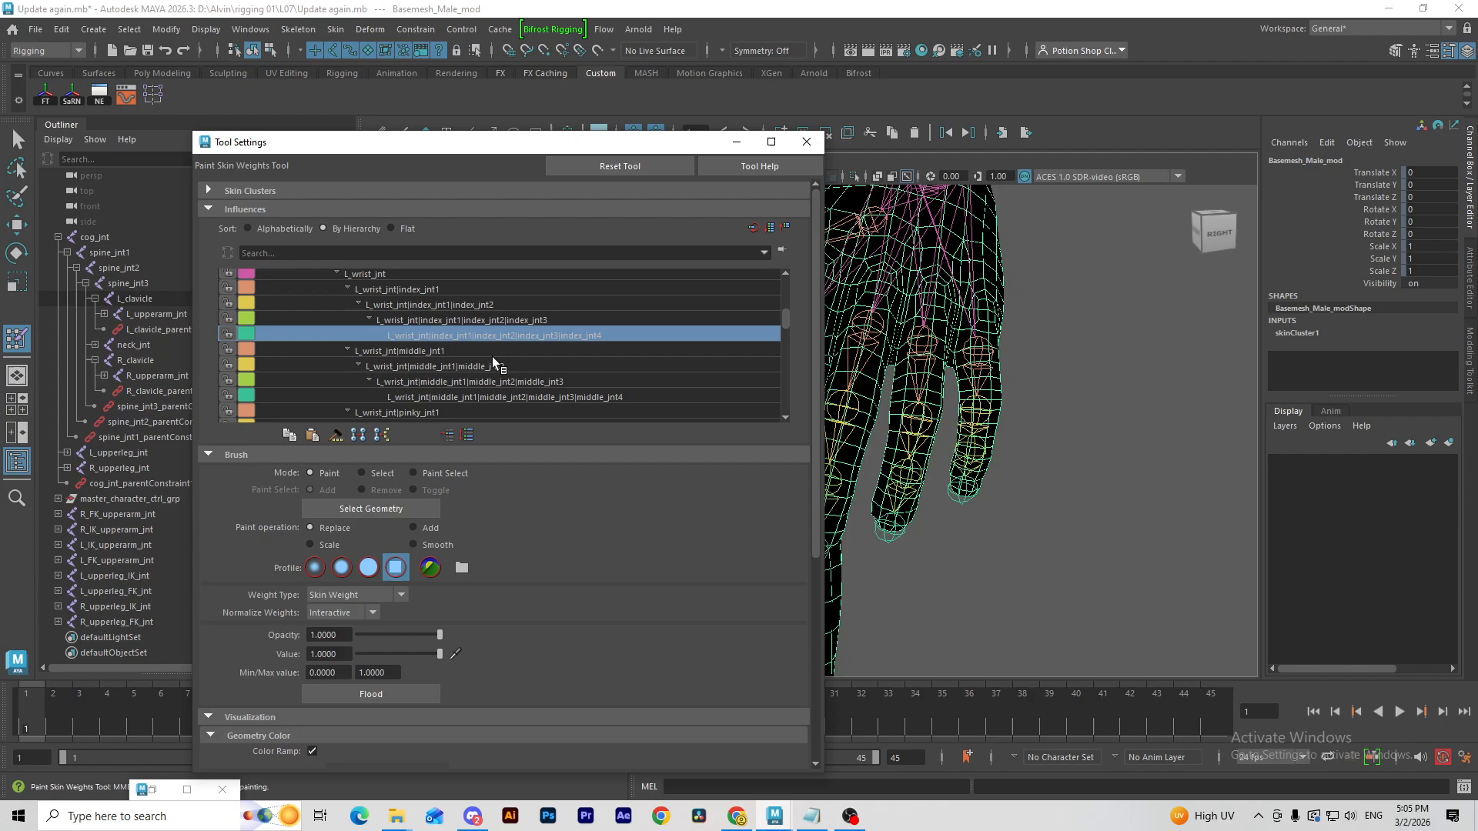
Step: Expand the left and right upper-arm joint hierarchies in the Outliner and select the left finger joints from index_jnt1 through thumb_jnt4
drag(514, 147, 811, 167)
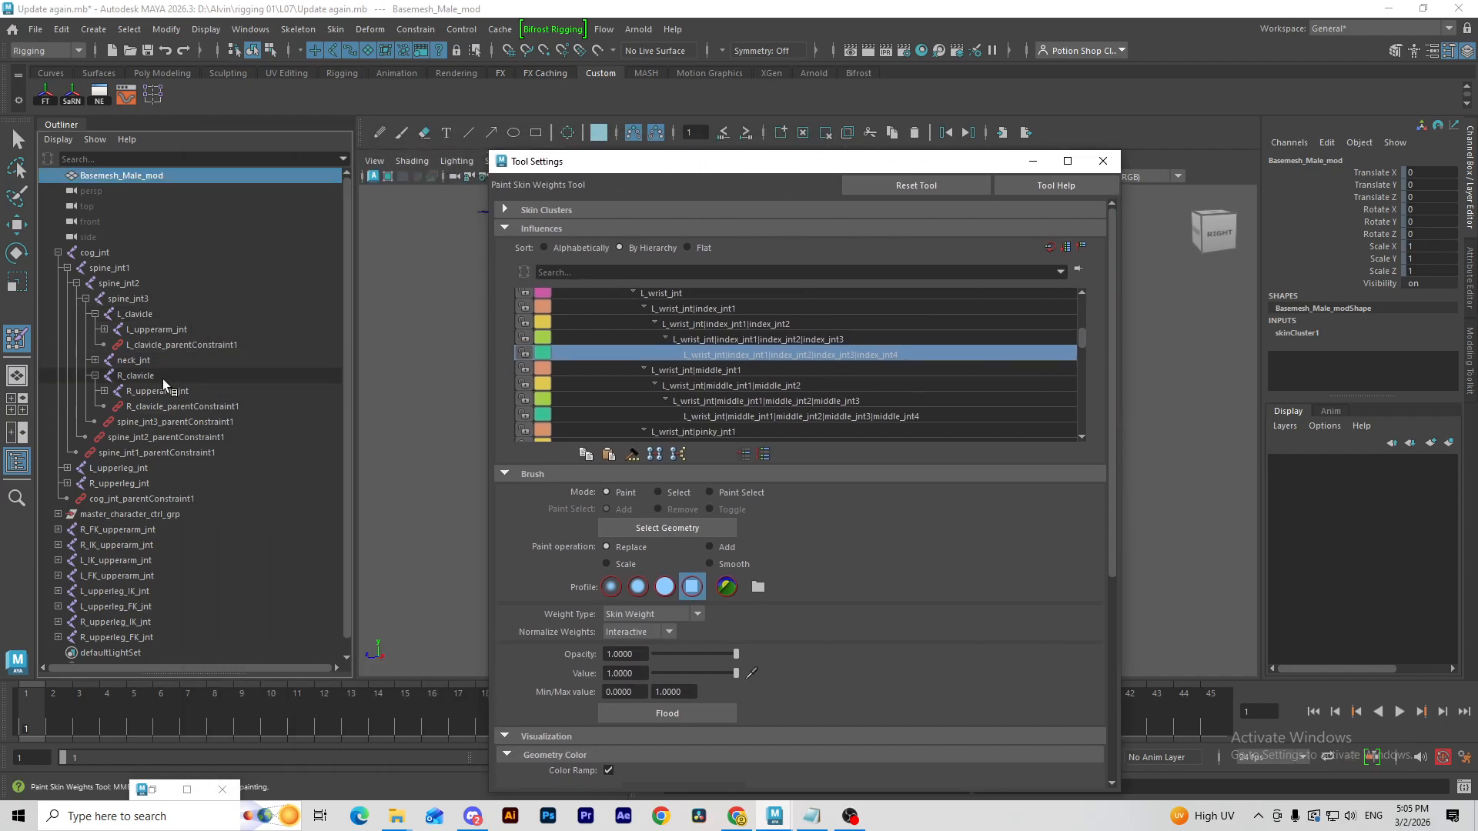
key(q)
shift+click(104, 329)
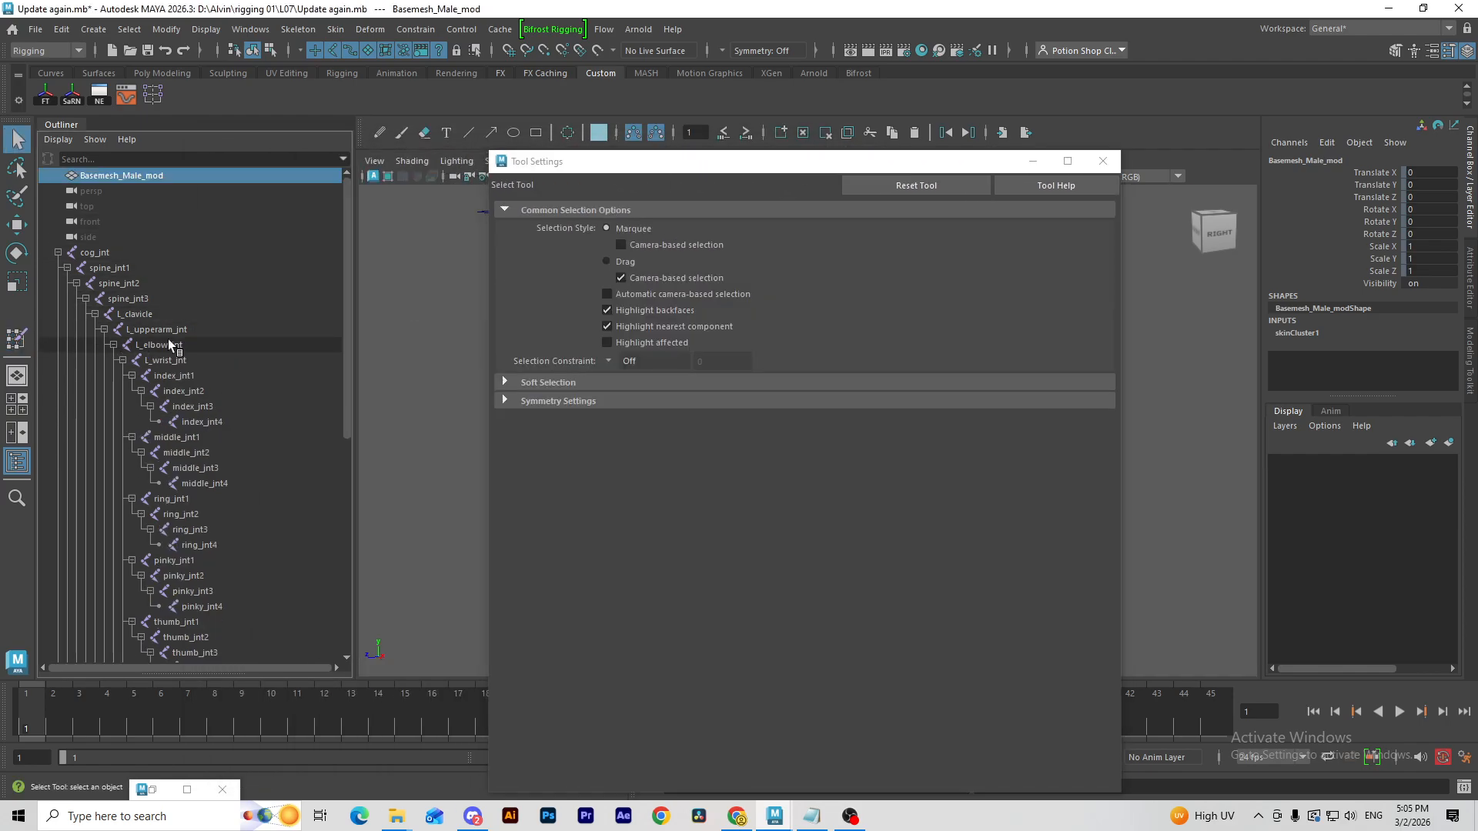
scroll(208, 416, down, 3)
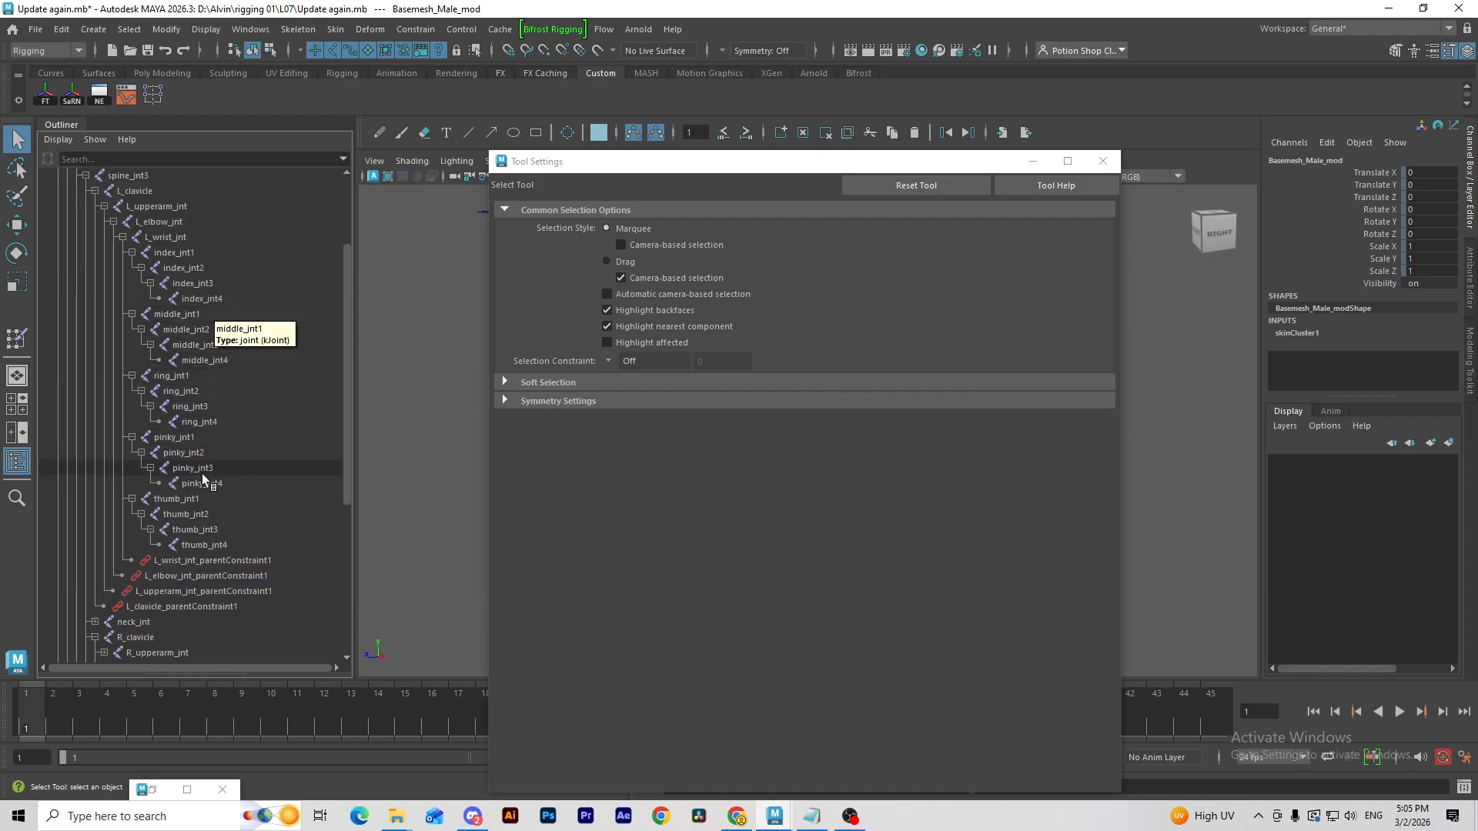
drag(186, 252, 217, 544)
scroll(192, 462, down, 6)
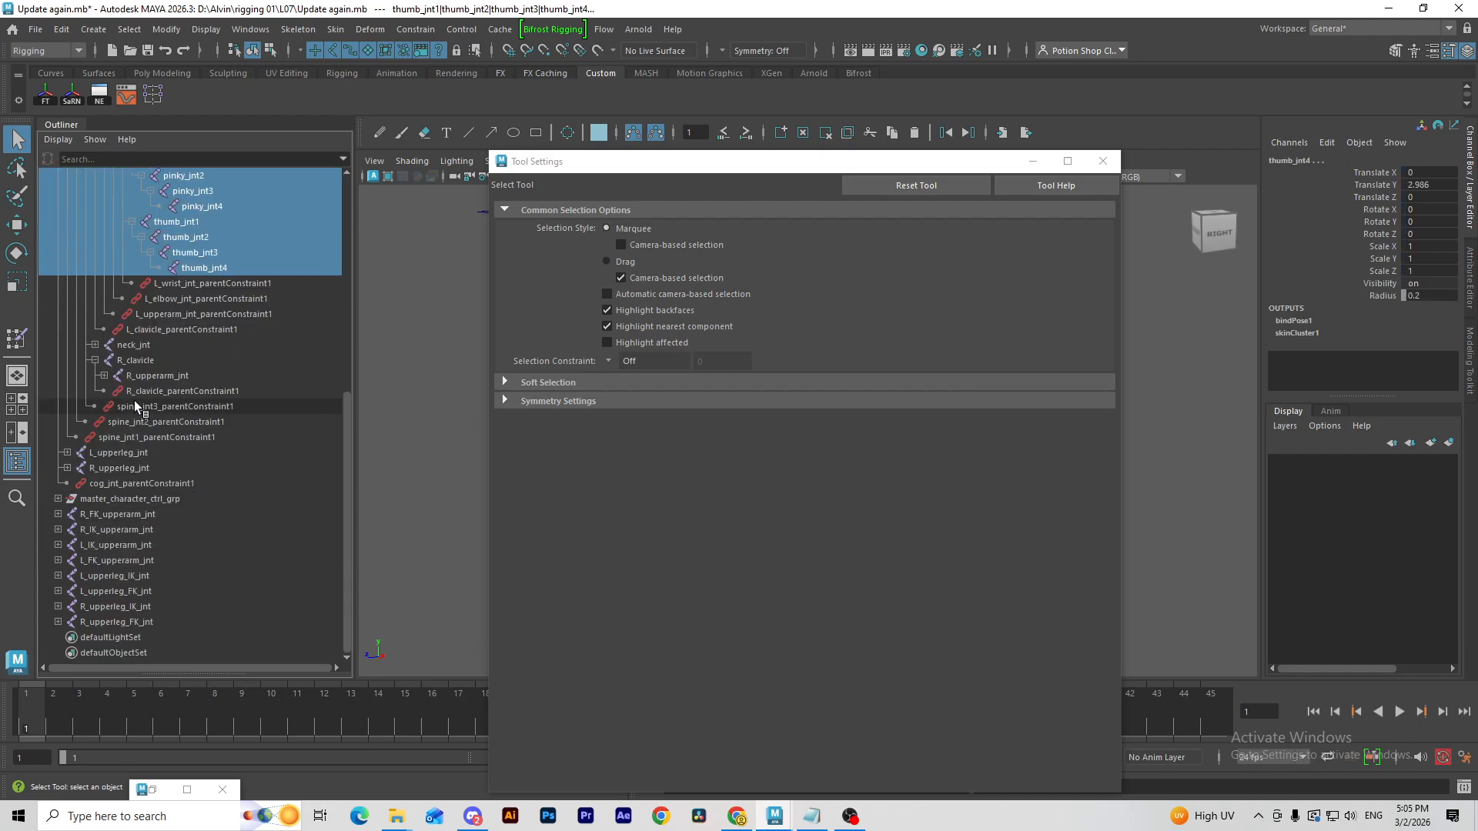
click(104, 375)
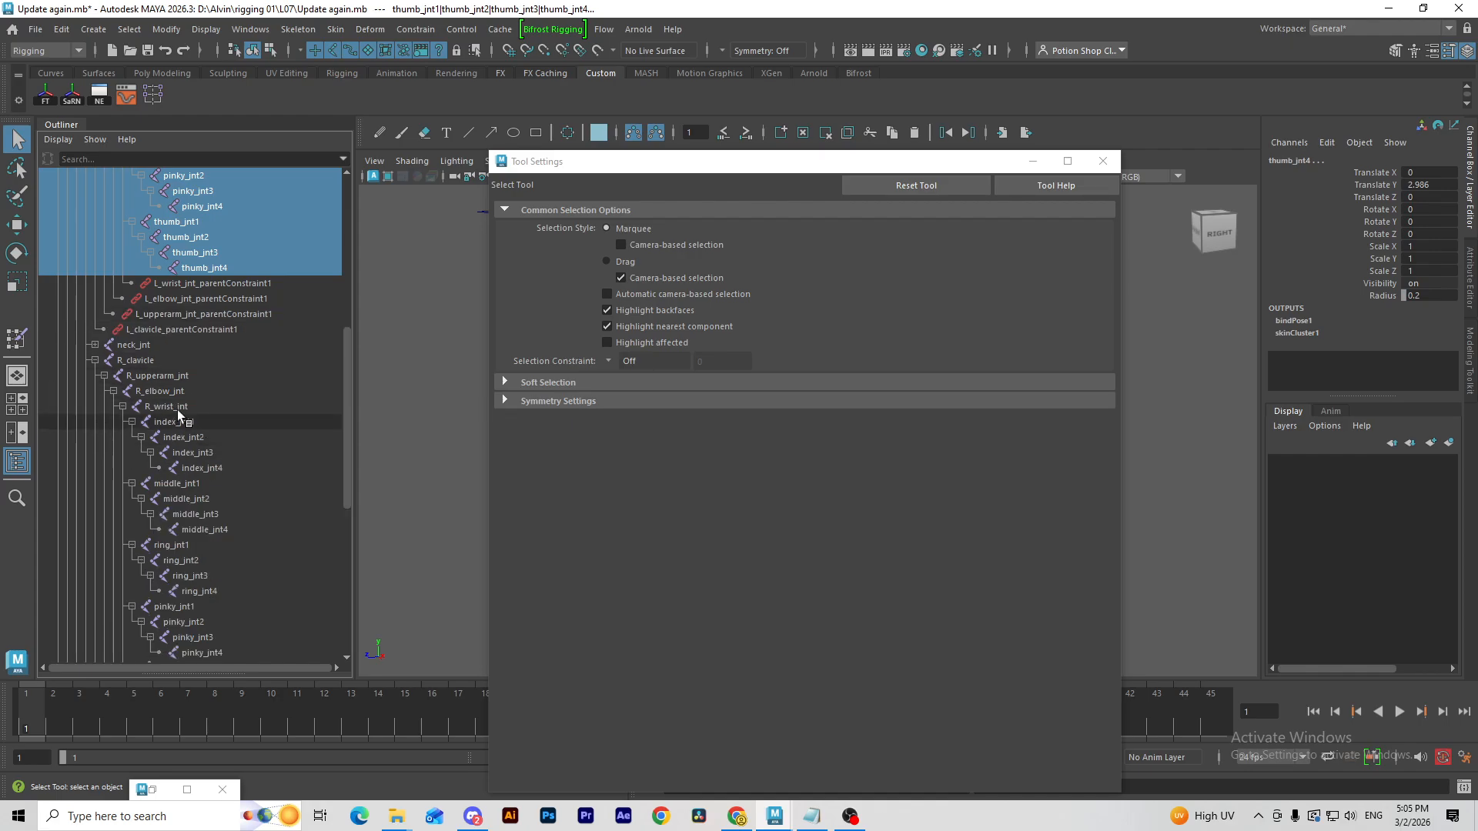
Step: Select the body mesh again and reactivate Paint Skin Weights to view its finger influences beside the expanded joint hierarchy
drag(657, 165, 325, 165)
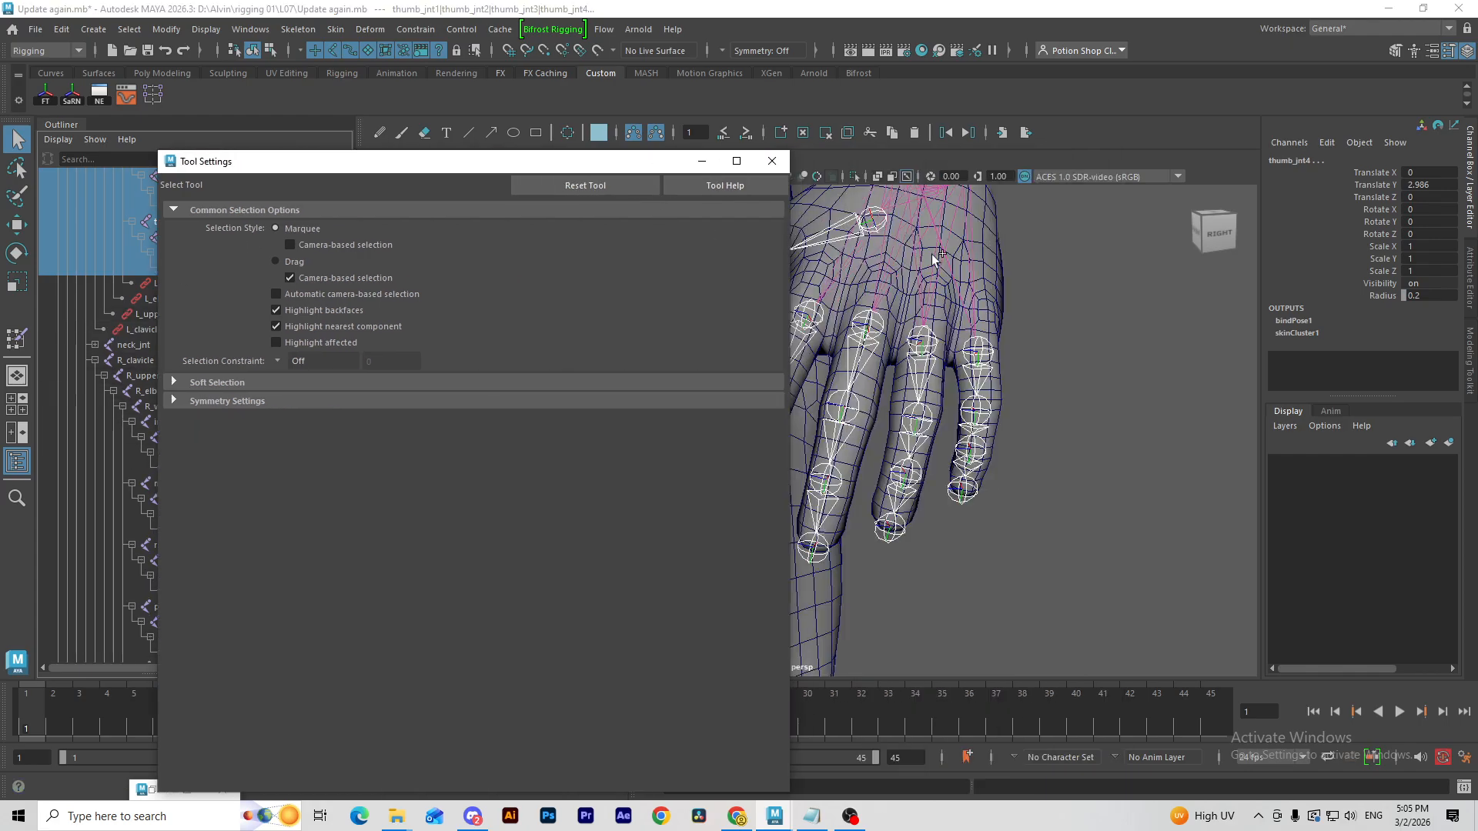
click(986, 241)
key(y)
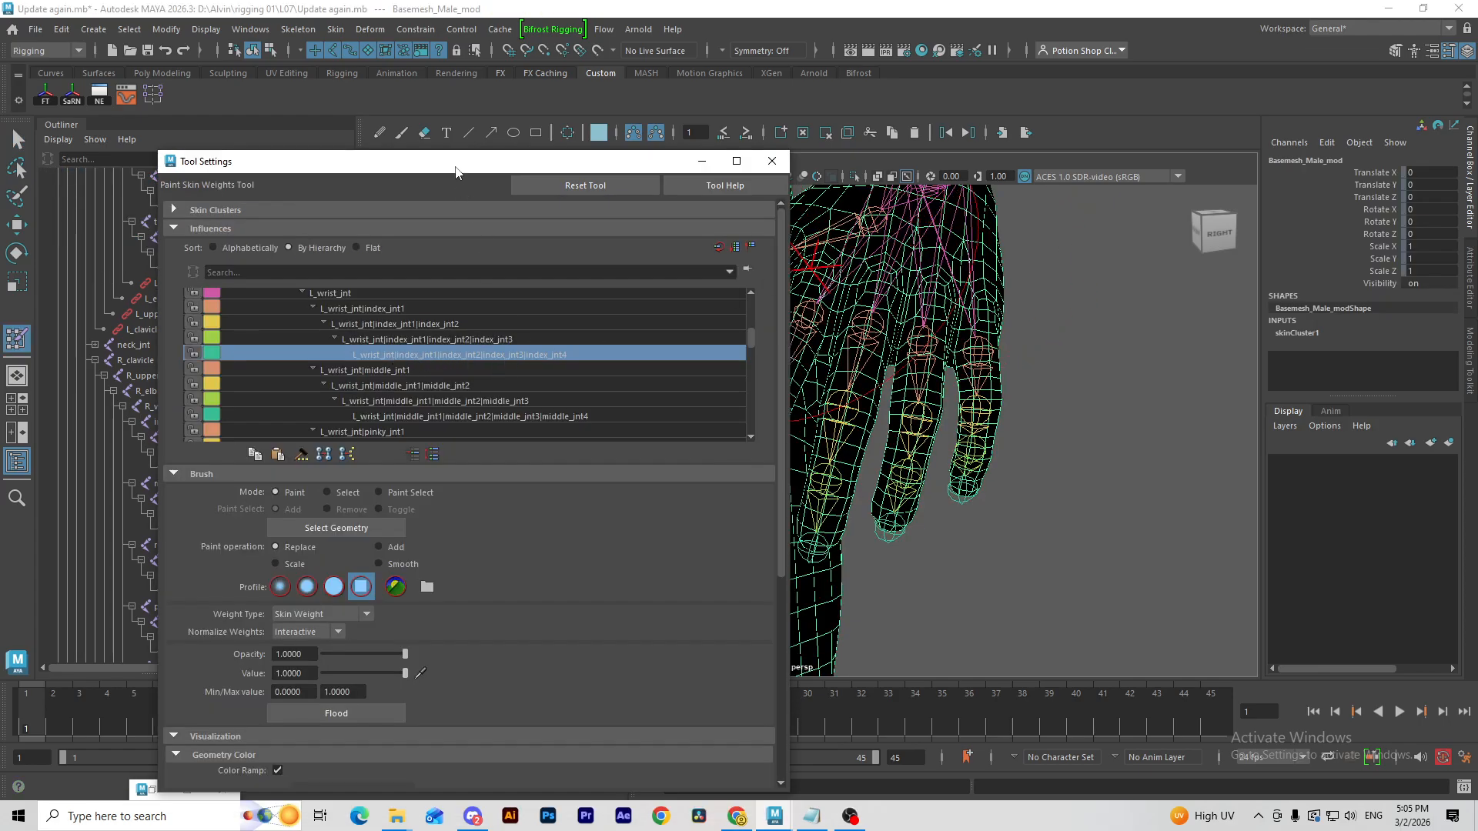
drag(455, 171, 698, 197)
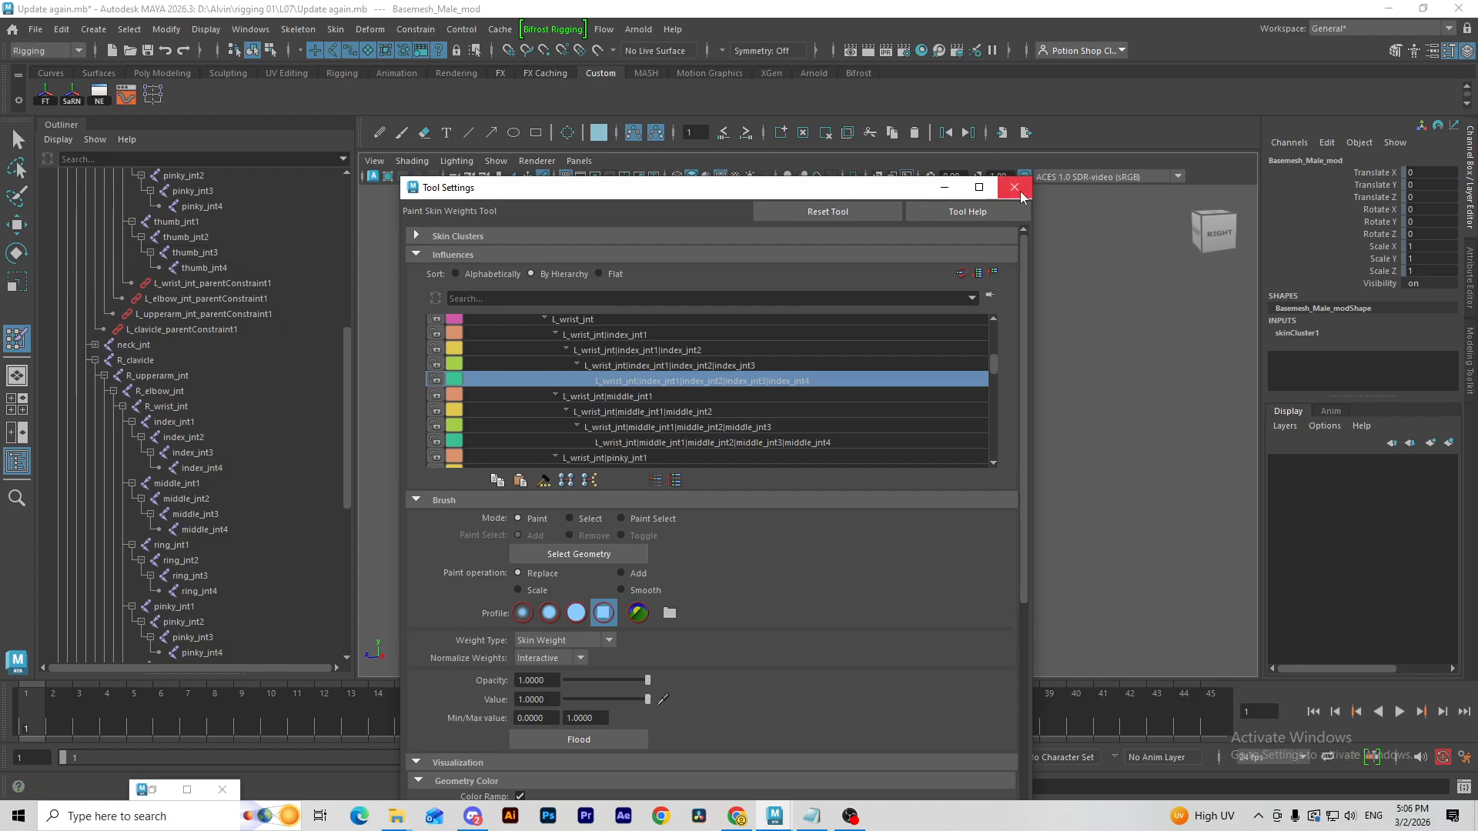
Step: Close the Tool Settings window, leave weight painting, clear the selection and frame the whole character
click(194, 268)
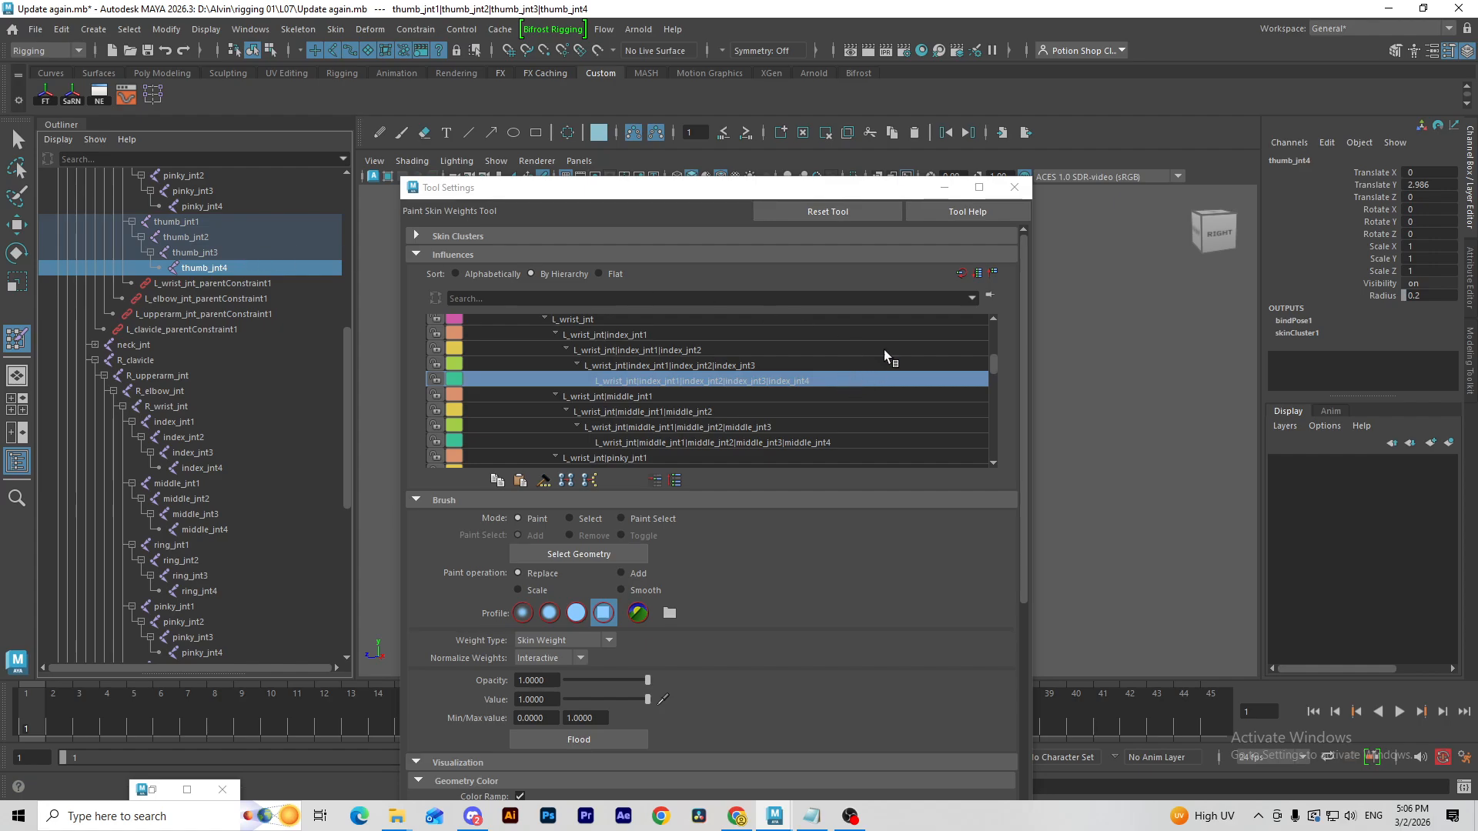
click(1016, 191)
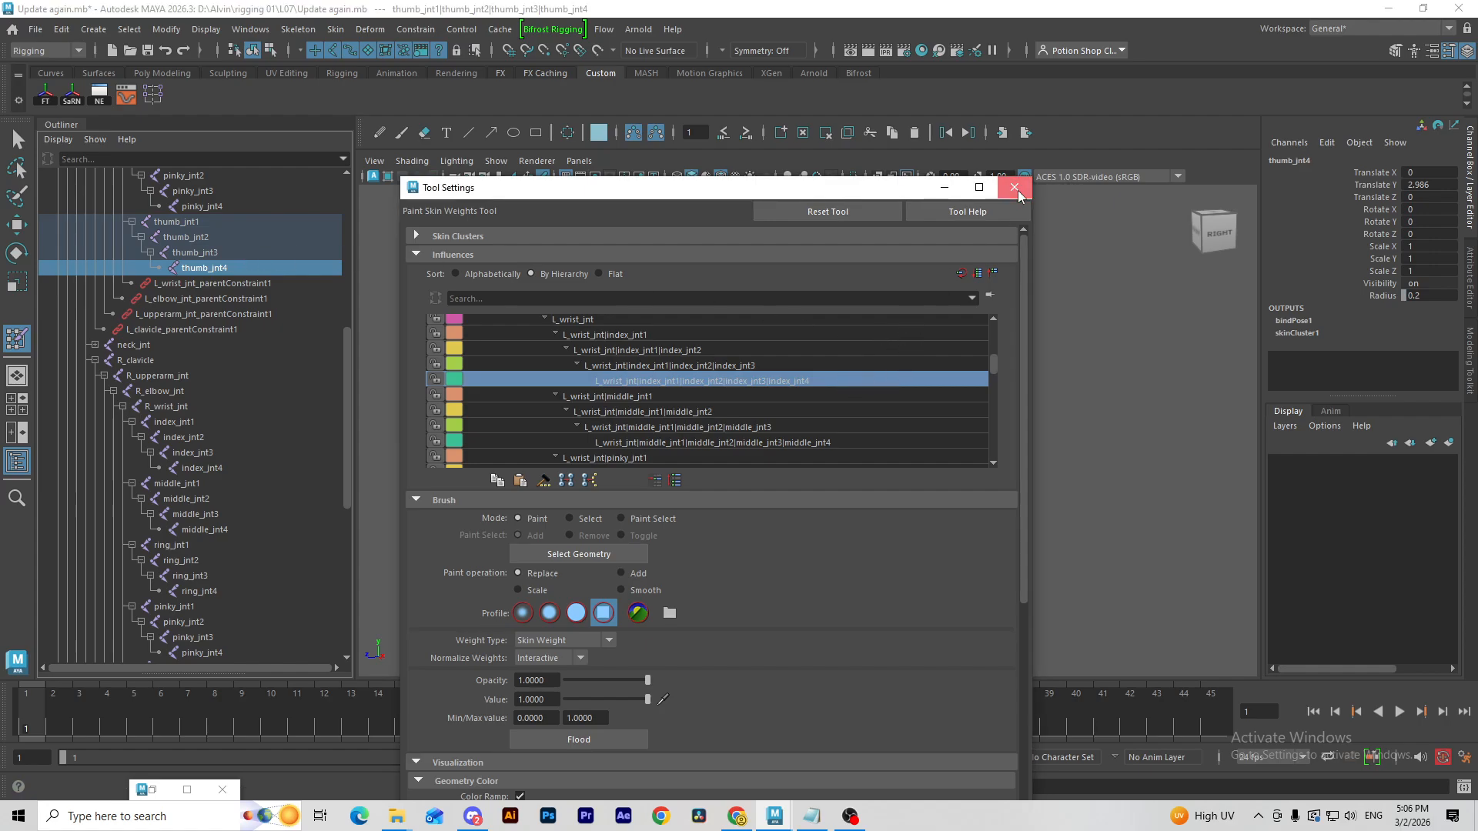
key(q)
click(1046, 307)
key(bracketleft)
key(bracketleft)
key(f)
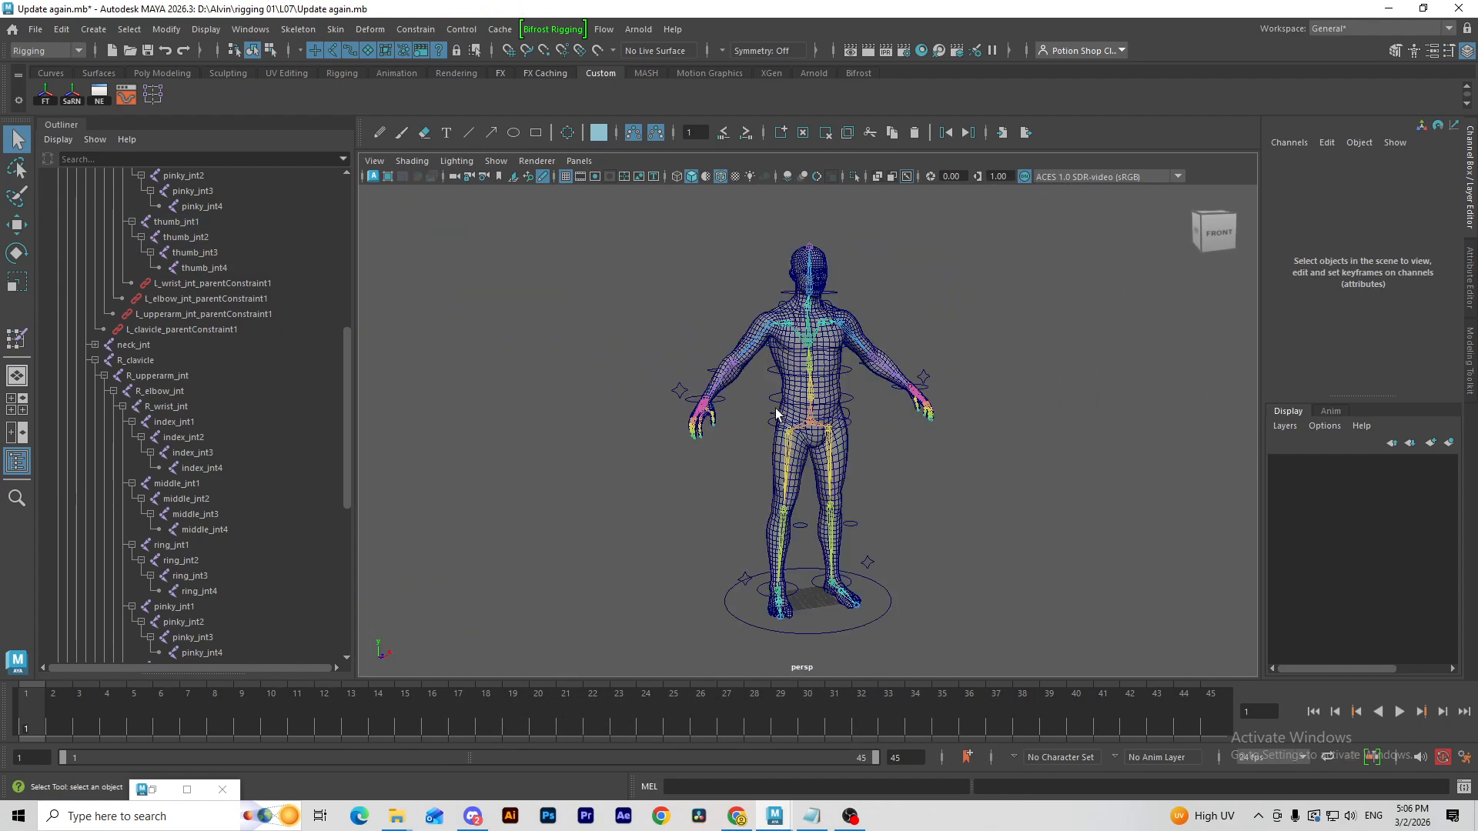